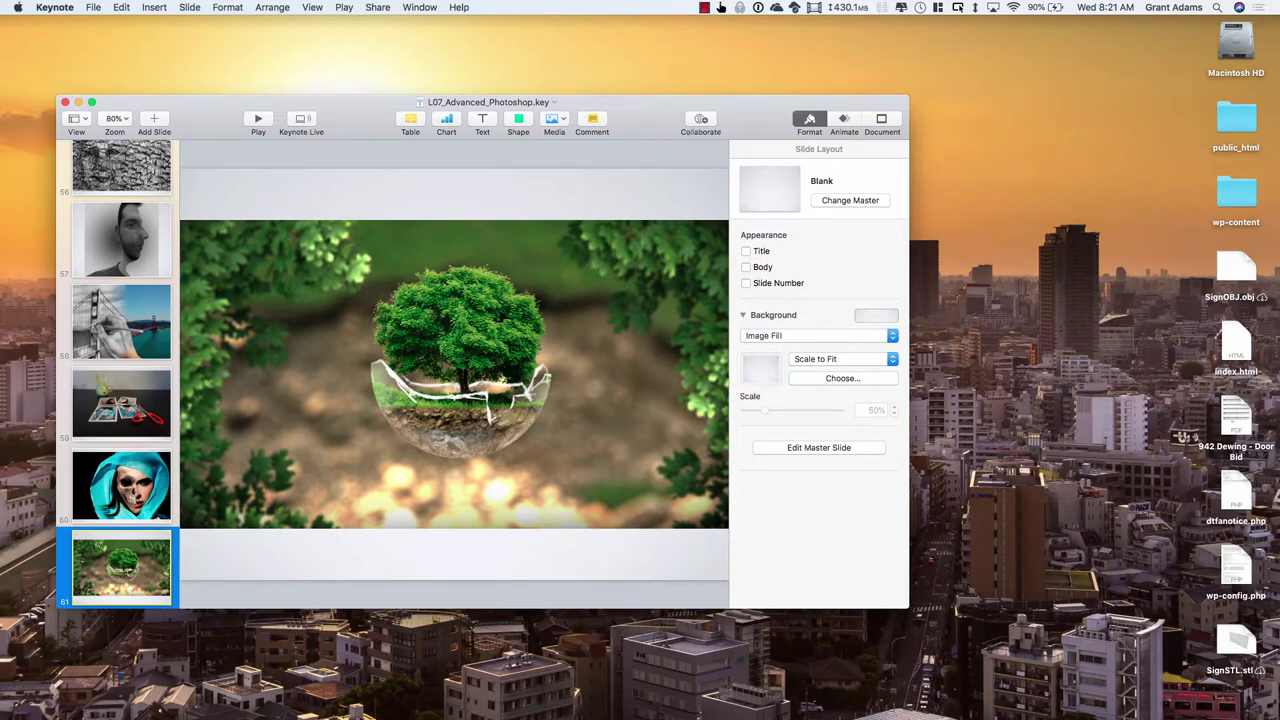
# Open a new Chrome tab and load search.creativecommons.org
pyautogui.click(703, 8)
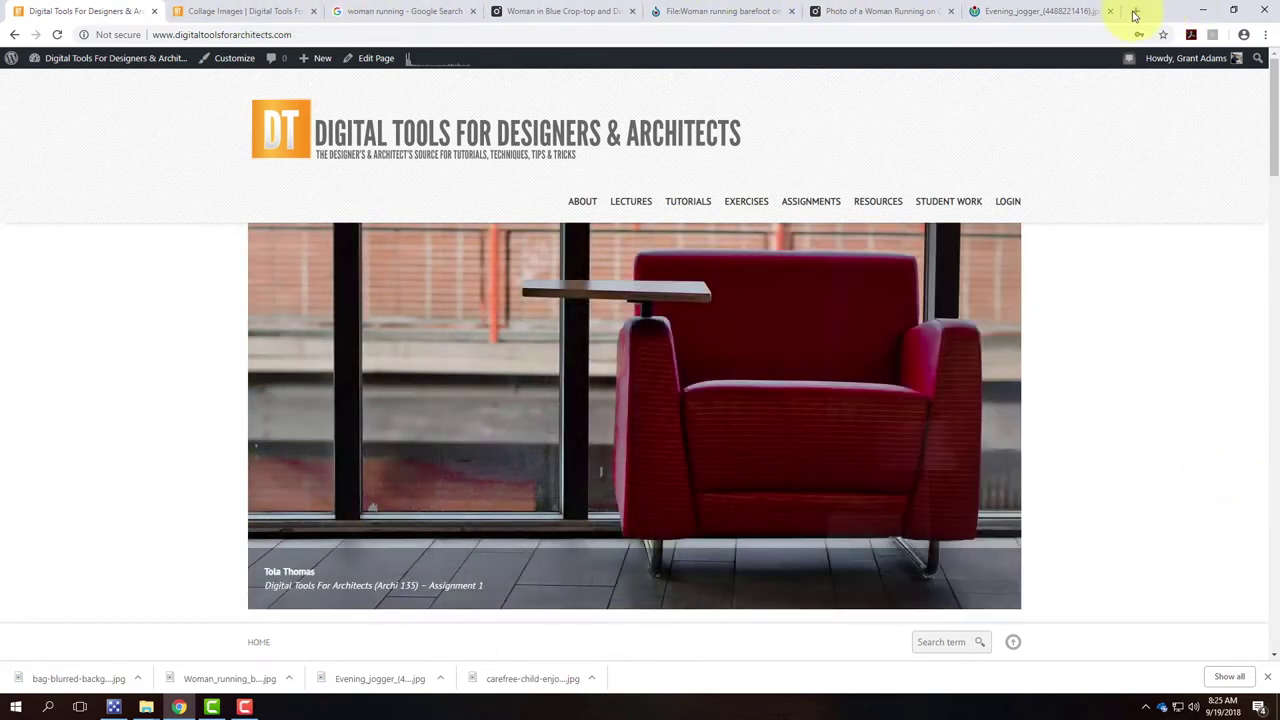
pyautogui.click(1137, 12)
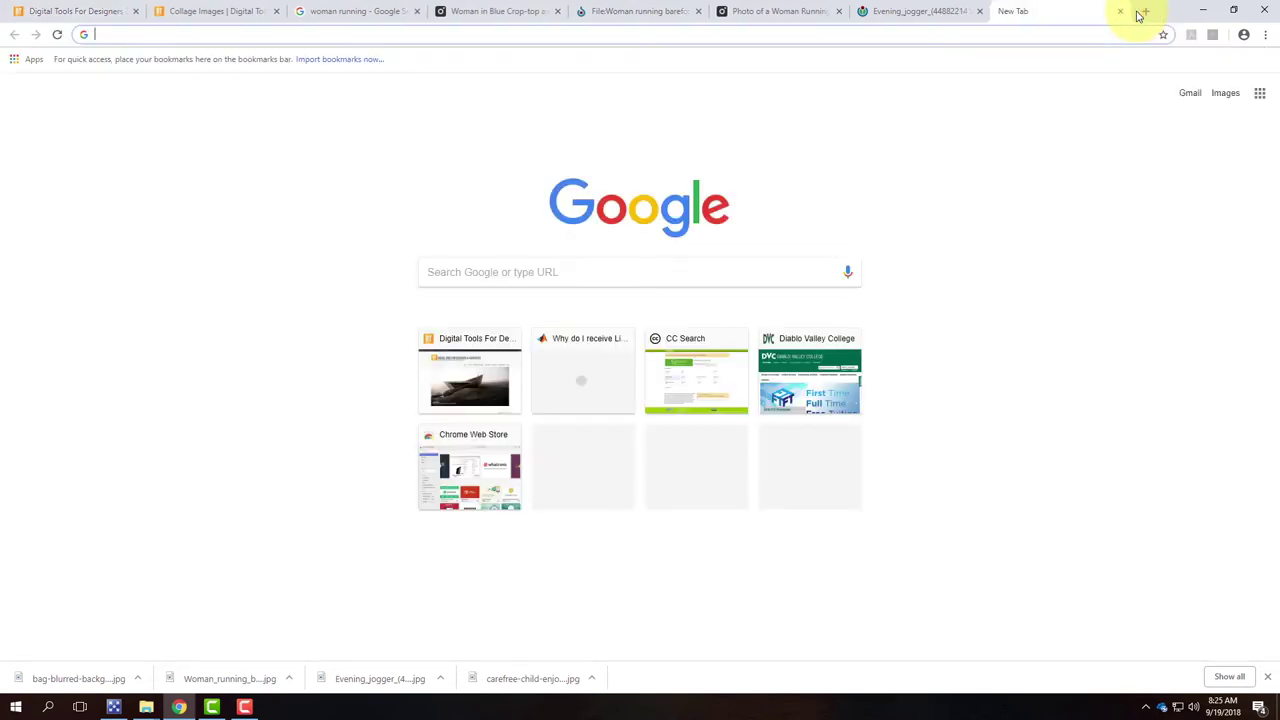
pyautogui.write('se')
pyautogui.press('Return')
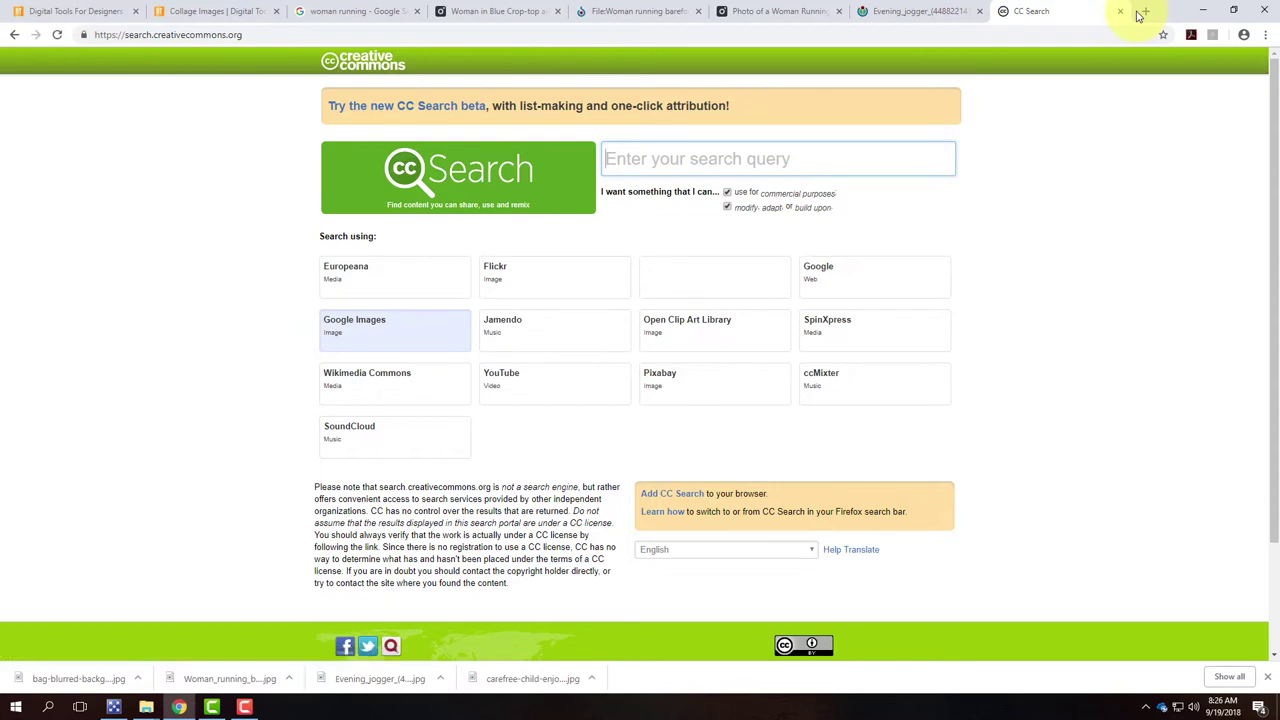
# Search CC Search for 'man walking' and run it through Google Images
pyautogui.click(635, 152)
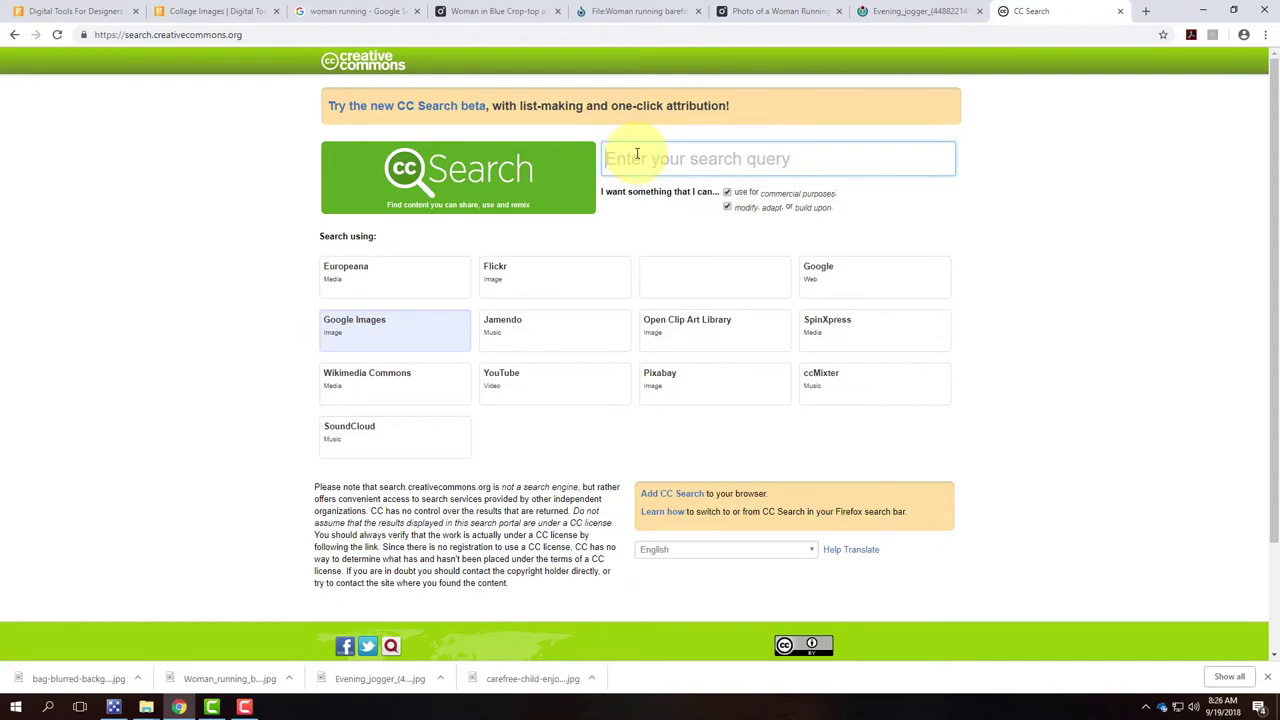
pyautogui.write('man walking')
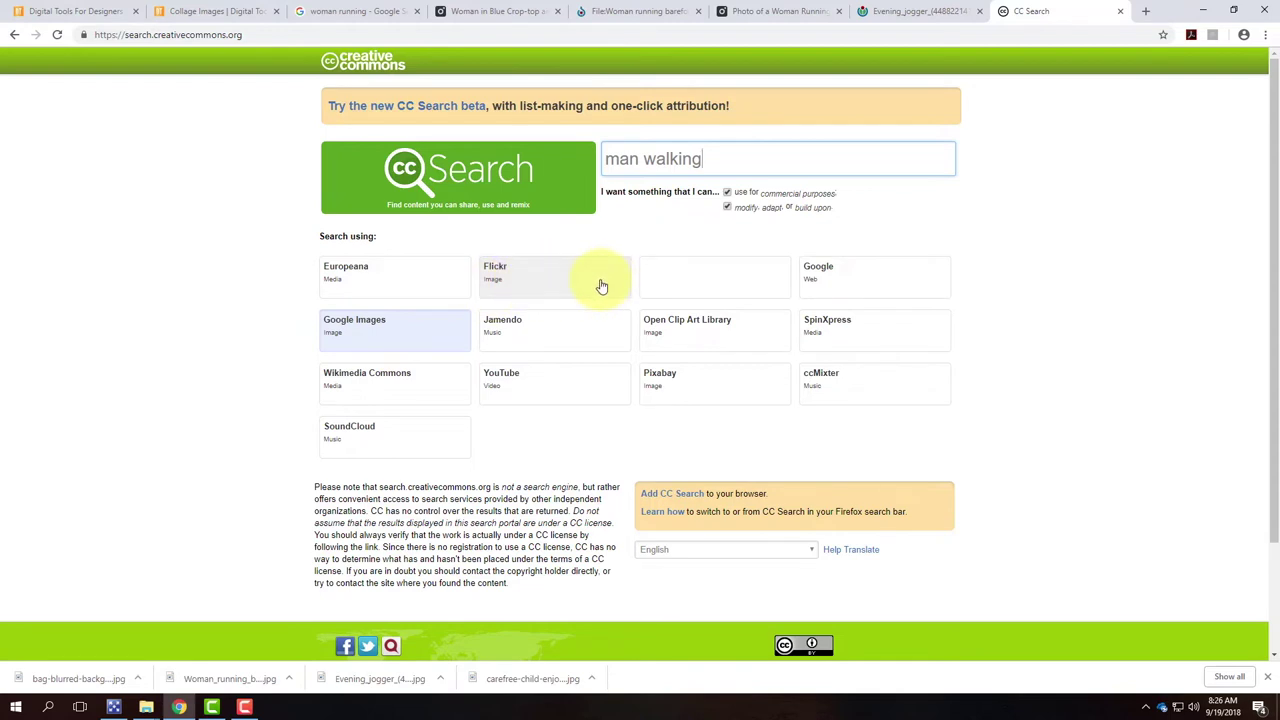
pyautogui.click(395, 344)
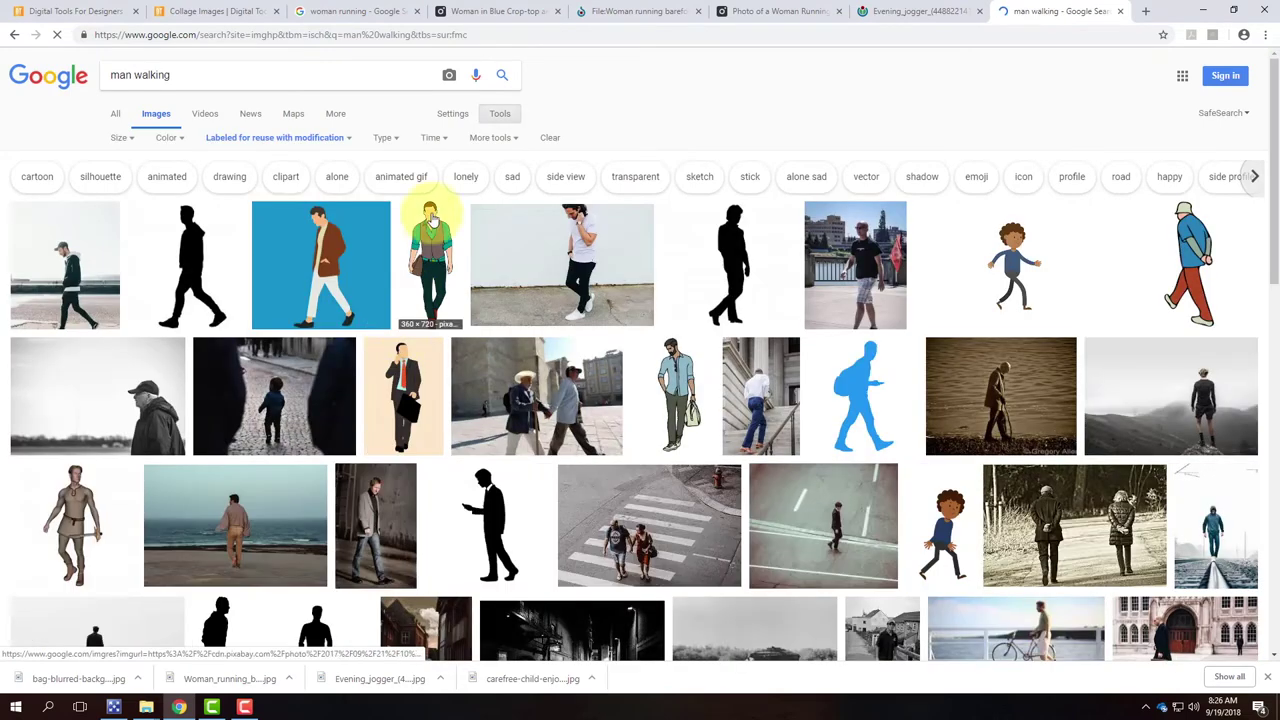
# Filter the results to images larger than 2 MP and preview the man-on-sunny-road photo
pyautogui.click(499, 116)
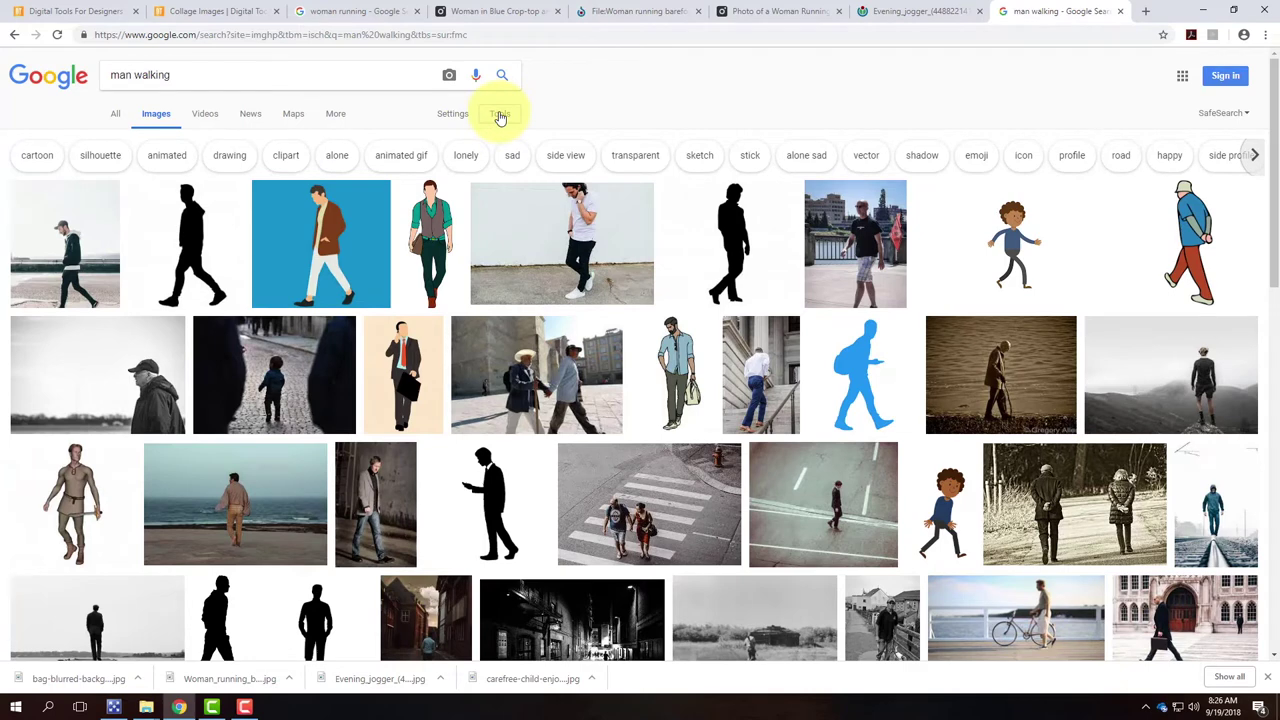
pyautogui.click(499, 116)
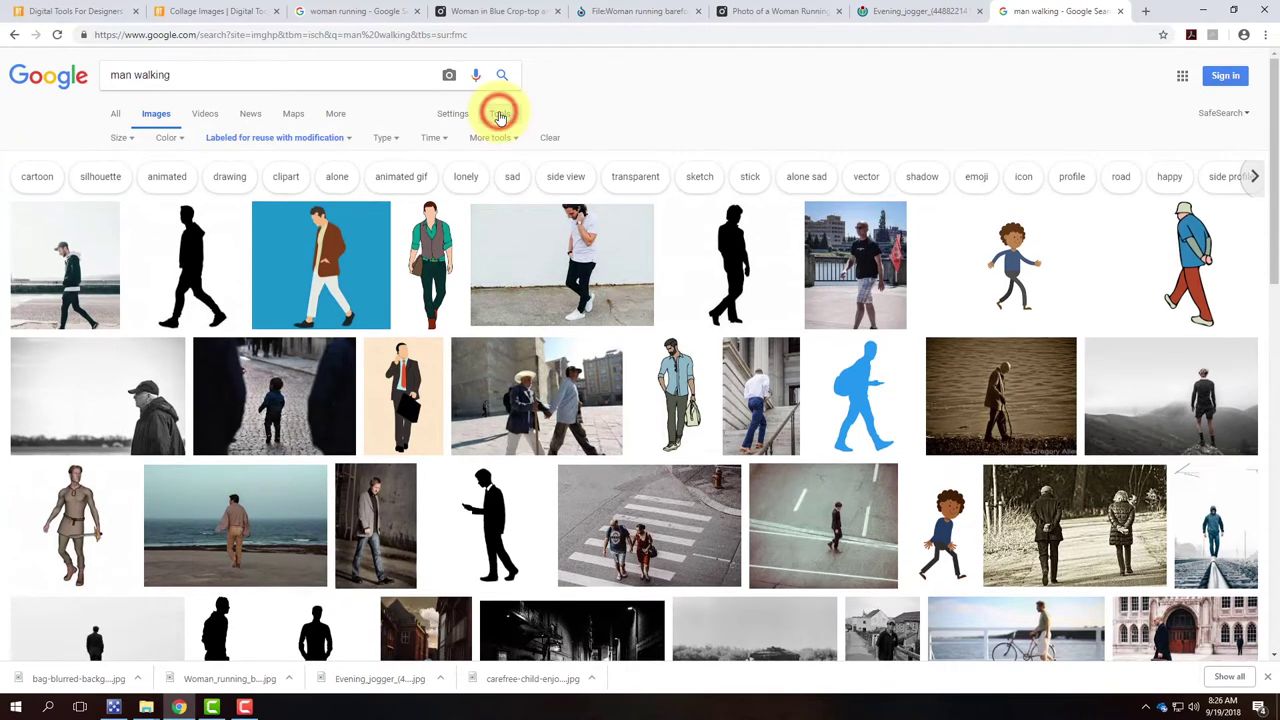
pyautogui.click(119, 143)
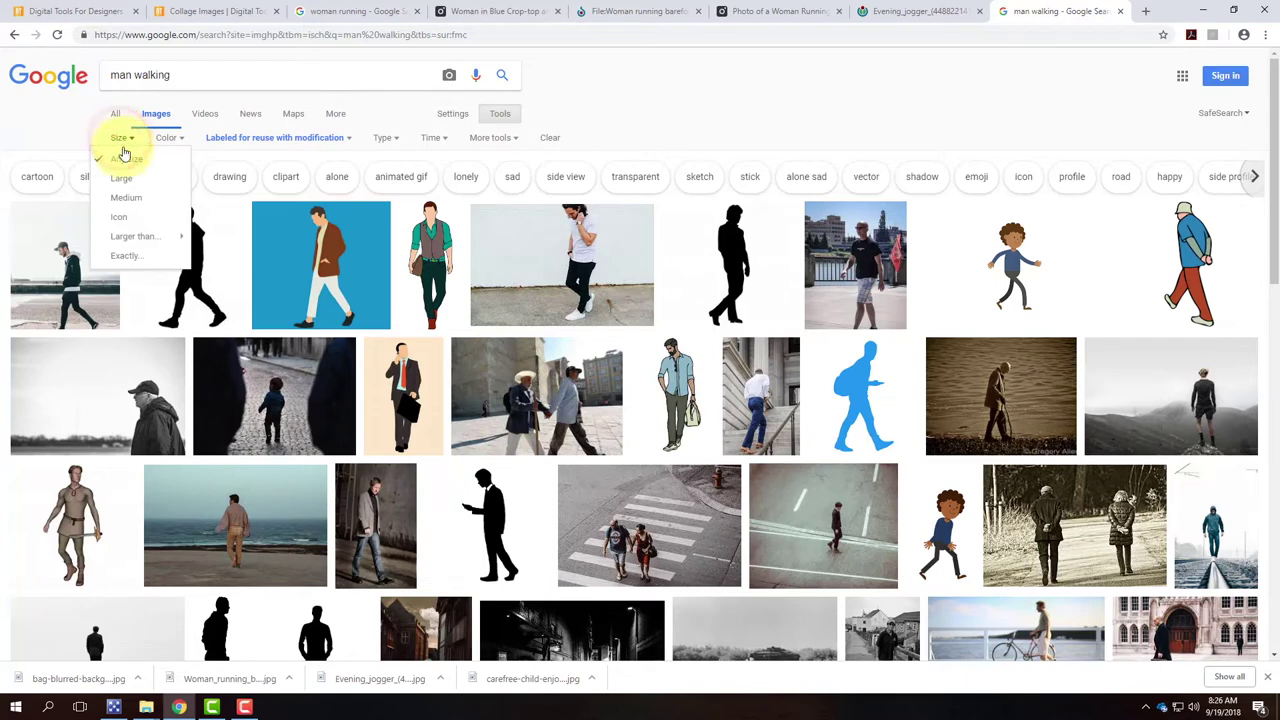
pyautogui.moveTo(137, 245)
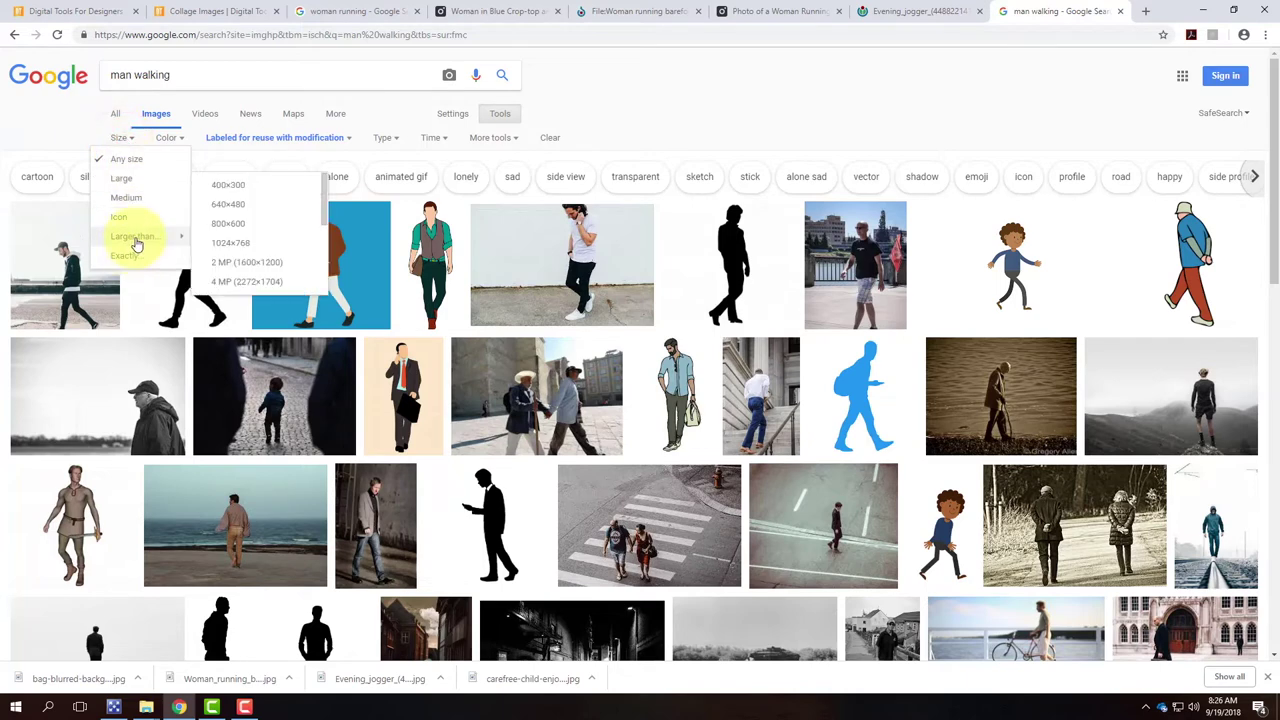
pyautogui.click(298, 268)
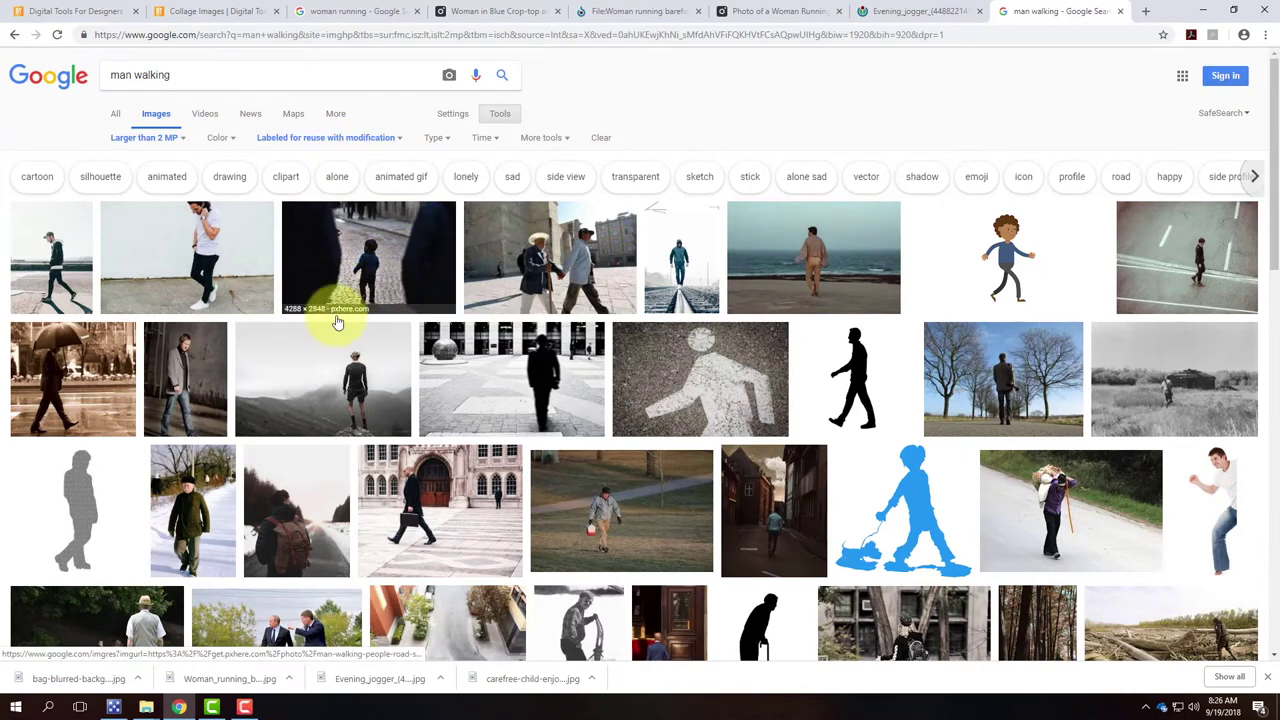
pyautogui.click(62, 268)
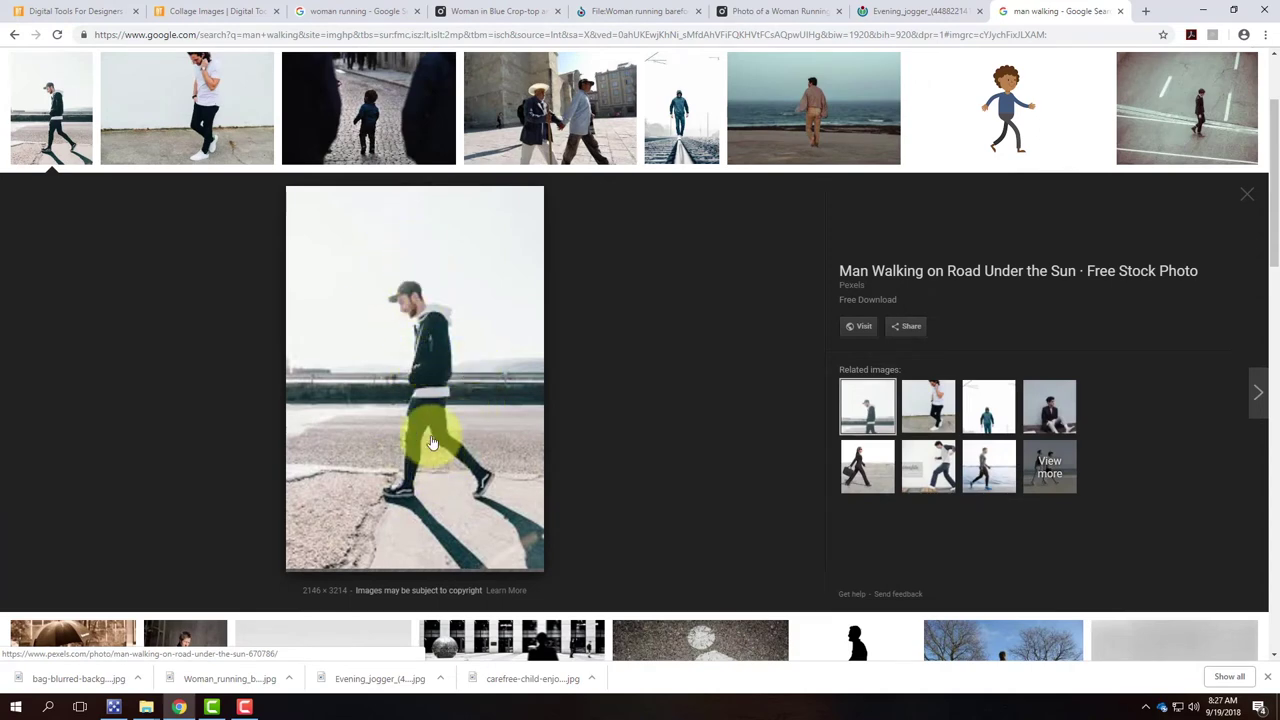
# Open the Man Walking on Road Under the Sun photo's Pexels page in a new tab
pyautogui.rightClick(858, 330)
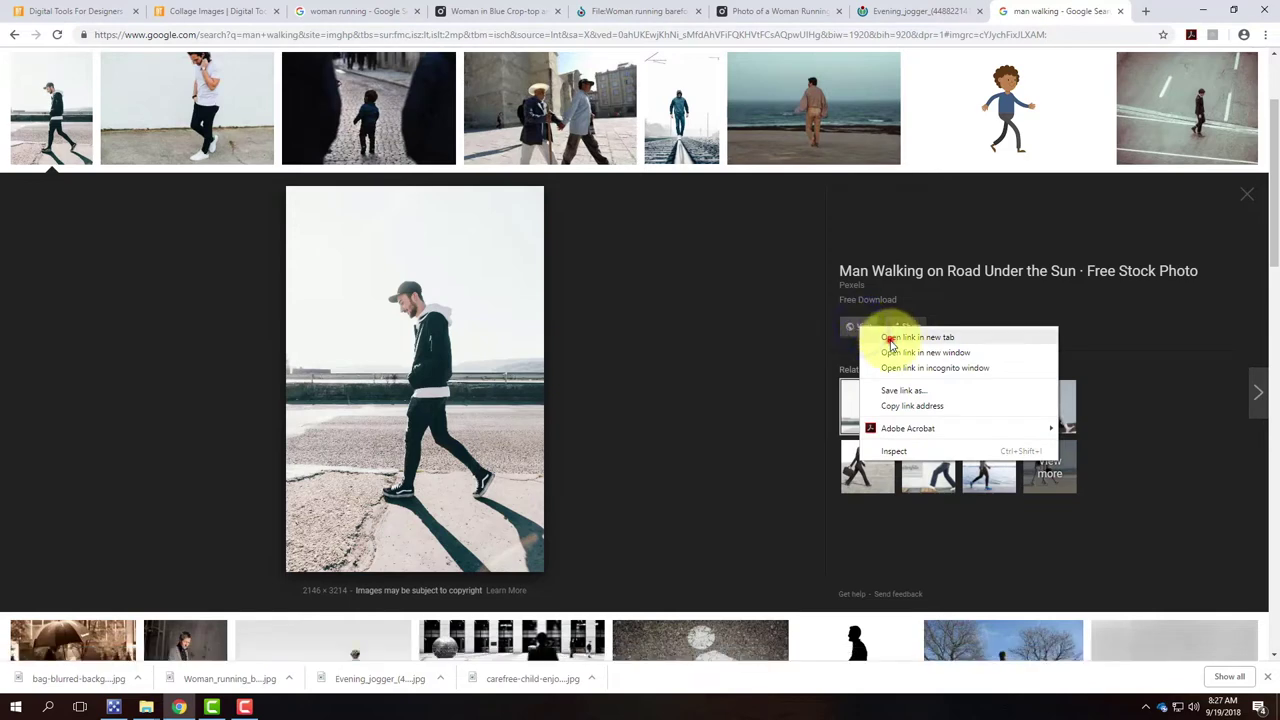
pyautogui.click(889, 338)
pyautogui.scroll(-1, 722, 313)
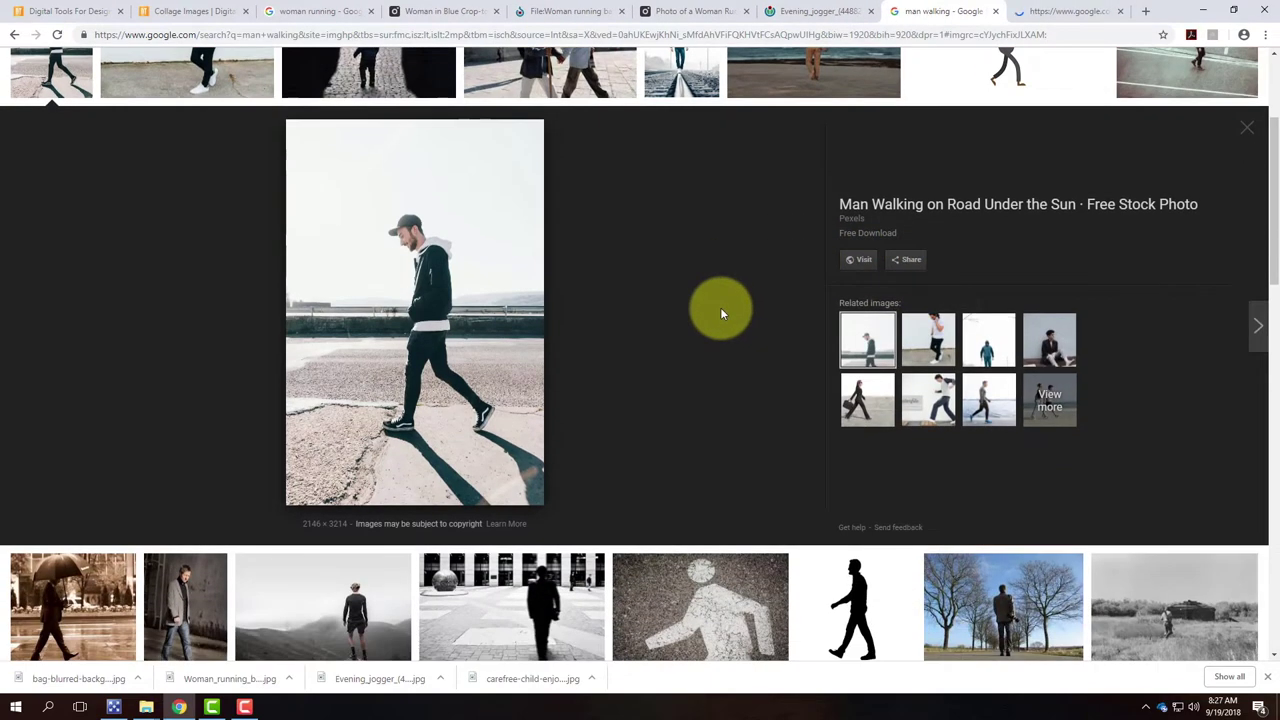
pyautogui.scroll(-4, 720, 307)
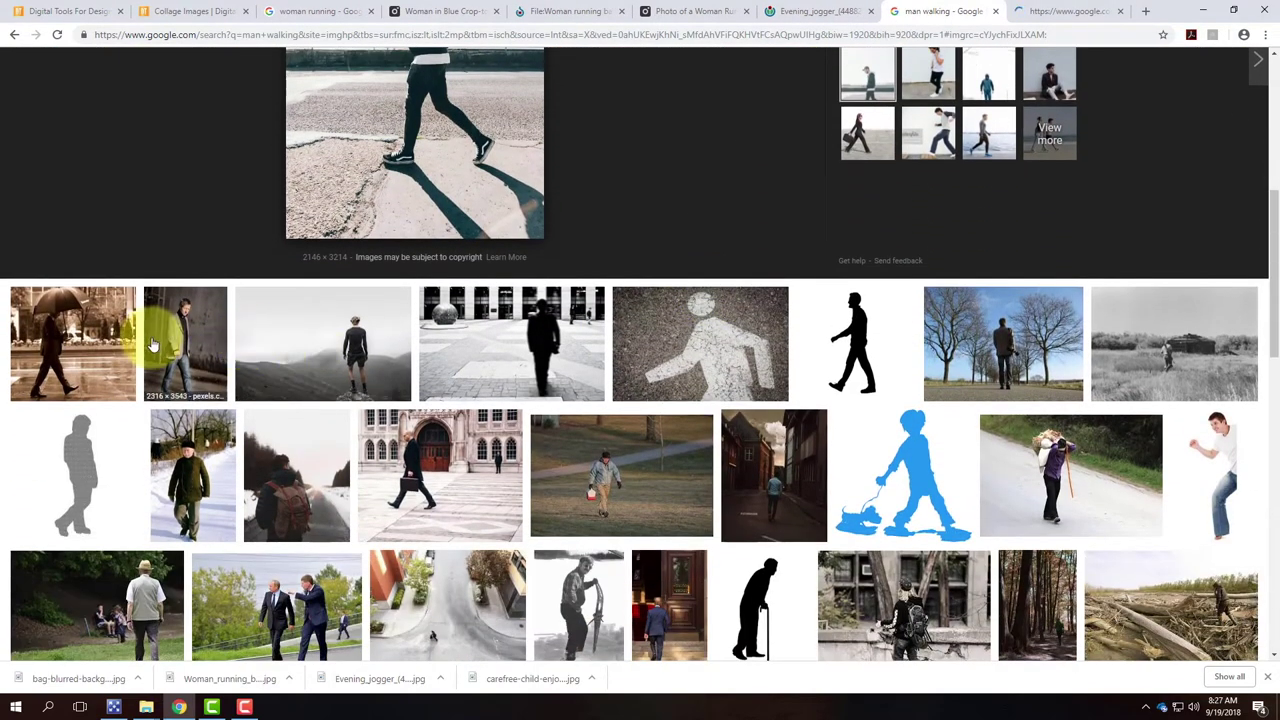
# Preview the businessman walking and beach lifeguard photos, then browse back through the results grid
pyautogui.click(175, 335)
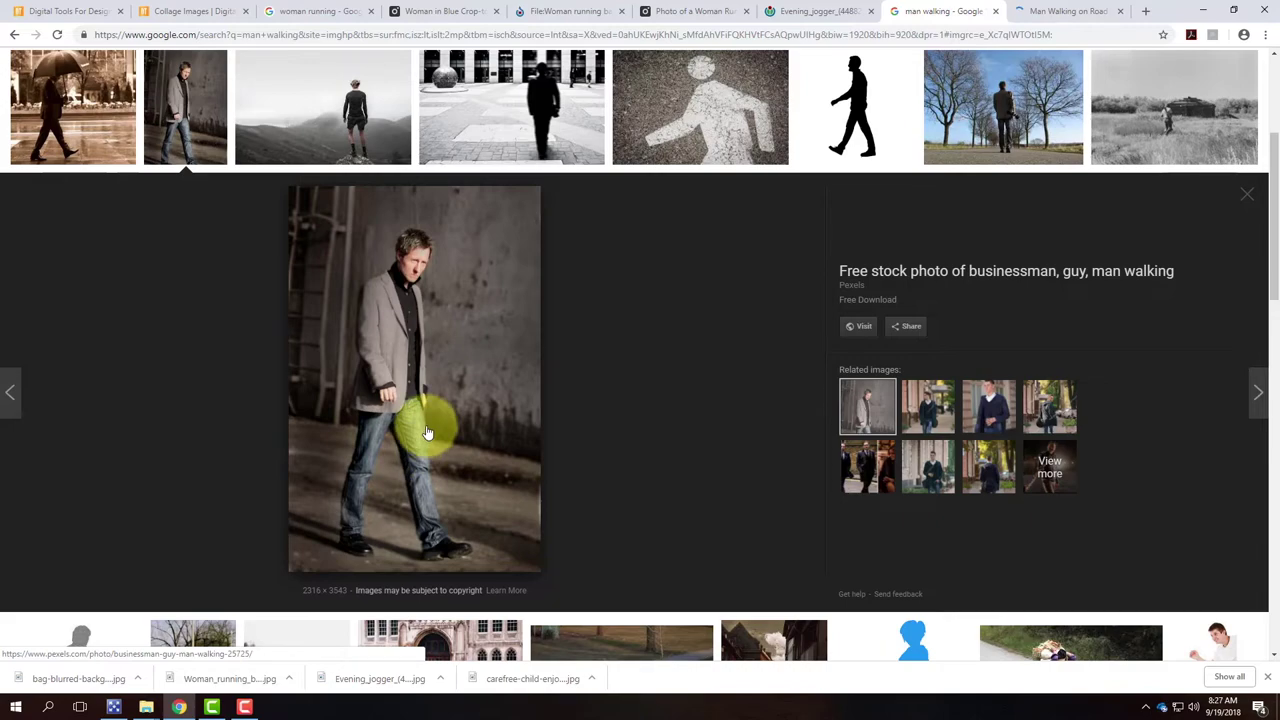
pyautogui.scroll(-6, 463, 393)
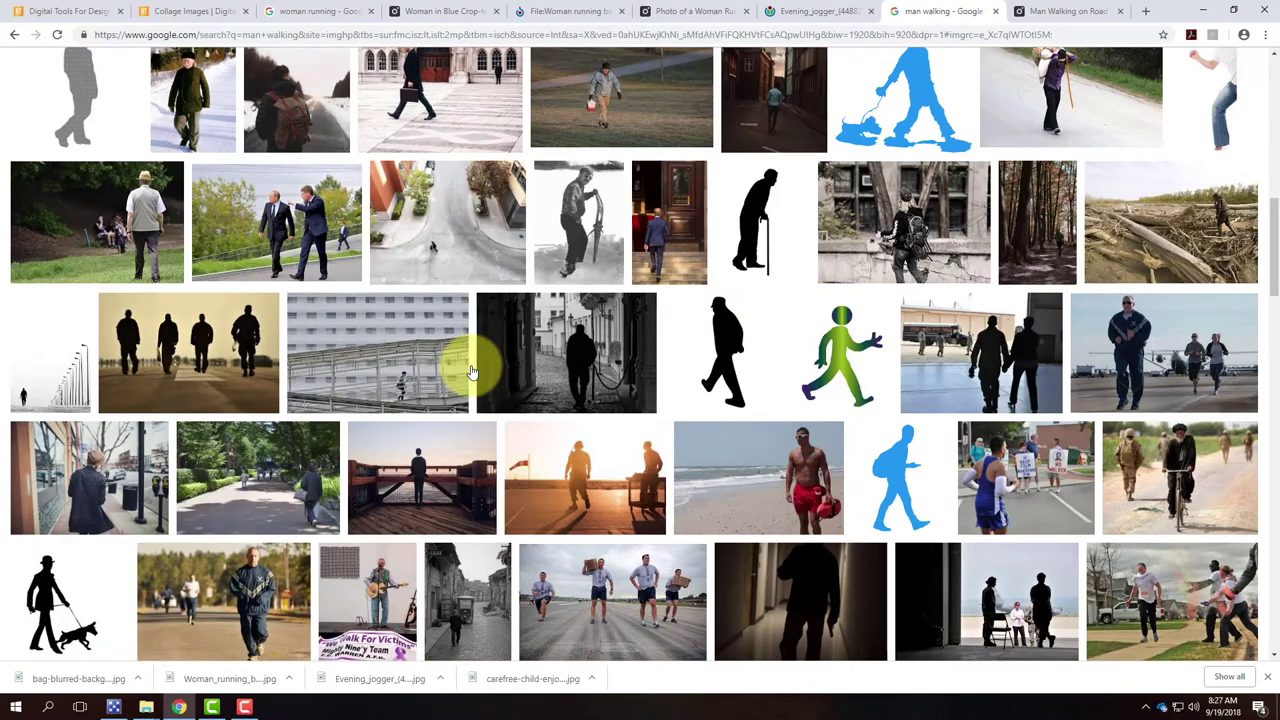
pyautogui.scroll(1, 472, 372)
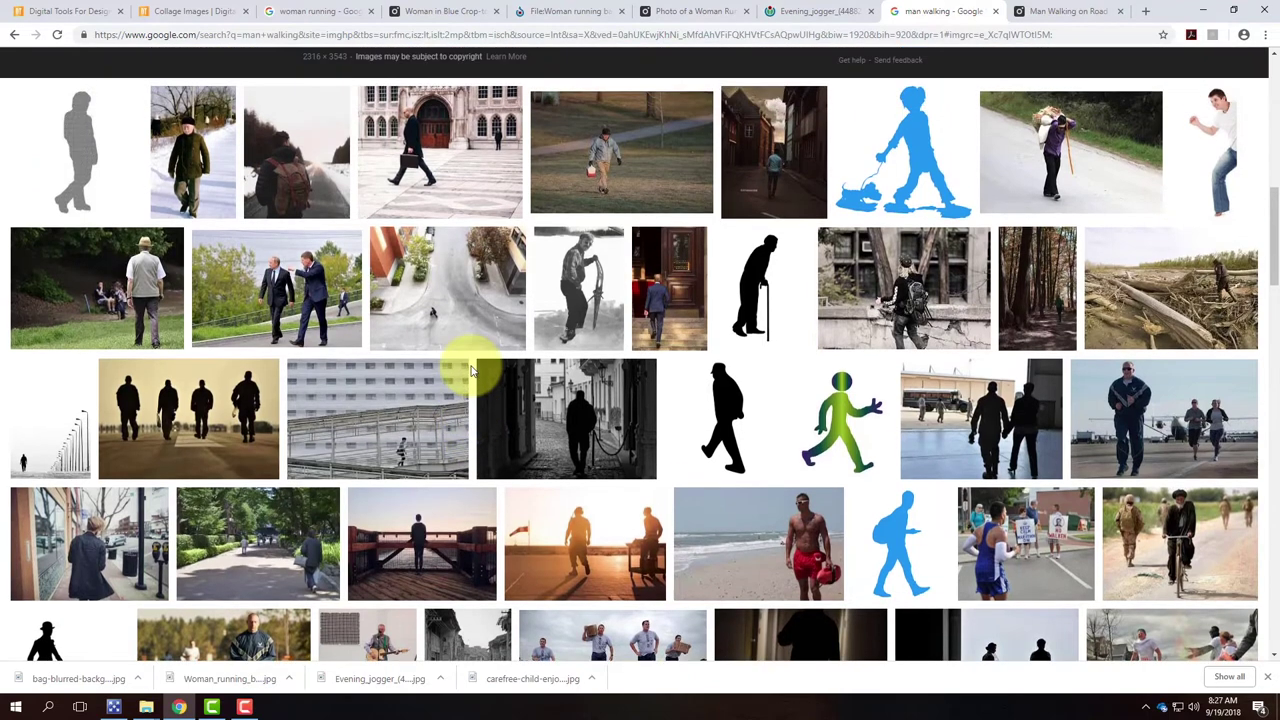
pyautogui.scroll(-3, 472, 372)
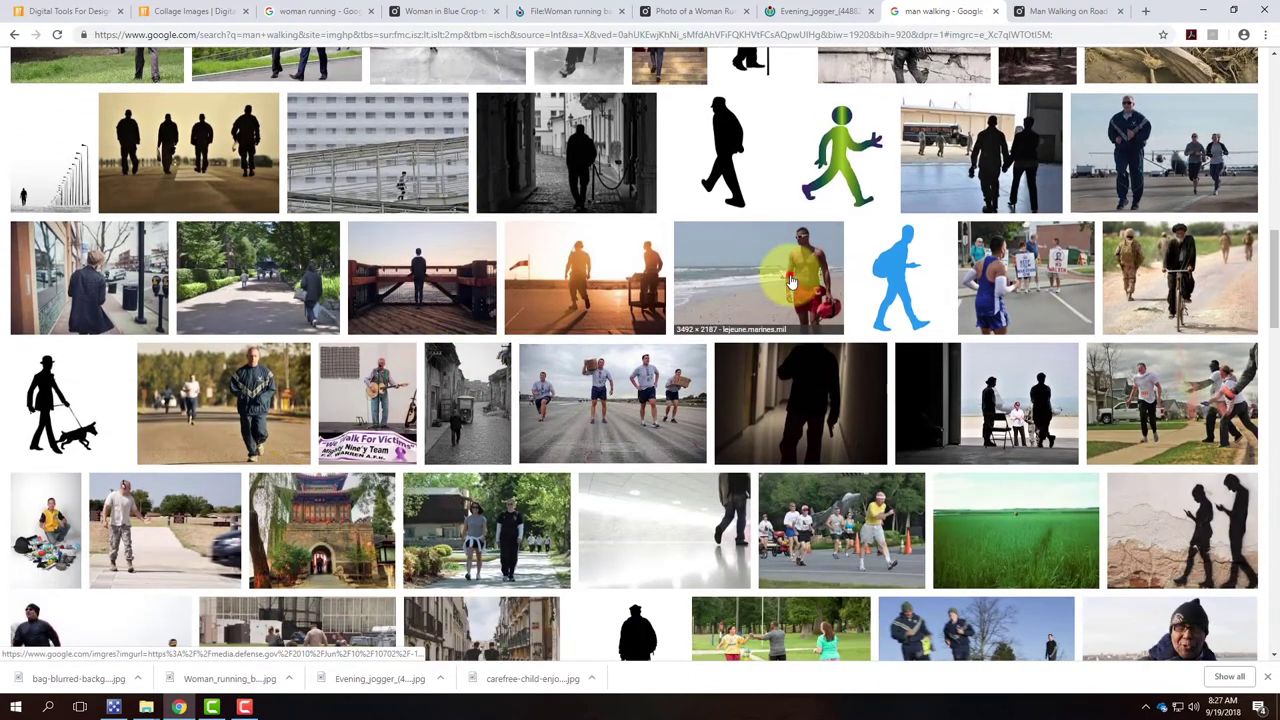
pyautogui.click(790, 283)
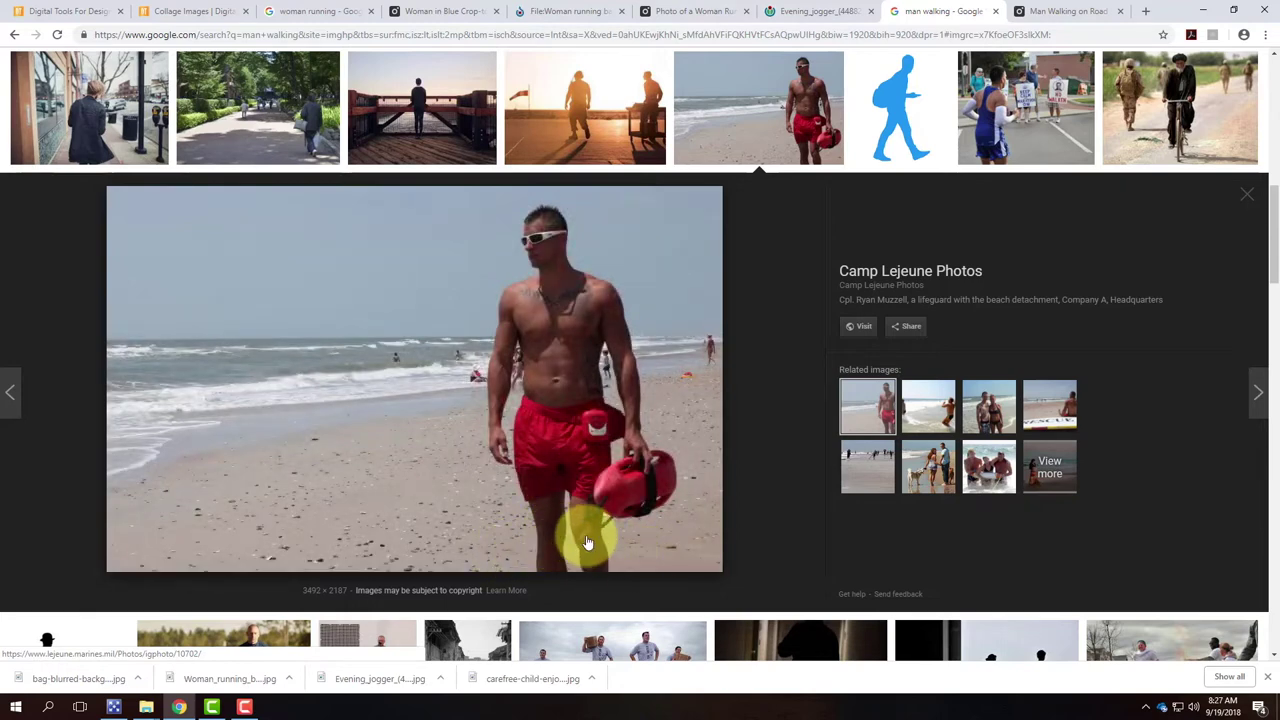
pyautogui.scroll(-1, 825, 416)
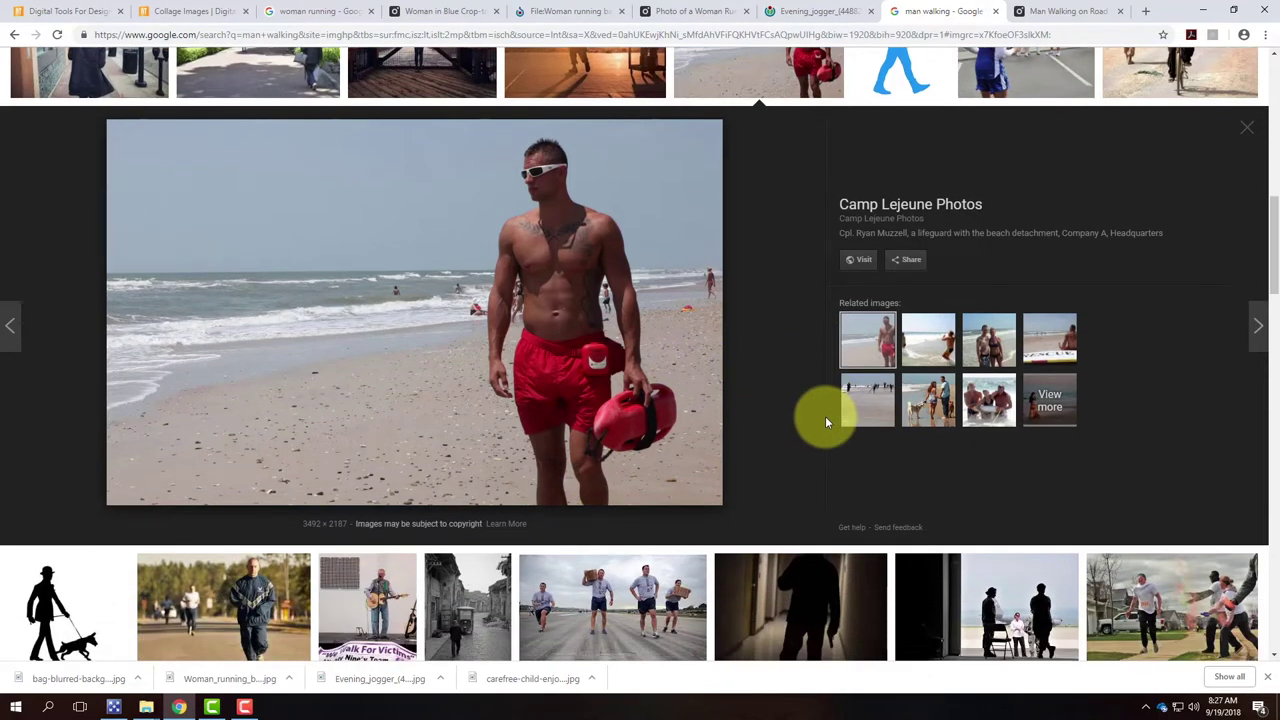
pyautogui.scroll(-4, 825, 416)
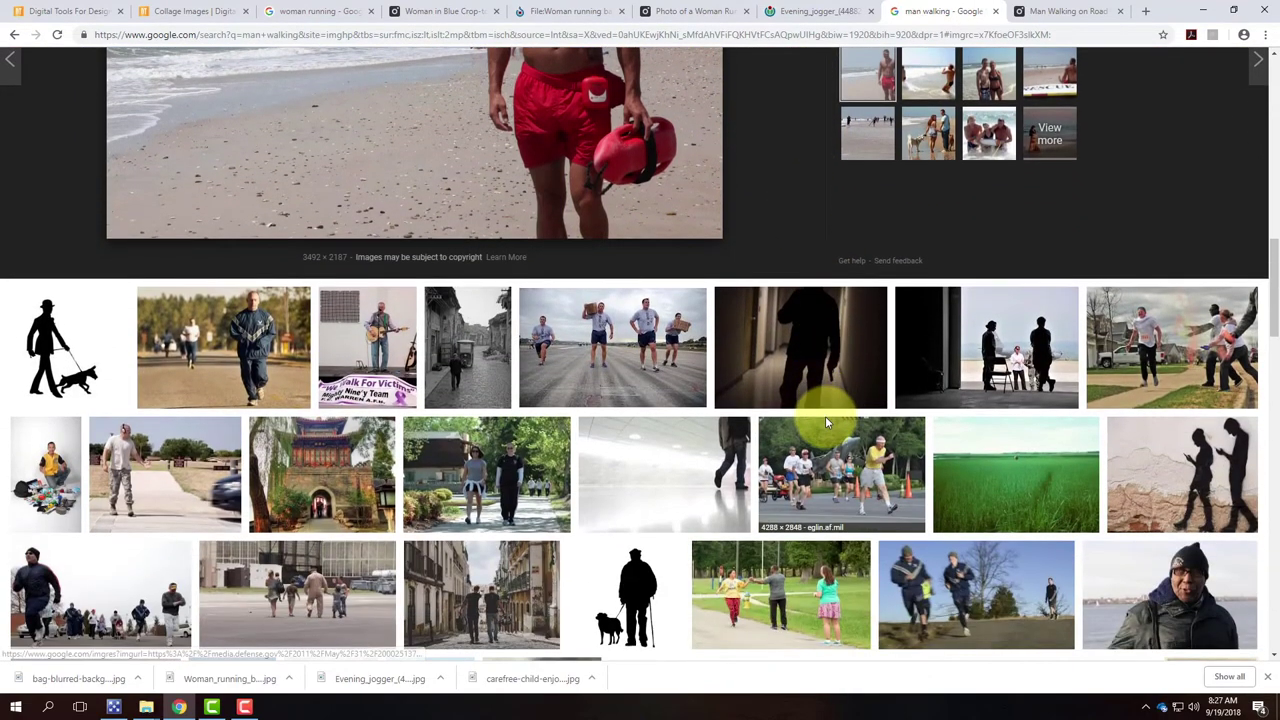
pyautogui.scroll(-6, 825, 416)
pyautogui.scroll(-4, 825, 422)
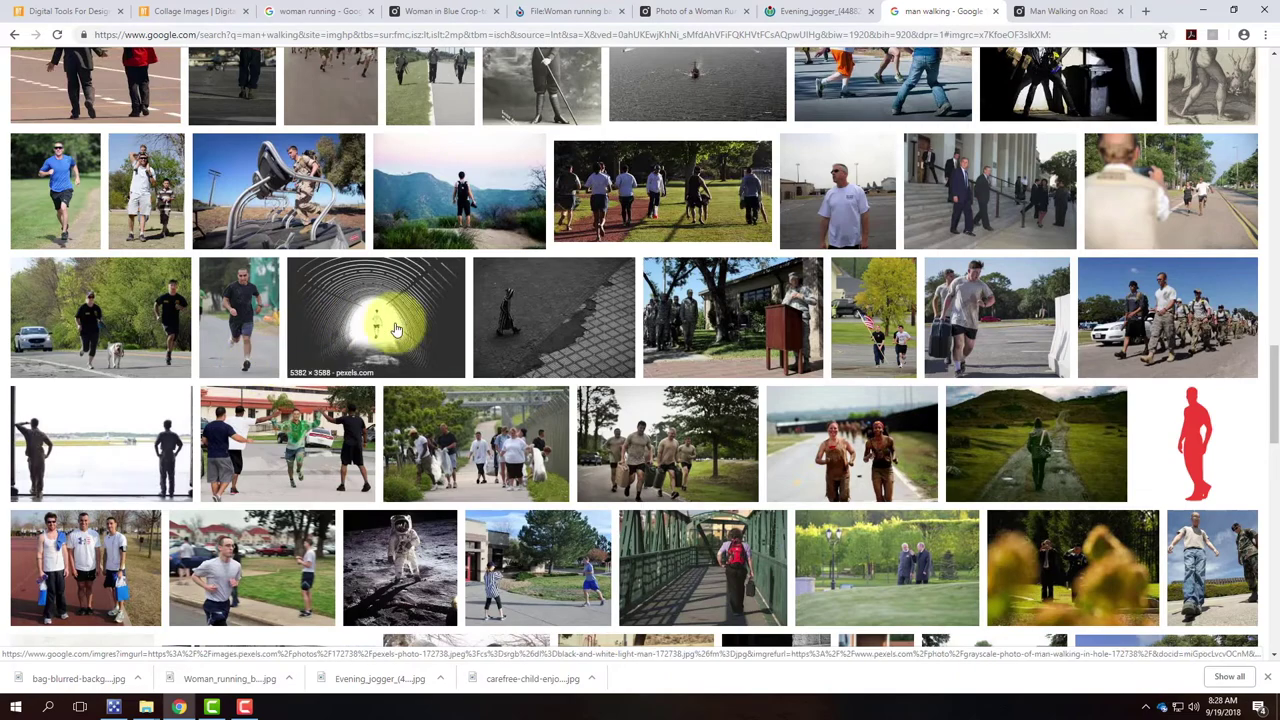
pyautogui.scroll(10, 443, 335)
pyautogui.scroll(15, 446, 336)
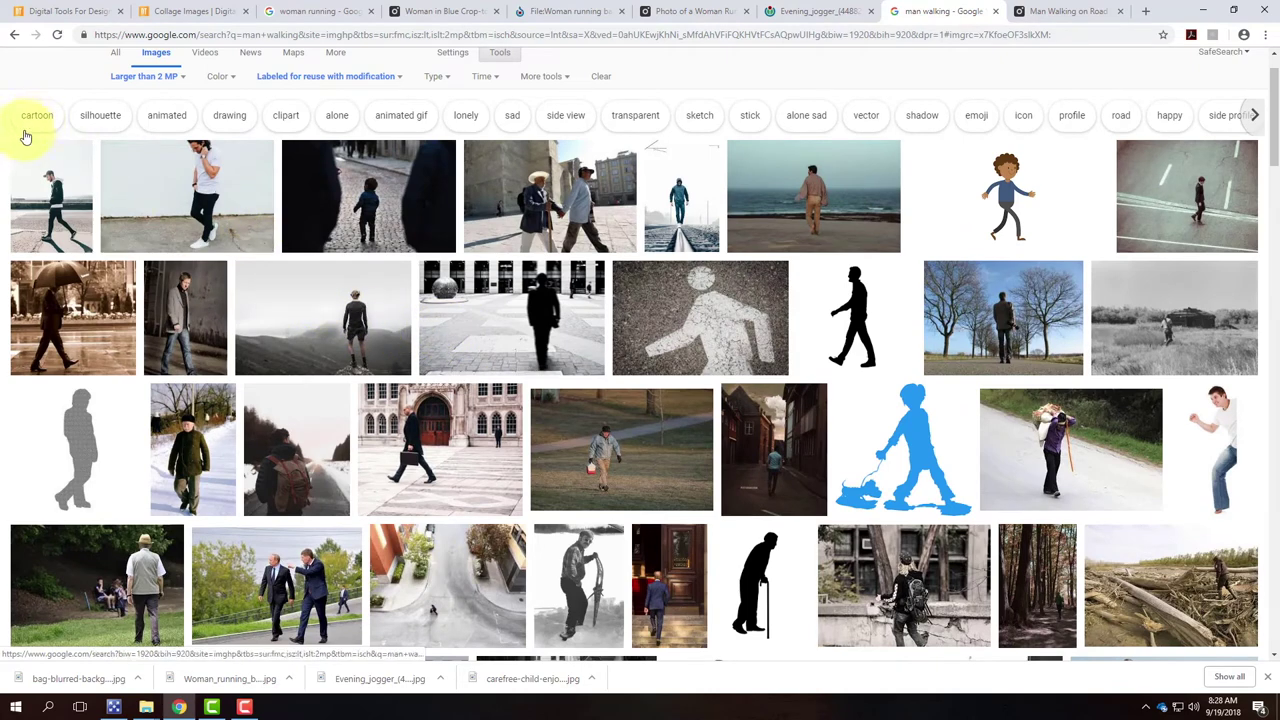
# Look through the Pexels, woman running and search result tabs, ending on the Evening_jogger photo
pyautogui.click(1062, 11)
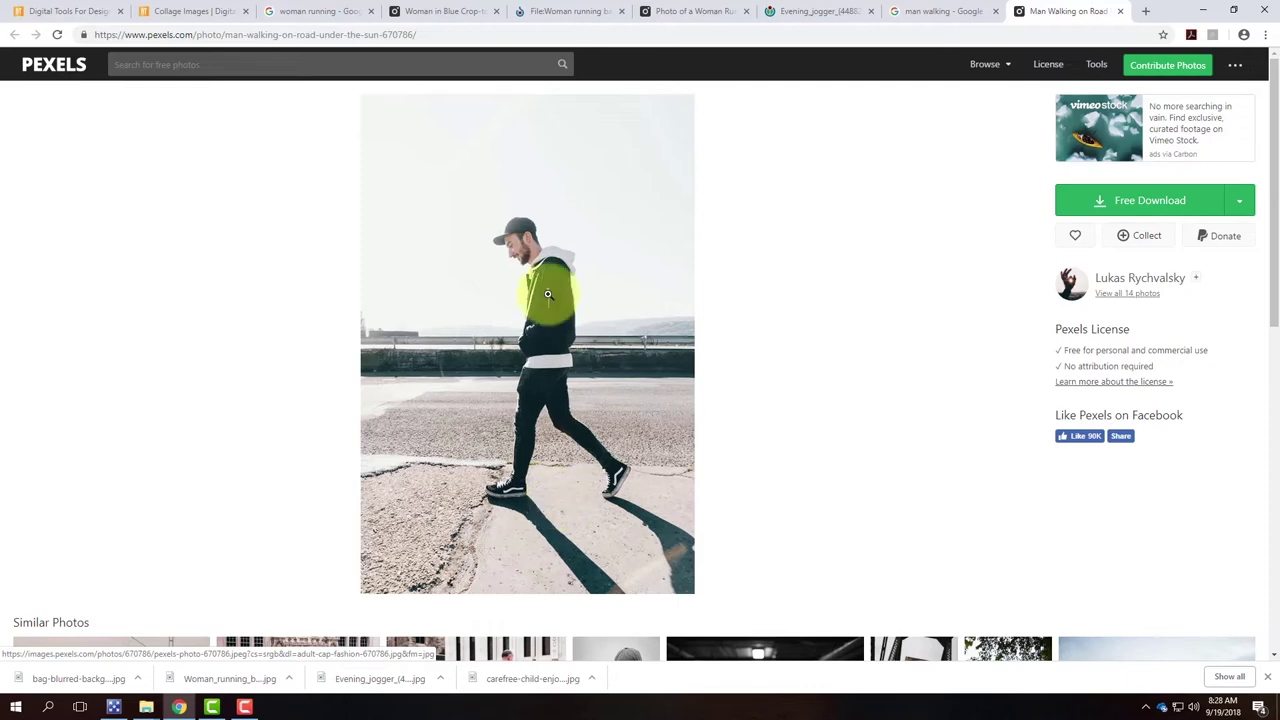
pyautogui.click(588, 12)
pyautogui.click(695, 12)
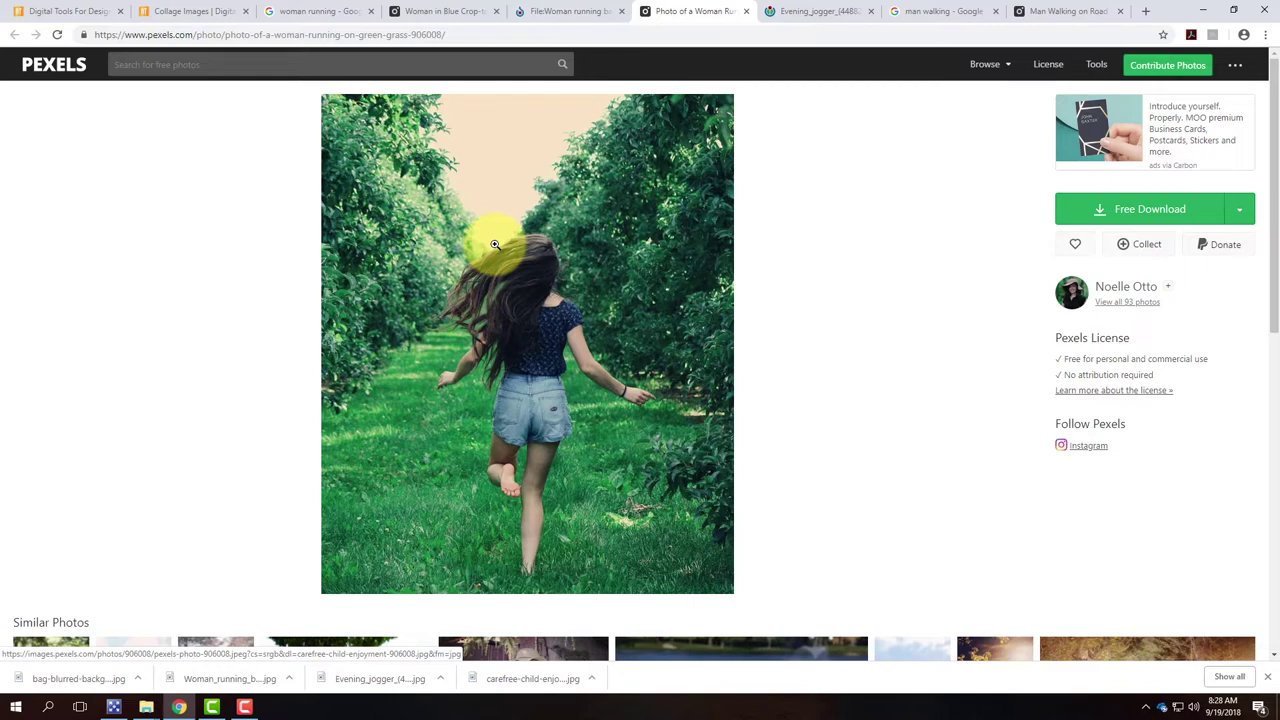
pyautogui.click(960, 11)
pyautogui.click(818, 11)
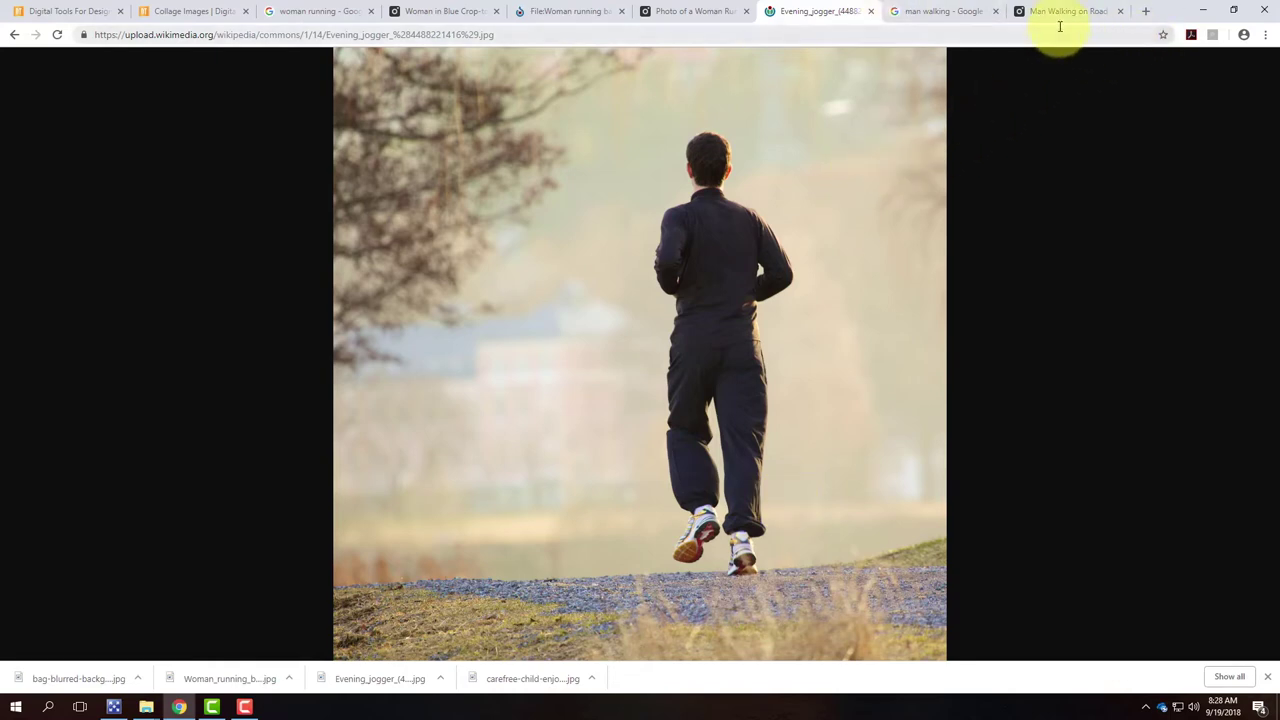
# Inspect the Evening_jogger photo at full size, zoomed in and scrolled through
pyautogui.click(609, 230)
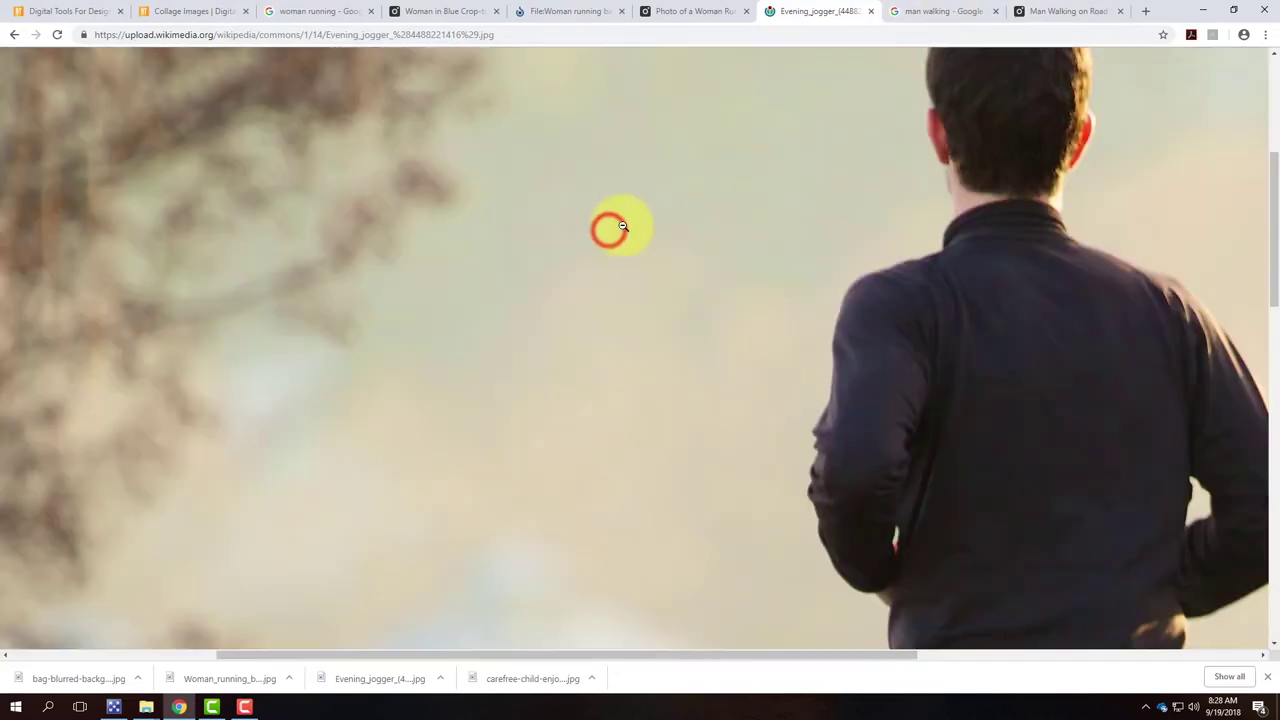
pyautogui.rightClick(561, 231)
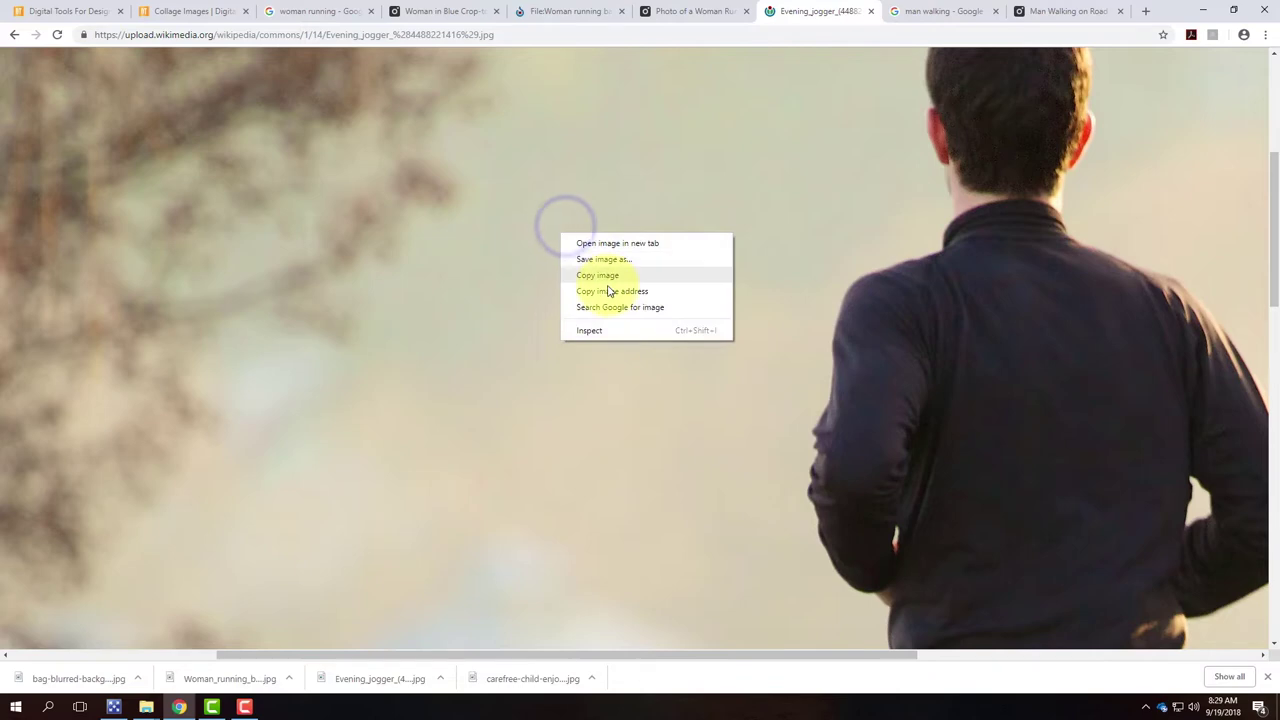
pyautogui.click(858, 170)
pyautogui.click(823, 226)
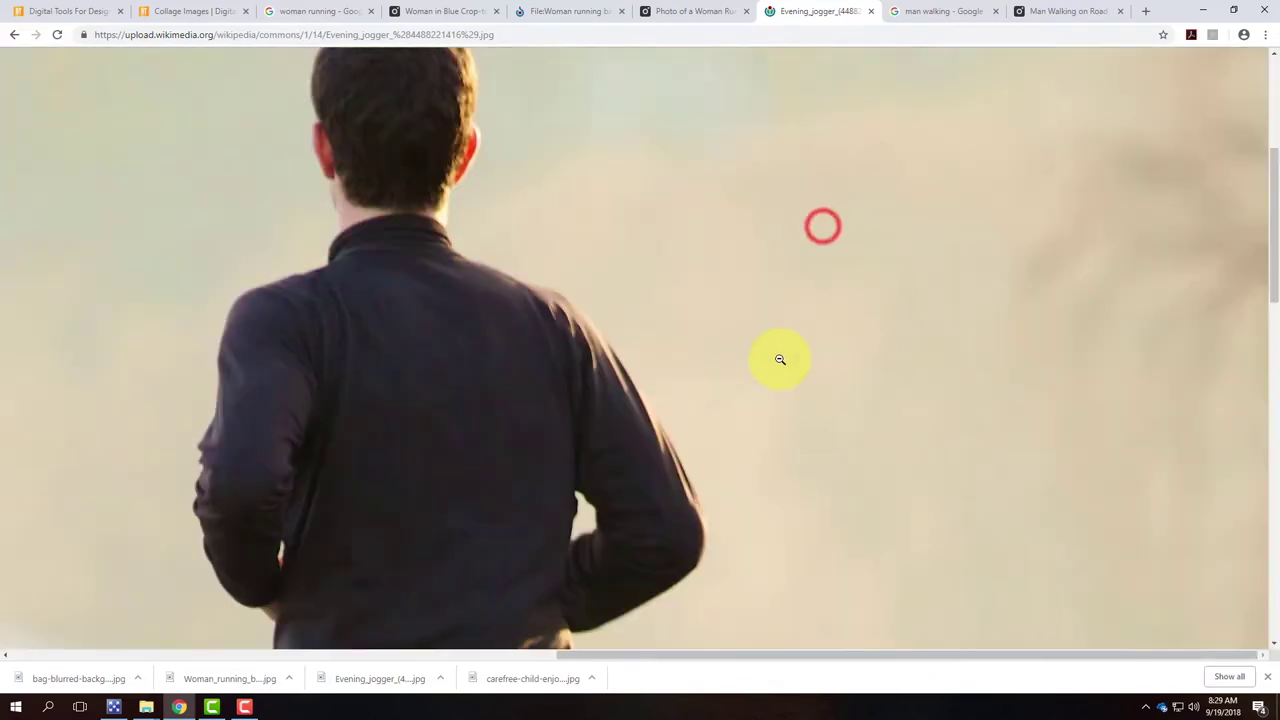
pyautogui.scroll(-3, 780, 360)
pyautogui.scroll(-3, 780, 360)
pyautogui.scroll(-3, 630, 450)
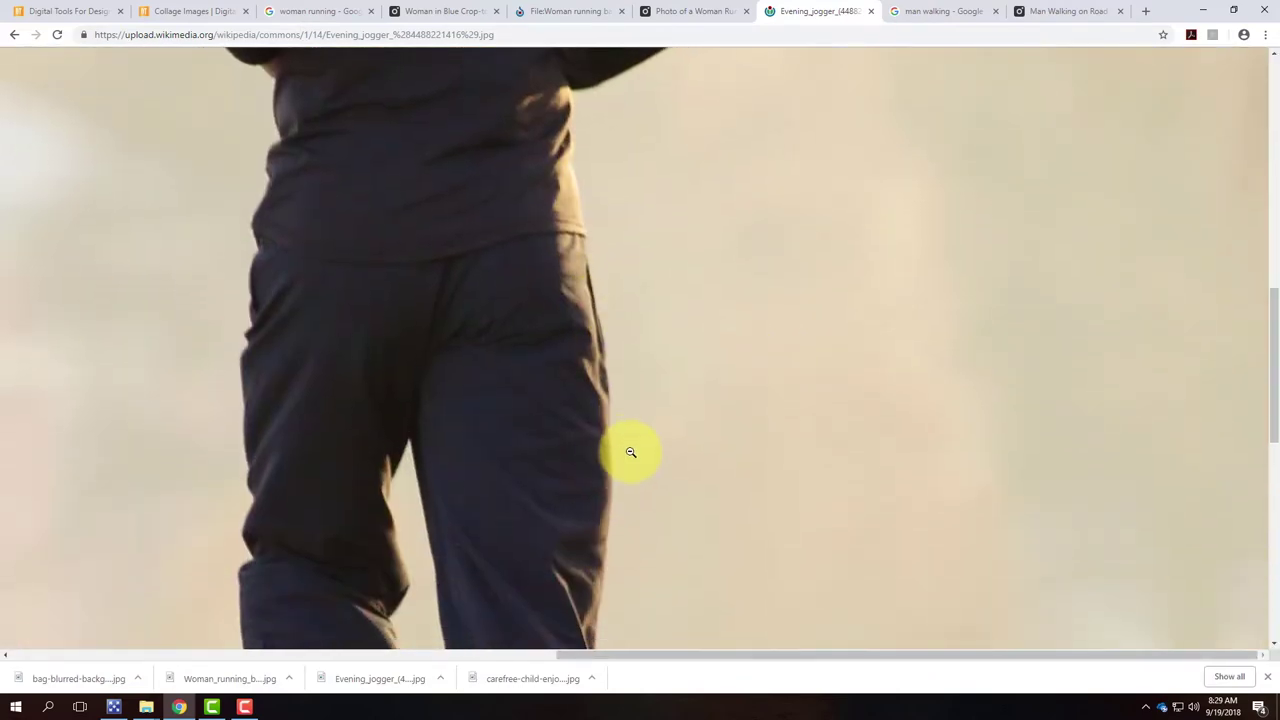
pyautogui.scroll(-2, 630, 450)
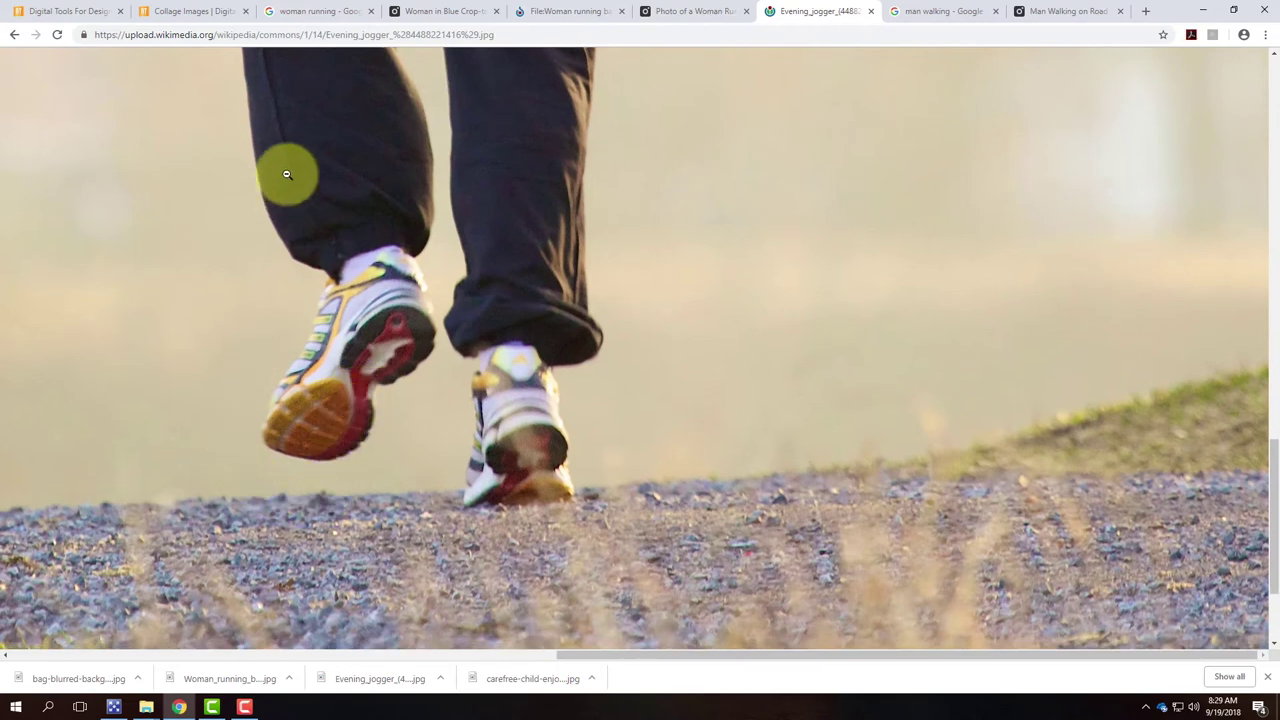
# Glance at the Pexels and barefoot runner tabs, then minimize Chrome to reveal the F2018 folder
pyautogui.click(485, 8)
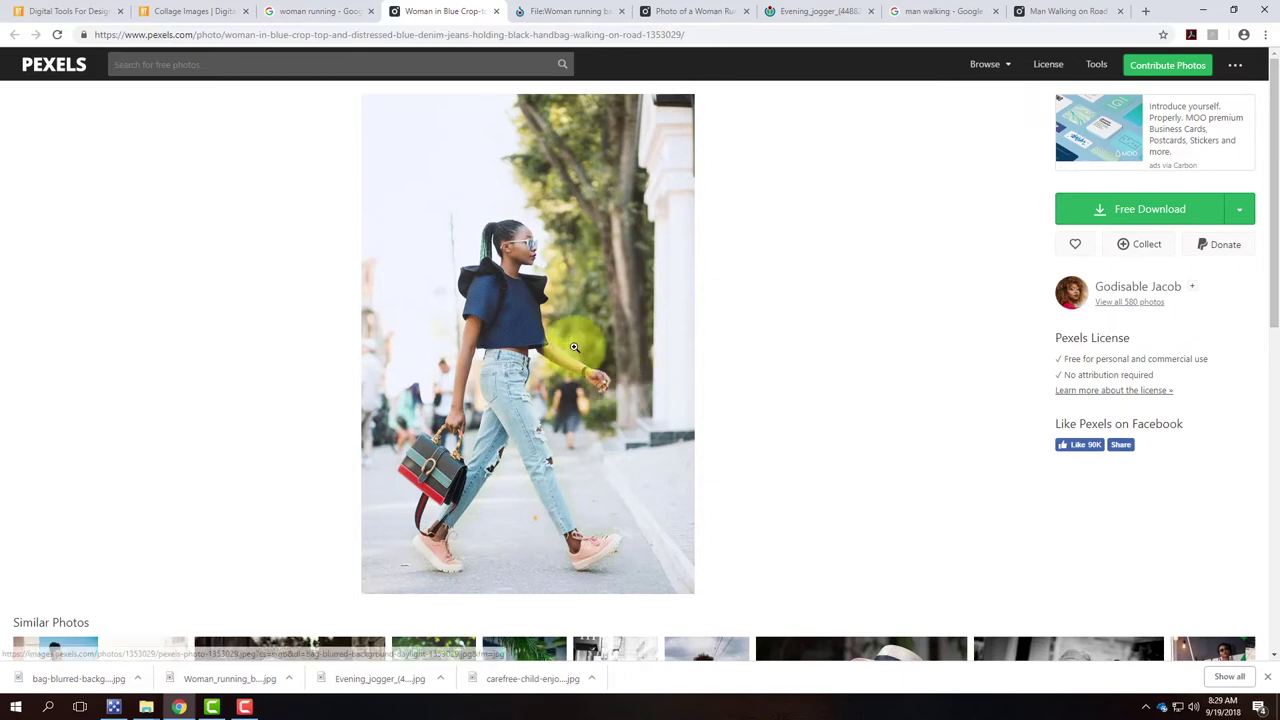
pyautogui.click(590, 12)
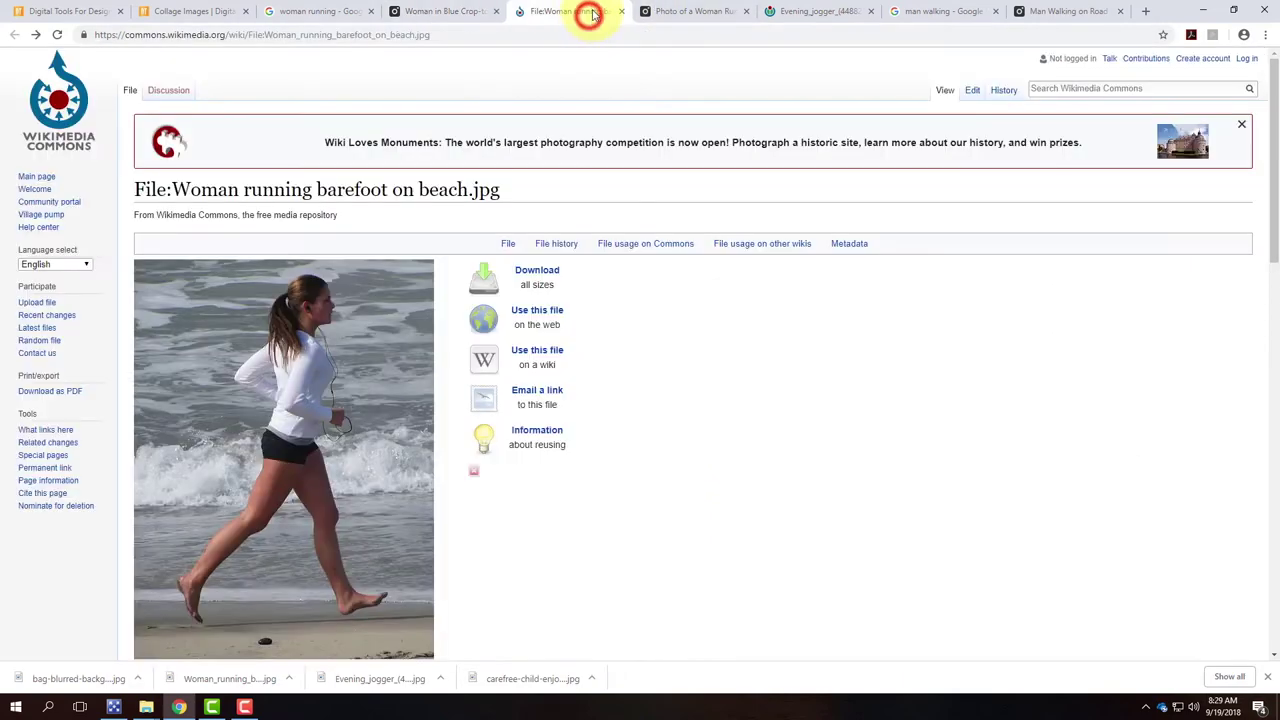
pyautogui.click(1203, 11)
pyautogui.click(497, 248)
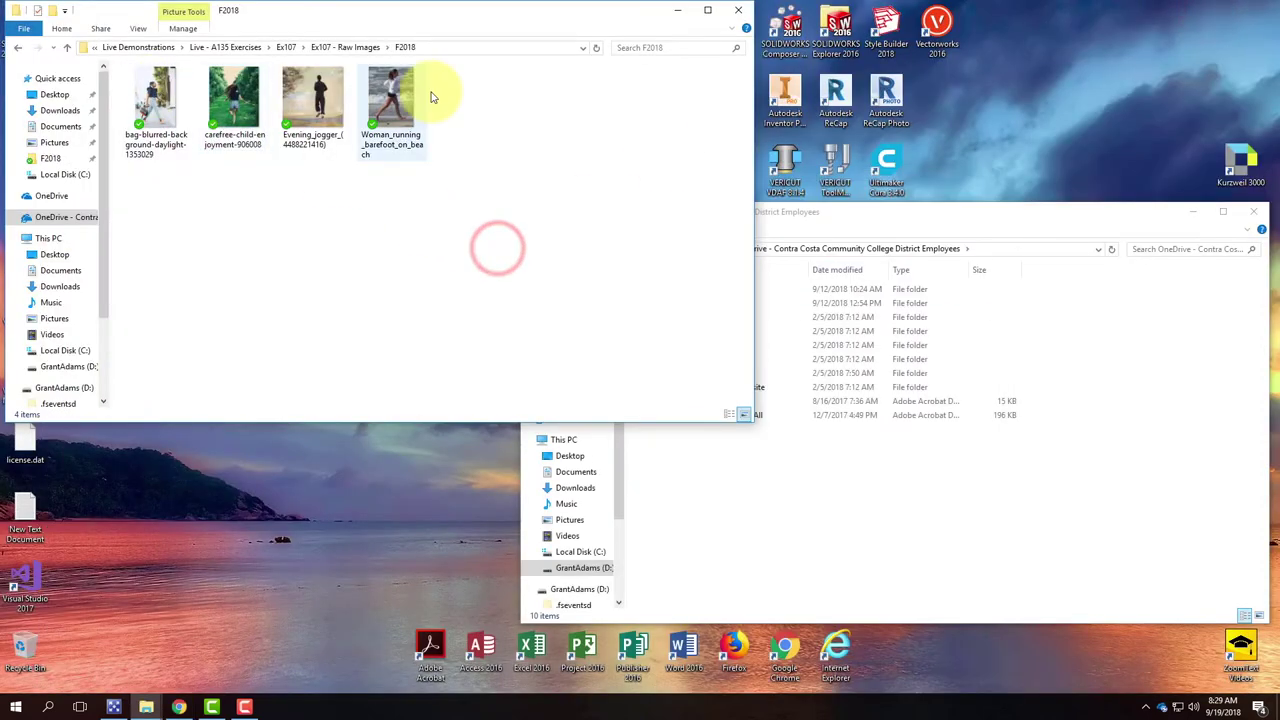
# Check Evening_jogger's Open with choices without using one, then minimize the F2018 window
pyautogui.click(304, 96)
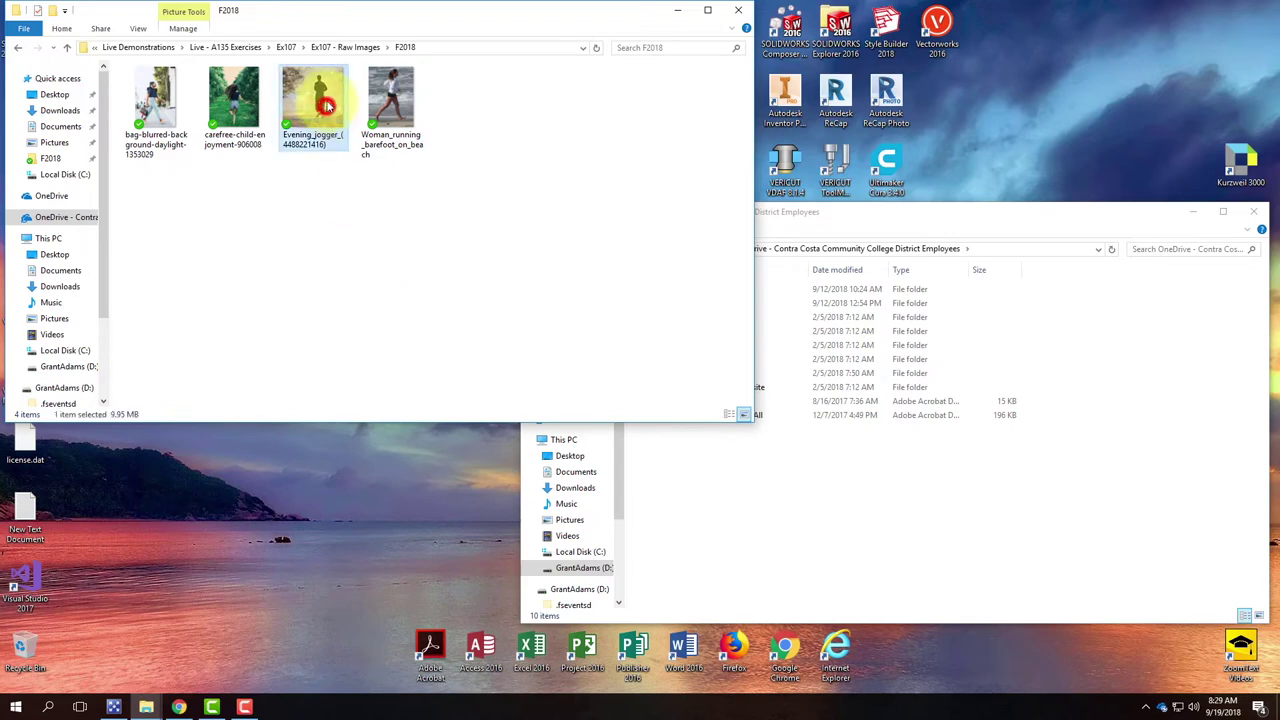
pyautogui.rightClick(304, 96)
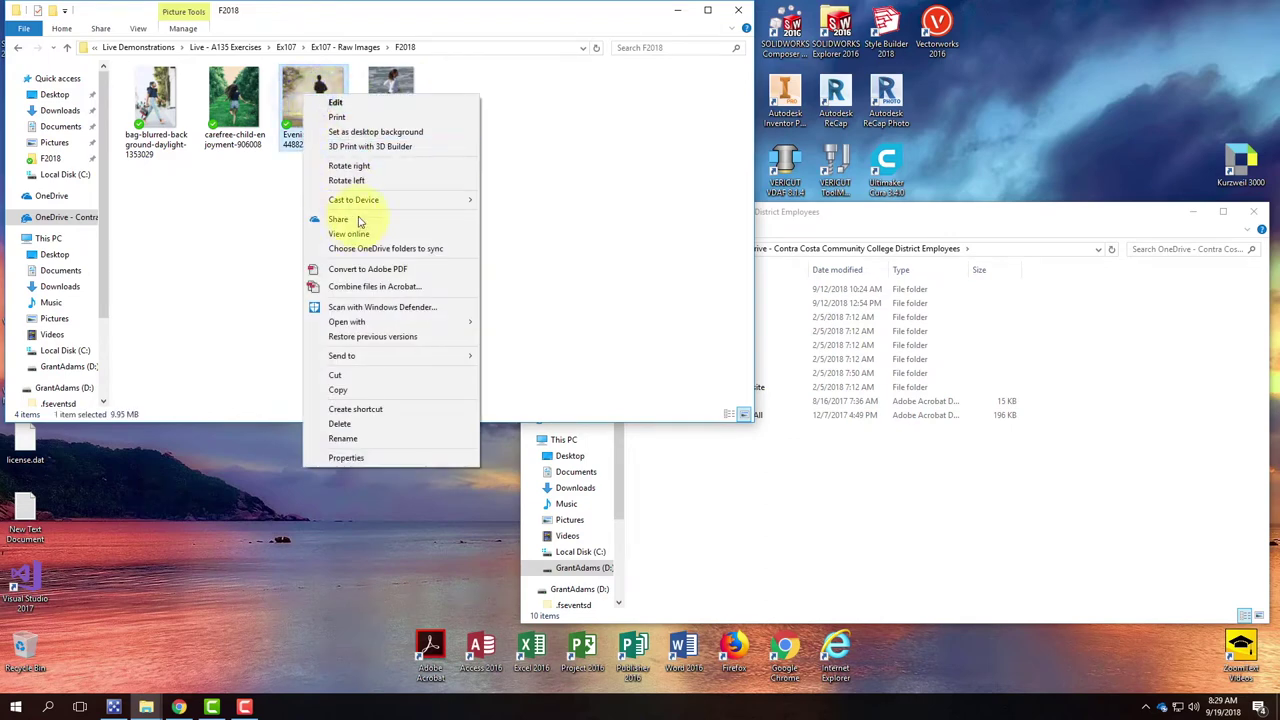
pyautogui.moveTo(390, 322)
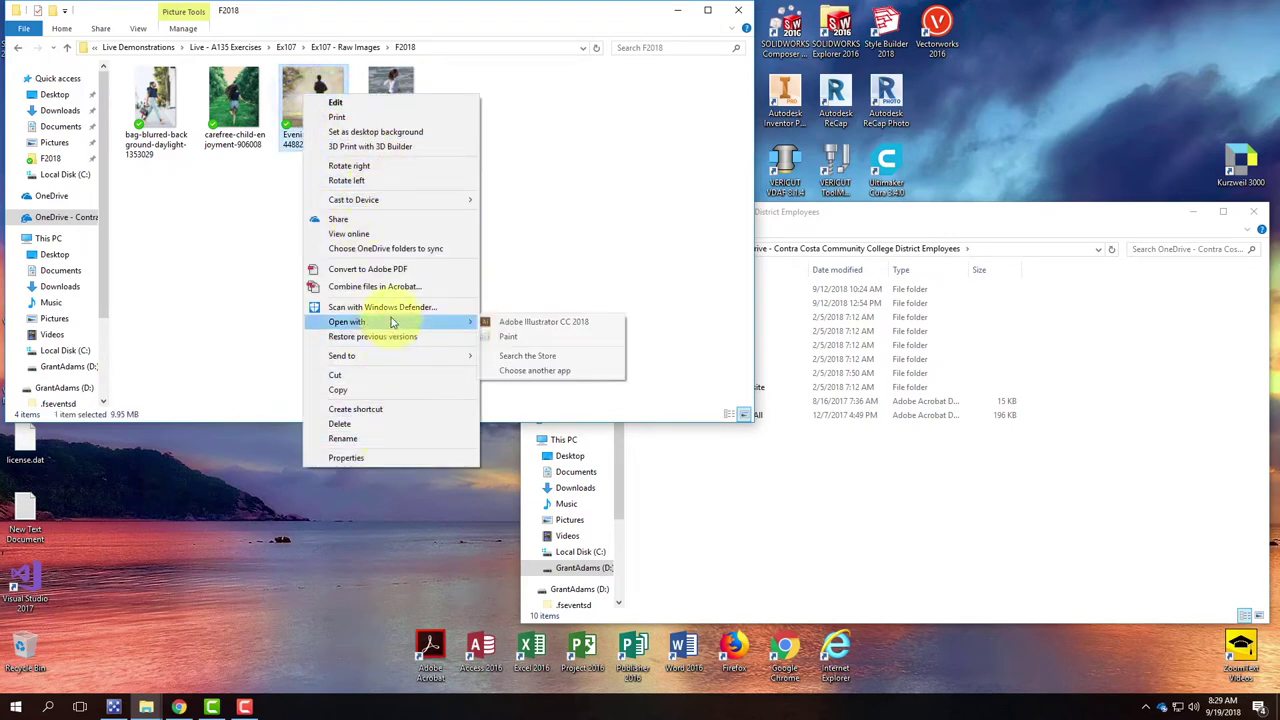
pyautogui.click(666, 263)
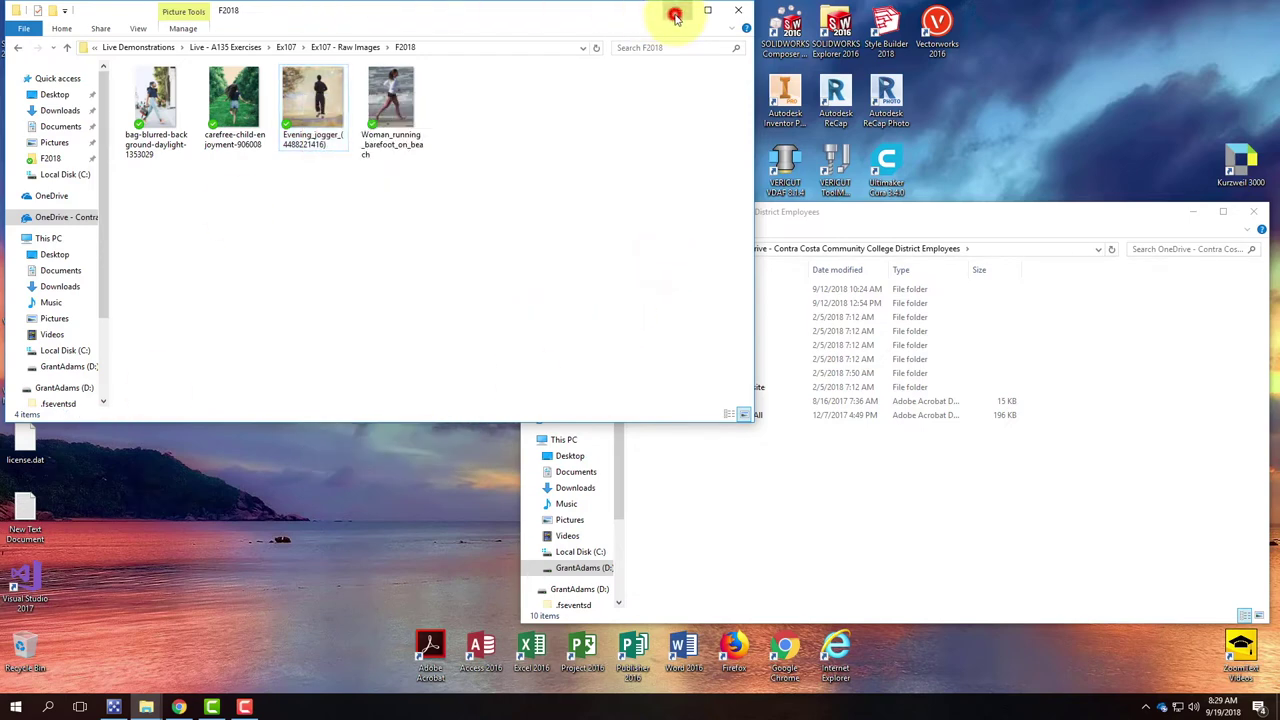
pyautogui.click(675, 18)
# Launch Adobe Photoshop CC 2018 from its desktop shortcut
pyautogui.click(388, 92)
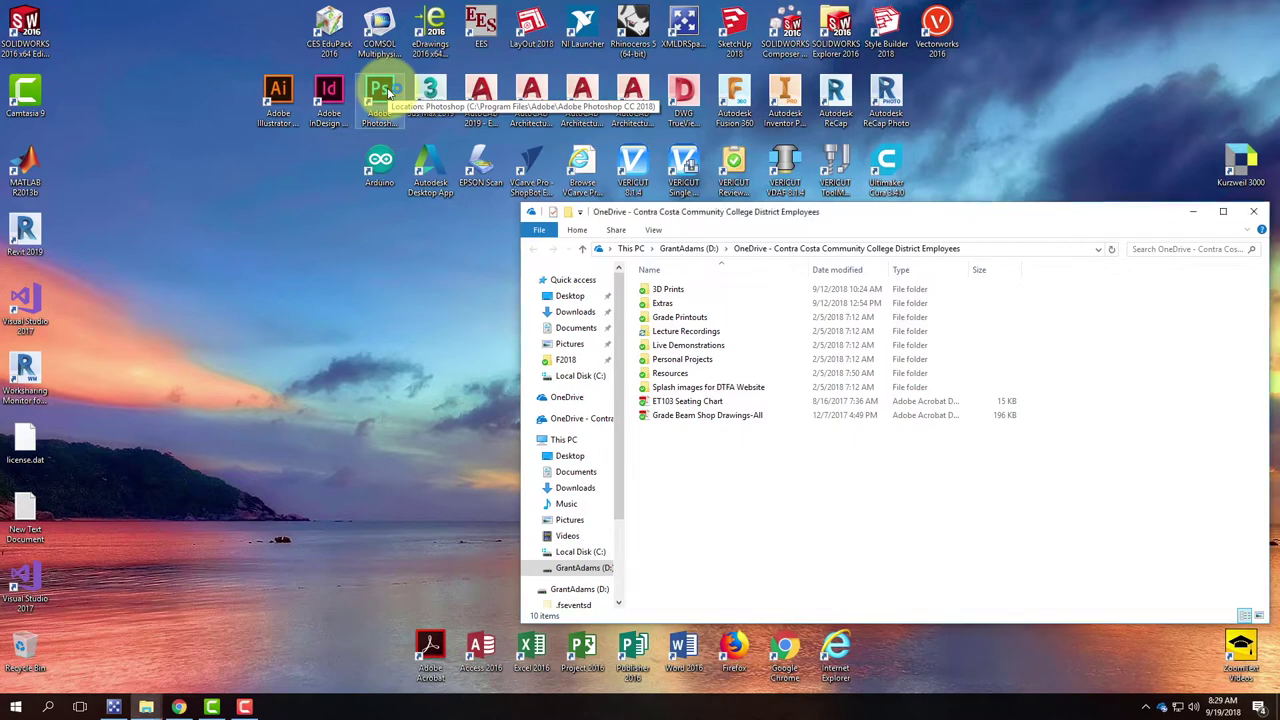
pyautogui.doubleClick(386, 110)
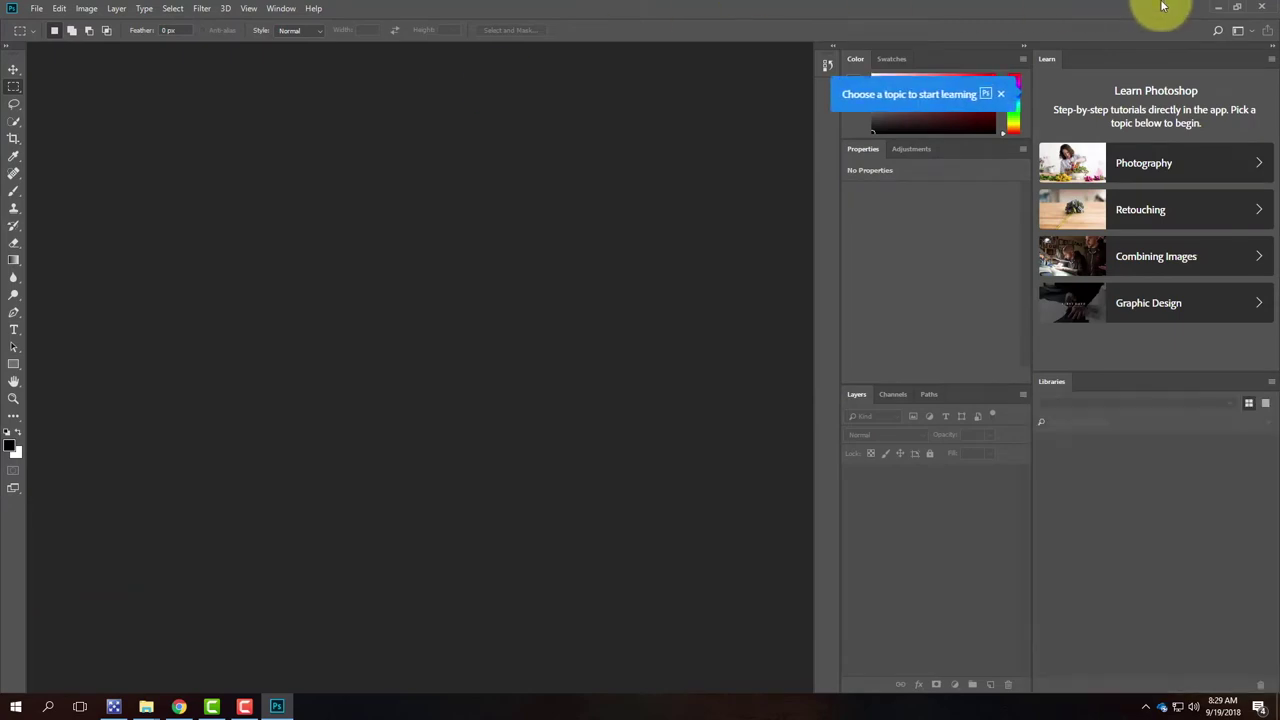
# Collapse the Learn panel and start File > Open in the OneDrive college folders
pyautogui.click(1268, 44)
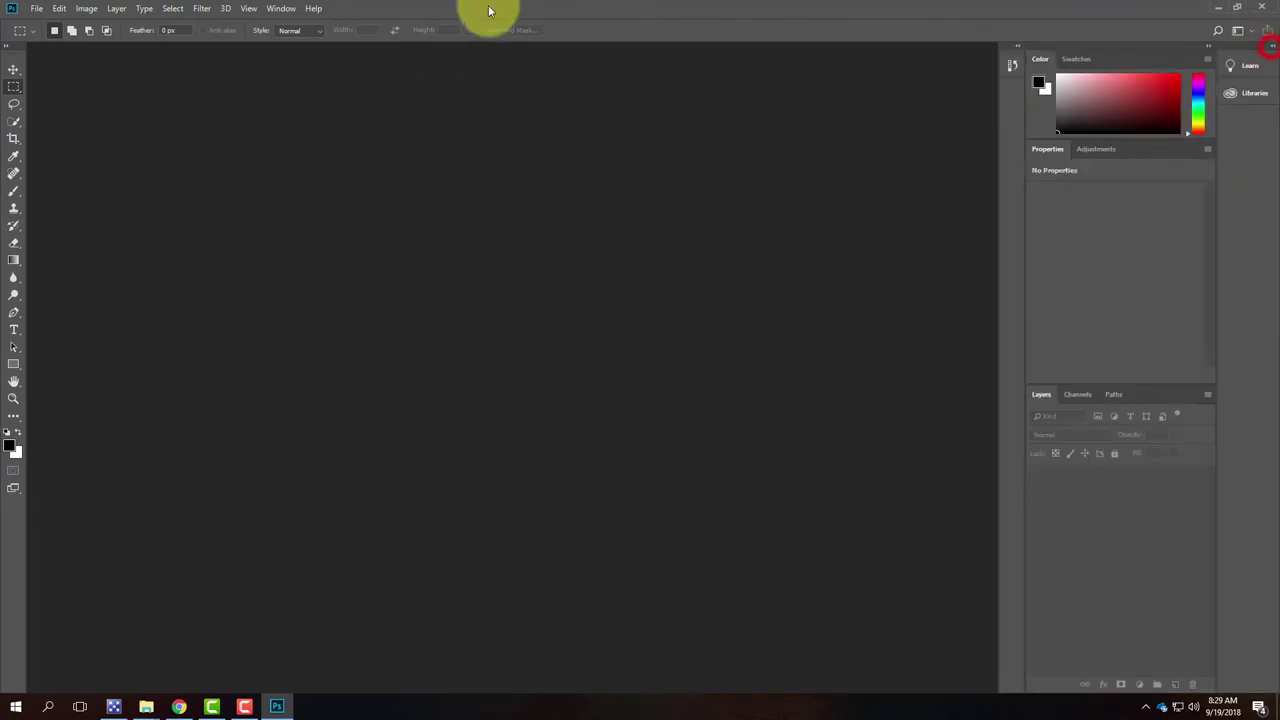
pyautogui.click(37, 10)
pyautogui.click(40, 32)
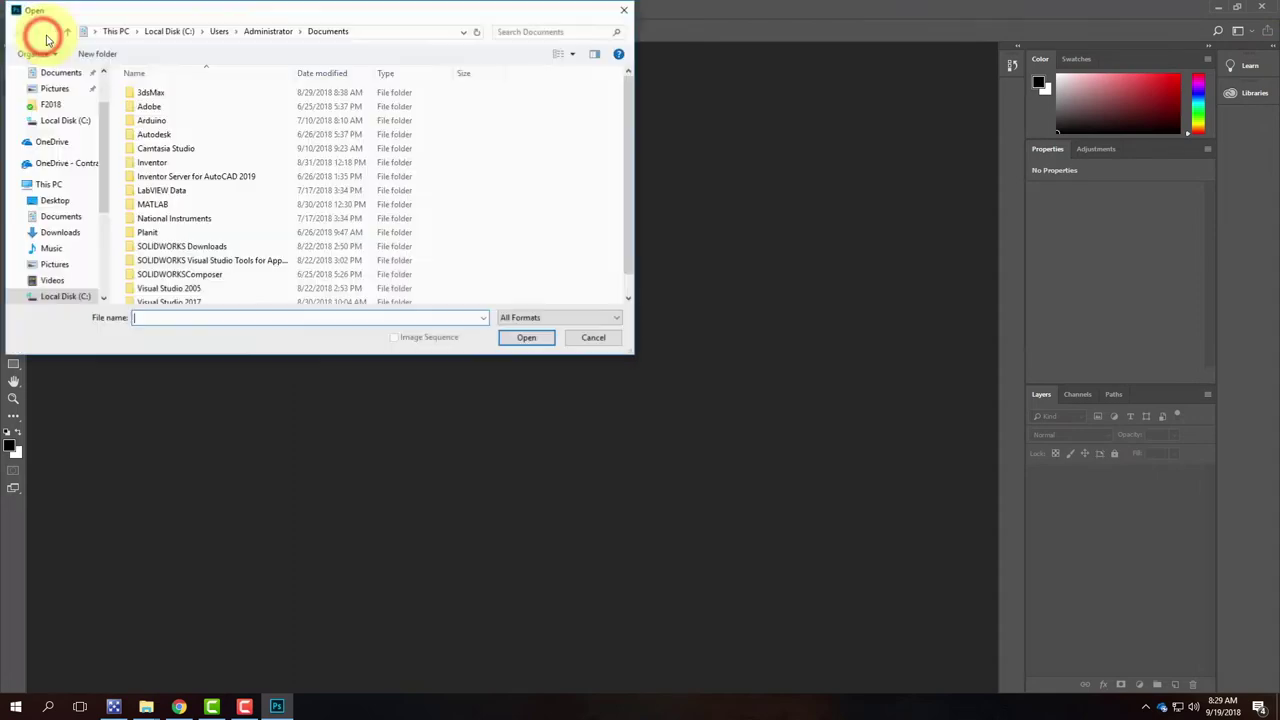
pyautogui.click(52, 164)
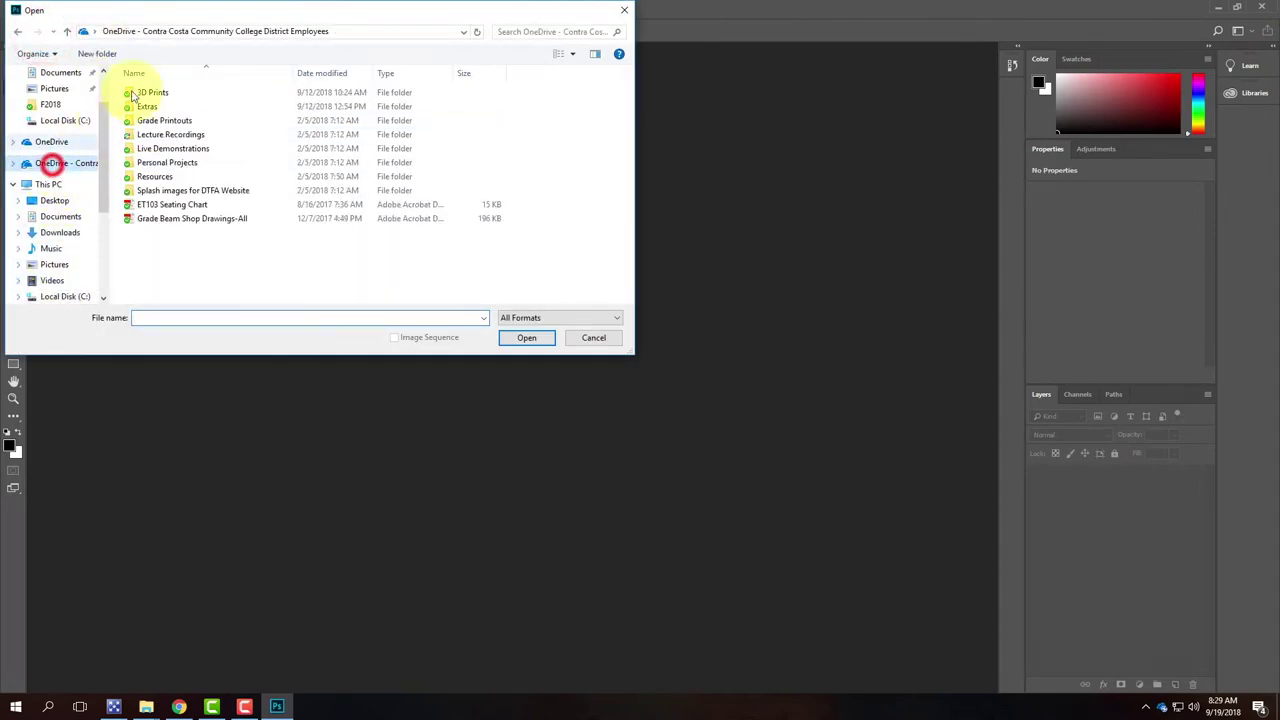
pyautogui.doubleClick(168, 134)
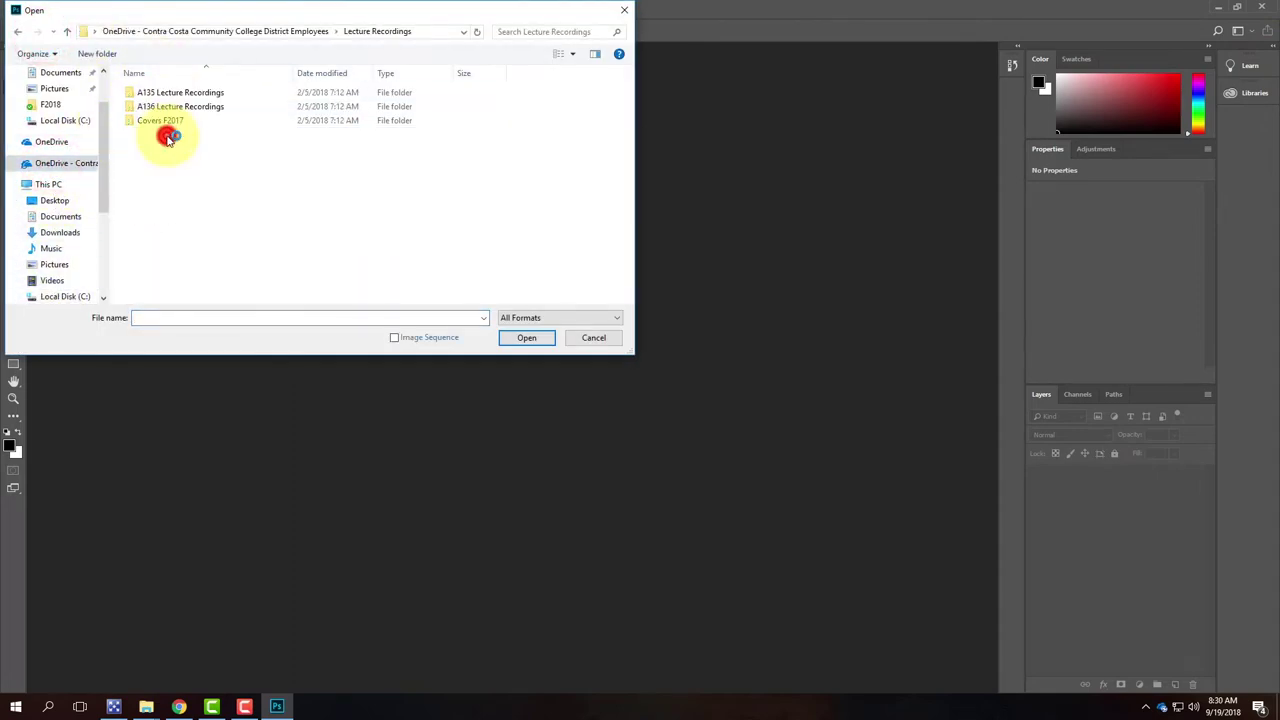
pyautogui.click(24, 34)
# Go to Live - A135 Exercises > Ex107 > Ex107 - Raw Images > F2018 and open Evening_jogger
pyautogui.doubleClick(150, 145)
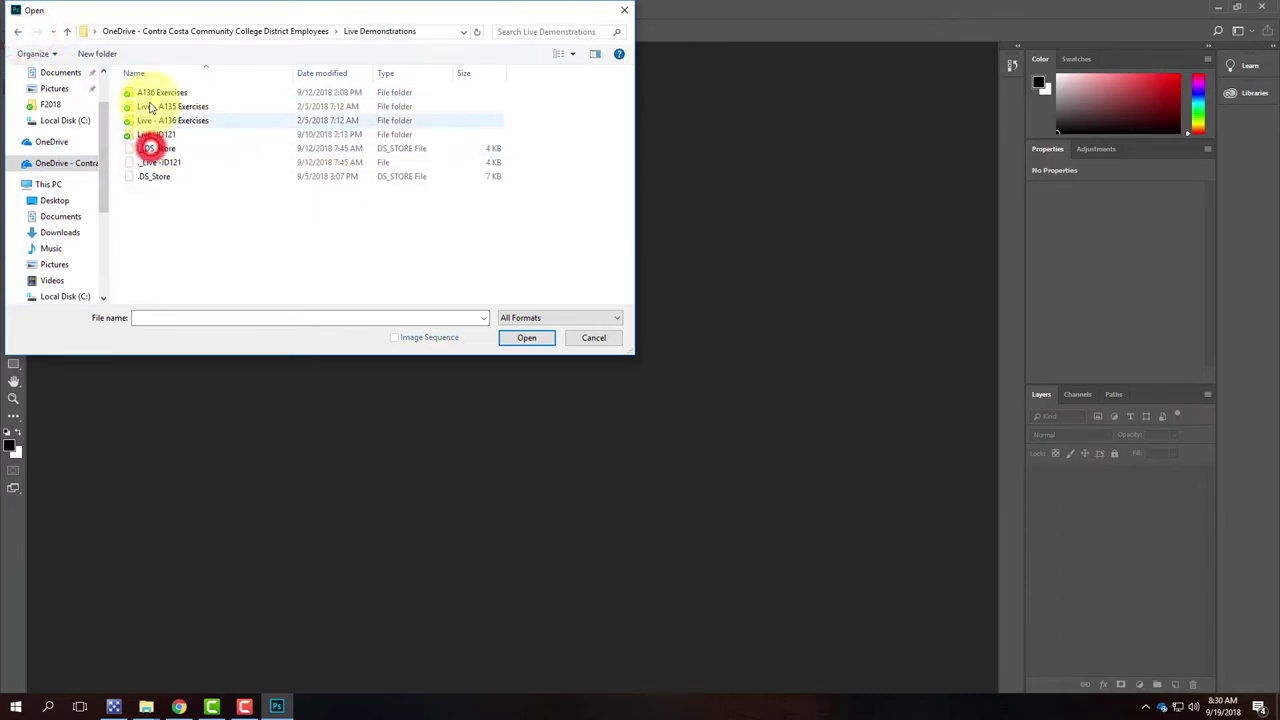
pyautogui.doubleClick(157, 107)
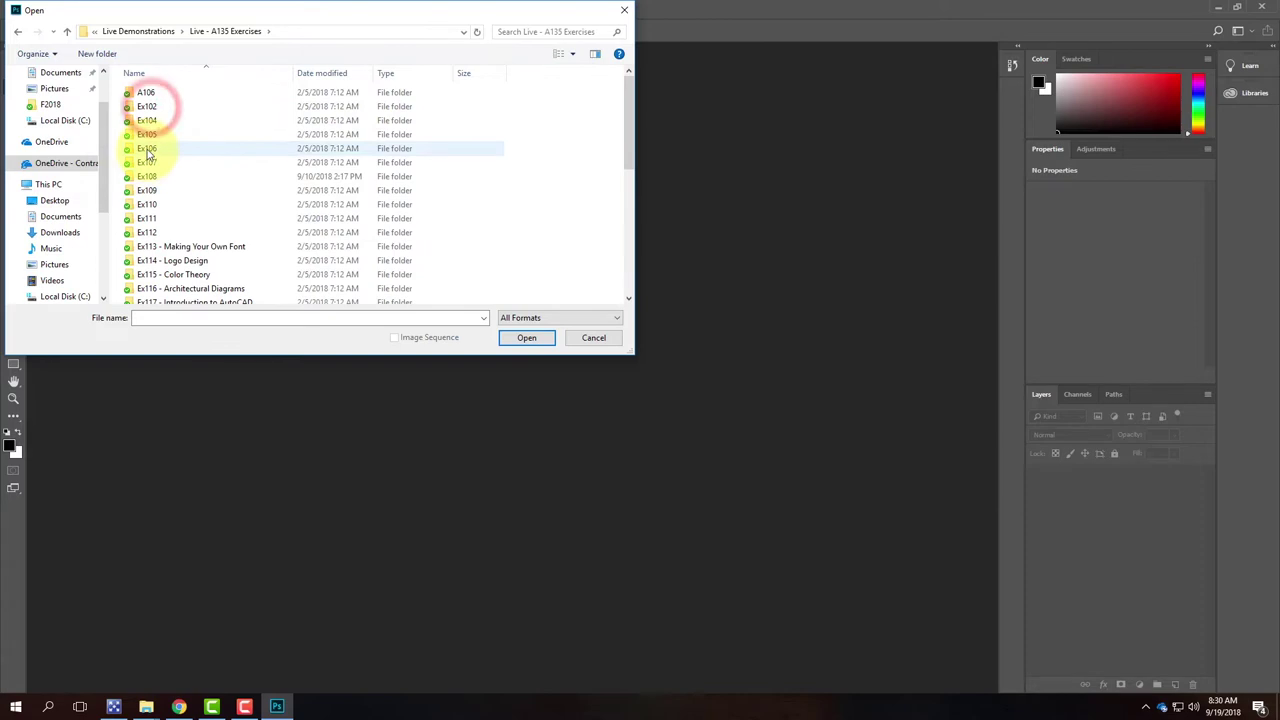
pyautogui.doubleClick(148, 165)
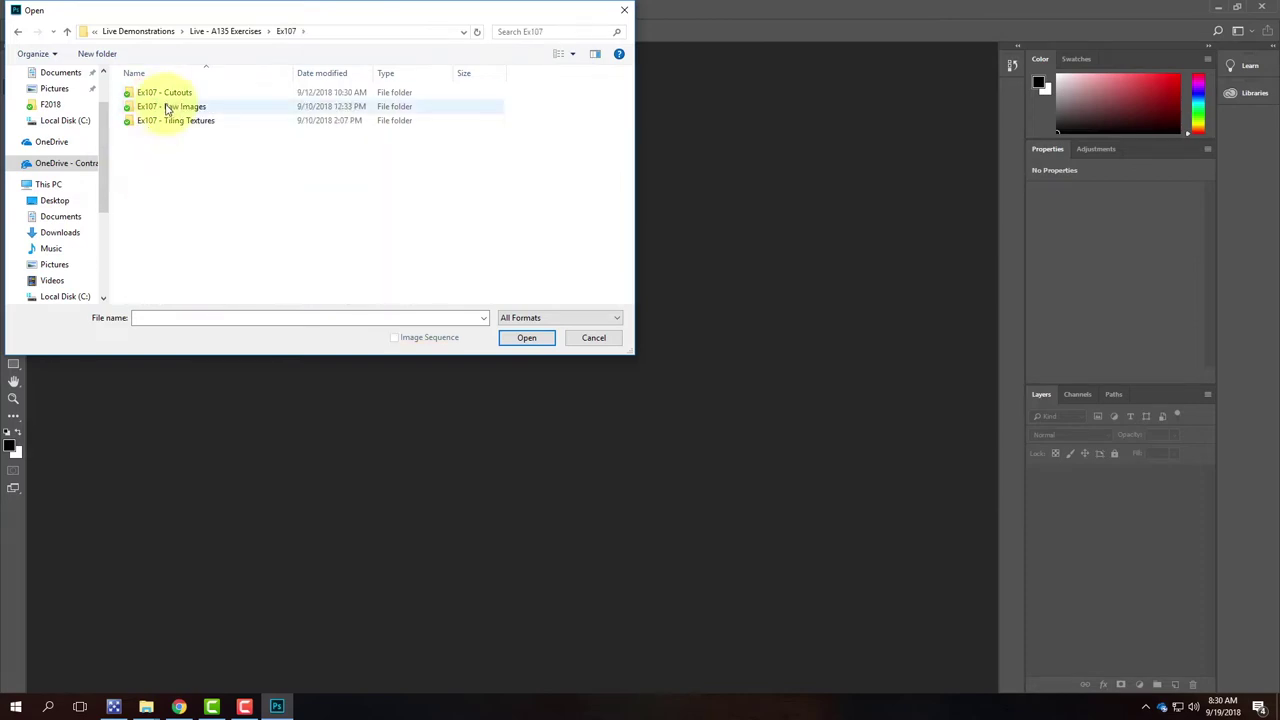
pyautogui.doubleClick(162, 106)
pyautogui.doubleClick(158, 102)
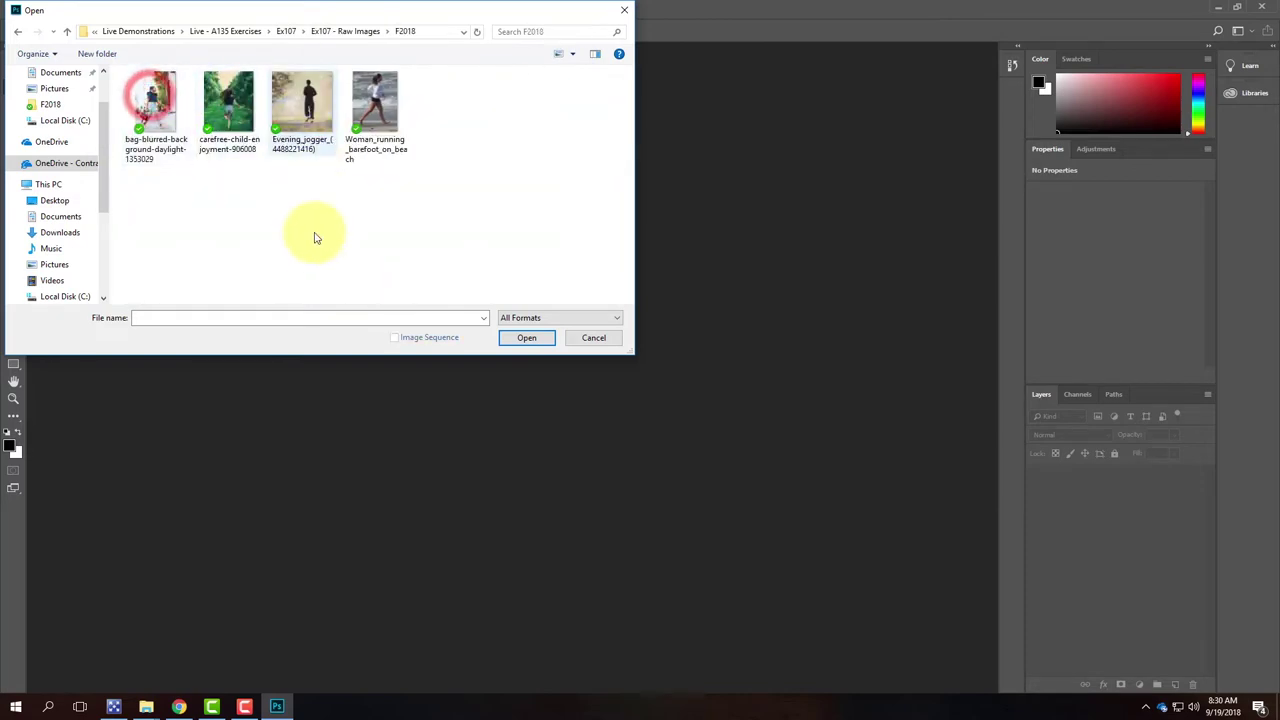
pyautogui.click(305, 88)
pyautogui.click(515, 341)
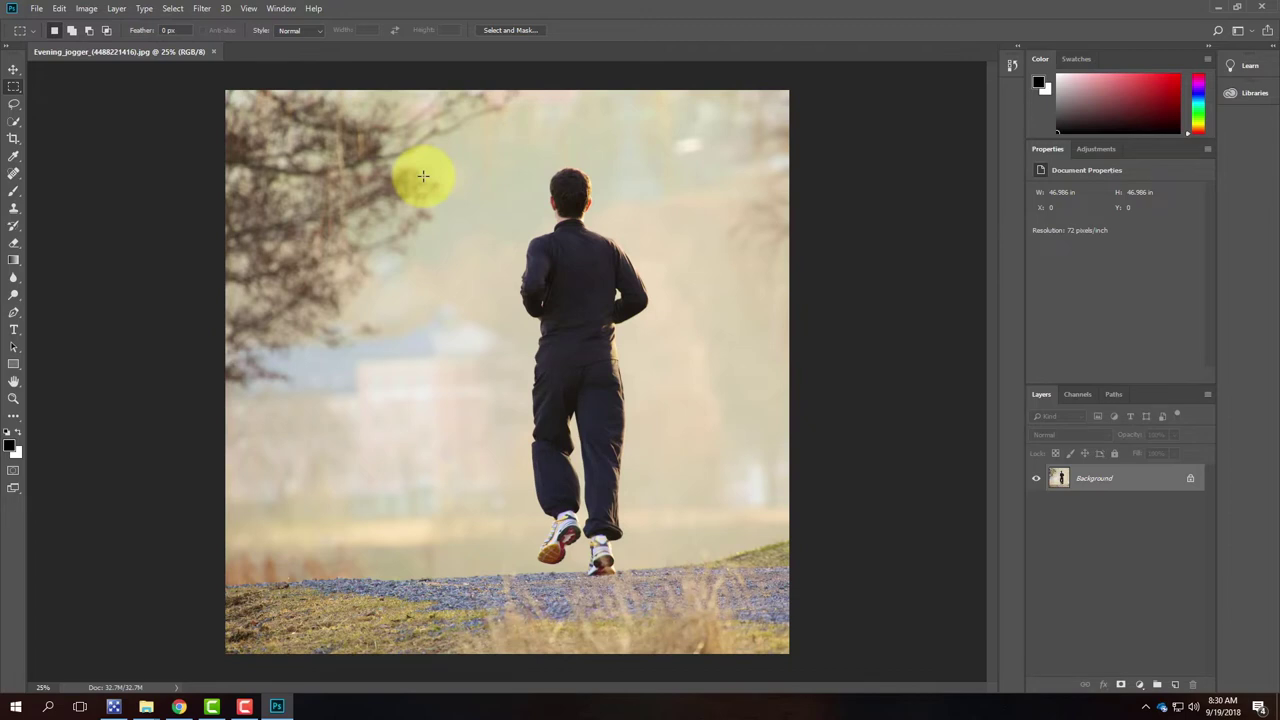
# Crop the photo tightly around the jogger to 12.042 × 35.319 in and fit it to the window
pyautogui.click(13, 140)
pyautogui.moveTo(228, 372); pyautogui.dragTo(372, 358)
pyautogui.moveTo(647, 370); pyautogui.dragTo(581, 374)
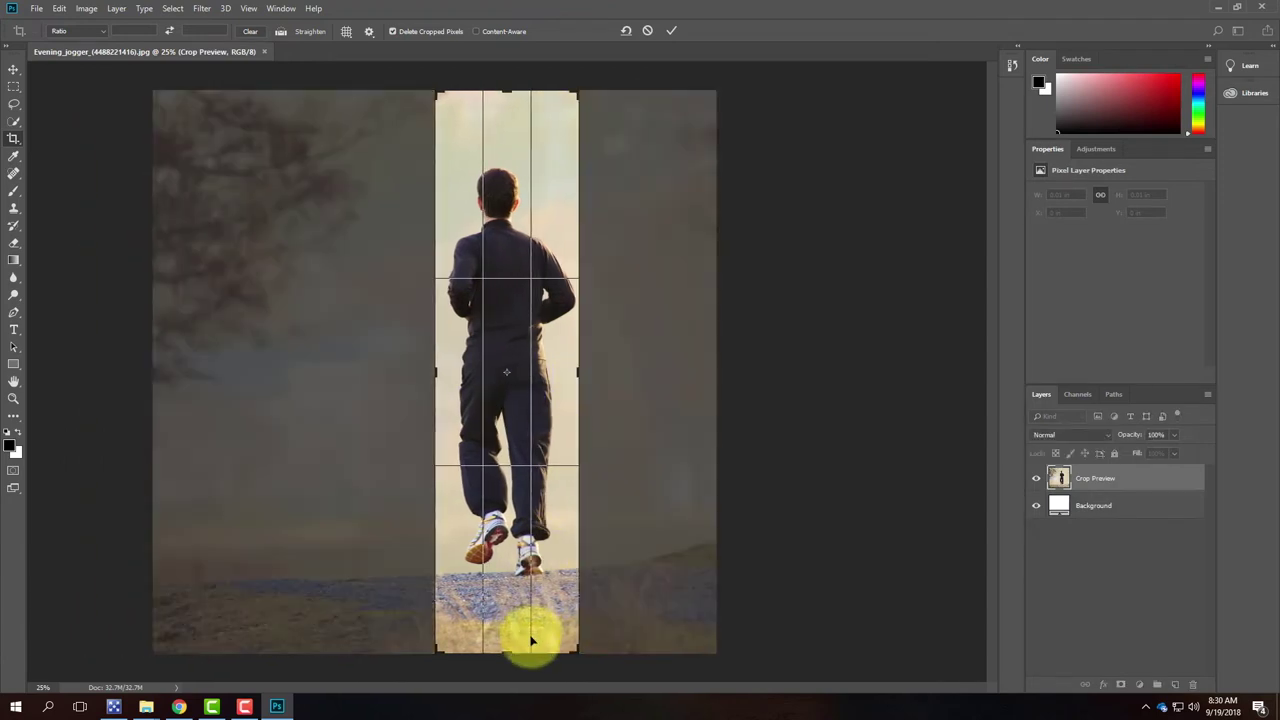
pyautogui.moveTo(500, 651); pyautogui.dragTo(500, 609)
pyautogui.moveTo(507, 129); pyautogui.dragTo(507, 160)
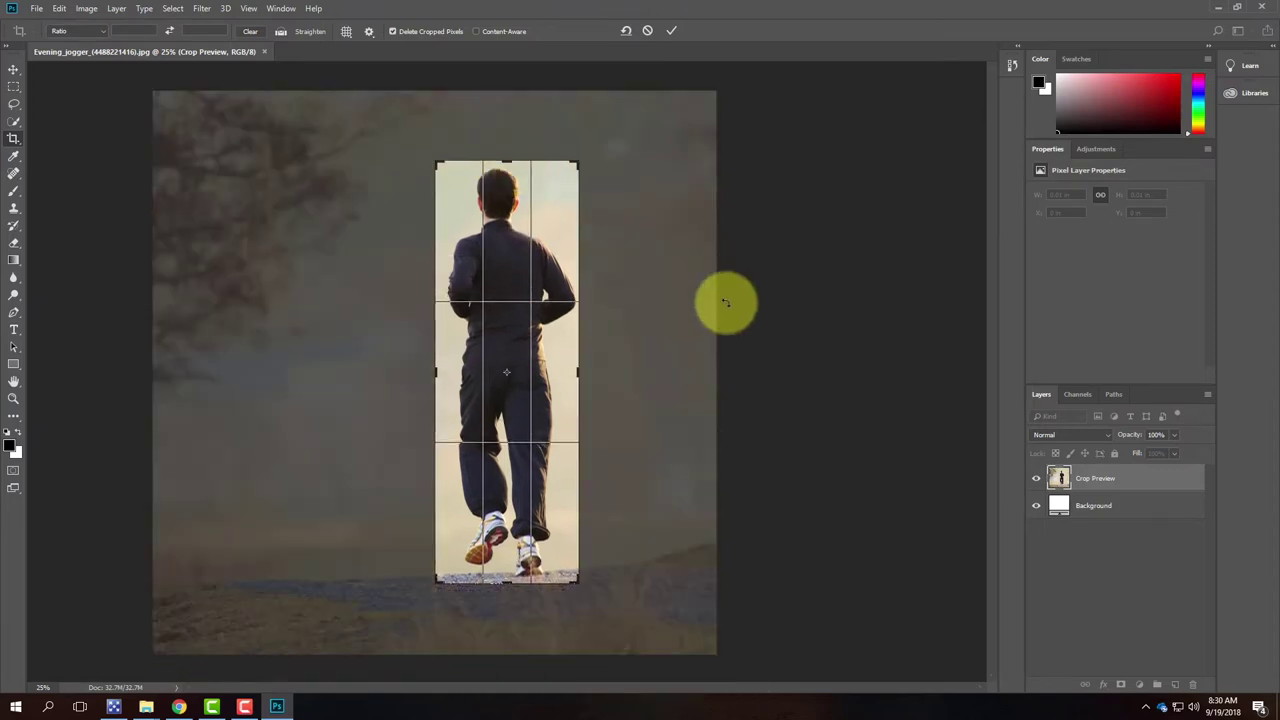
pyautogui.click(672, 33)
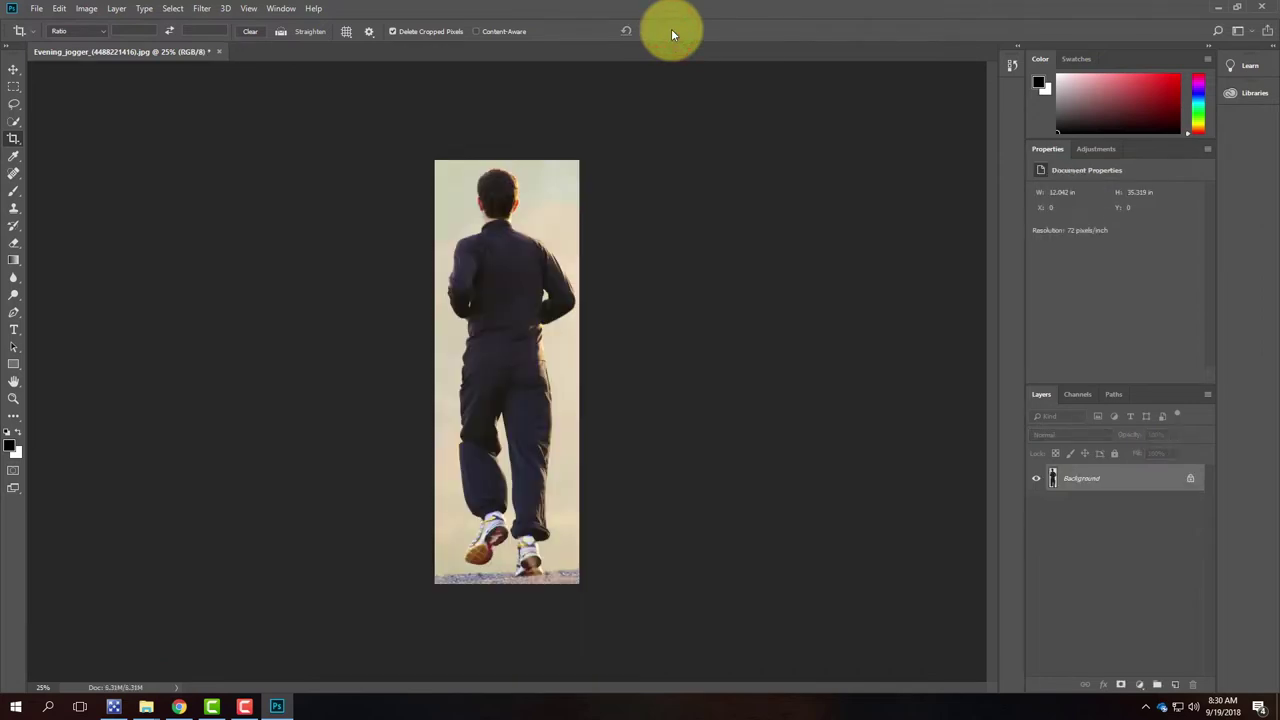
pyautogui.hotkey('ctrl', '0')
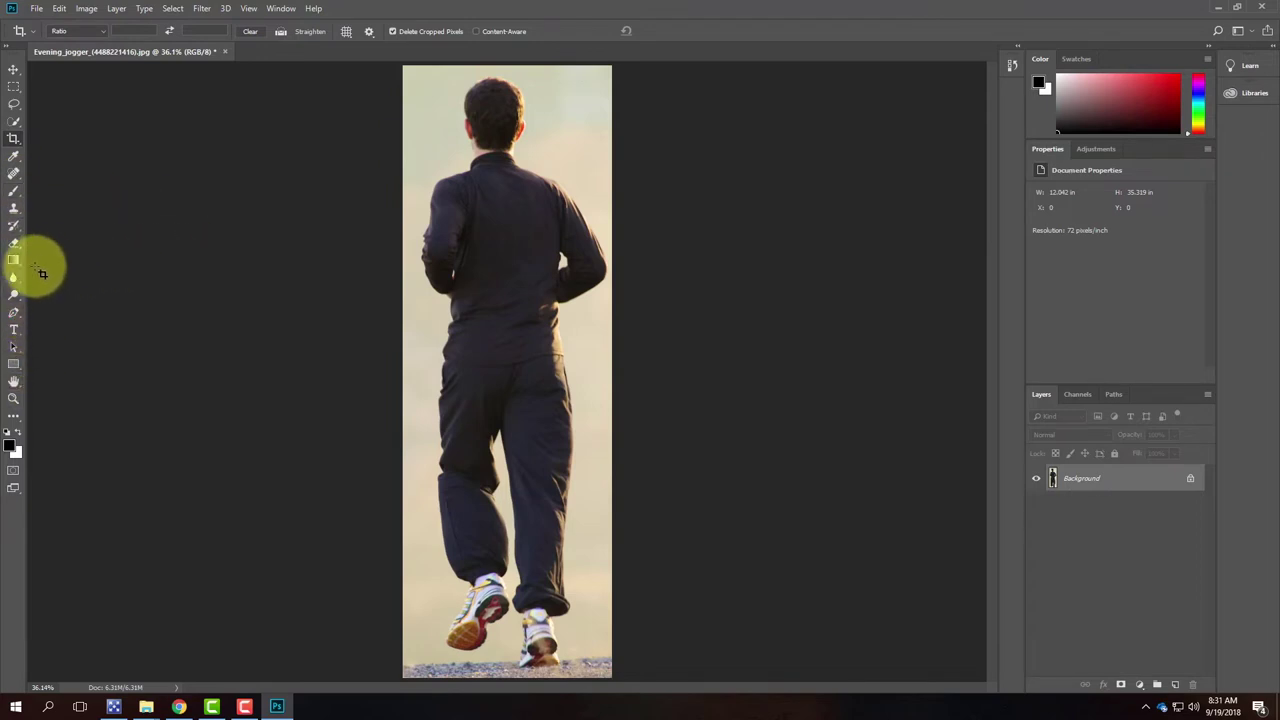
pyautogui.click(15, 244)
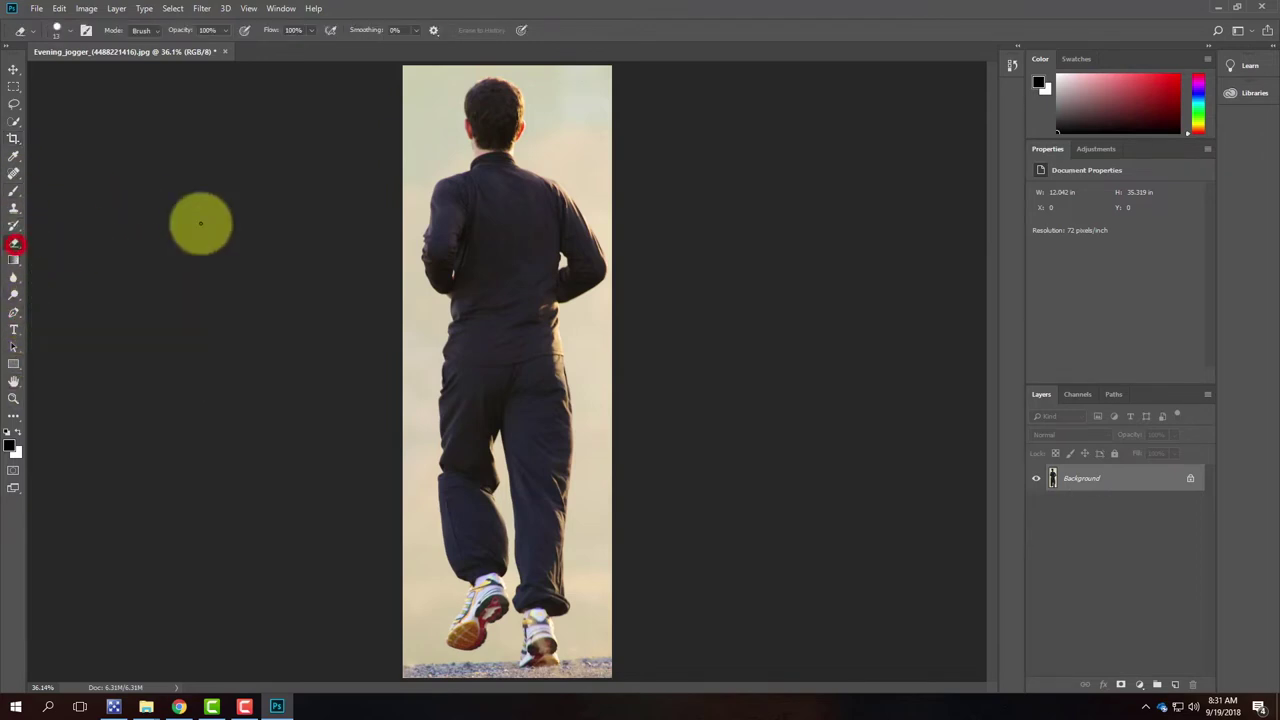
pyautogui.click(571, 120)
pyautogui.moveTo(589, 143); pyautogui.dragTo(588, 150)
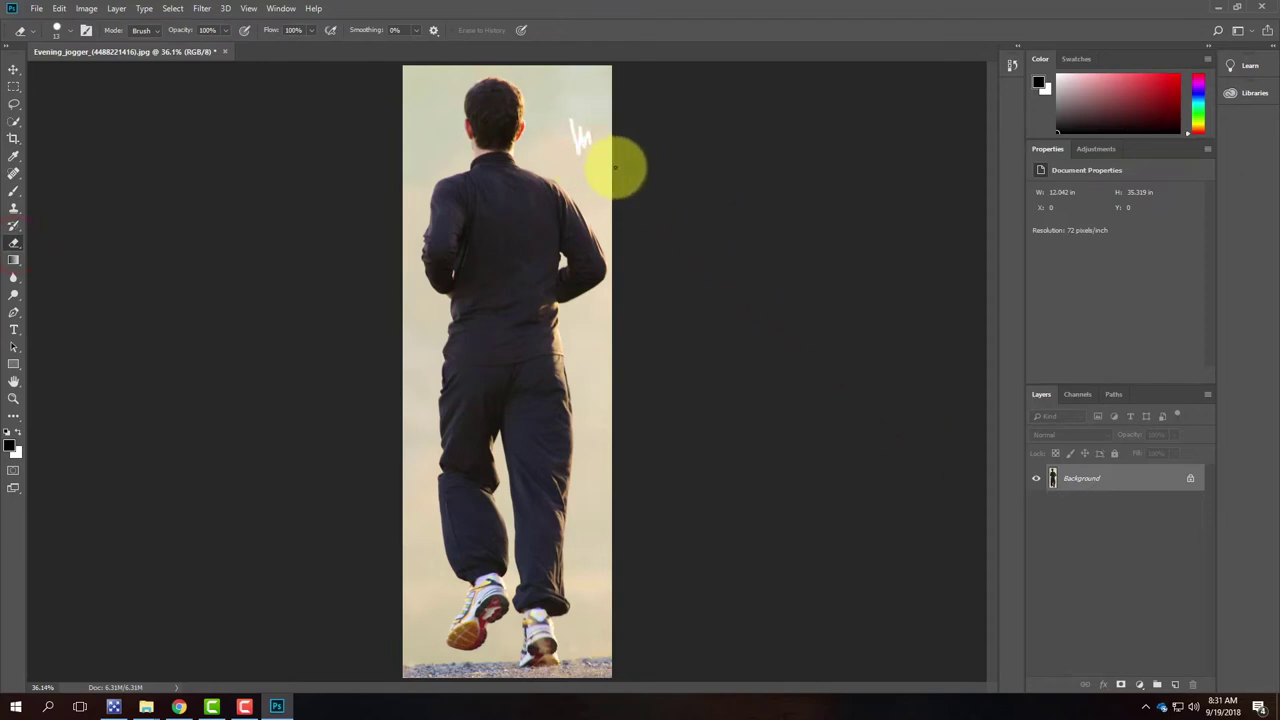
pyautogui.hotkey('ctrl', 'z')
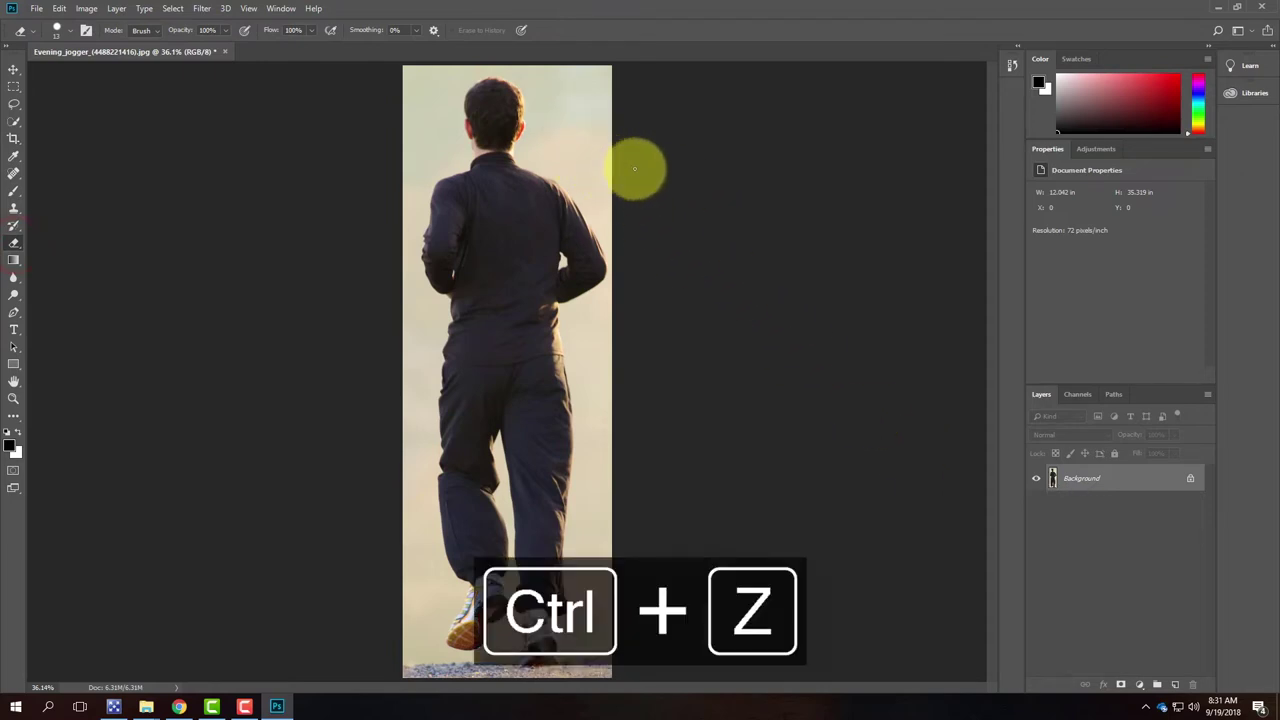
# Convert the locked Background into a regular Layer 0
pyautogui.rightClick(1092, 480)
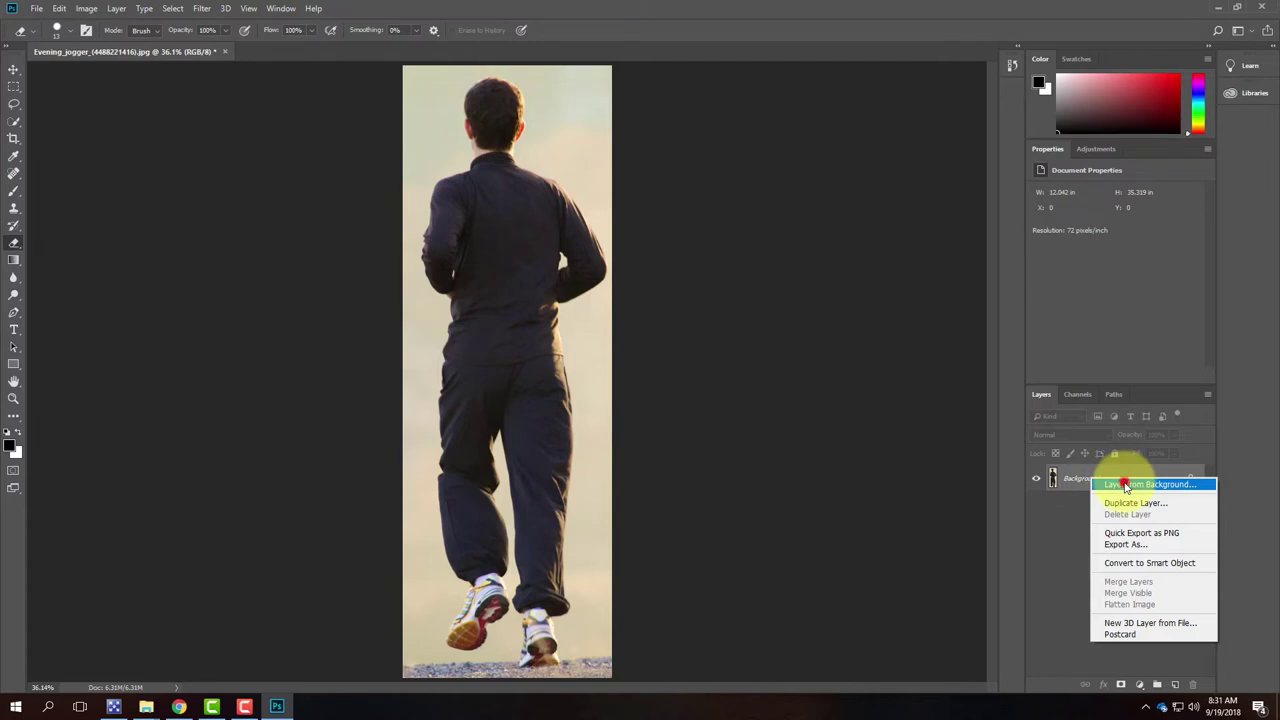
pyautogui.click(1125, 485)
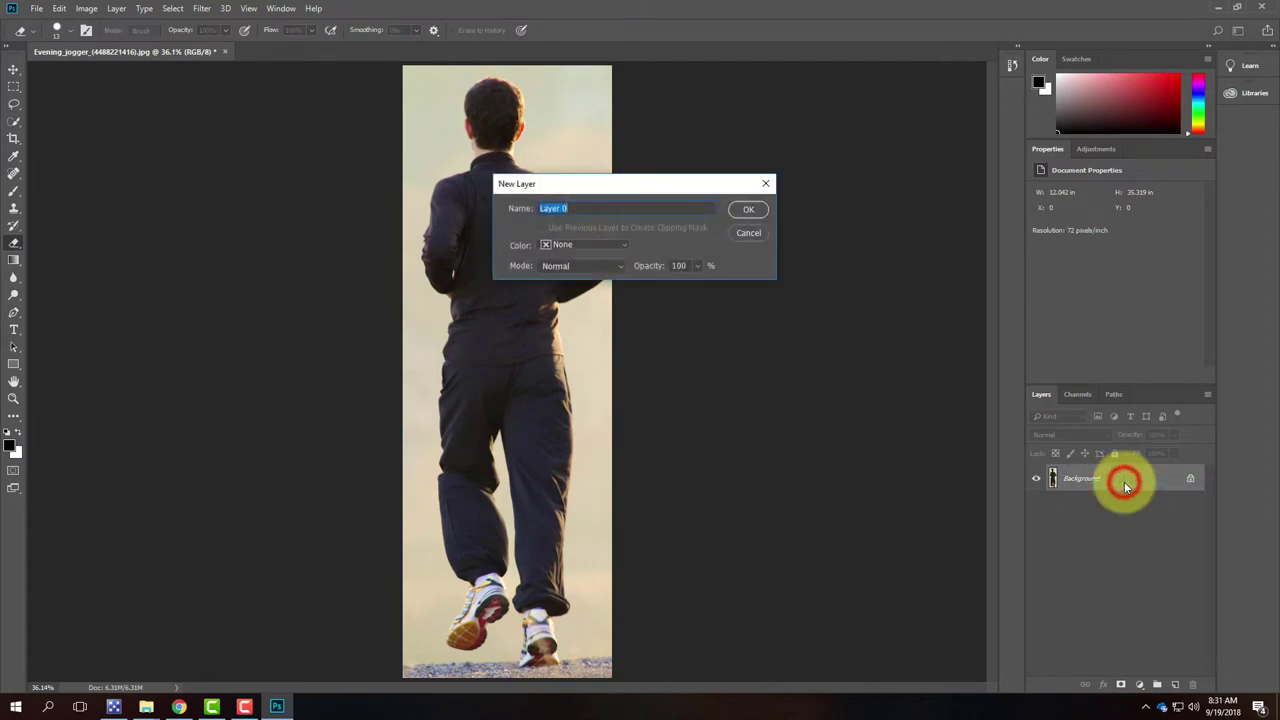
pyautogui.click(749, 211)
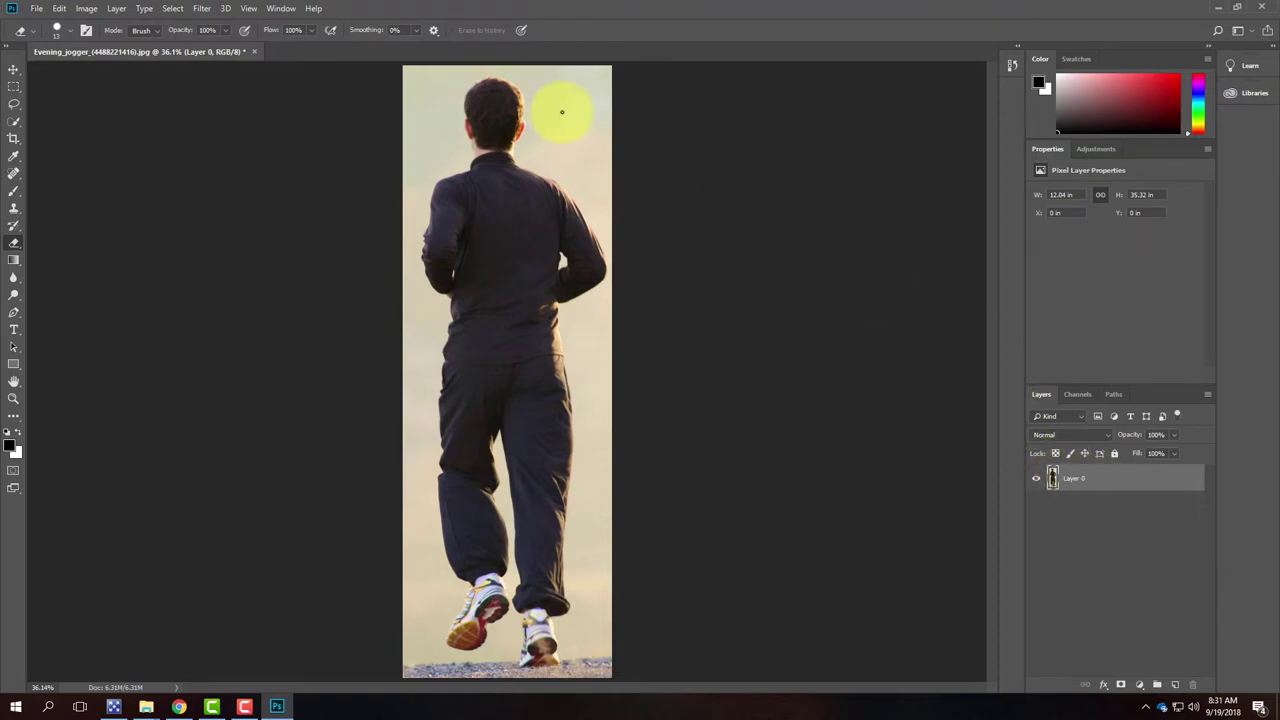
# Erase a small patch of sky to the right of the jogger's head
pyautogui.click(629, 117)
pyautogui.click(617, 128)
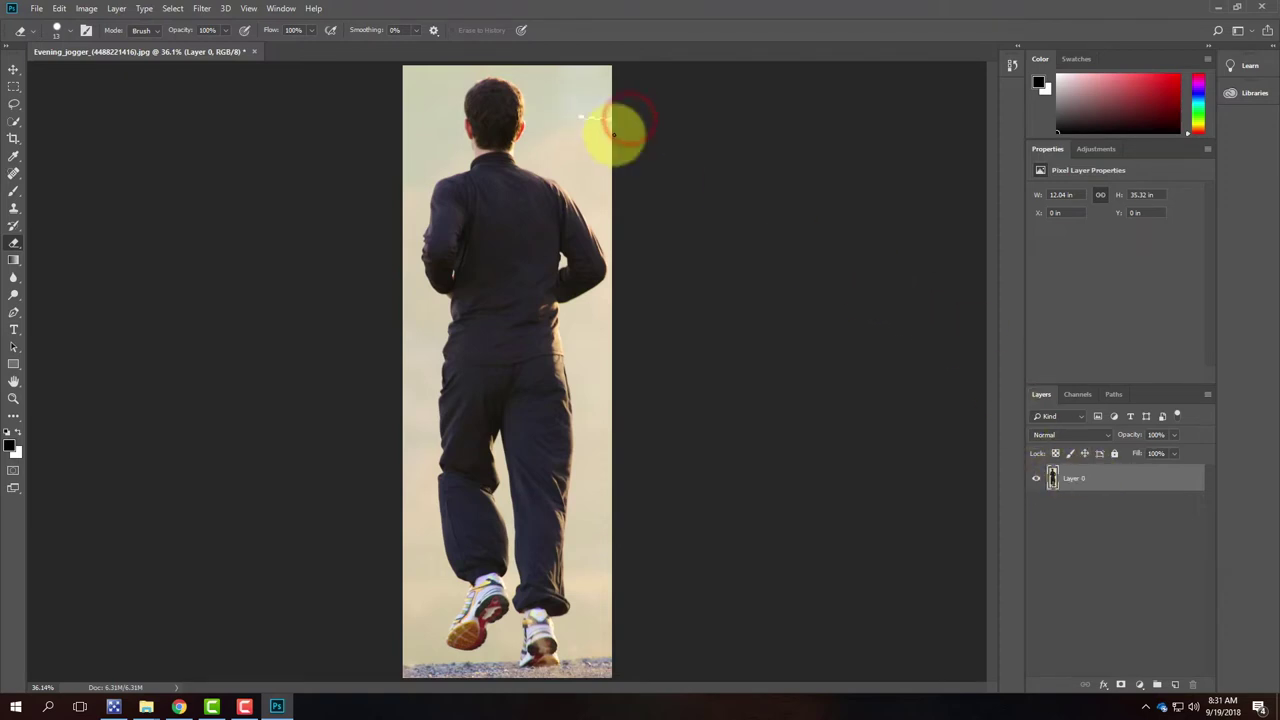
pyautogui.click(580, 109)
pyautogui.moveTo(596, 127); pyautogui.dragTo(588, 112)
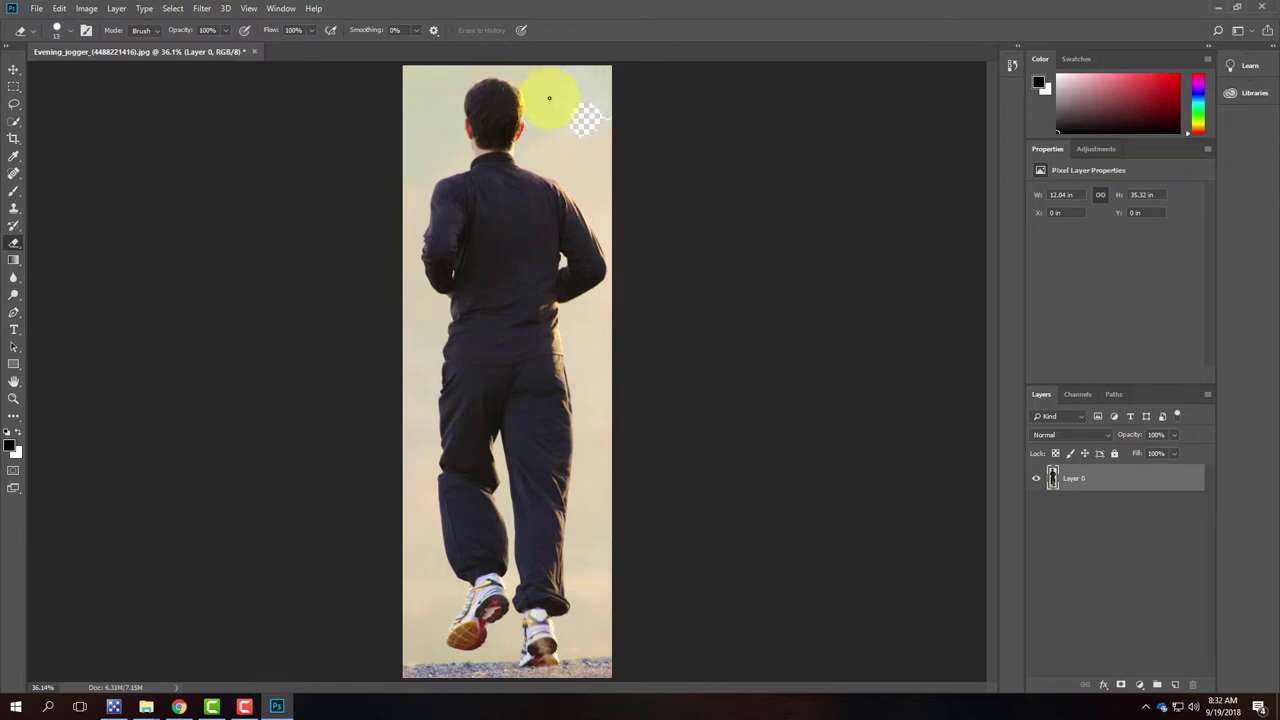
# Try the Rectangular Marquee and Lasso tools, then settle on the Quick Selection Tool
pyautogui.click(13, 88)
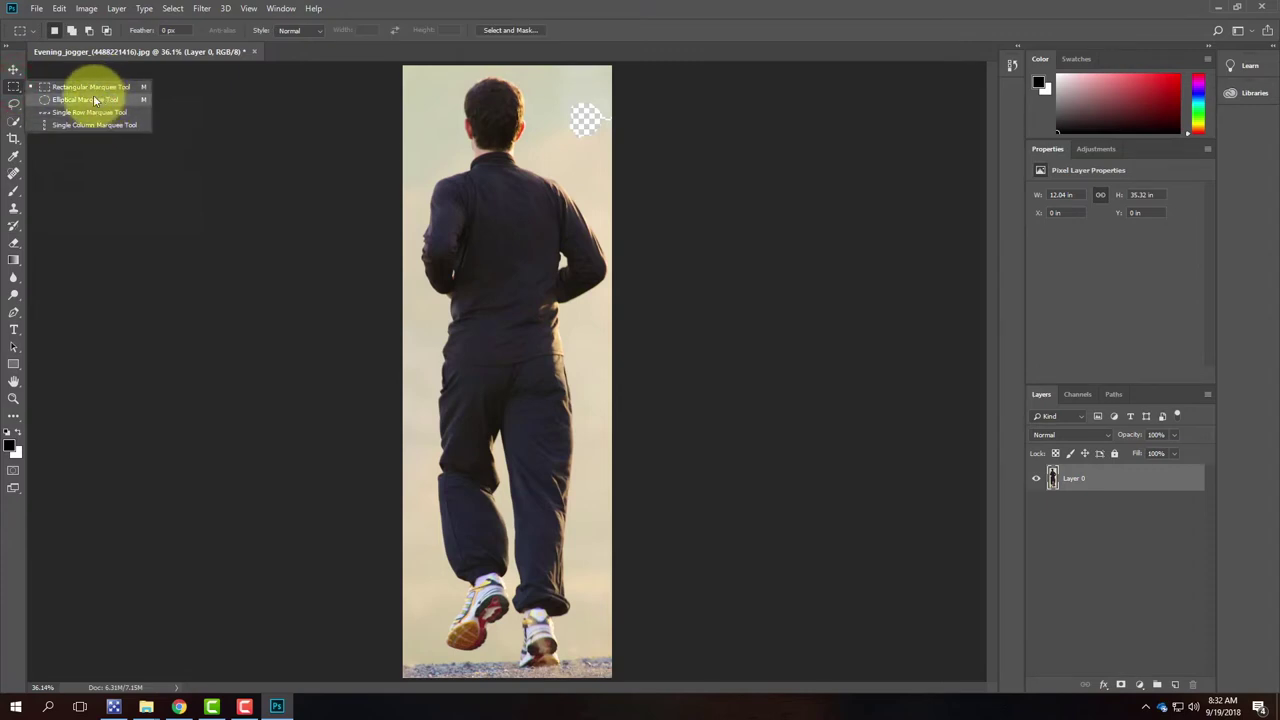
pyautogui.click(12, 104)
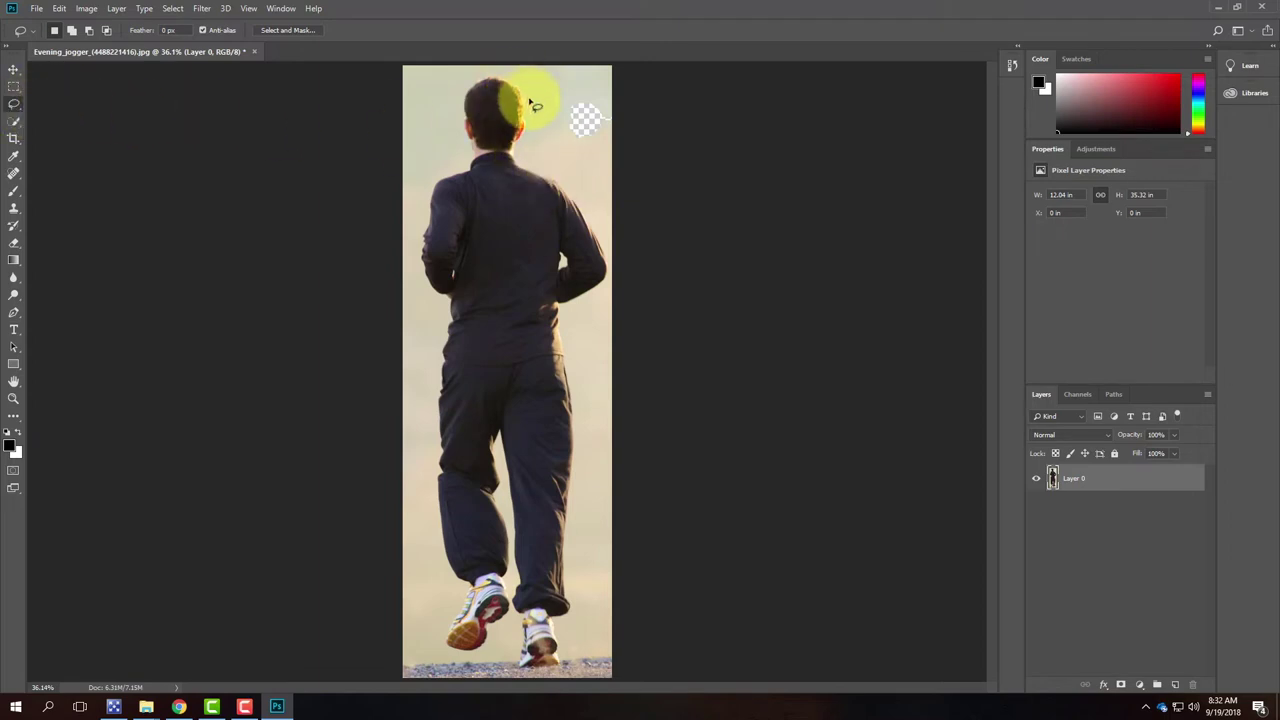
pyautogui.click(20, 126)
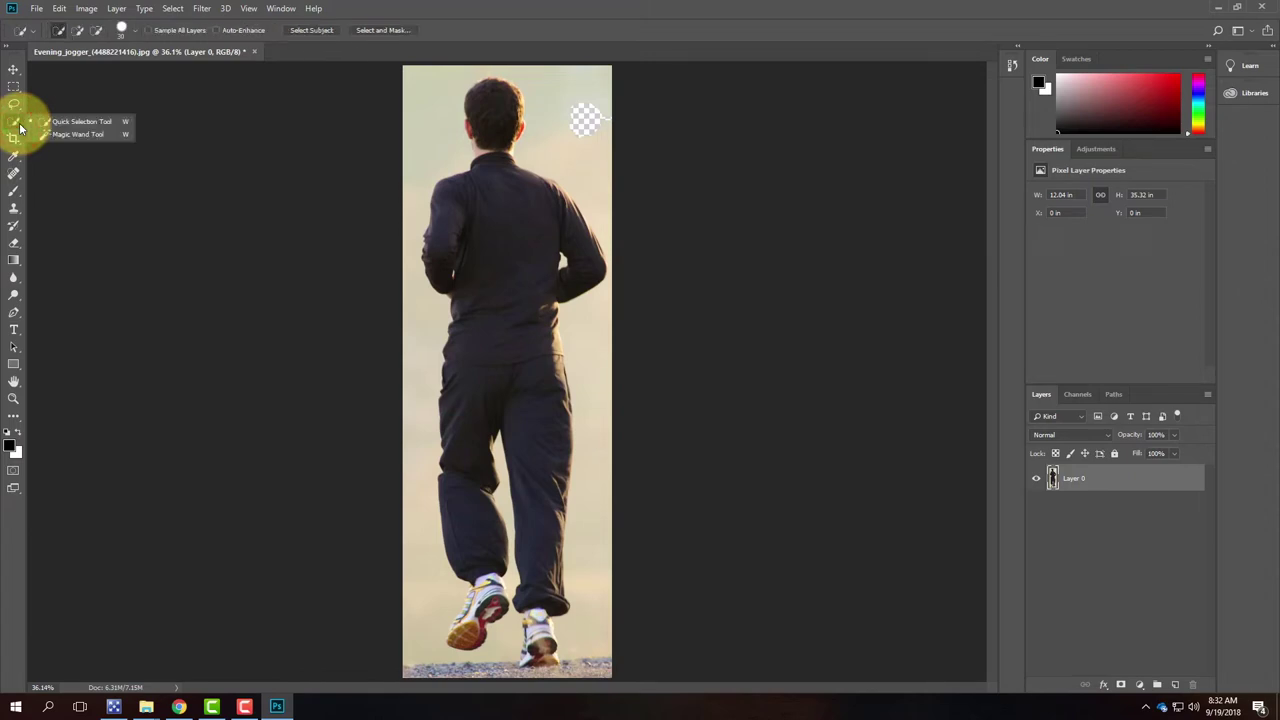
pyautogui.click(76, 123)
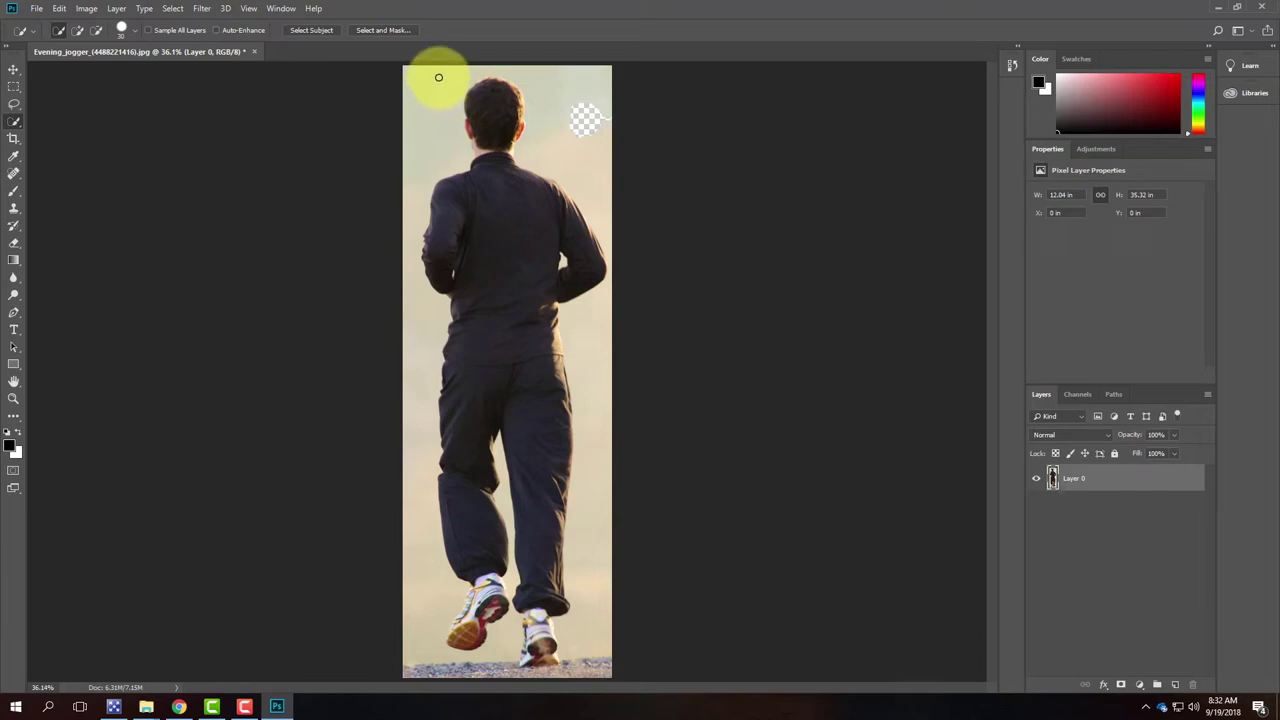
# Select the sky around the jogger's head, refining the edge at the shoulder and erased patch
pyautogui.moveTo(440, 81); pyautogui.dragTo(457, 137)
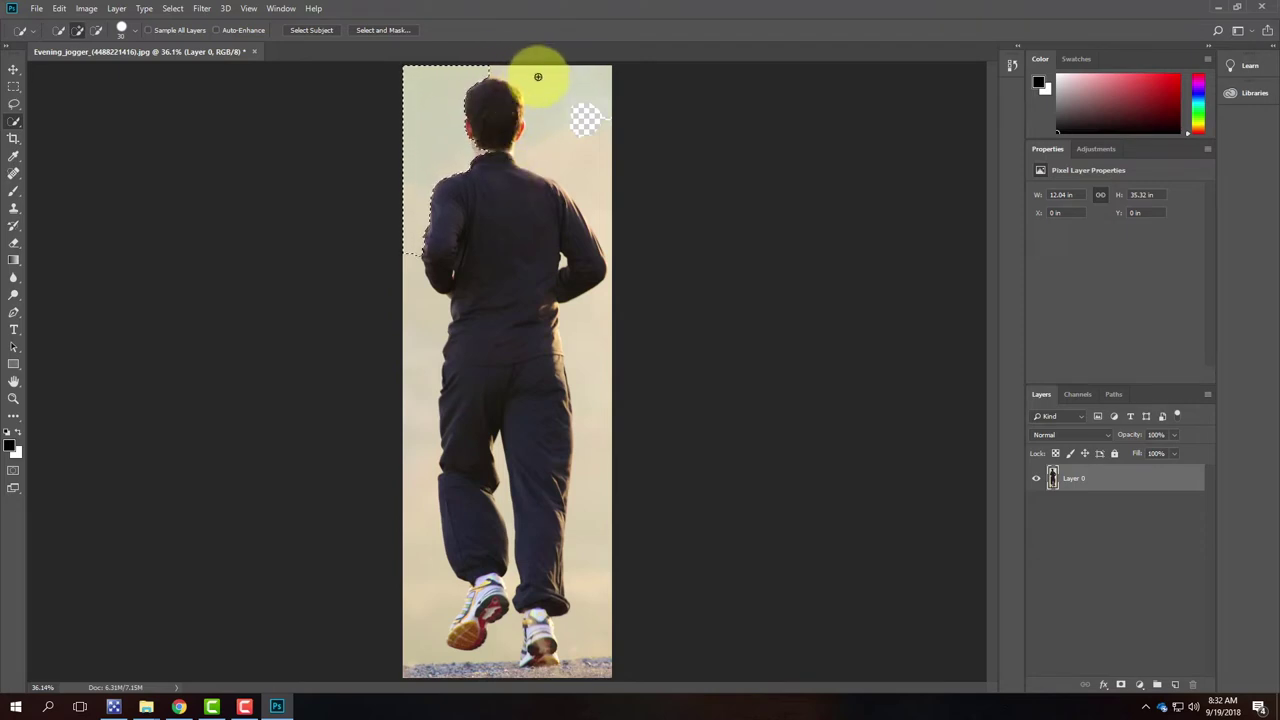
pyautogui.hotkey('ctrl', '=')
pyautogui.hotkey('ctrl', '=')
pyautogui.scroll(10, 500, 466)
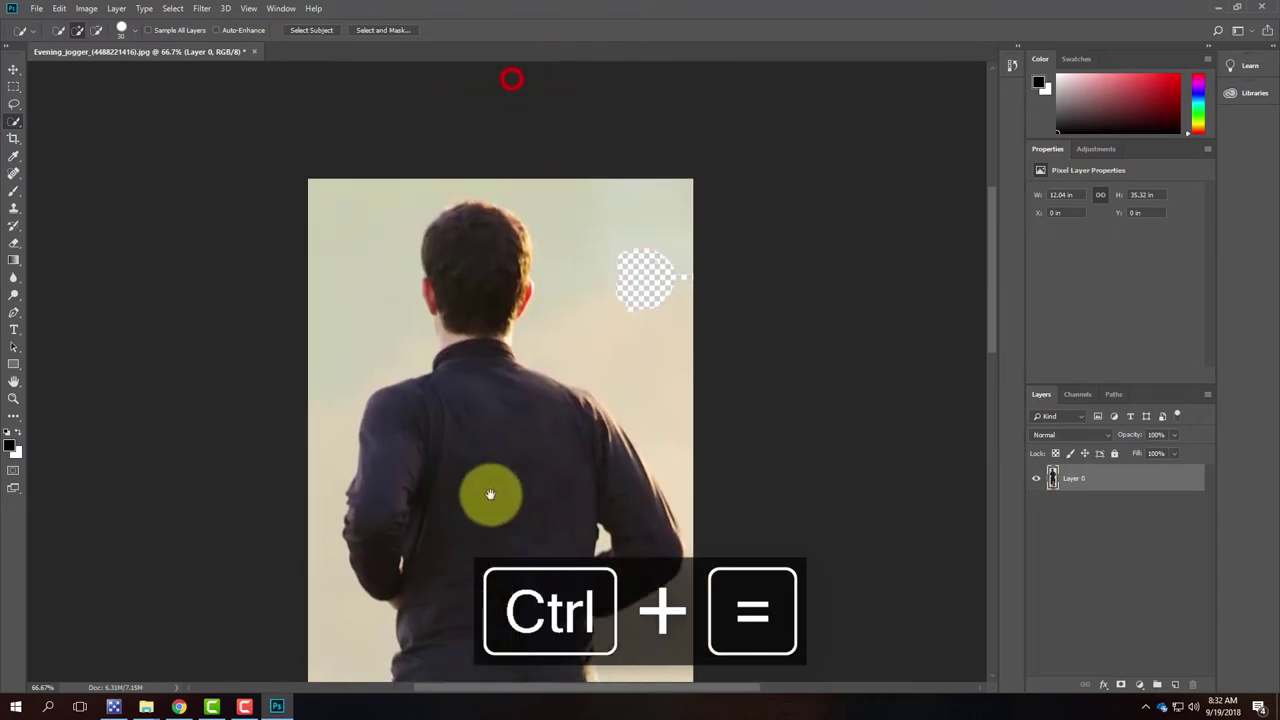
pyautogui.click(537, 283)
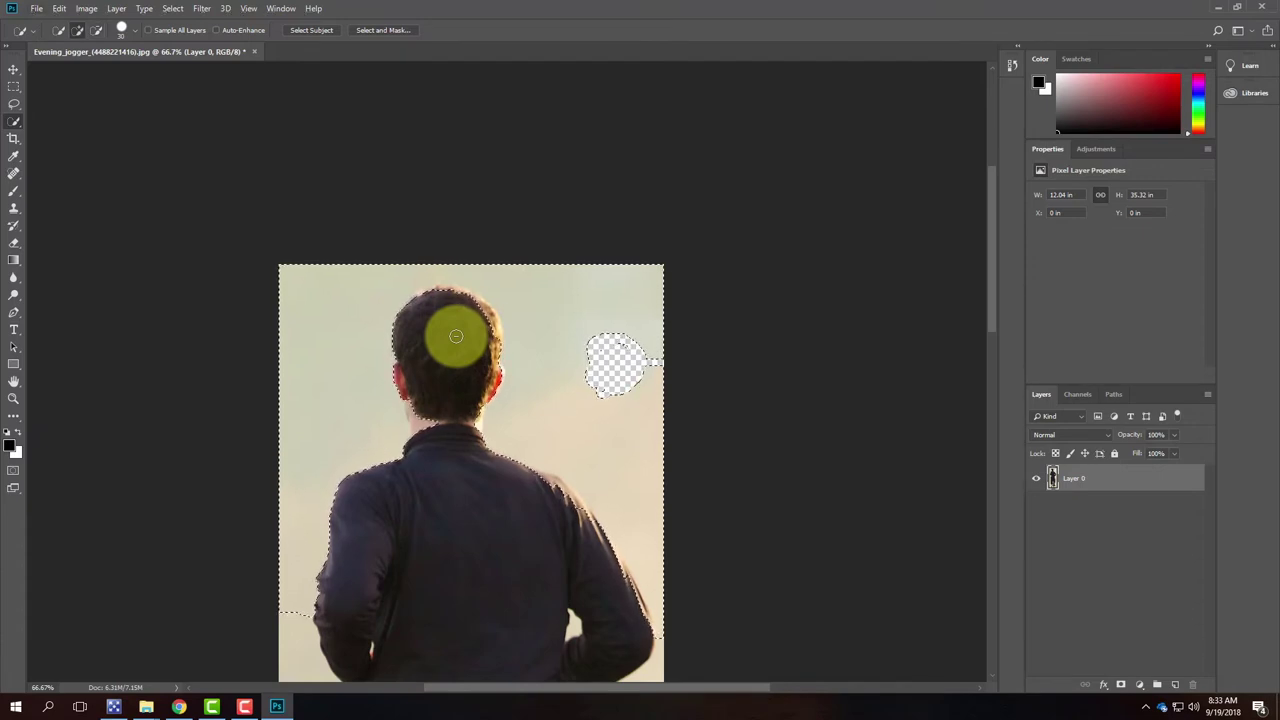
pyautogui.press('alt')
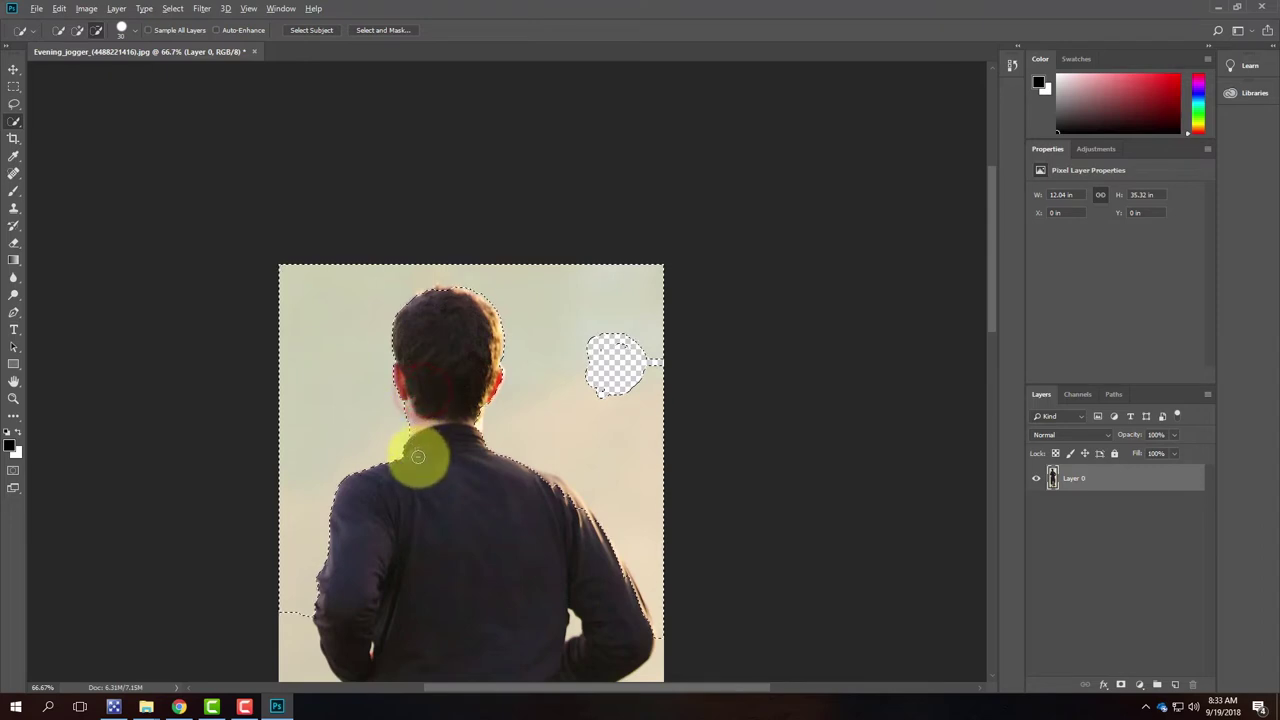
pyautogui.scroll(-5, 500, 330)
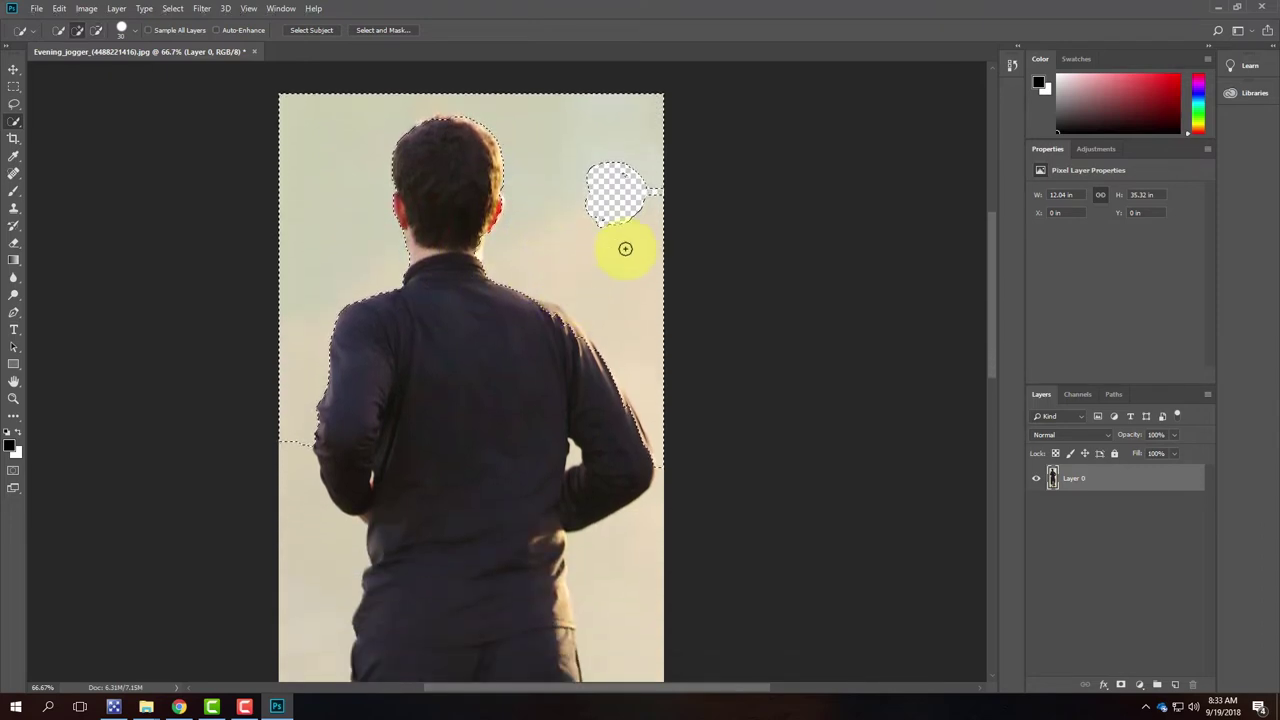
pyautogui.click(617, 215)
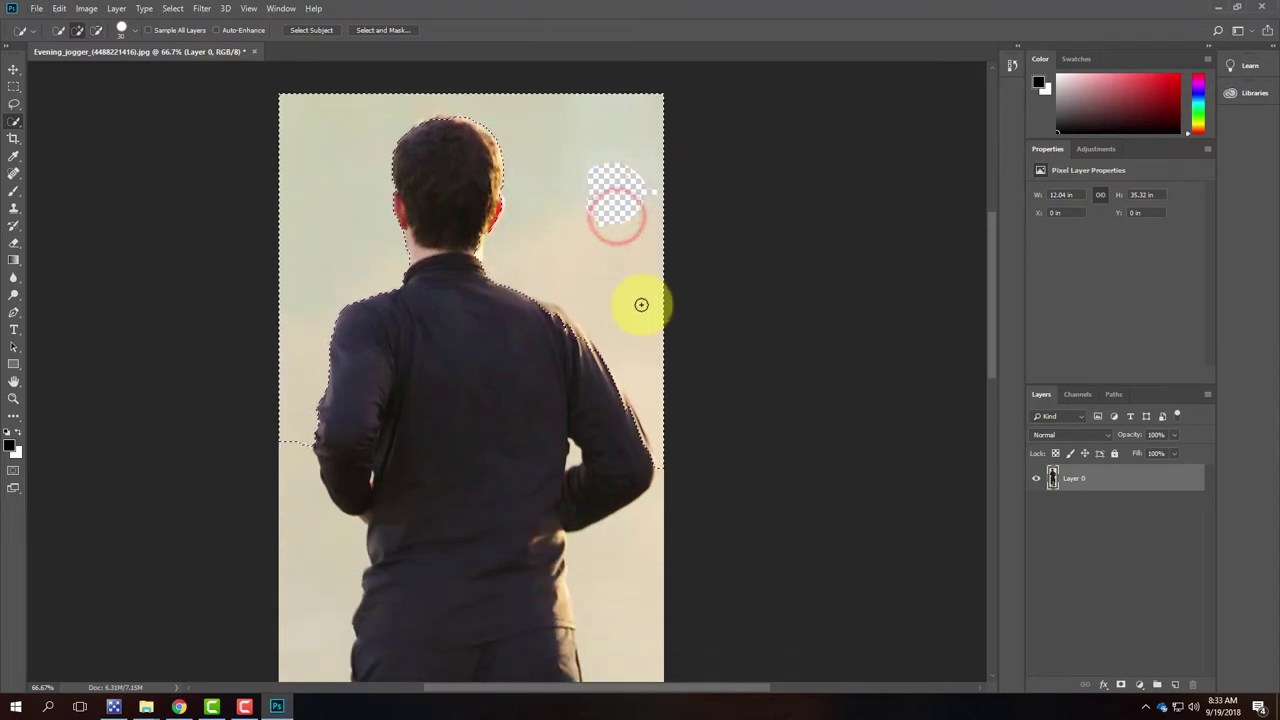
pyautogui.scroll(-5, 641, 304)
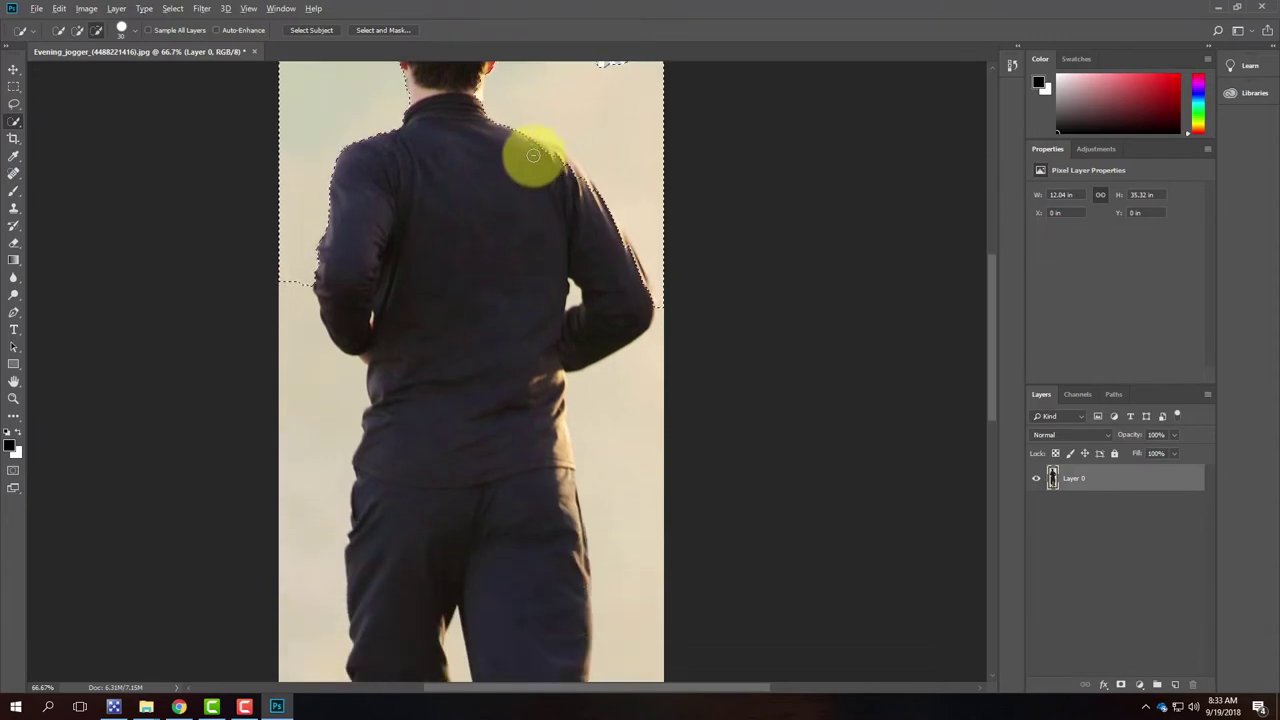
pyautogui.click(528, 149)
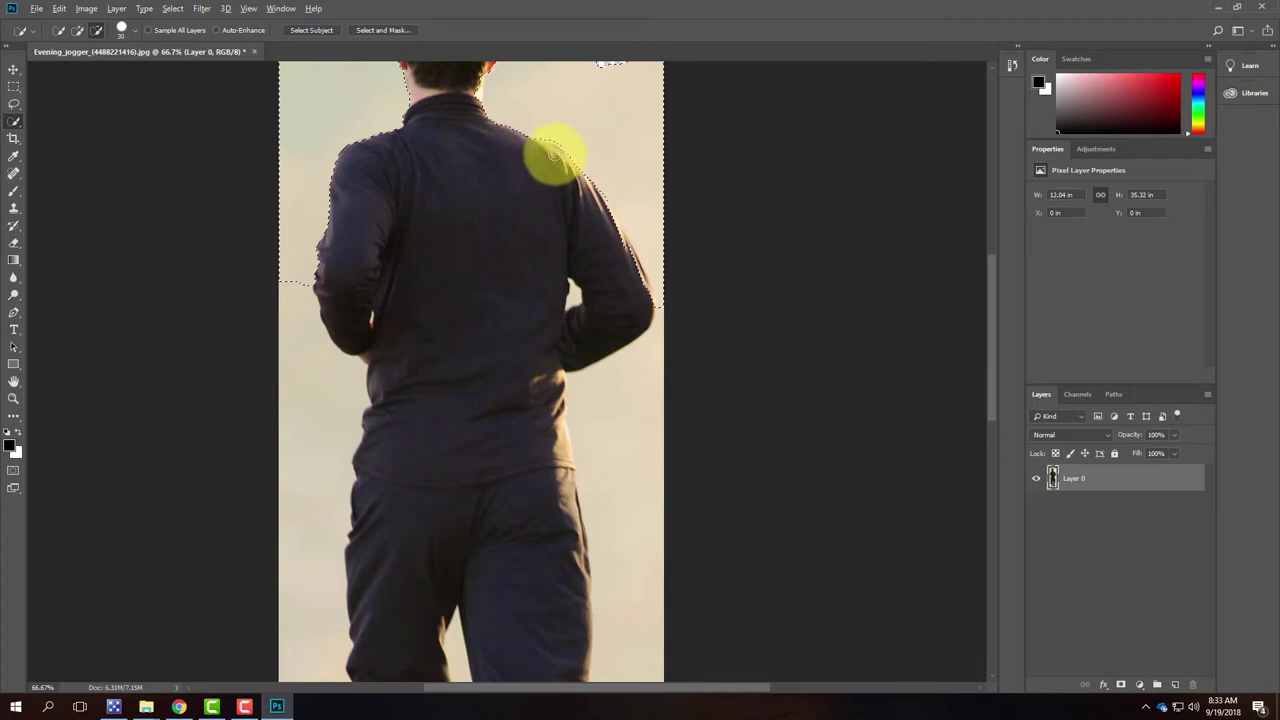
pyautogui.click(533, 125)
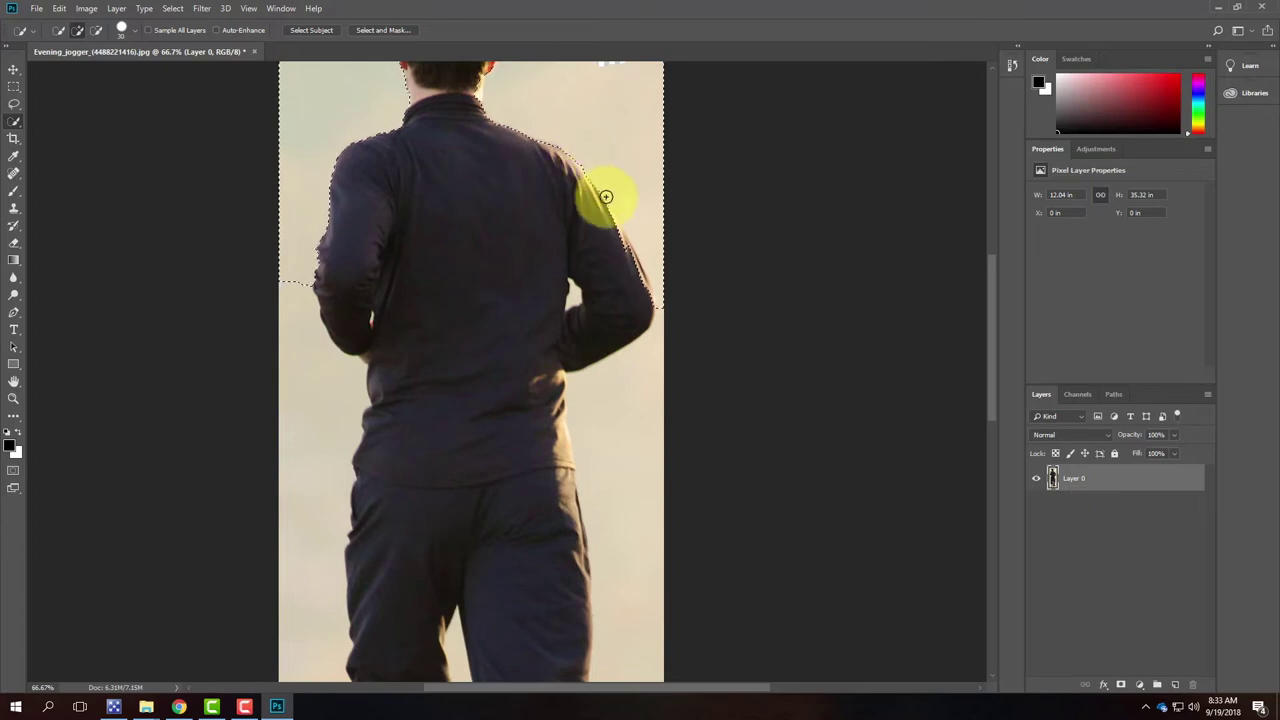
# Extend the background selection past the arm and hip, removing the jacket from it
pyautogui.moveTo(660, 305)
pyautogui.mouseDown()
pyautogui.moveTo(623, 389)
pyautogui.moveTo(620, 426)
pyautogui.moveTo(649, 651)
pyautogui.mouseUp()
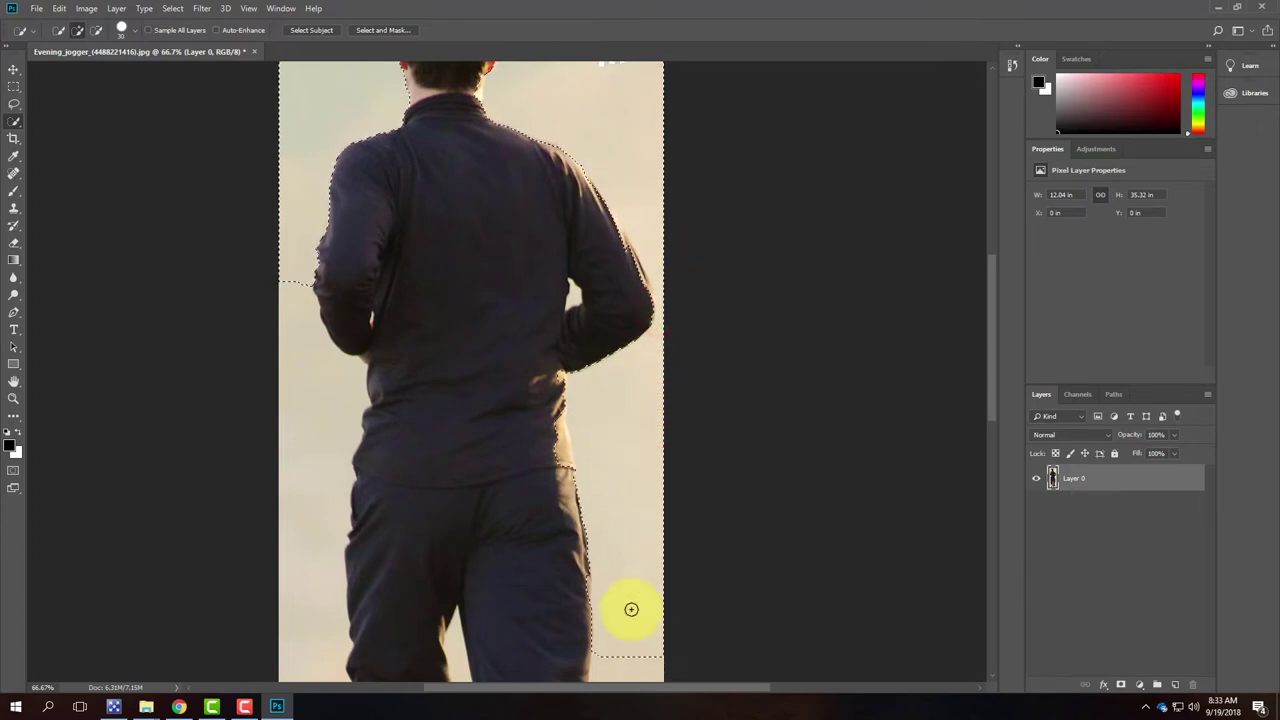
pyautogui.keyDown('alt'); pyautogui.click(545, 395); pyautogui.keyUp('alt')
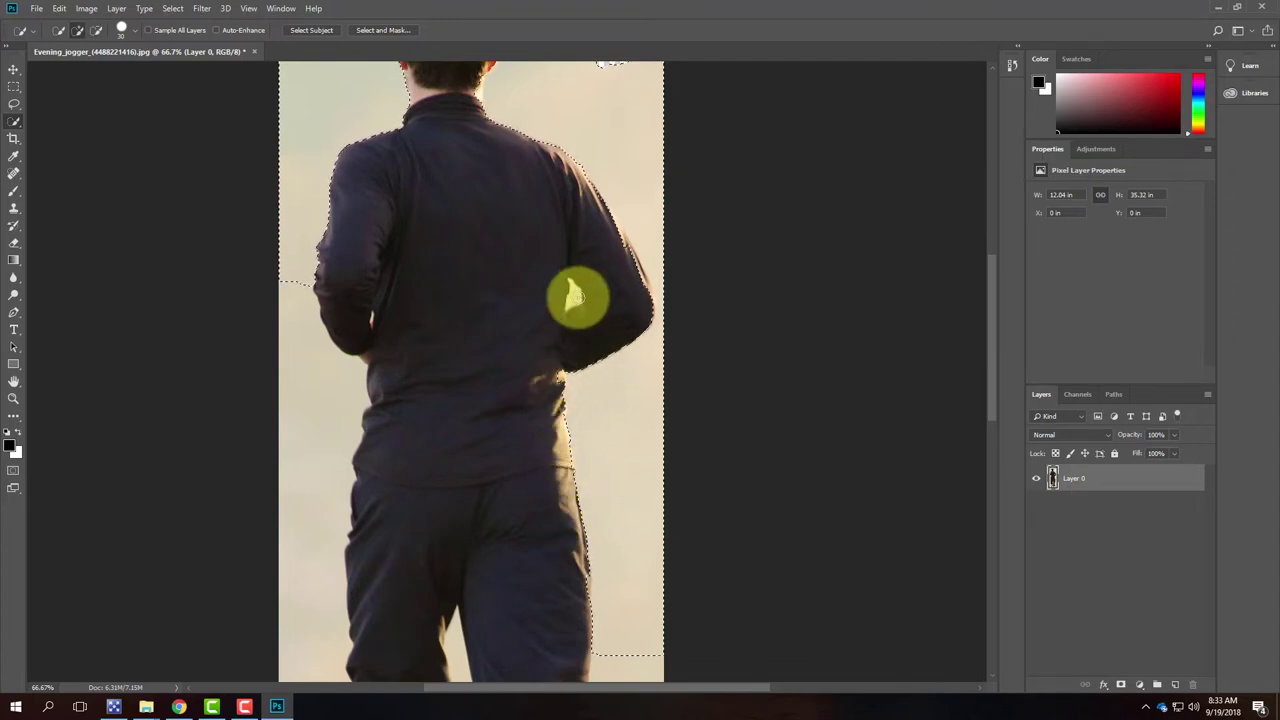
pyautogui.click(572, 292)
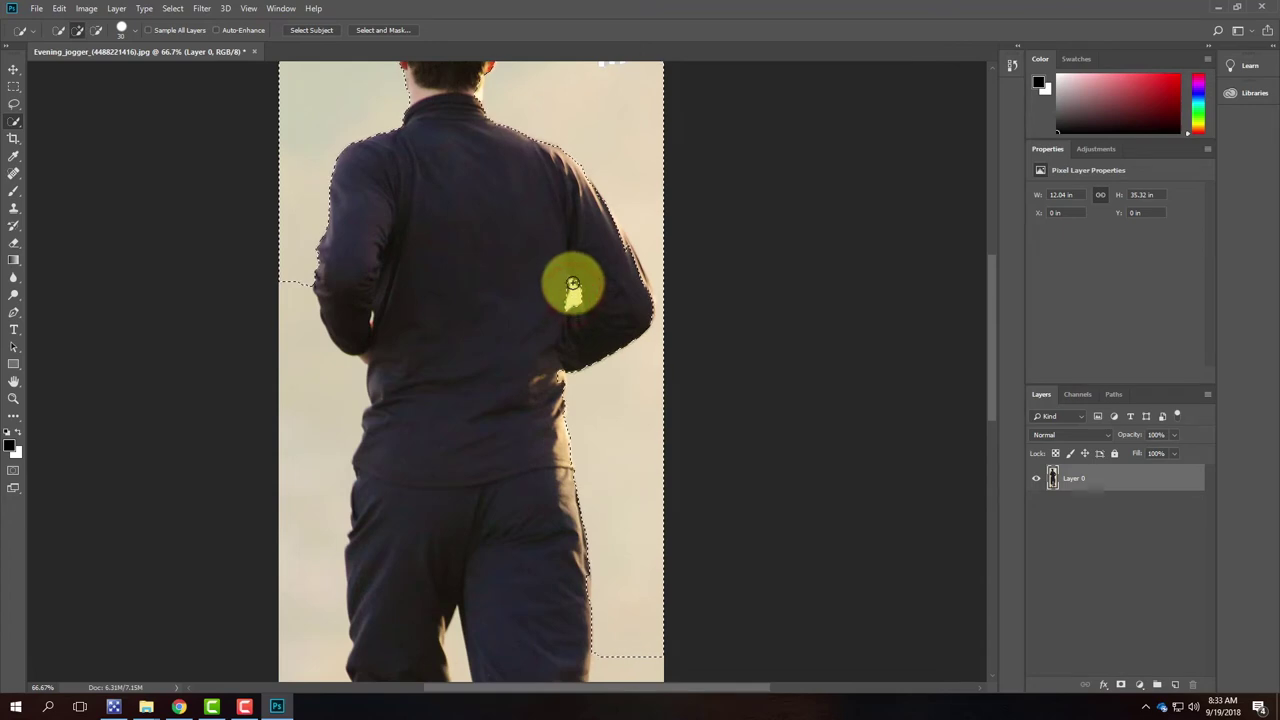
pyautogui.keyDown('alt'); pyautogui.click(575, 268); pyautogui.keyUp('alt')
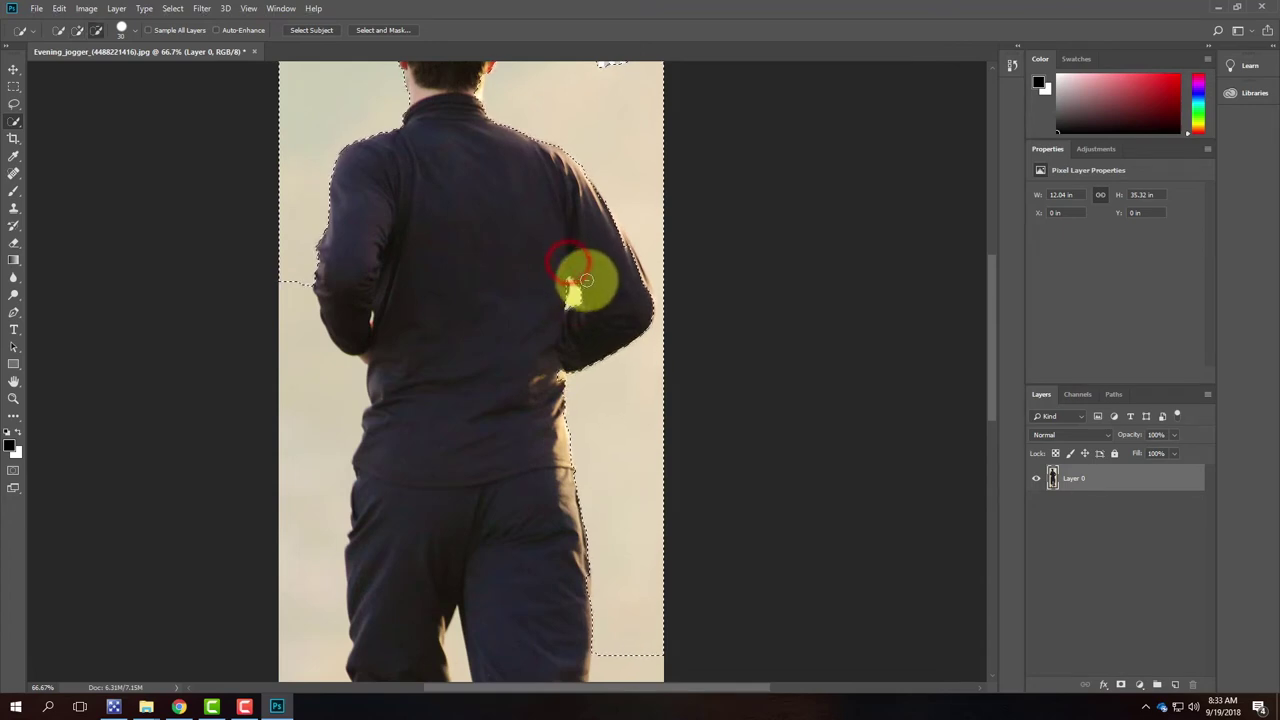
pyautogui.keyDown('alt'); pyautogui.click(560, 278); pyautogui.keyUp('alt')
pyautogui.scroll(-6, 514, 229)
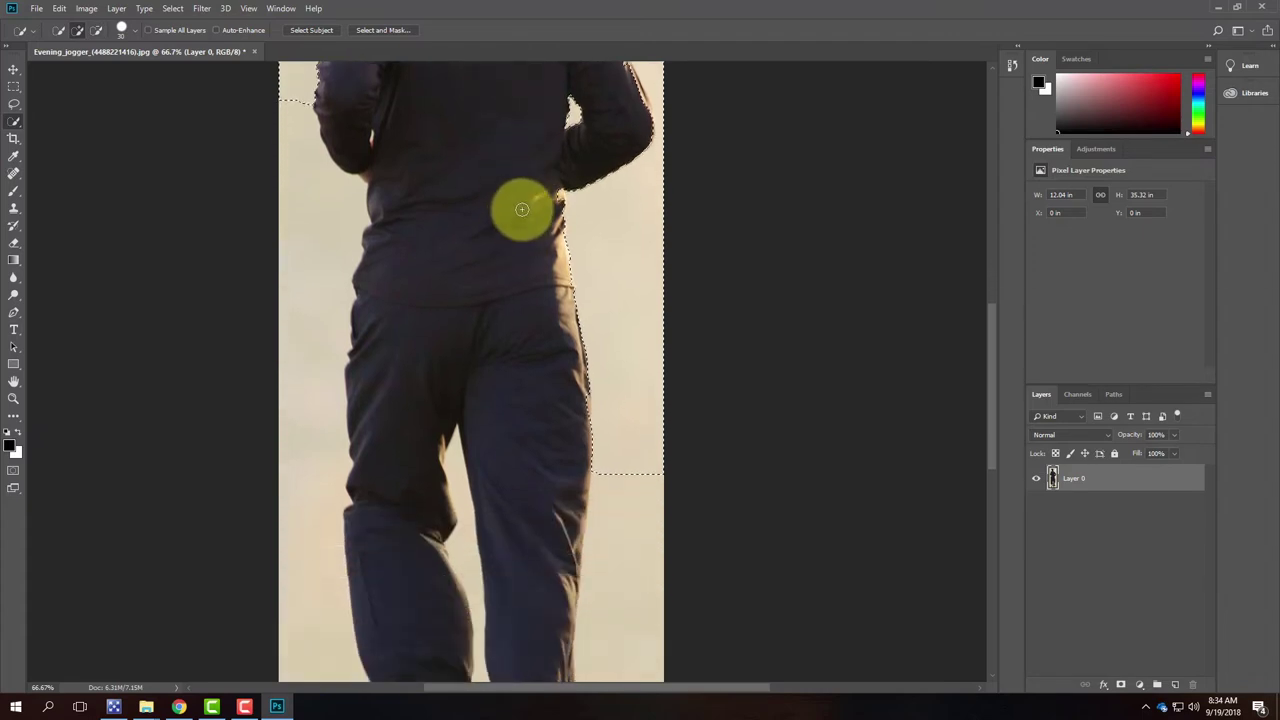
pyautogui.scroll(-3, 551, 232)
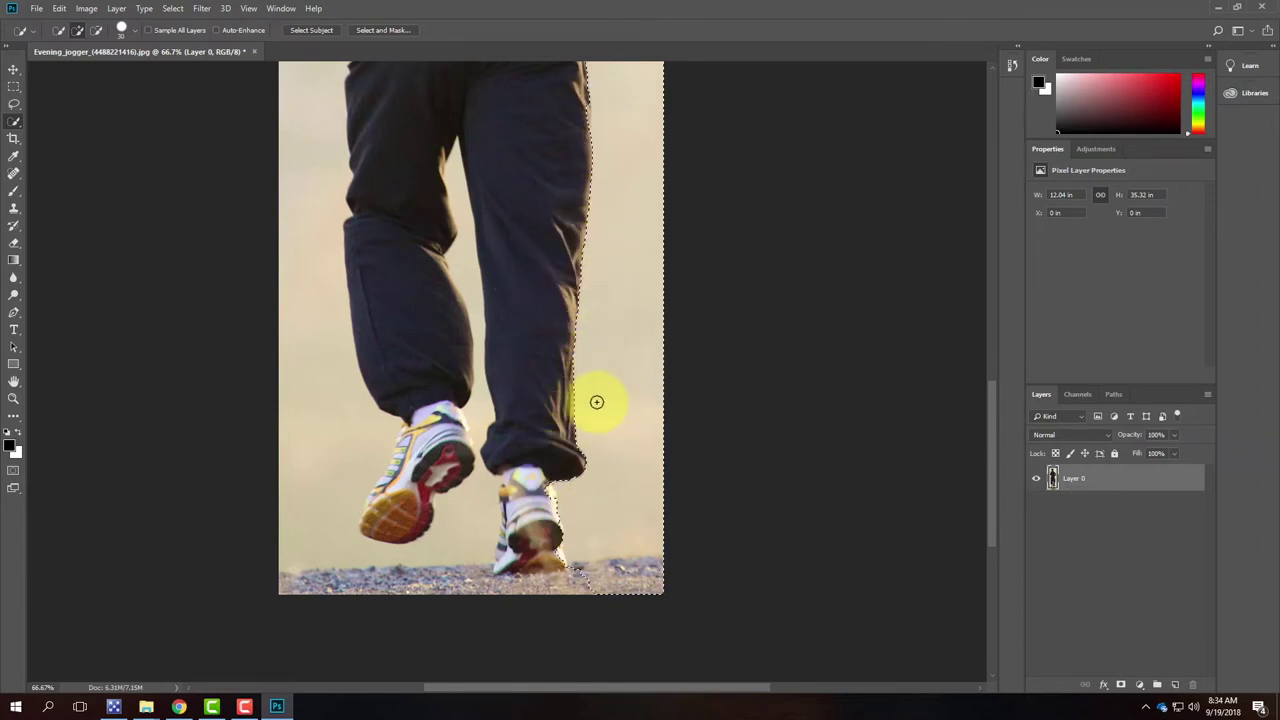
# Select the ground around the shoes and heel, subtracting the shoes themselves
pyautogui.press('alt')
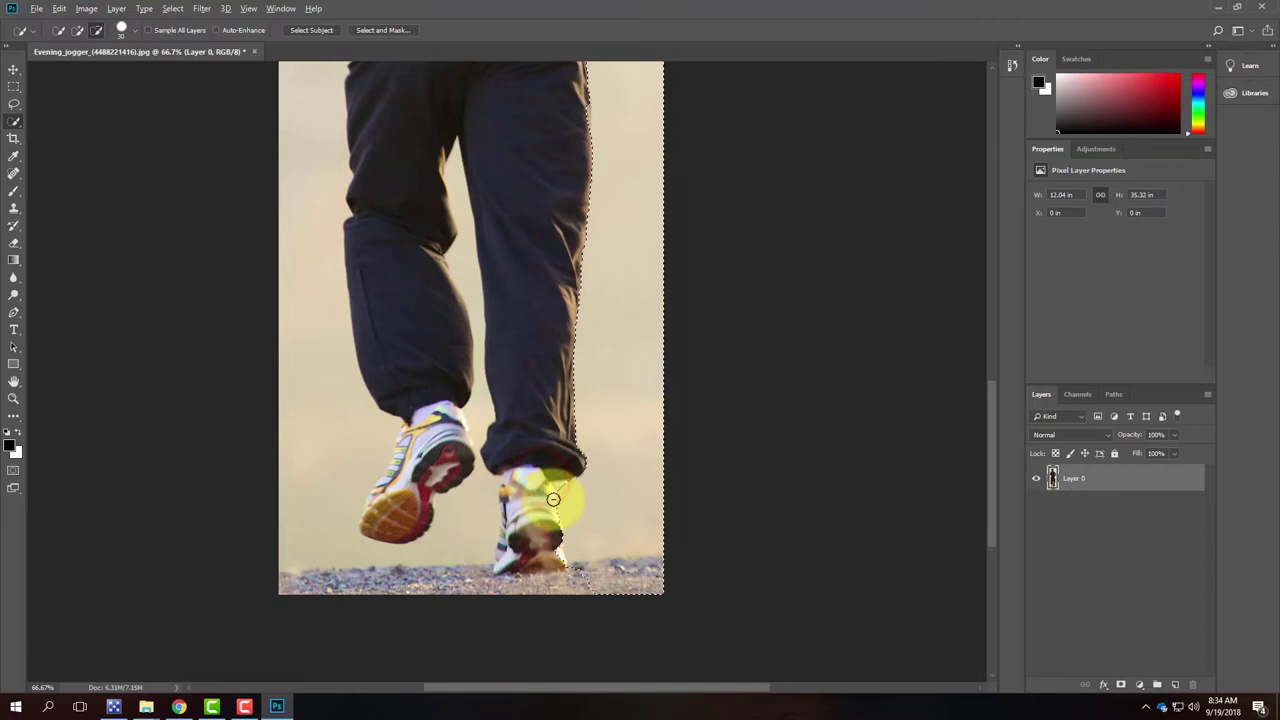
pyautogui.click(575, 491)
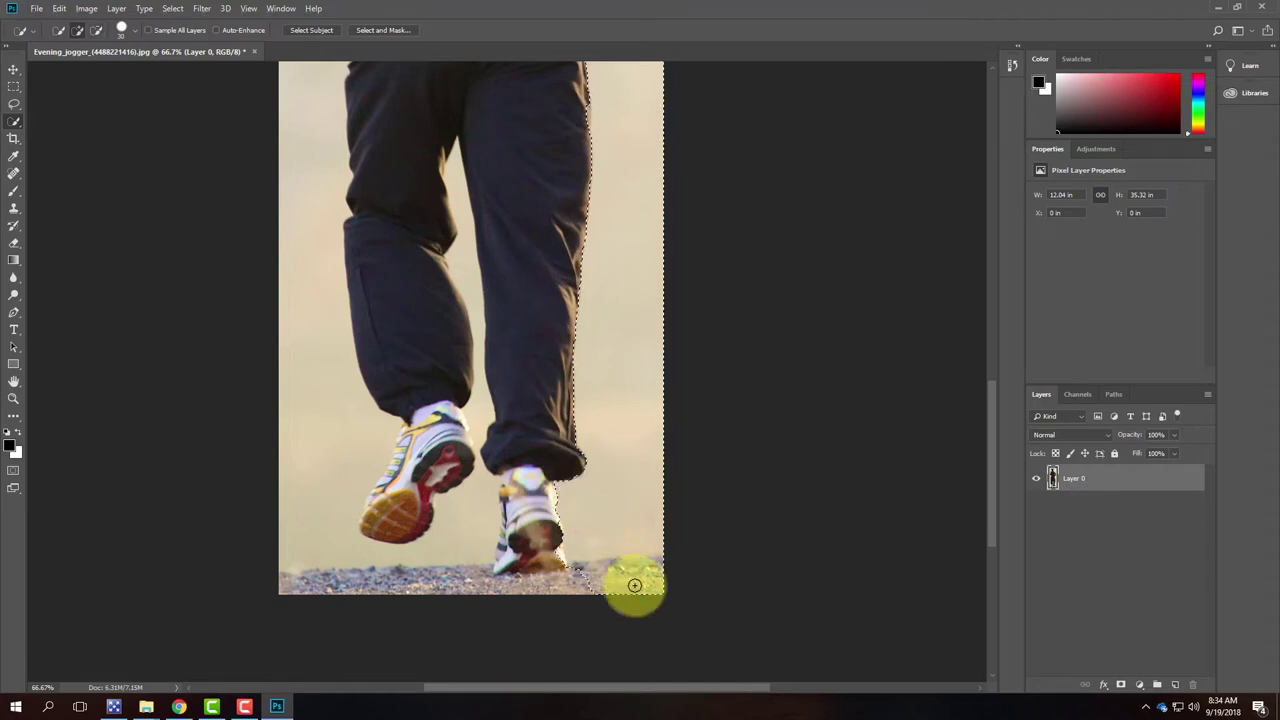
pyautogui.keyDown('alt'); pyautogui.click(590, 574); pyautogui.keyUp('alt')
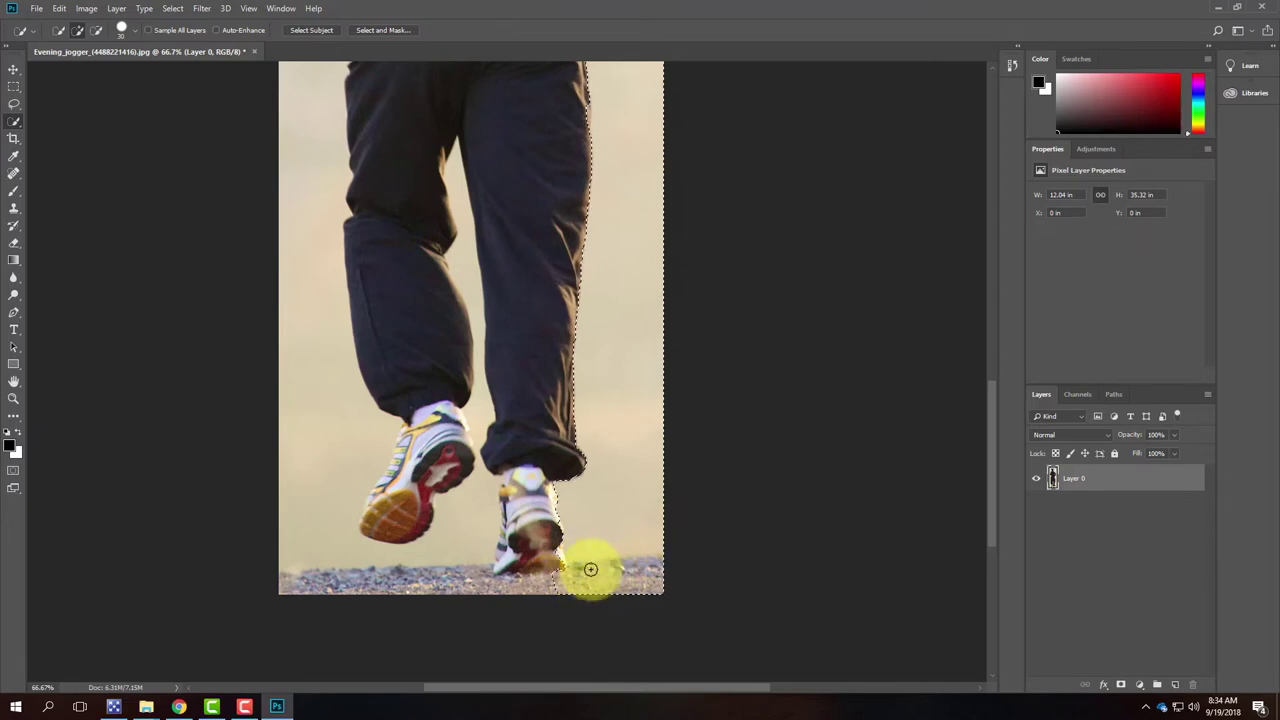
pyautogui.moveTo(545, 583)
pyautogui.mouseDown()
pyautogui.moveTo(498, 584)
pyautogui.moveTo(533, 579)
pyautogui.moveTo(525, 525)
pyautogui.mouseUp()
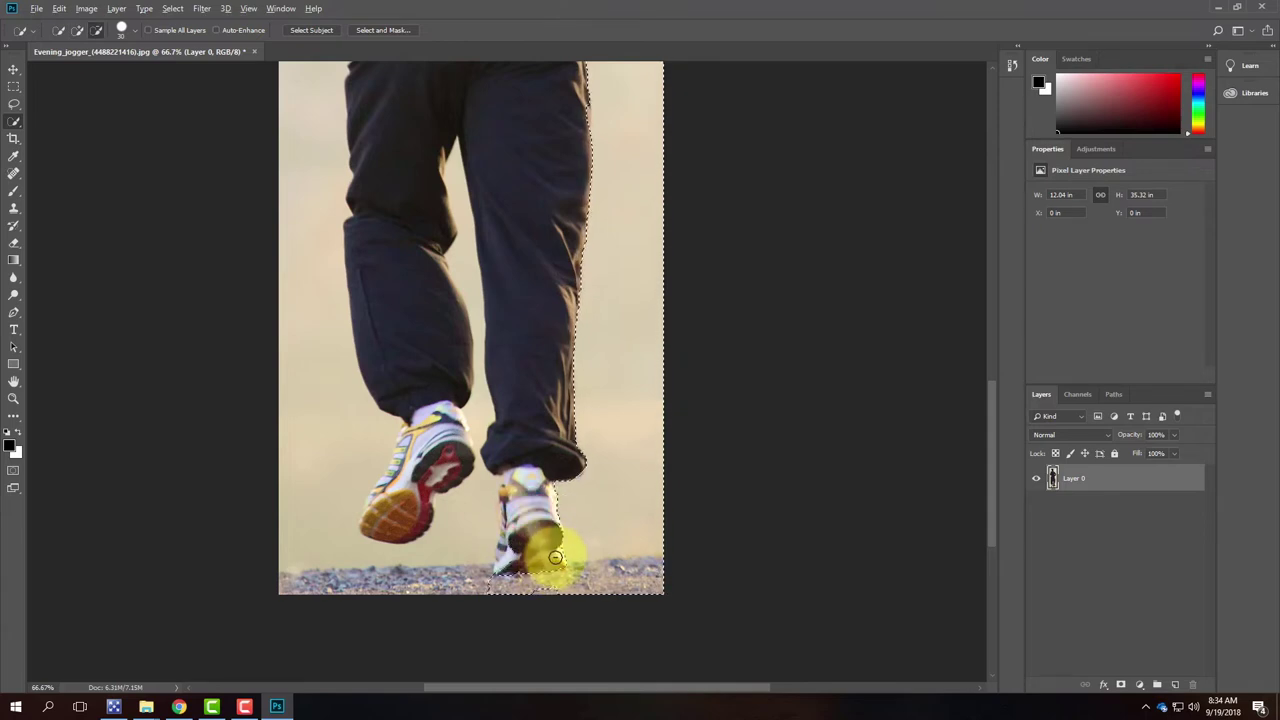
pyautogui.moveTo(481, 586)
pyautogui.mouseDown()
pyautogui.moveTo(468, 588)
pyautogui.moveTo(451, 537)
pyautogui.moveTo(523, 529)
pyautogui.mouseUp()
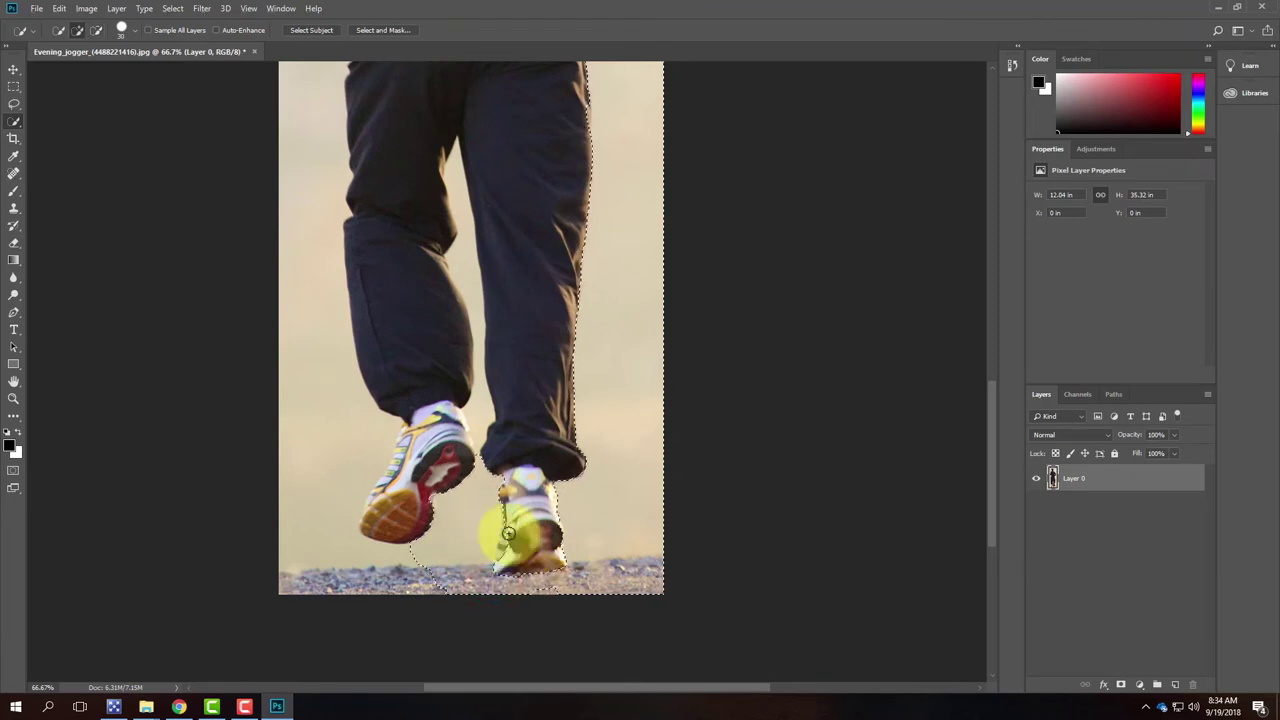
pyautogui.press('alt')
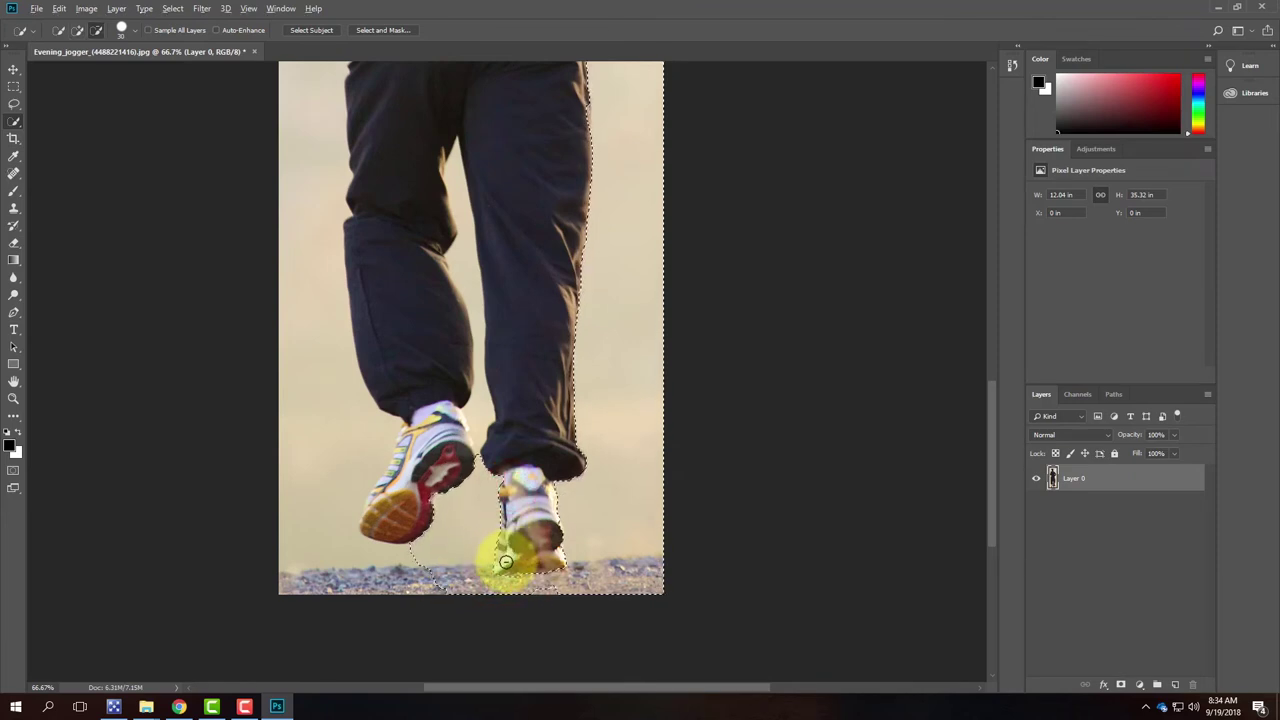
pyautogui.click(506, 562)
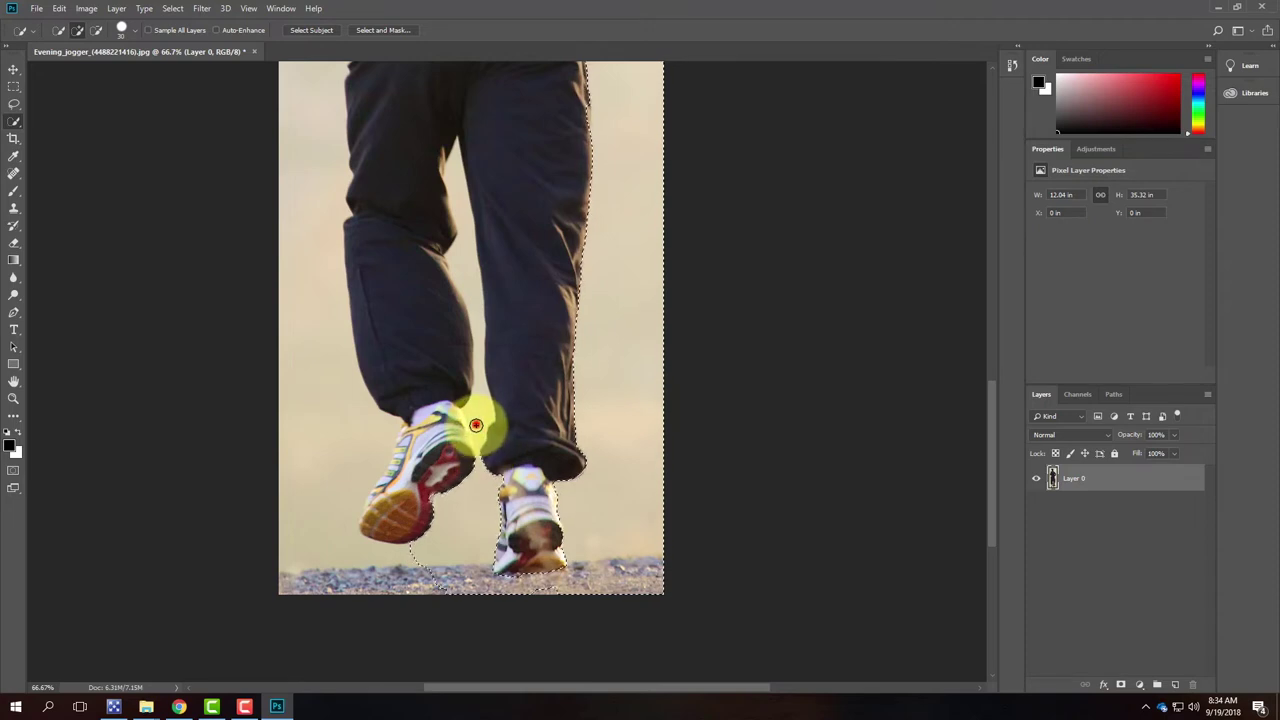
# Add the background between the legs and up the left side beside them
pyautogui.moveTo(478, 377); pyautogui.dragTo(474, 280)
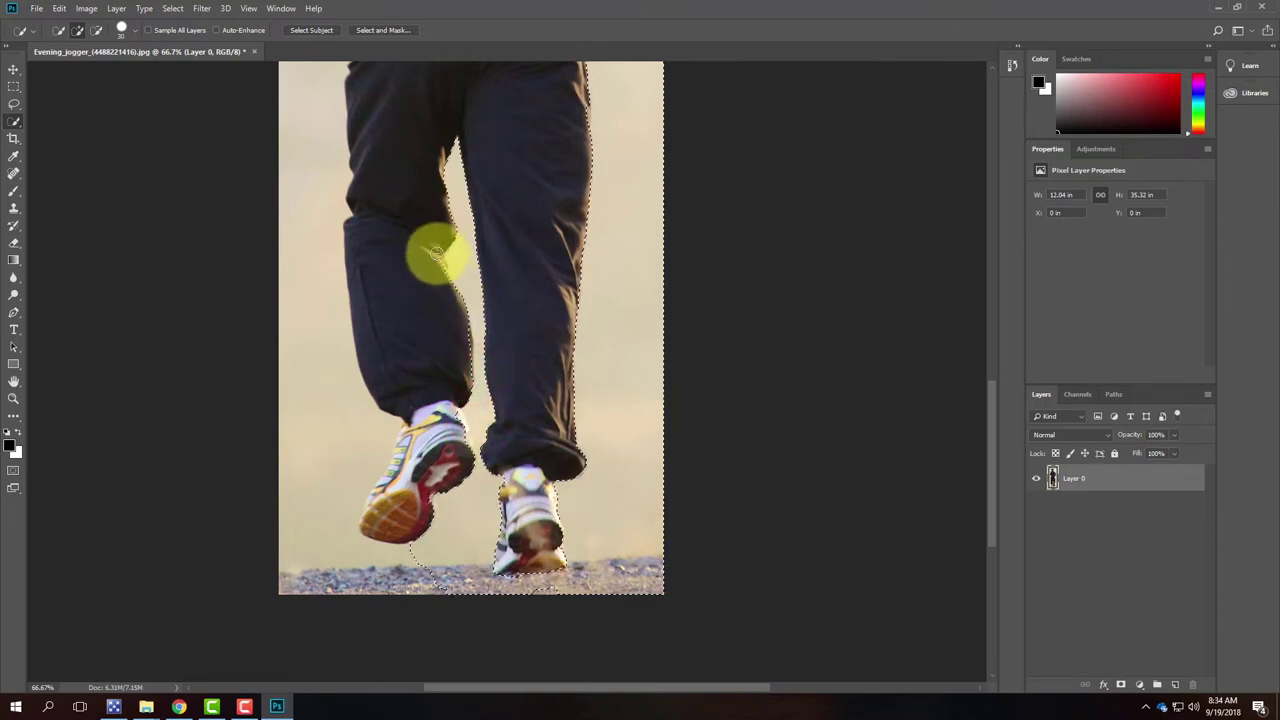
pyautogui.click(432, 254)
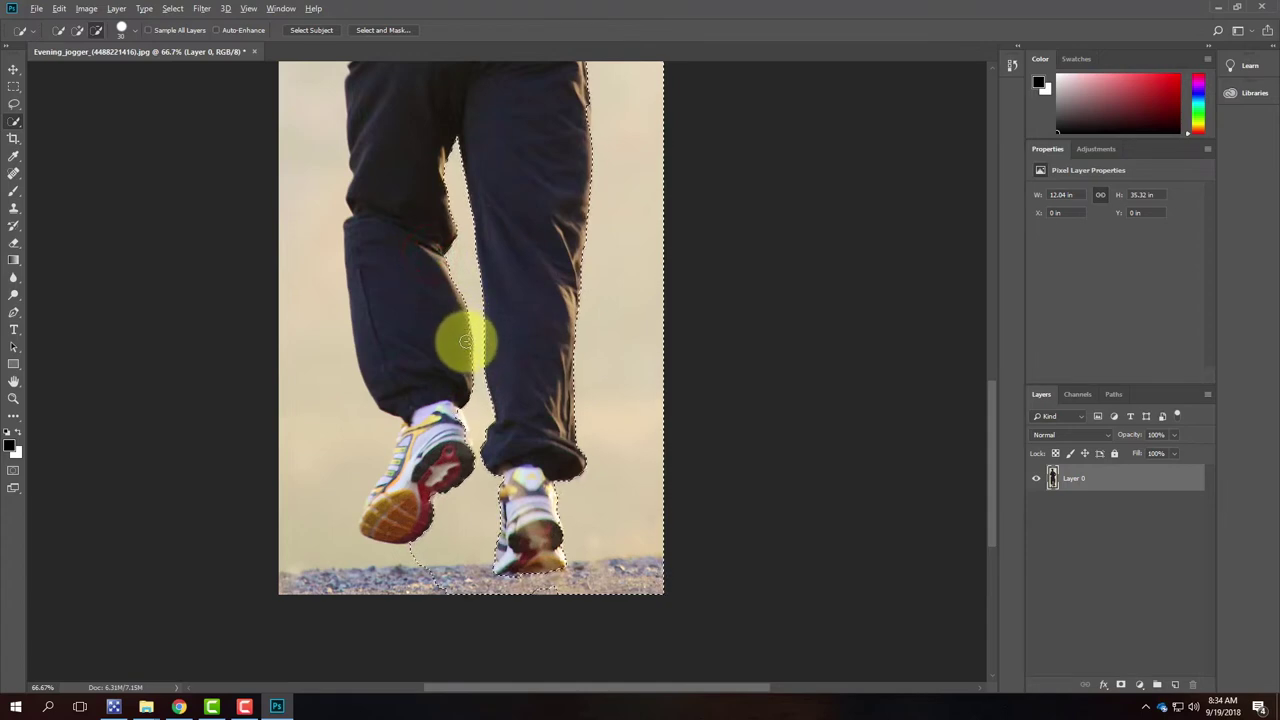
pyautogui.moveTo(432, 561)
pyautogui.mouseDown()
pyautogui.moveTo(314, 565)
pyautogui.moveTo(289, 520)
pyautogui.moveTo(319, 430)
pyautogui.mouseUp()
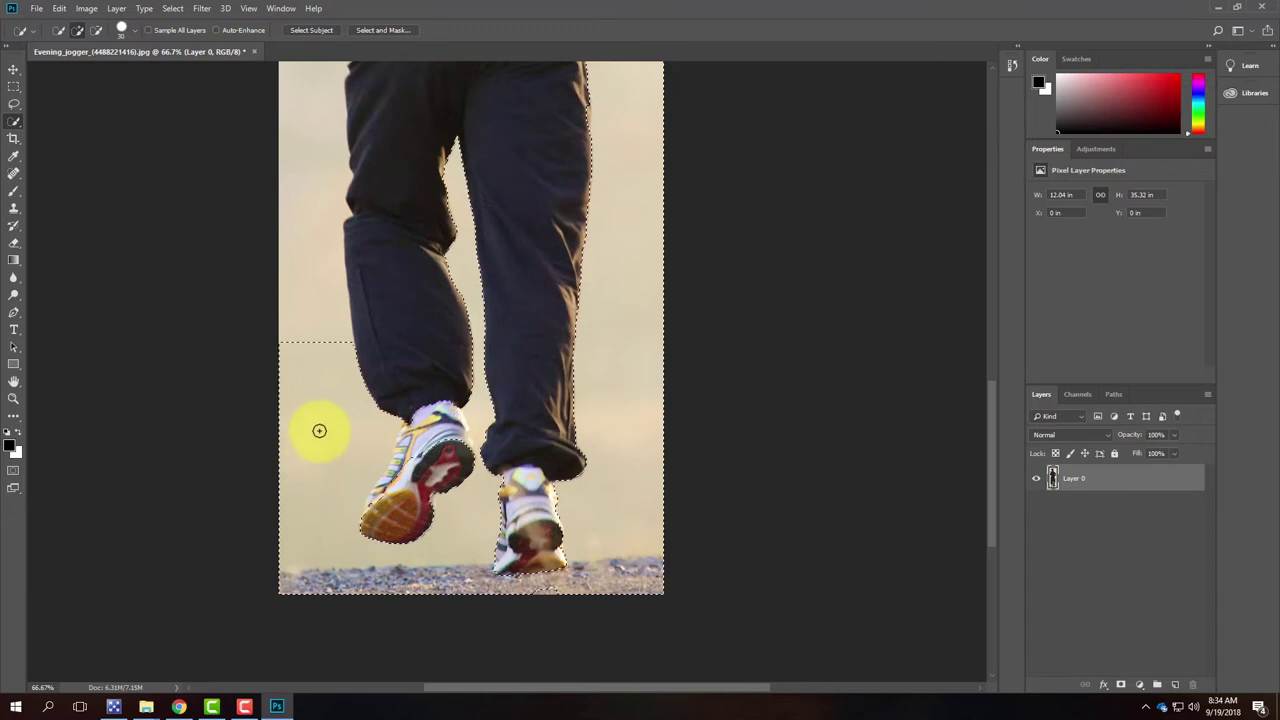
pyautogui.click(413, 379)
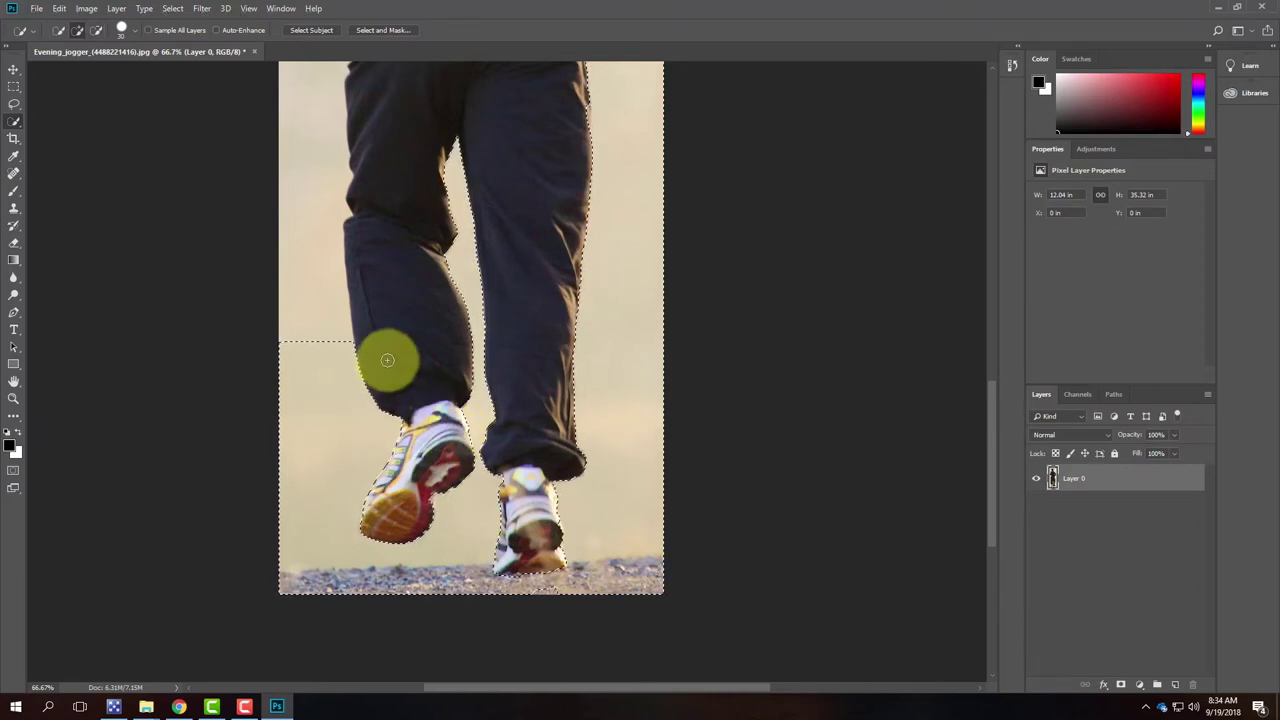
# Extend the selection along the left edge and up the torso toward the head
pyautogui.scroll(5, 387, 360)
pyautogui.moveTo(312, 514)
pyautogui.mouseDown()
pyautogui.moveTo(320, 283)
pyautogui.moveTo(444, 236)
pyautogui.mouseUp()
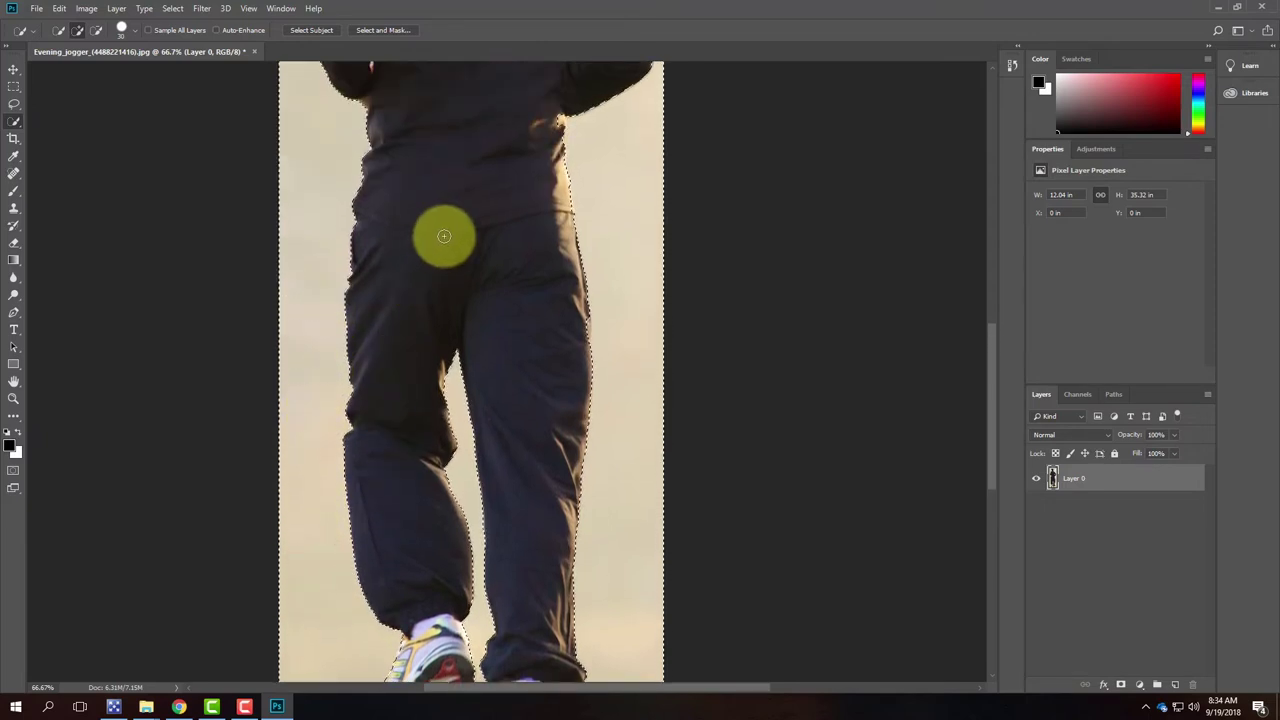
pyautogui.moveTo(451, 143); pyautogui.dragTo(460, 383)
pyautogui.moveTo(451, 248); pyautogui.dragTo(420, 177)
pyautogui.scroll(9, 443, 283)
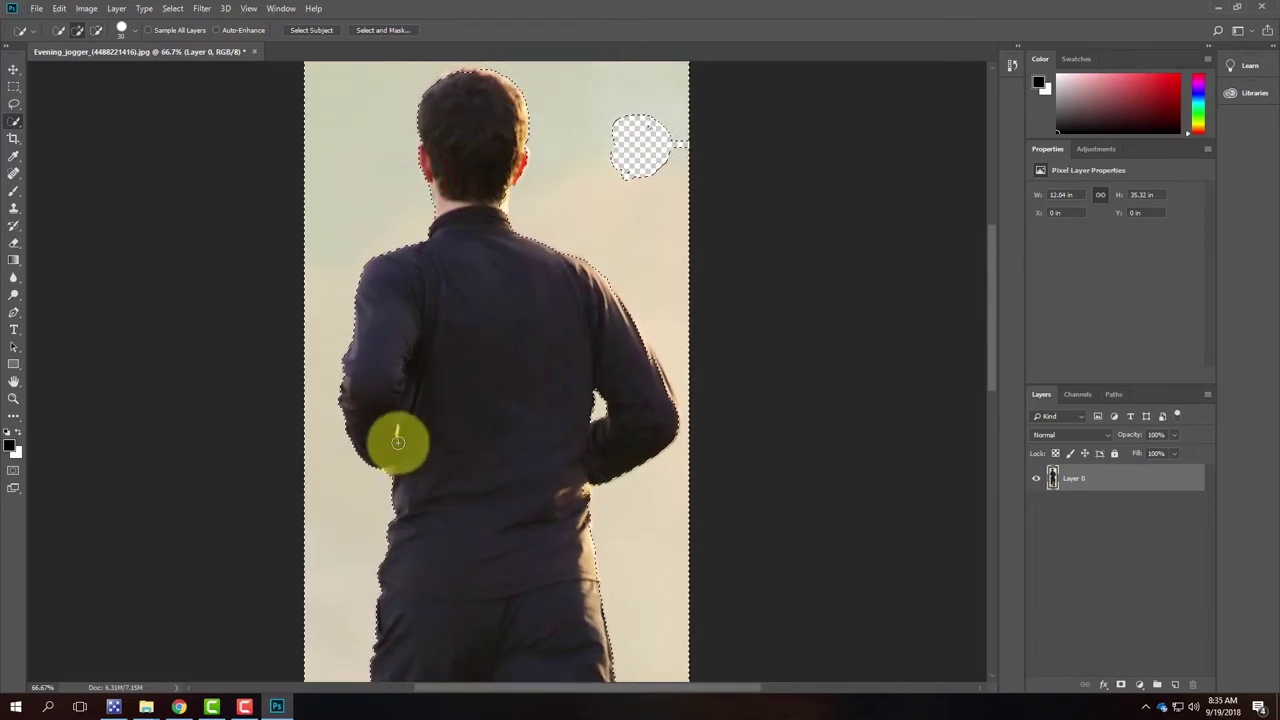
pyautogui.hotkey('ctrl', '=')
pyautogui.hotkey('ctrl', '=')
pyautogui.hotkey('ctrl', '=')
pyautogui.hotkey('ctrl', '=')
pyautogui.click(301, 452)
pyautogui.scroll(5, 301, 452)
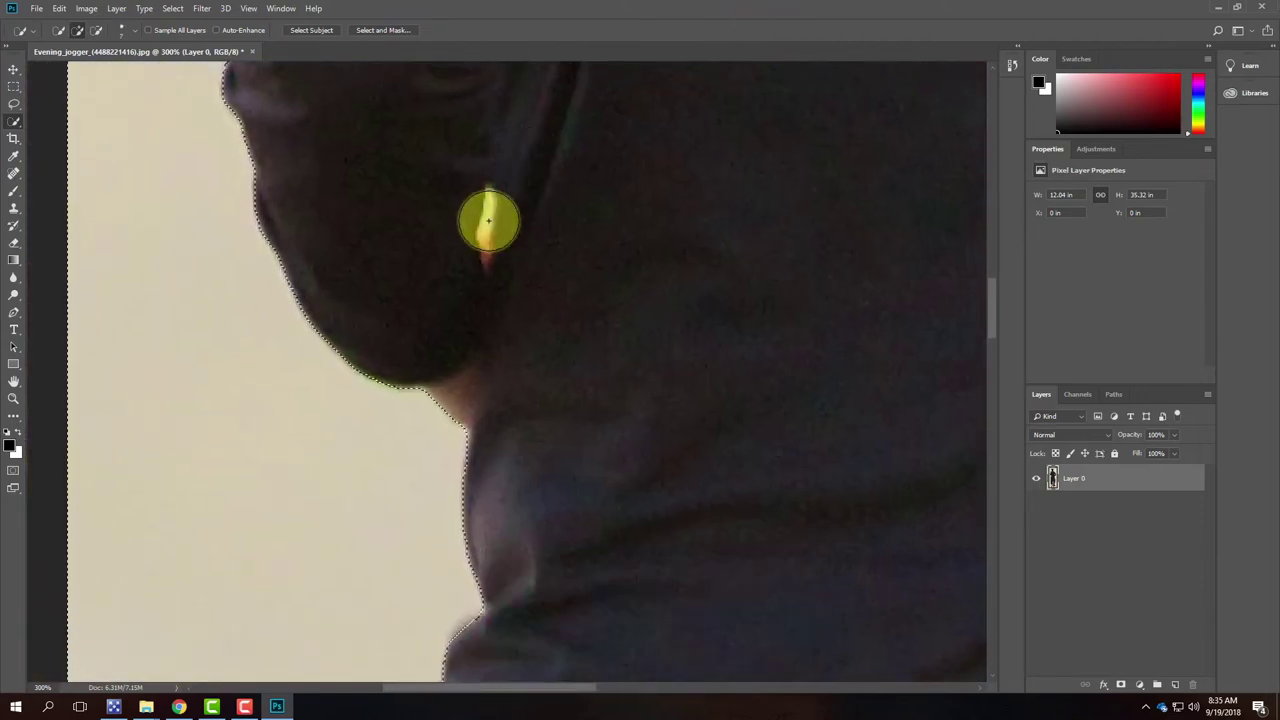
# Add the earring area, subtract its excess, then fit the image and tidy the top-right patch
pyautogui.click(491, 197)
pyautogui.moveTo(491, 214); pyautogui.dragTo(486, 263)
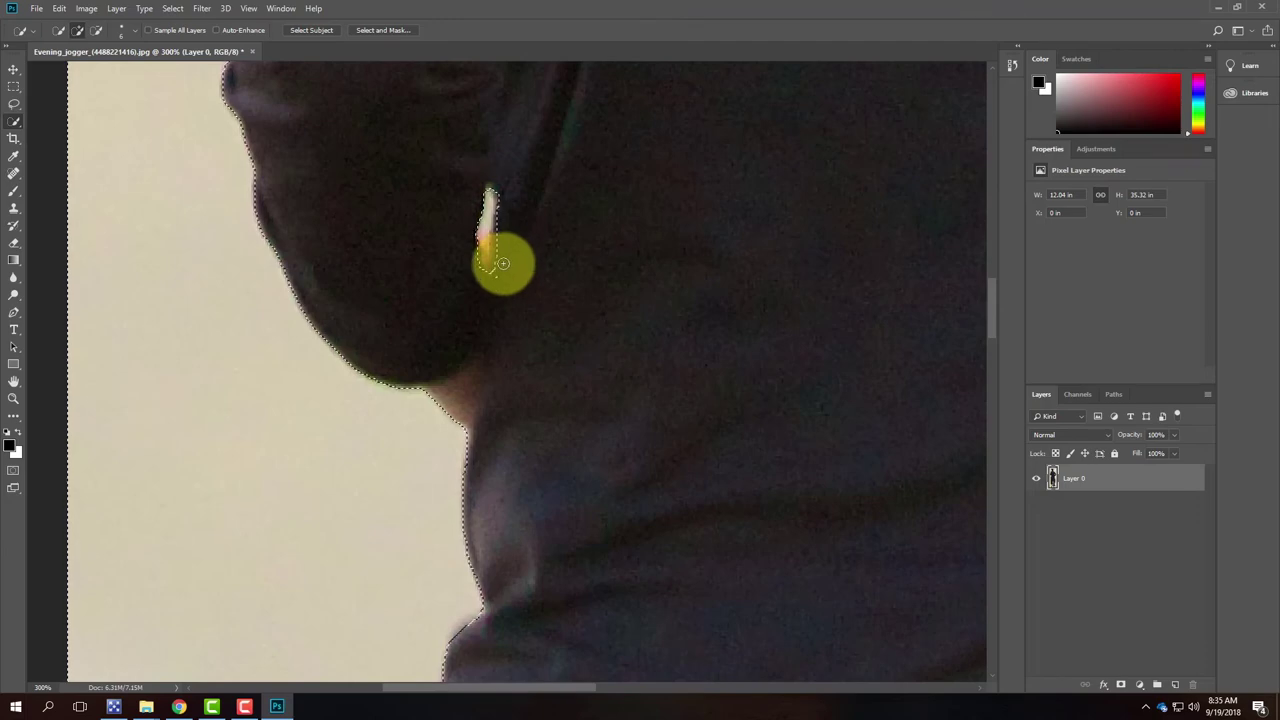
pyautogui.press('alt')
pyautogui.moveTo(492, 287); pyautogui.dragTo(509, 257)
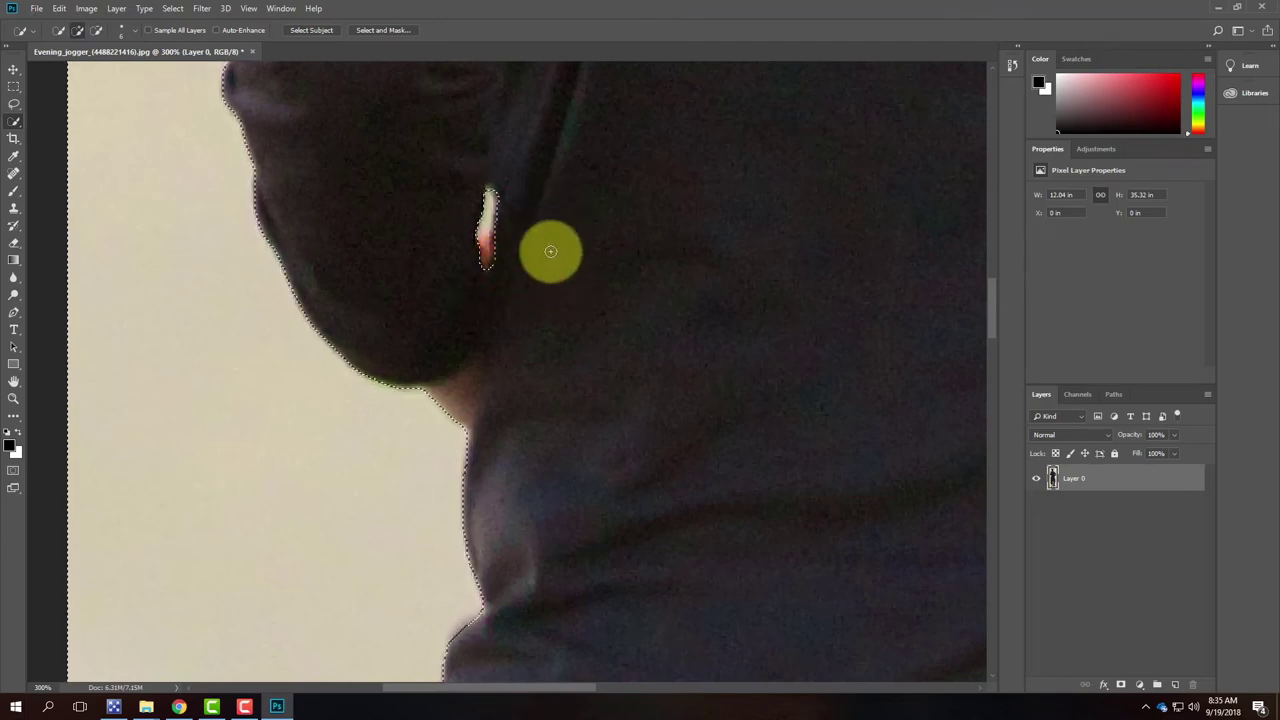
pyautogui.click(487, 191)
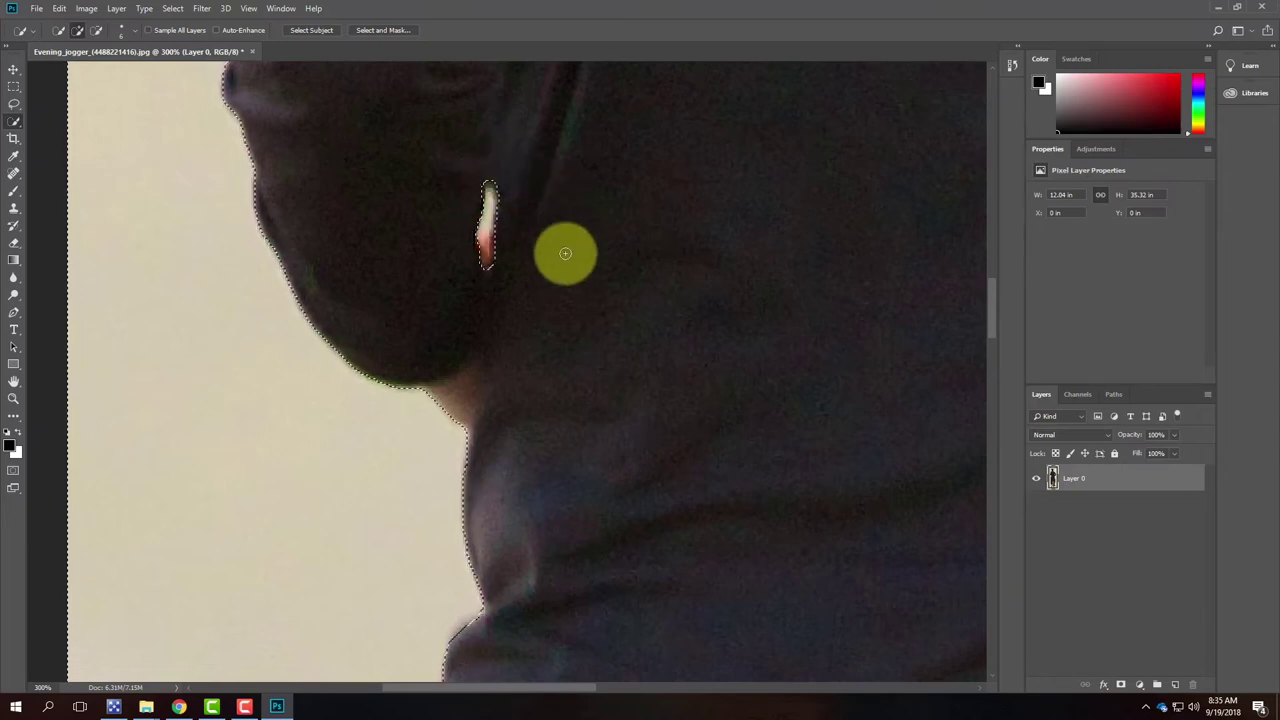
pyautogui.hotkey('ctrl', '0')
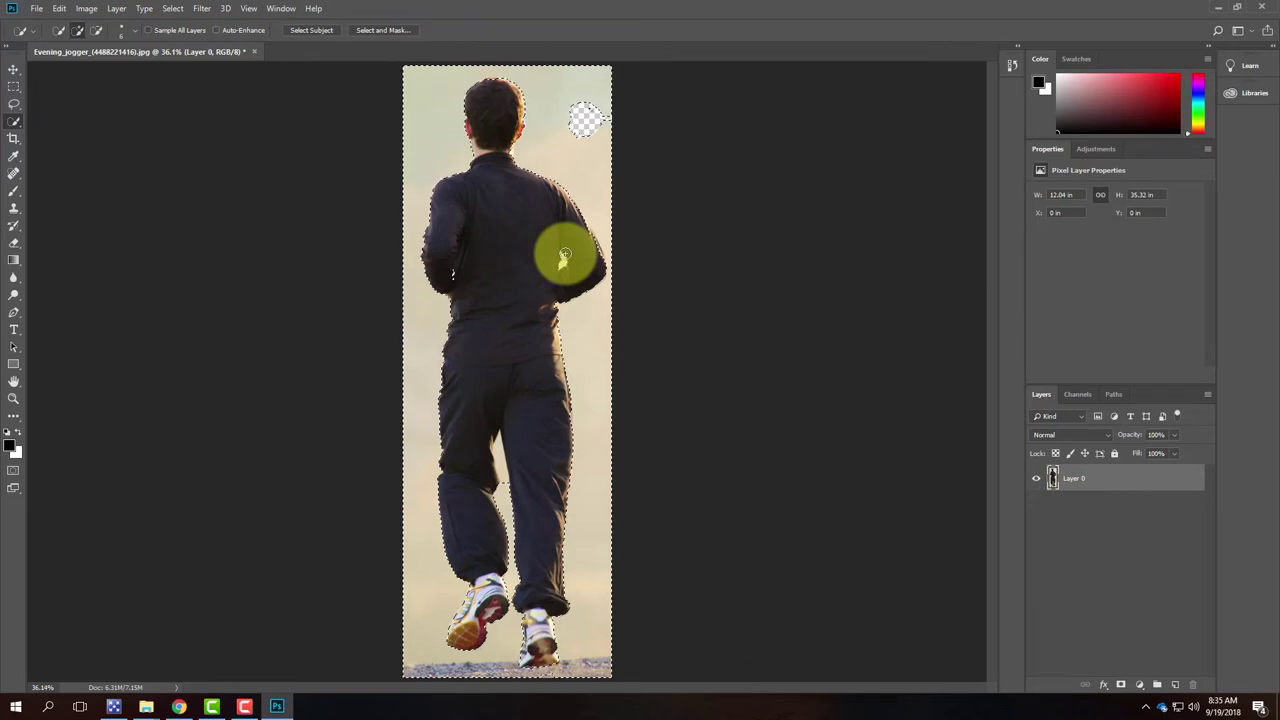
pyautogui.moveTo(588, 122); pyautogui.dragTo(594, 145)
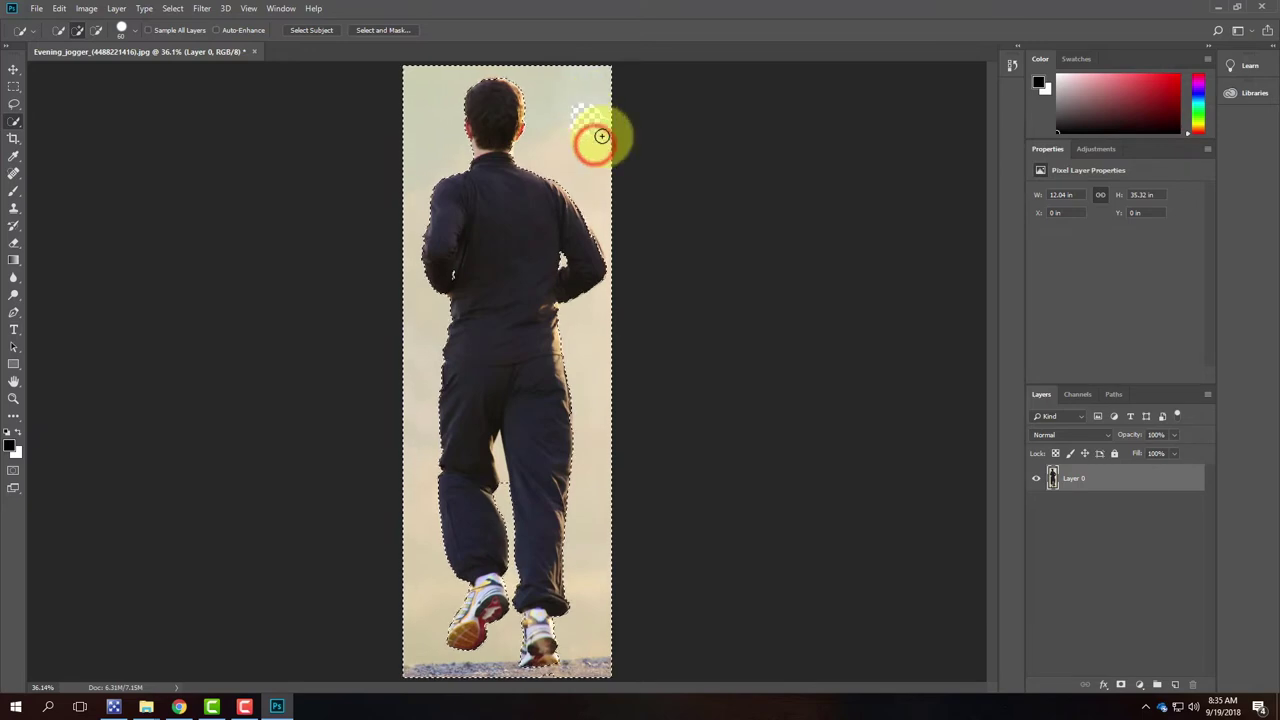
# Draw a small rectangular marquee near the transparent patch
pyautogui.click(594, 155)
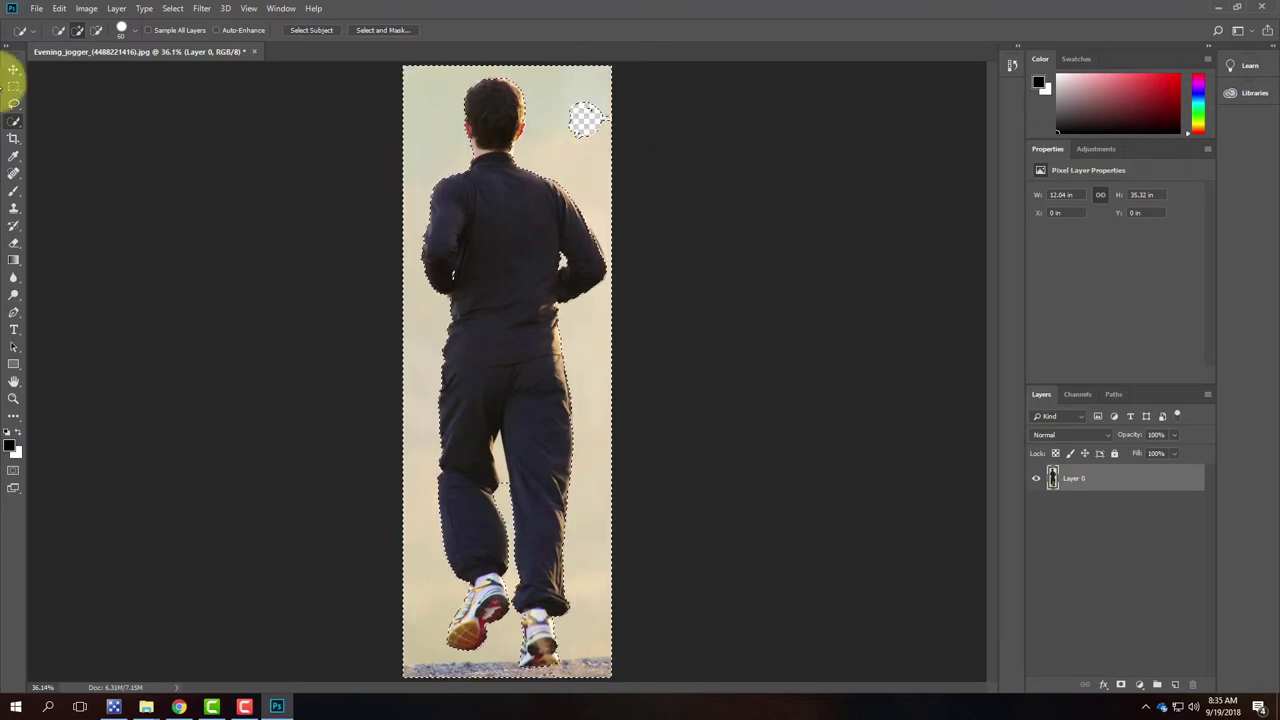
pyautogui.click(14, 86)
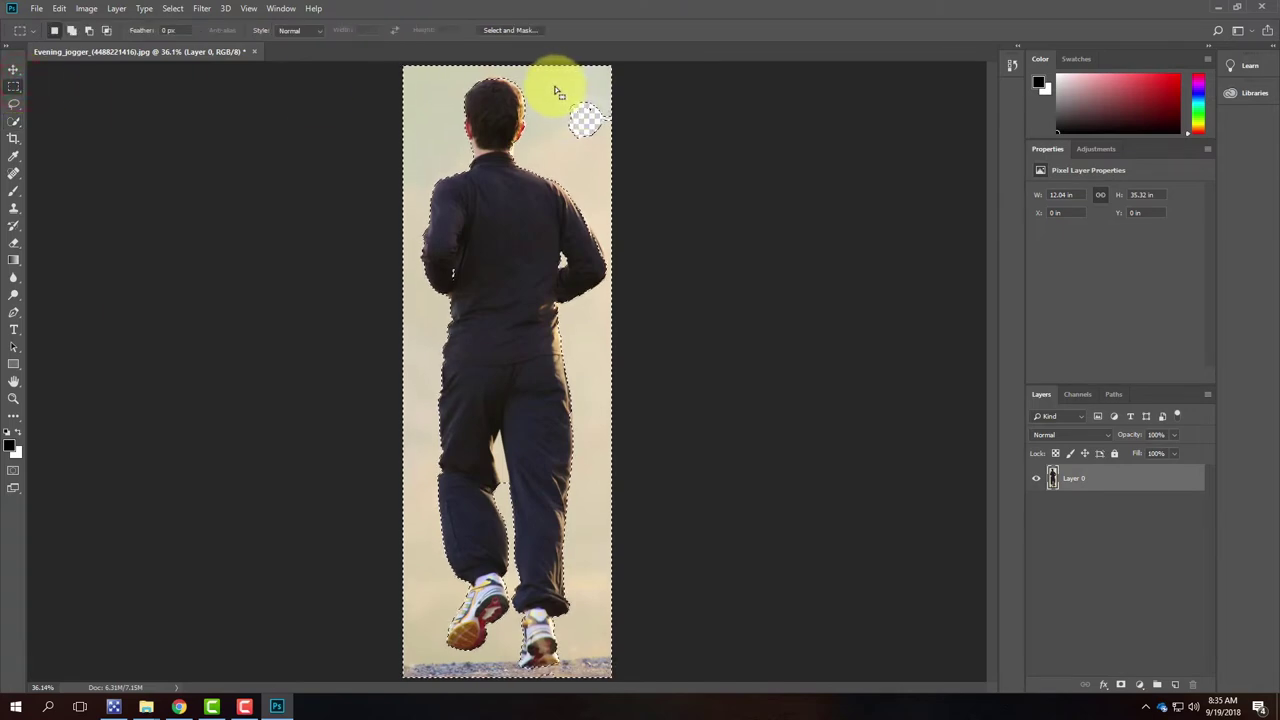
pyautogui.moveTo(560, 88); pyautogui.dragTo(580, 109)
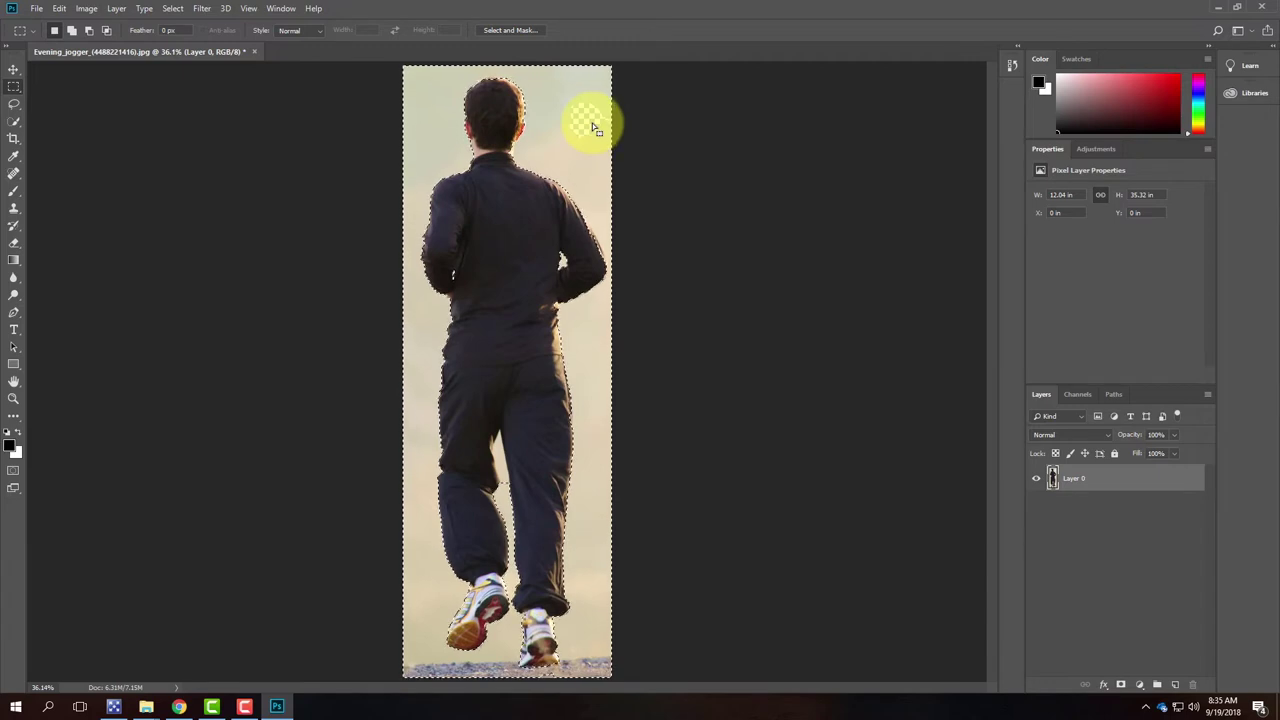
# Zoom to 200% on the jogger's head and return to Quick Selection
pyautogui.hotkey('ctrl', '=')
pyautogui.hotkey('ctrl', '=')
pyautogui.hotkey('ctrl', '=')
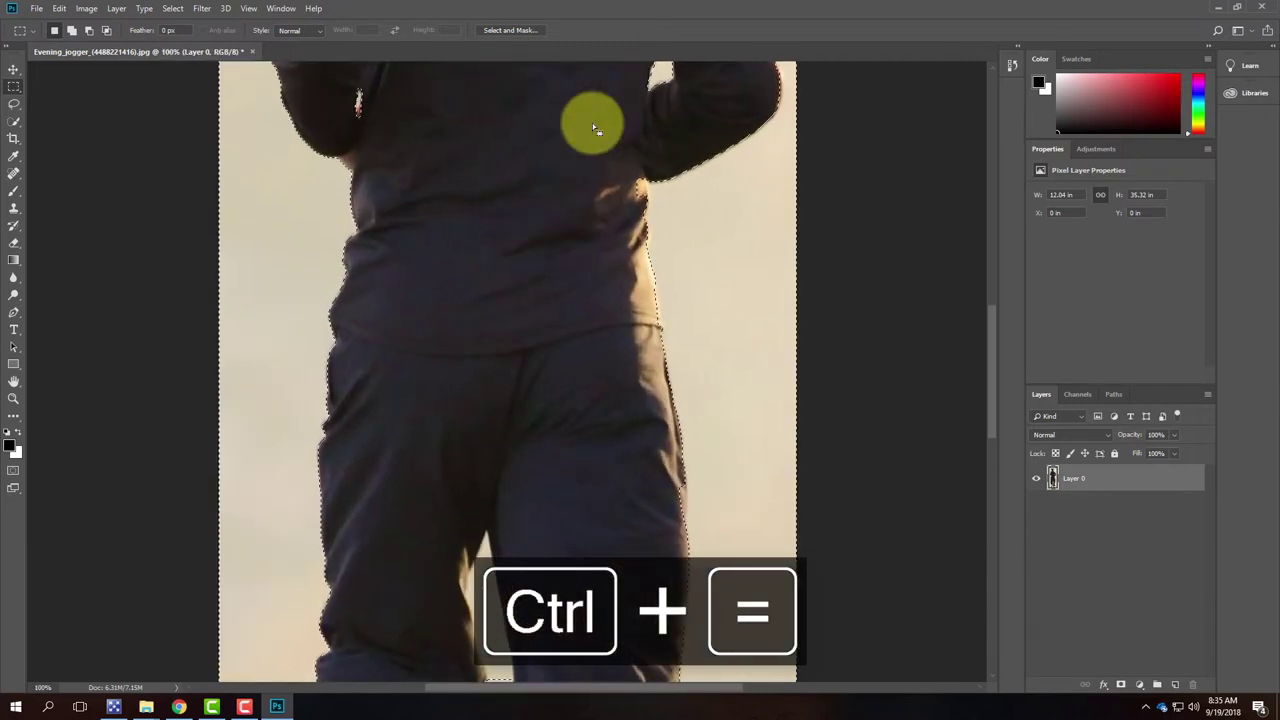
pyautogui.moveTo(597, 161); pyautogui.dragTo(620, 678)
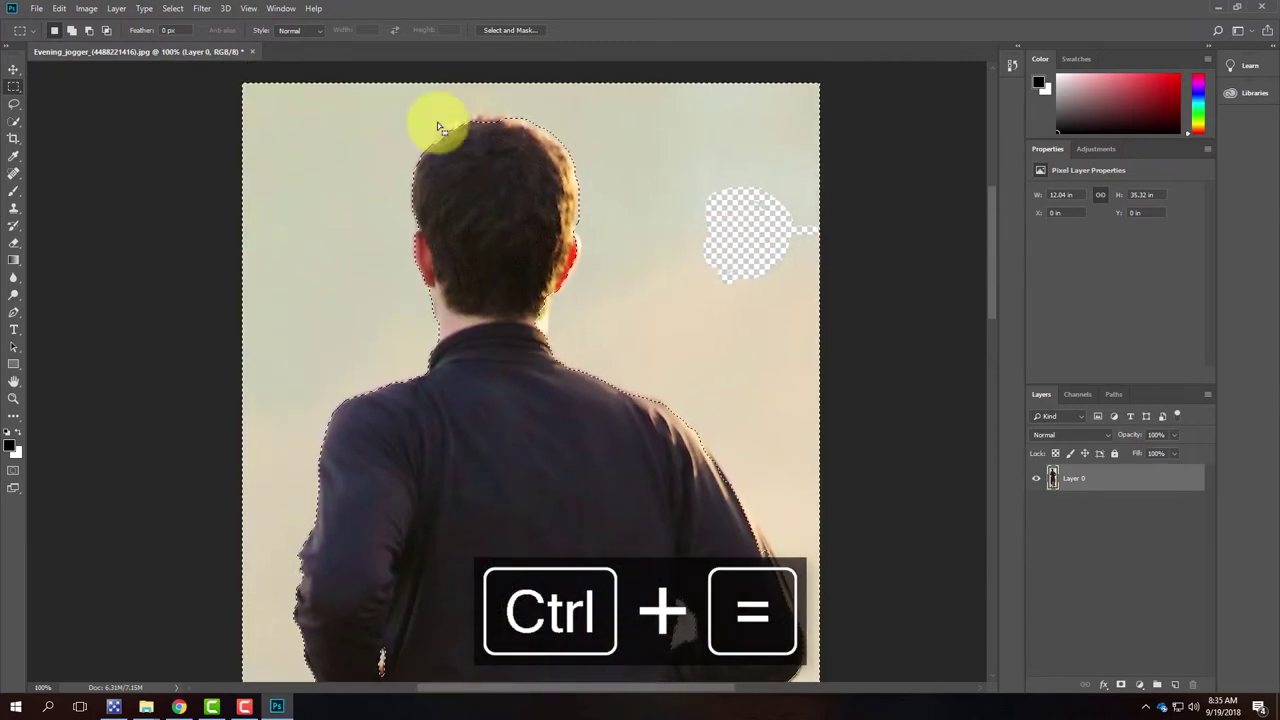
pyautogui.hotkey('ctrl', '=')
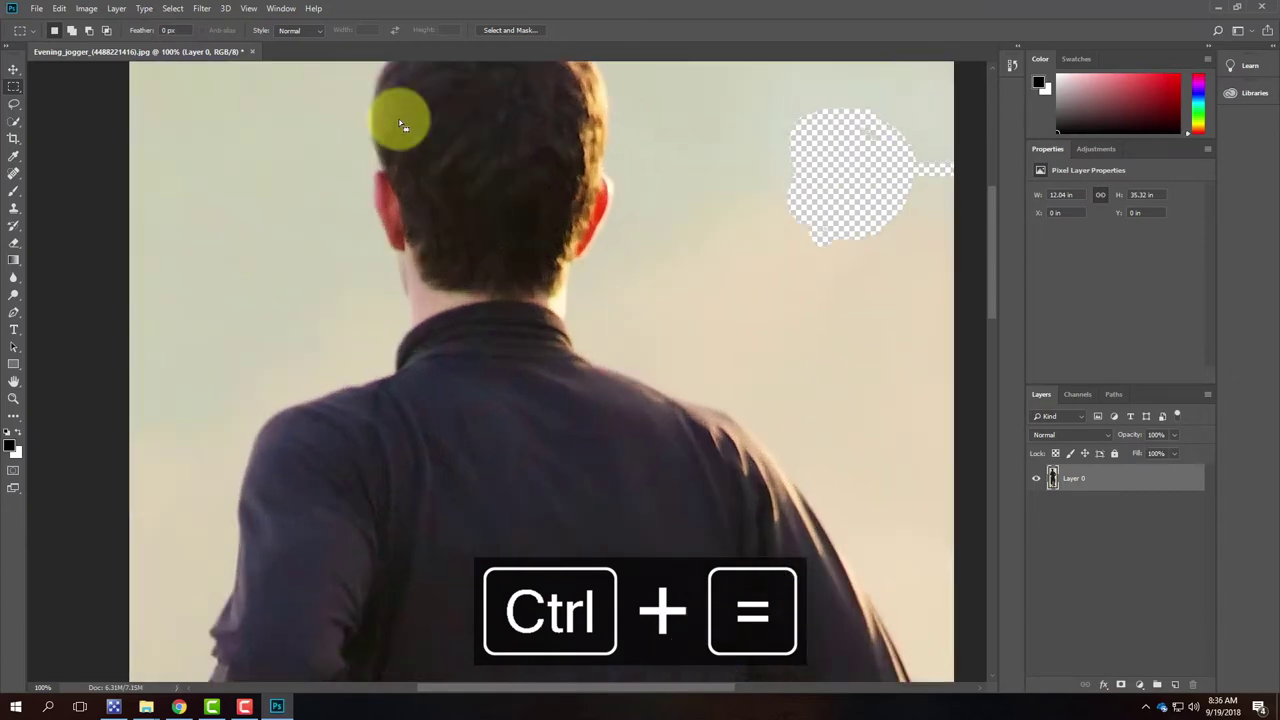
pyautogui.moveTo(481, 194); pyautogui.dragTo(501, 512)
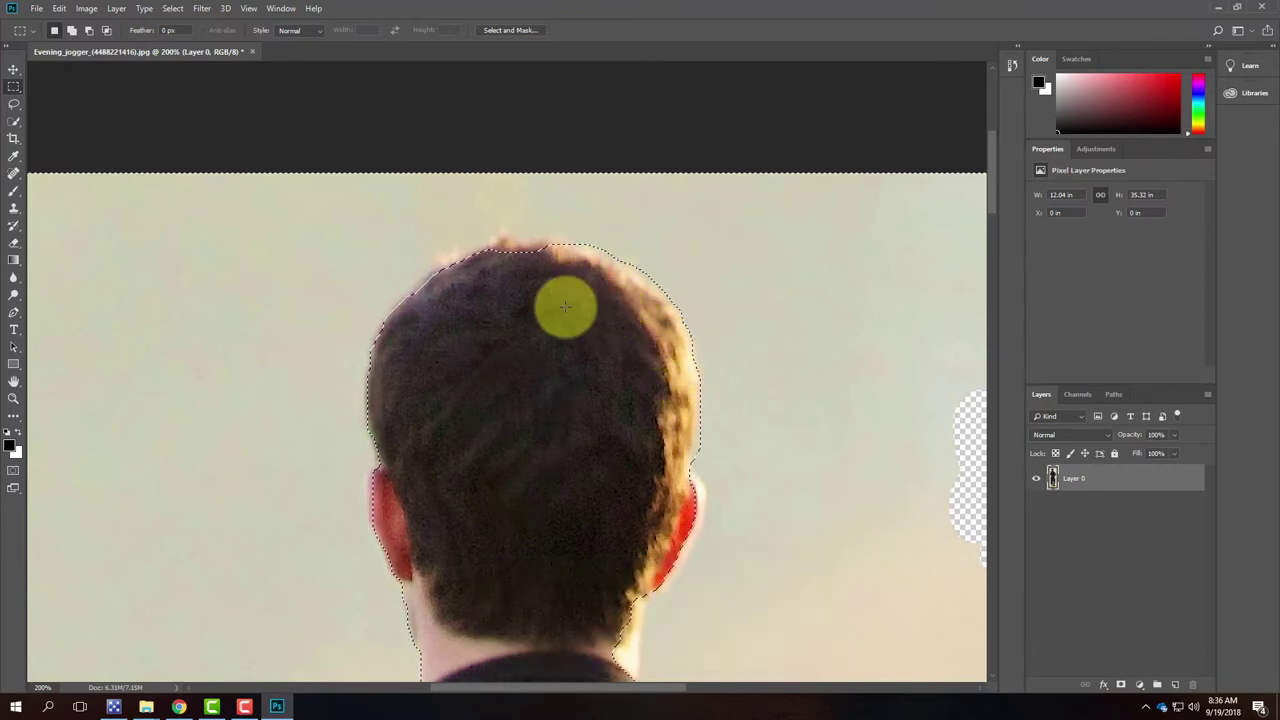
pyautogui.click(14, 121)
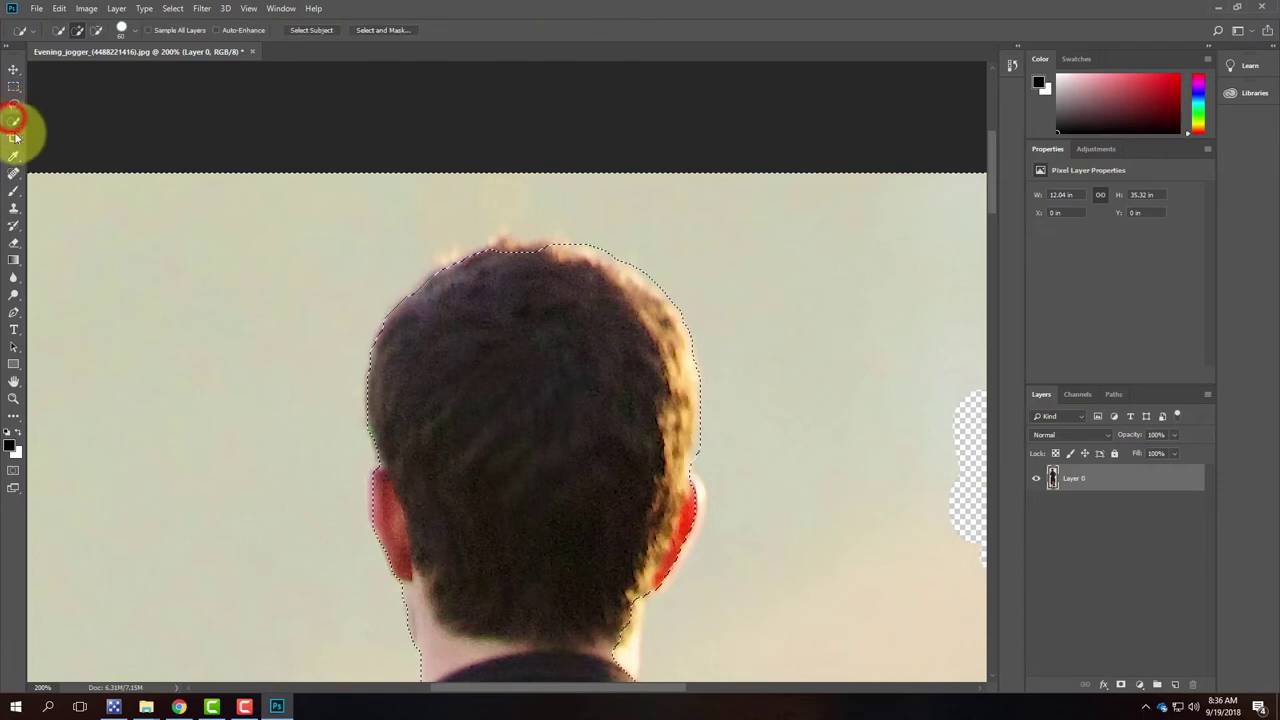
pyautogui.click(173, 9)
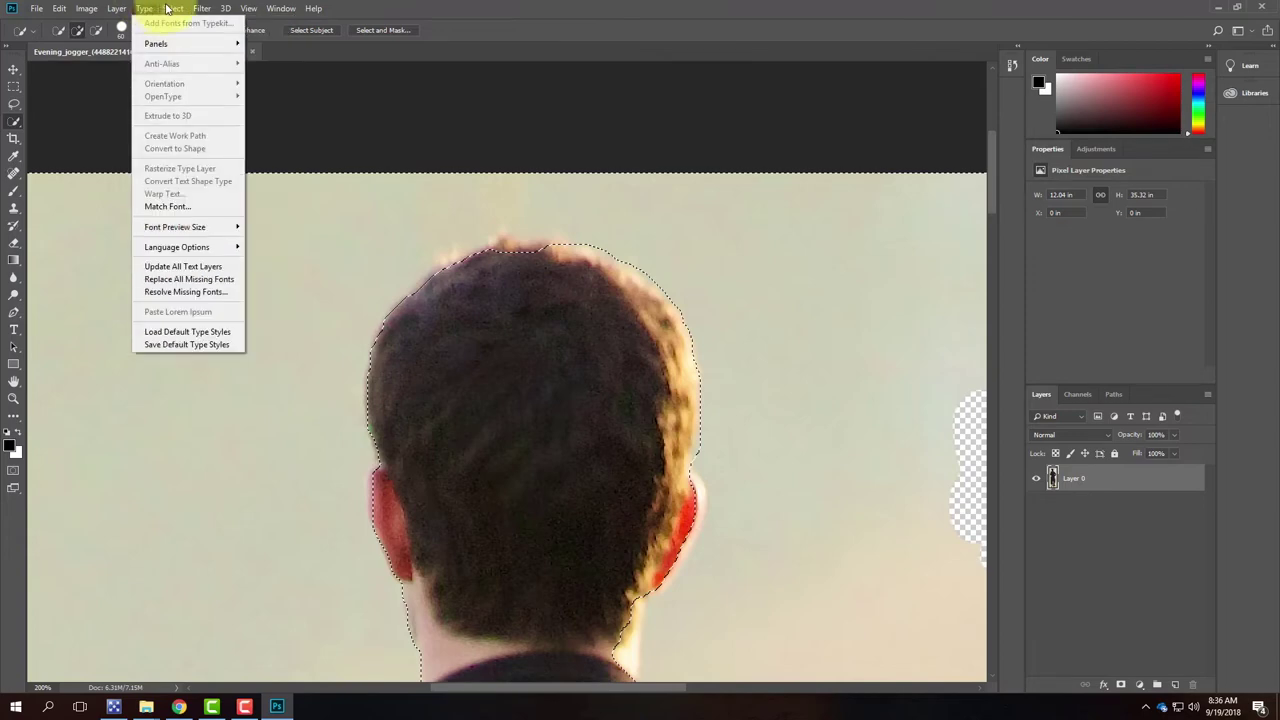
pyautogui.click(212, 64)
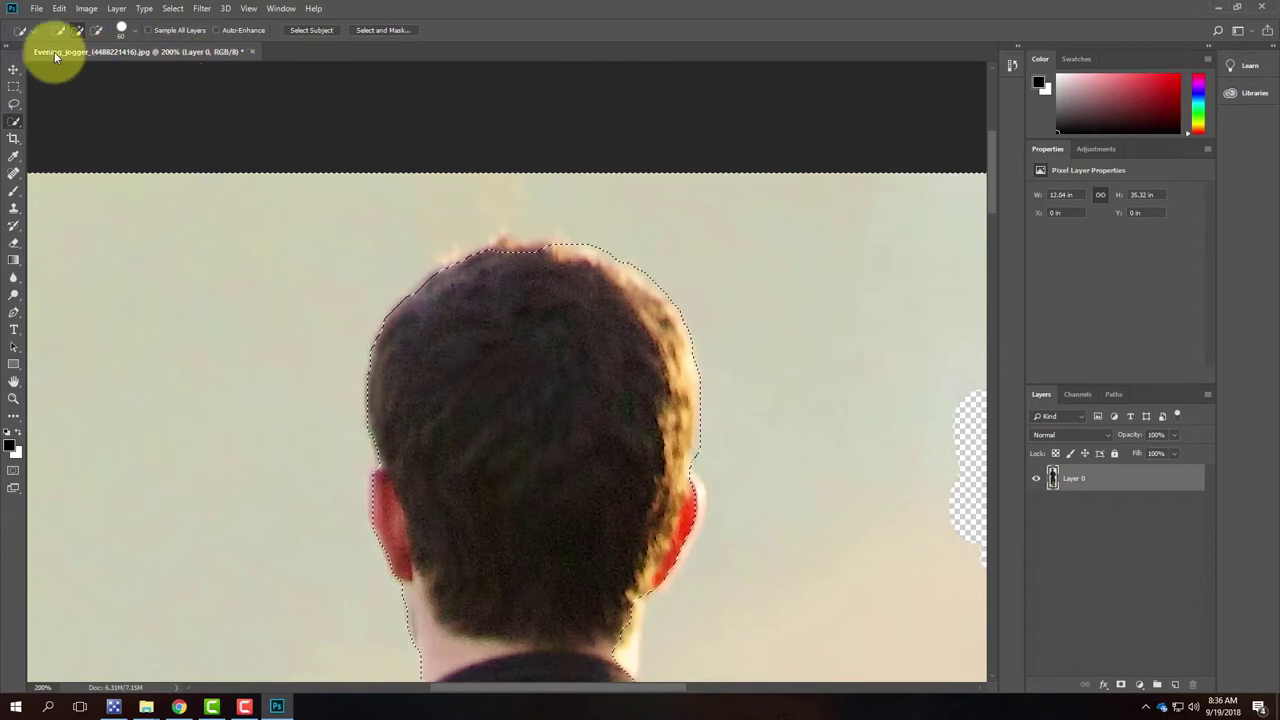
pyautogui.click(146, 9)
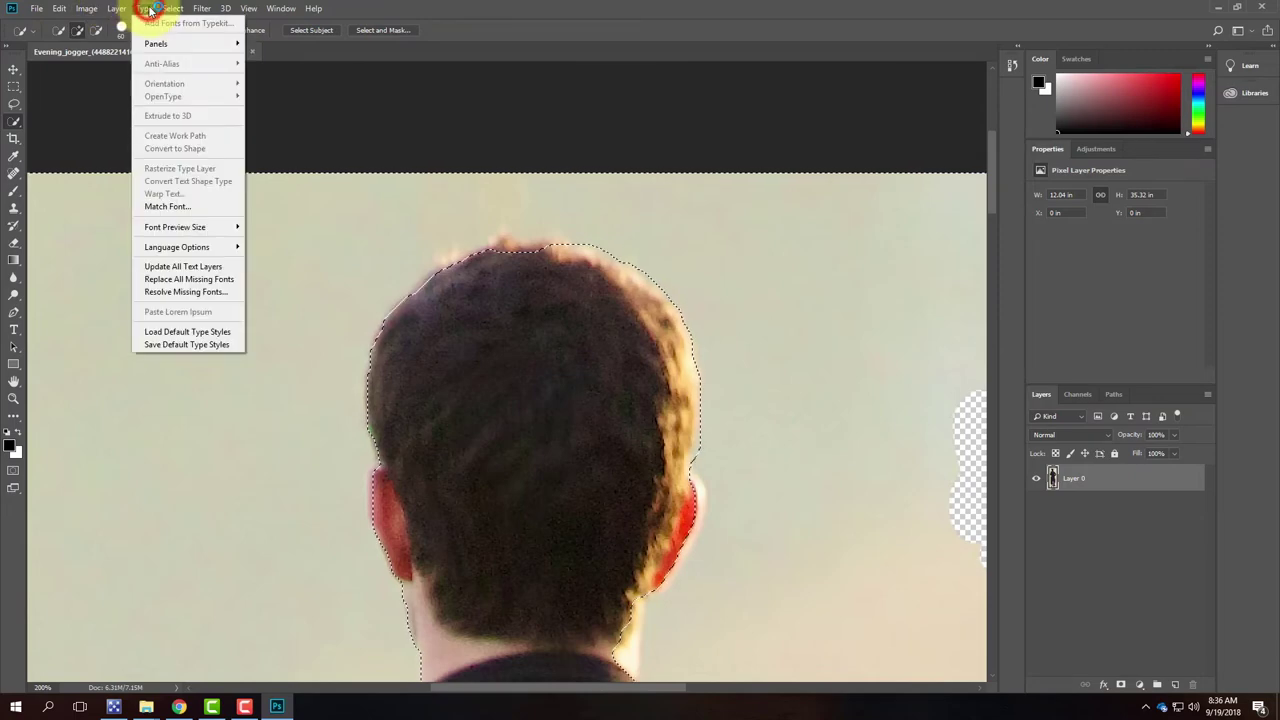
pyautogui.moveTo(116, 10)
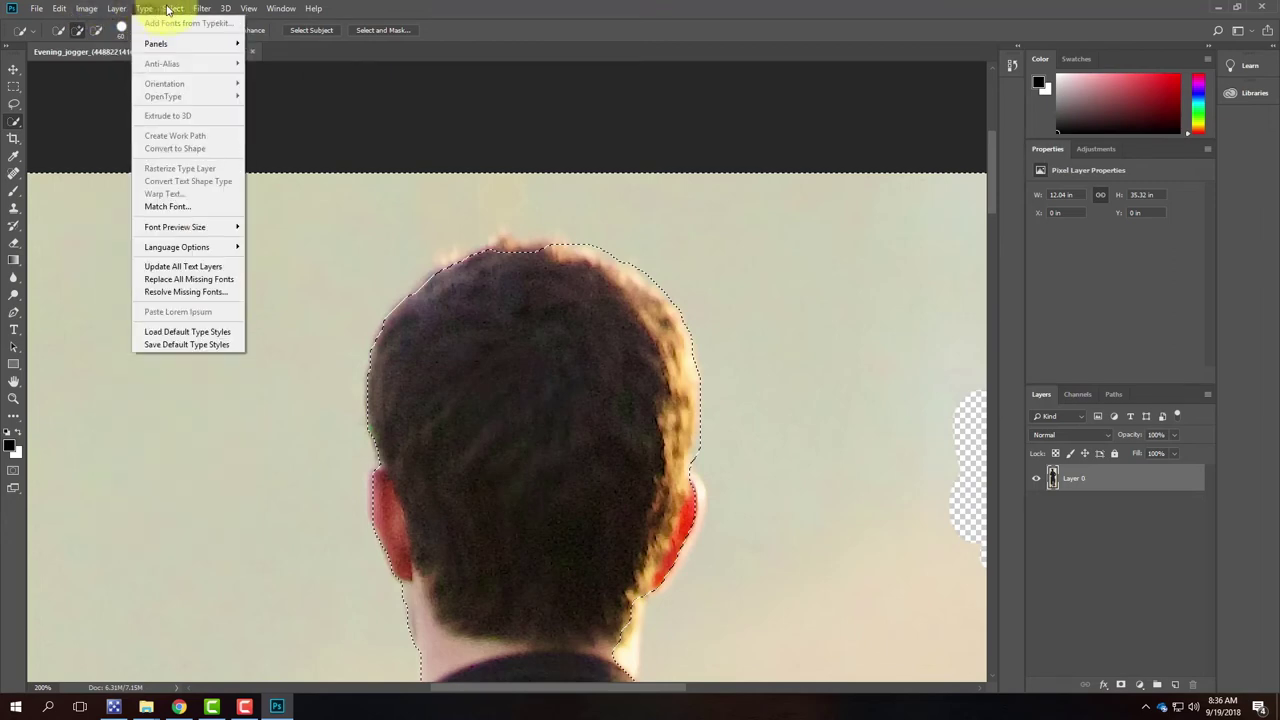
pyautogui.moveTo(181, 10)
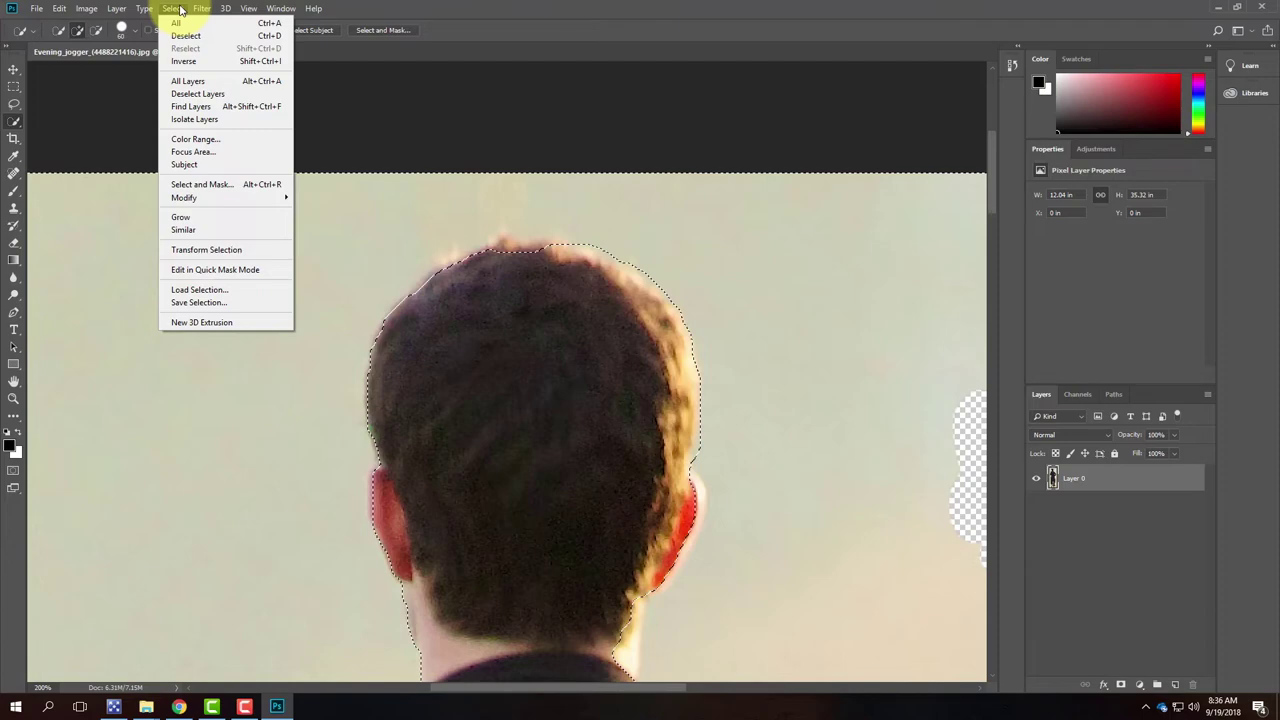
pyautogui.click(211, 153)
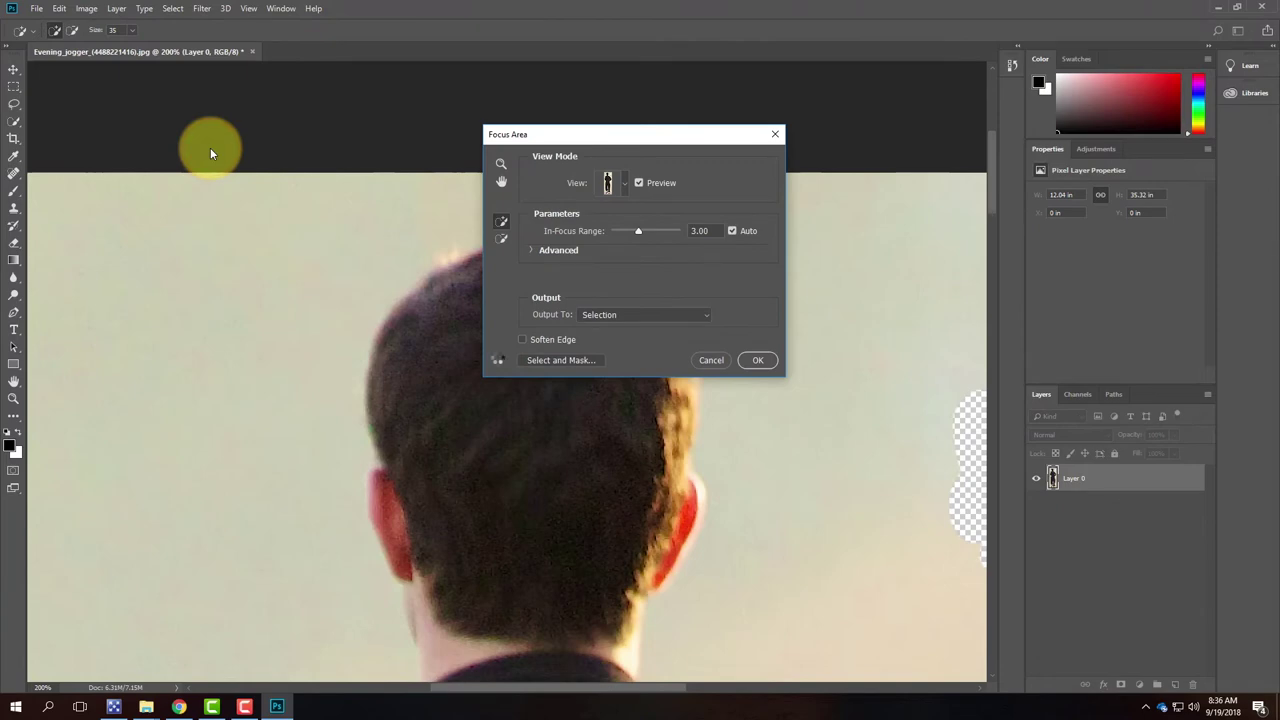
pyautogui.click(721, 360)
pyautogui.click(173, 8)
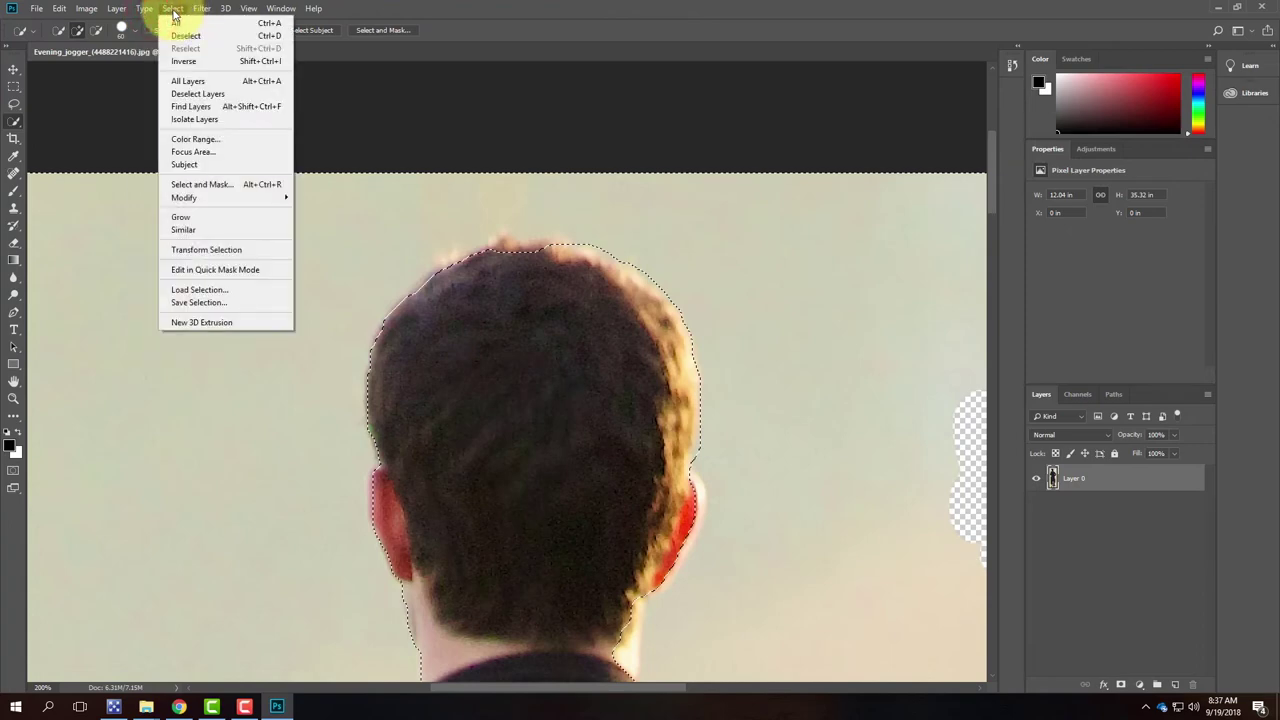
pyautogui.click(225, 157)
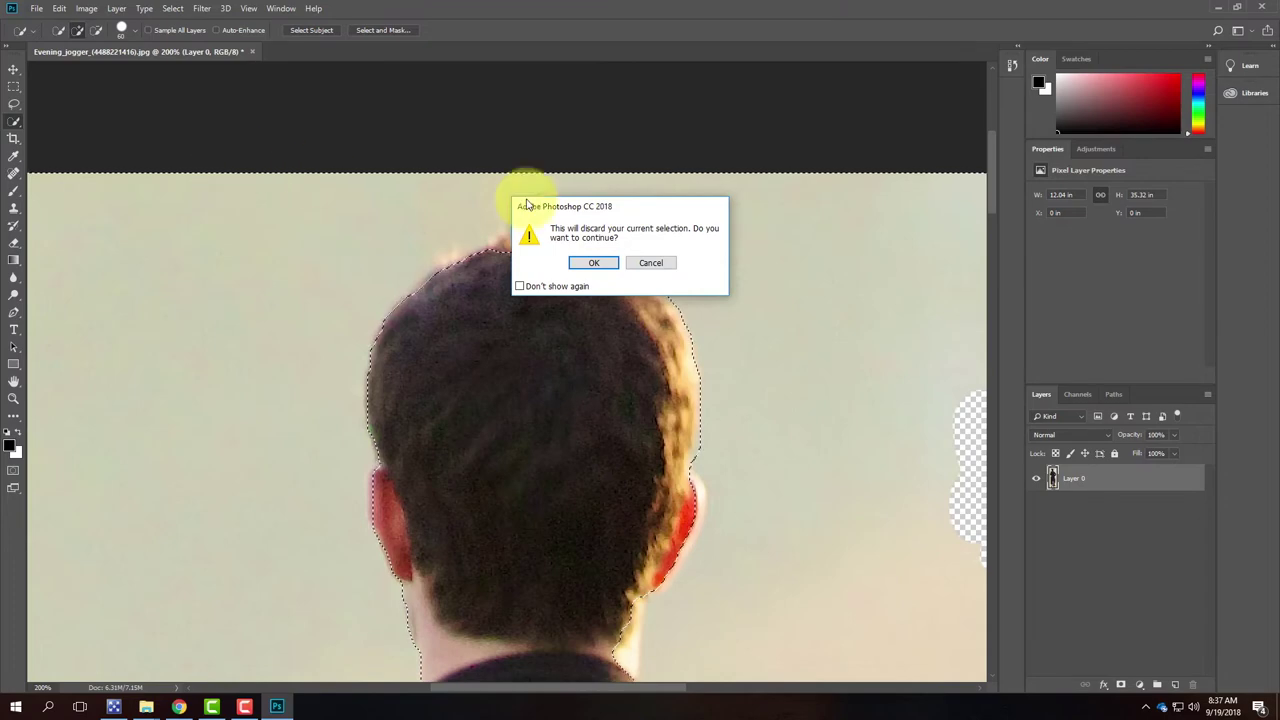
pyautogui.click(651, 262)
pyautogui.click(172, 8)
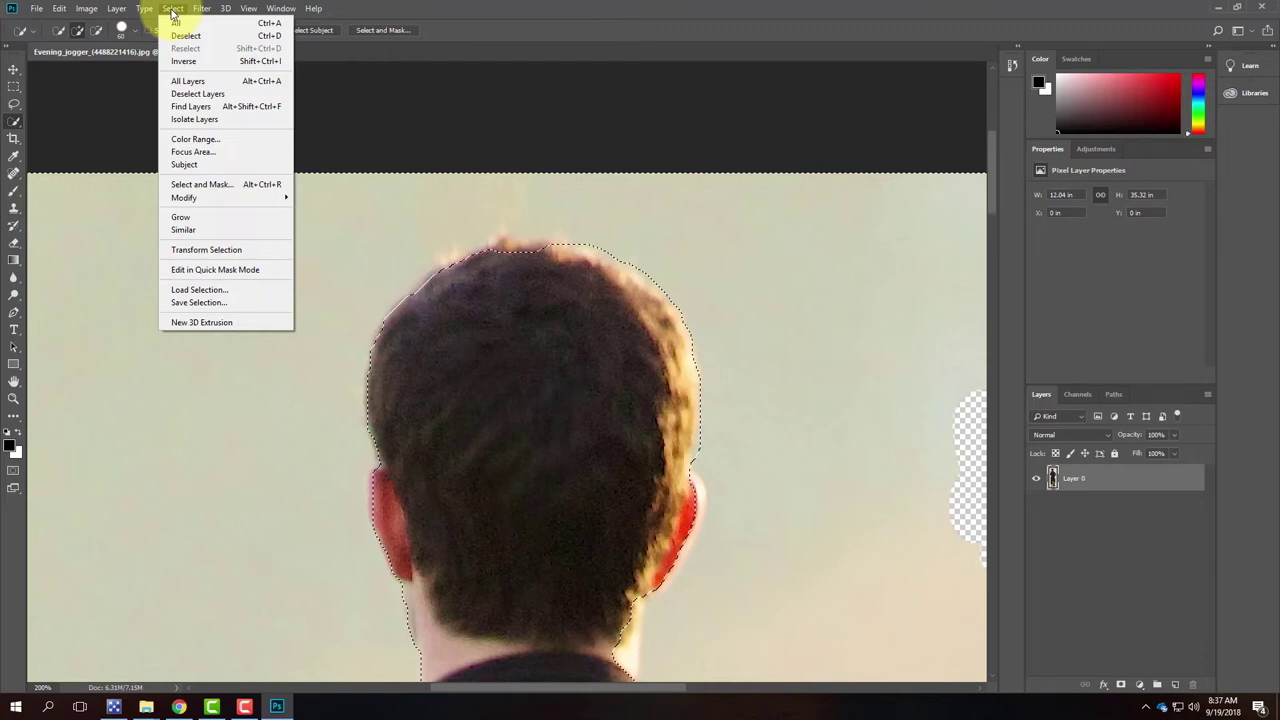
pyautogui.click(216, 250)
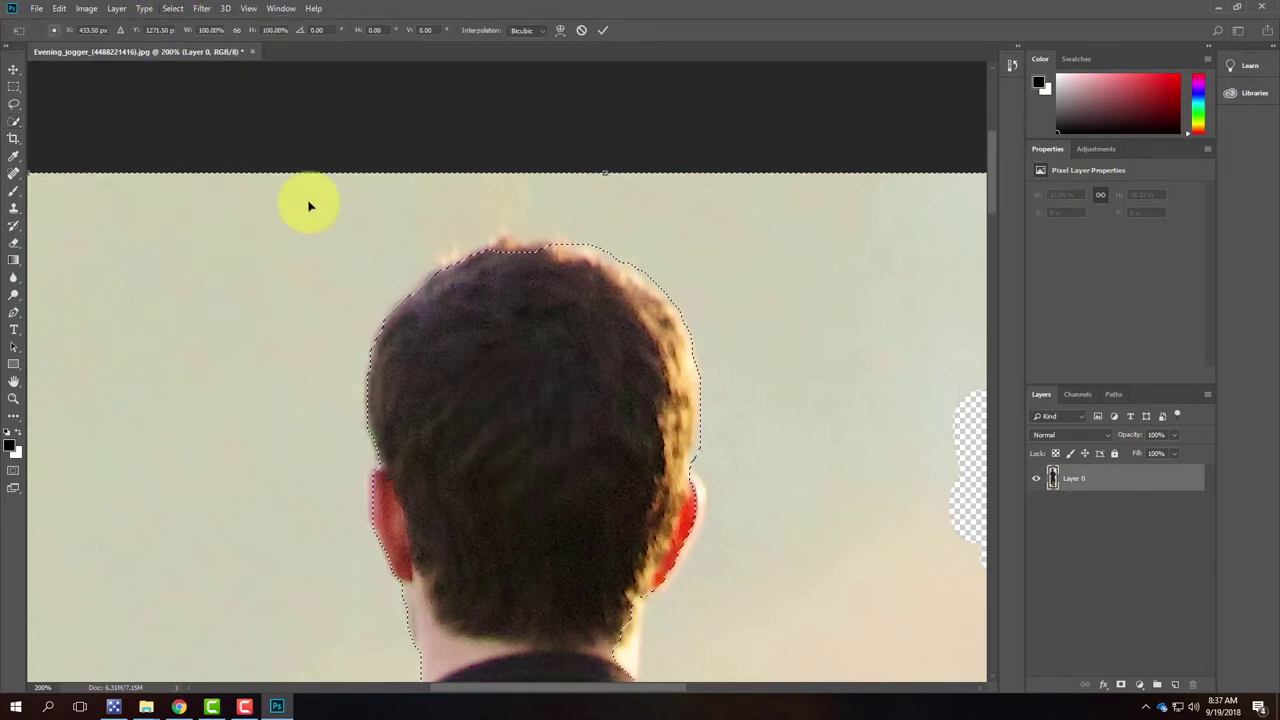
pyautogui.click(170, 9)
pyautogui.click(180, 9)
pyautogui.click(183, 10)
pyautogui.click(185, 10)
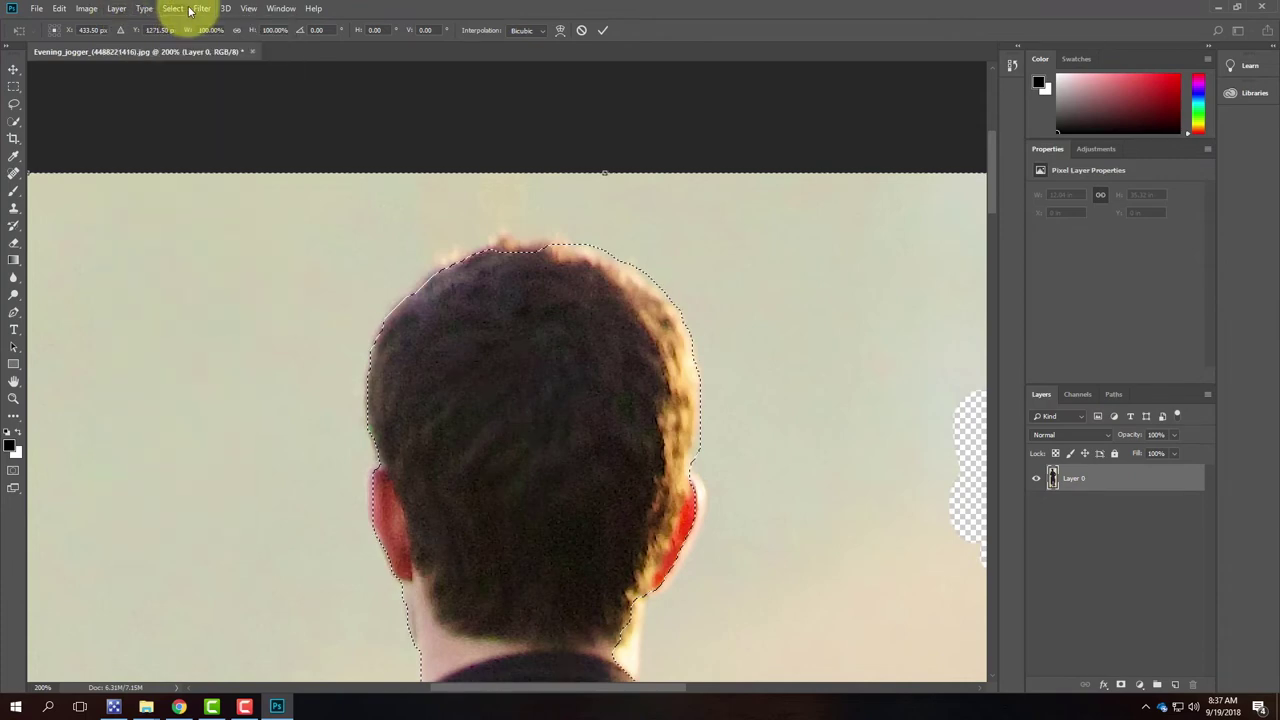
pyautogui.click(602, 30)
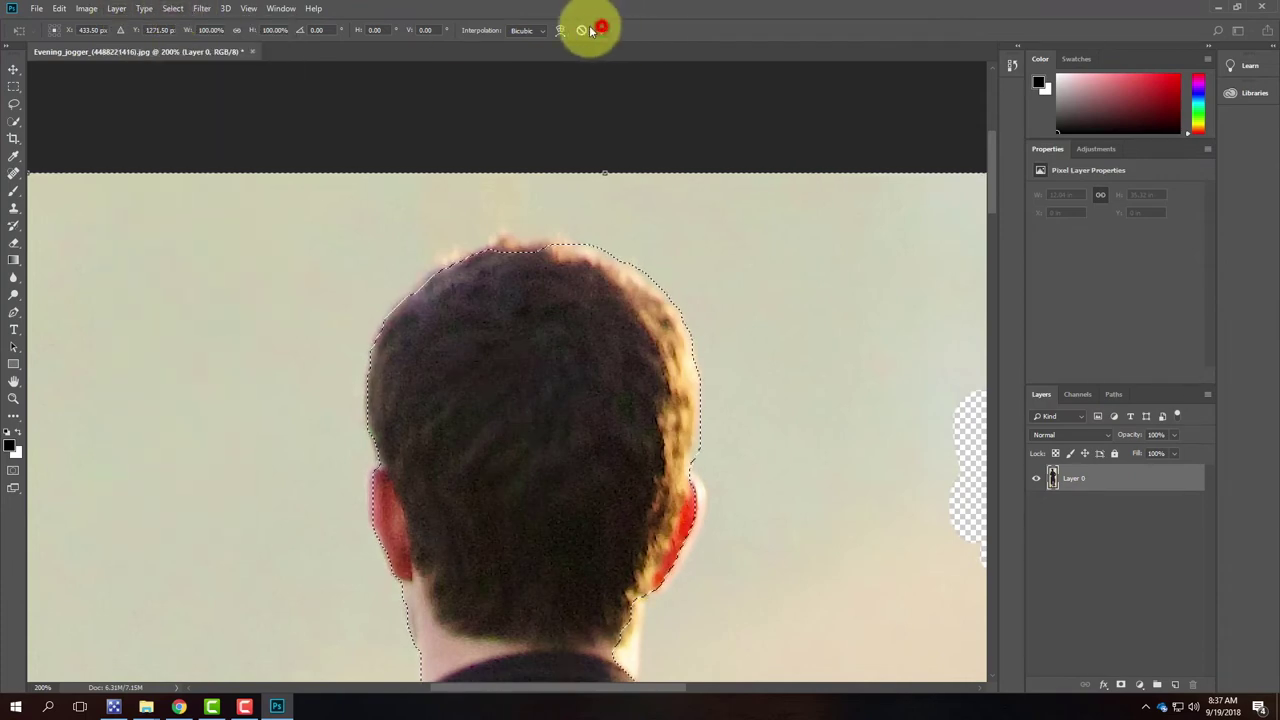
pyautogui.click(142, 9)
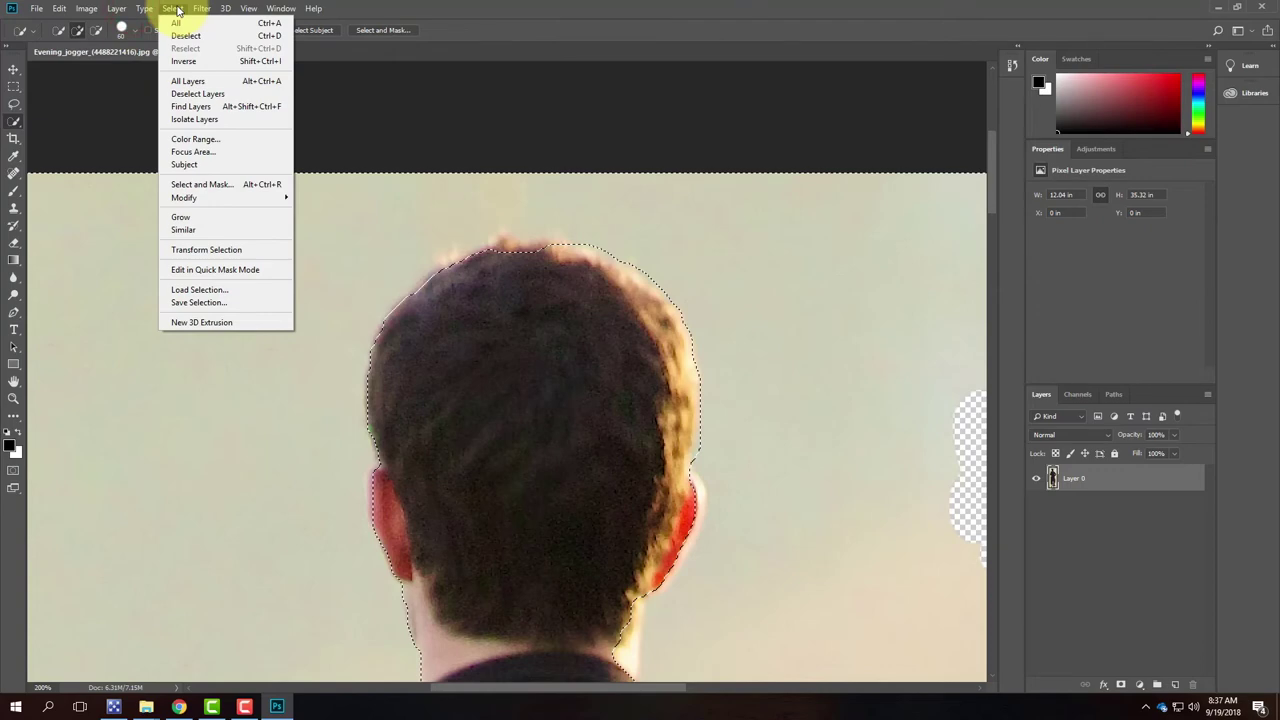
pyautogui.moveTo(205, 9)
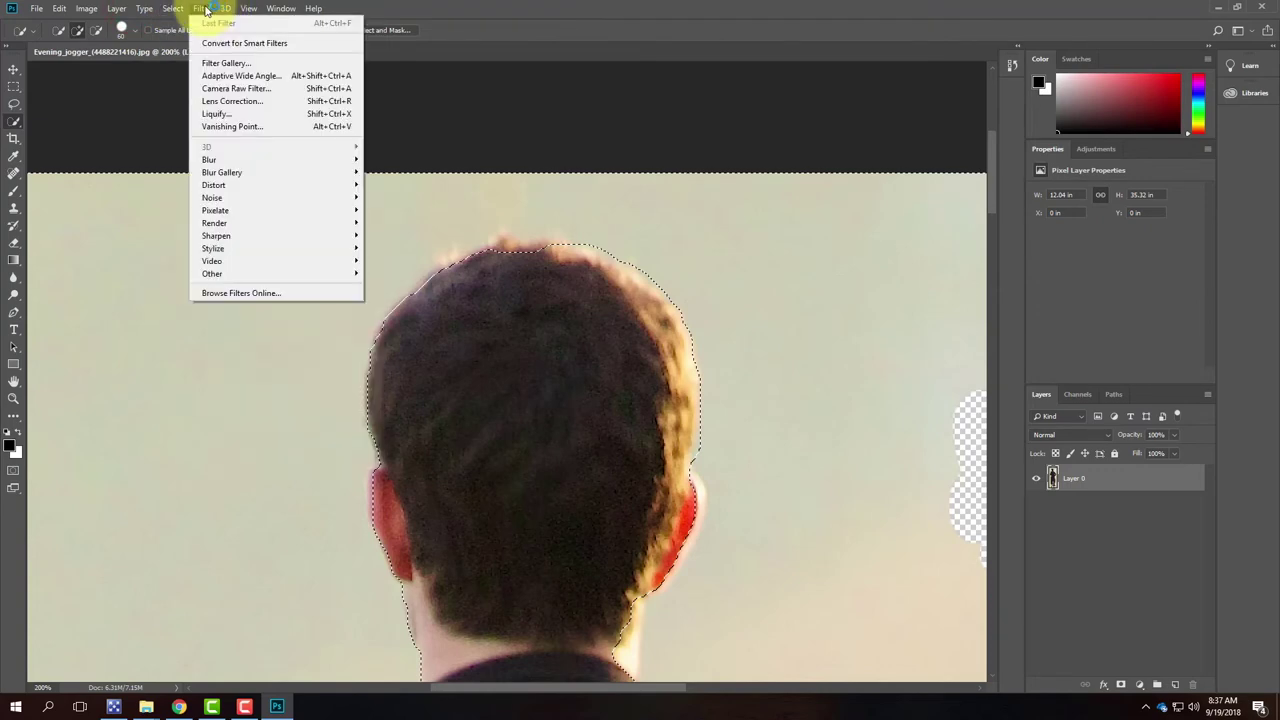
pyautogui.moveTo(313, 9)
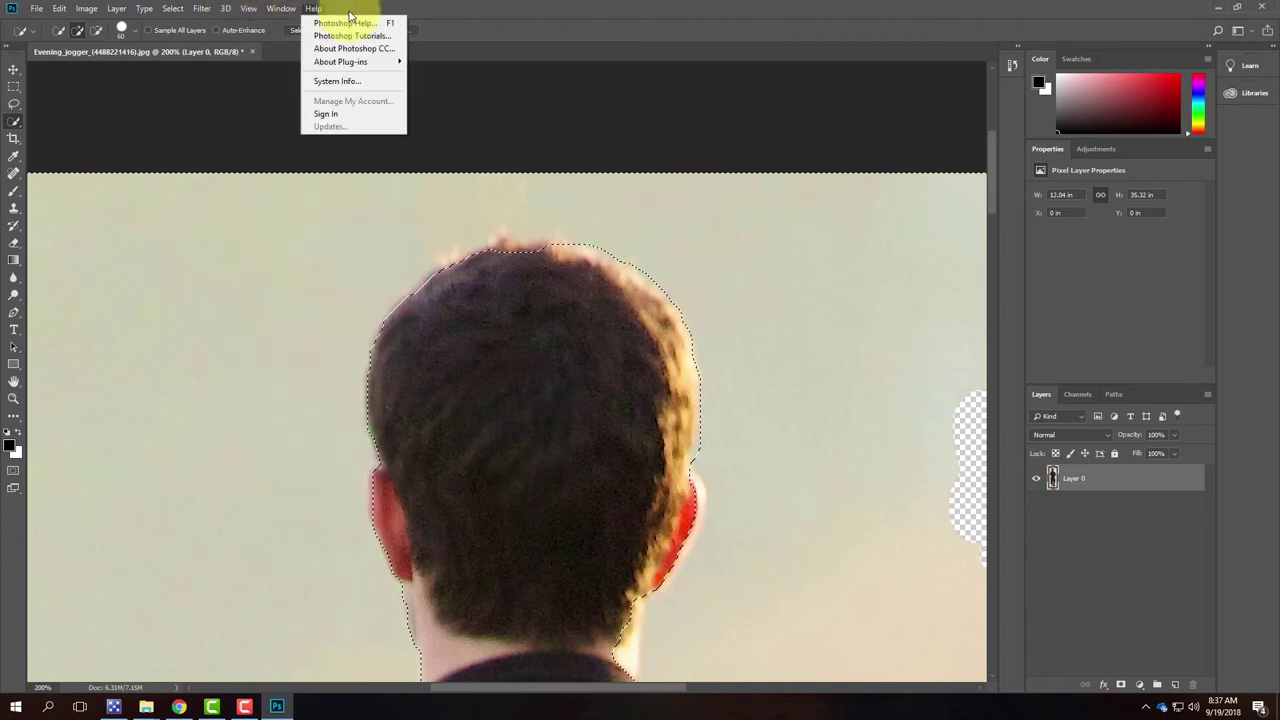
pyautogui.click(463, 9)
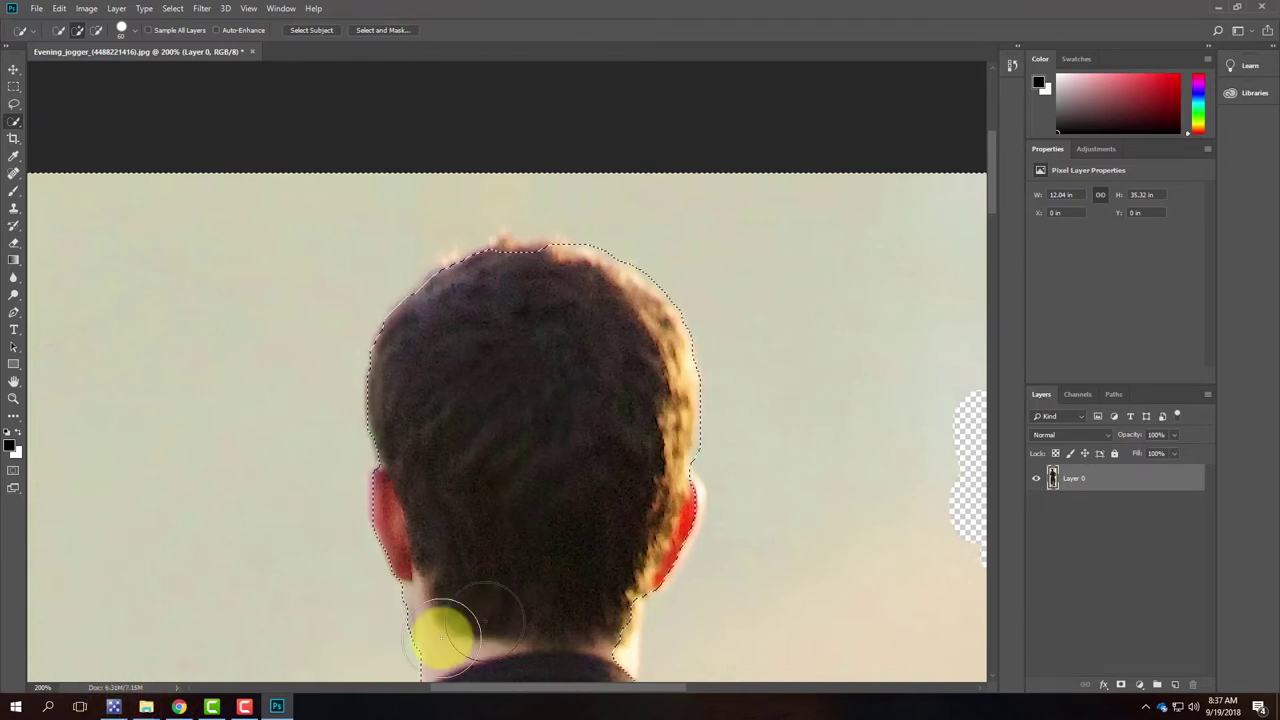
pyautogui.click(241, 708)
pyautogui.click(1216, 645)
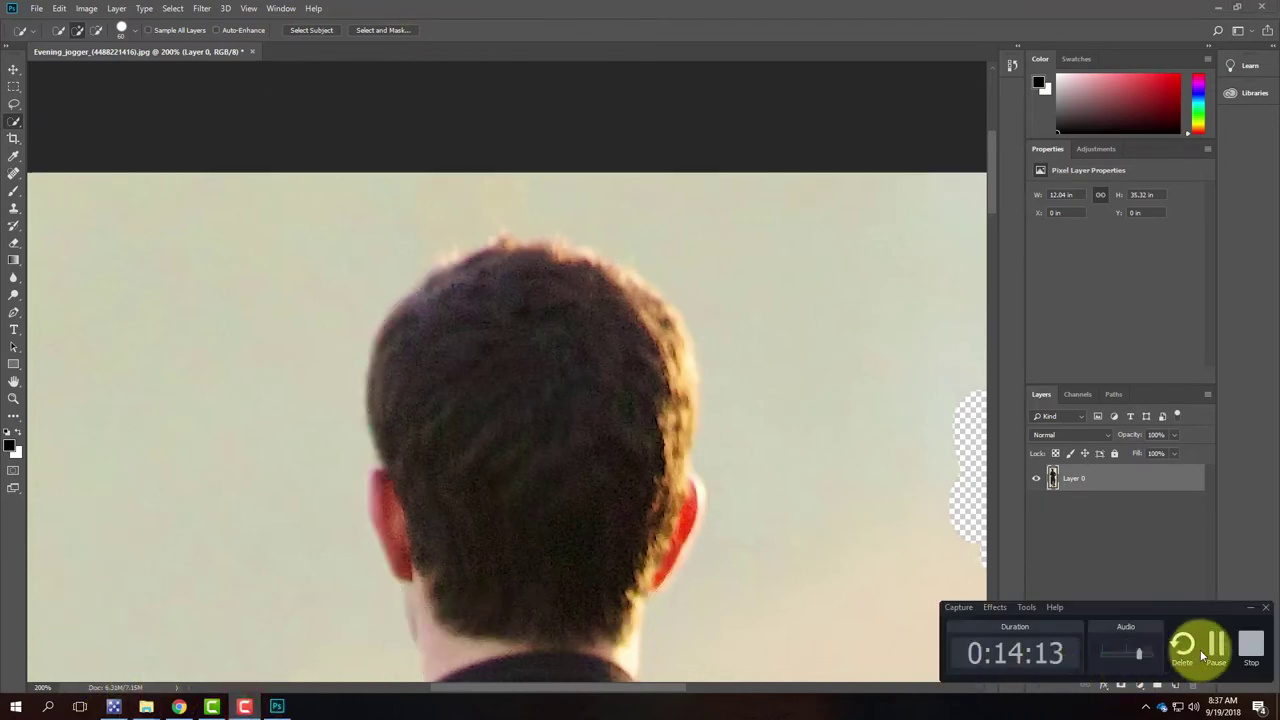
pyautogui.click(1216, 640)
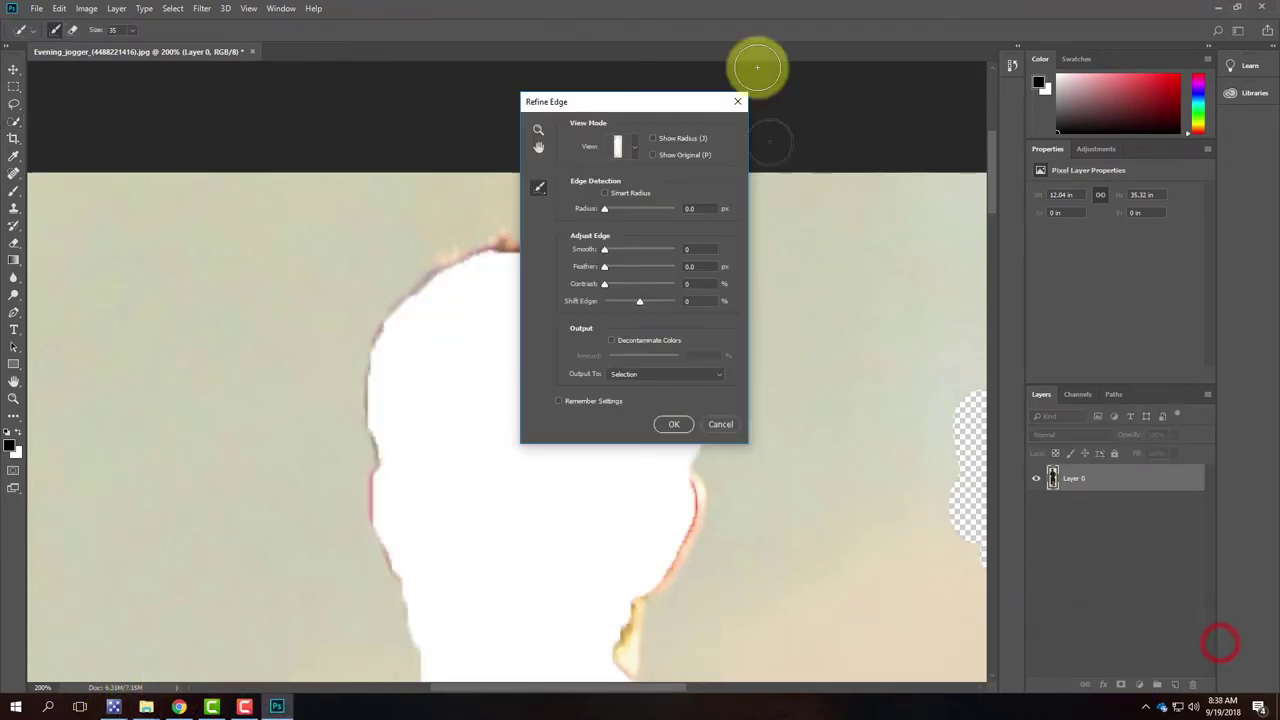
pyautogui.click(738, 101)
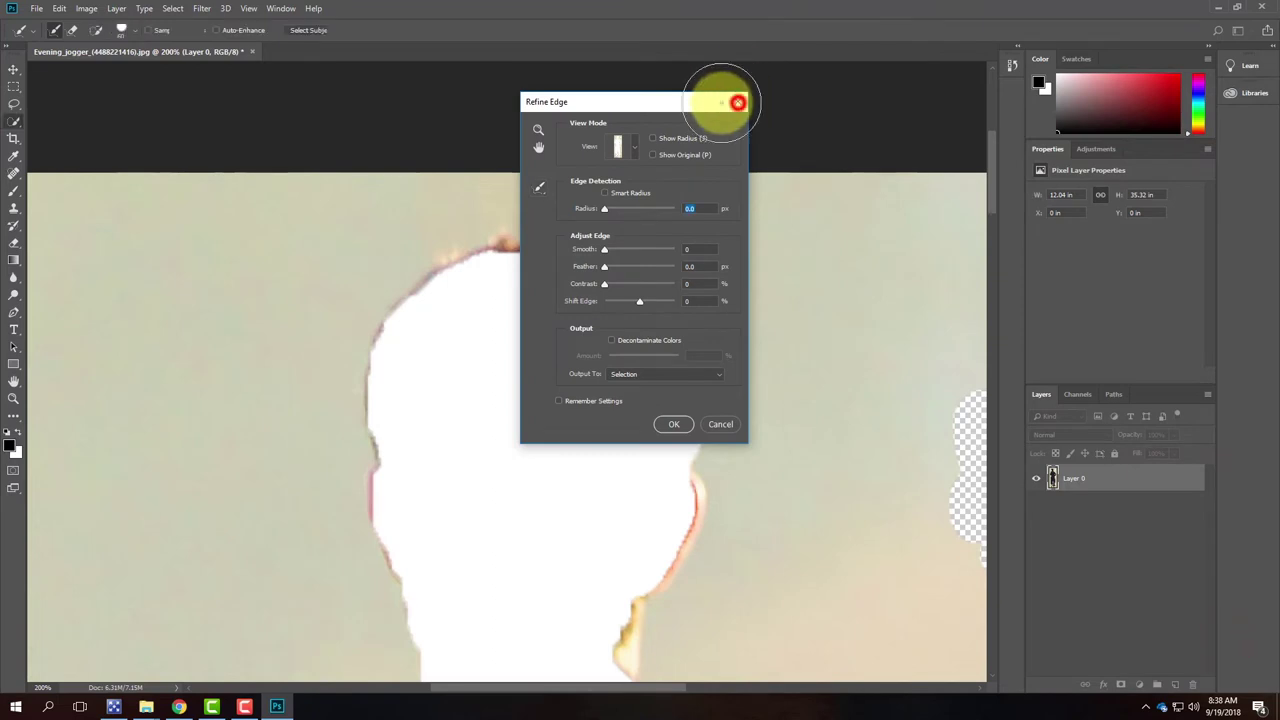
# Open Select and Mask and brush the refine edge along the hair from crown to ear
pyautogui.click(176, 9)
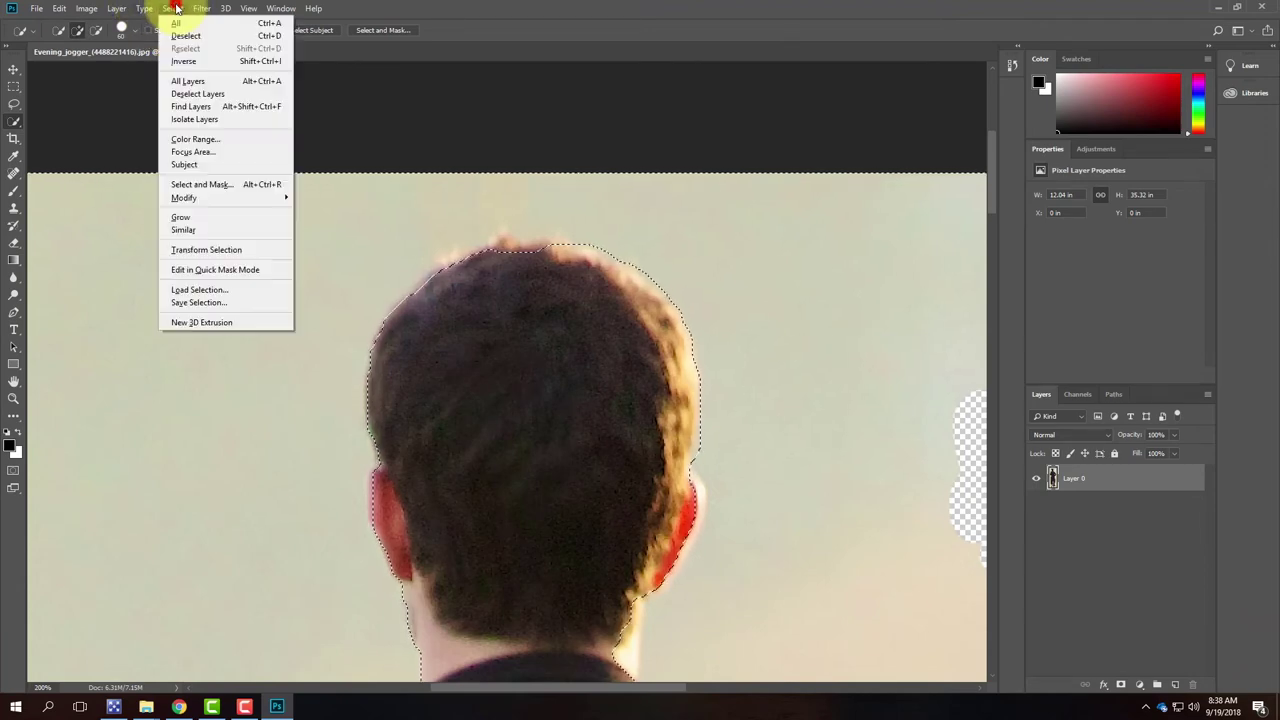
pyautogui.keyDown('shift'); pyautogui.click(218, 187); pyautogui.keyUp('shift')
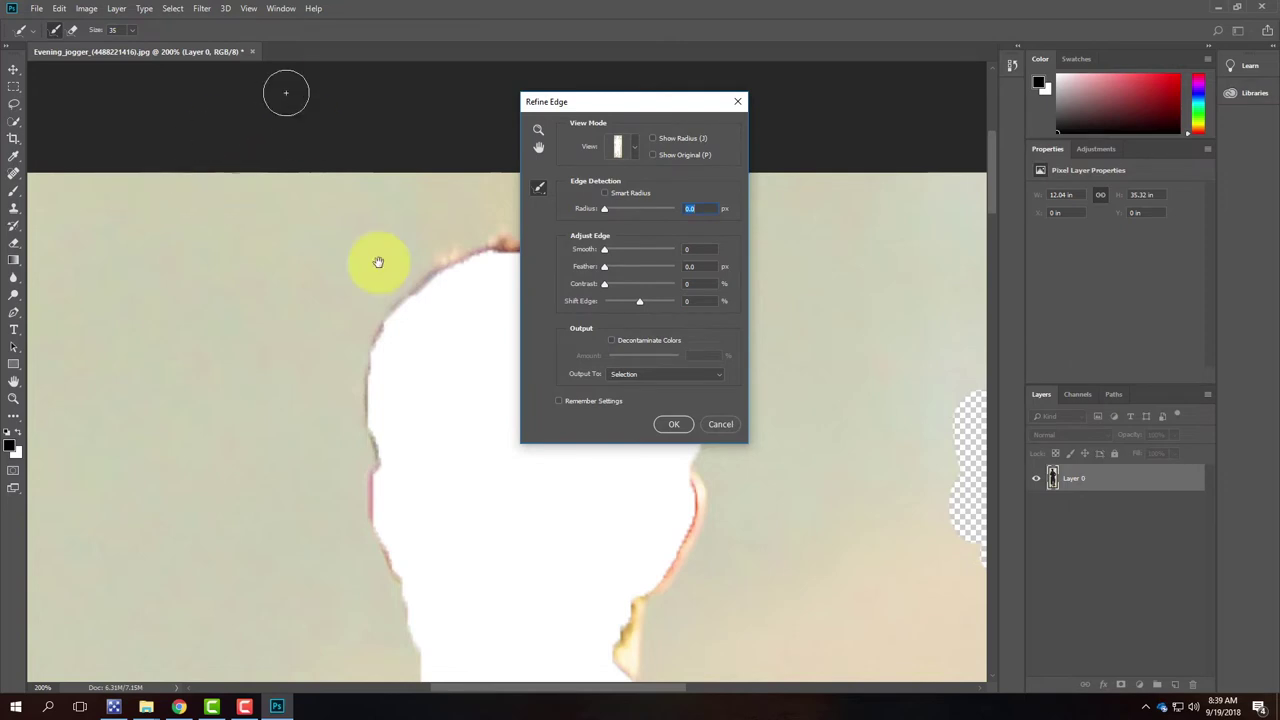
pyautogui.moveTo(462, 345); pyautogui.dragTo(269, 232)
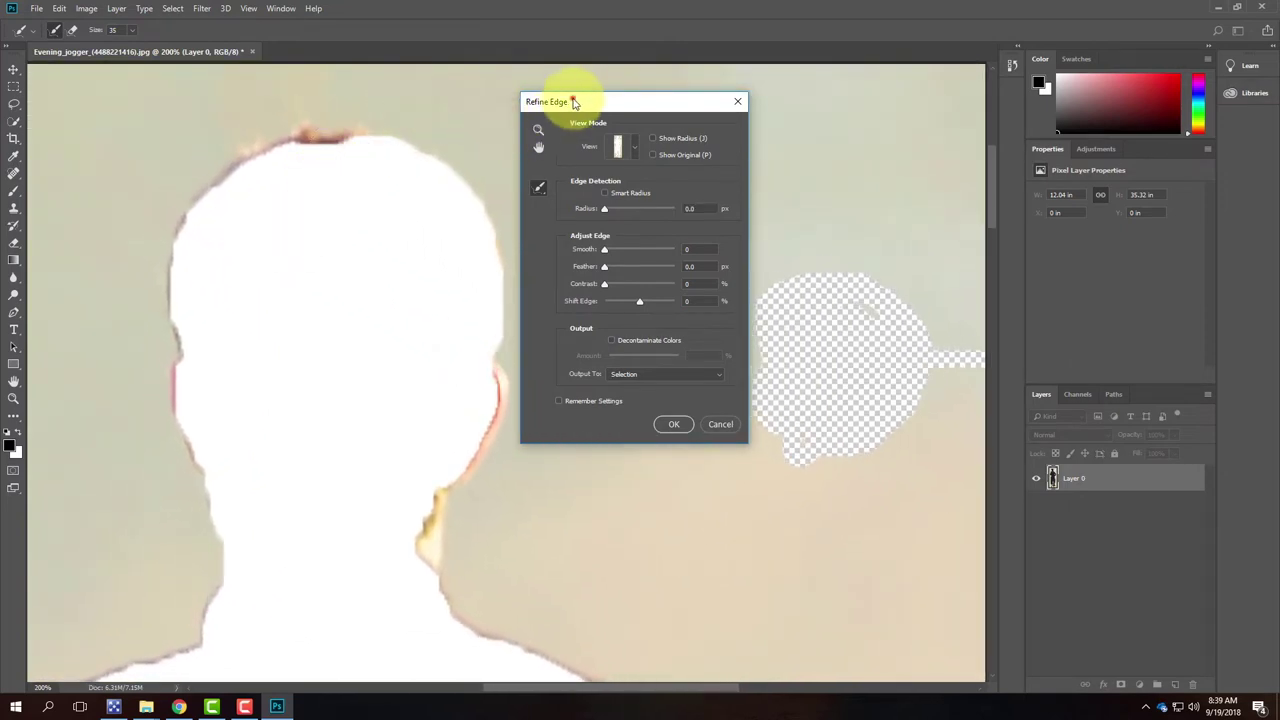
pyautogui.moveTo(571, 106); pyautogui.dragTo(656, 109)
pyautogui.moveTo(245, 183)
pyautogui.mouseDown()
pyautogui.moveTo(240, 171)
pyautogui.moveTo(309, 143)
pyautogui.moveTo(437, 209)
pyautogui.moveTo(478, 395)
pyautogui.mouseUp()
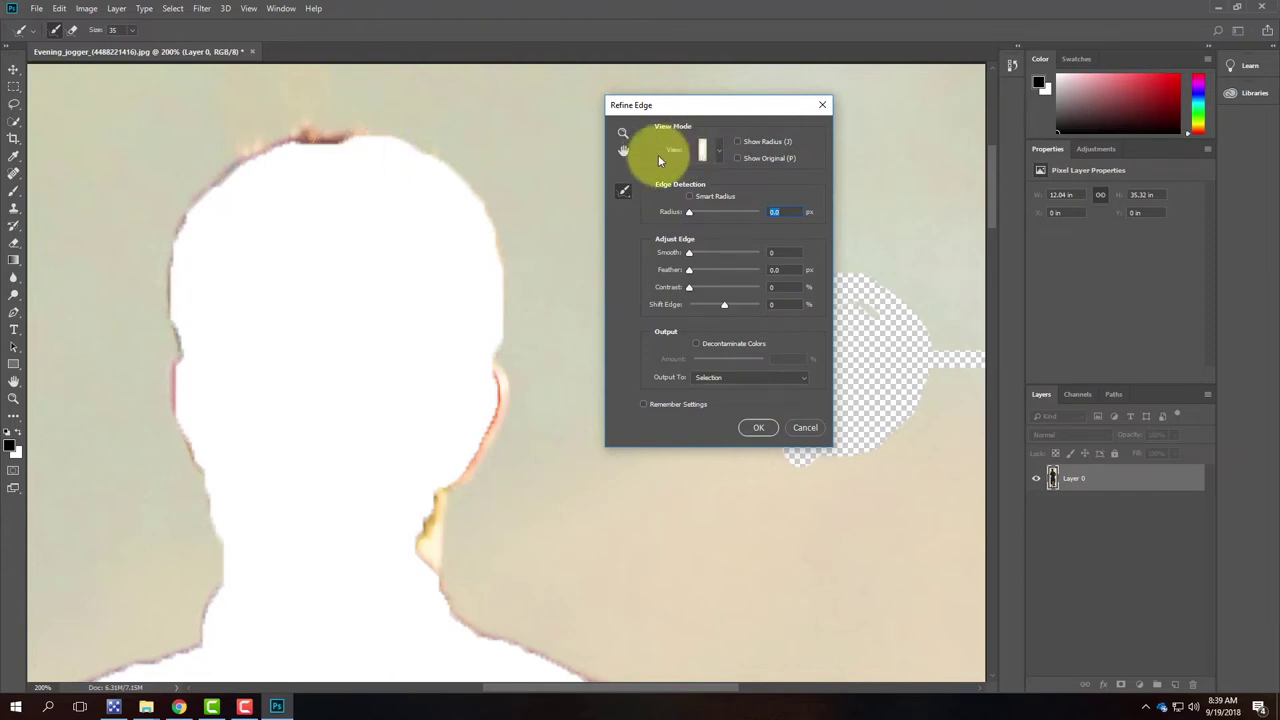
# Compare Overlay, Marching Ants, On White, Black & White and Reveal Layer views, ending on On Black
pyautogui.click(721, 150)
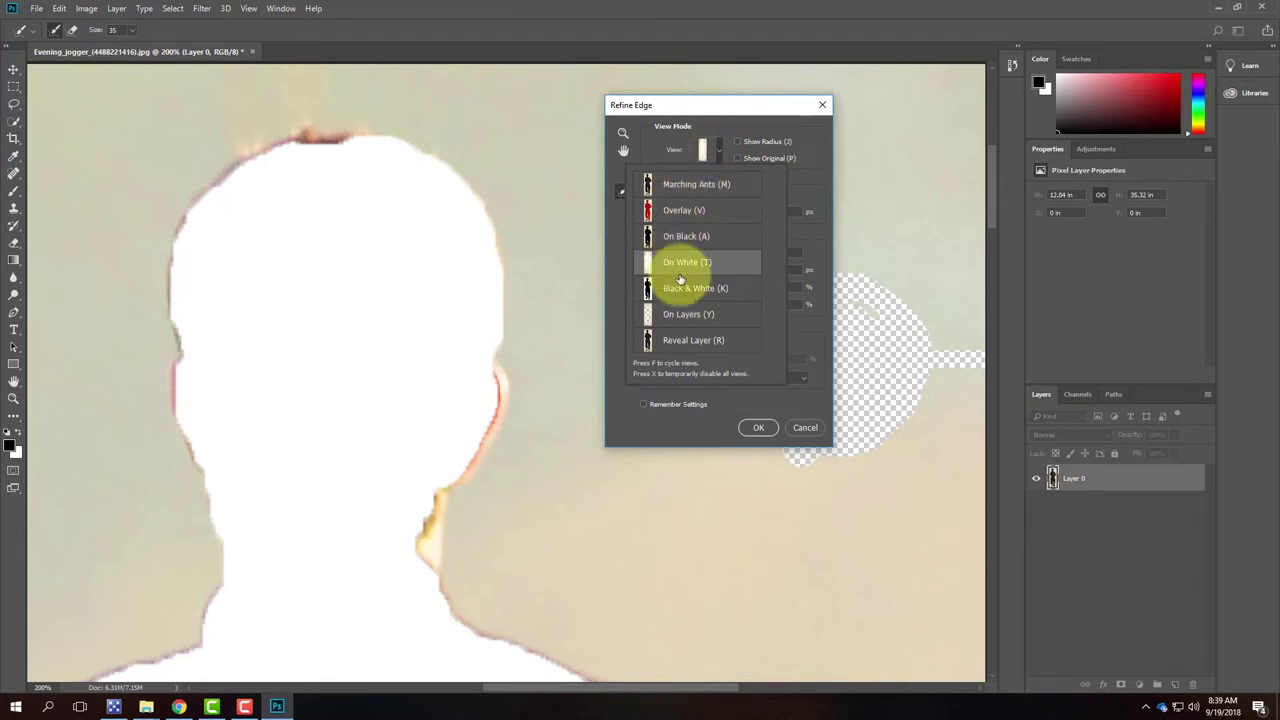
pyautogui.click(685, 211)
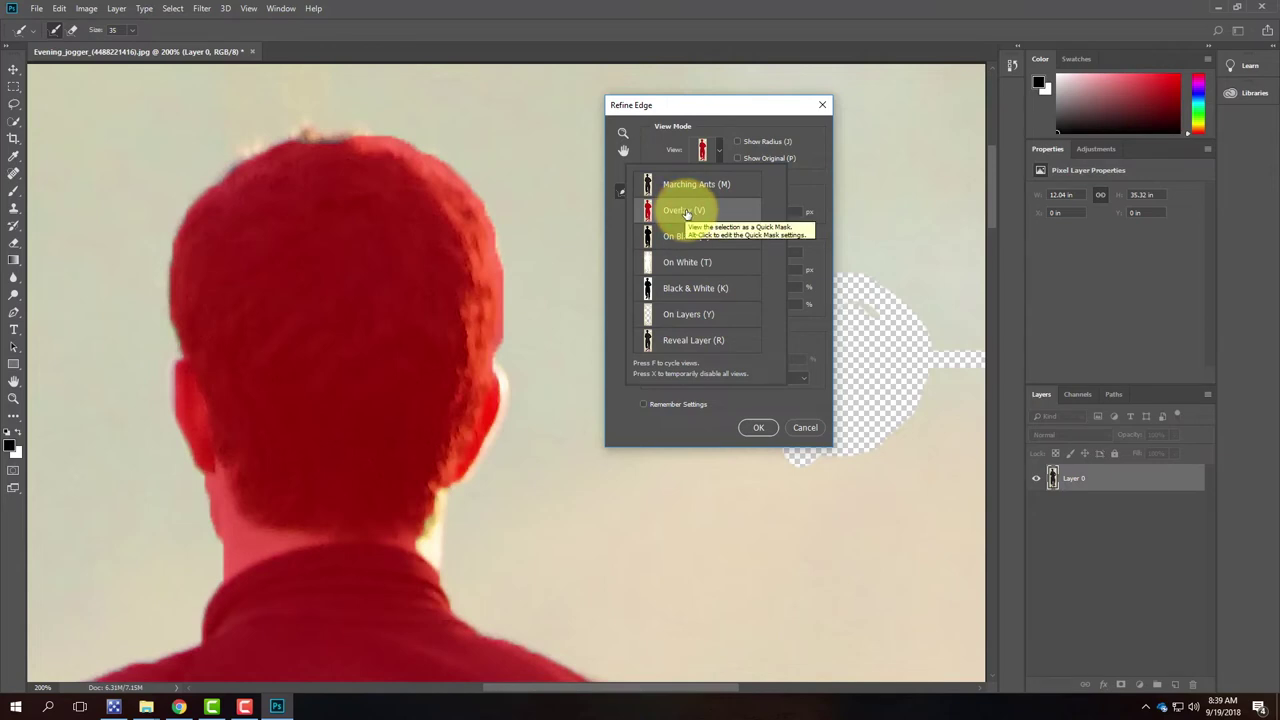
pyautogui.click(688, 188)
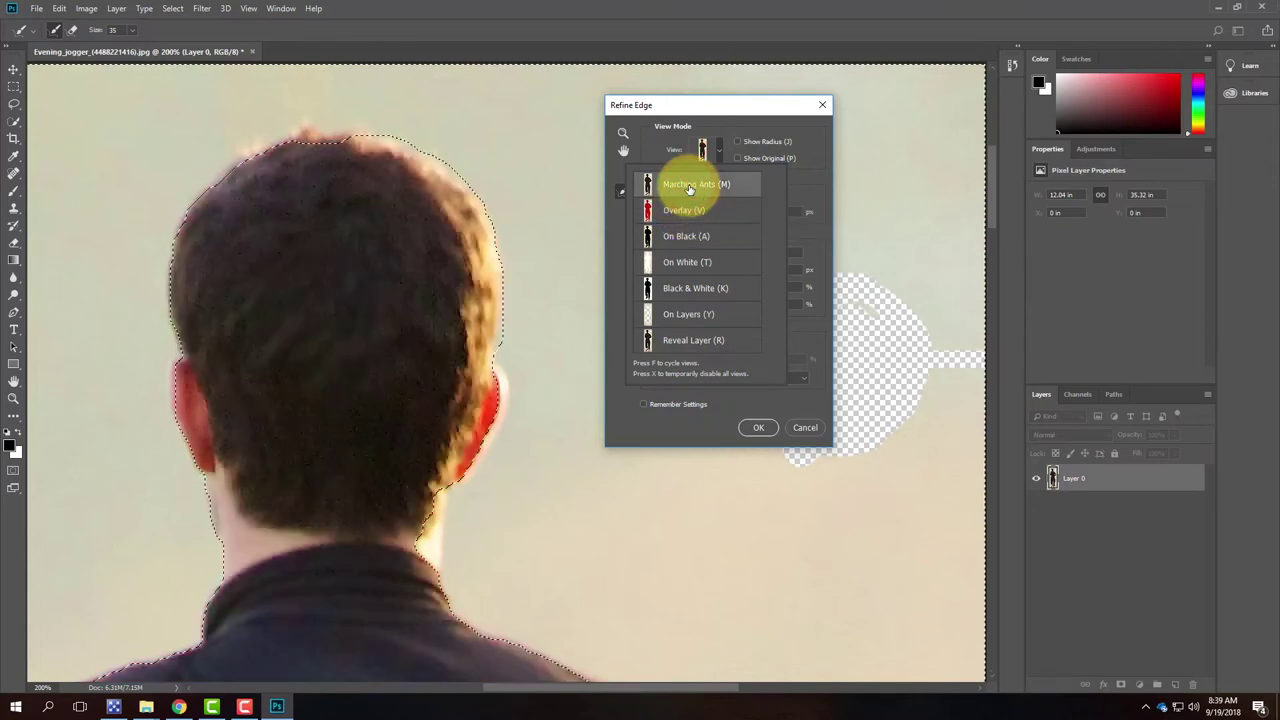
pyautogui.click(699, 238)
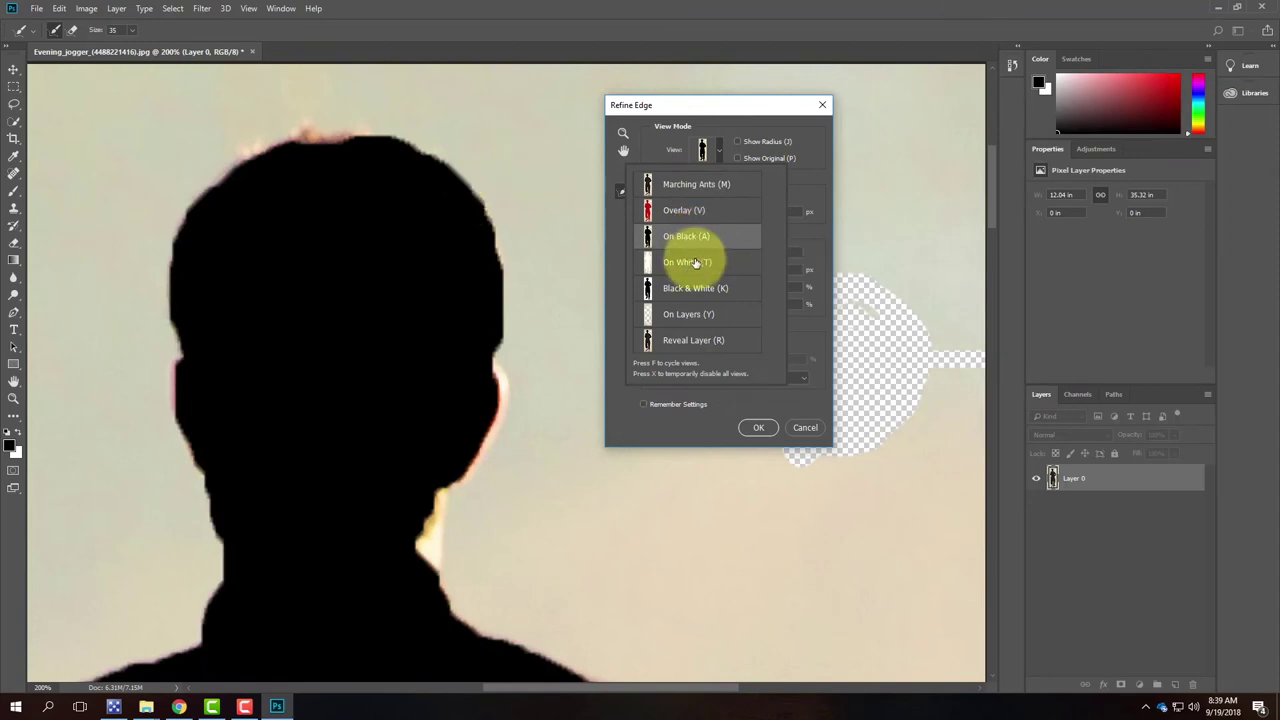
pyautogui.click(692, 261)
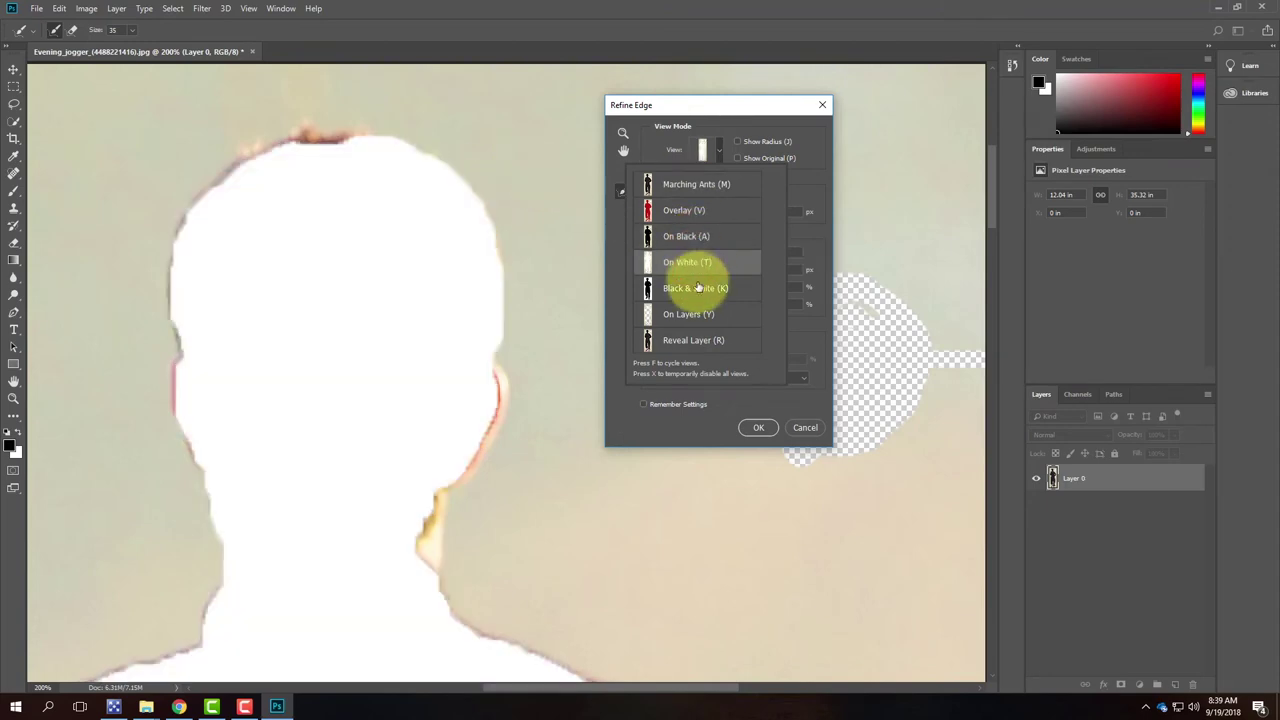
pyautogui.click(693, 291)
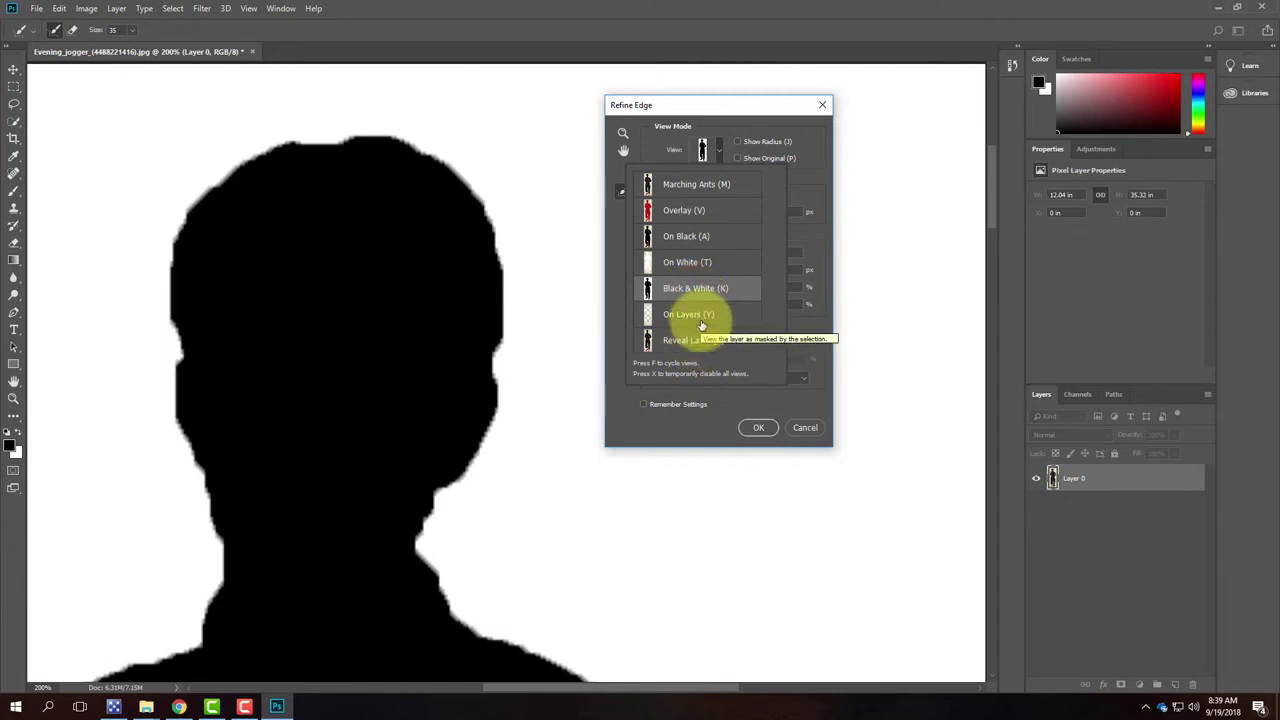
pyautogui.click(698, 341)
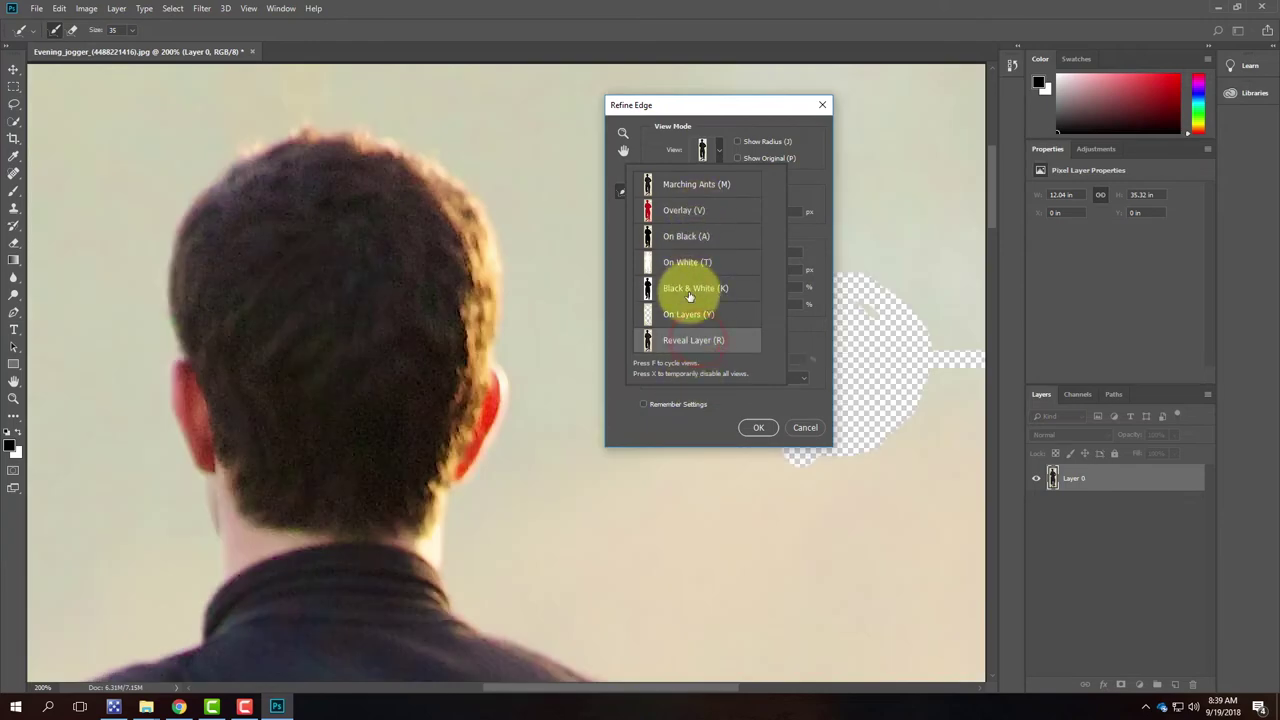
pyautogui.click(690, 240)
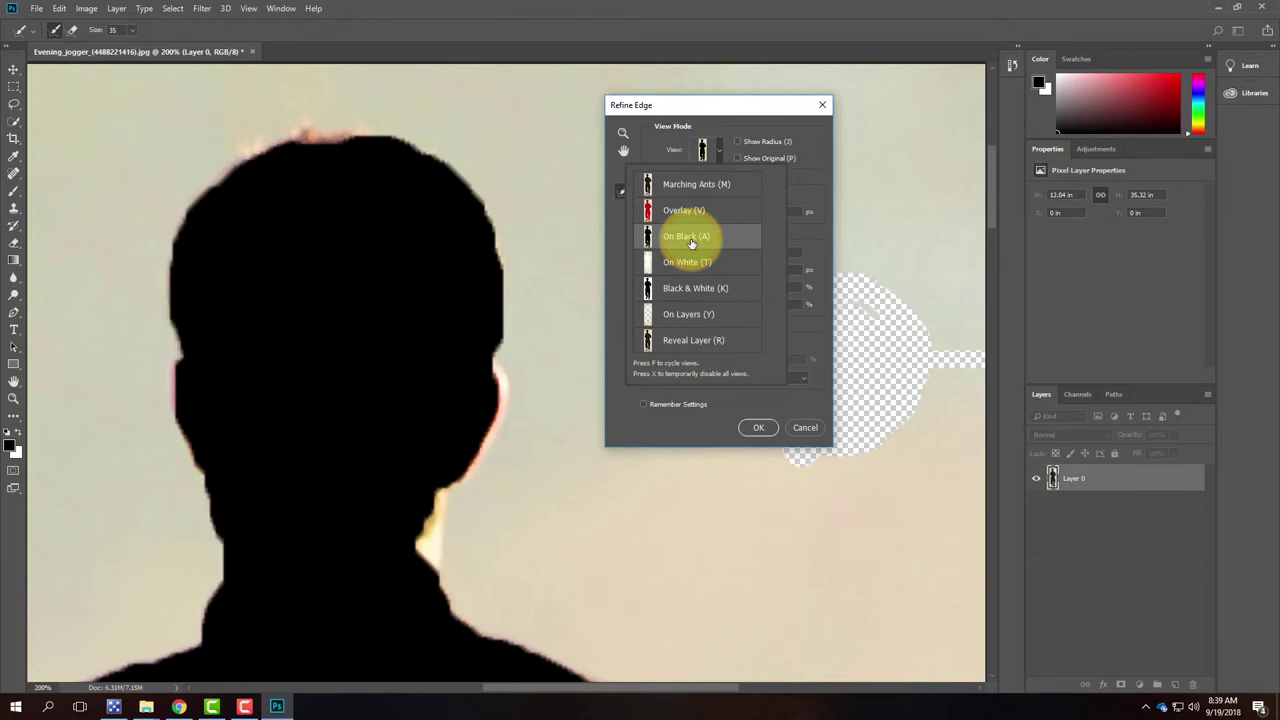
pyautogui.click(725, 110)
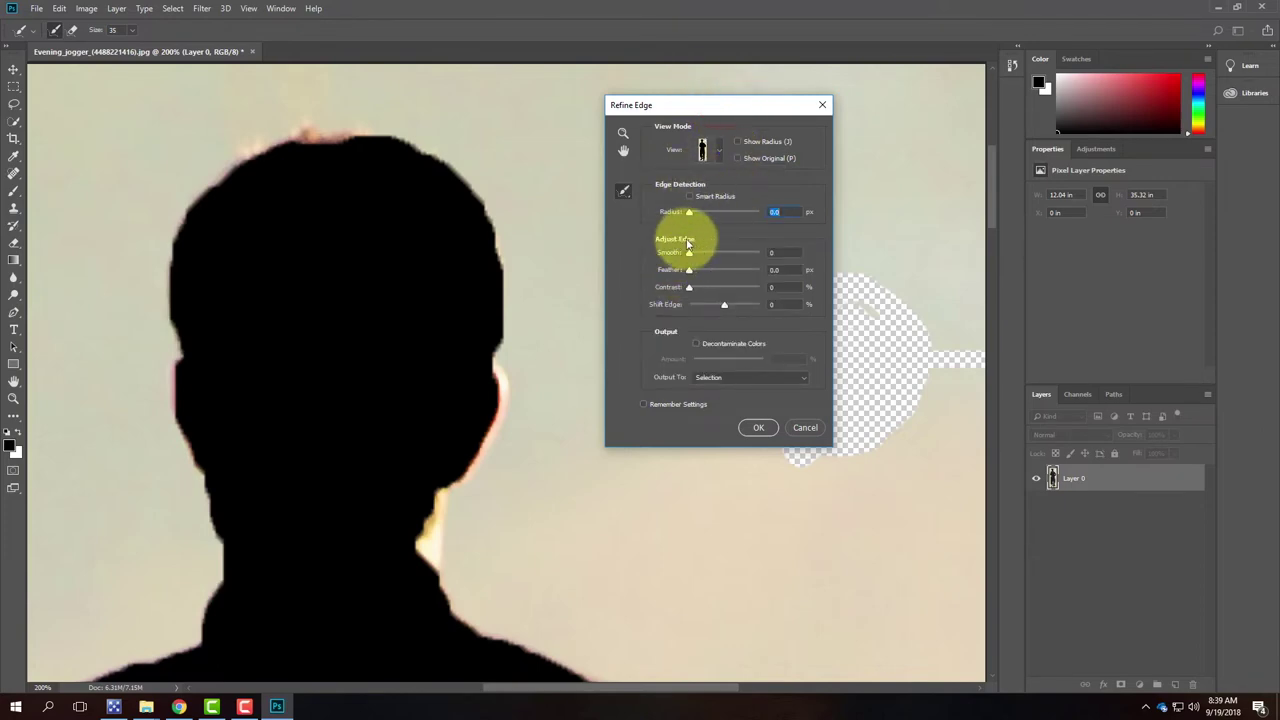
# Set Smooth to 3, shrink the refine brush to 20, and brush the top-left hair edge
pyautogui.click(775, 251)
pyautogui.write('3')
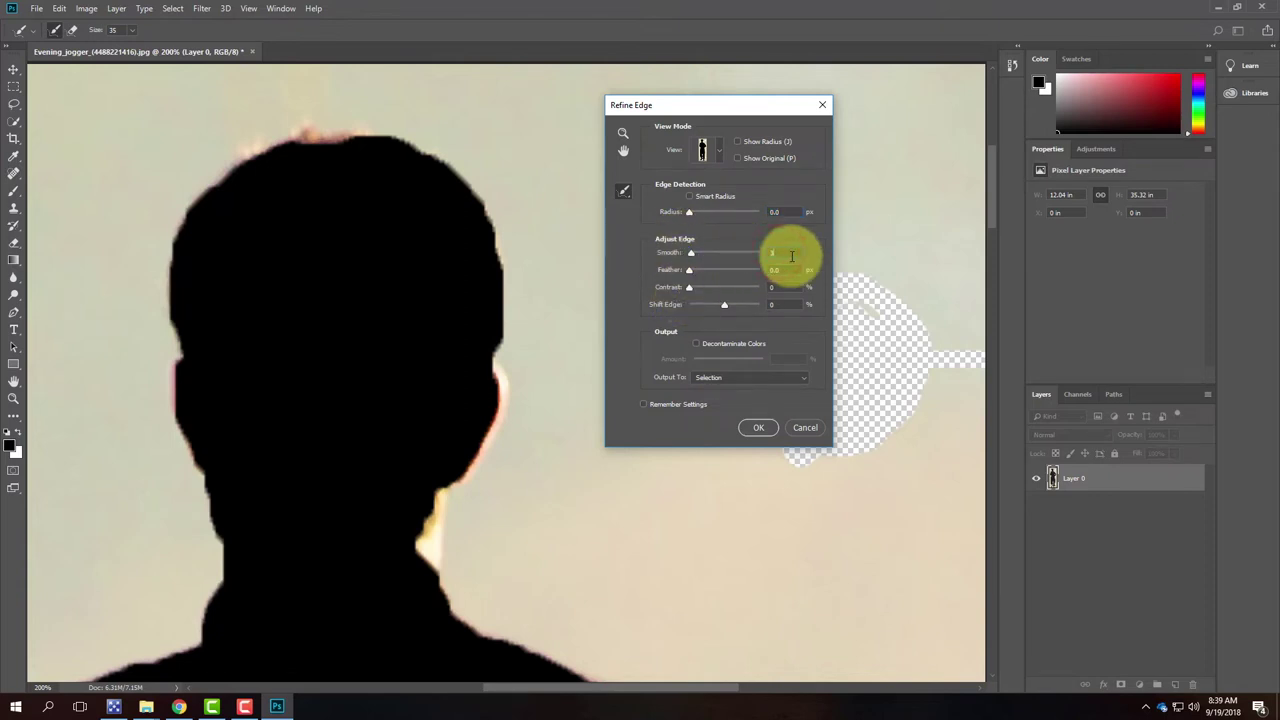
pyautogui.click(788, 269)
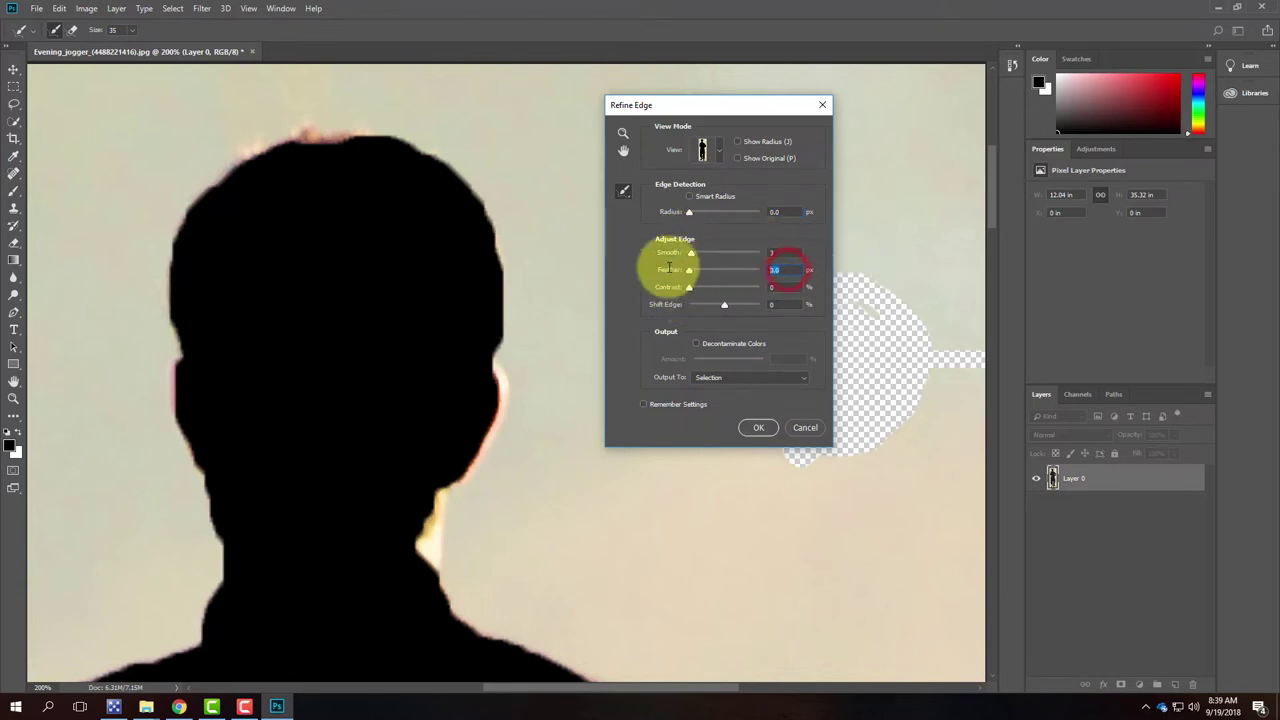
pyautogui.click(778, 252)
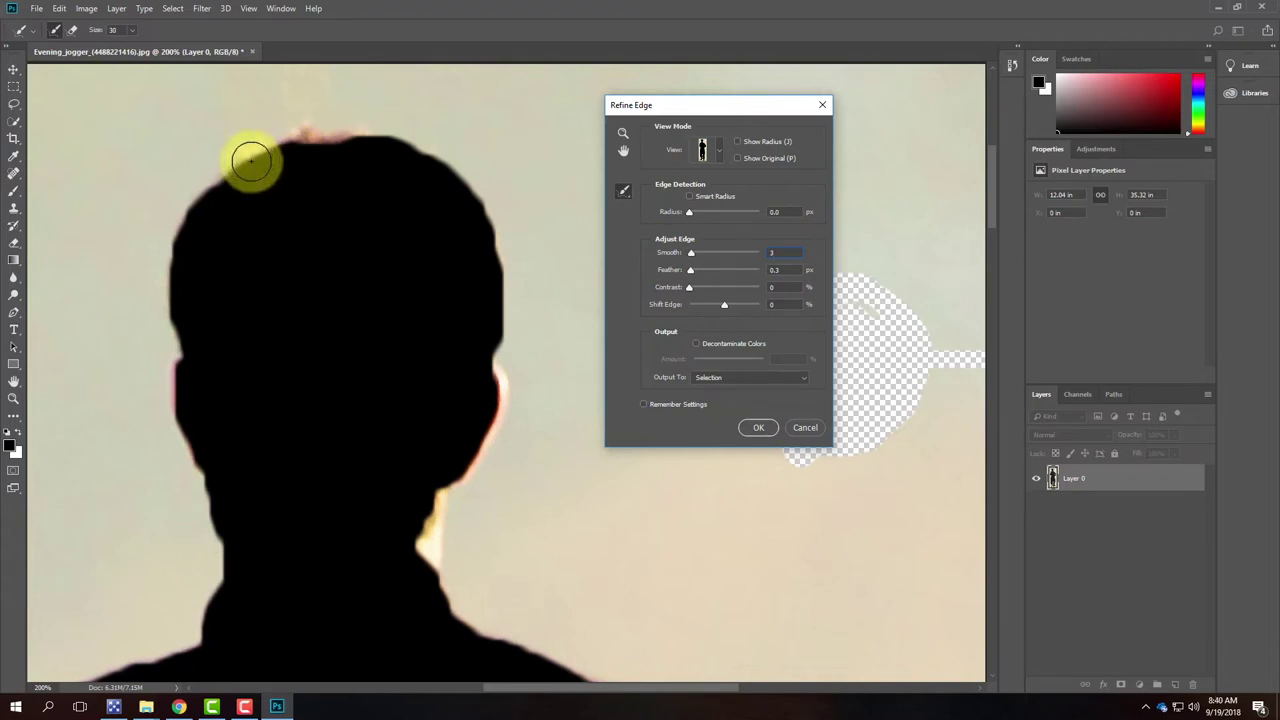
pyautogui.press('[')
pyautogui.moveTo(250, 158)
pyautogui.mouseDown()
pyautogui.moveTo(380, 133)
pyautogui.moveTo(416, 169)
pyautogui.moveTo(308, 154)
pyautogui.moveTo(369, 145)
pyautogui.moveTo(312, 132)
pyautogui.moveTo(241, 155)
pyautogui.moveTo(228, 175)
pyautogui.moveTo(311, 130)
pyautogui.moveTo(382, 133)
pyautogui.moveTo(299, 130)
pyautogui.moveTo(259, 146)
pyautogui.moveTo(192, 207)
pyautogui.moveTo(163, 304)
pyautogui.moveTo(166, 428)
pyautogui.mouseUp()
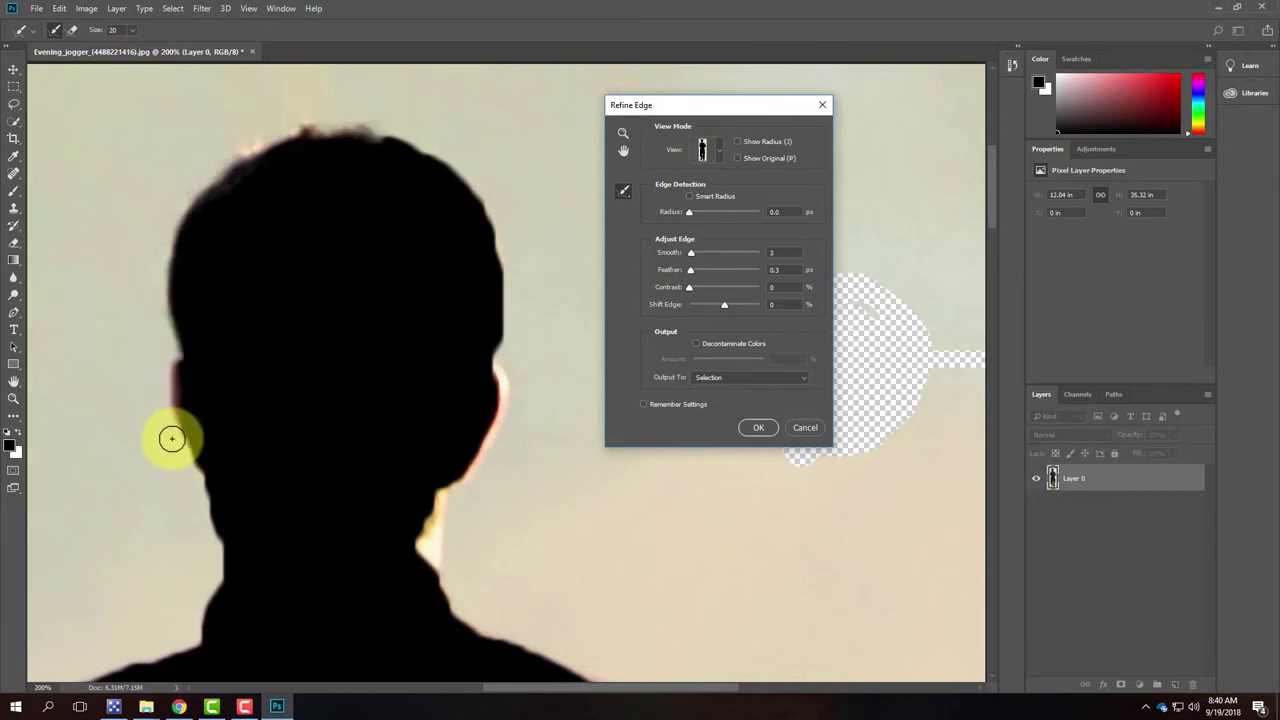
# Refine the edge along the neck, ear and collar to clean the yellow fringe
pyautogui.click(175, 451)
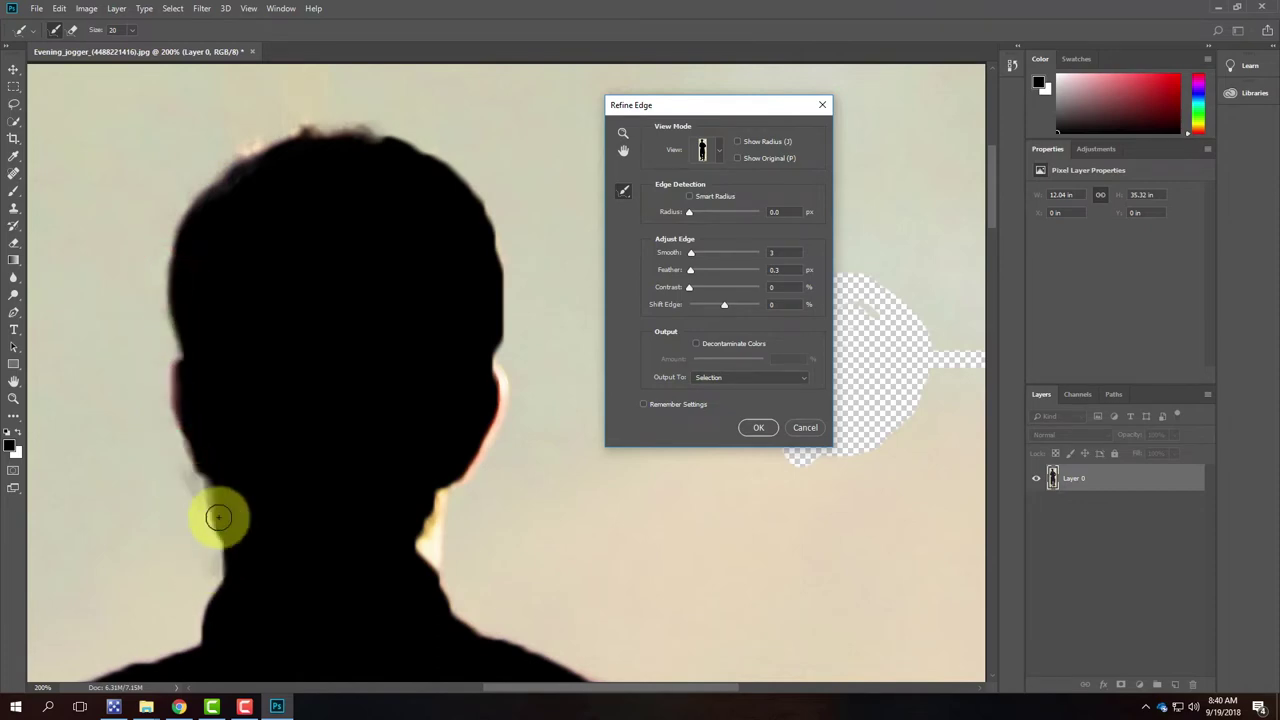
pyautogui.click(427, 543)
pyautogui.moveTo(442, 513)
pyautogui.mouseDown()
pyautogui.moveTo(497, 437)
pyautogui.moveTo(517, 337)
pyautogui.moveTo(520, 300)
pyautogui.moveTo(504, 334)
pyautogui.moveTo(514, 257)
pyautogui.moveTo(477, 183)
pyautogui.moveTo(424, 133)
pyautogui.moveTo(377, 126)
pyautogui.moveTo(466, 186)
pyautogui.moveTo(493, 232)
pyautogui.moveTo(517, 354)
pyautogui.moveTo(534, 363)
pyautogui.mouseUp()
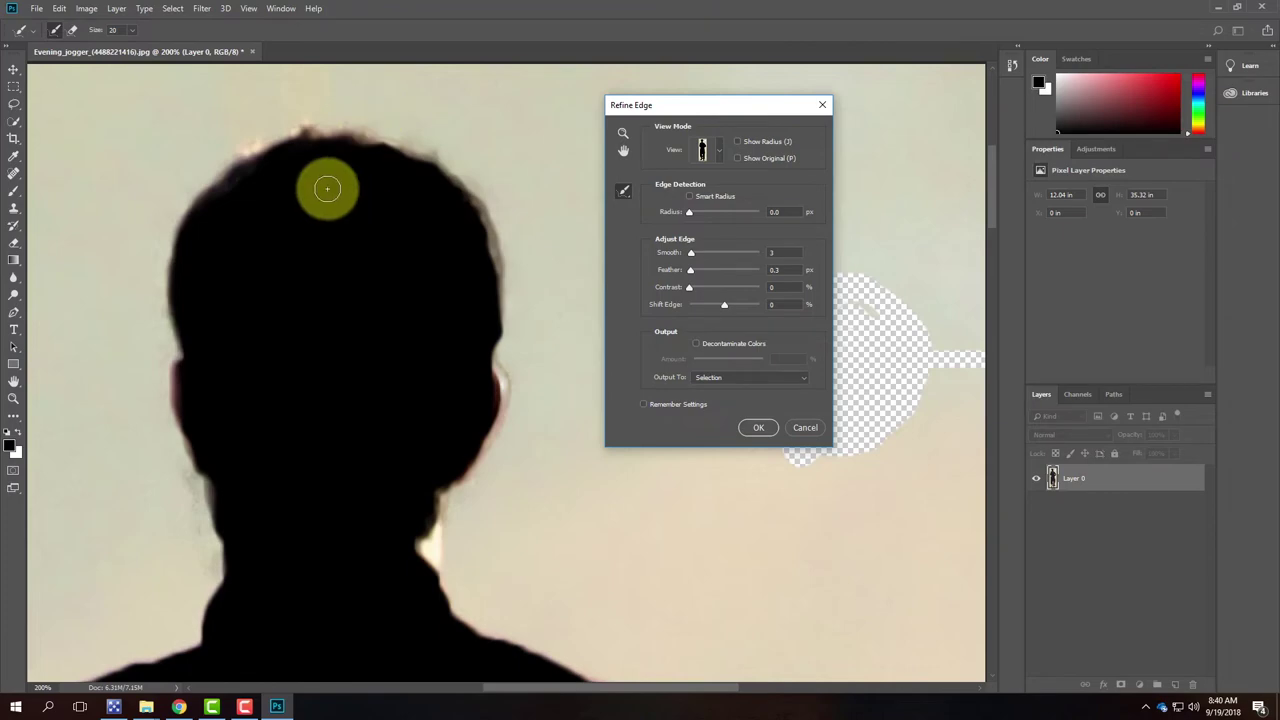
pyautogui.click(469, 357)
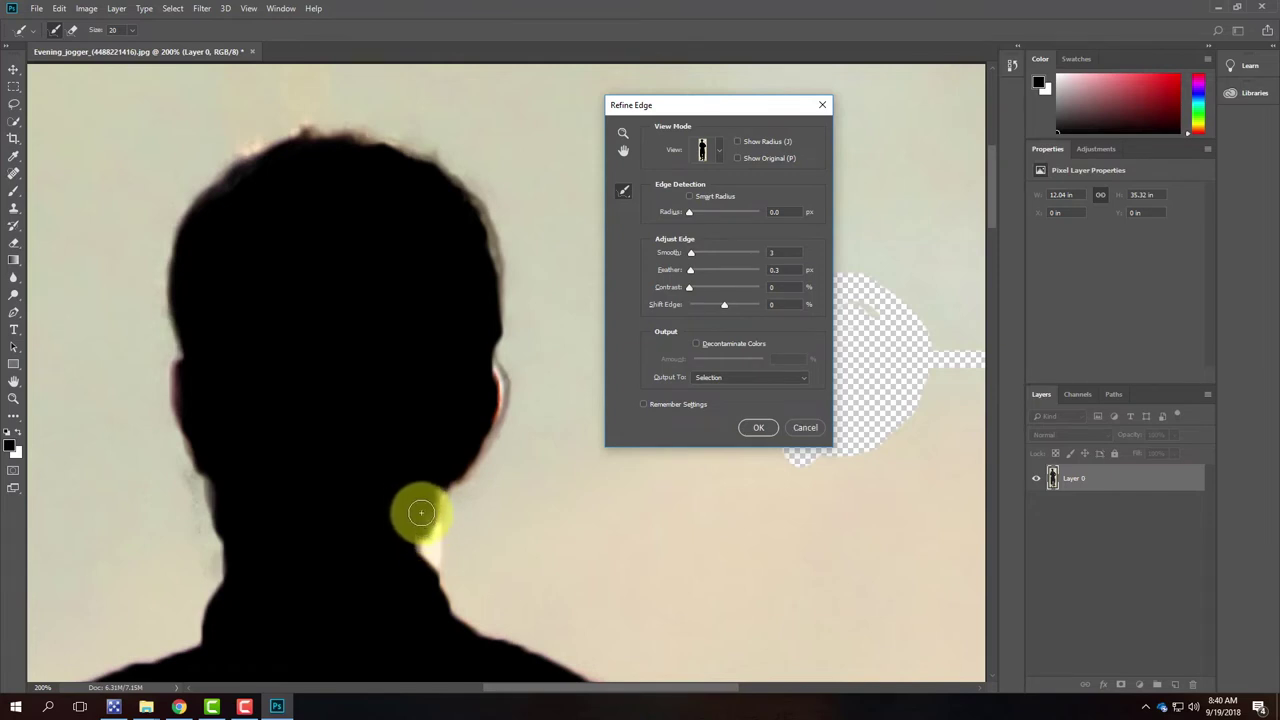
pyautogui.click(431, 491)
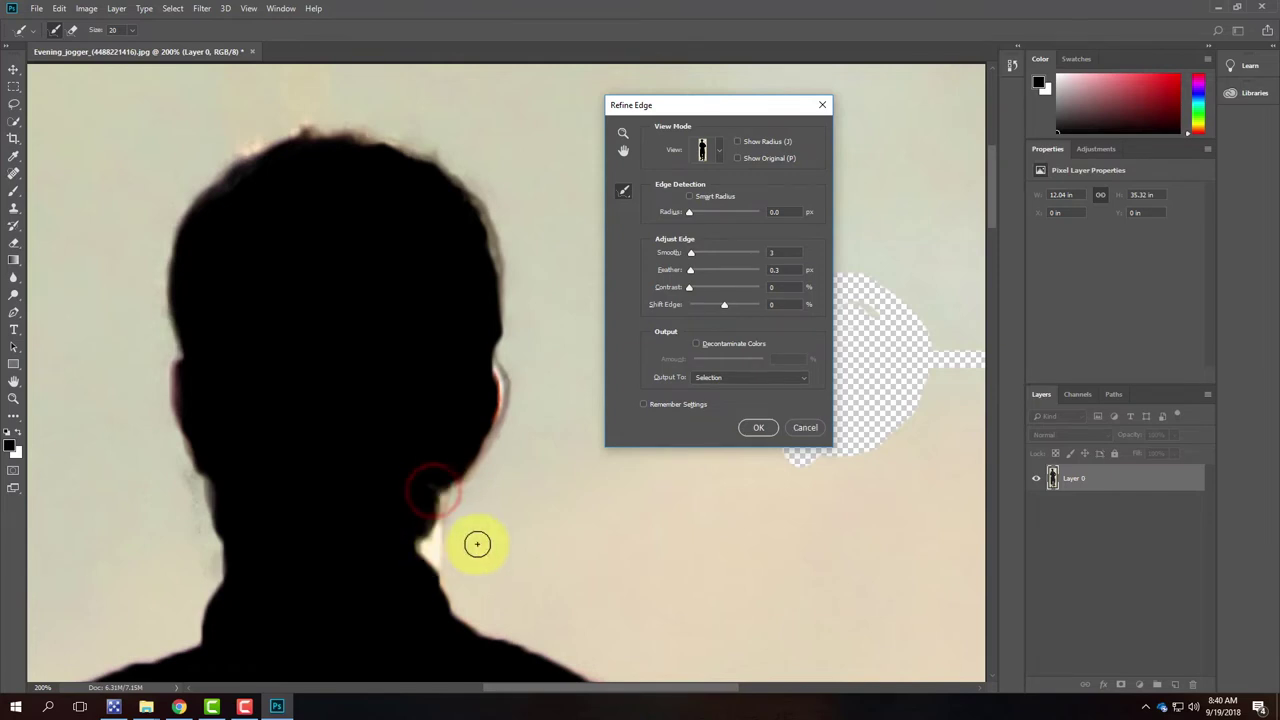
pyautogui.moveTo(423, 533); pyautogui.dragTo(434, 571)
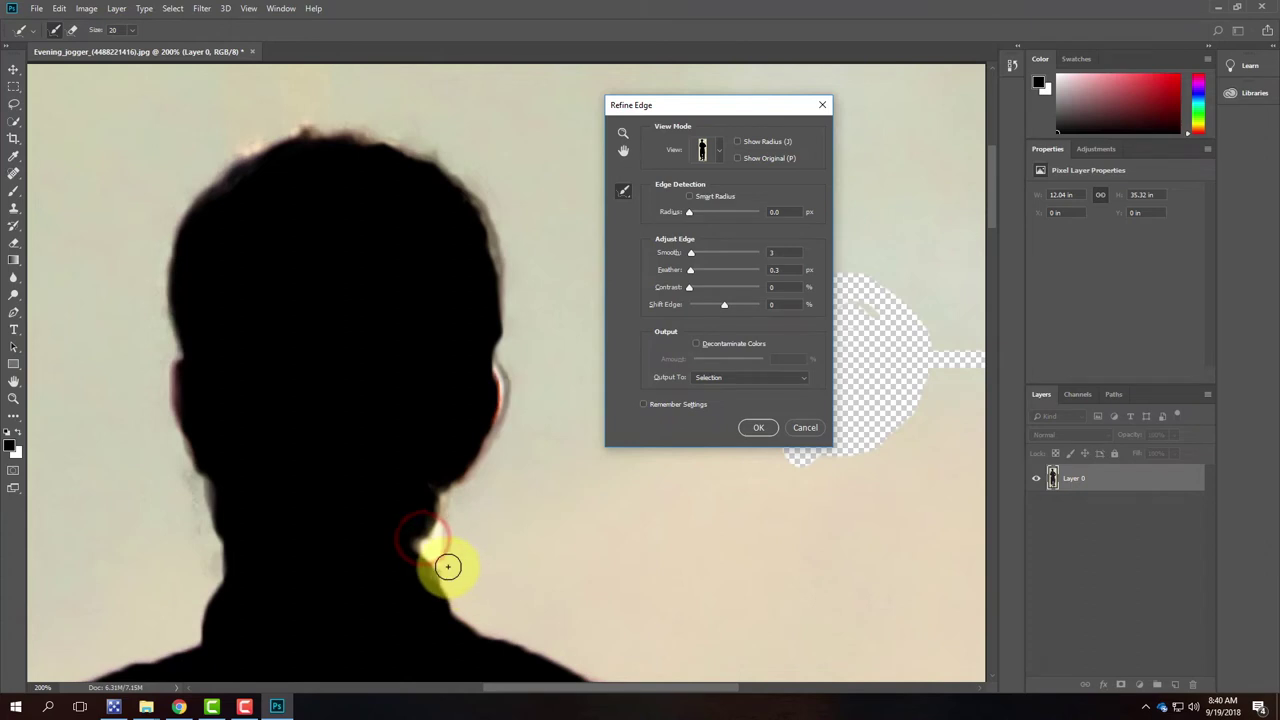
# Refine the shoulder silhouette and scroll through the arm outline to inspect it
pyautogui.scroll(-5, 538, 502)
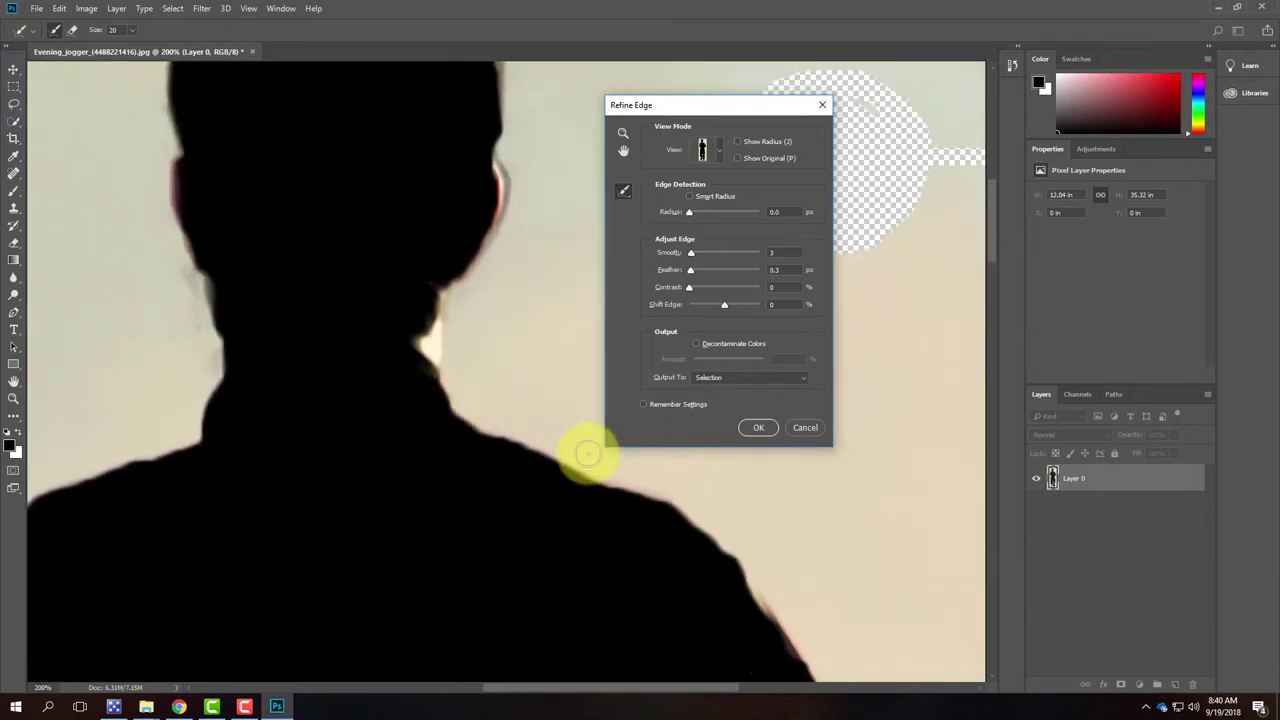
pyautogui.scroll(-3, 788, 614)
pyautogui.moveTo(910, 550)
pyautogui.mouseDown()
pyautogui.moveTo(563, 511)
pyautogui.moveTo(443, 414)
pyautogui.mouseUp()
pyautogui.moveTo(279, 269)
pyautogui.mouseDown()
pyautogui.moveTo(369, 393)
pyautogui.moveTo(444, 559)
pyautogui.moveTo(467, 577)
pyautogui.moveTo(372, 433)
pyautogui.mouseUp()
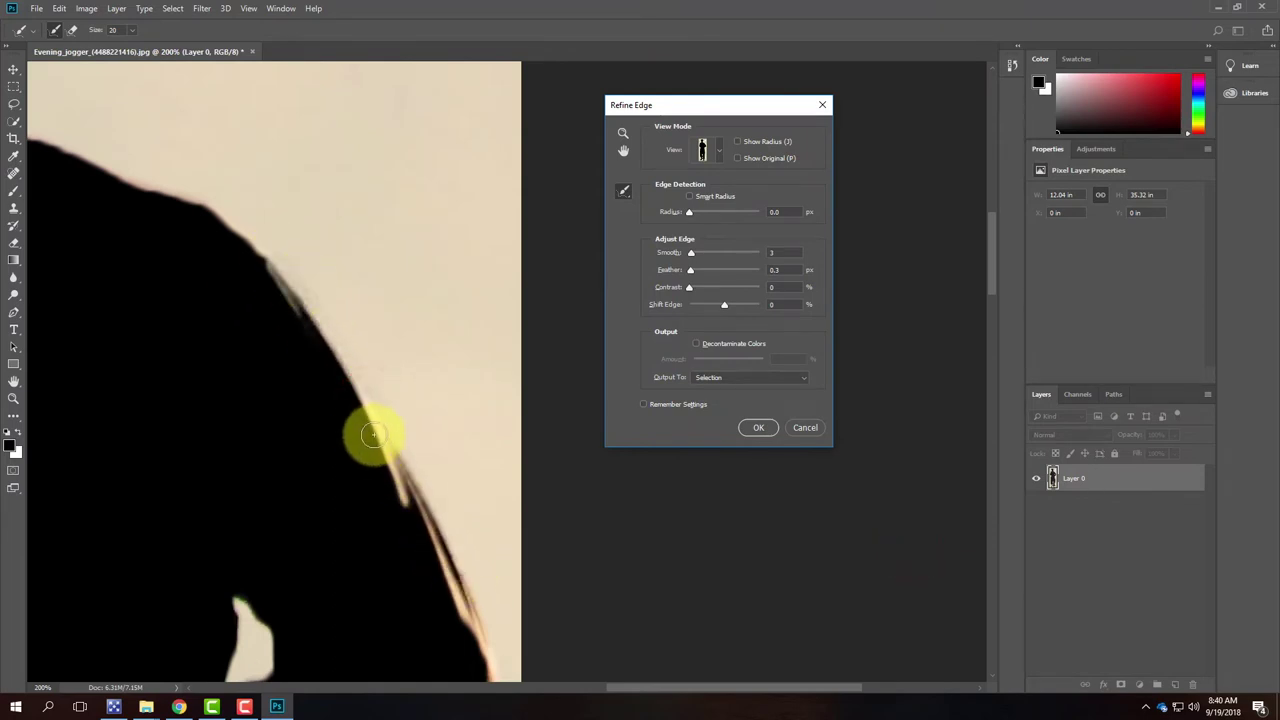
pyautogui.scroll(-5, 466, 383)
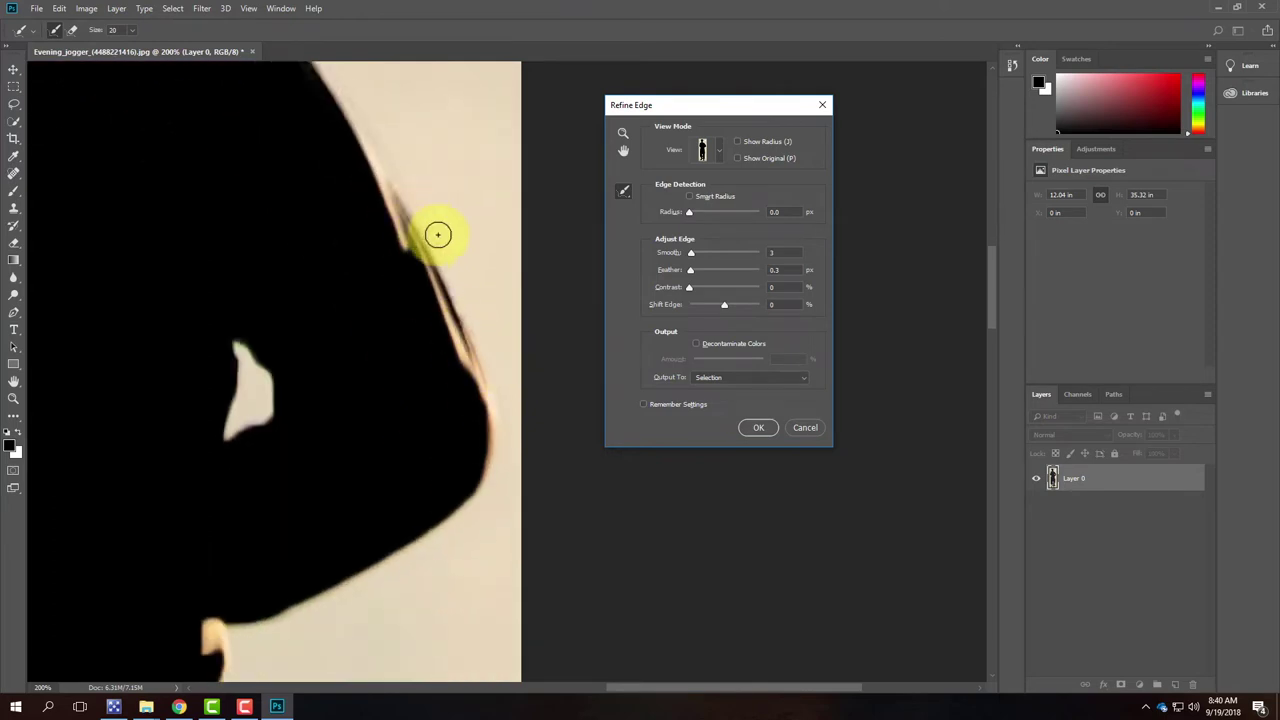
pyautogui.scroll(-4, 492, 313)
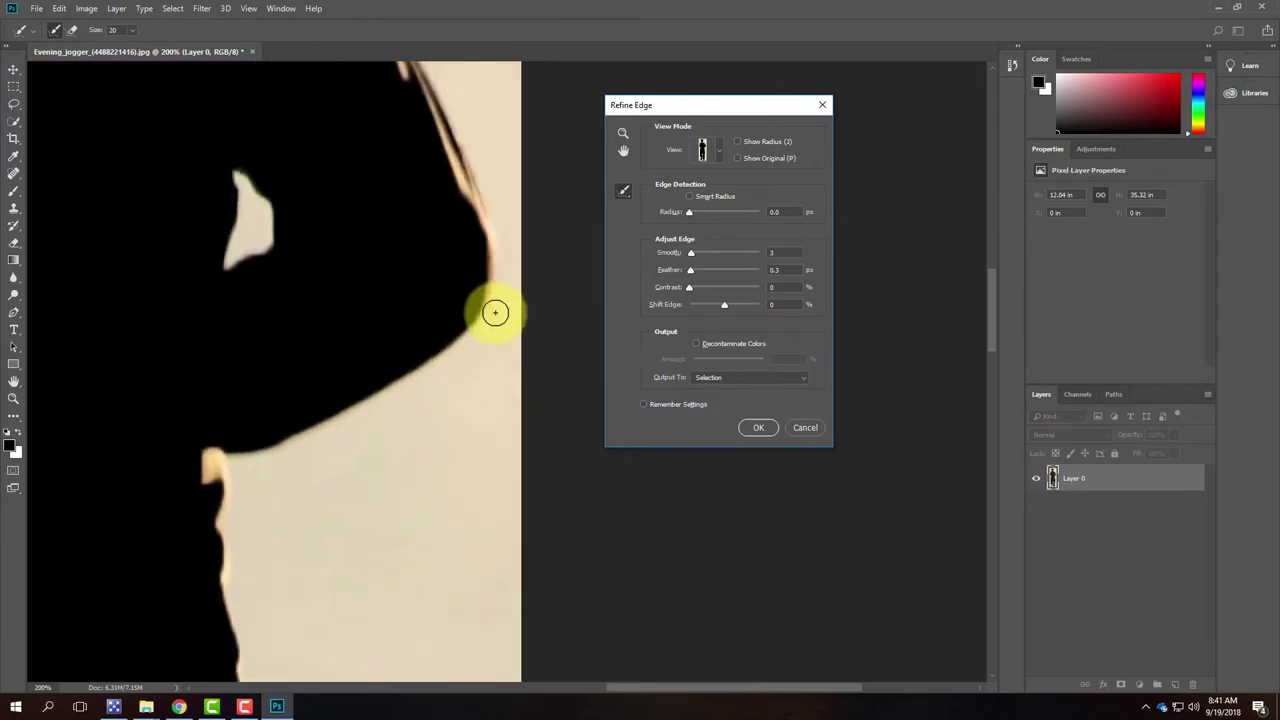
pyautogui.scroll(-8, 495, 313)
pyautogui.scroll(-1, 368, 411)
pyautogui.scroll(4, 375, 410)
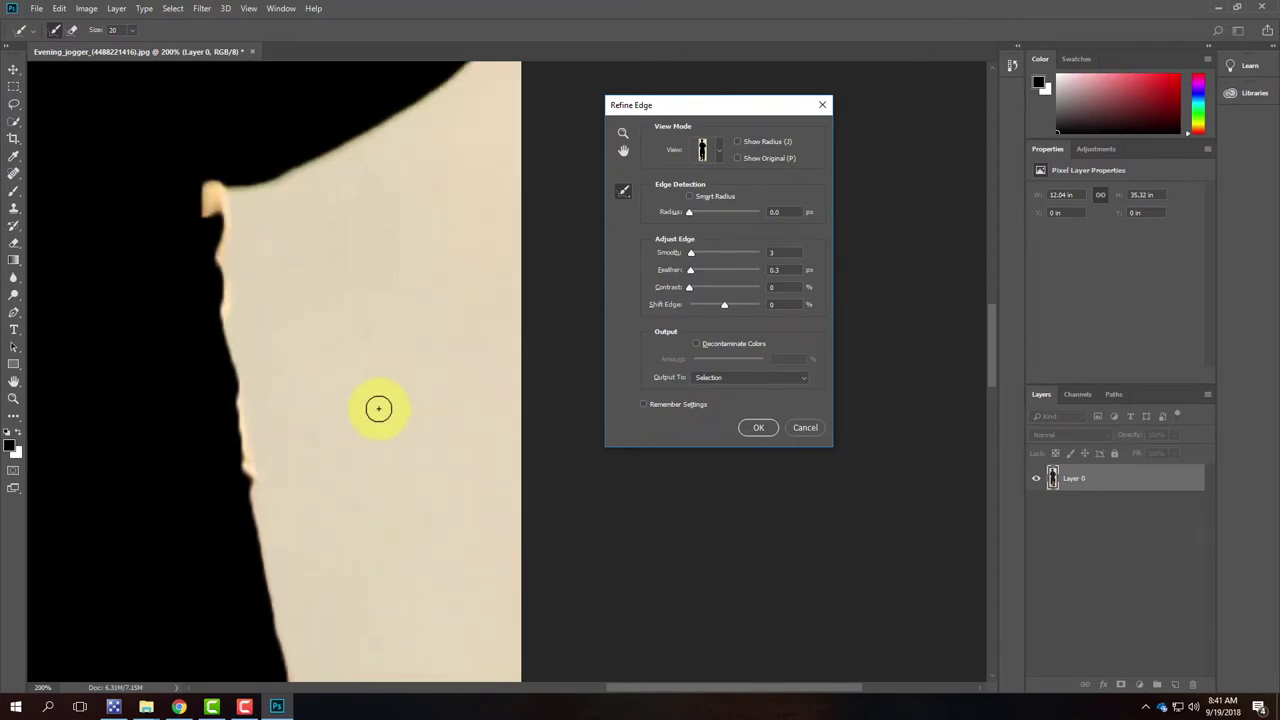
pyautogui.scroll(8, 378, 408)
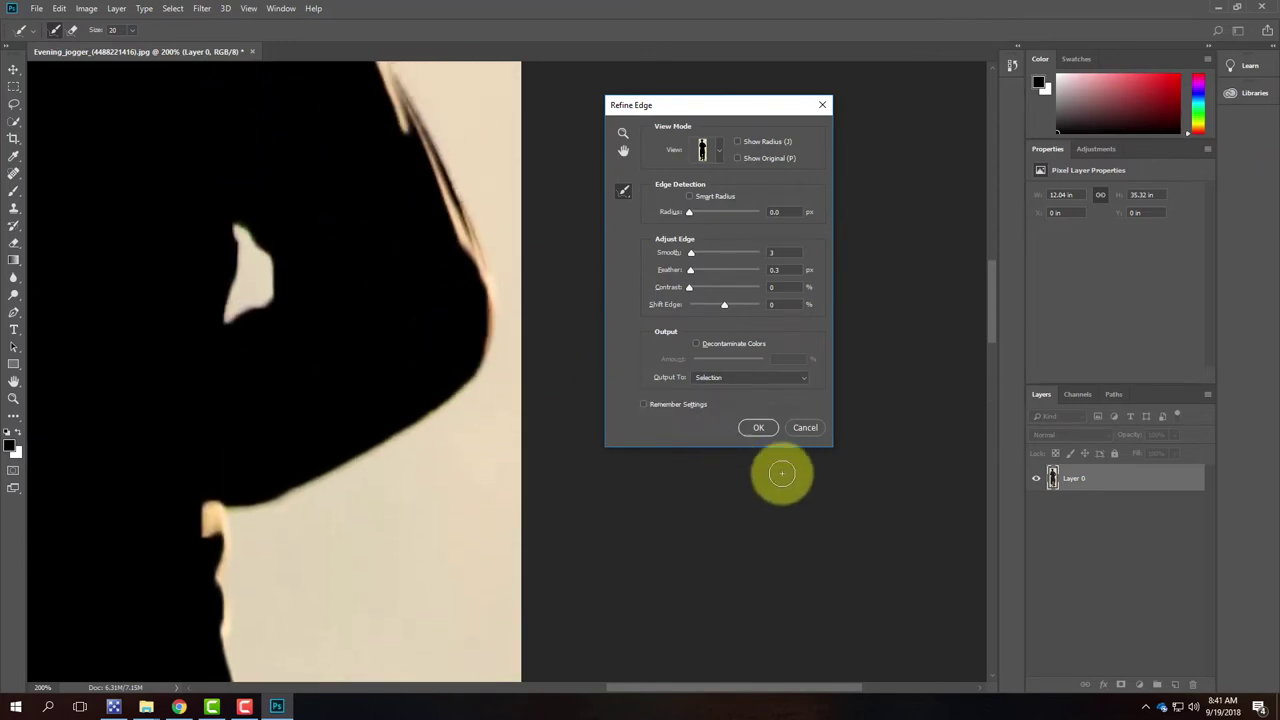
# Apply the Refine Edge result, trim the selection beside the arm with a smaller brush, and fit the image
pyautogui.click(763, 428)
pyautogui.scroll(5, 514, 357)
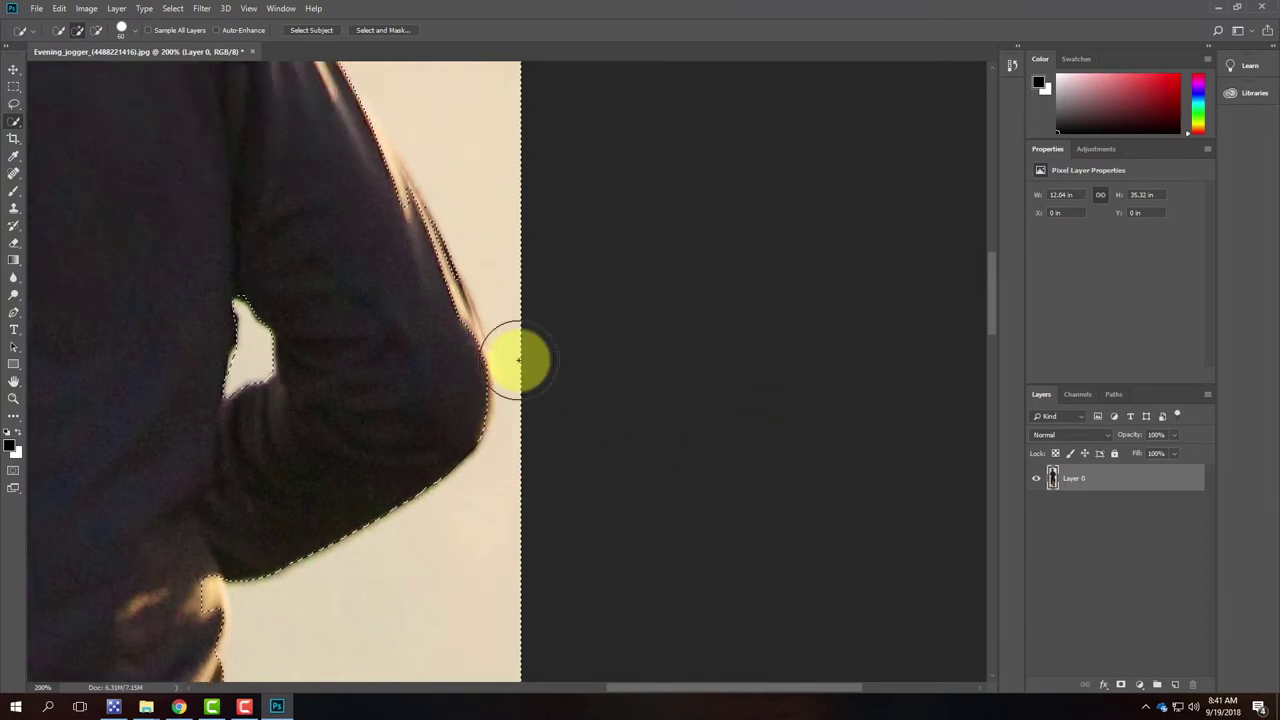
pyautogui.scroll(2, 430, 405)
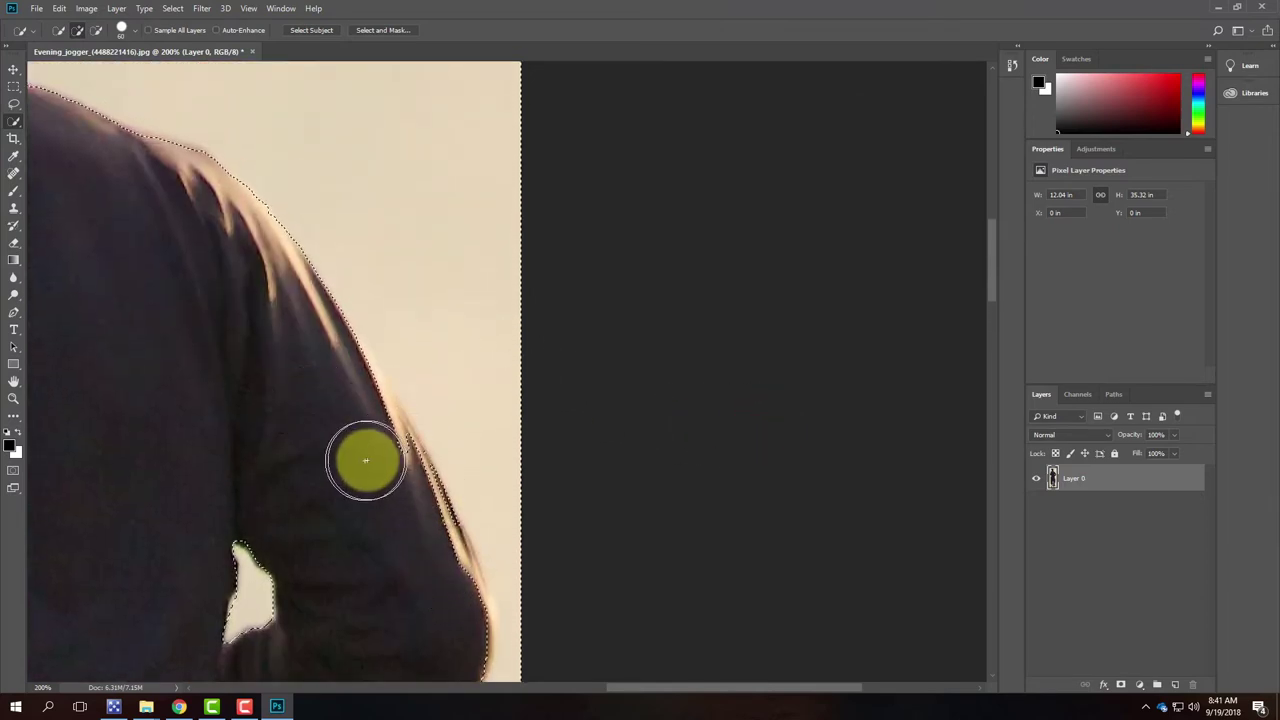
pyautogui.press('[')
pyautogui.press('[')
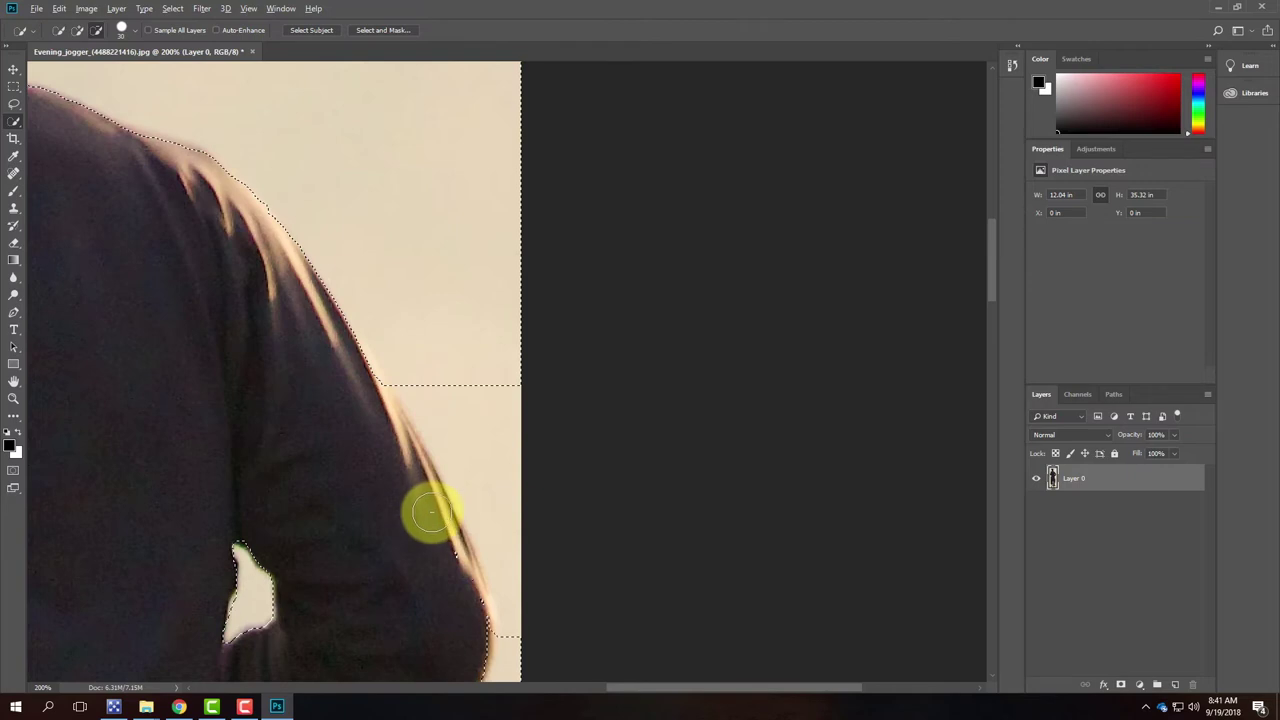
pyautogui.moveTo(470, 605); pyautogui.dragTo(495, 432)
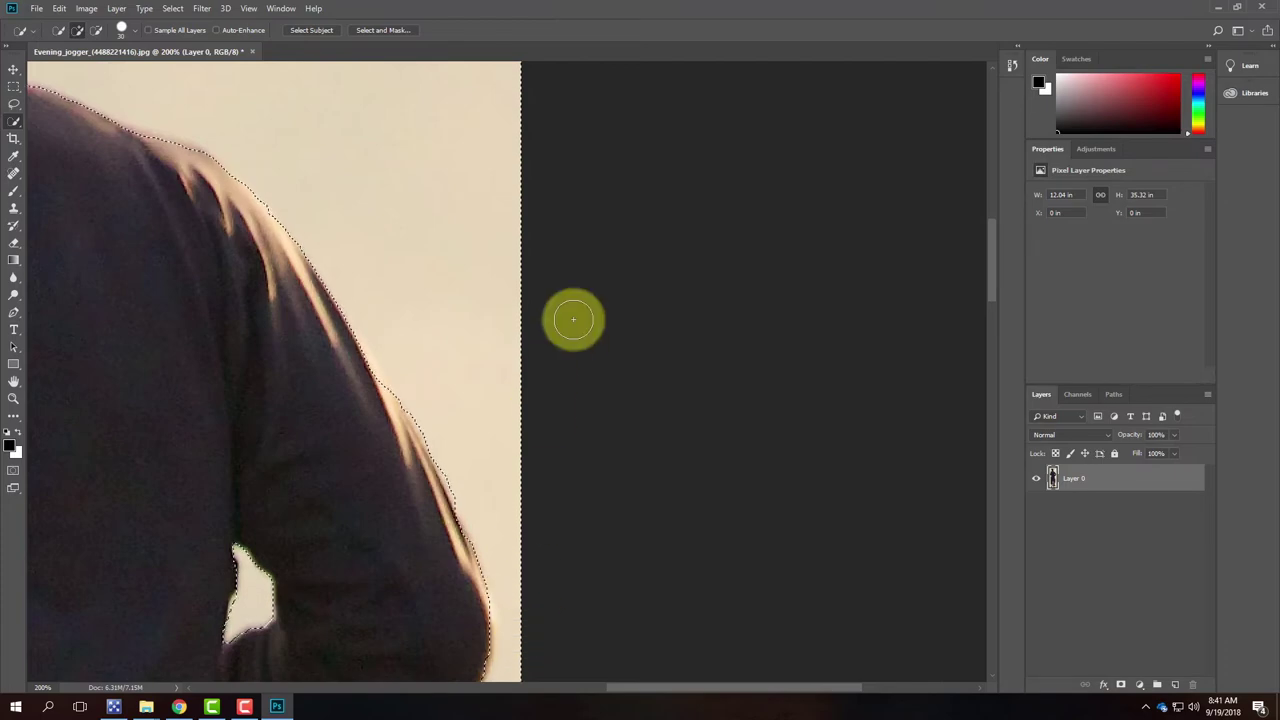
pyautogui.scroll(2, 531, 294)
pyautogui.hotkey('ctrl', '0')
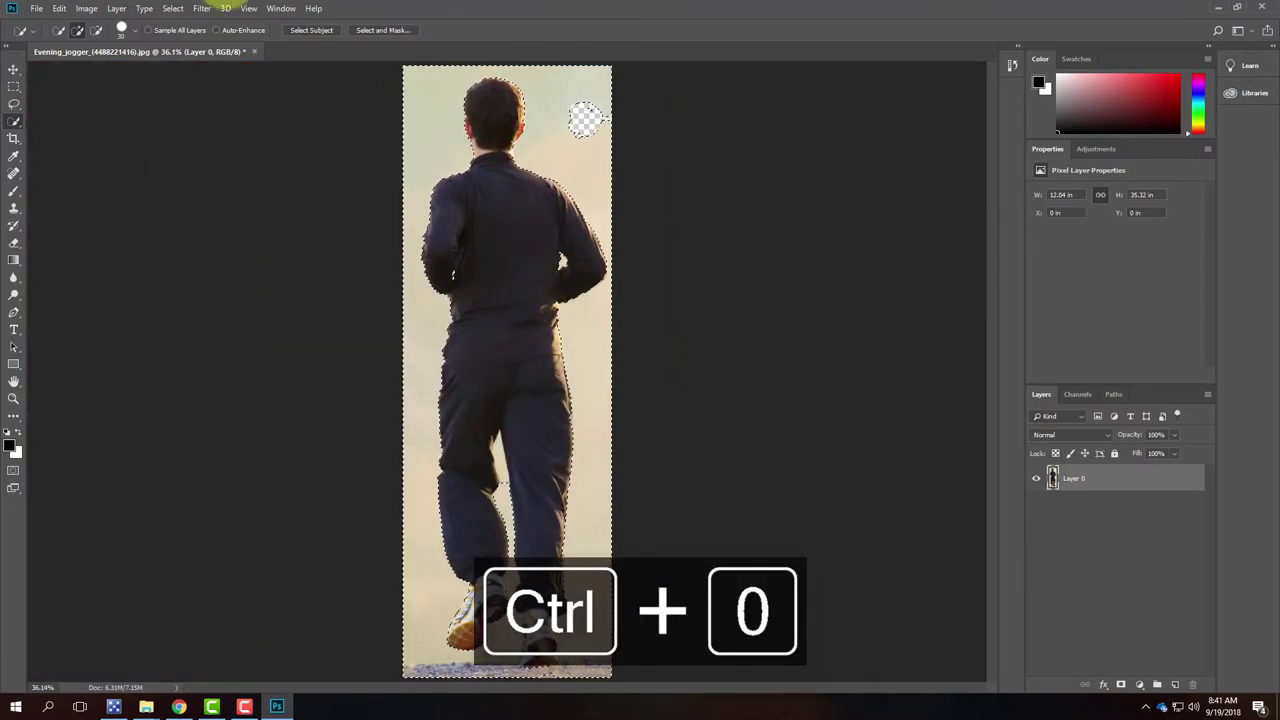
# Draw a rectangular marquee selection, undo the mistaken layer mask, and invert the selection onto the jogger
pyautogui.click(13, 85)
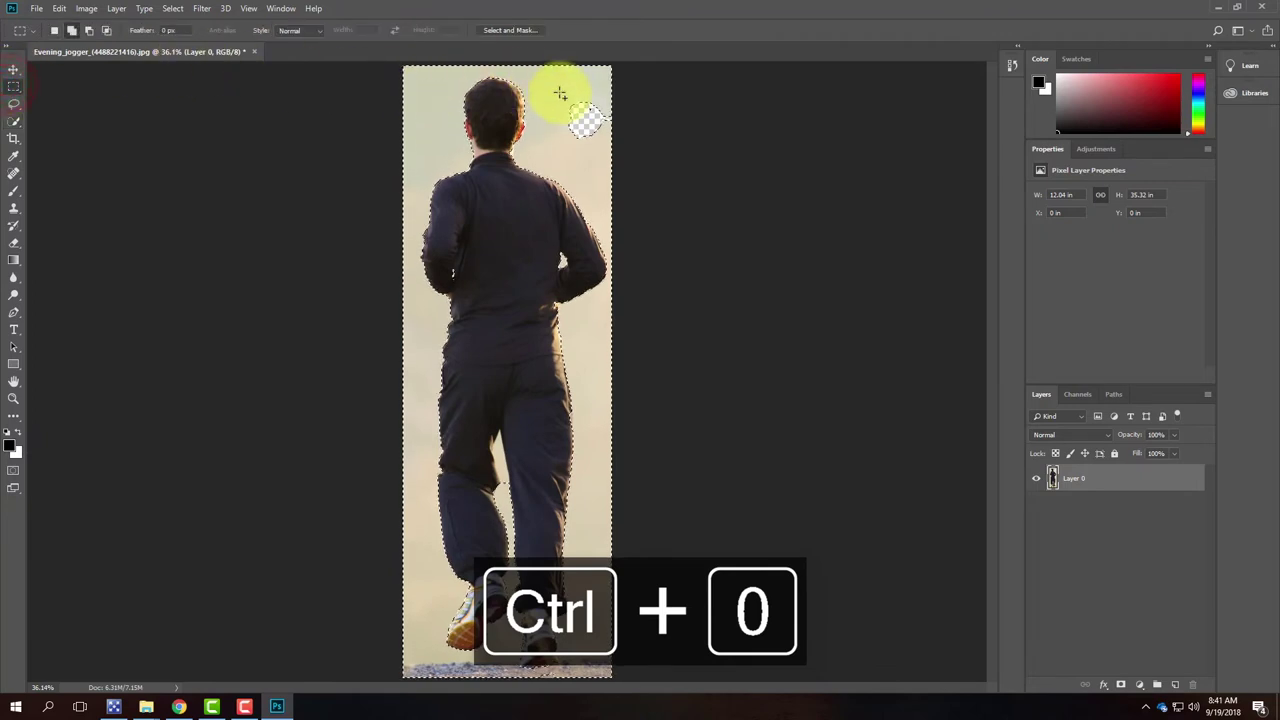
pyautogui.moveTo(558, 92); pyautogui.dragTo(638, 153)
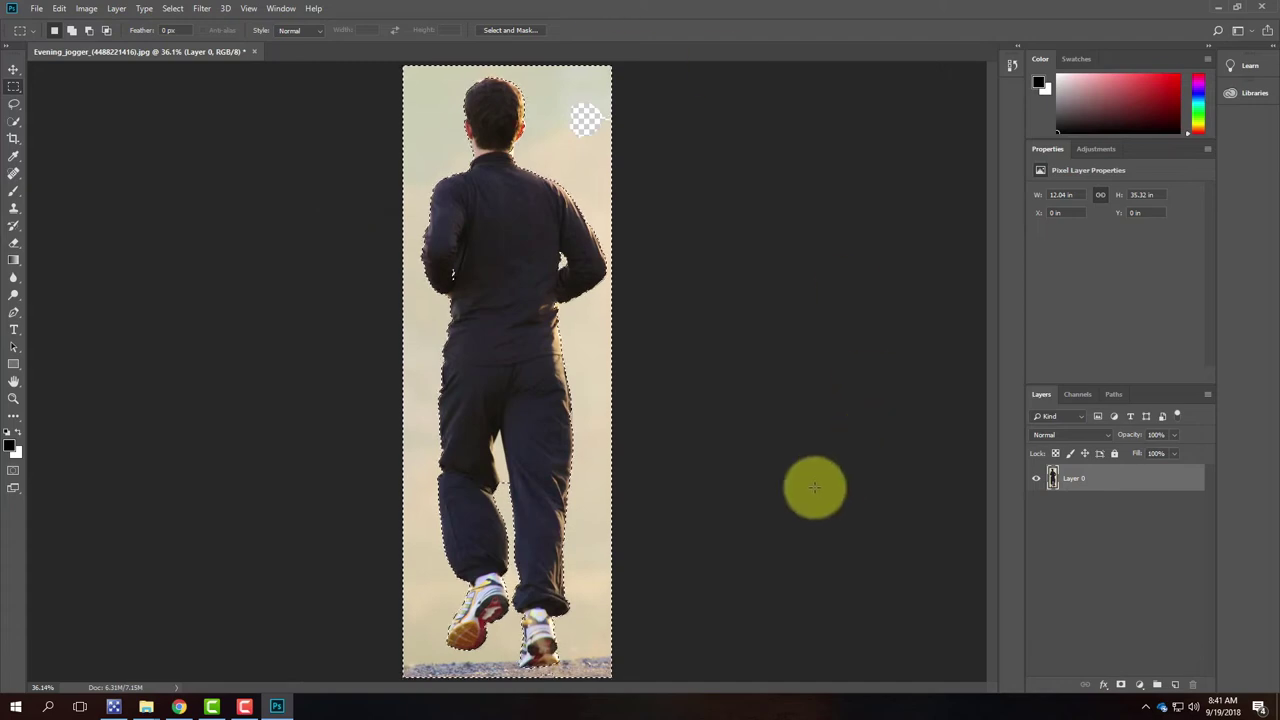
pyautogui.click(1120, 686)
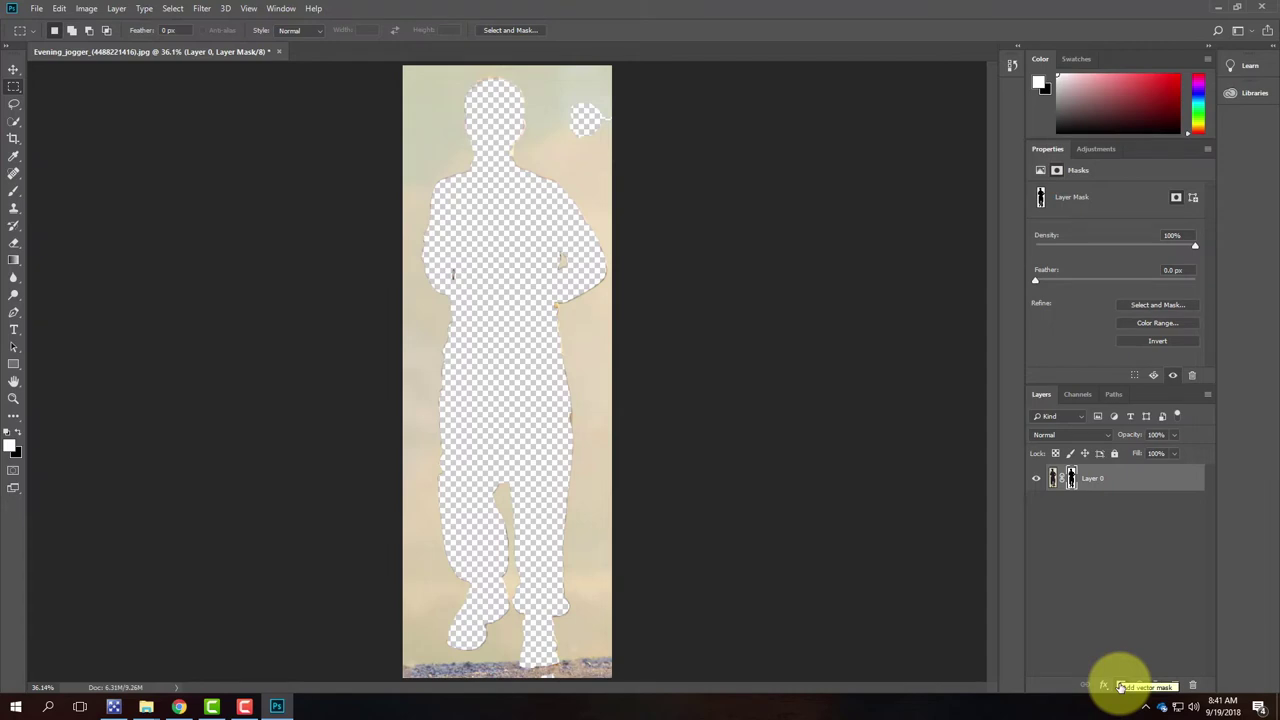
pyautogui.hotkey('ctrl', 'z')
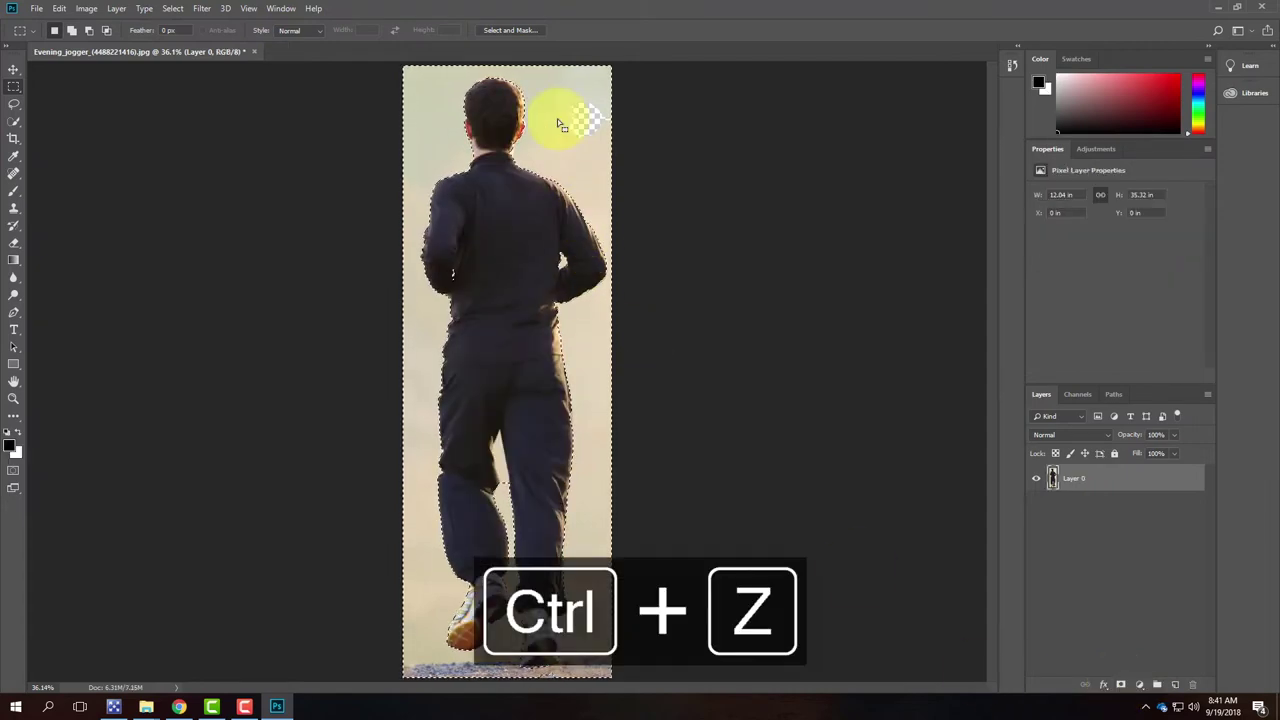
pyautogui.click(171, 8)
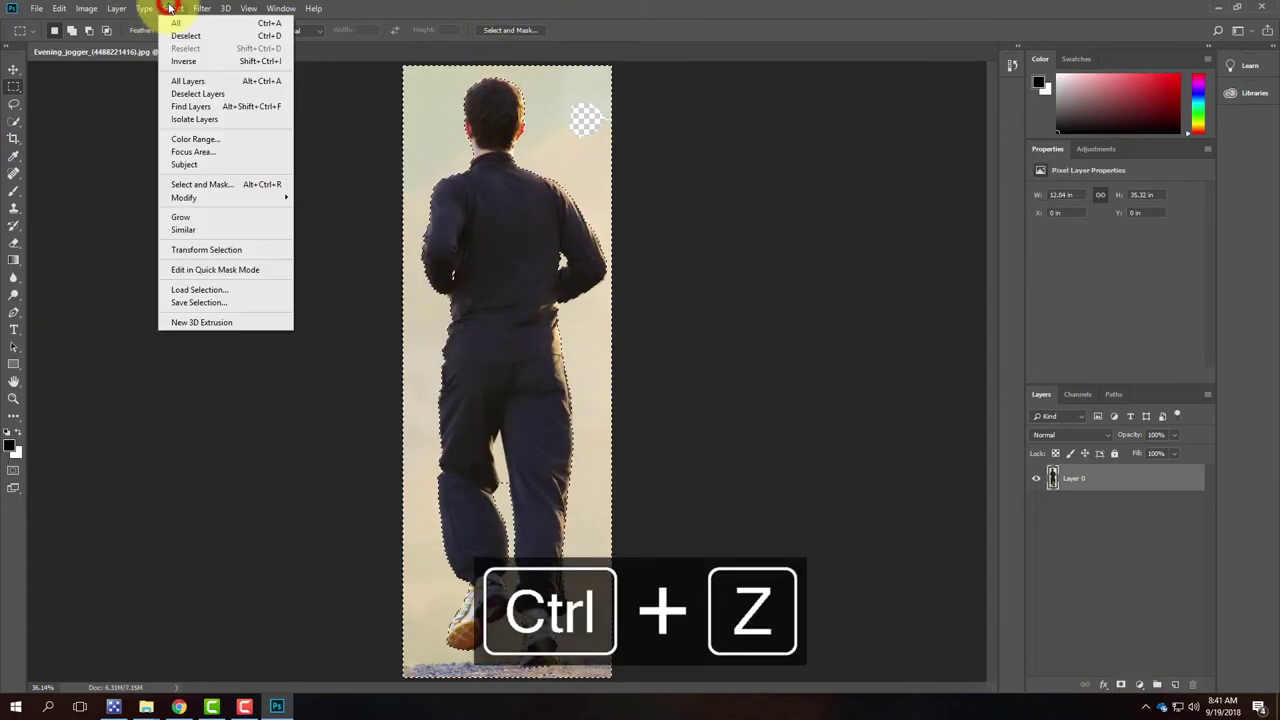
pyautogui.click(180, 63)
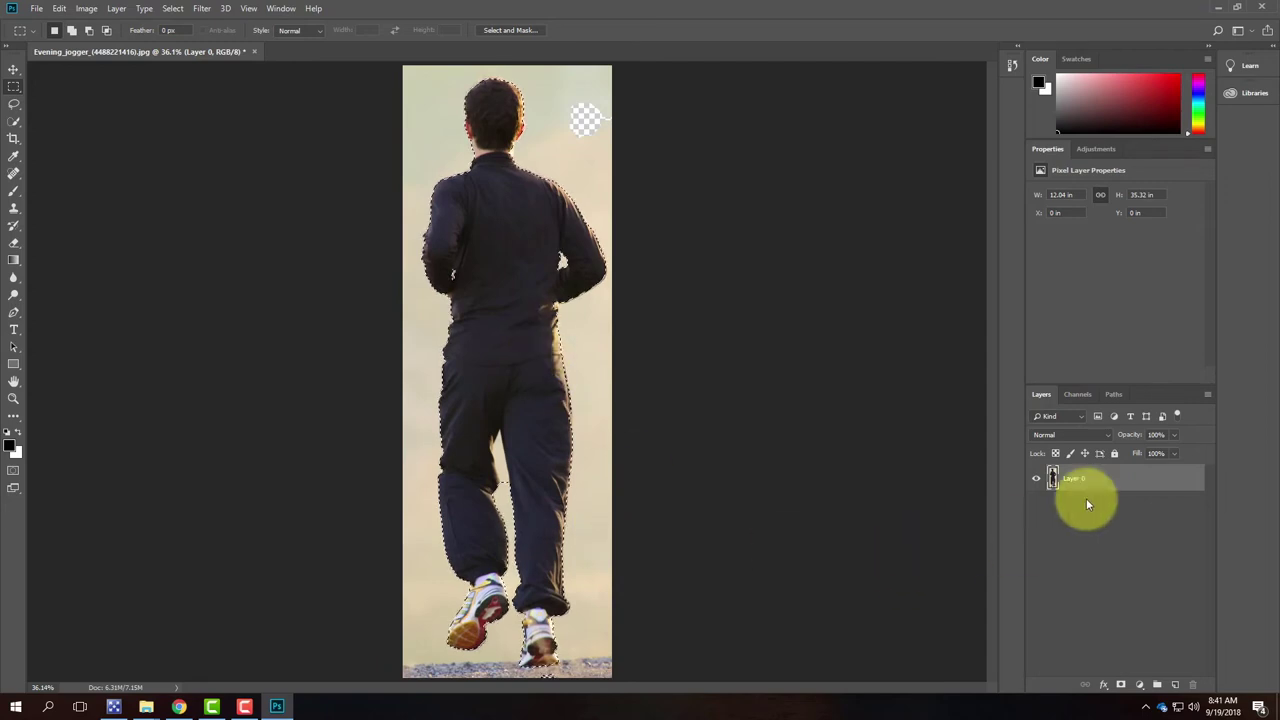
# Add a layer mask to Layer 0 that hides the background, then zoom in on the jogger's arm
pyautogui.click(1121, 686)
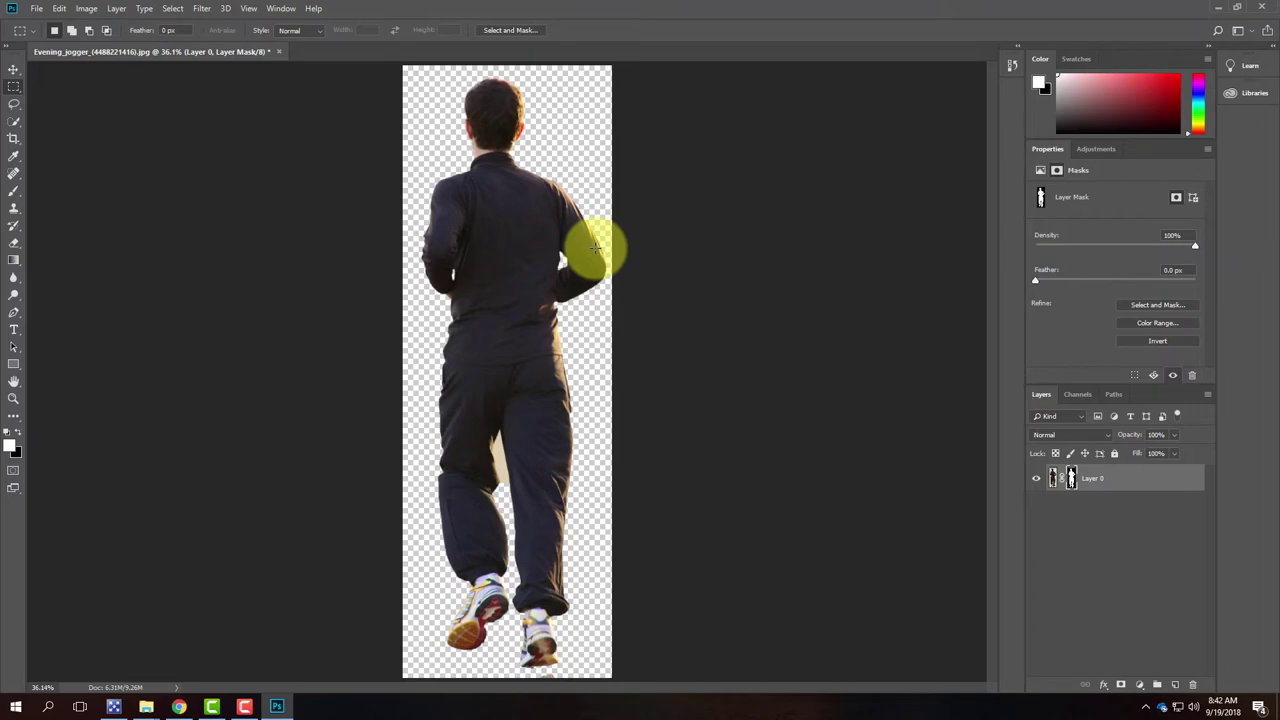
pyautogui.hotkey('ctrl', '=')
pyautogui.hotkey('ctrl', '=')
pyautogui.hotkey('ctrl', '=')
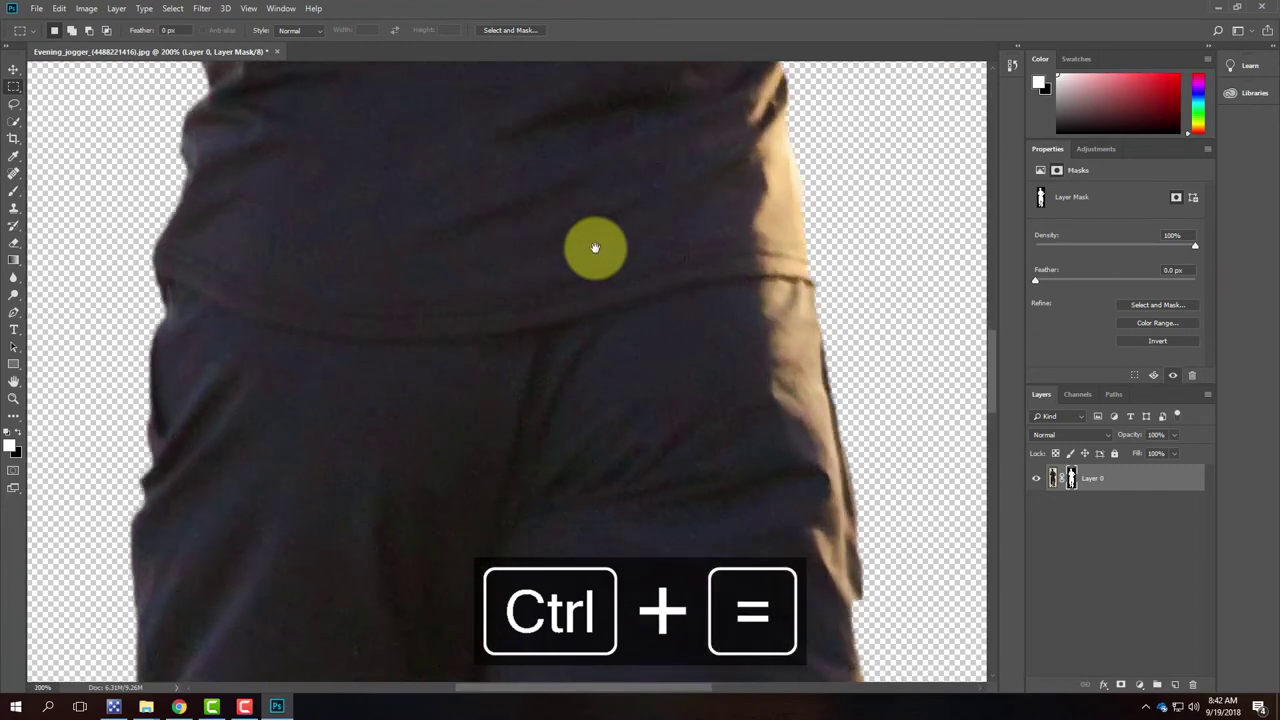
pyautogui.moveTo(795, 305); pyautogui.dragTo(529, 157)
pyautogui.moveTo(471, 660); pyautogui.dragTo(672, 350)
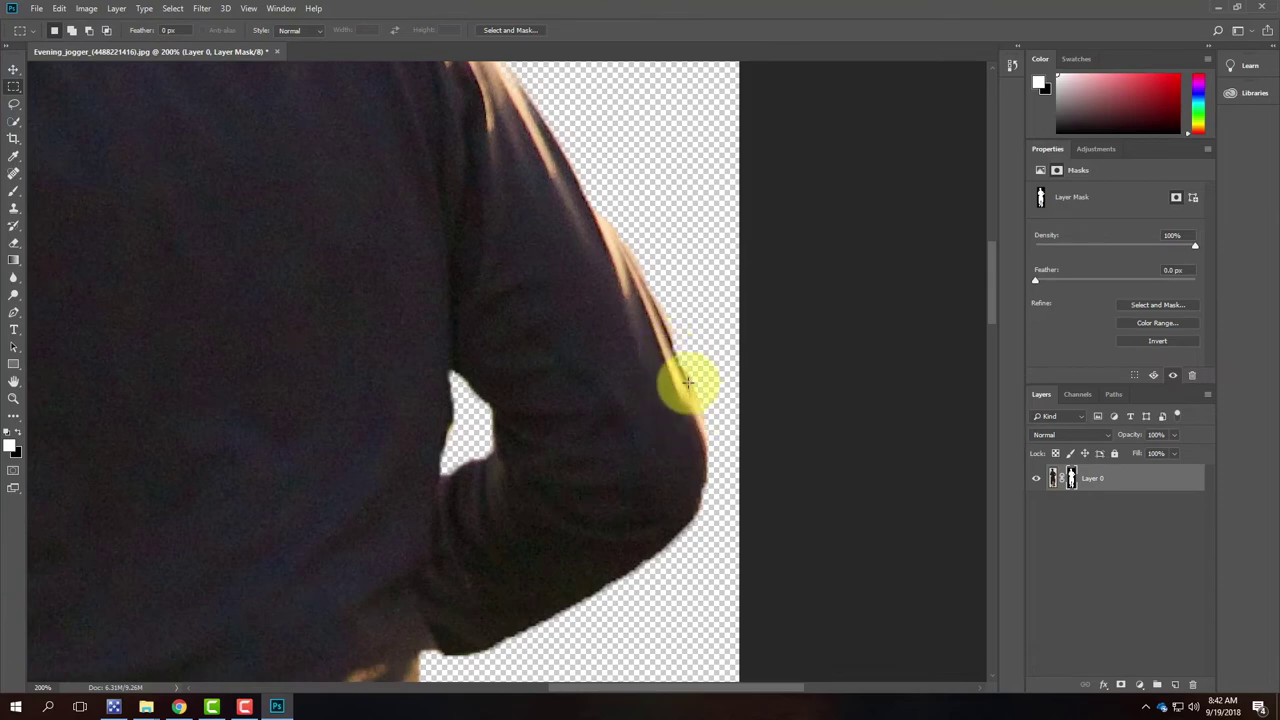
# Brush black onto Layer 0's mask to hide the bright fringe along the arm edge
pyautogui.click(13, 197)
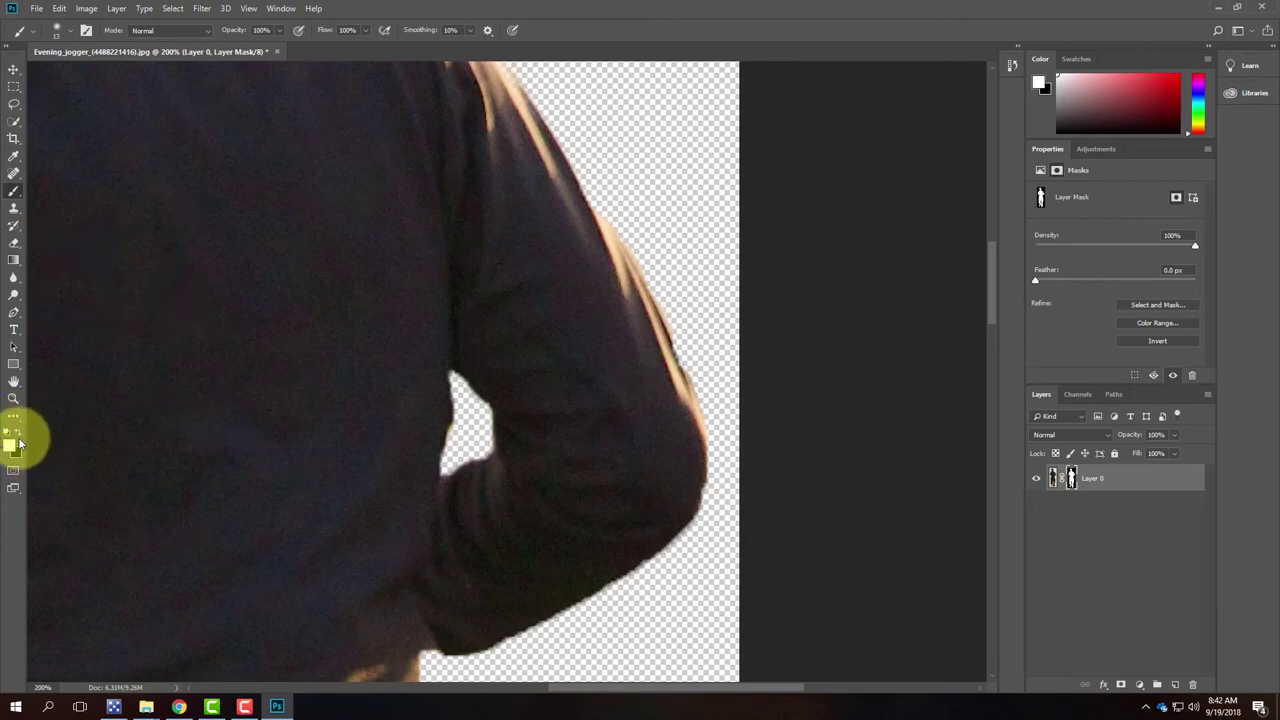
pyautogui.moveTo(657, 340); pyautogui.dragTo(690, 445)
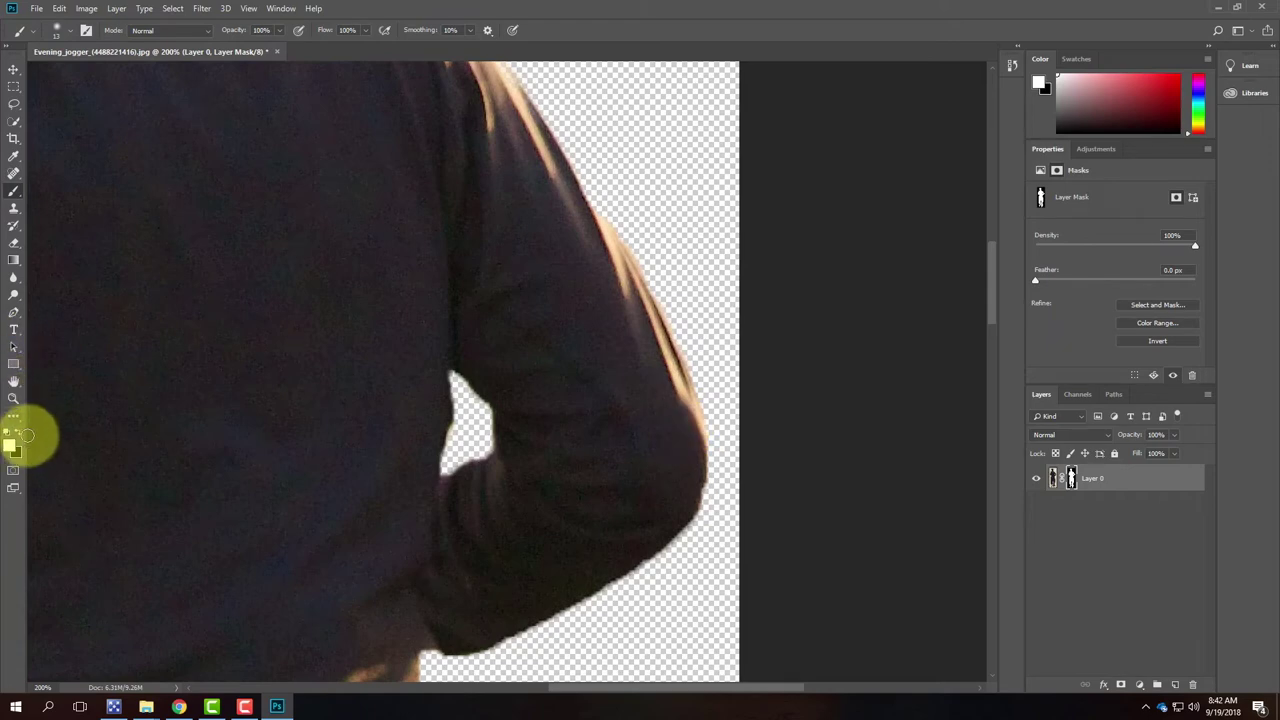
pyautogui.click(18, 432)
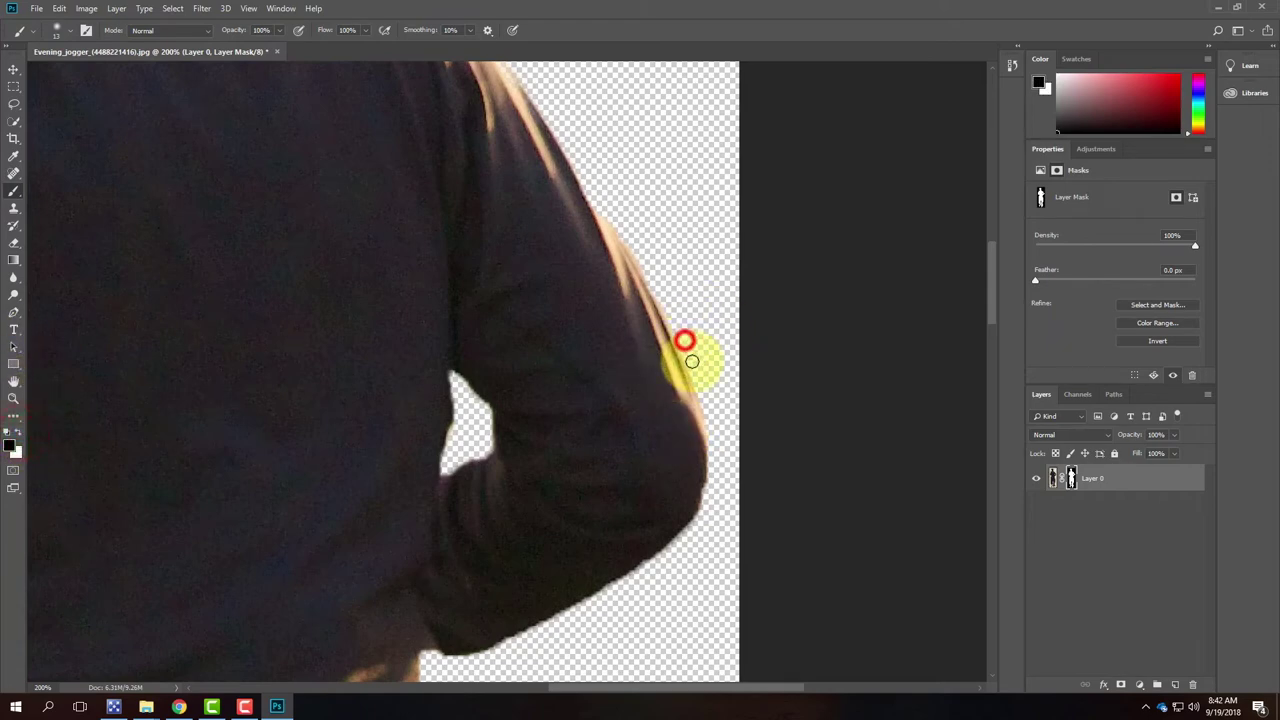
pyautogui.moveTo(699, 380); pyautogui.dragTo(706, 409)
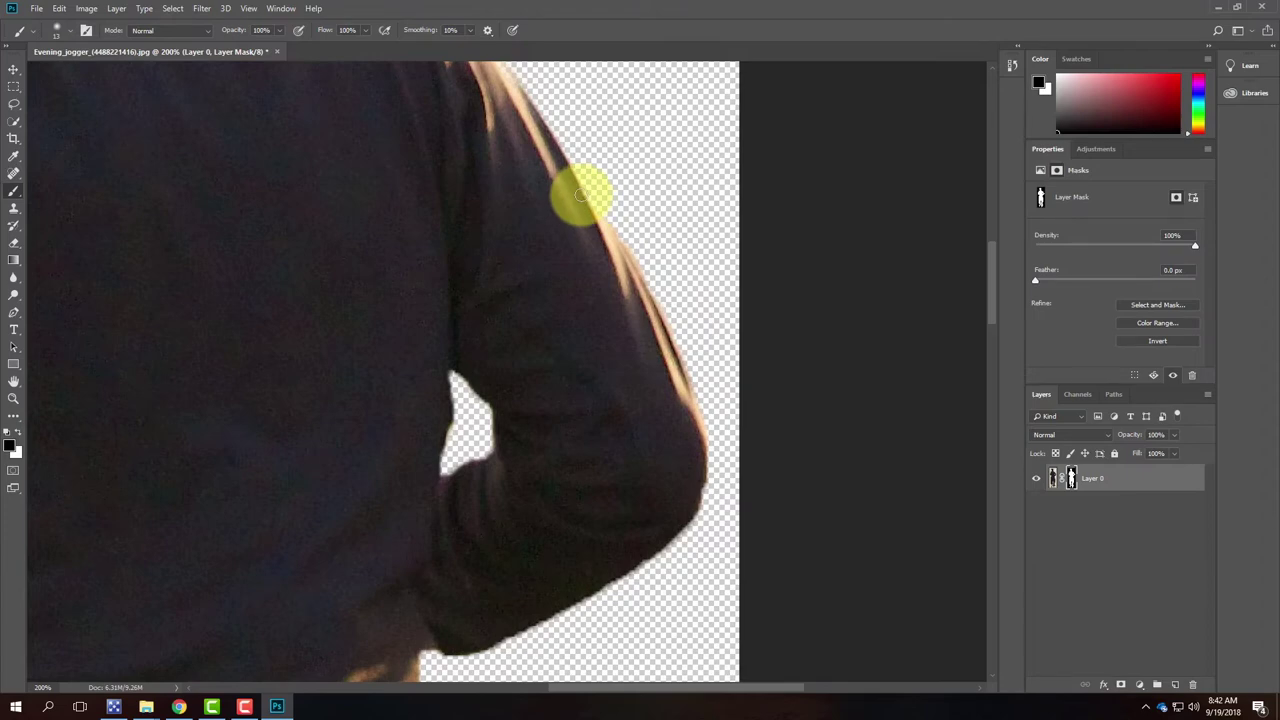
pyautogui.moveTo(309, 137); pyautogui.dragTo(680, 631)
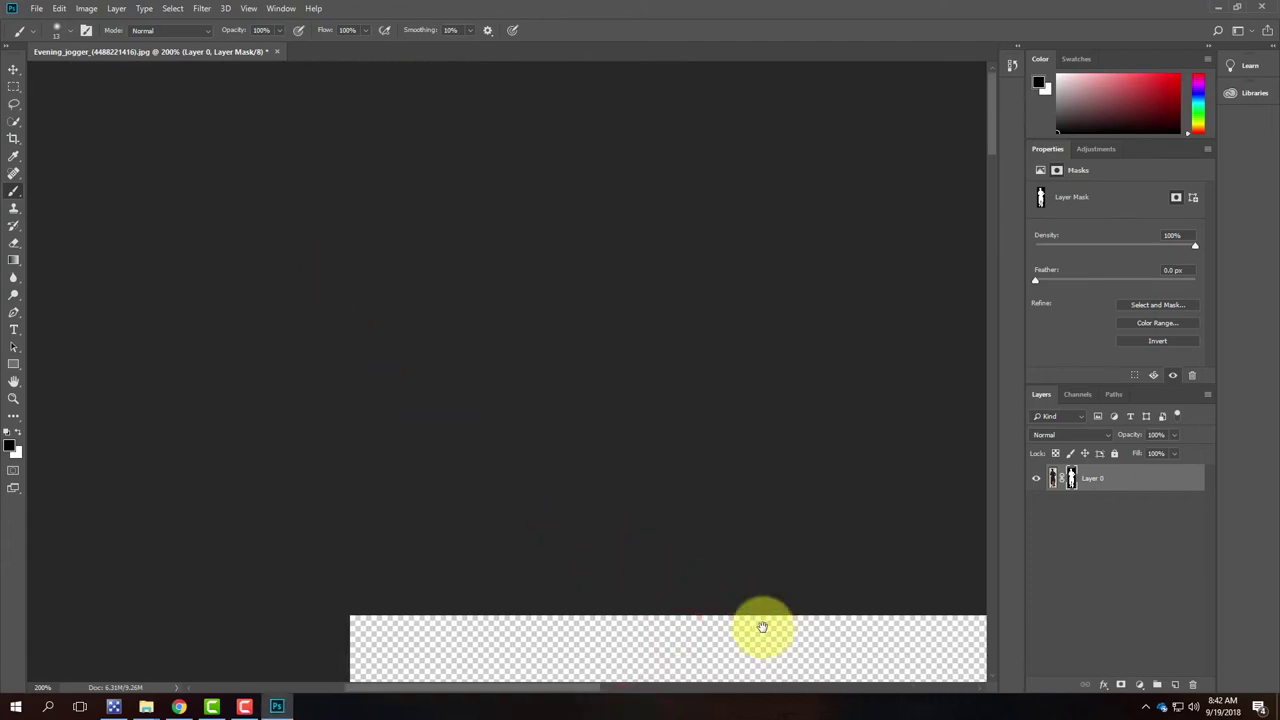
# Brush white onto the mask to restore the hair's top edge and the collar outline
pyautogui.moveTo(780, 640); pyautogui.dragTo(460, 254)
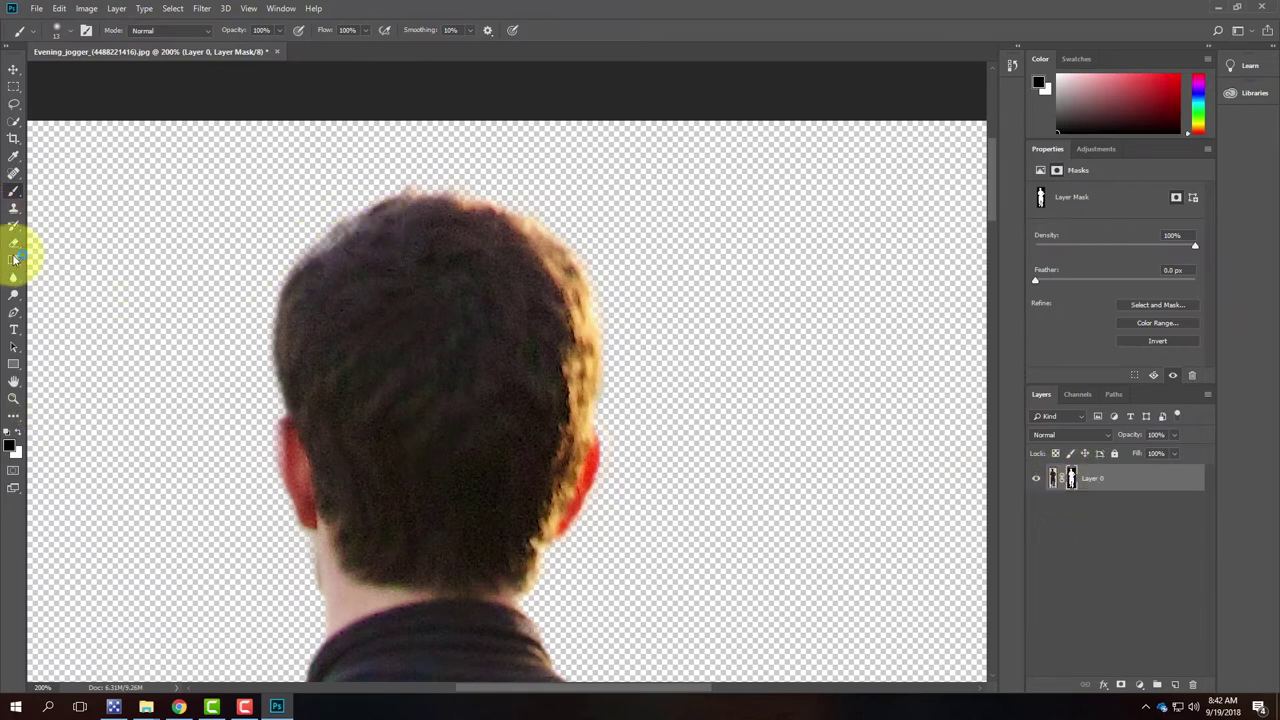
pyautogui.click(17, 431)
pyautogui.click(382, 216)
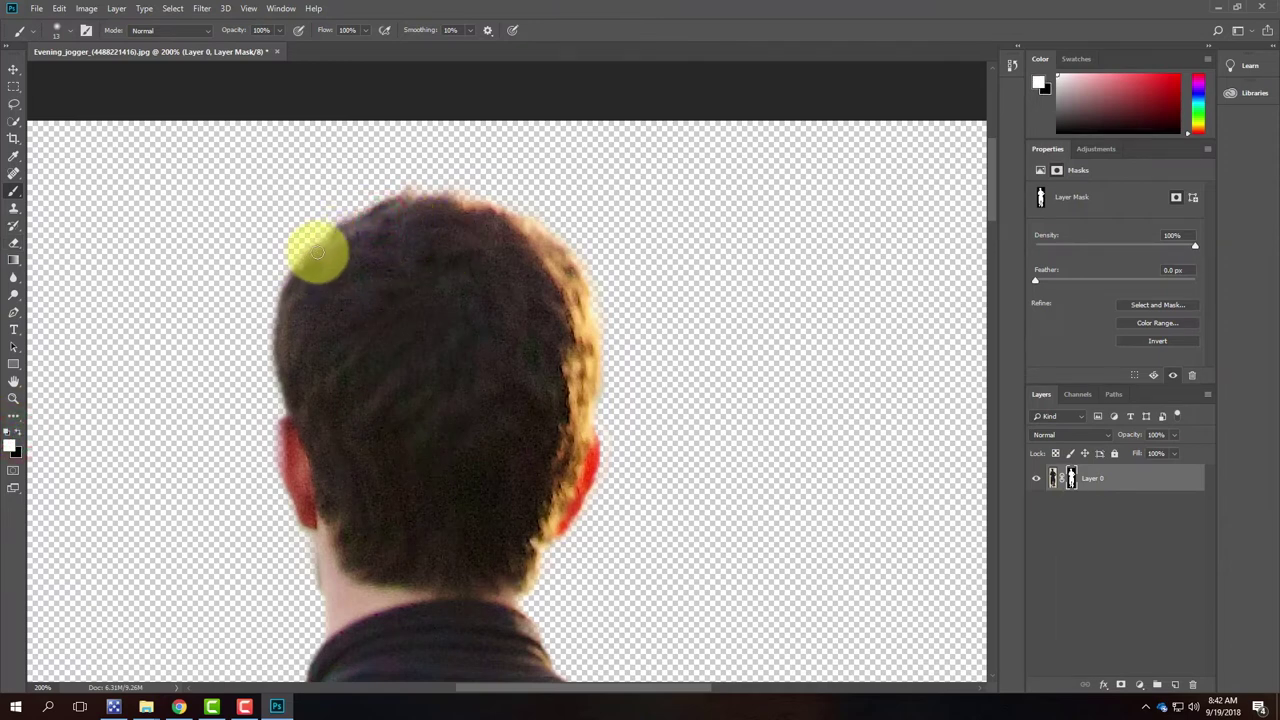
pyautogui.moveTo(333, 236)
pyautogui.mouseDown()
pyautogui.moveTo(363, 223)
pyautogui.moveTo(307, 262)
pyautogui.moveTo(297, 286)
pyautogui.moveTo(406, 220)
pyautogui.moveTo(491, 246)
pyautogui.moveTo(604, 347)
pyautogui.mouseUp()
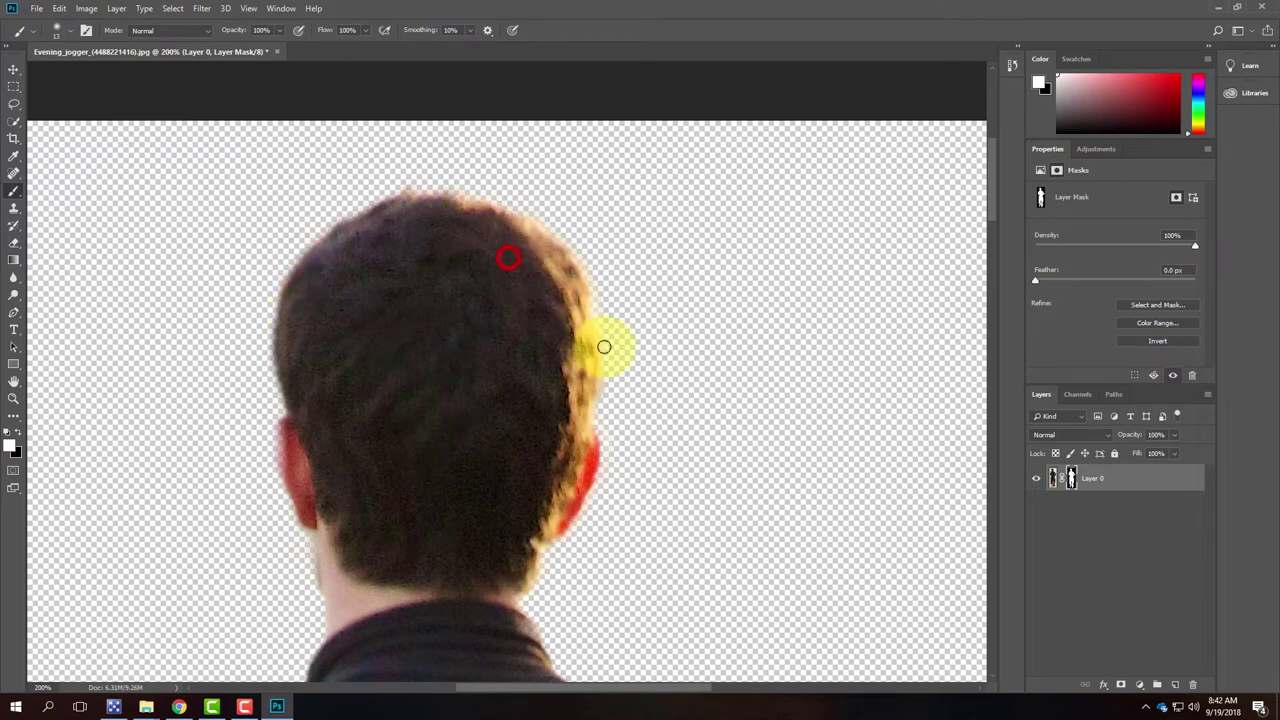
pyautogui.scroll(-5, 523, 262)
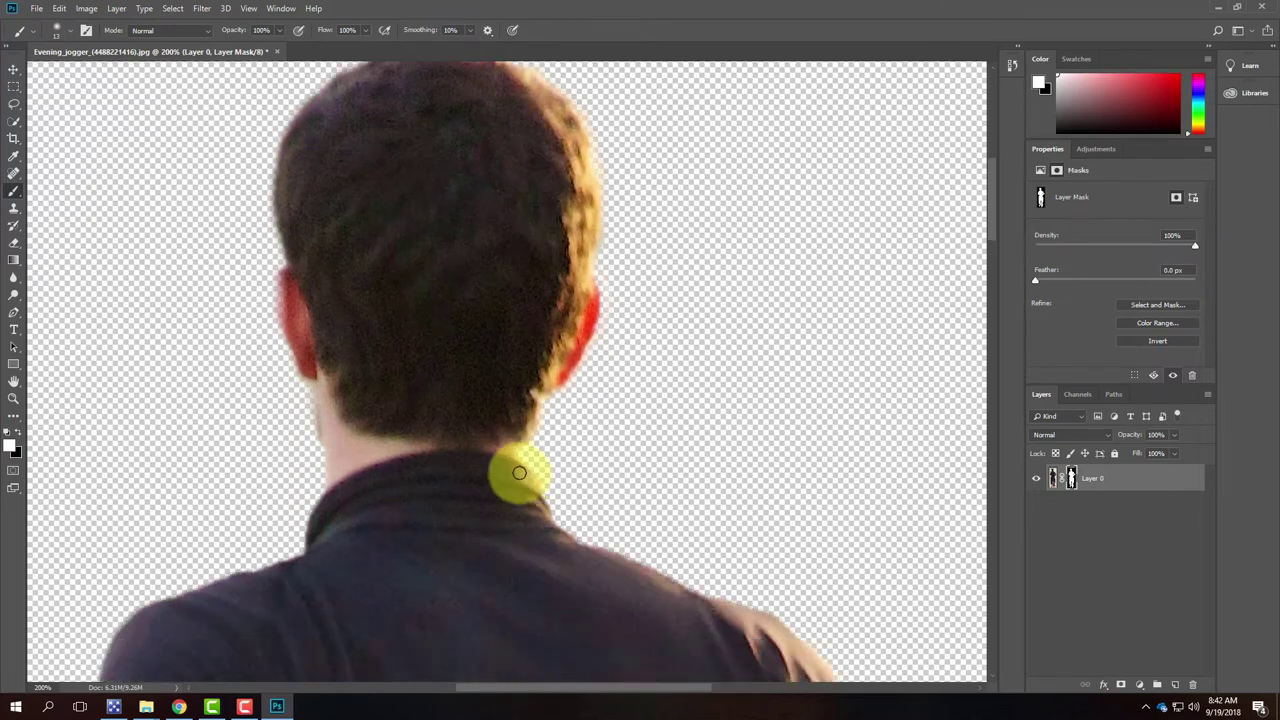
pyautogui.moveTo(519, 480); pyautogui.dragTo(533, 492)
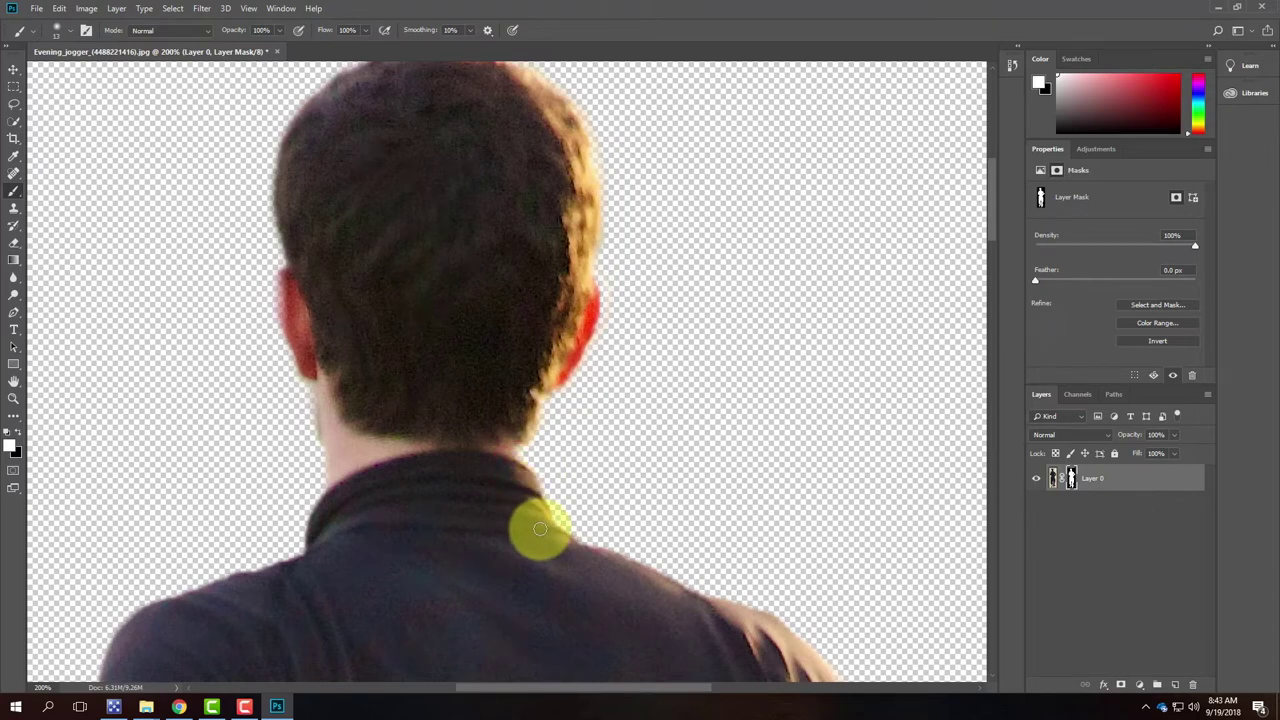
pyautogui.hotkey('ctrl', '0')
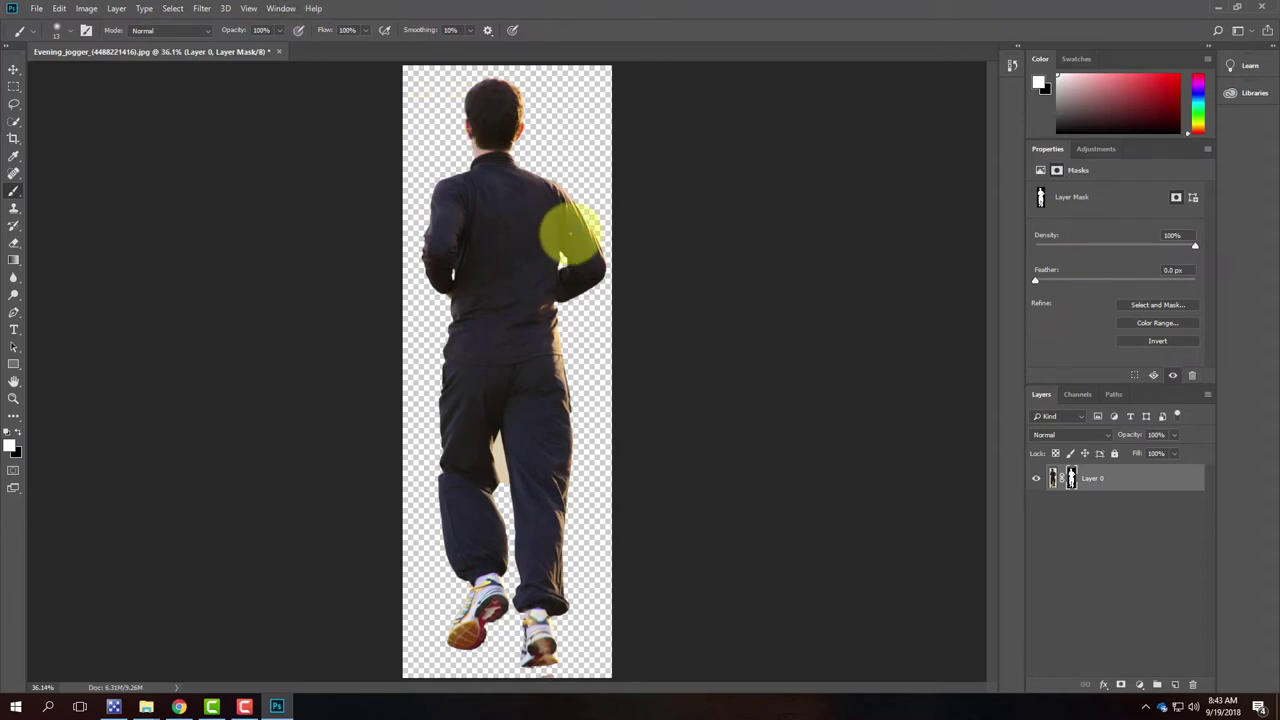
# In Export As, set the format to PNG with Transparency kept at 867 × 2543 px
pyautogui.click(27, 9)
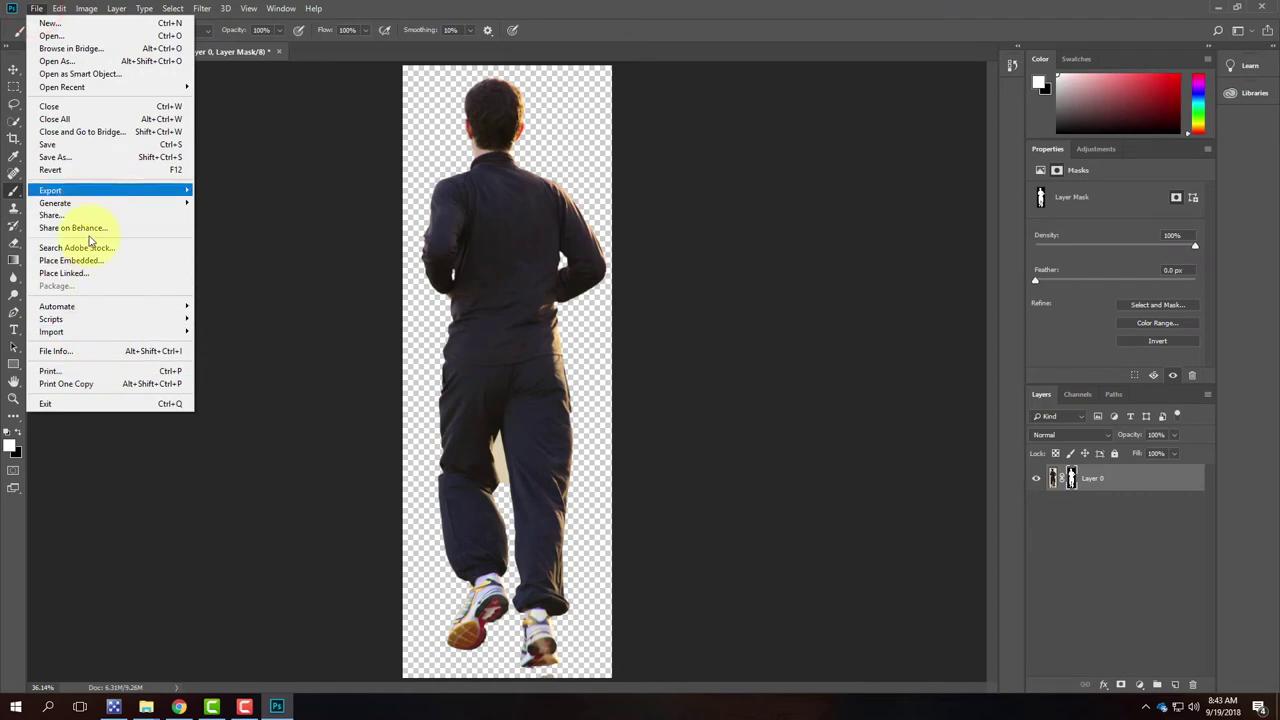
pyautogui.moveTo(82, 196)
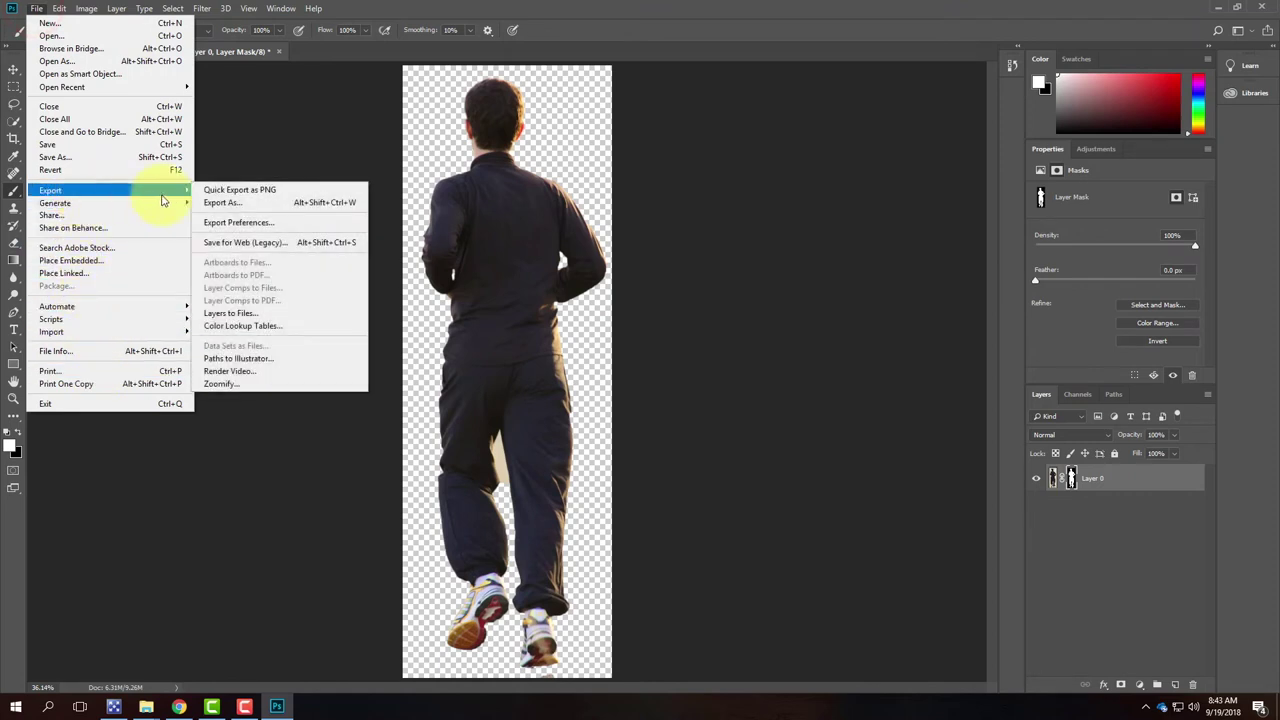
pyautogui.click(228, 203)
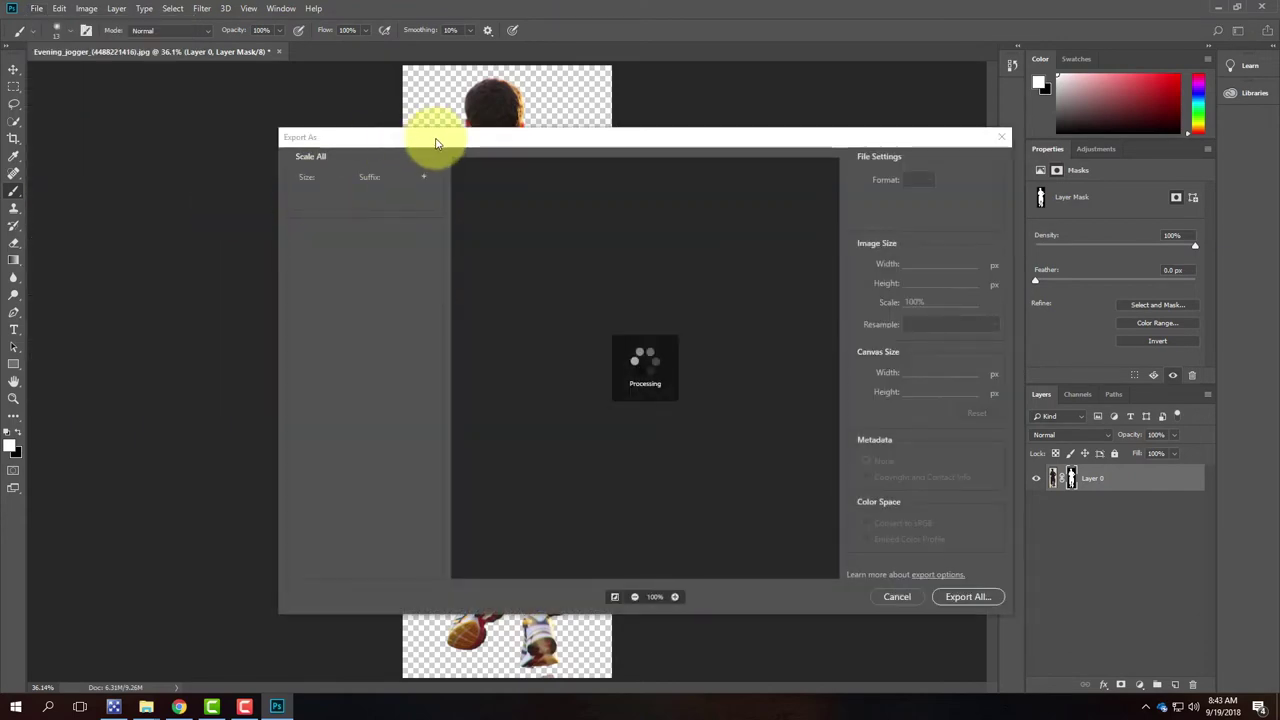
pyautogui.moveTo(436, 136); pyautogui.dragTo(266, 129)
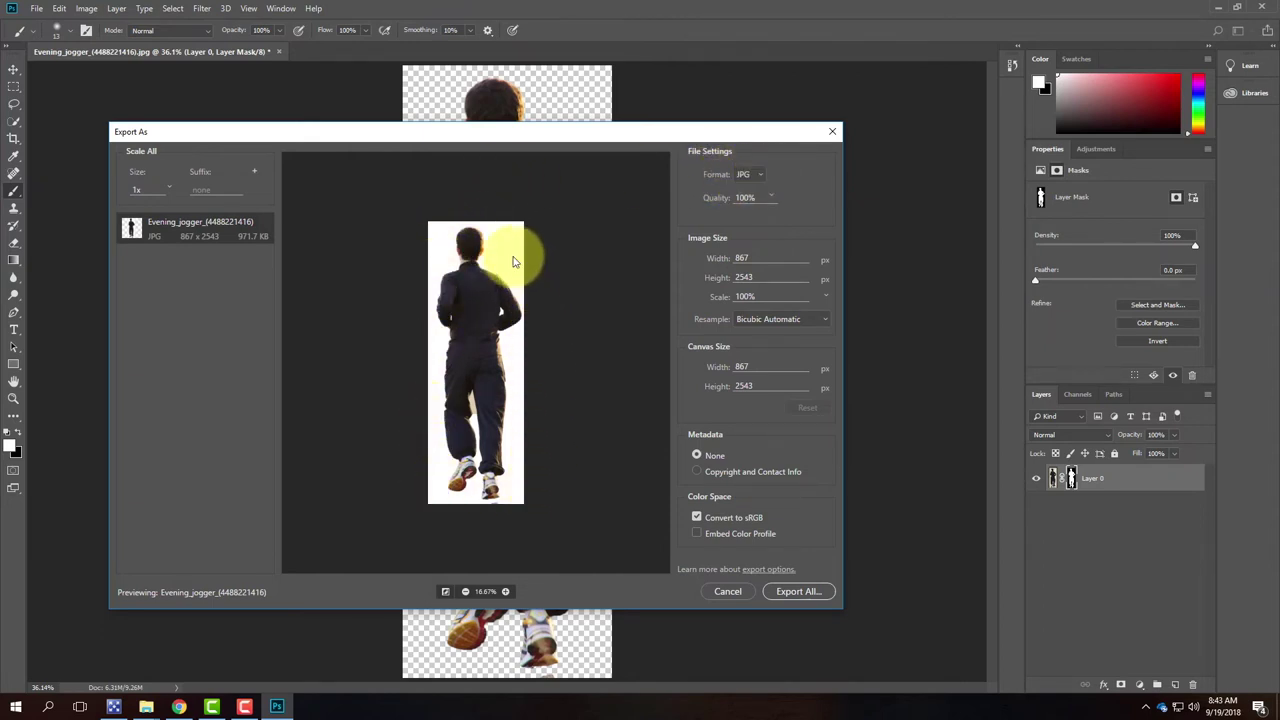
pyautogui.click(756, 175)
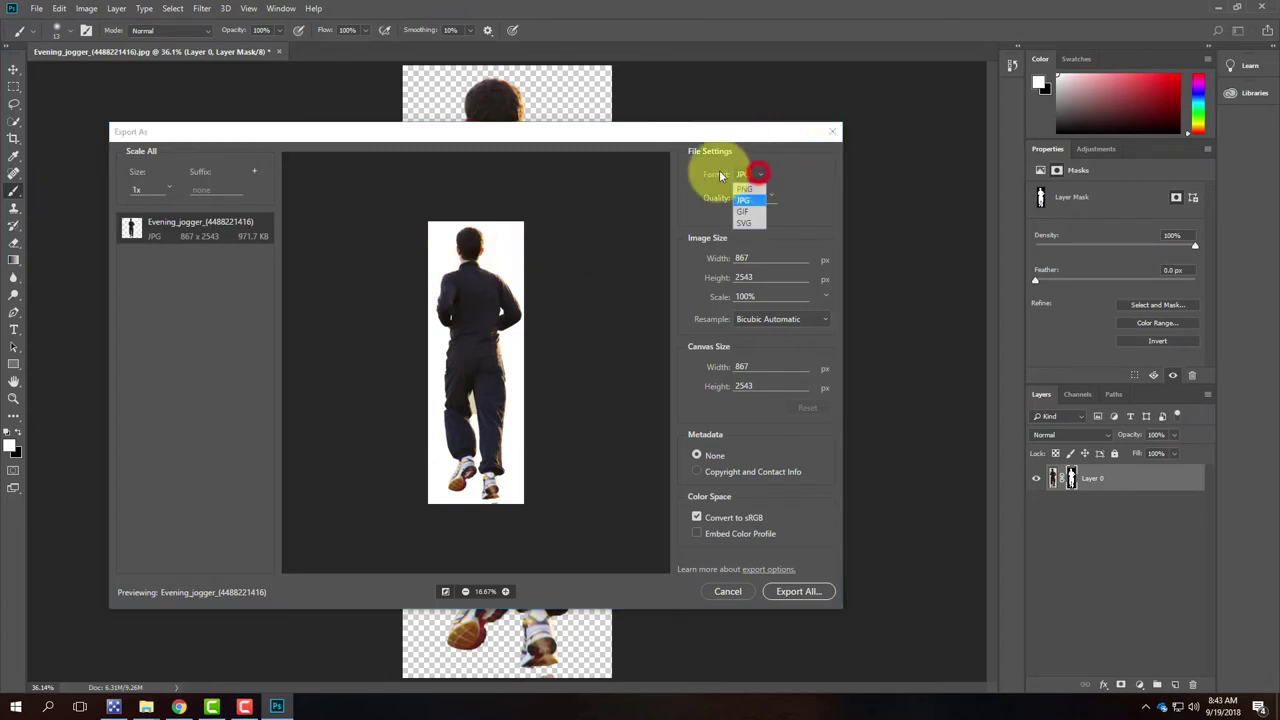
pyautogui.click(747, 193)
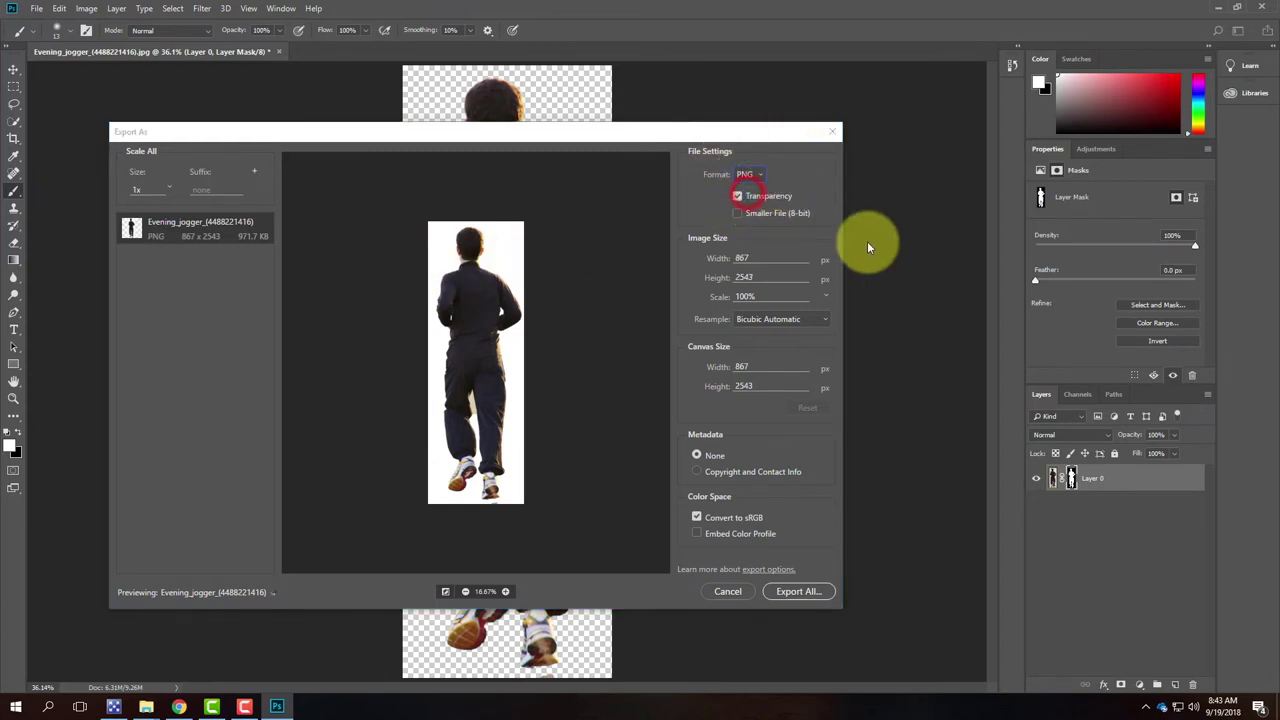
pyautogui.click(738, 197)
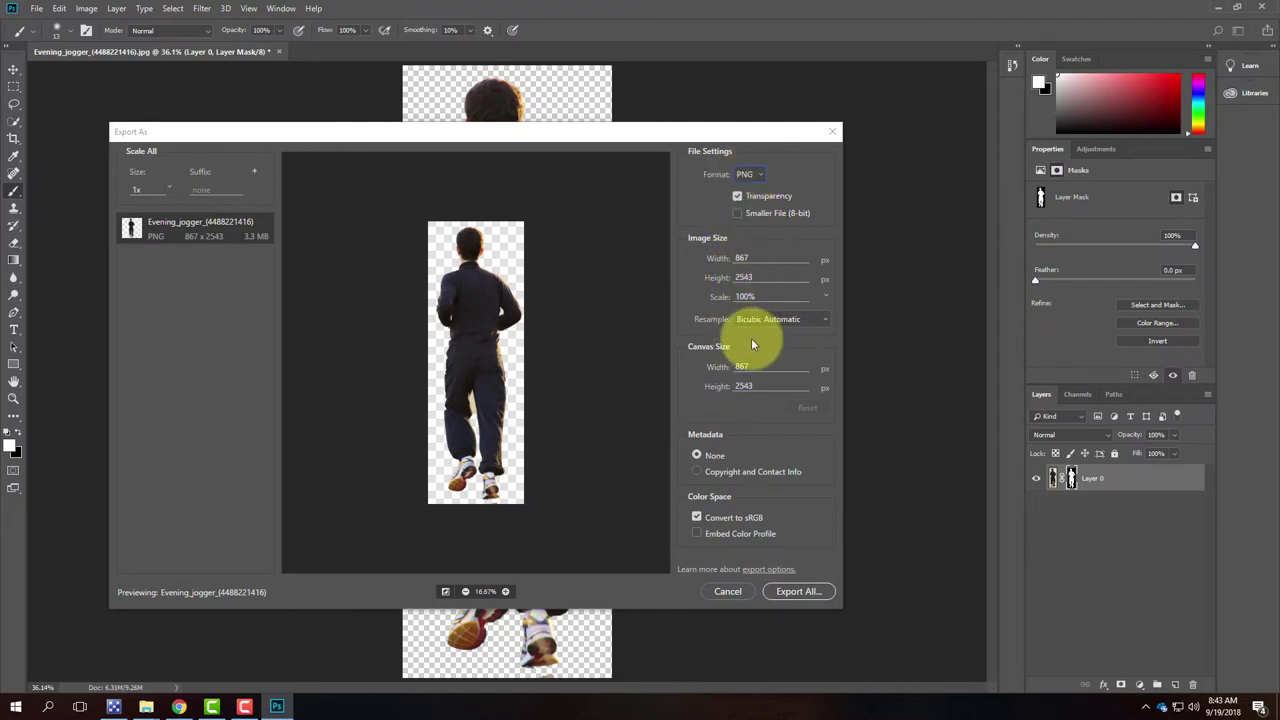
# Export the cutout as Evening_jogger_color PNG into the Ex107 - Cutouts folder
pyautogui.click(801, 593)
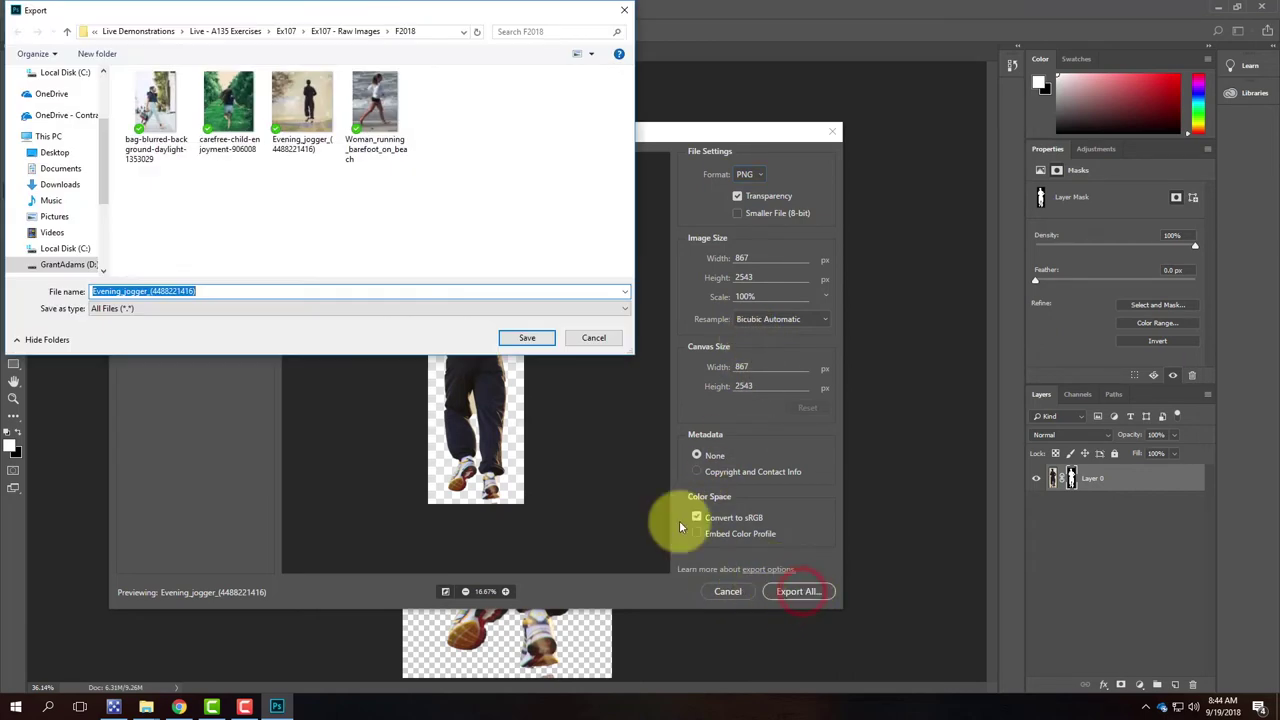
pyautogui.click(286, 31)
pyautogui.doubleClick(175, 91)
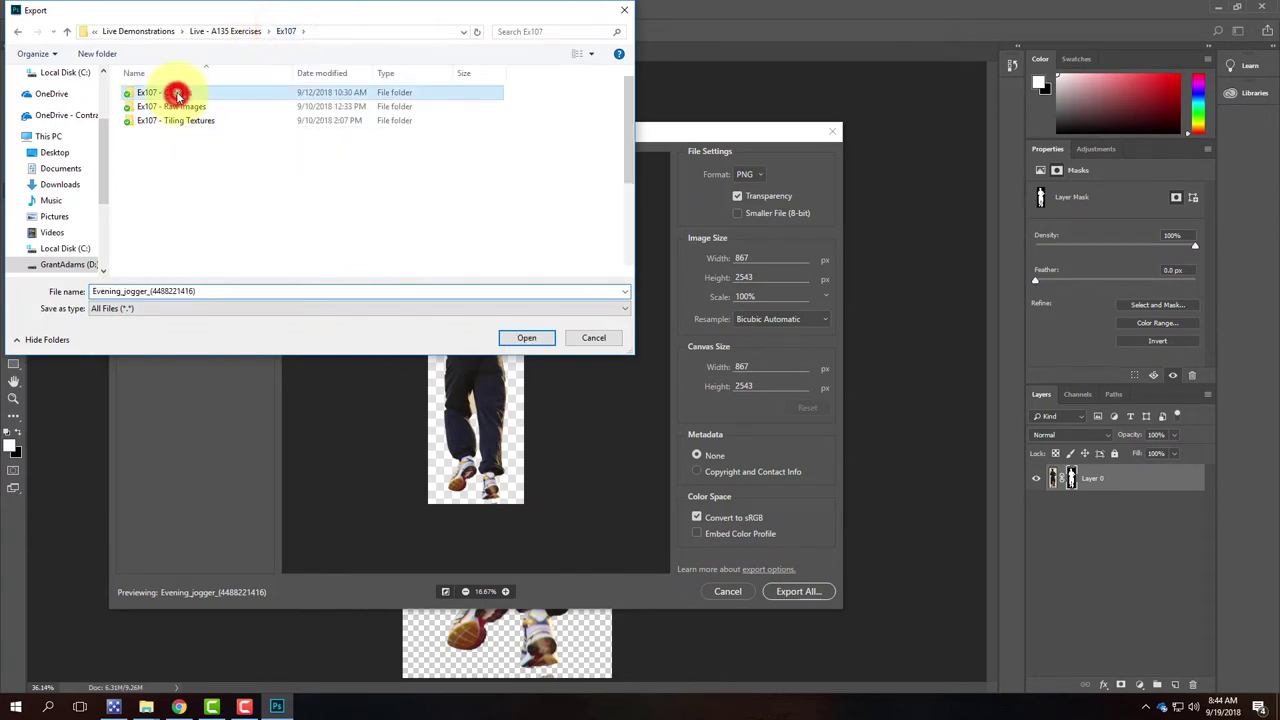
pyautogui.doubleClick(151, 291)
pyautogui.click(151, 291)
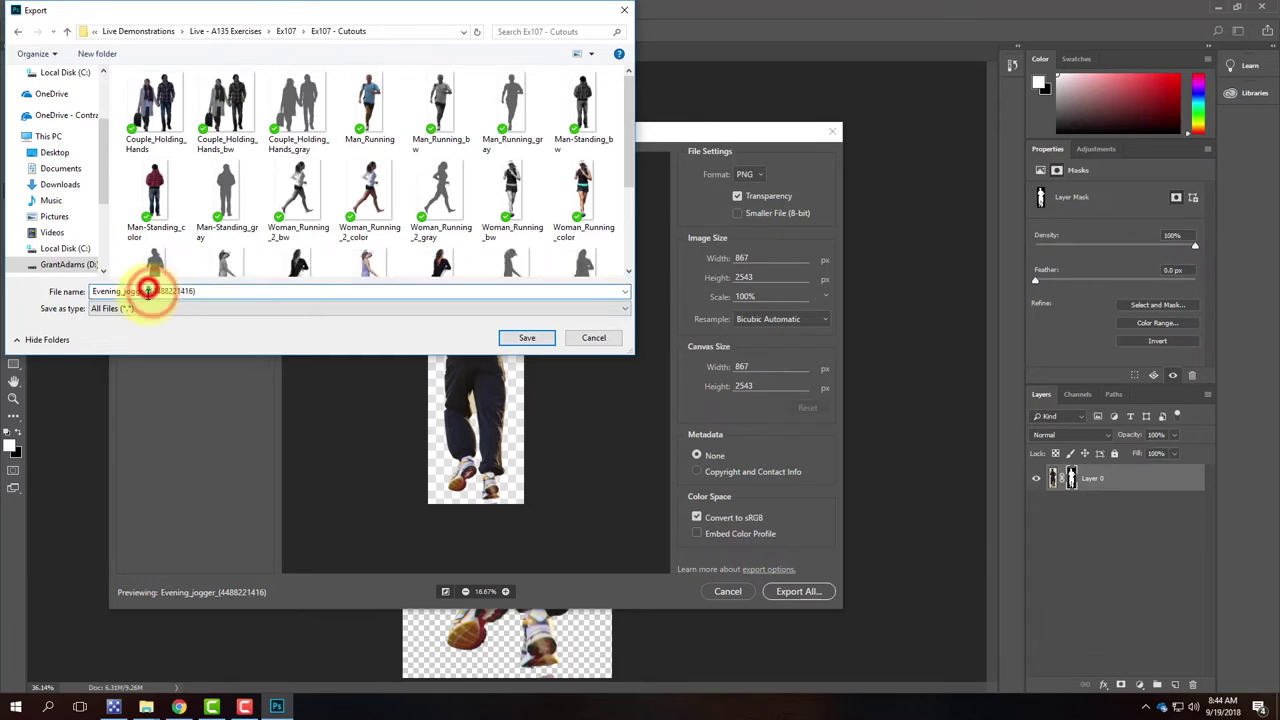
pyautogui.click(148, 291)
pyautogui.moveTo(151, 291); pyautogui.dragTo(260, 294)
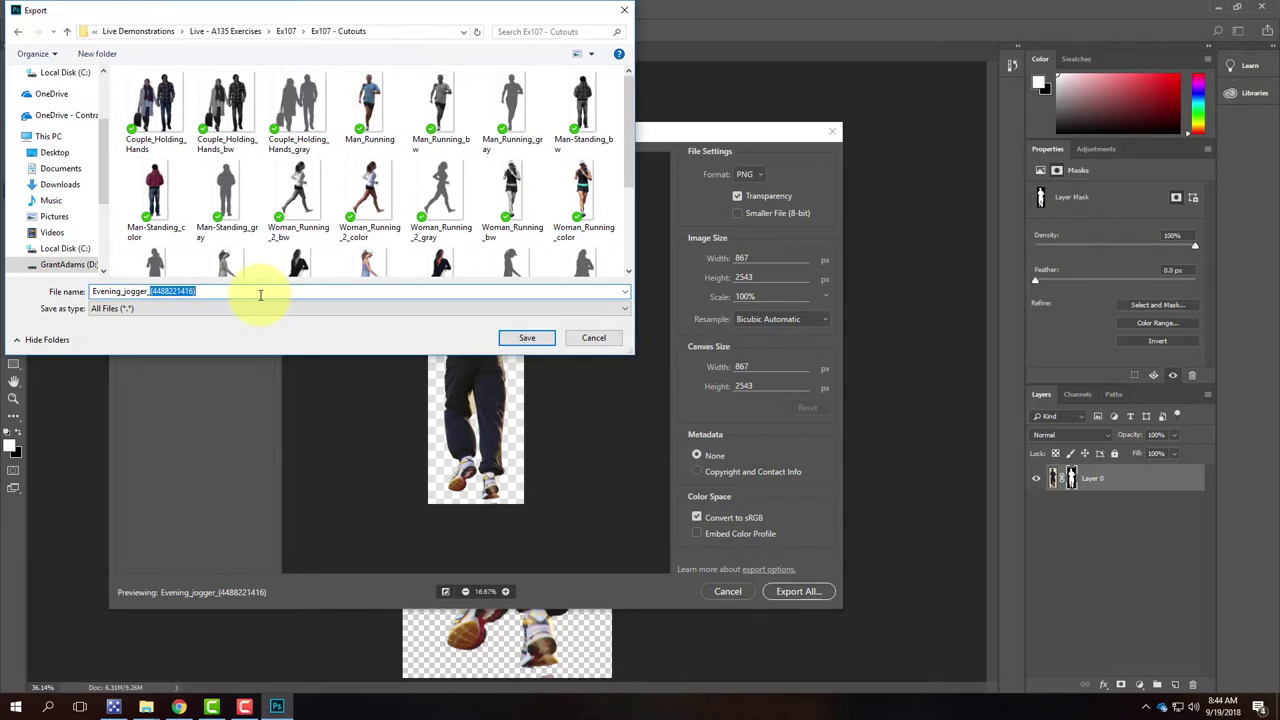
pyautogui.write('color')
pyautogui.click(525, 342)
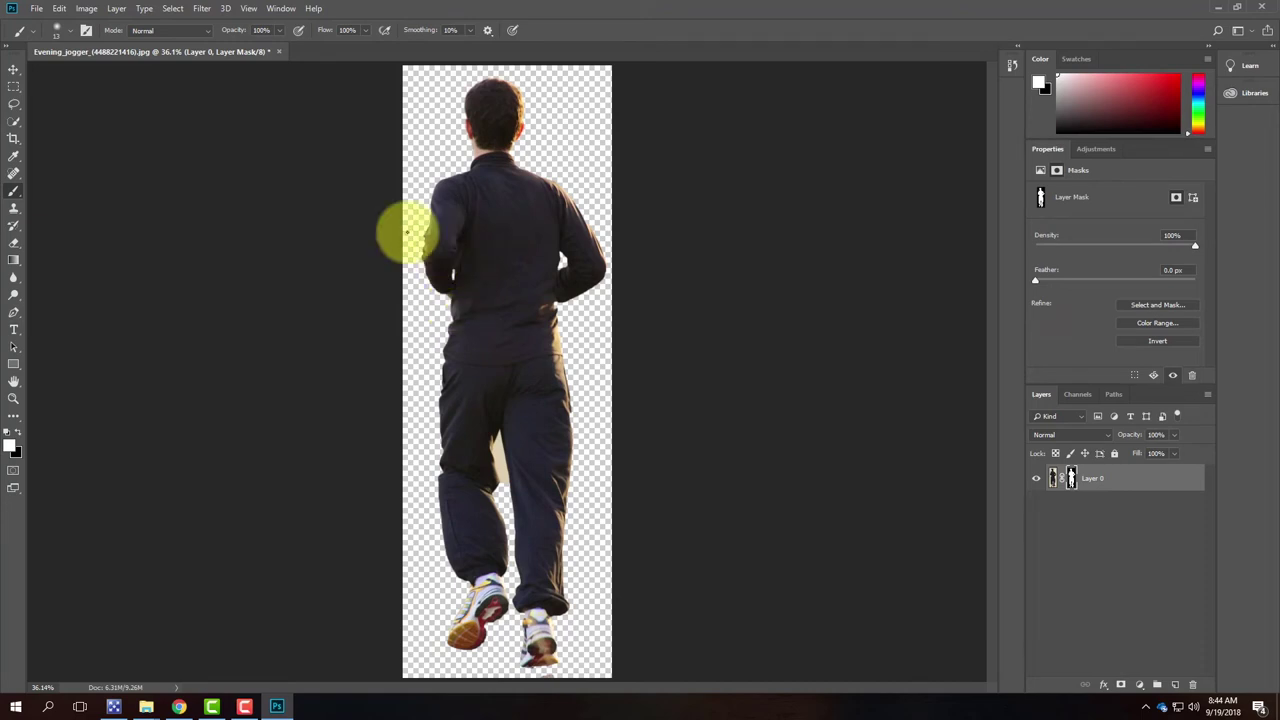
# Create a Channel Mixer adjustment layer named BW
pyautogui.click(116, 8)
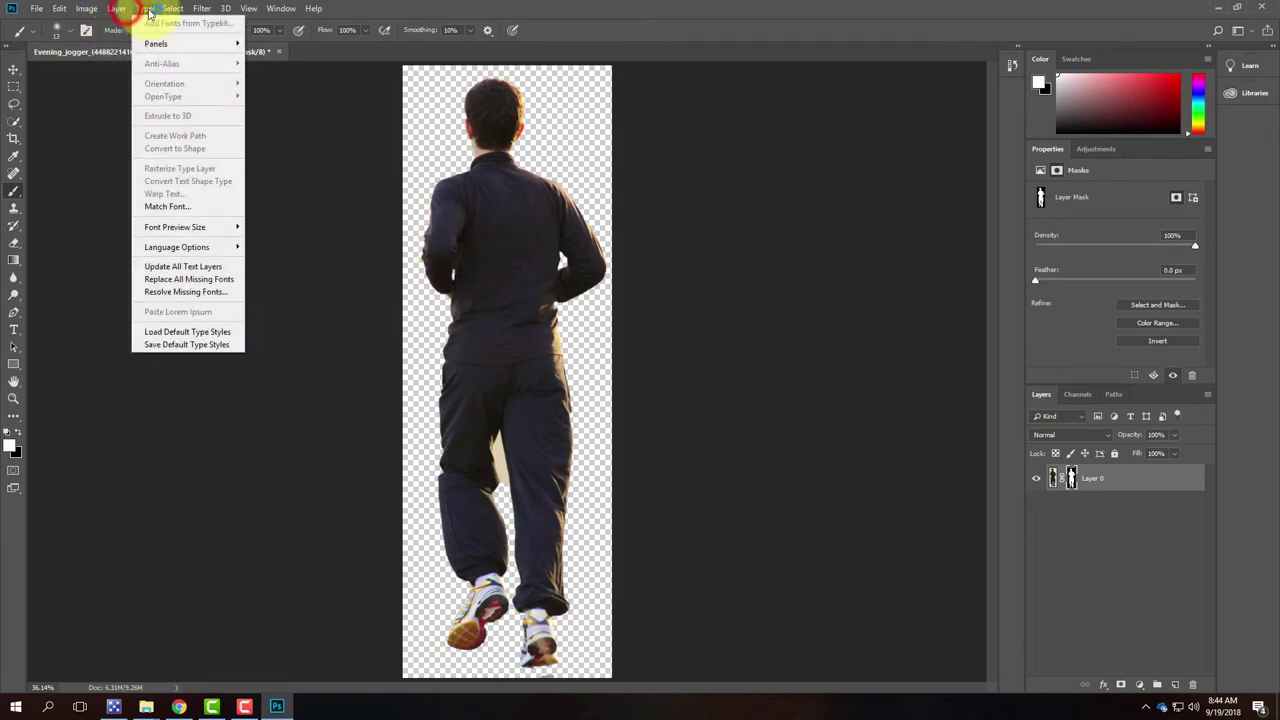
pyautogui.moveTo(190, 186)
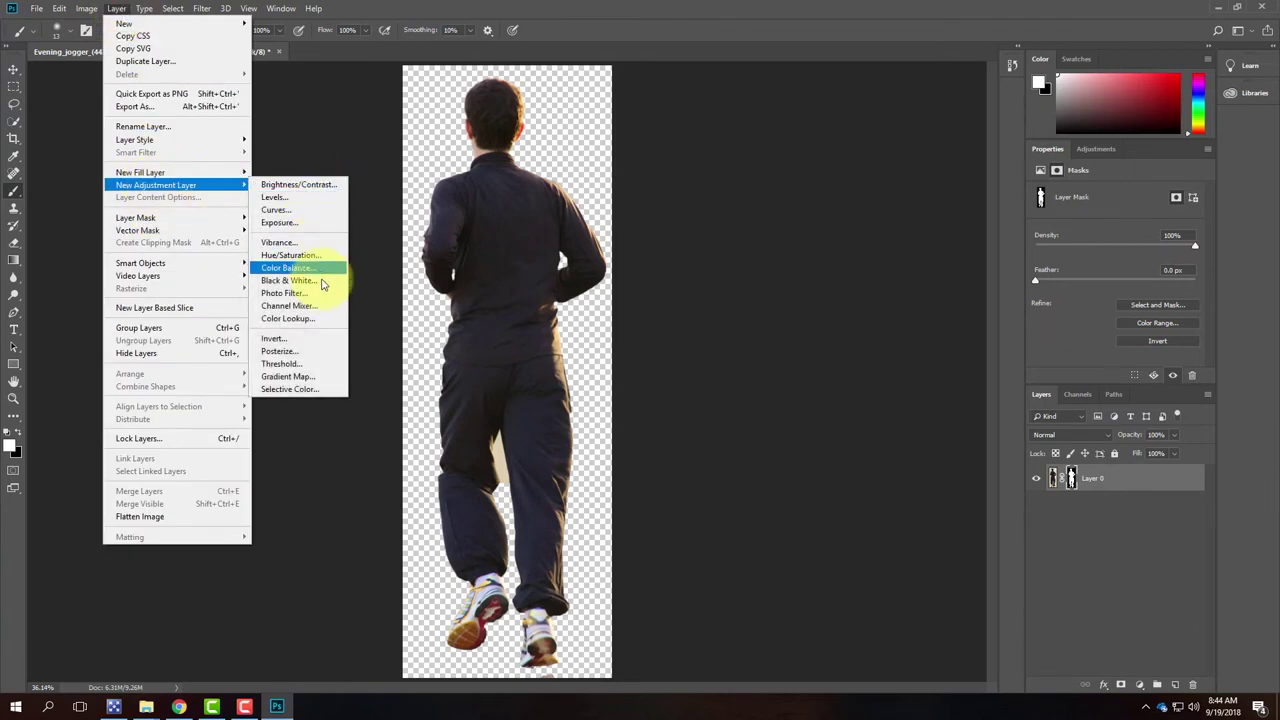
pyautogui.click(322, 318)
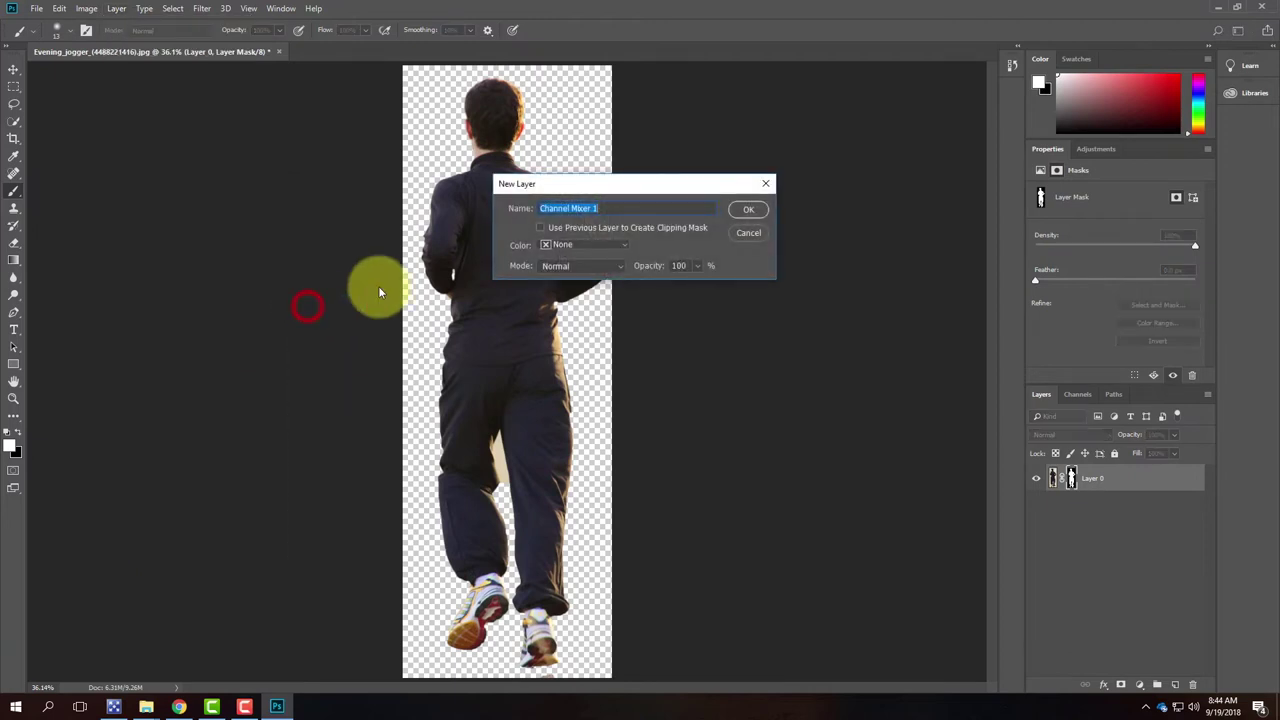
pyautogui.write('d')
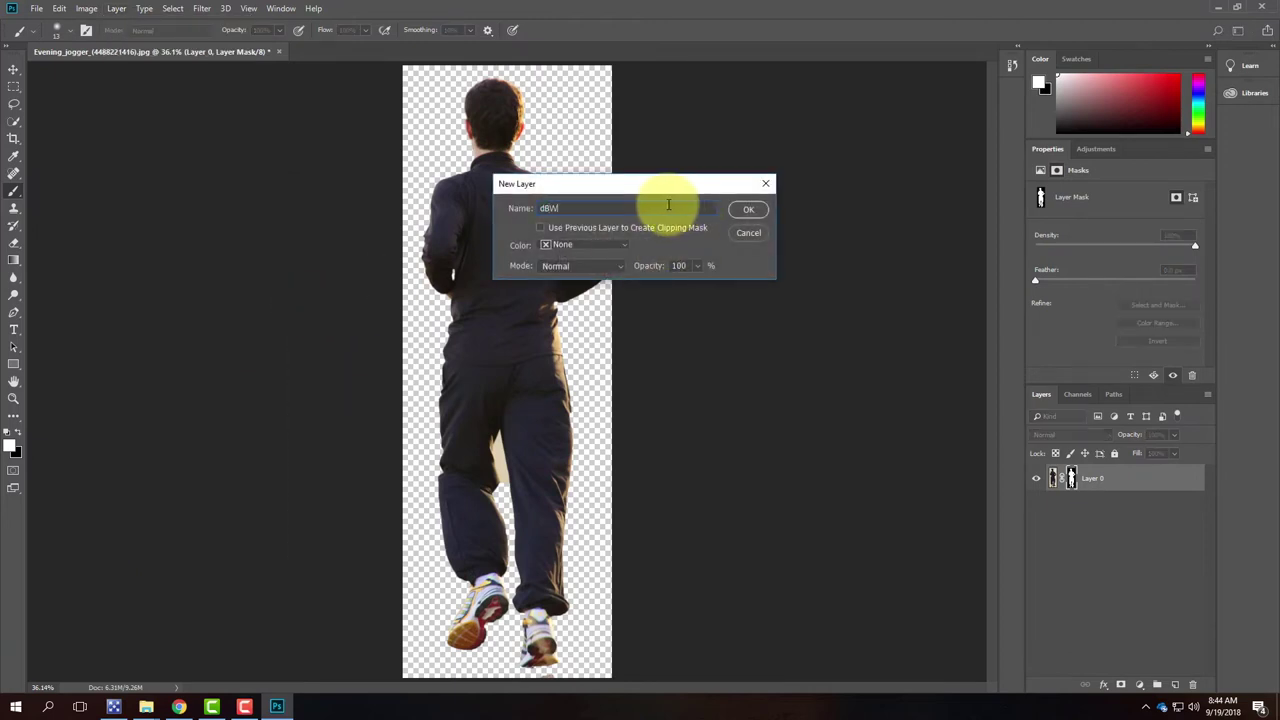
pyautogui.write('BW')
pyautogui.doubleClick(548, 207)
pyautogui.press('BackSpace')
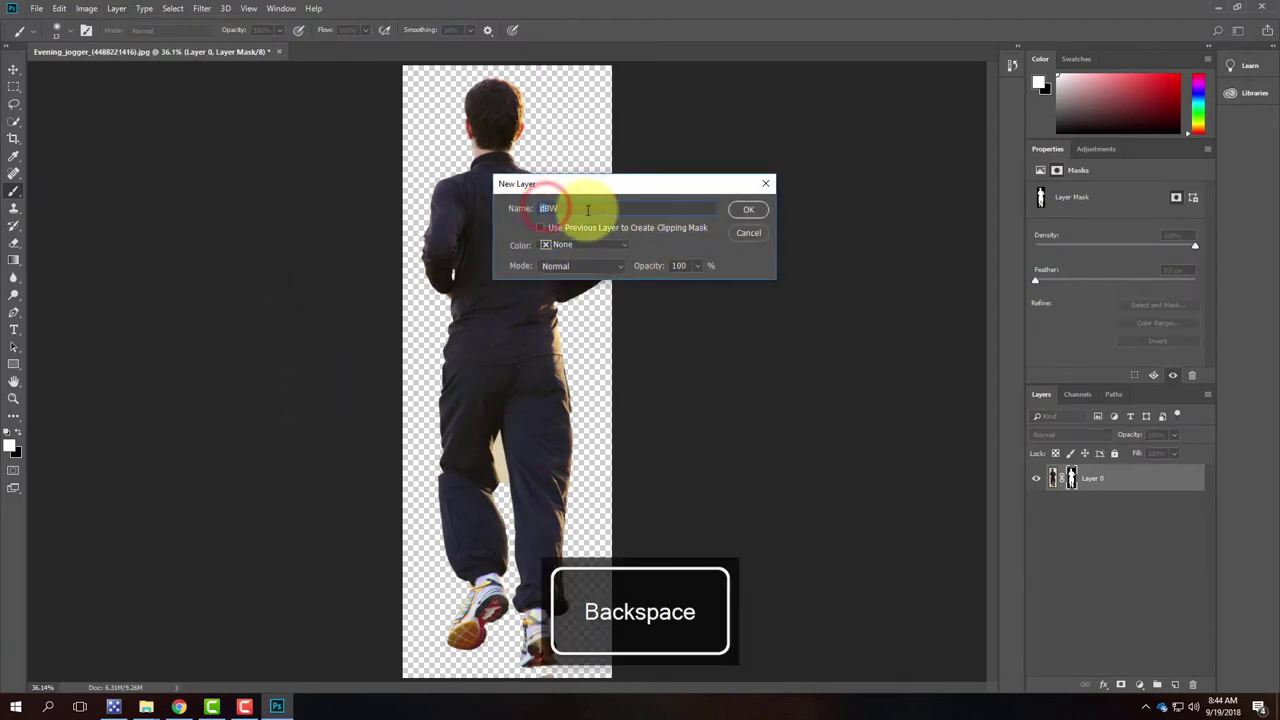
pyautogui.click(750, 208)
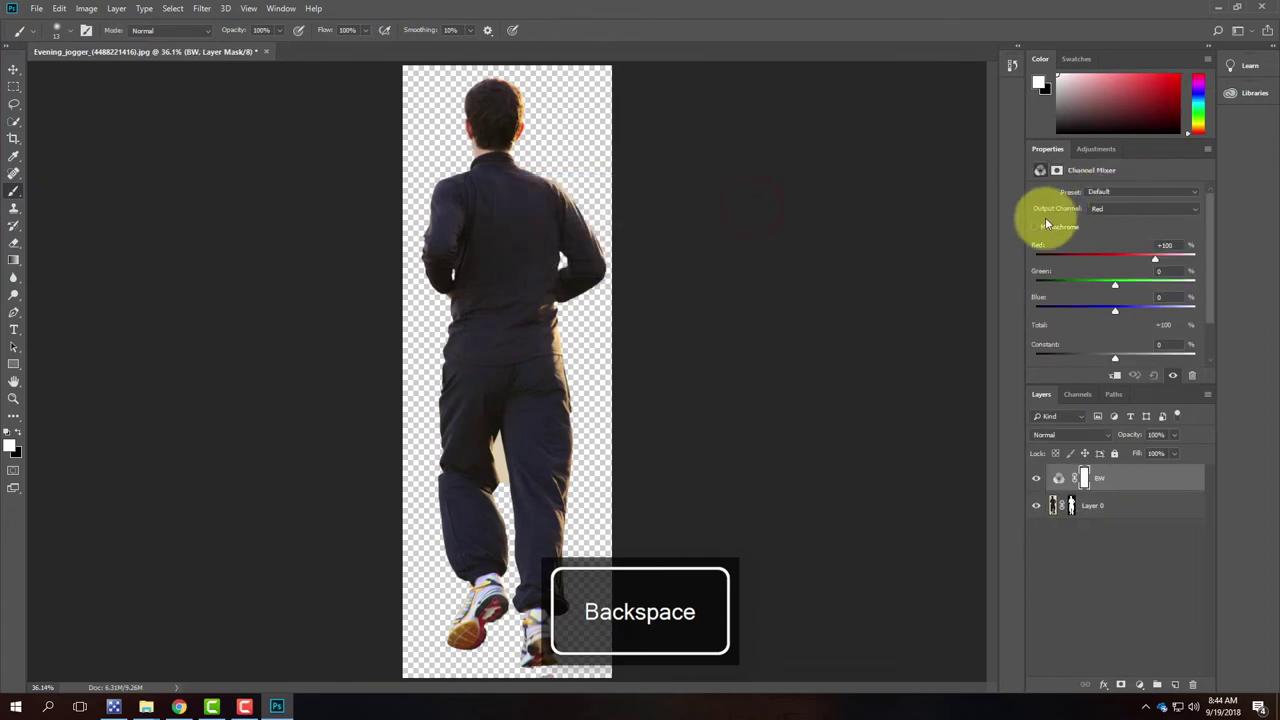
# Make the channel mix monochrome and apply the Black & White with Green Filter preset
pyautogui.click(1034, 226)
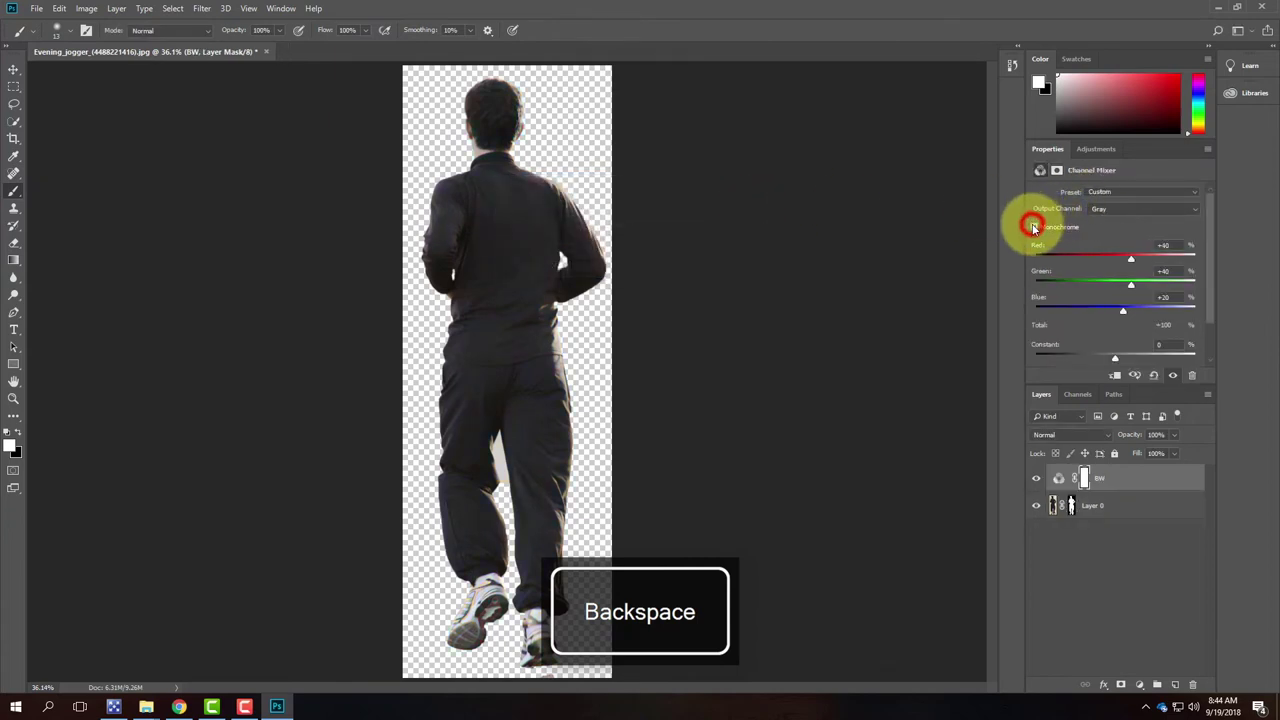
pyautogui.click(1126, 191)
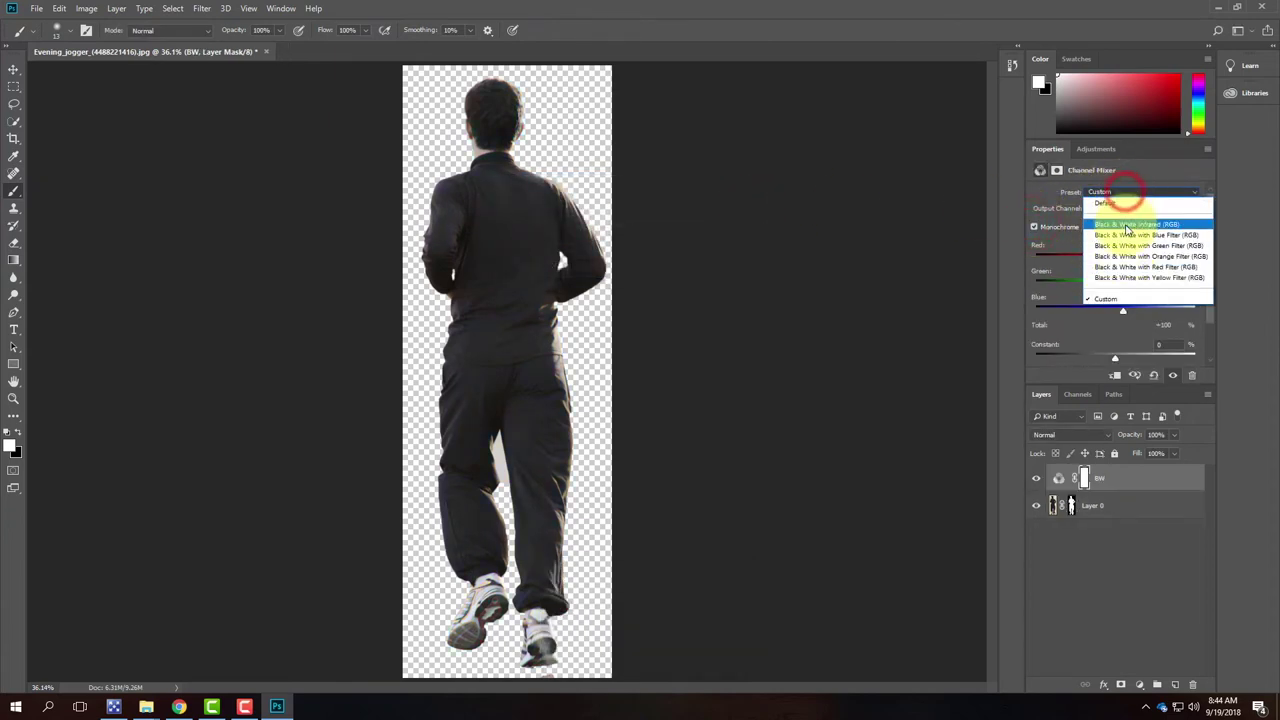
pyautogui.click(1126, 224)
pyautogui.click(1124, 192)
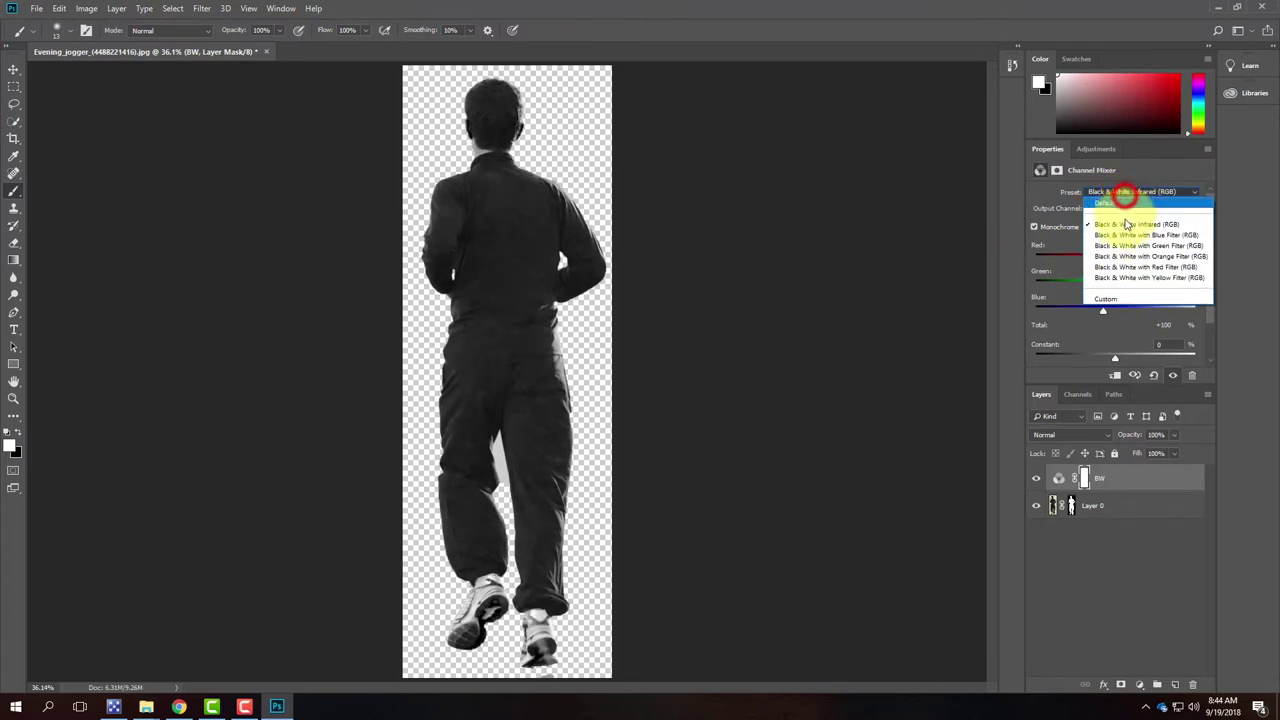
pyautogui.click(1126, 234)
pyautogui.click(1124, 192)
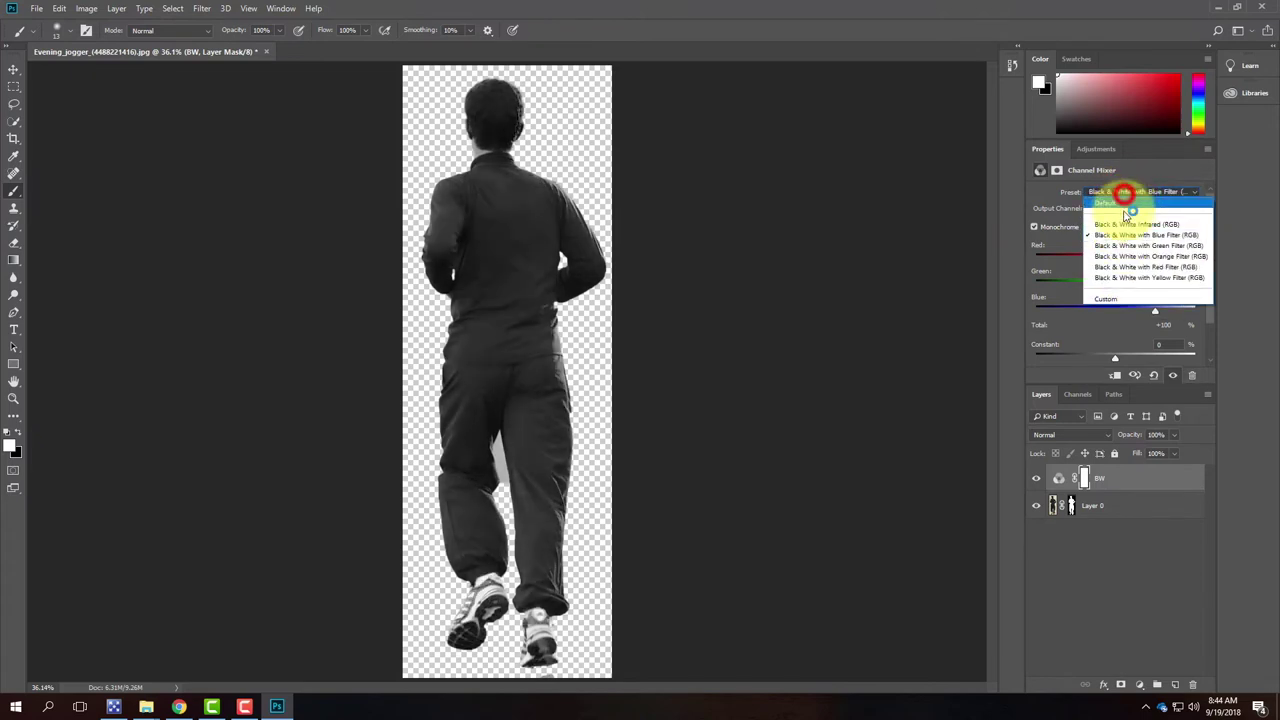
pyautogui.click(1126, 245)
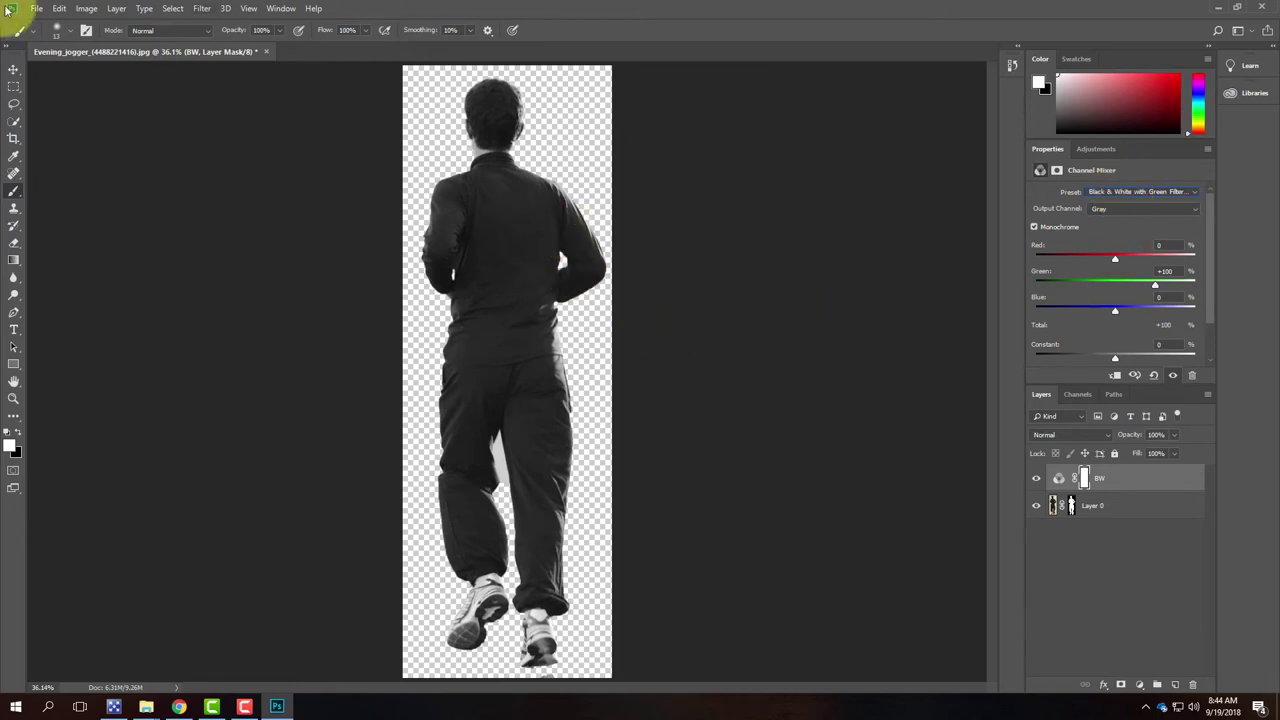
# Export the black-and-white version as Evening_jogger_bw PNG, then add empty Layer 1 above BW
pyautogui.click(36, 9)
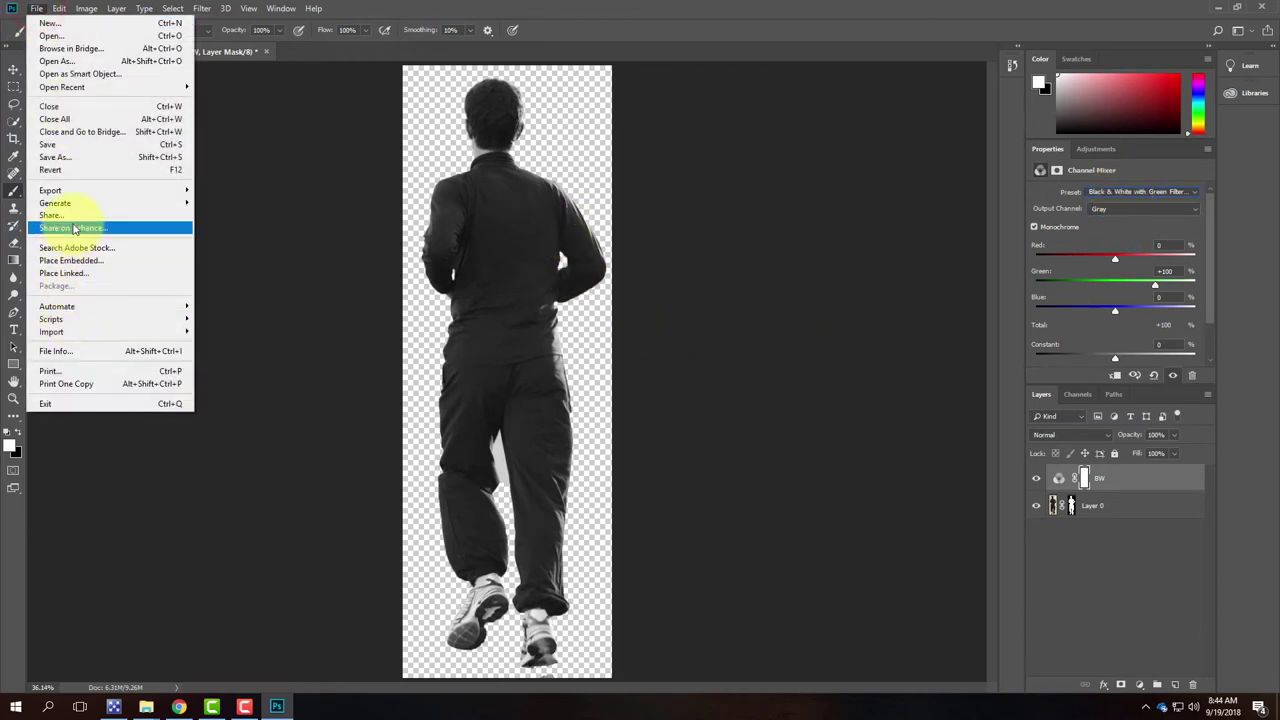
pyautogui.moveTo(75, 190)
pyautogui.click(217, 205)
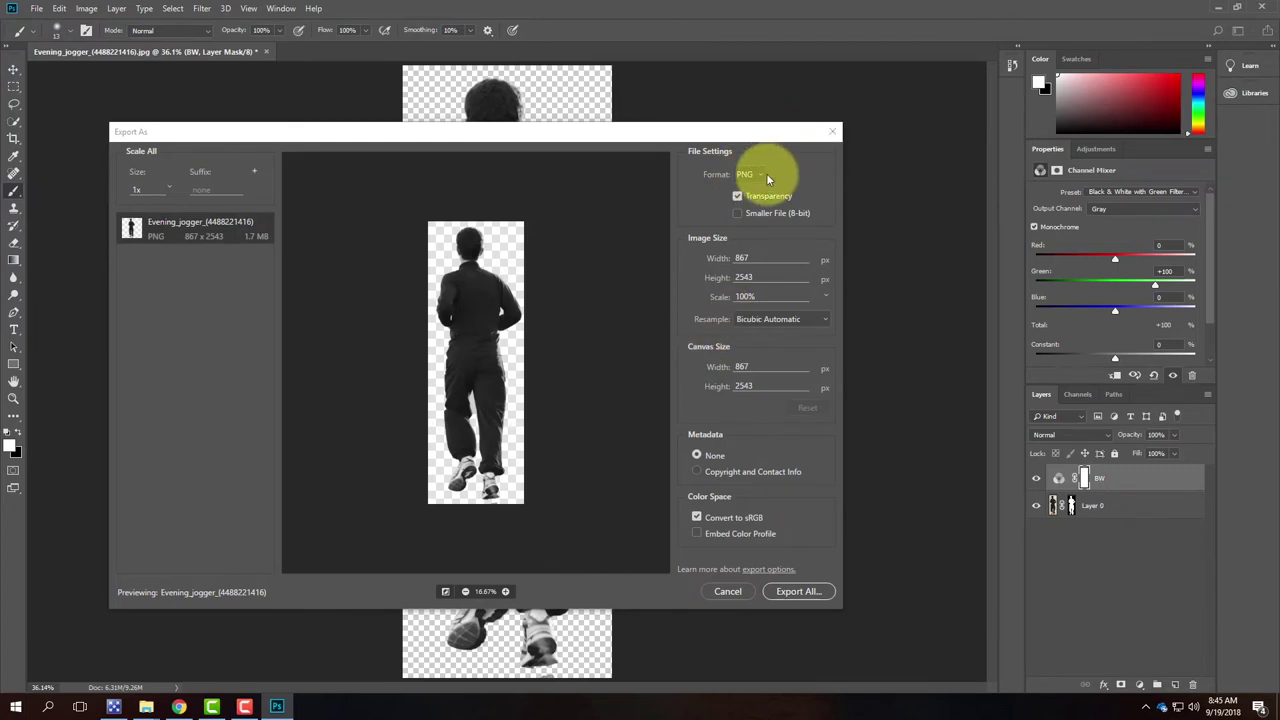
pyautogui.click(789, 594)
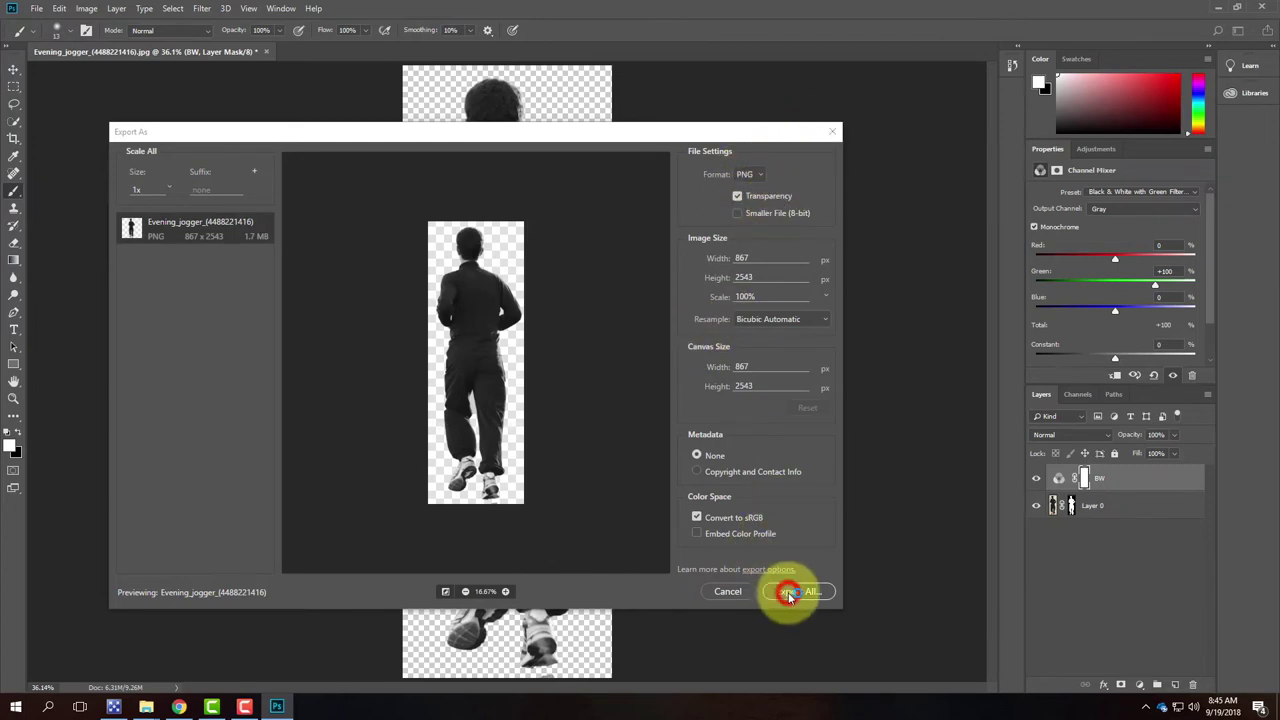
pyautogui.click(155, 297)
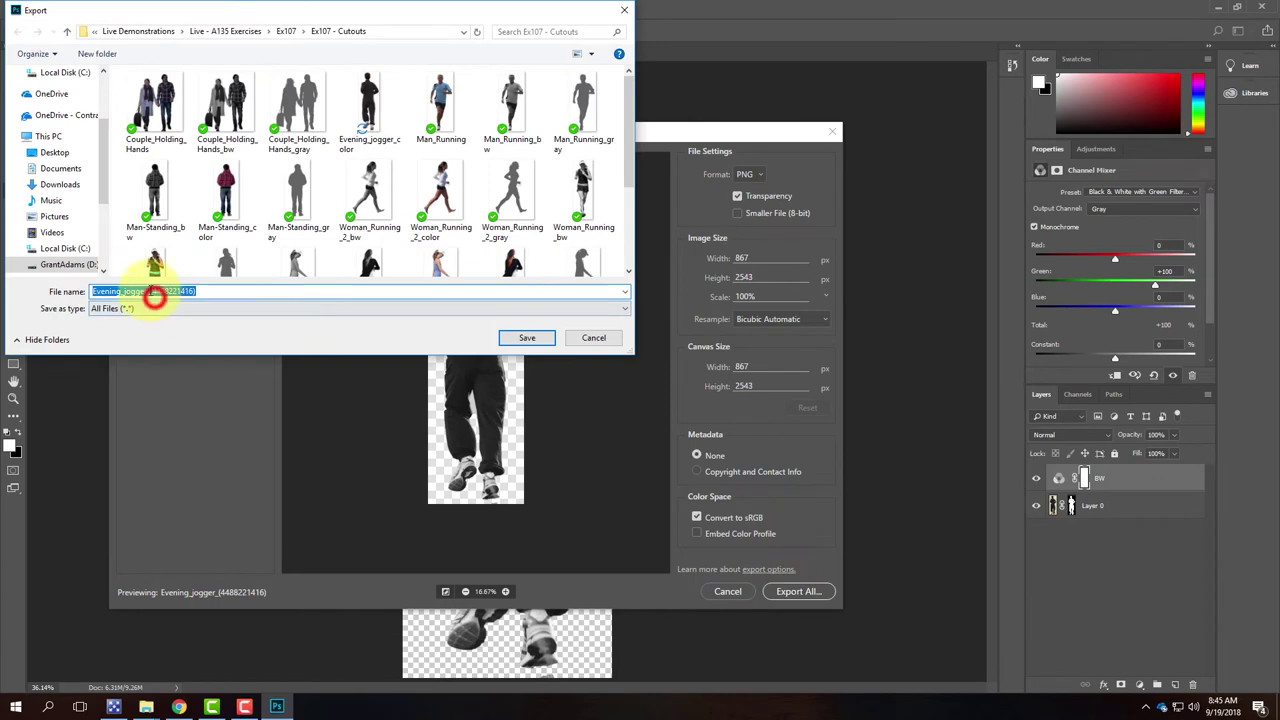
pyautogui.moveTo(150, 291); pyautogui.dragTo(260, 293)
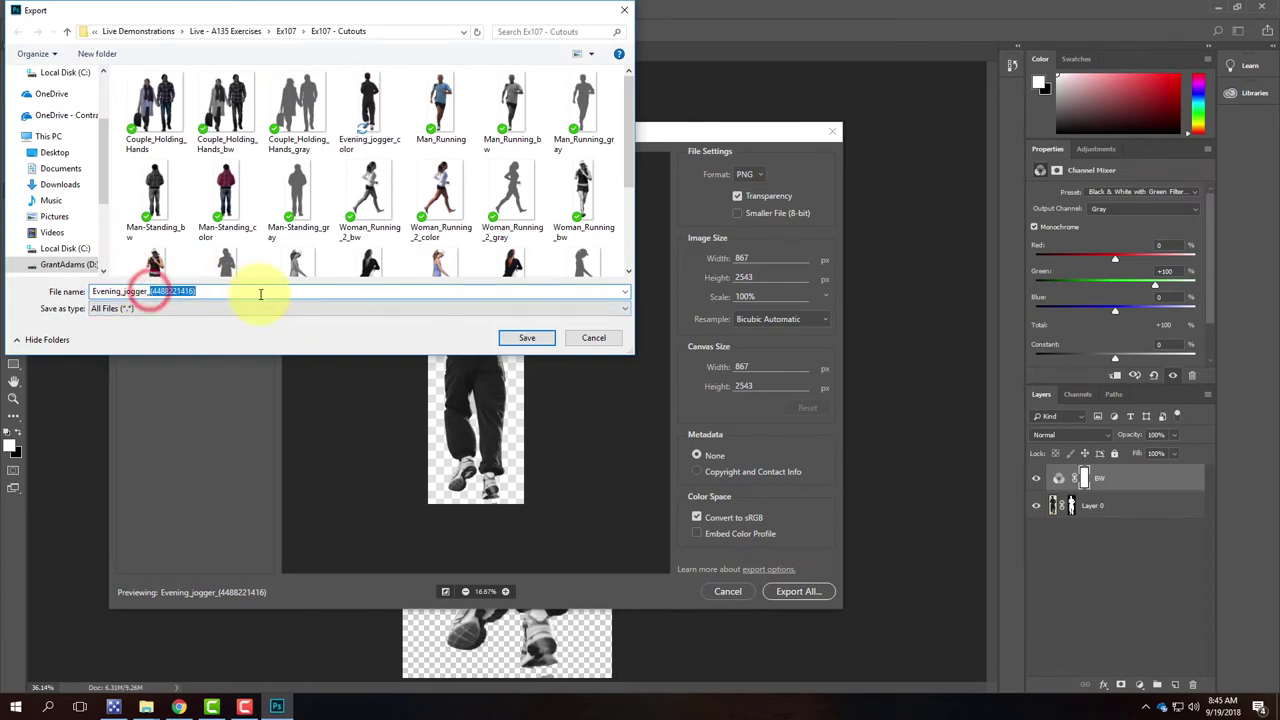
pyautogui.write('bw')
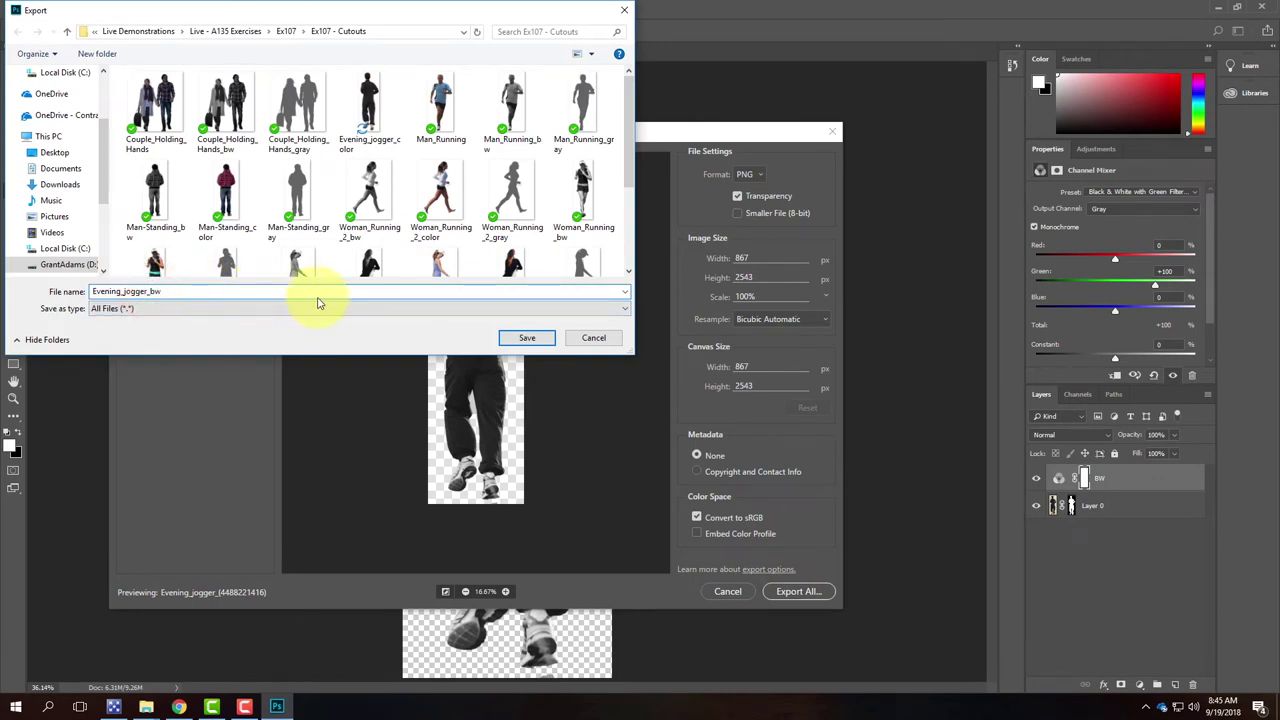
pyautogui.click(517, 338)
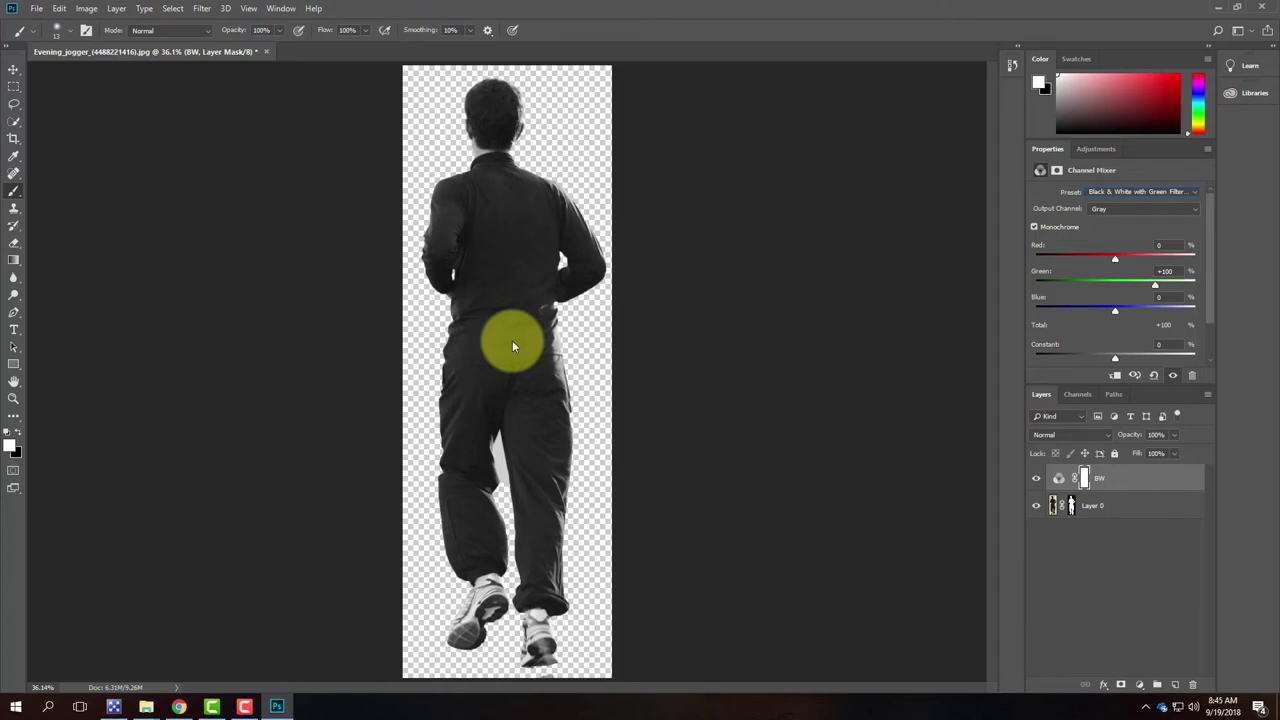
pyautogui.click(1176, 686)
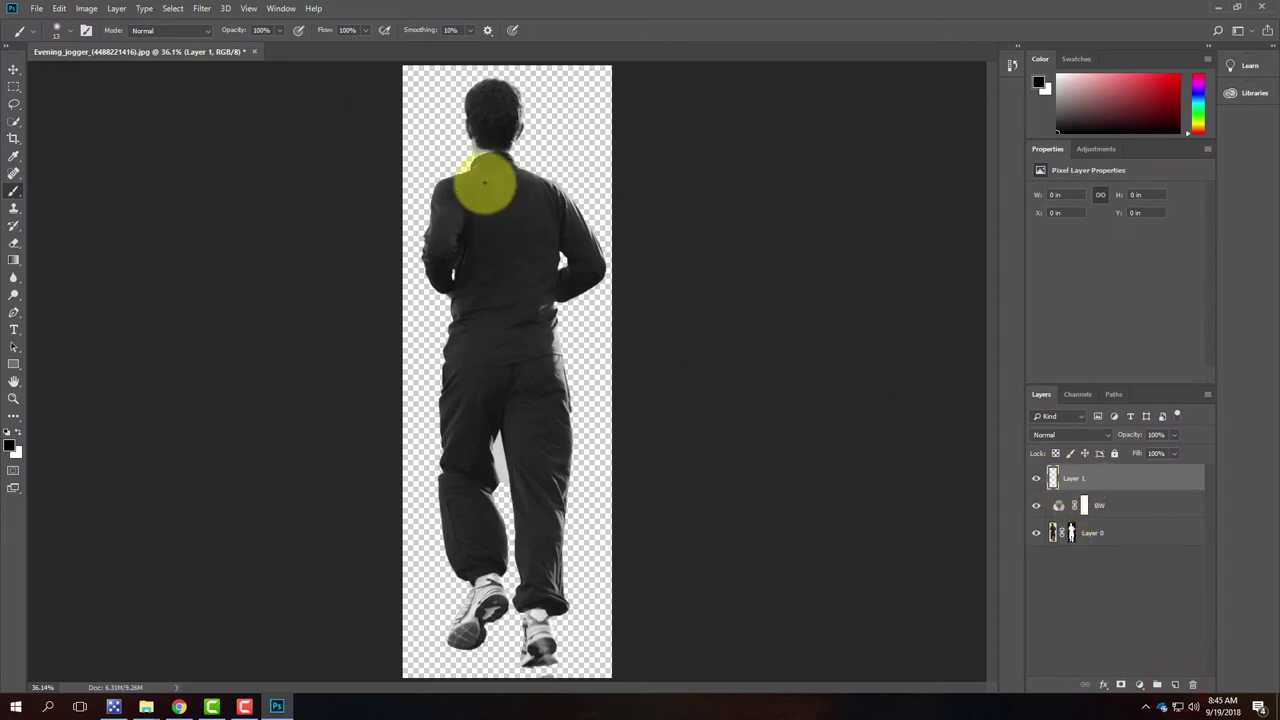
# Set the brush foreground colour to C0 M0 Y0 K75 grey, hex 636466
pyautogui.click(15, 192)
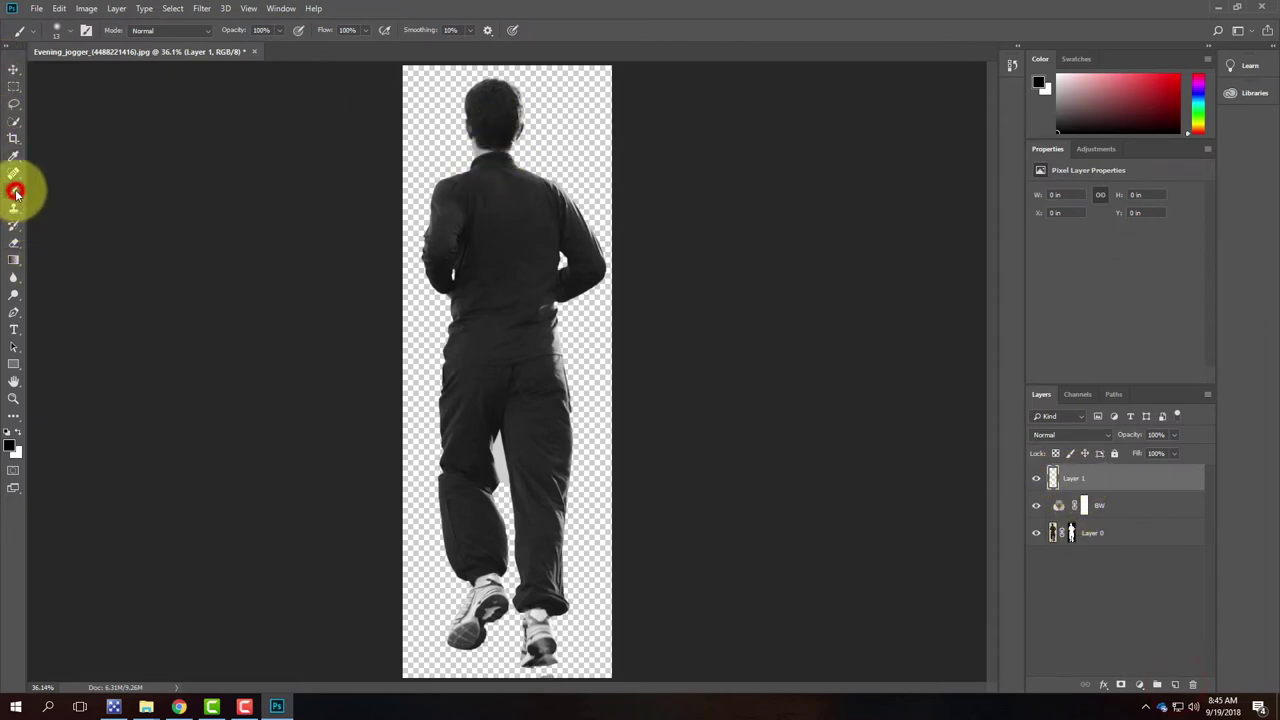
pyautogui.click(13, 448)
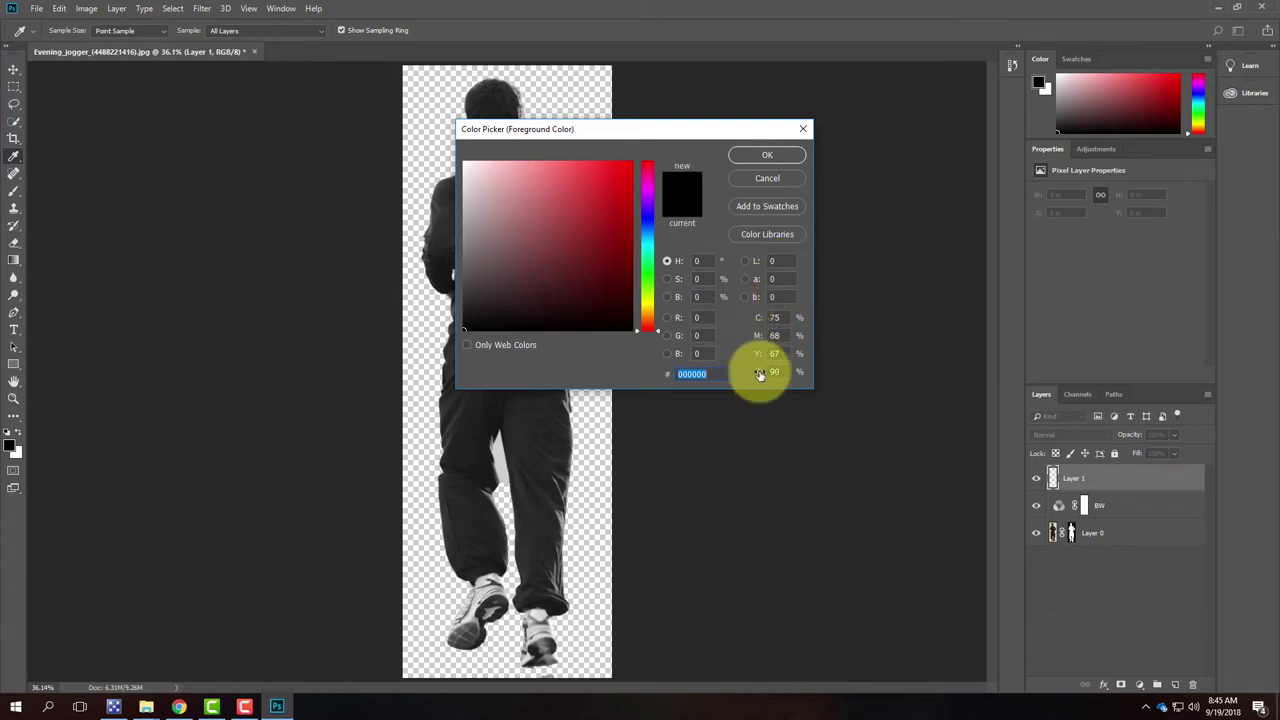
pyautogui.click(776, 317)
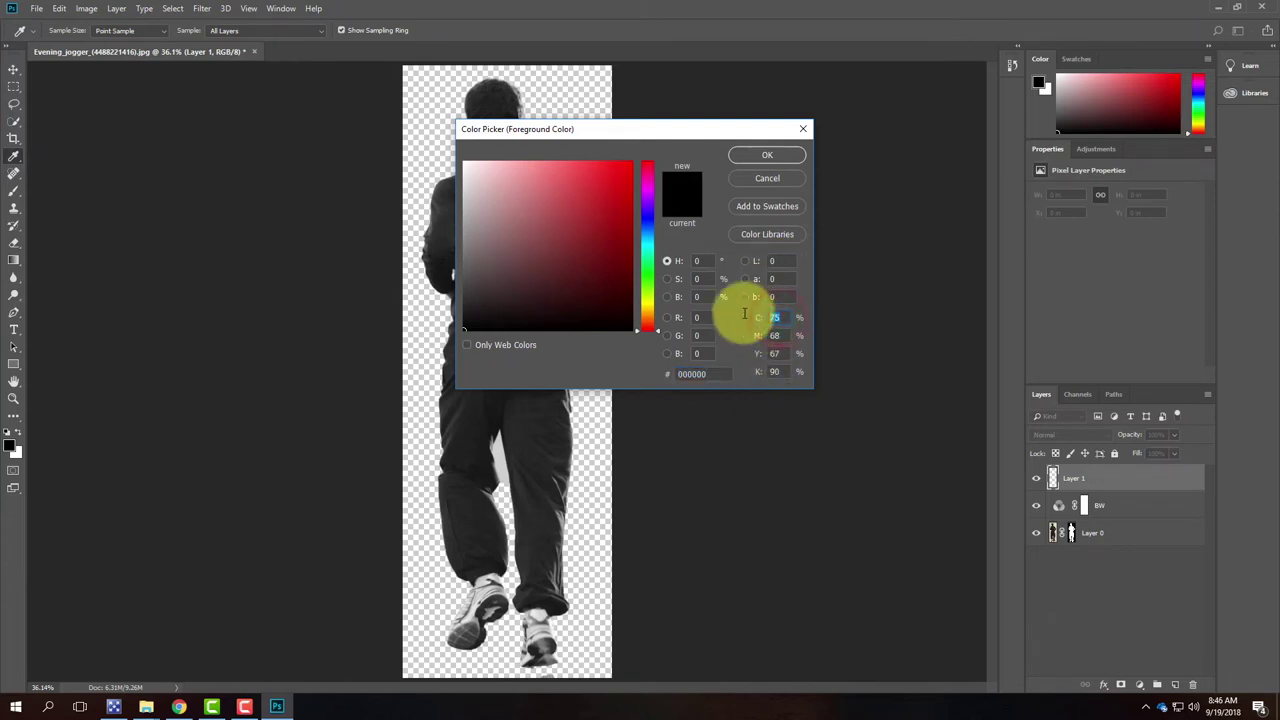
pyautogui.write('0')
pyautogui.press('Tab')
pyautogui.write('0')
pyautogui.press('Tab')
pyautogui.write('0')
pyautogui.press('Tab')
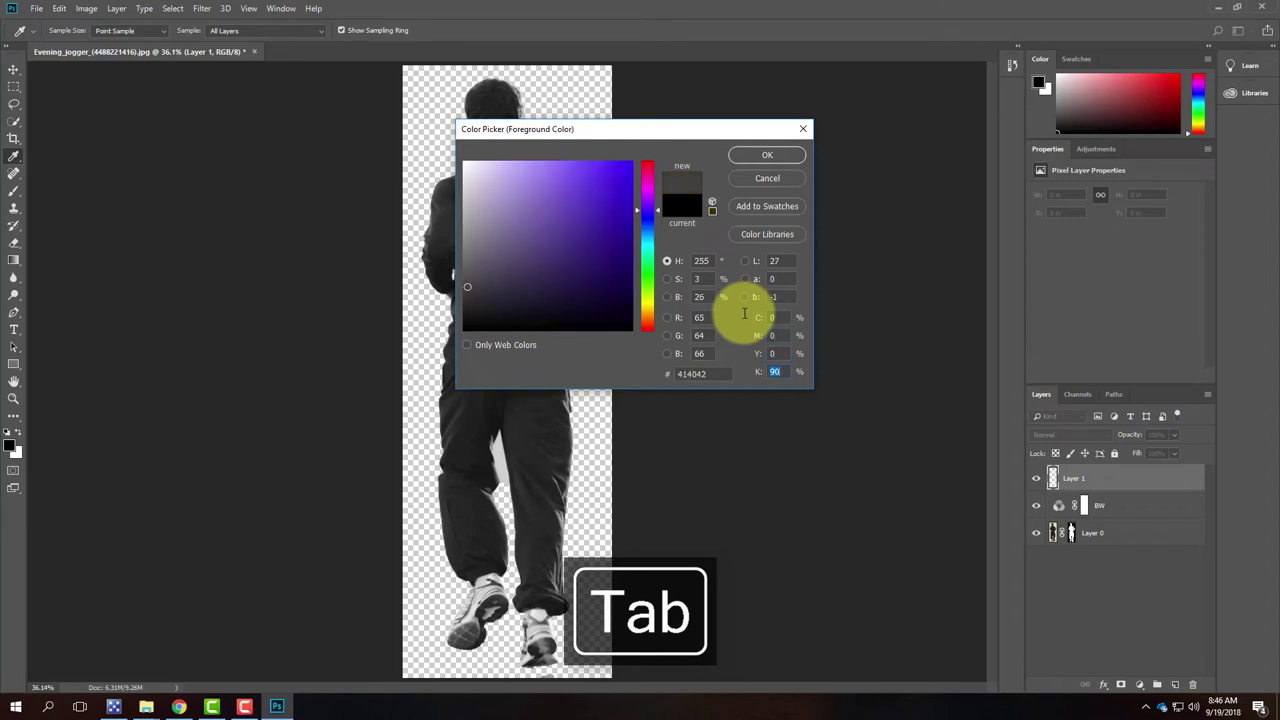
pyautogui.write('75')
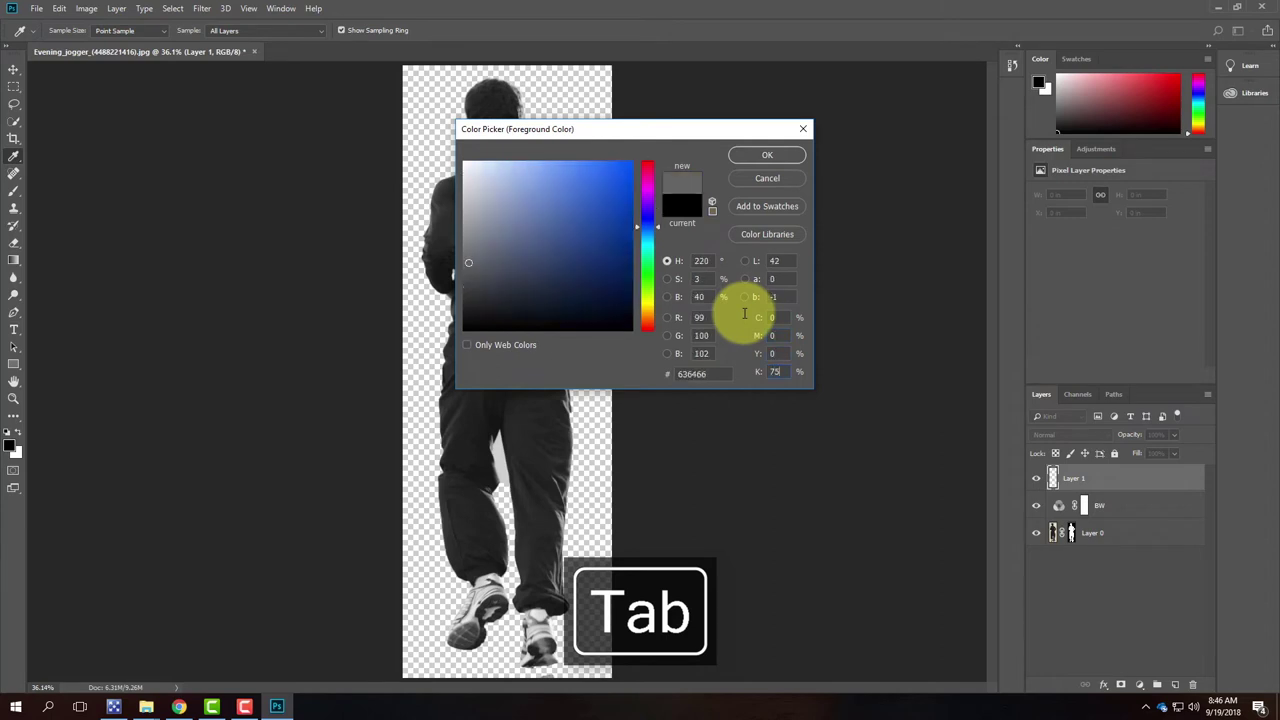
pyautogui.click(767, 318)
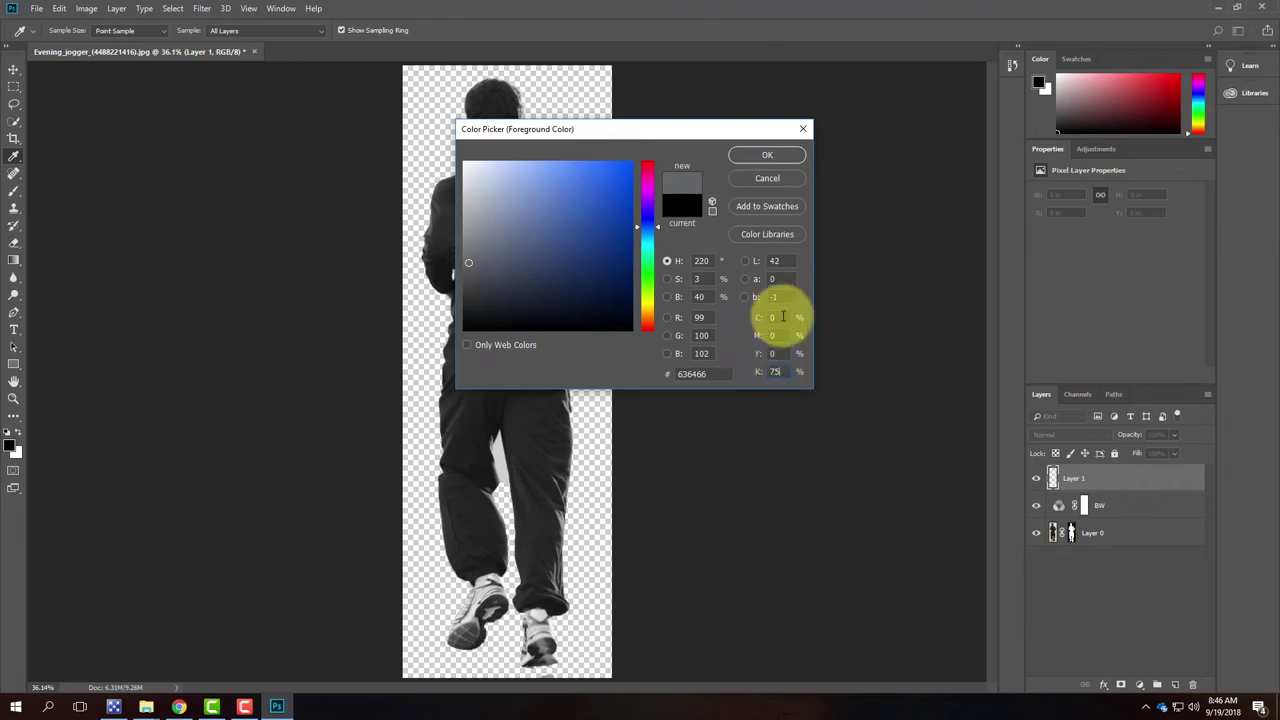
pyautogui.click(787, 368)
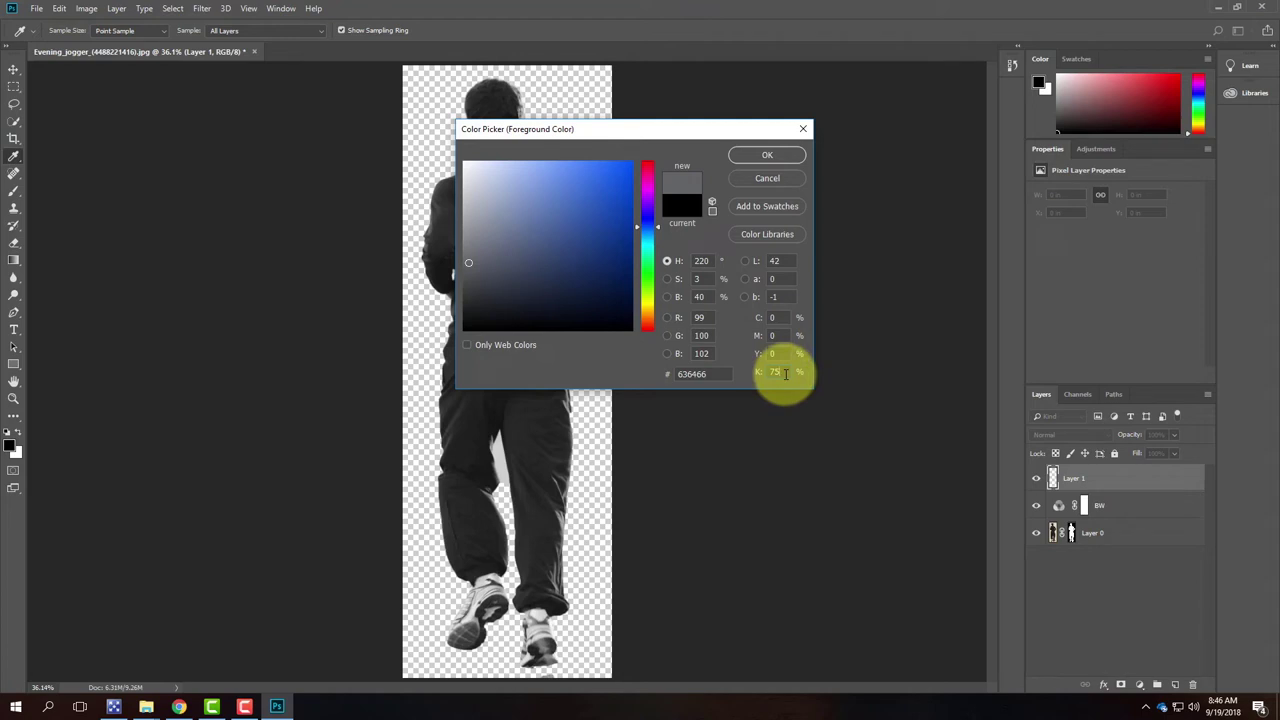
pyautogui.click(768, 155)
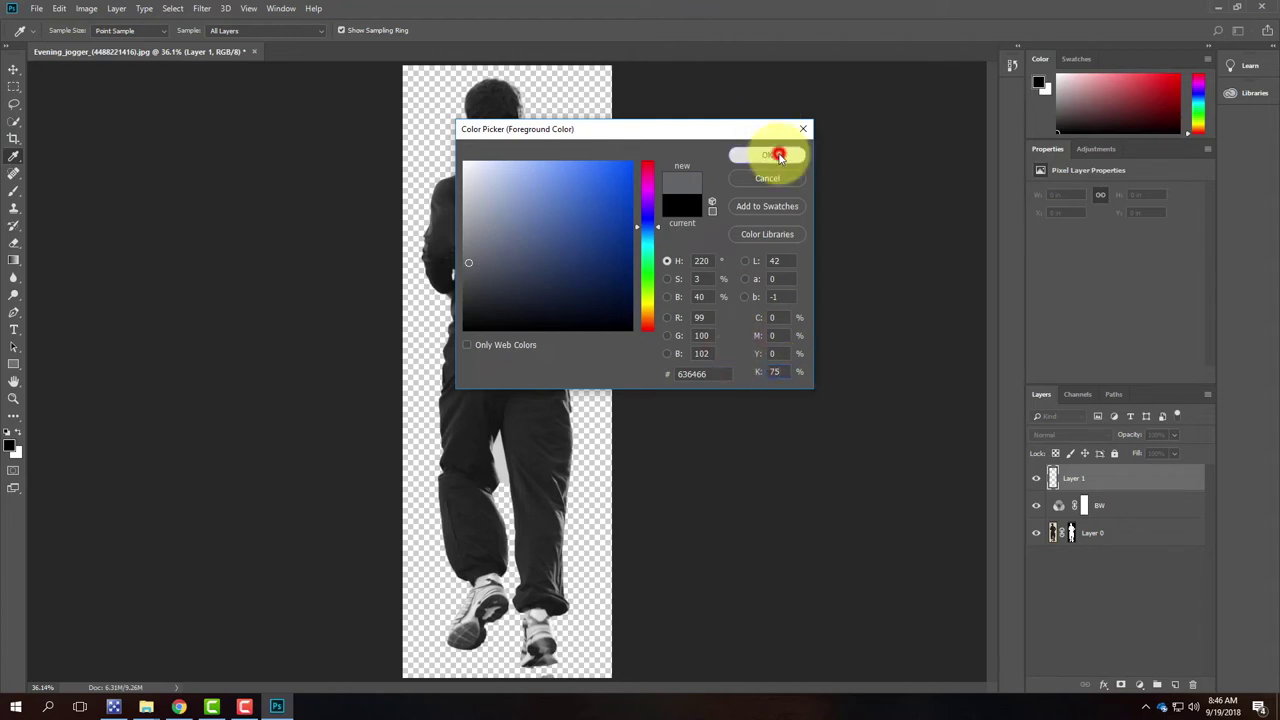
pyautogui.press('b')
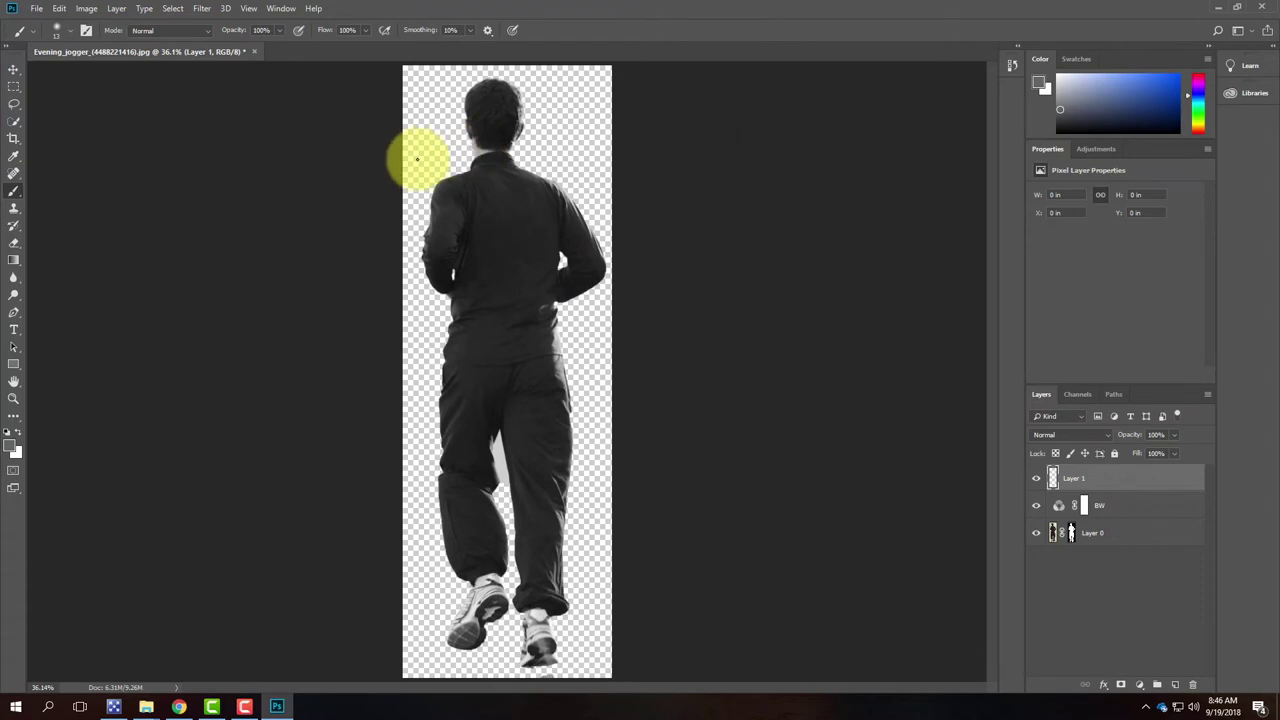
# Fill Layer 1 entirely with grey using a very large brush
pyautogui.press(']')
pyautogui.press(']')
pyautogui.press(']')
pyautogui.press(']')
pyautogui.press(']')
pyautogui.press(']')
pyautogui.press(']')
pyautogui.press(']')
pyautogui.moveTo(363, 108); pyautogui.dragTo(689, 109)
pyautogui.moveTo(166, 137)
pyautogui.mouseDown()
pyautogui.moveTo(734, 171)
pyautogui.moveTo(194, 286)
pyautogui.moveTo(180, 414)
pyautogui.moveTo(218, 512)
pyautogui.moveTo(591, 651)
pyautogui.moveTo(766, 623)
pyautogui.moveTo(589, 120)
pyautogui.moveTo(295, 655)
pyautogui.moveTo(731, 91)
pyautogui.moveTo(549, 86)
pyautogui.moveTo(479, 553)
pyautogui.mouseUp()
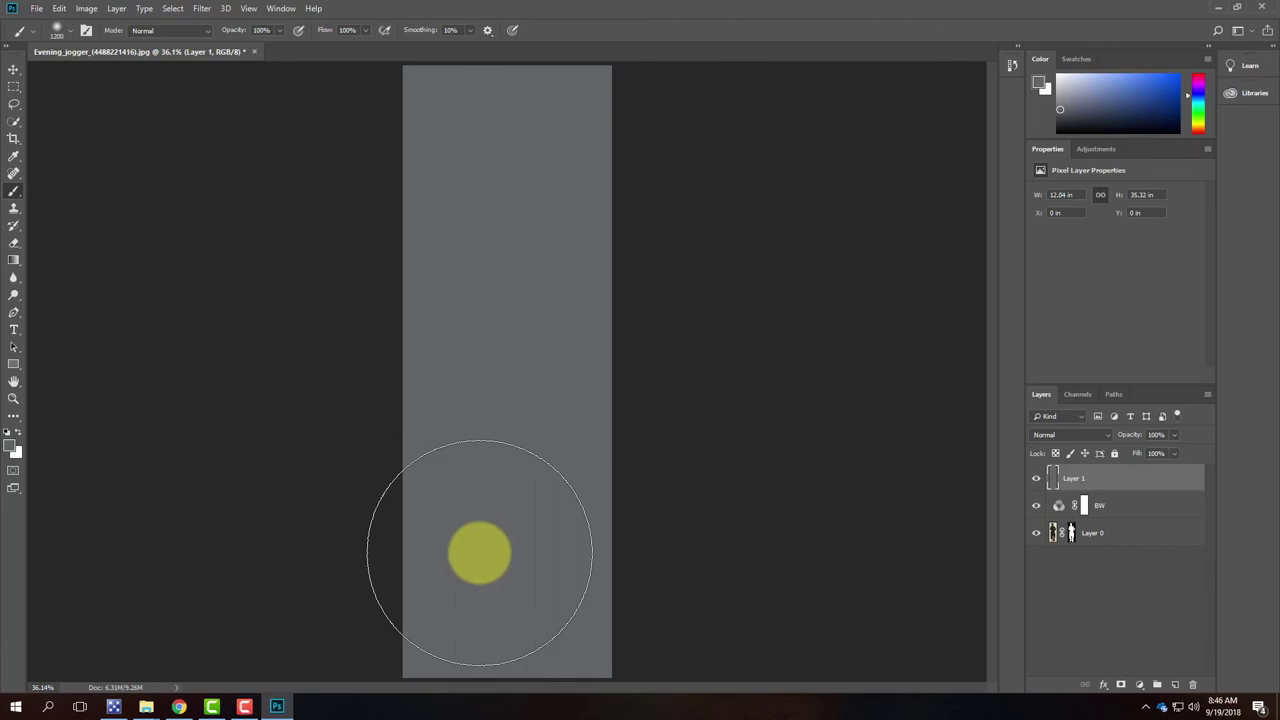
# Copy Layer 0's jogger mask onto Layer 1 and delete the original photo layer
pyautogui.click(1071, 533)
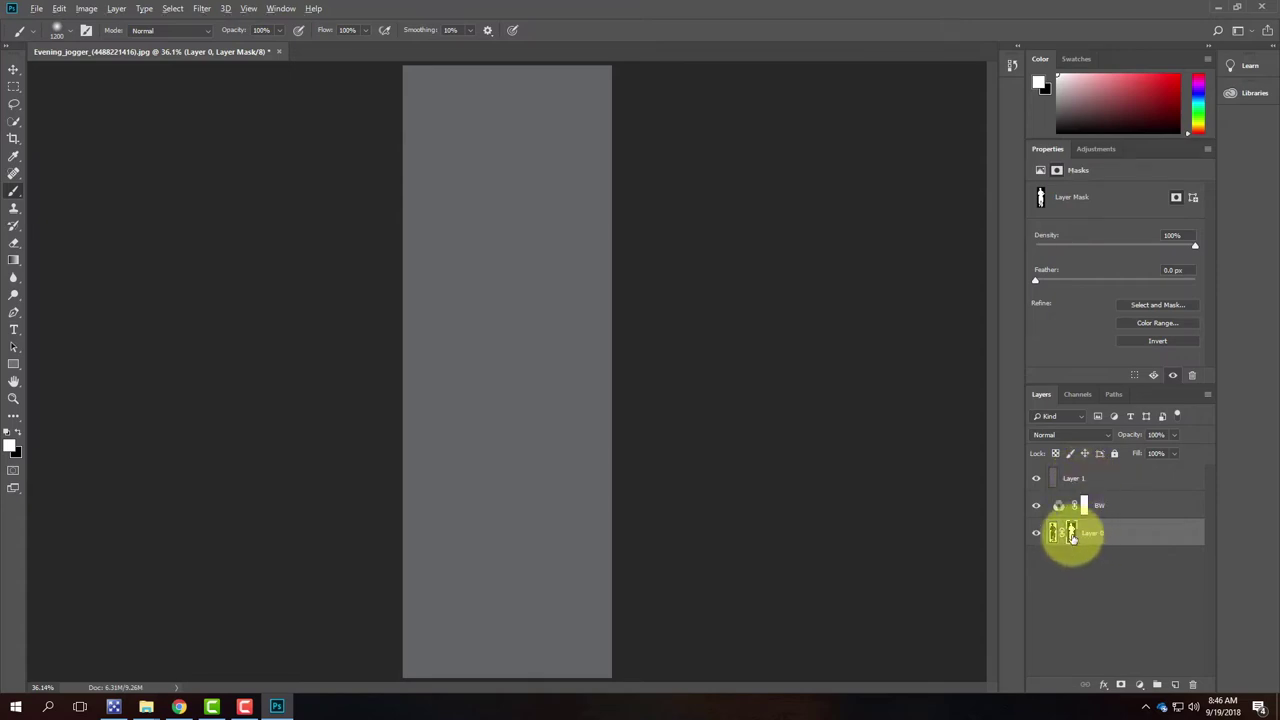
pyautogui.moveTo(1073, 537); pyautogui.dragTo(1073, 480)
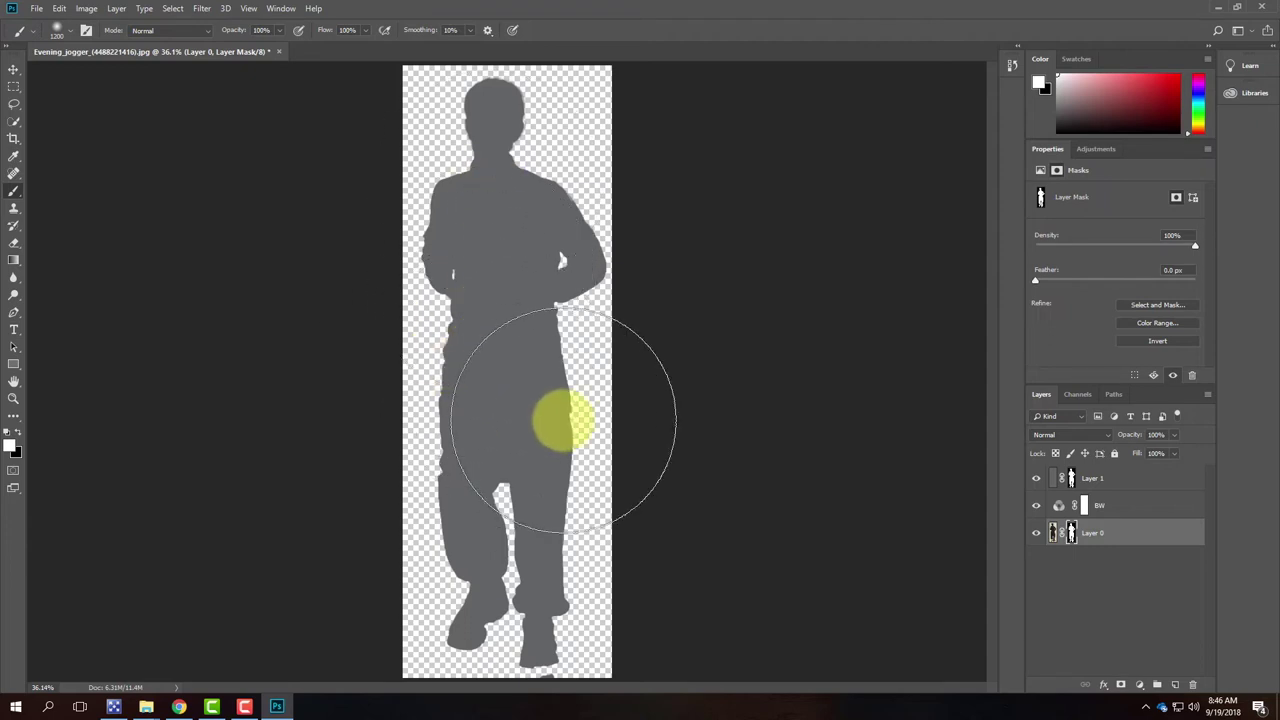
pyautogui.hotkey('ctrl', '=')
pyautogui.hotkey('ctrl', '=')
pyautogui.scroll(-3, 571, 414)
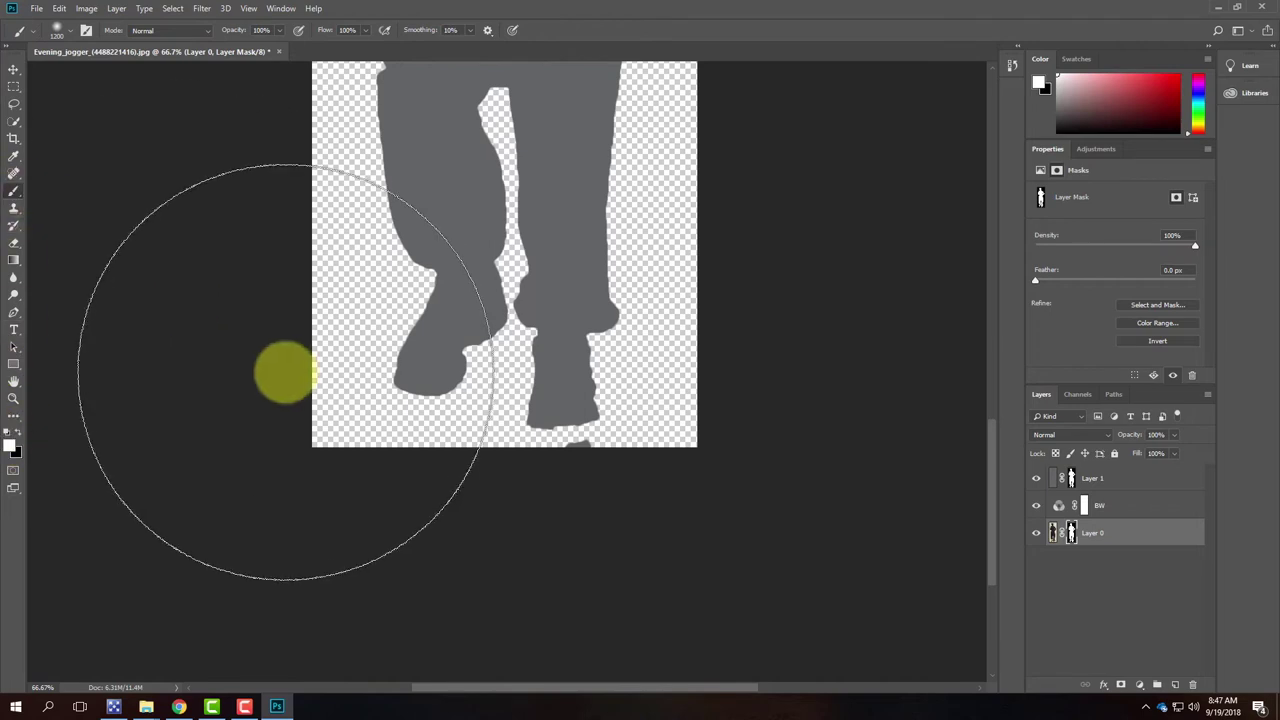
pyautogui.press('Delete')
pyautogui.click(285, 372)
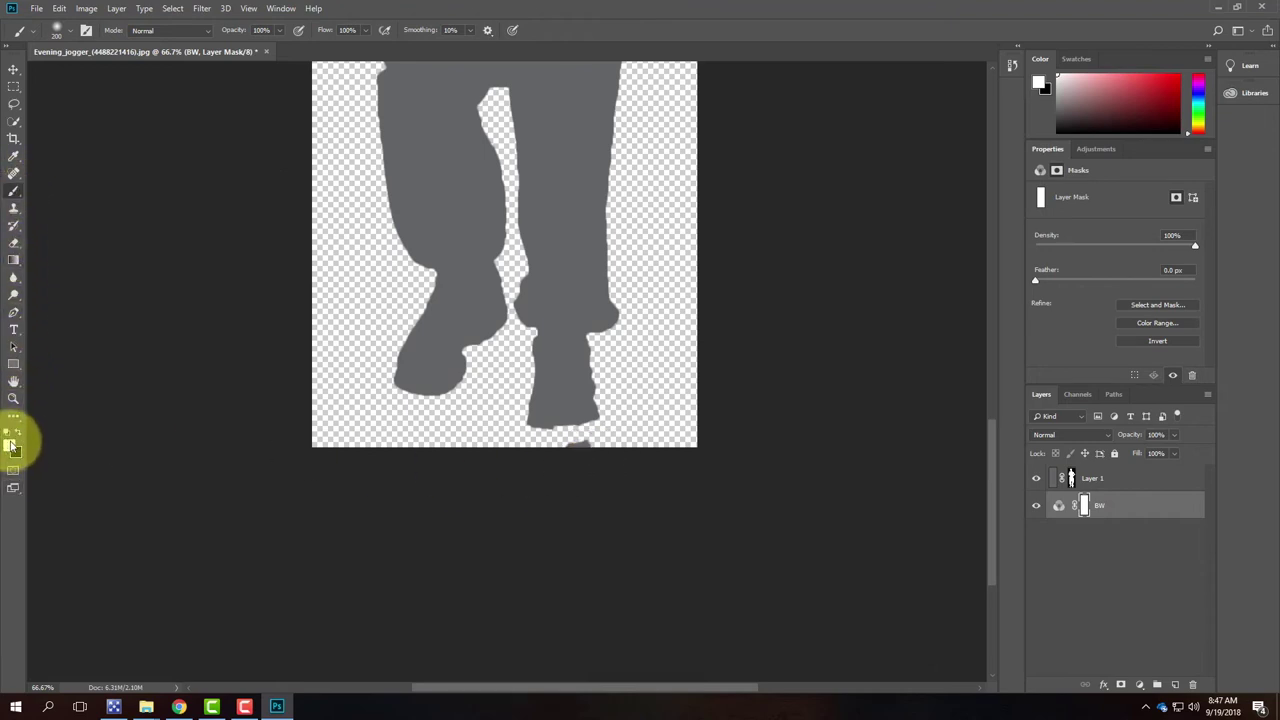
# Paint black on Layer 1's mask to erase the grey sliver below the foot
pyautogui.click(18, 432)
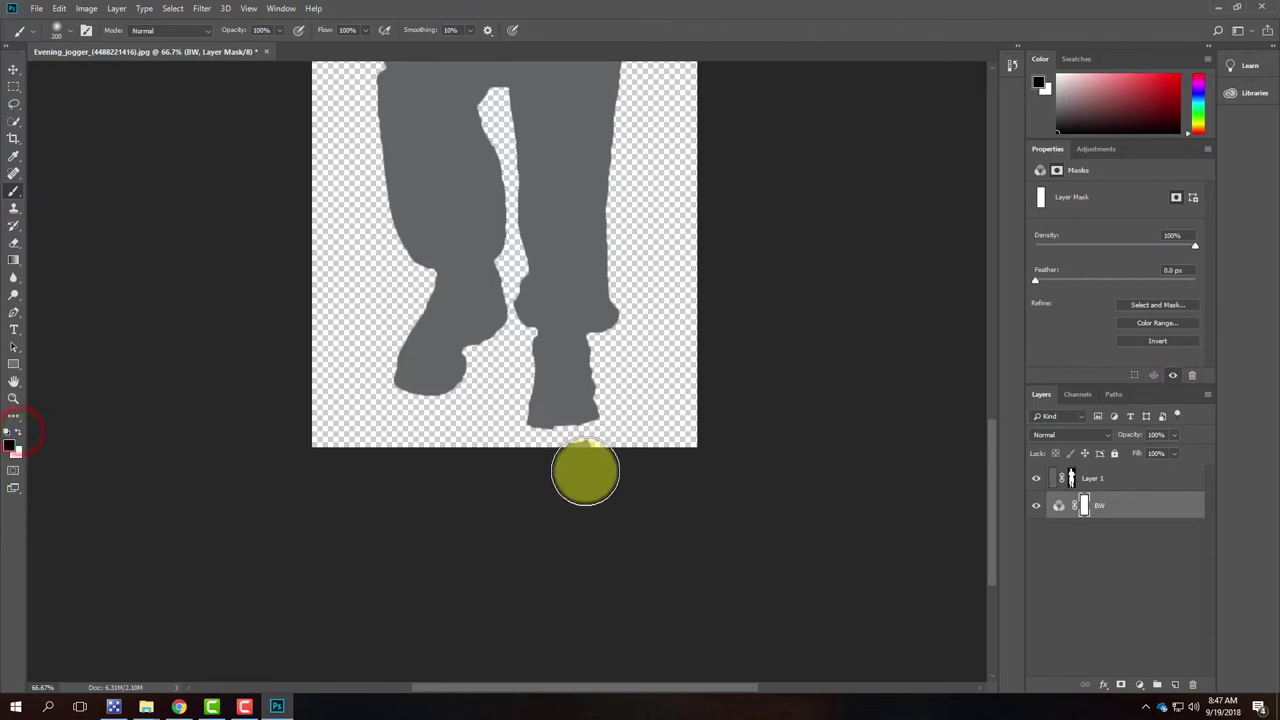
pyautogui.click(1072, 478)
pyautogui.moveTo(563, 471); pyautogui.dragTo(606, 471)
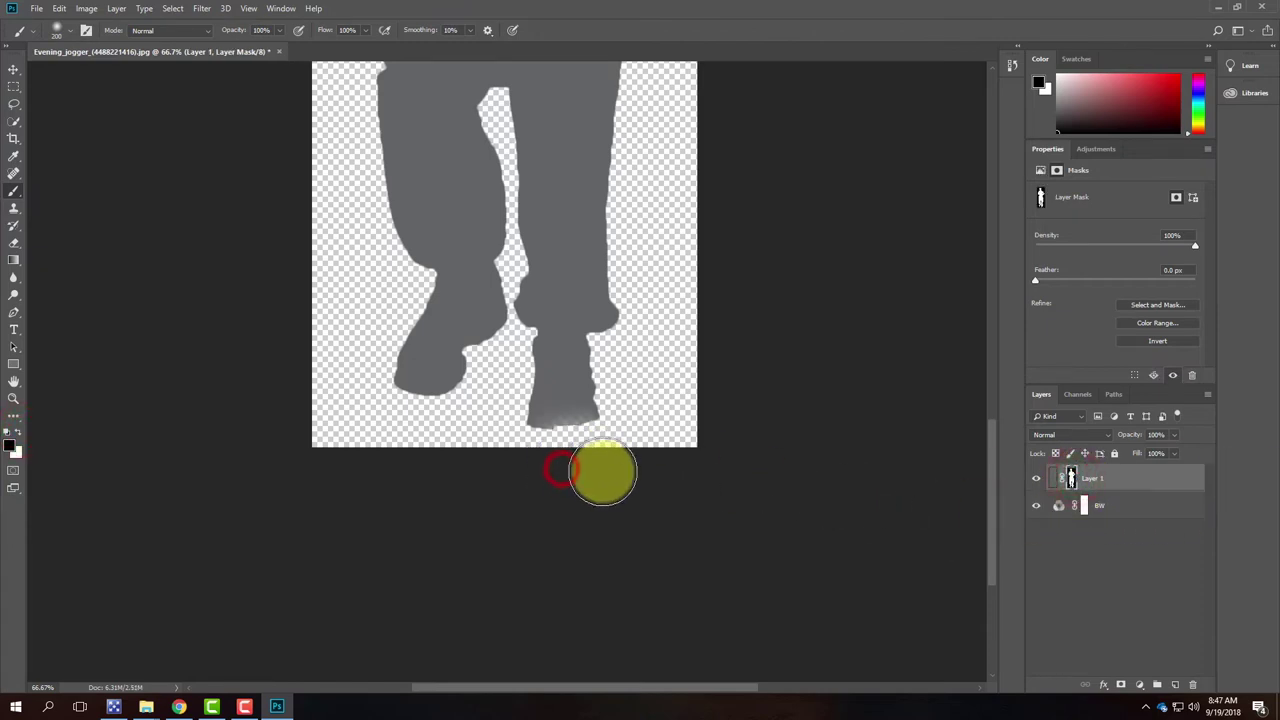
pyautogui.hotkey('ctrl', 'z')
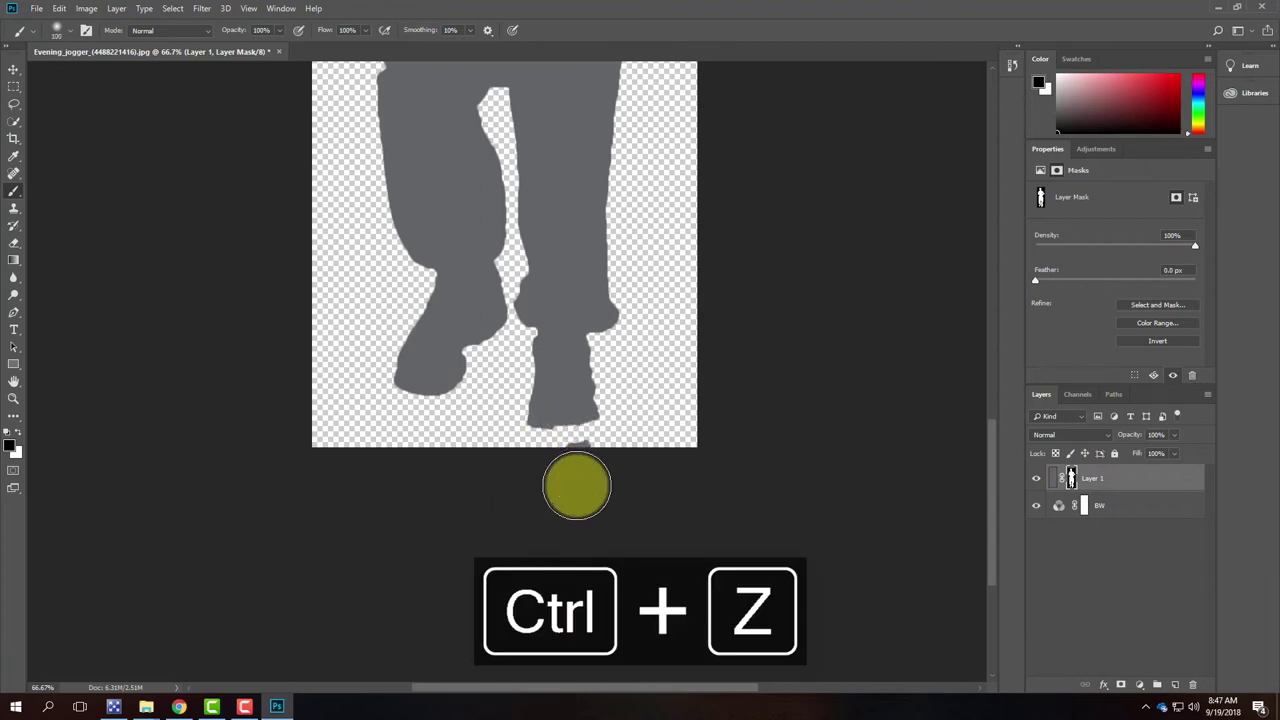
pyautogui.moveTo(586, 463); pyautogui.dragTo(586, 449)
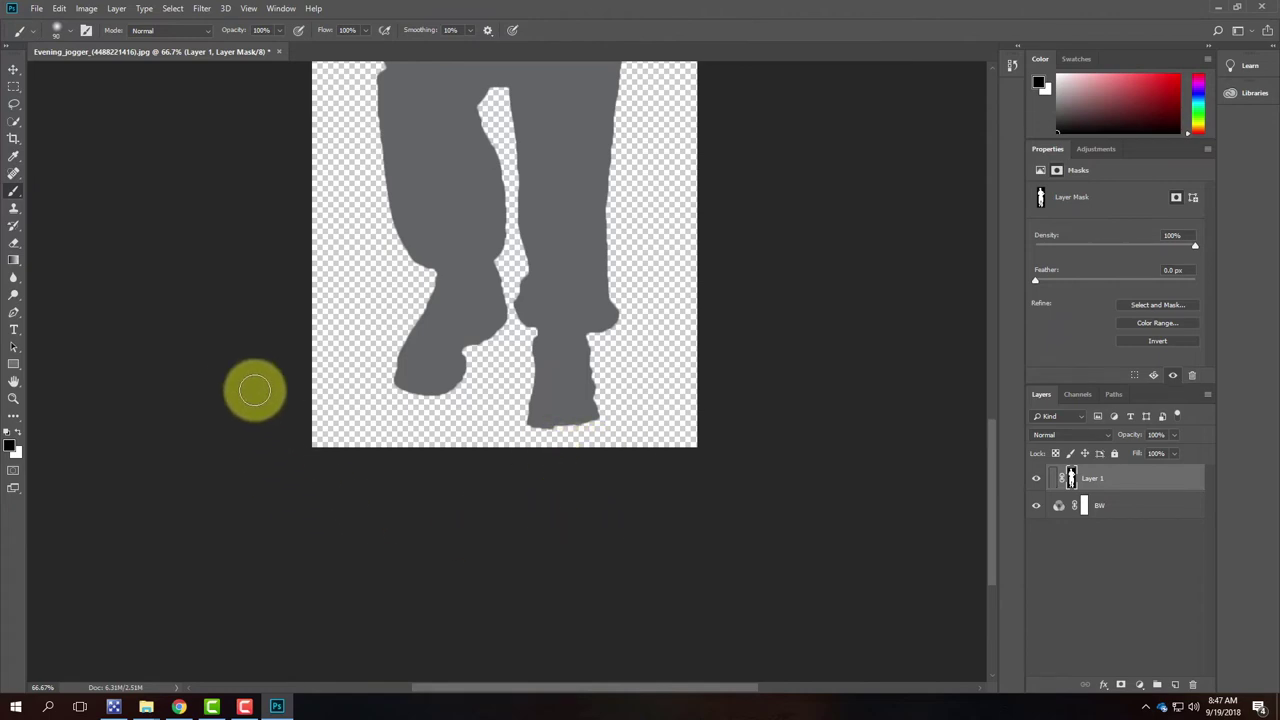
pyautogui.click(41, 8)
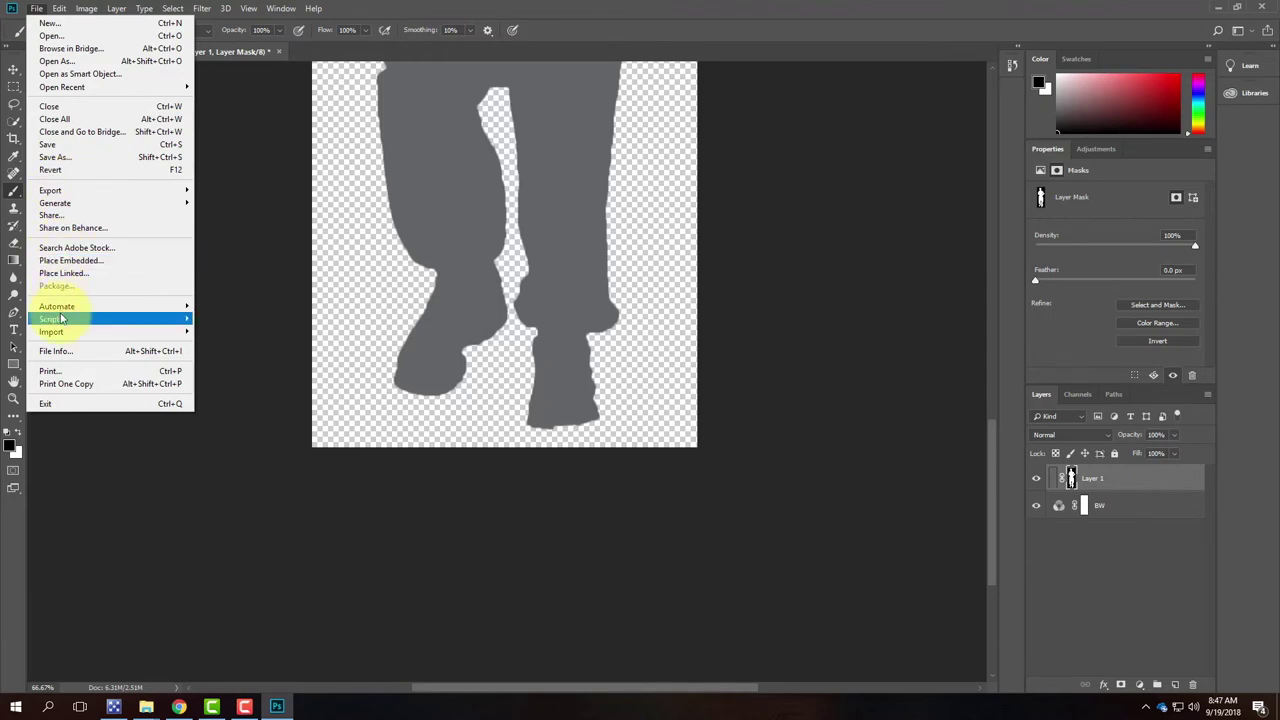
# Export the grey silhouette as an 867 × 2543 px PNG named Evening_jogger_gray in Ex107 - Cutouts
pyautogui.moveTo(55, 192)
pyautogui.click(251, 205)
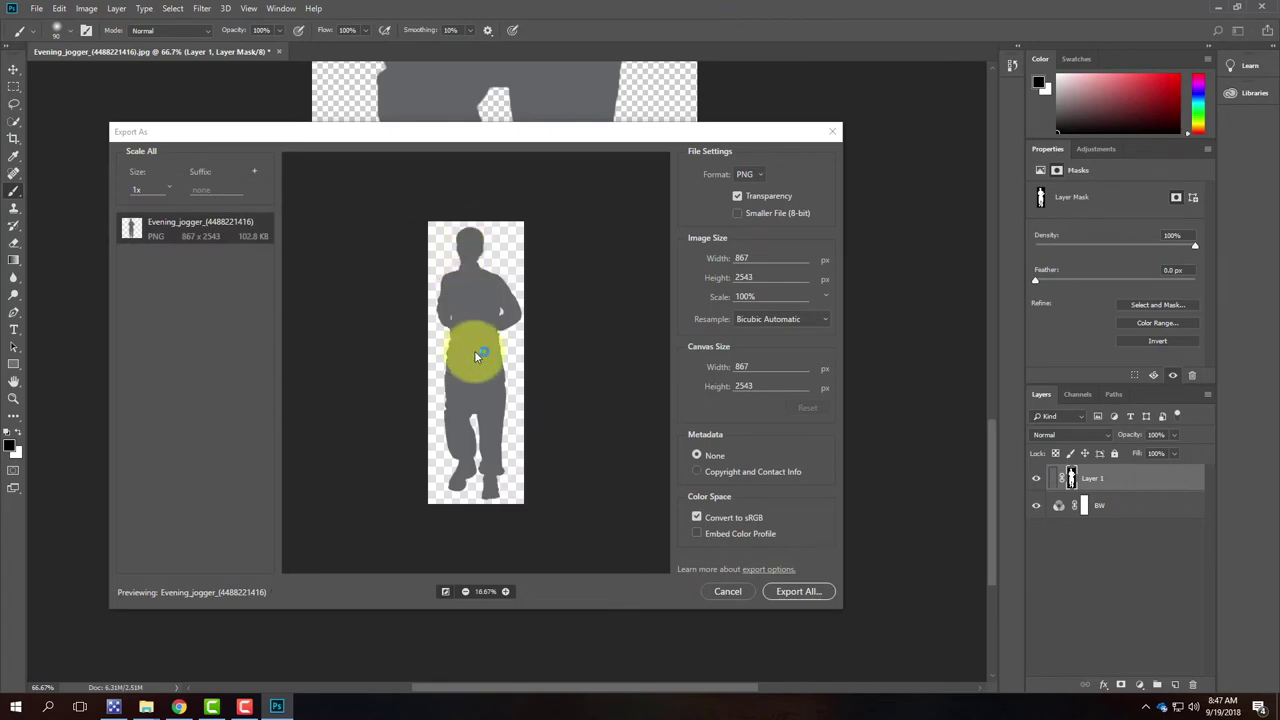
pyautogui.click(815, 596)
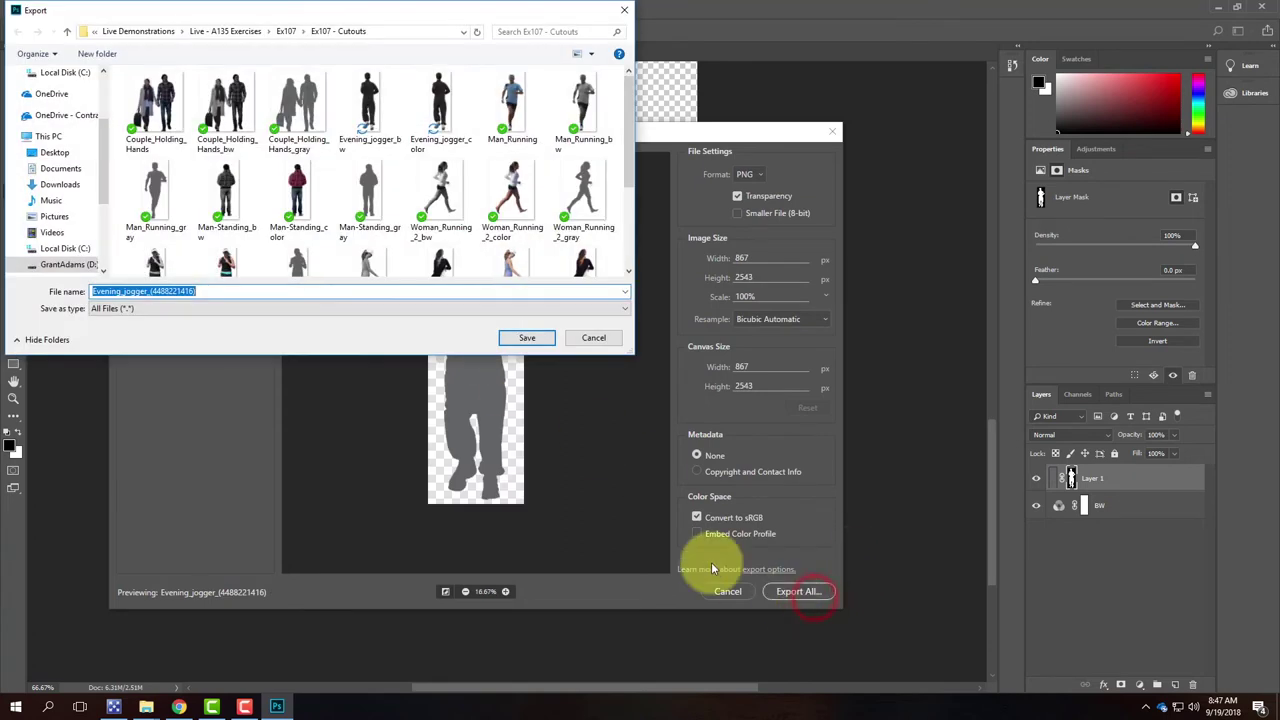
pyautogui.click(436, 112)
pyautogui.doubleClick(162, 291)
pyautogui.click(151, 291)
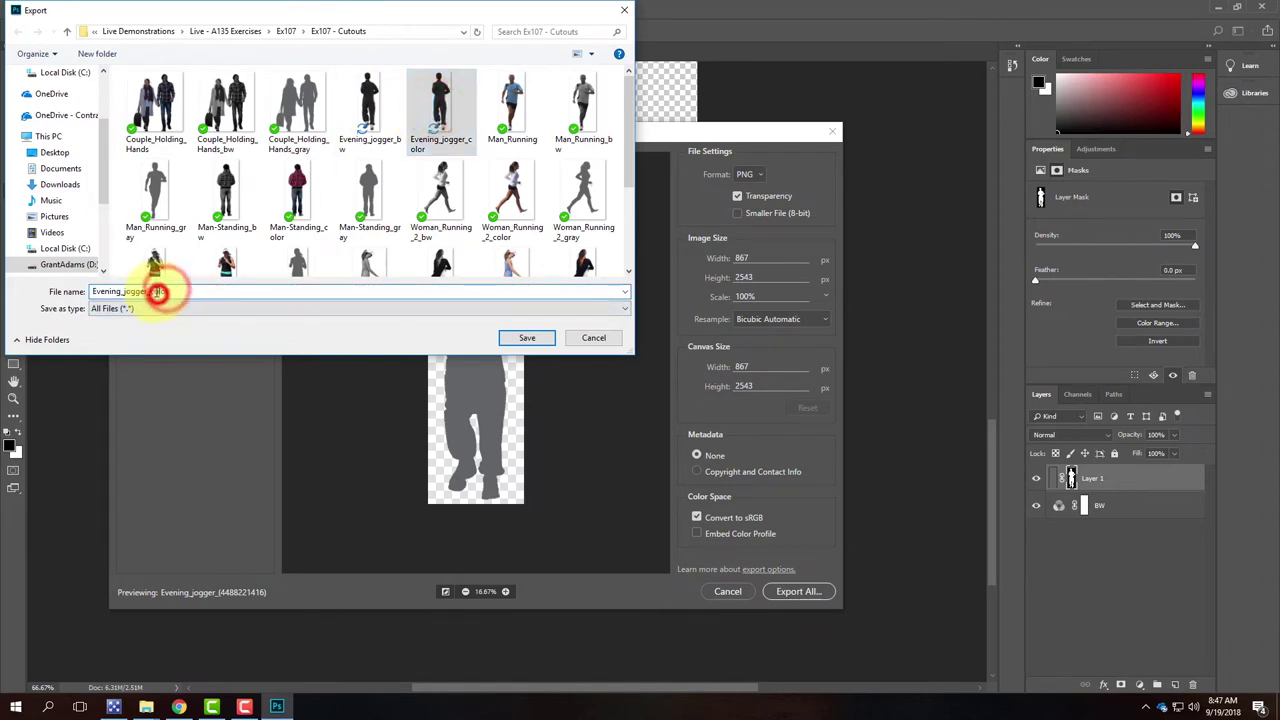
pyautogui.moveTo(151, 291); pyautogui.dragTo(240, 291)
pyautogui.write('gray')
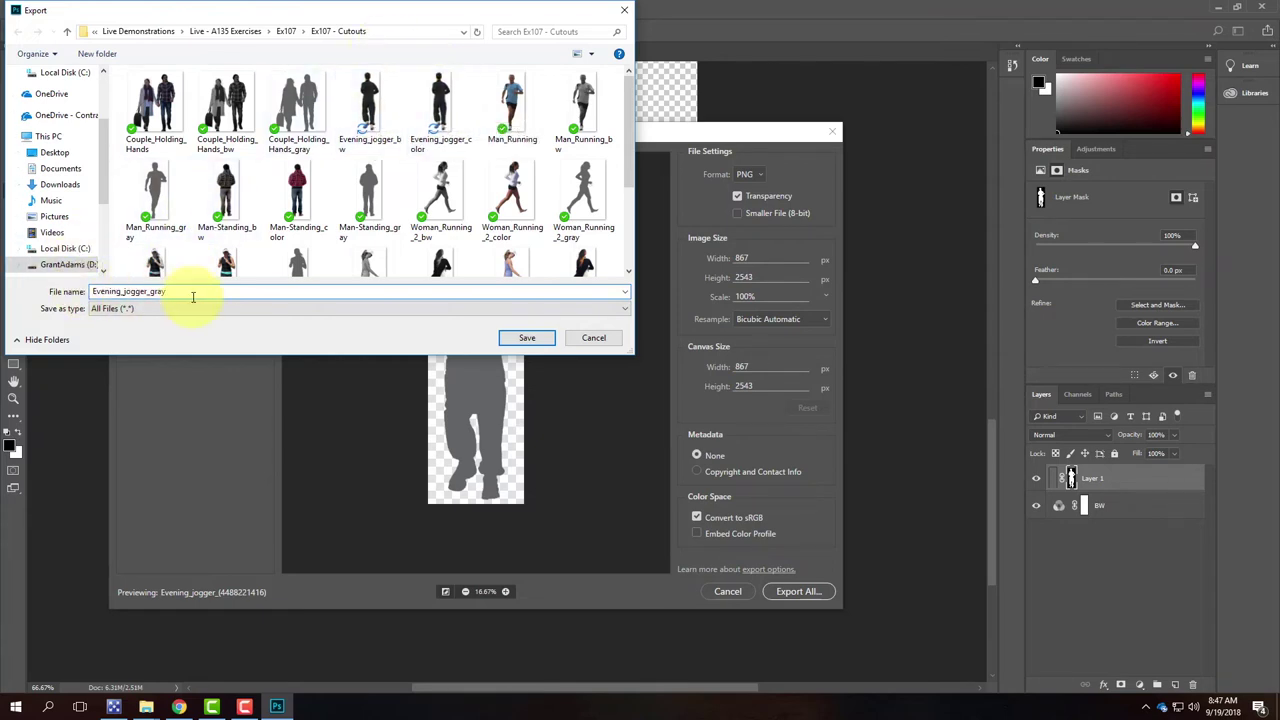
pyautogui.click(524, 340)
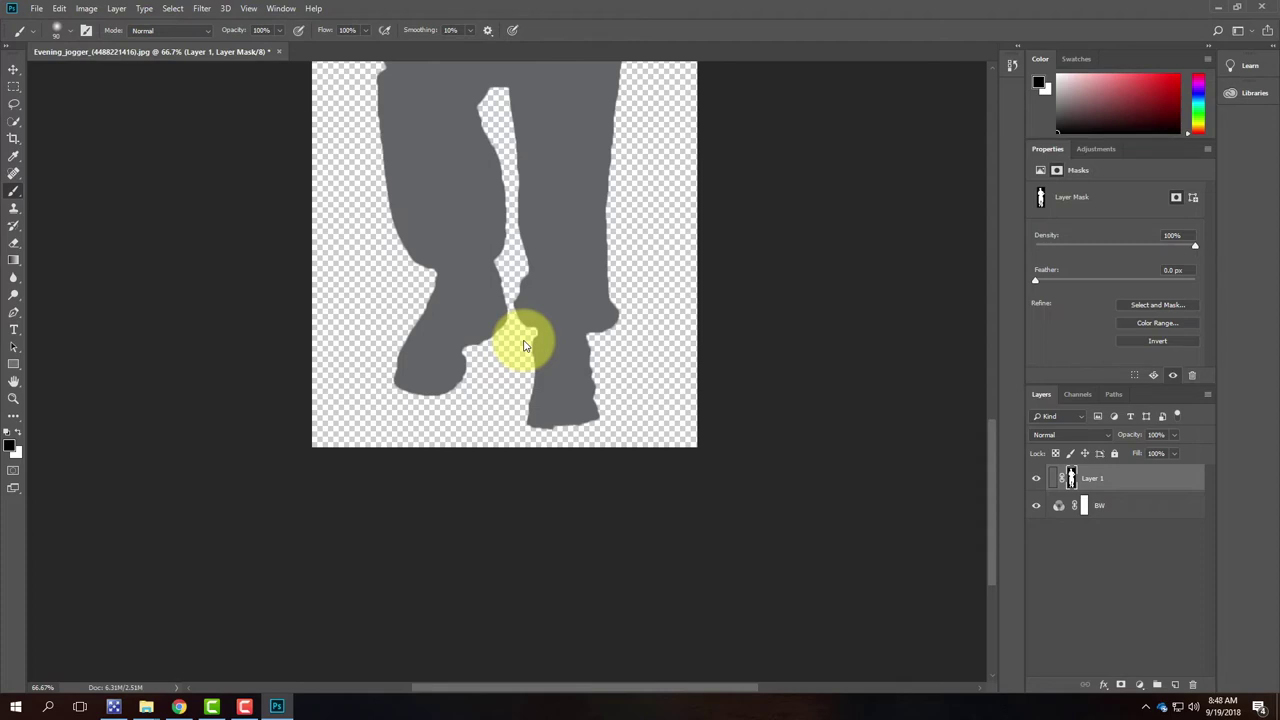
# Open the photo carefree-child-enjoyment-906008.jpg as a new document
pyautogui.click(37, 9)
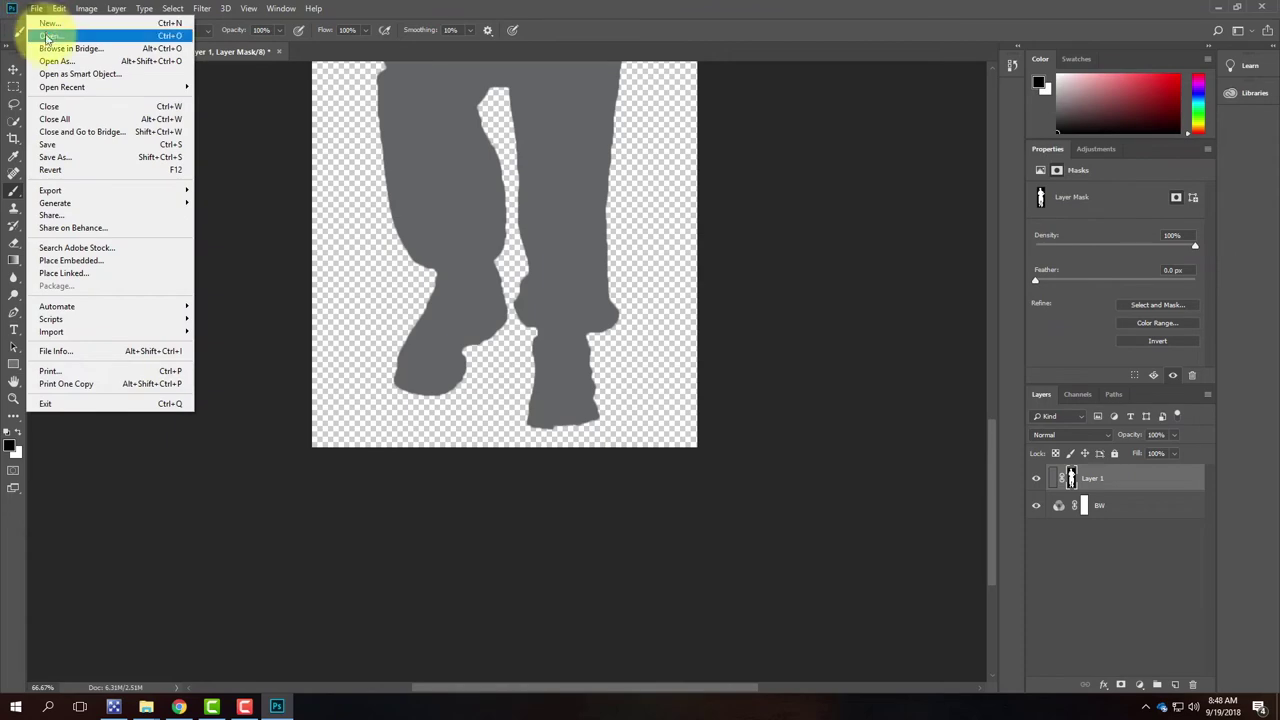
pyautogui.click(47, 36)
pyautogui.click(228, 100)
pyautogui.click(516, 338)
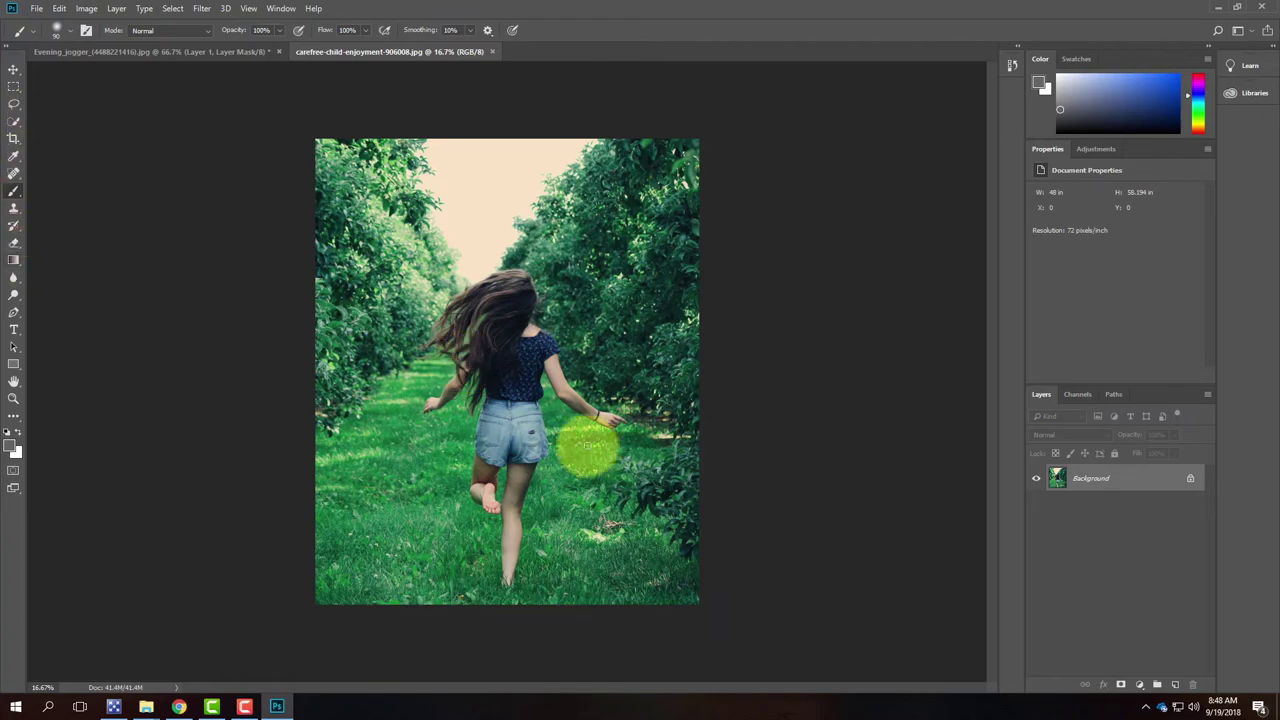
# Zoom in to inspect the girl's hair, then fit the whole photo on screen
pyautogui.hotkey('ctrl', '=')
pyautogui.hotkey('ctrl', '=')
pyautogui.hotkey('ctrl', '=')
pyautogui.hotkey('ctrl', '=')
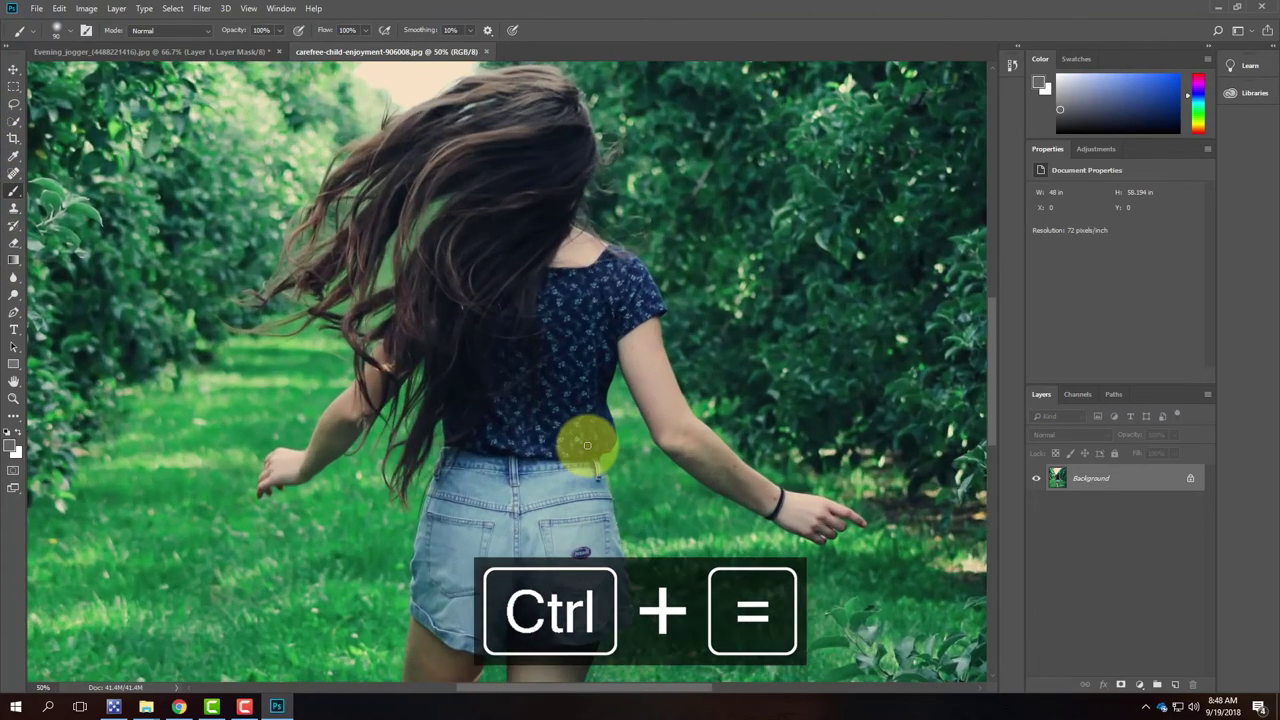
pyautogui.scroll(3, 494, 406)
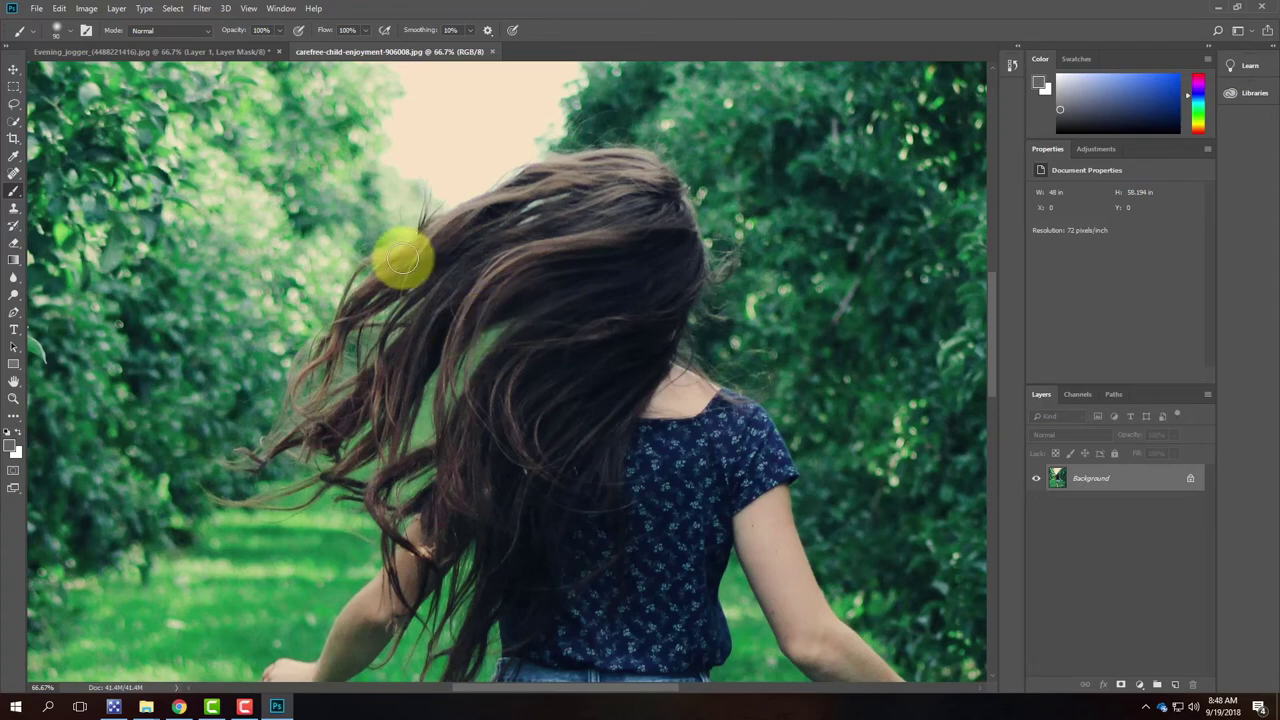
pyautogui.hotkey('ctrl', '0')
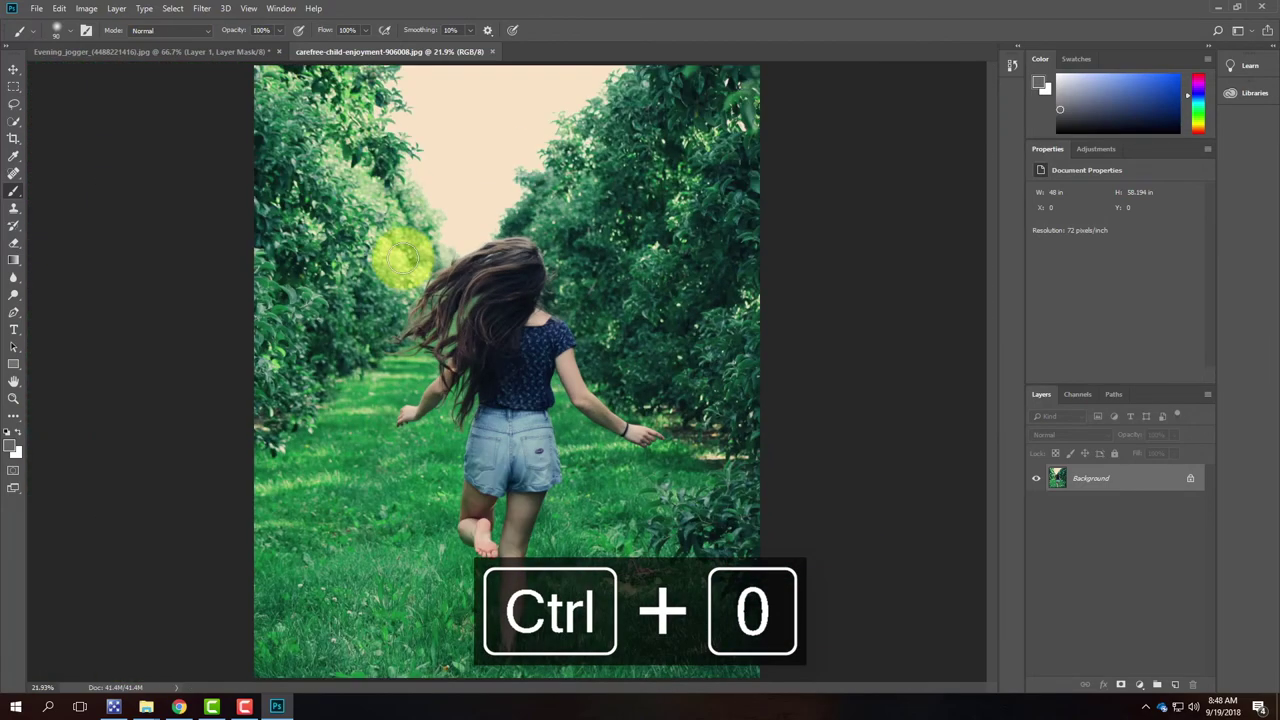
# Crop the photo to a 27.889 × 41.347 in vertical frame, trimming side trees and sky
pyautogui.click(14, 138)
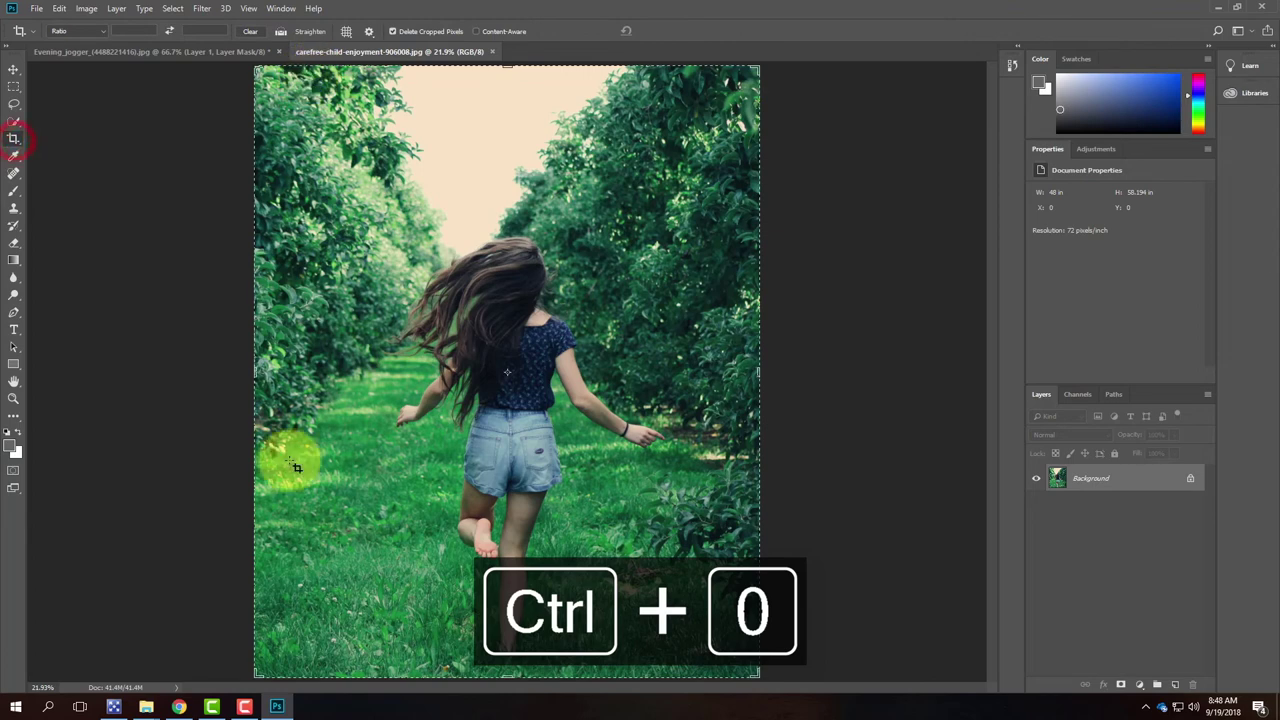
pyautogui.moveTo(258, 374); pyautogui.dragTo(326, 371)
pyautogui.moveTo(698, 380); pyautogui.dragTo(654, 374)
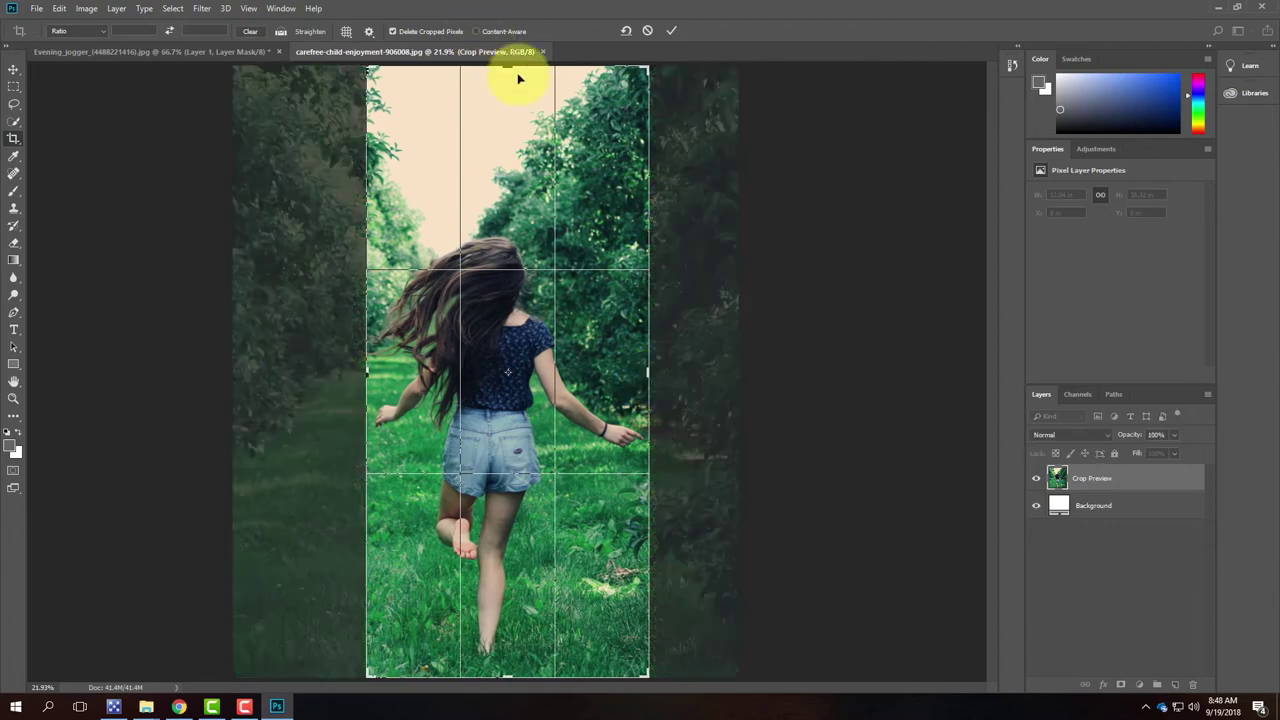
pyautogui.moveTo(508, 70); pyautogui.dragTo(506, 150)
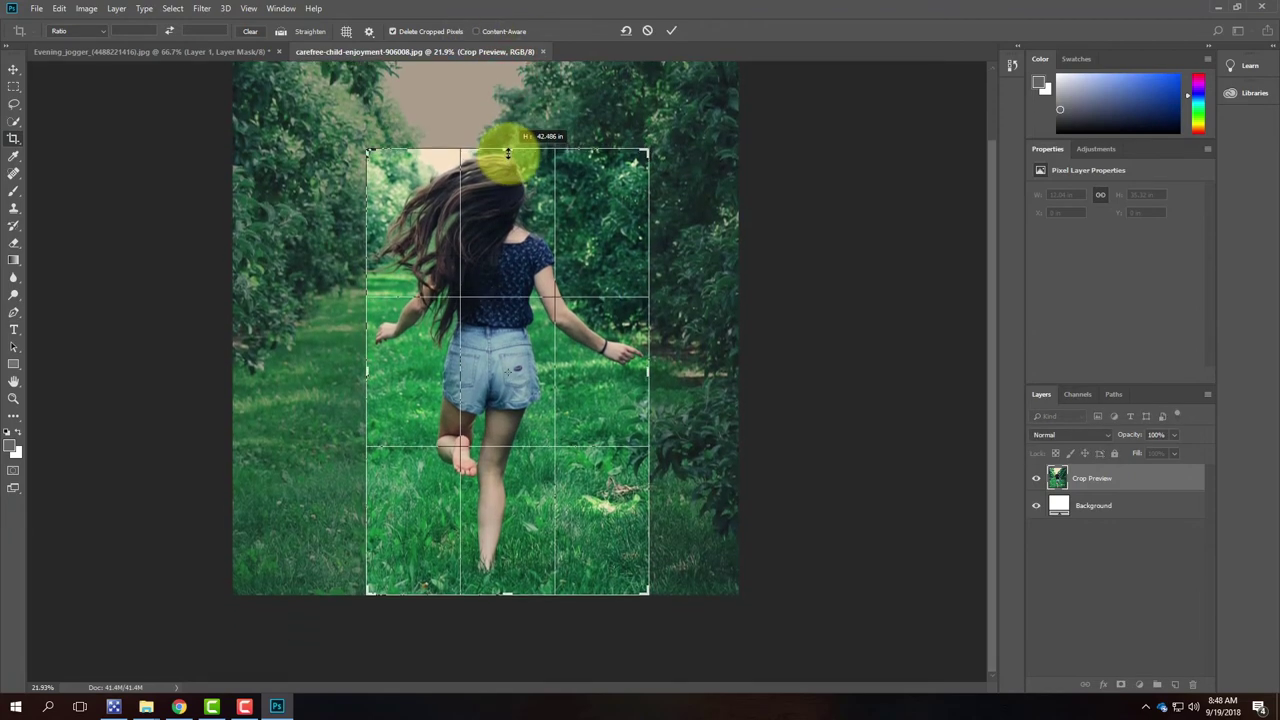
pyautogui.moveTo(511, 596); pyautogui.dragTo(496, 593)
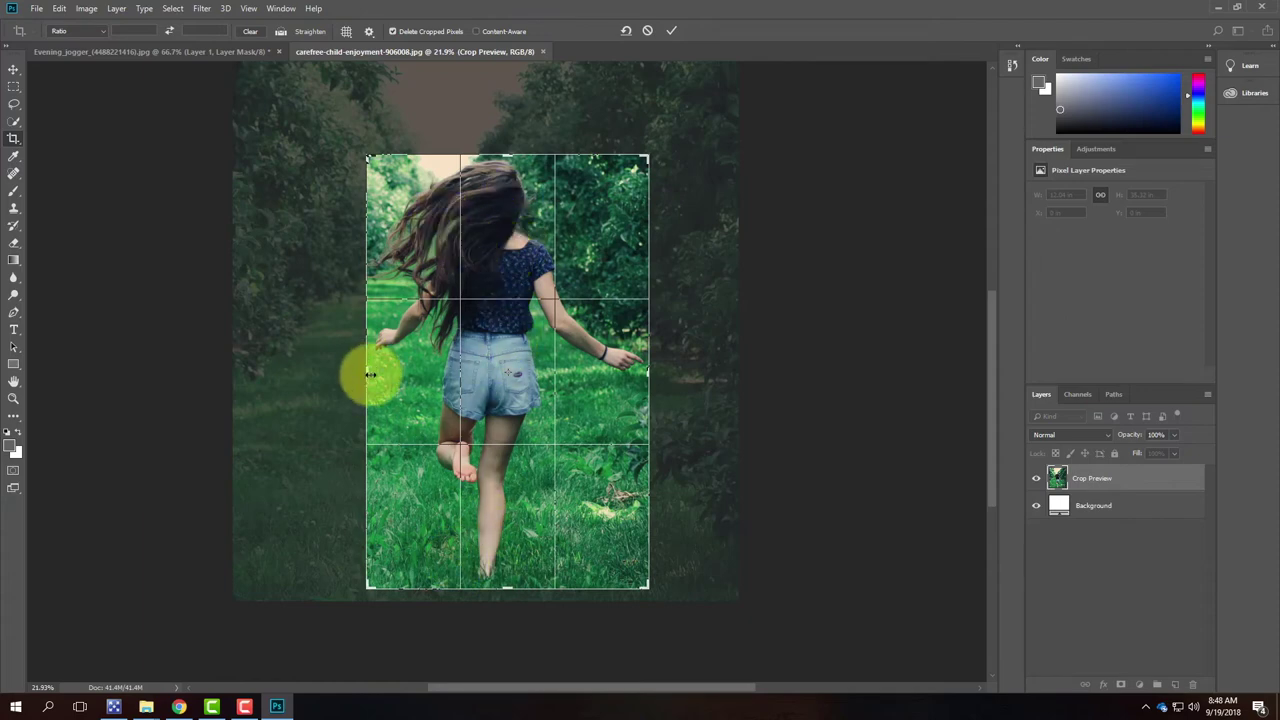
pyautogui.moveTo(370, 372); pyautogui.dragTo(363, 369)
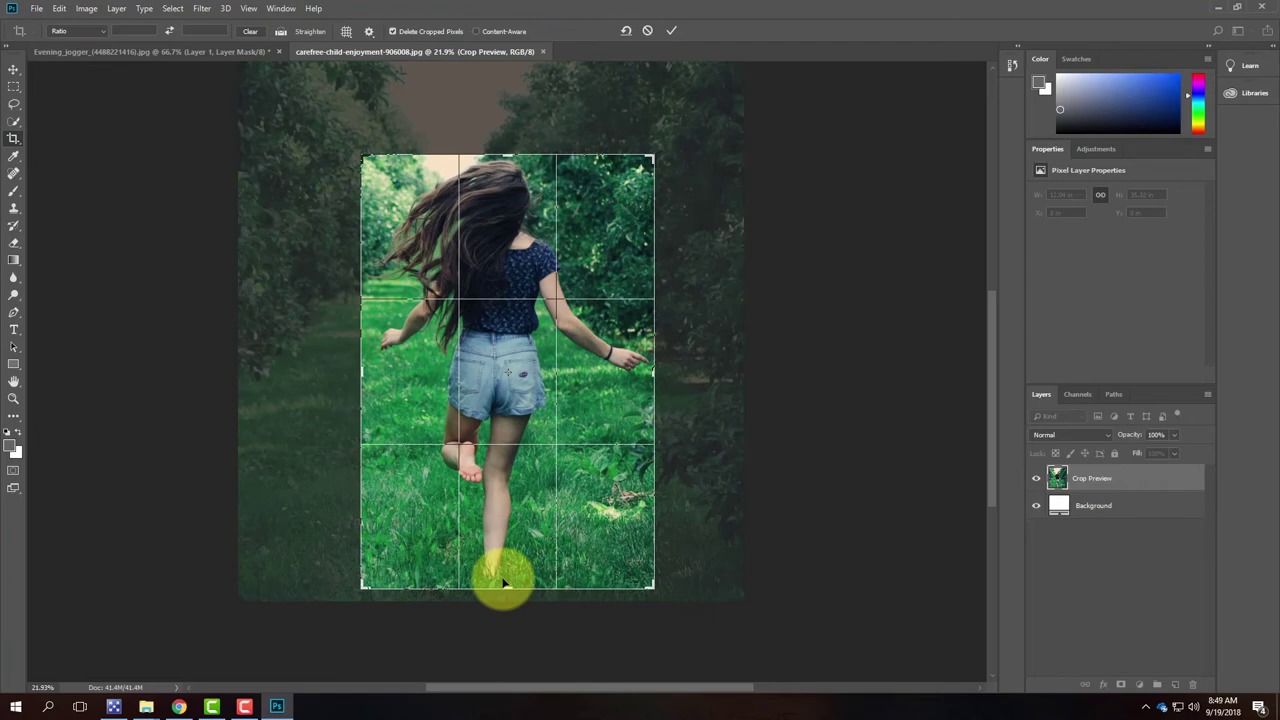
pyautogui.click(670, 33)
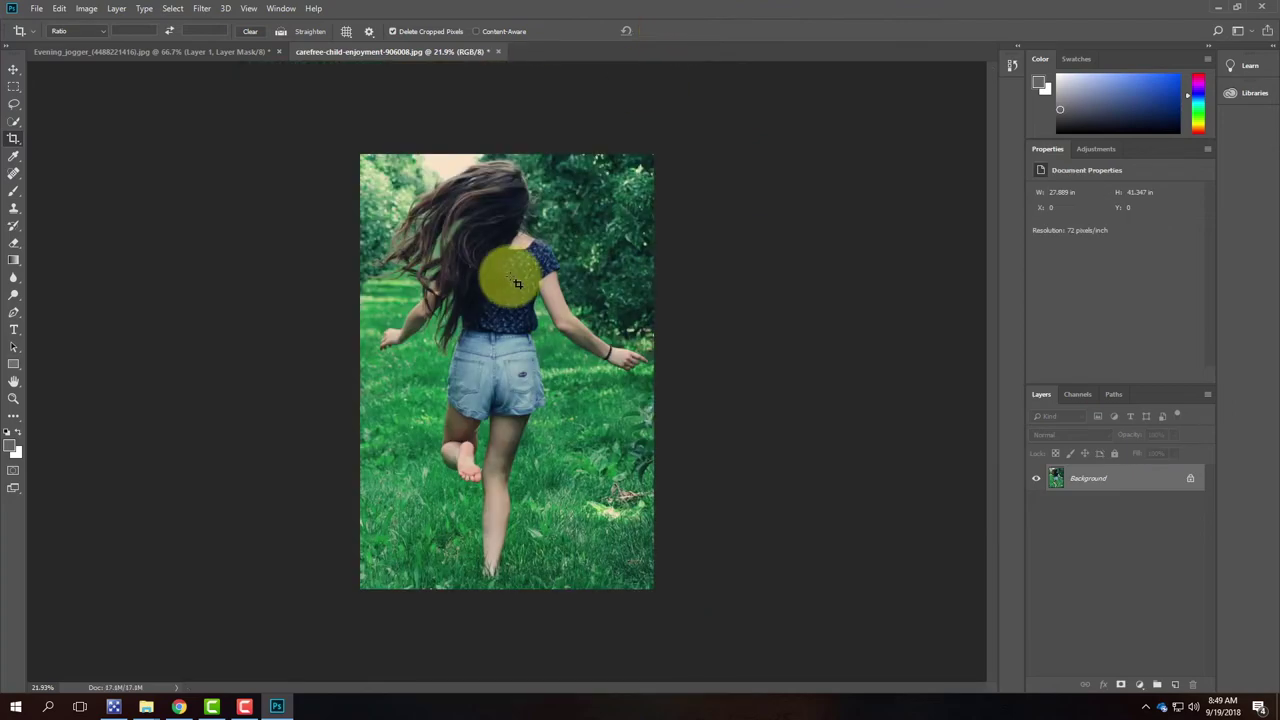
pyautogui.hotkey('ctrl', '0')
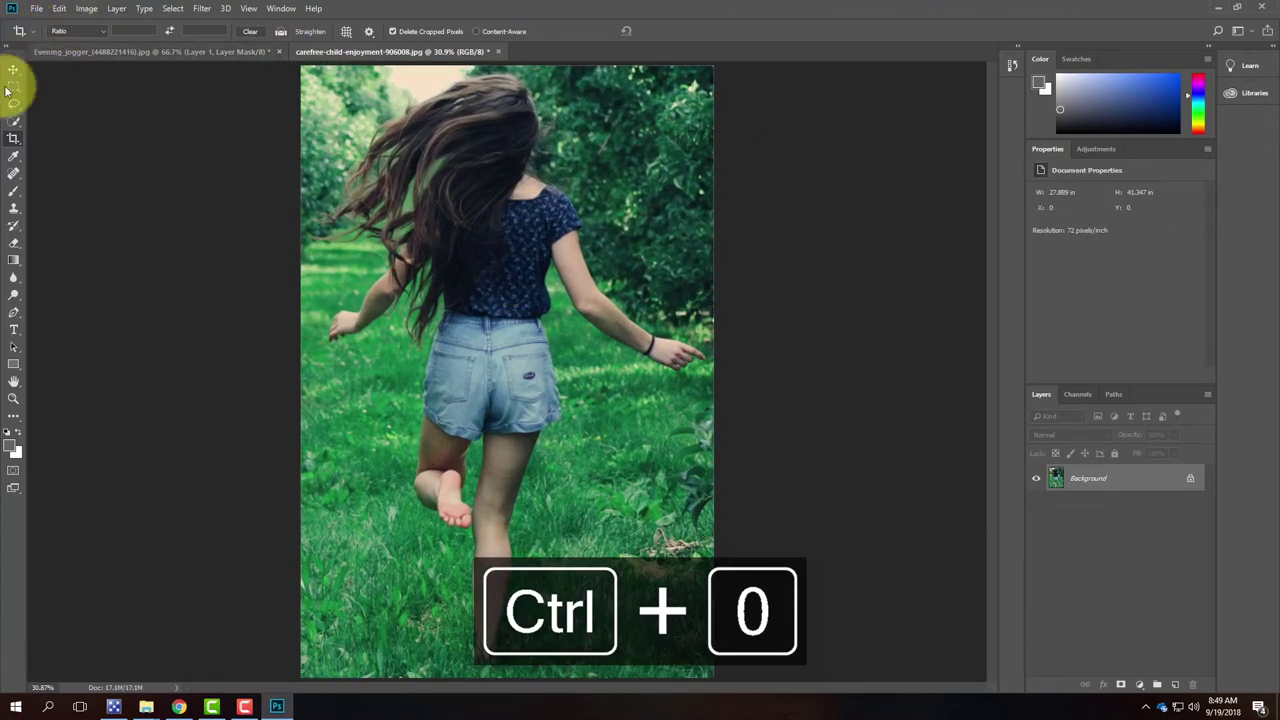
# Quick-select the trees and grass right of and below the girl, following her arm
pyautogui.click(17, 121)
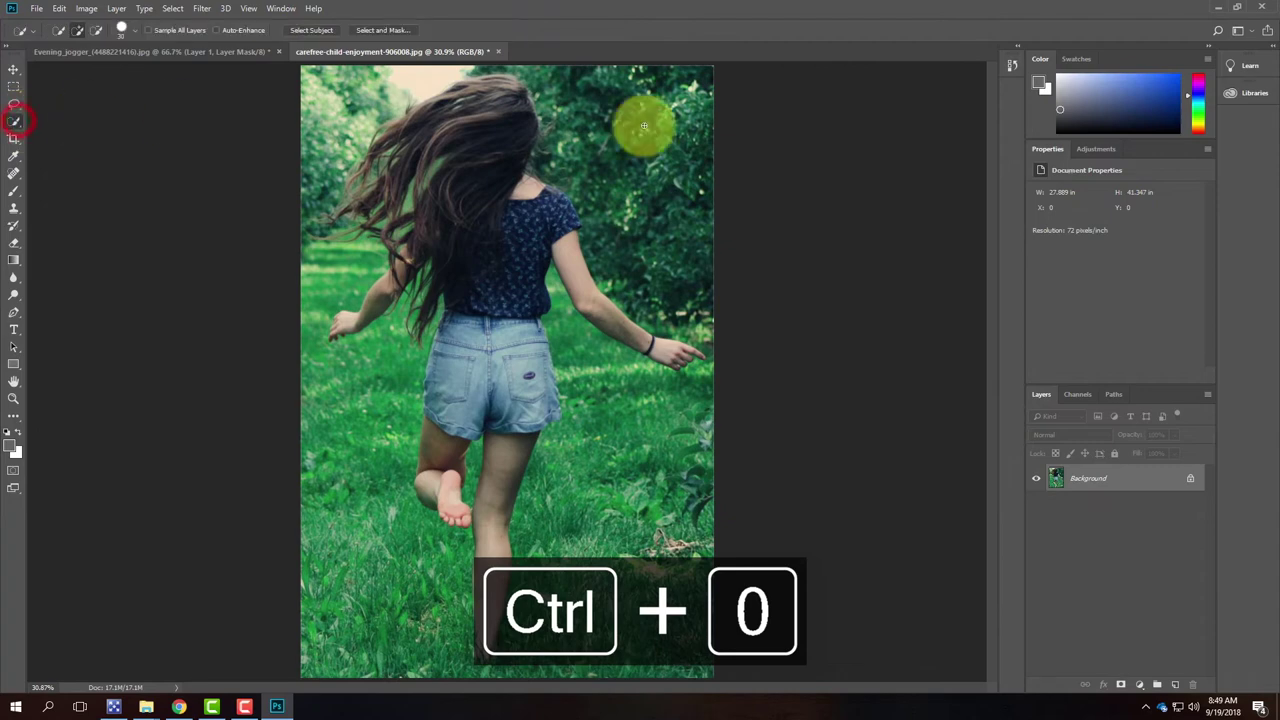
pyautogui.moveTo(622, 86)
pyautogui.mouseDown()
pyautogui.moveTo(672, 257)
pyautogui.moveTo(574, 84)
pyautogui.moveTo(690, 387)
pyautogui.moveTo(725, 319)
pyautogui.moveTo(714, 391)
pyautogui.moveTo(633, 427)
pyautogui.moveTo(610, 415)
pyautogui.moveTo(570, 336)
pyautogui.moveTo(557, 222)
pyautogui.mouseUp()
pyautogui.moveTo(566, 245); pyautogui.dragTo(597, 310)
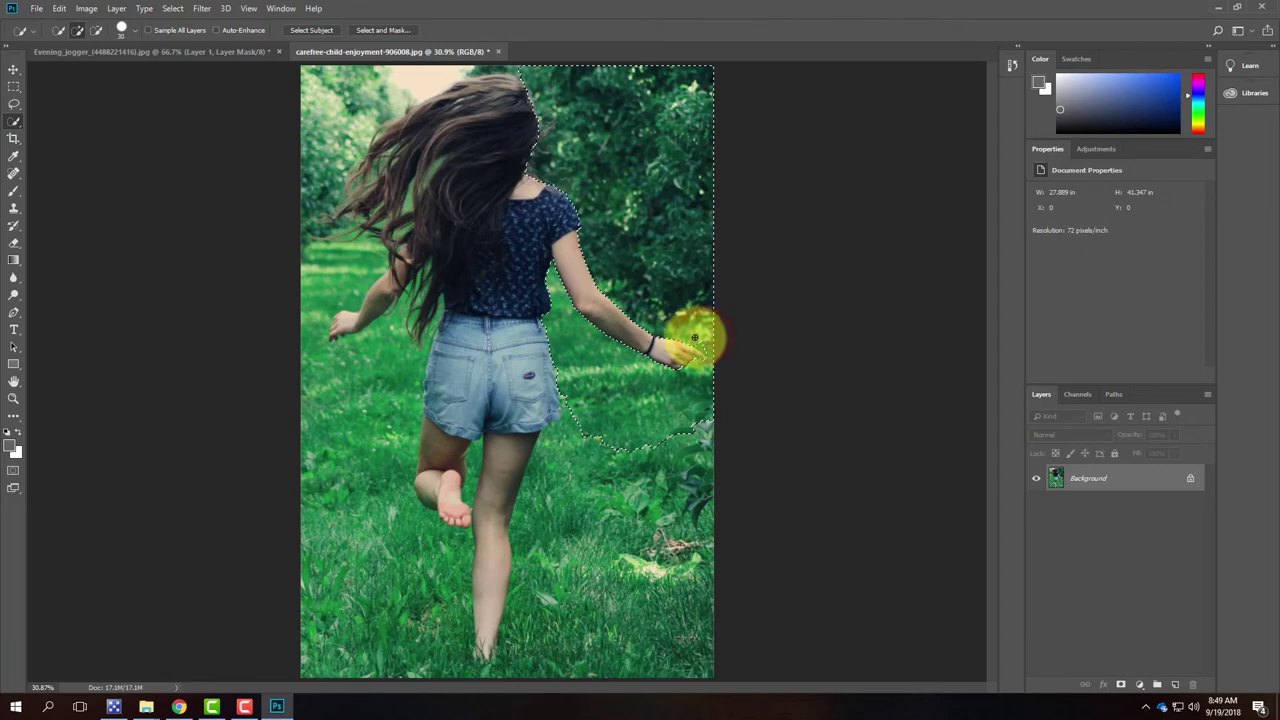
pyautogui.moveTo(708, 352)
pyautogui.mouseDown()
pyautogui.moveTo(715, 535)
pyautogui.moveTo(651, 439)
pyautogui.moveTo(649, 502)
pyautogui.moveTo(618, 553)
pyautogui.moveTo(619, 608)
pyautogui.moveTo(702, 544)
pyautogui.moveTo(717, 647)
pyautogui.moveTo(657, 657)
pyautogui.moveTo(573, 642)
pyautogui.moveTo(612, 492)
pyautogui.mouseUp()
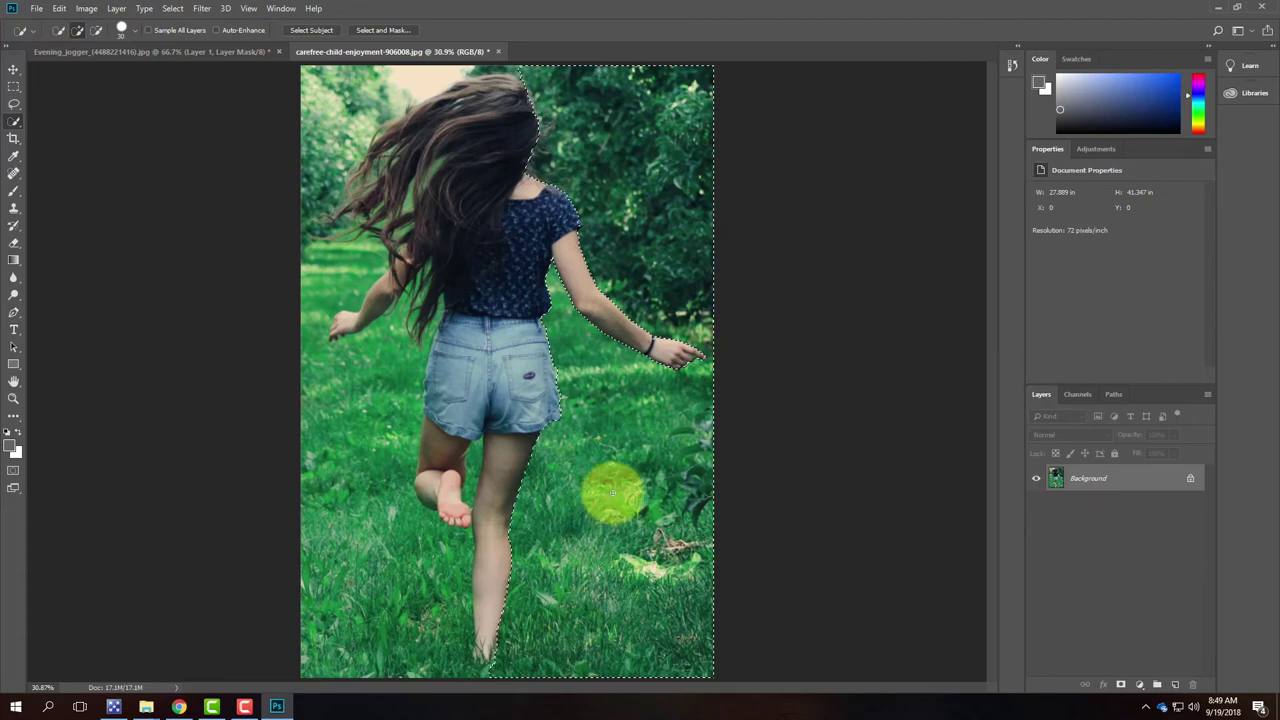
pyautogui.moveTo(412, 625)
pyautogui.mouseDown()
pyautogui.moveTo(398, 563)
pyautogui.moveTo(430, 562)
pyautogui.moveTo(428, 598)
pyautogui.moveTo(452, 541)
pyautogui.moveTo(455, 551)
pyautogui.moveTo(382, 560)
pyautogui.moveTo(427, 578)
pyautogui.moveTo(387, 638)
pyautogui.moveTo(325, 644)
pyautogui.moveTo(318, 578)
pyautogui.moveTo(319, 481)
pyautogui.moveTo(417, 355)
pyautogui.moveTo(413, 294)
pyautogui.moveTo(431, 278)
pyautogui.moveTo(438, 221)
pyautogui.moveTo(429, 234)
pyautogui.moveTo(401, 166)
pyautogui.moveTo(464, 218)
pyautogui.moveTo(474, 255)
pyautogui.moveTo(451, 232)
pyautogui.moveTo(471, 265)
pyautogui.moveTo(468, 313)
pyautogui.moveTo(467, 231)
pyautogui.moveTo(465, 294)
pyautogui.moveTo(453, 237)
pyautogui.moveTo(471, 294)
pyautogui.mouseUp()
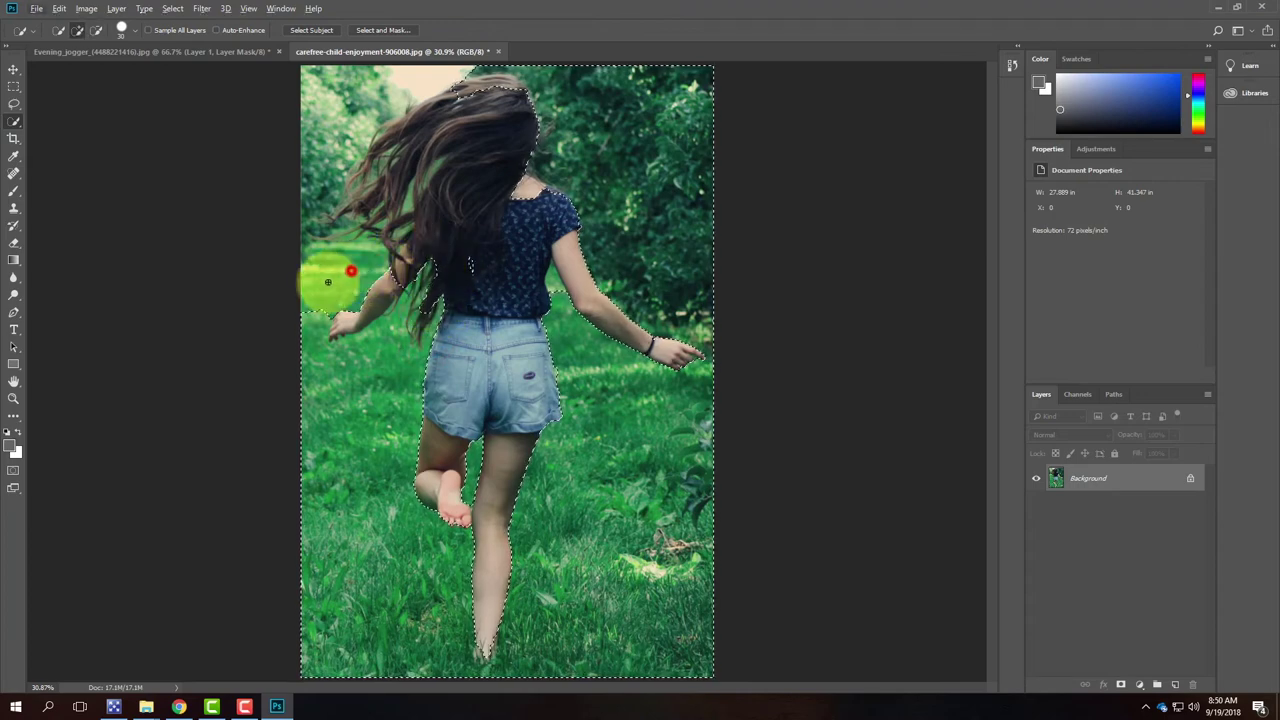
# Add the background left of her hair, tightening the selection around the strands
pyautogui.moveTo(327, 246)
pyautogui.mouseDown()
pyautogui.moveTo(352, 138)
pyautogui.moveTo(410, 75)
pyautogui.moveTo(448, 69)
pyautogui.mouseUp()
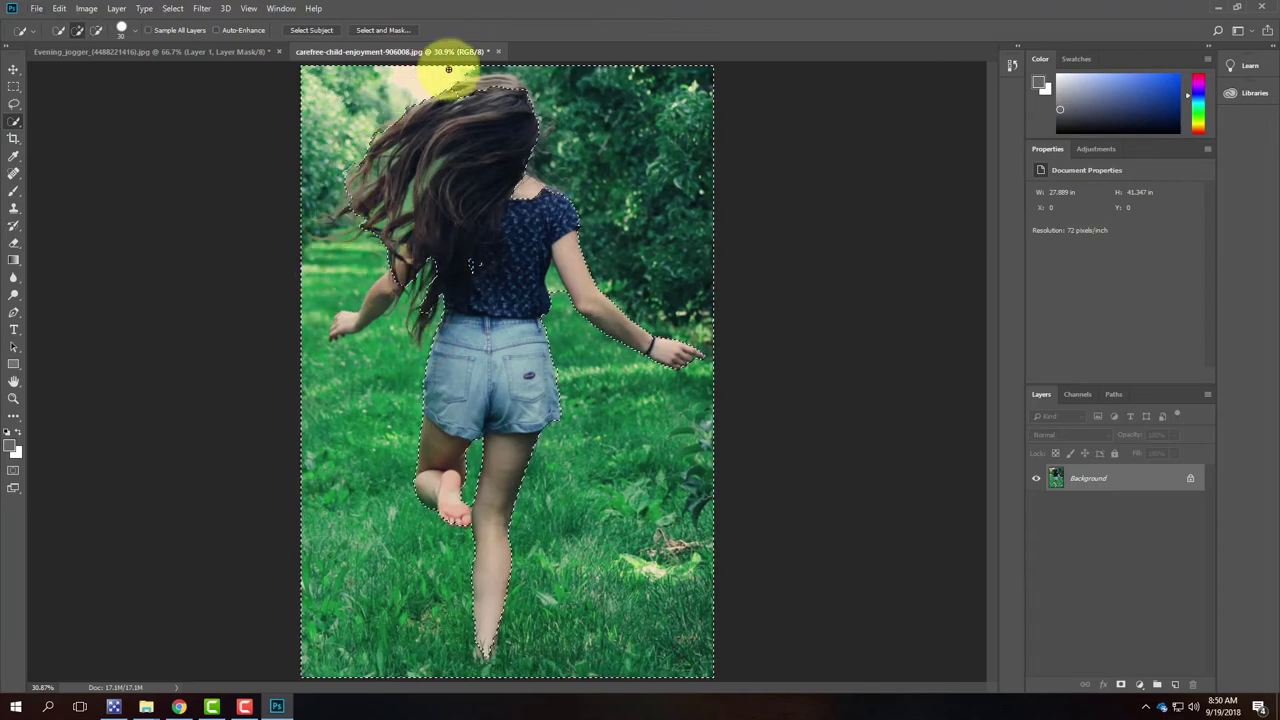
pyautogui.moveTo(428, 134)
pyautogui.mouseDown()
pyautogui.moveTo(404, 211)
pyautogui.moveTo(434, 167)
pyautogui.moveTo(404, 164)
pyautogui.moveTo(359, 197)
pyautogui.moveTo(366, 298)
pyautogui.mouseUp()
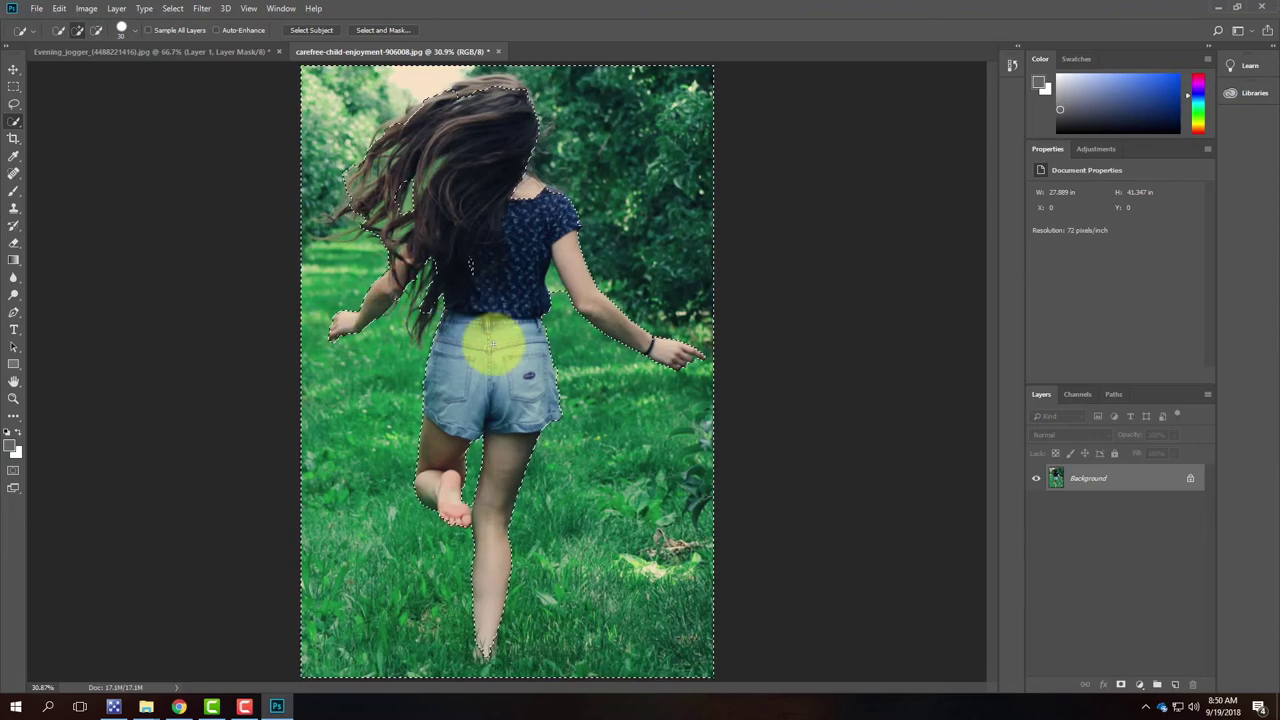
pyautogui.click(551, 284)
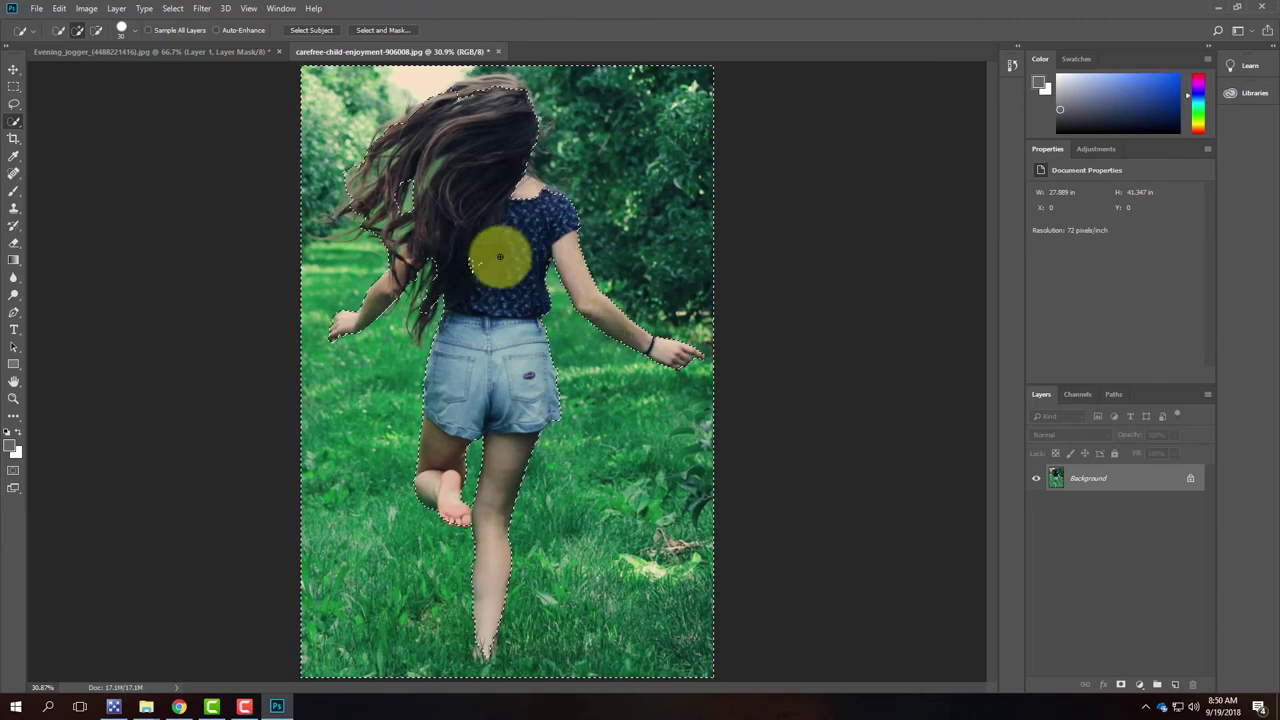
pyautogui.hotkey('ctrl', '=')
pyautogui.hotkey('ctrl', '=')
pyautogui.hotkey('ctrl', '=')
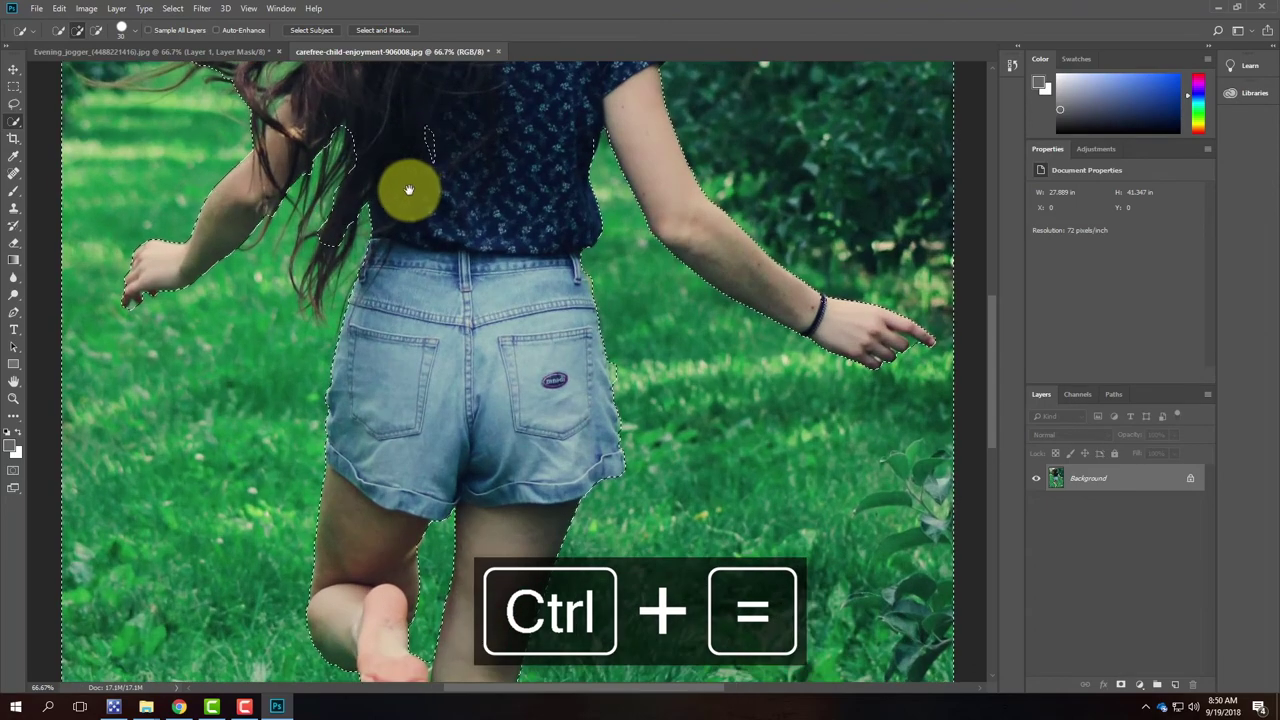
pyautogui.moveTo(409, 190); pyautogui.dragTo(486, 543)
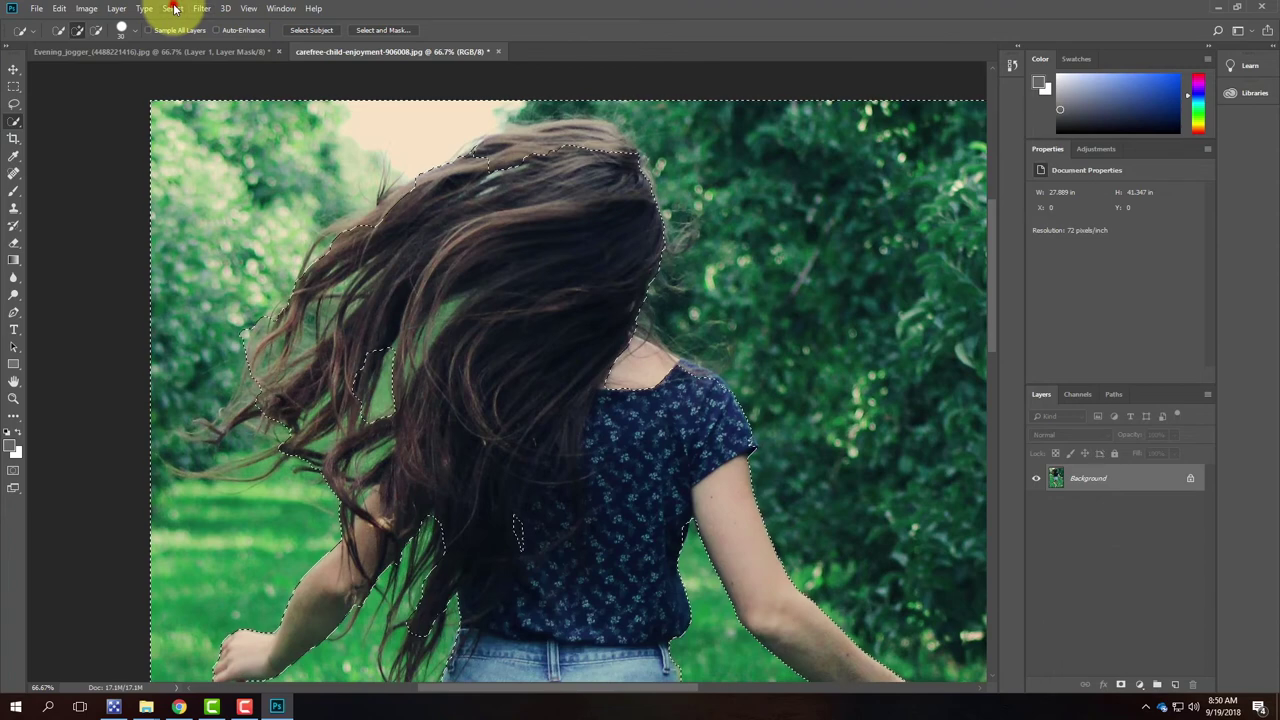
pyautogui.click(172, 8)
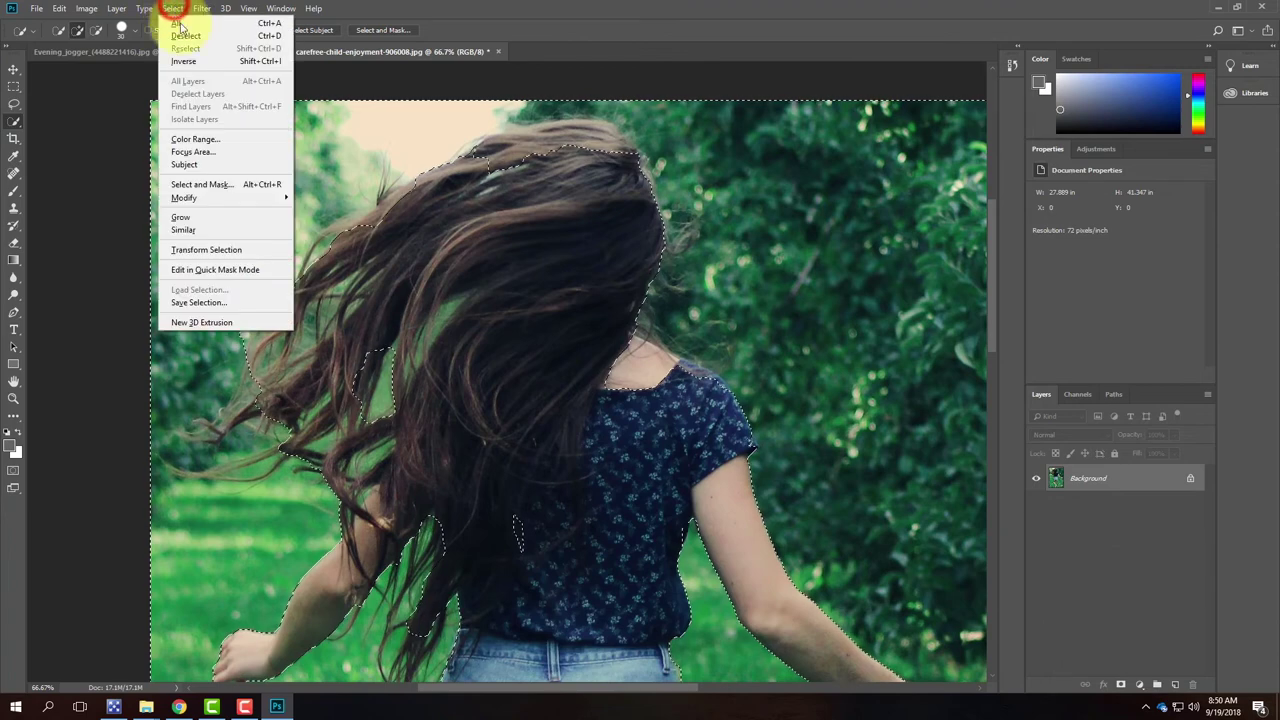
# Open Refine Edge and set Smooth to 3 and Feather to 0.3 px
pyautogui.keyDown('shift'); pyautogui.click(206, 186); pyautogui.keyUp('shift')
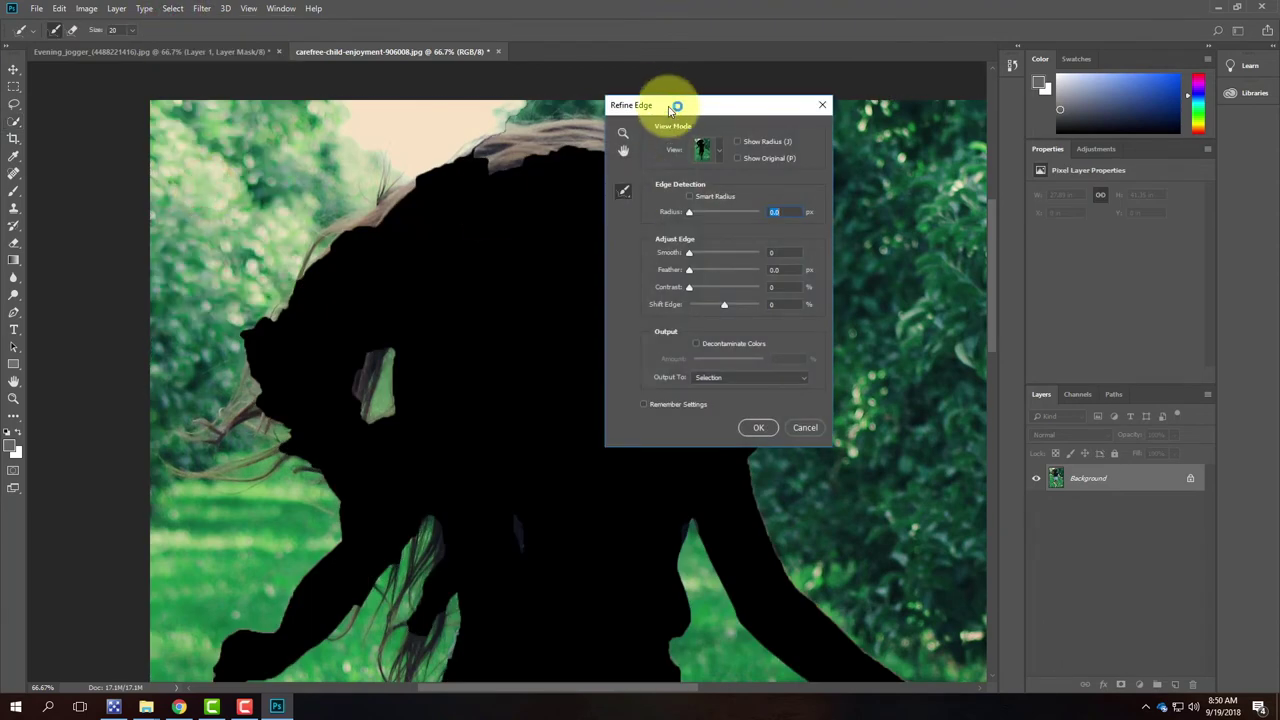
pyautogui.click(716, 149)
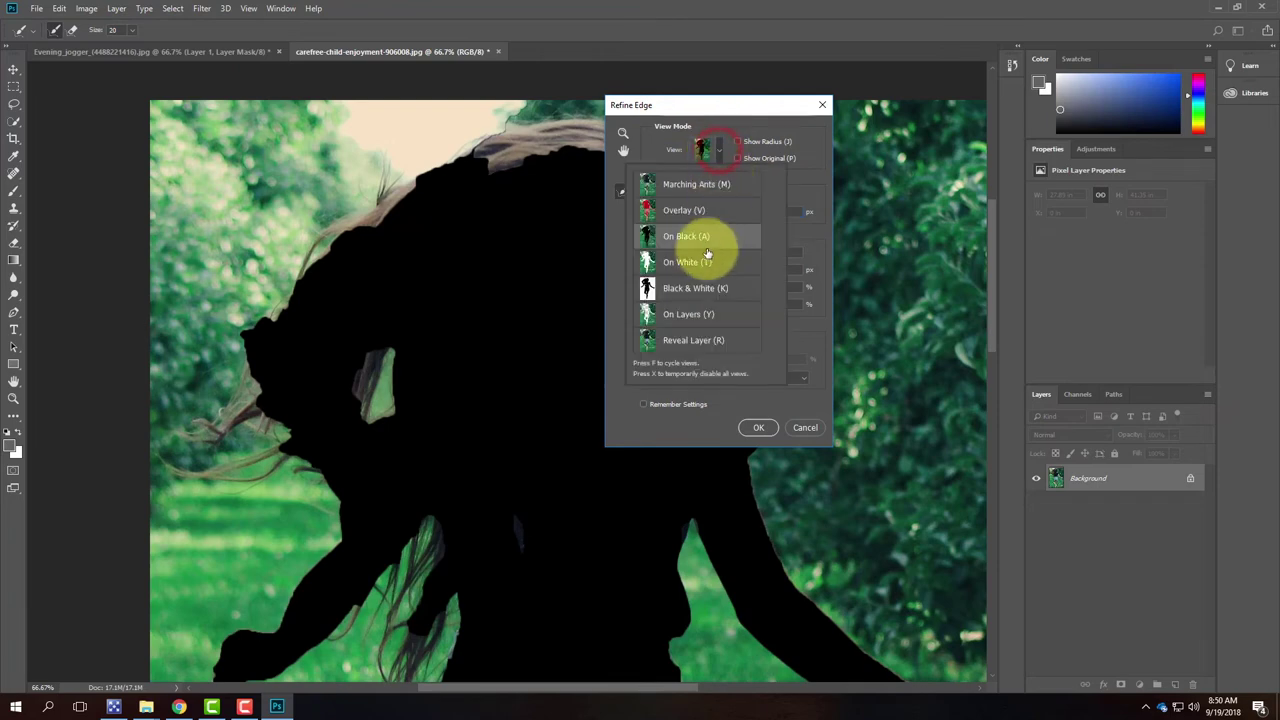
pyautogui.click(721, 152)
pyautogui.click(779, 252)
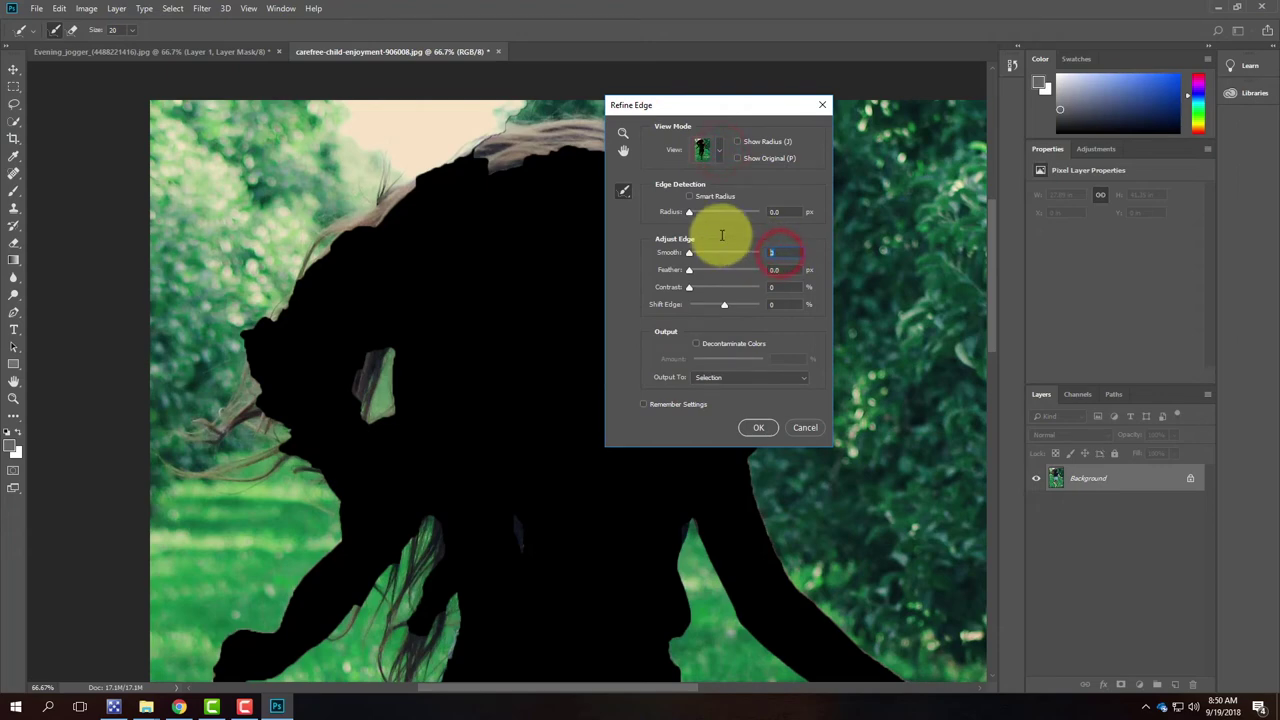
pyautogui.press('Tab')
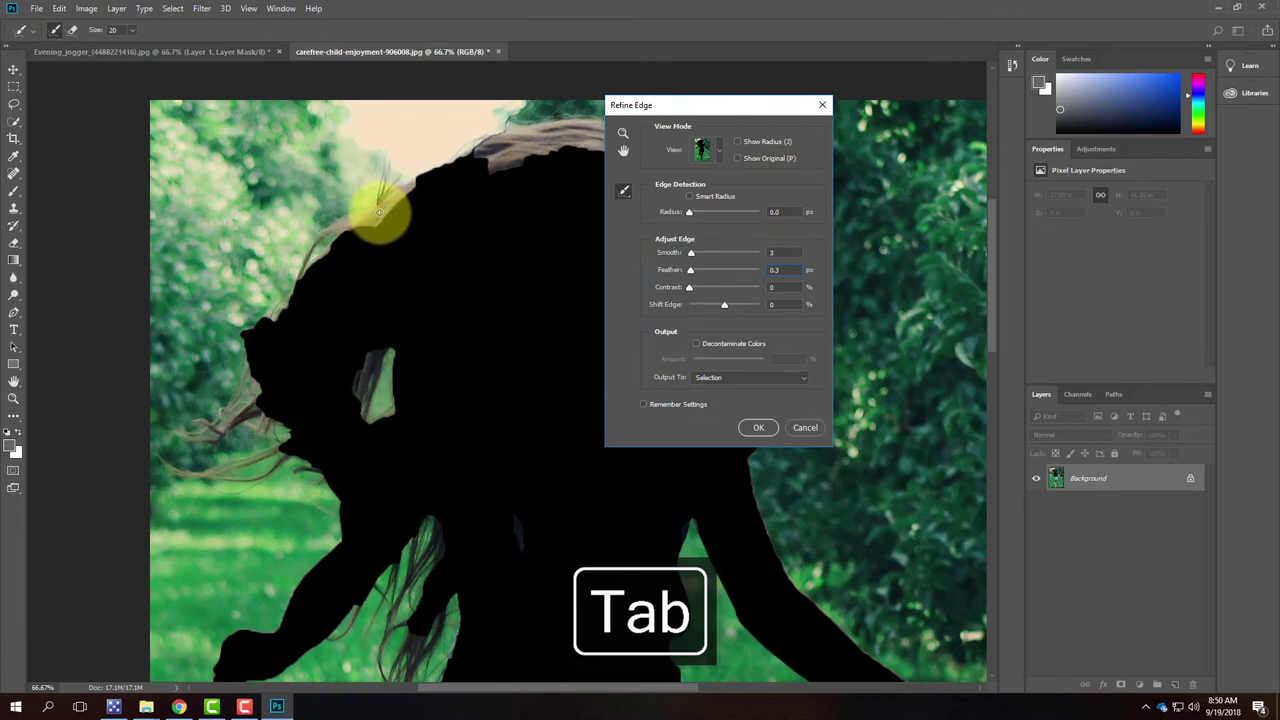
# Brush the hair edges with Refine Radius, then preview the mask in Black & White
pyautogui.moveTo(357, 234)
pyautogui.mouseDown()
pyautogui.moveTo(314, 251)
pyautogui.moveTo(293, 287)
pyautogui.moveTo(323, 257)
pyautogui.moveTo(334, 286)
pyautogui.moveTo(383, 285)
pyautogui.moveTo(343, 280)
pyautogui.moveTo(351, 229)
pyautogui.moveTo(314, 266)
pyautogui.moveTo(310, 249)
pyautogui.moveTo(377, 194)
pyautogui.moveTo(415, 190)
pyautogui.moveTo(389, 206)
pyautogui.moveTo(466, 150)
pyautogui.mouseUp()
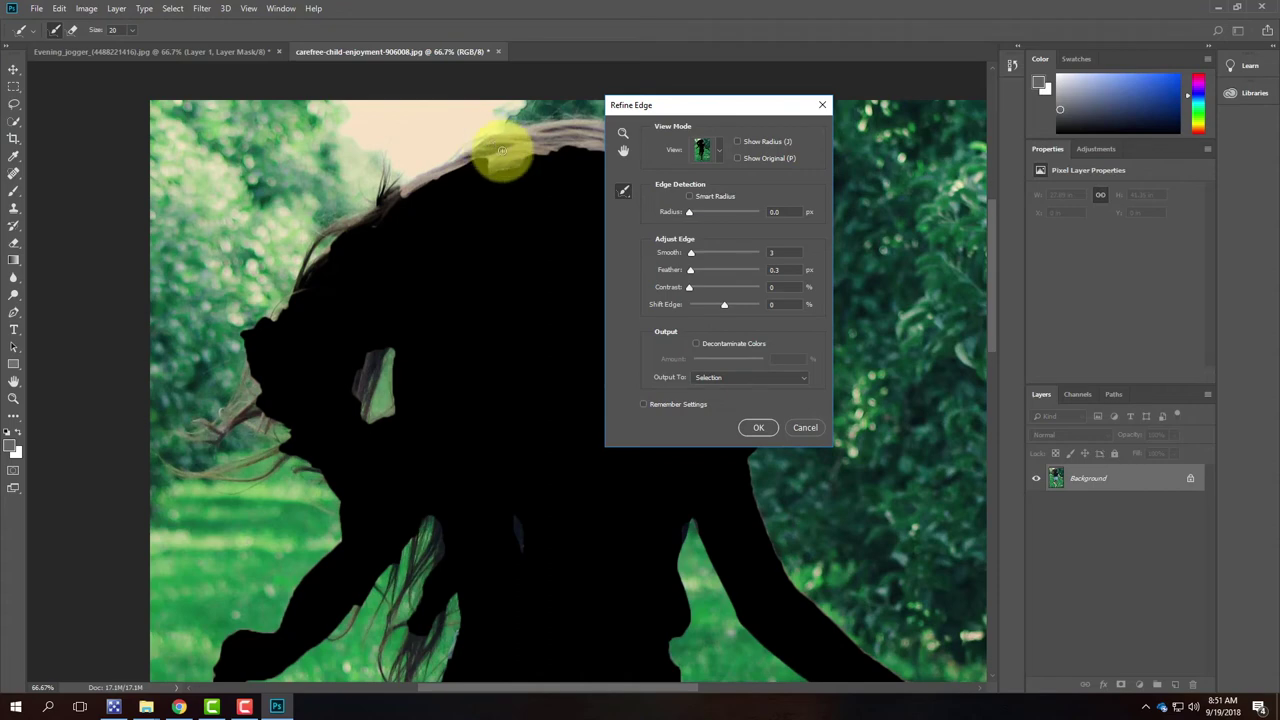
pyautogui.moveTo(409, 191)
pyautogui.mouseDown()
pyautogui.moveTo(250, 342)
pyautogui.moveTo(200, 343)
pyautogui.moveTo(280, 354)
pyautogui.moveTo(235, 346)
pyautogui.moveTo(220, 409)
pyautogui.moveTo(263, 389)
pyautogui.moveTo(277, 449)
pyautogui.moveTo(354, 437)
pyautogui.moveTo(335, 402)
pyautogui.moveTo(349, 371)
pyautogui.moveTo(349, 386)
pyautogui.moveTo(394, 360)
pyautogui.moveTo(401, 326)
pyautogui.moveTo(403, 369)
pyautogui.moveTo(414, 343)
pyautogui.moveTo(423, 360)
pyautogui.moveTo(411, 392)
pyautogui.moveTo(433, 324)
pyautogui.mouseUp()
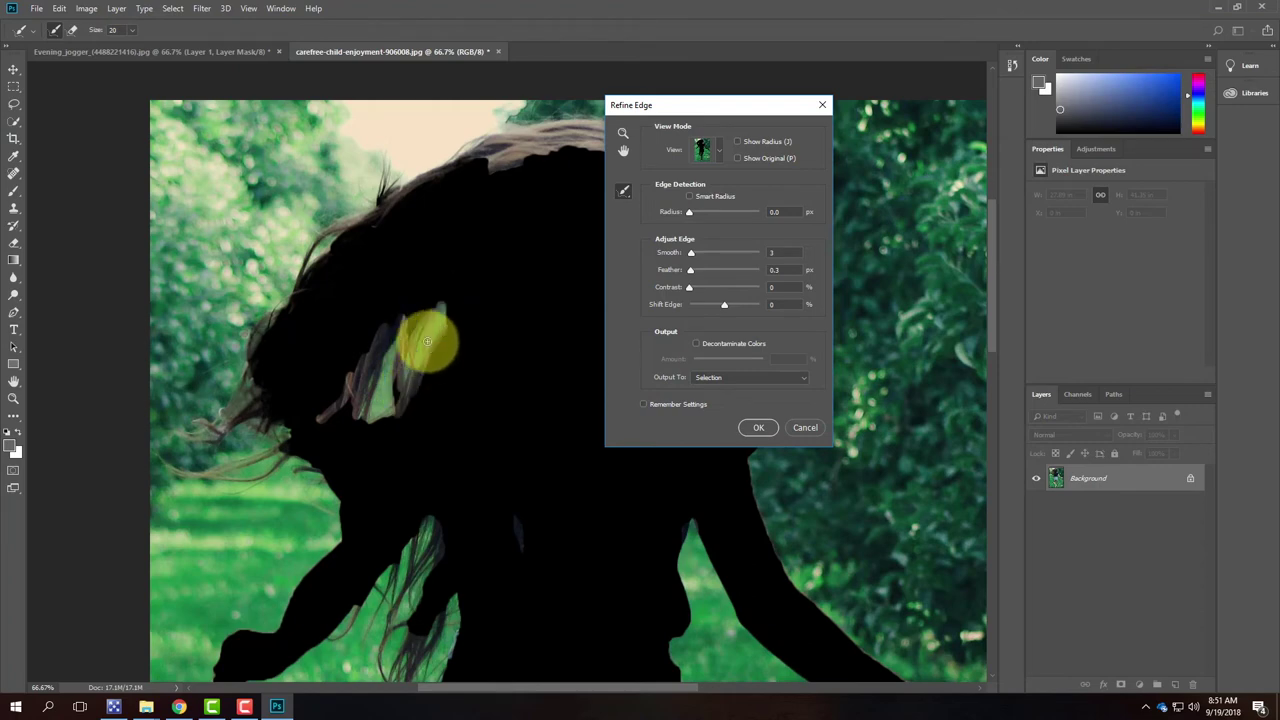
pyautogui.moveTo(385, 425)
pyautogui.mouseDown()
pyautogui.moveTo(365, 432)
pyautogui.moveTo(371, 409)
pyautogui.moveTo(391, 417)
pyautogui.mouseUp()
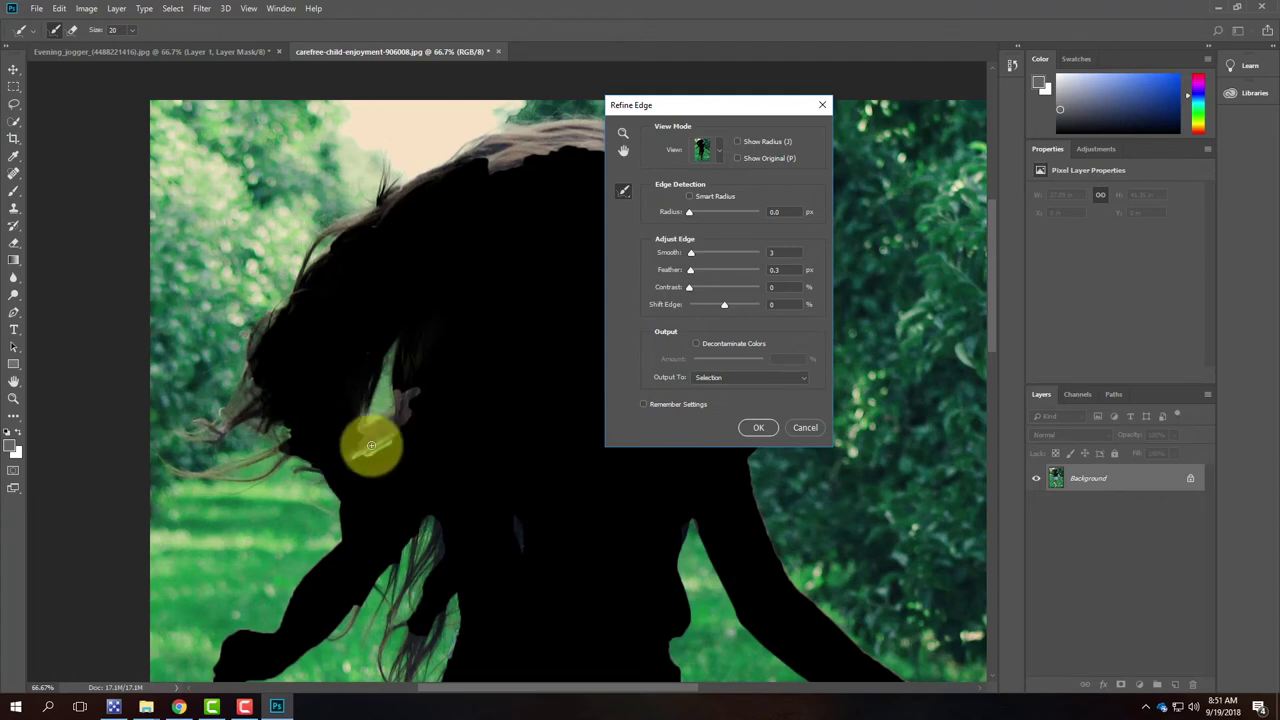
pyautogui.moveTo(316, 437)
pyautogui.mouseDown()
pyautogui.moveTo(230, 472)
pyautogui.moveTo(242, 459)
pyautogui.moveTo(193, 463)
pyautogui.mouseUp()
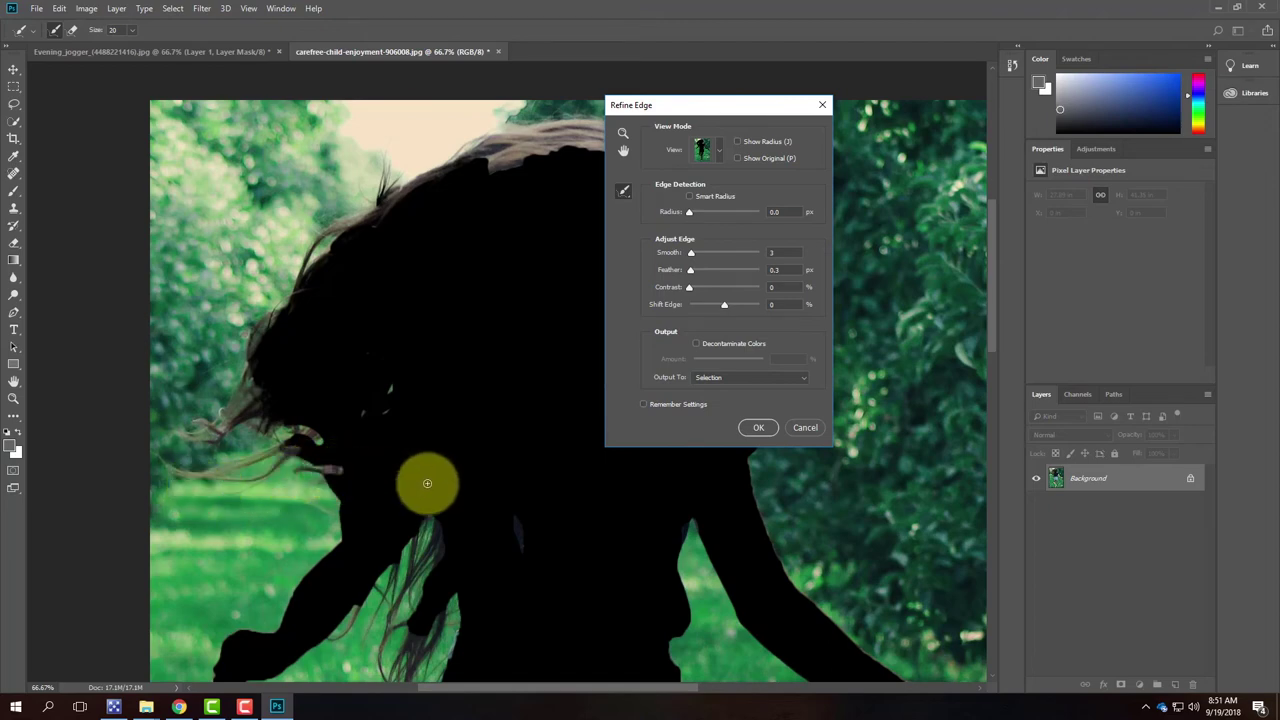
pyautogui.moveTo(397, 542)
pyautogui.mouseDown()
pyautogui.moveTo(414, 517)
pyautogui.moveTo(429, 526)
pyautogui.moveTo(429, 557)
pyautogui.moveTo(429, 534)
pyautogui.moveTo(457, 543)
pyautogui.moveTo(446, 537)
pyautogui.mouseUp()
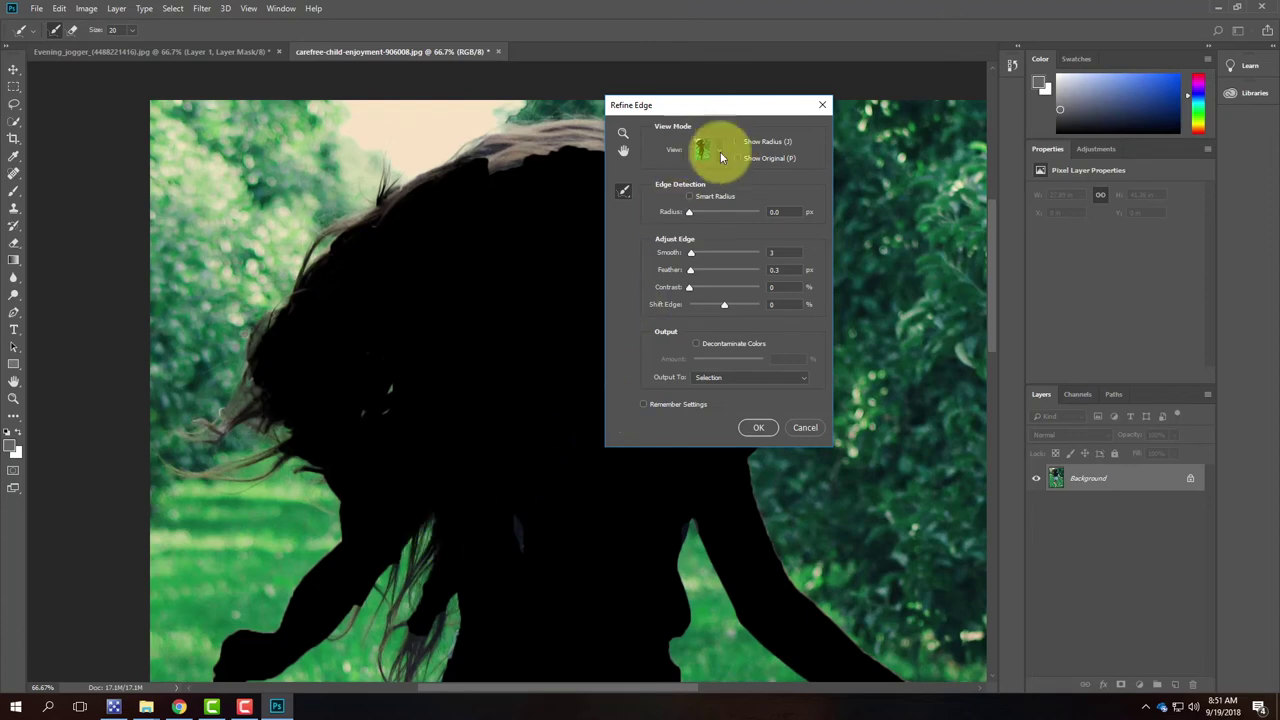
pyautogui.click(717, 148)
pyautogui.click(716, 292)
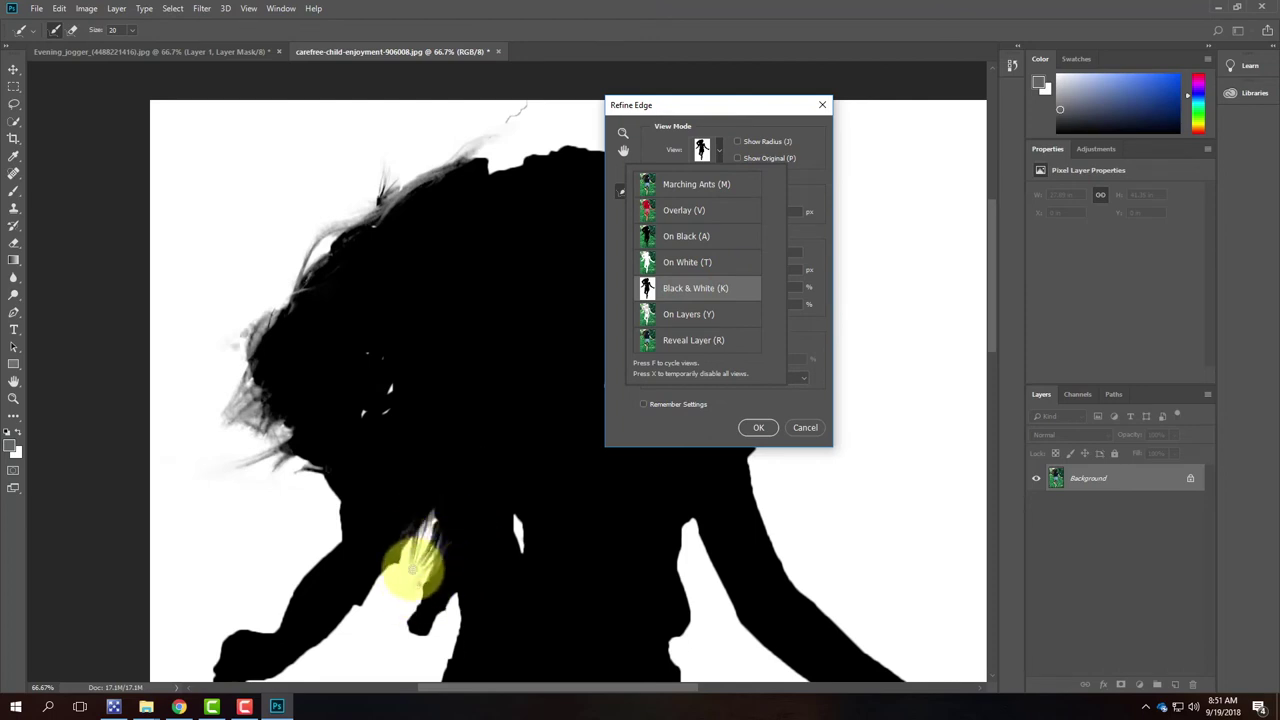
# Recover hair strands along the shoulder with the Refine Radius brush
pyautogui.click(340, 518)
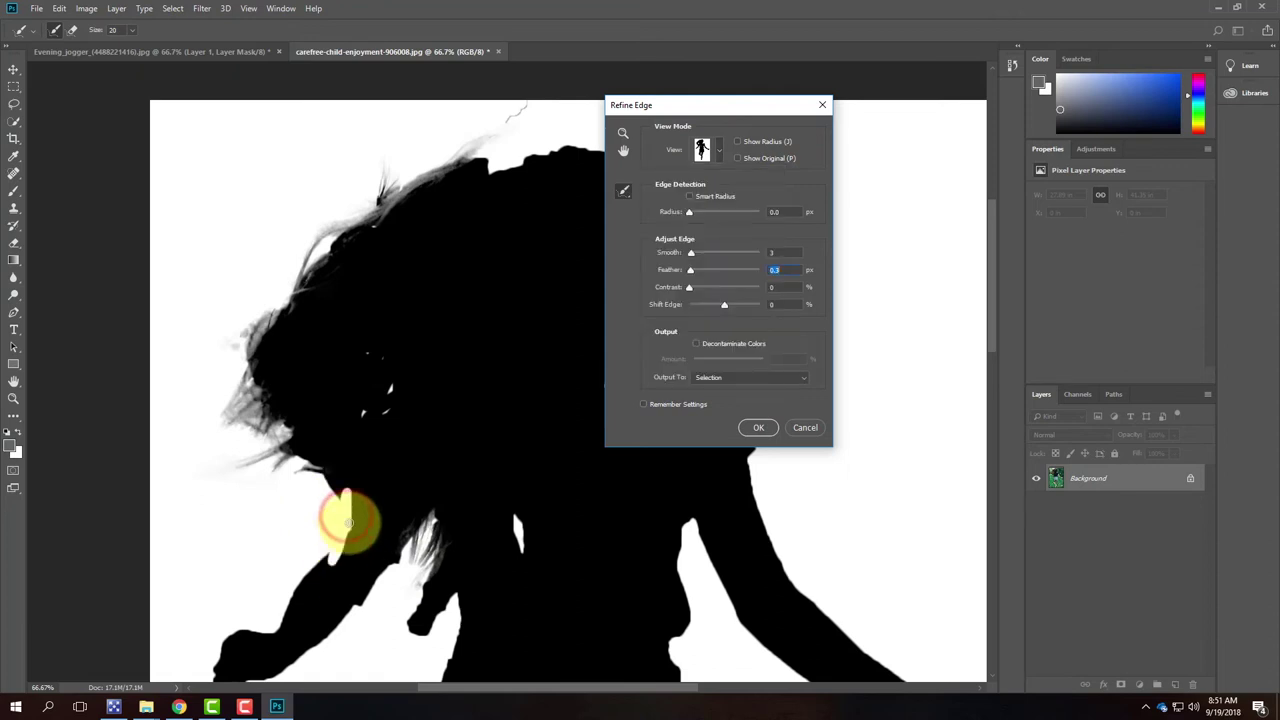
pyautogui.click(339, 494)
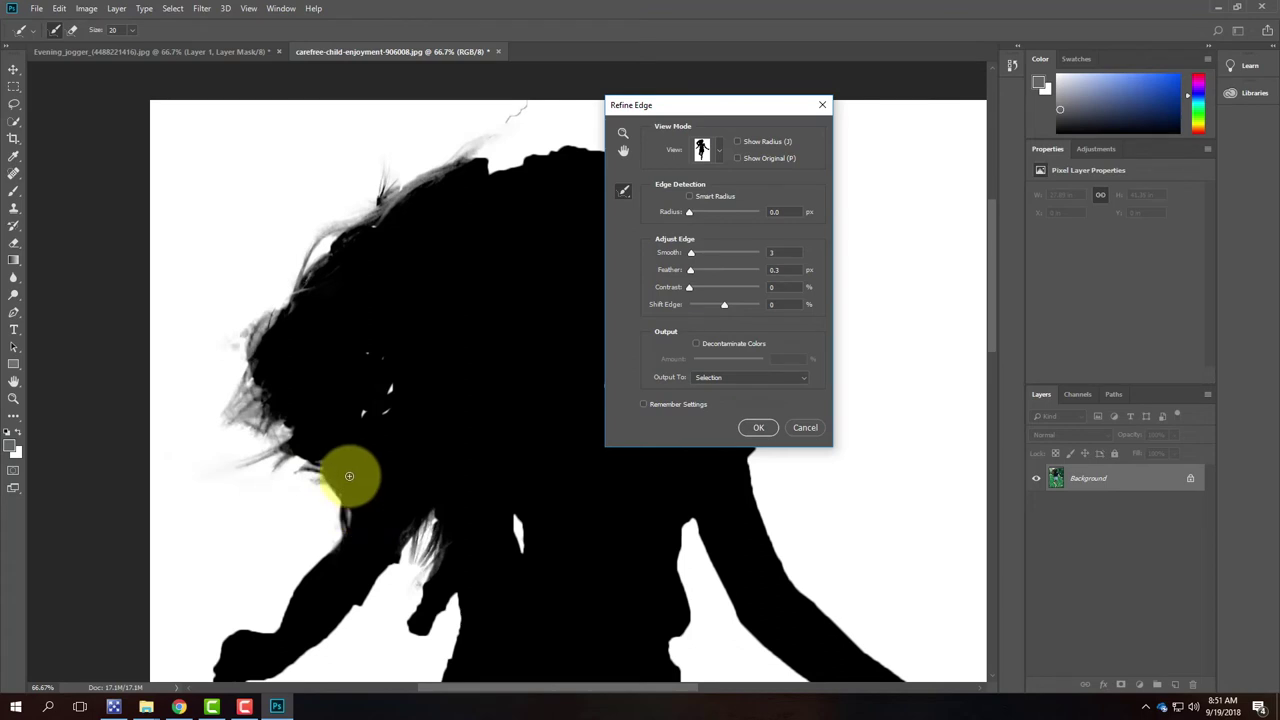
pyautogui.moveTo(323, 446)
pyautogui.mouseDown()
pyautogui.moveTo(351, 515)
pyautogui.moveTo(295, 446)
pyautogui.mouseUp()
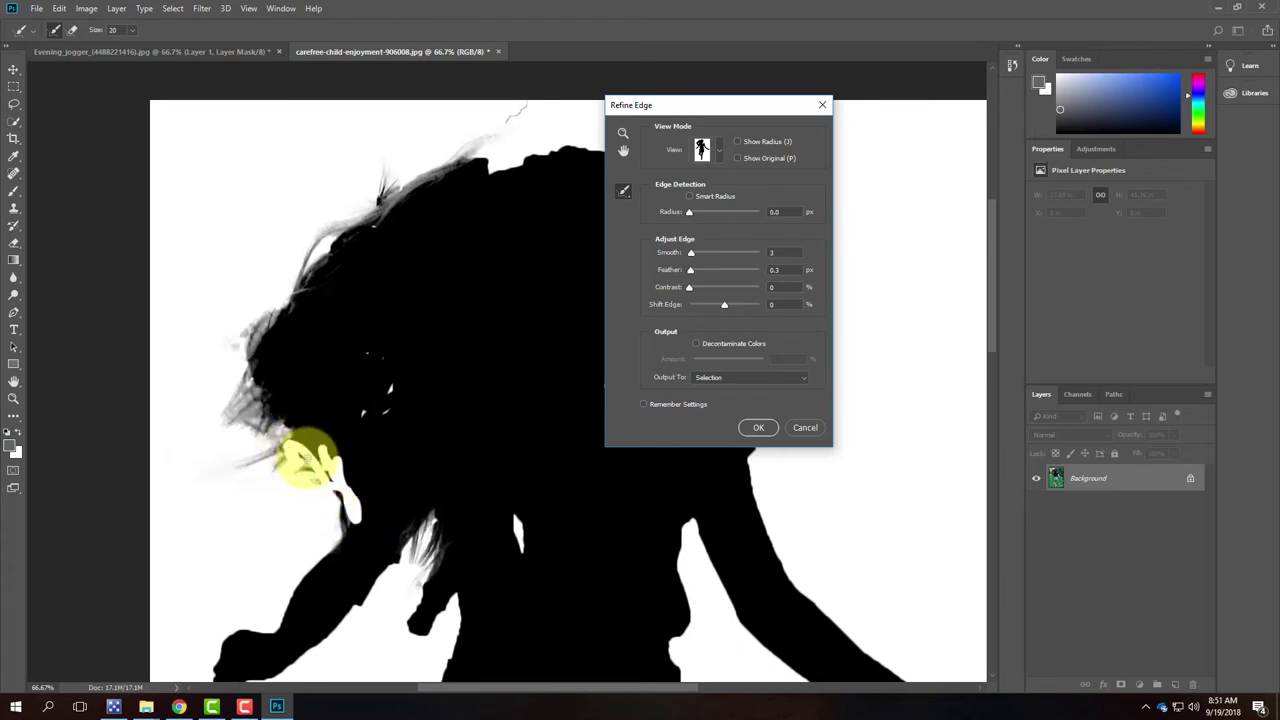
pyautogui.moveTo(327, 551)
pyautogui.mouseDown()
pyautogui.moveTo(304, 582)
pyautogui.moveTo(323, 543)
pyautogui.mouseUp()
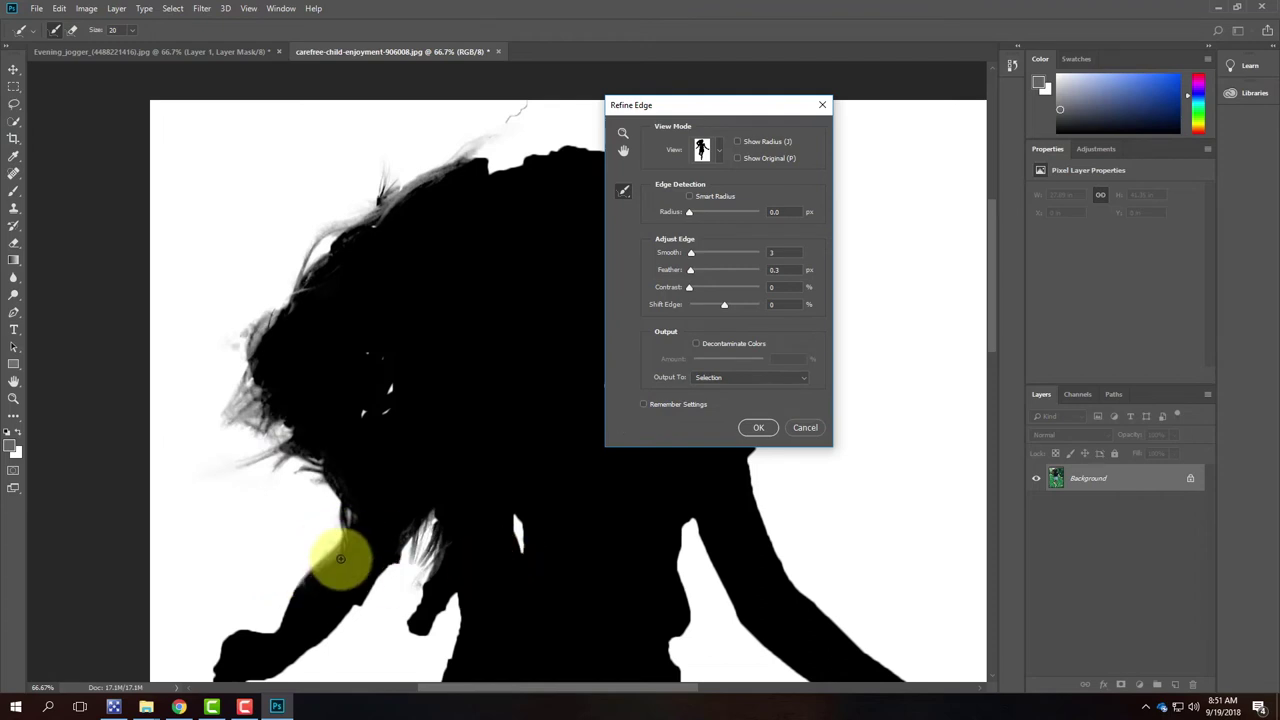
pyautogui.moveTo(398, 548); pyautogui.dragTo(447, 505)
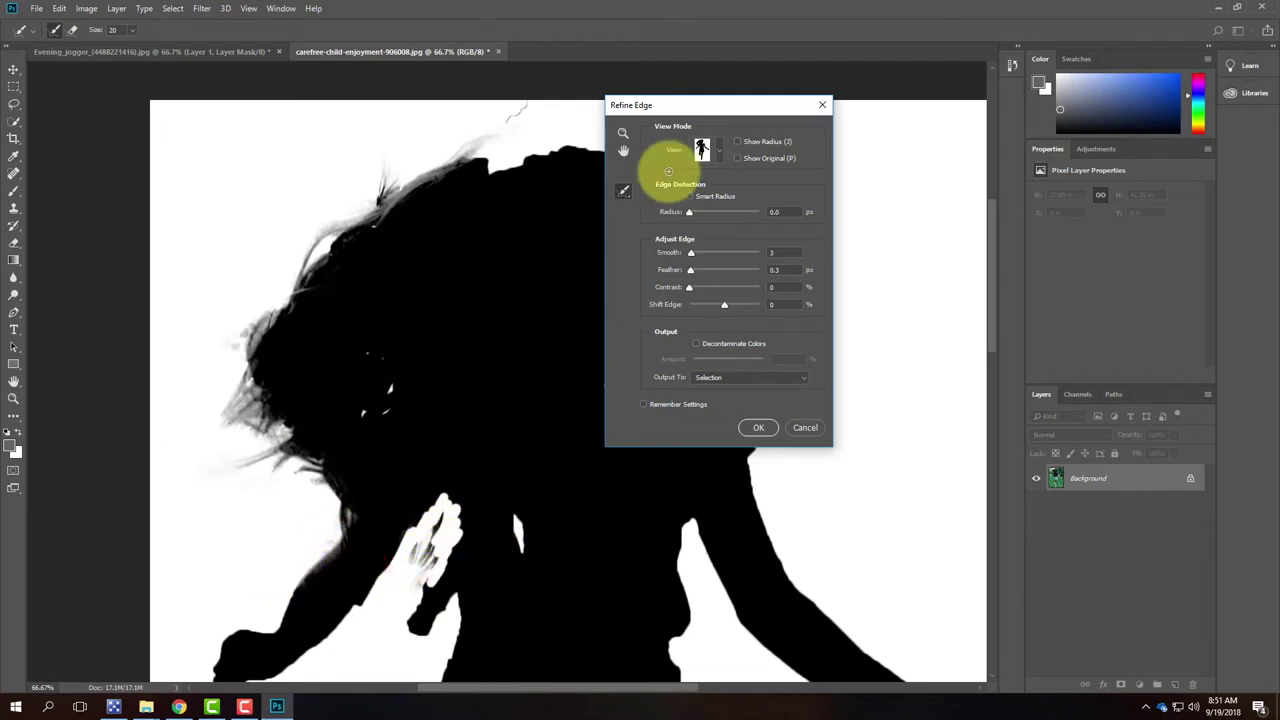
# In Overlay view, refine the middle and top of the hair with a size-45 brush
pyautogui.click(722, 158)
pyautogui.click(714, 210)
pyautogui.click(408, 414)
pyautogui.moveTo(400, 363)
pyautogui.mouseDown()
pyautogui.moveTo(389, 357)
pyautogui.moveTo(386, 408)
pyautogui.mouseUp()
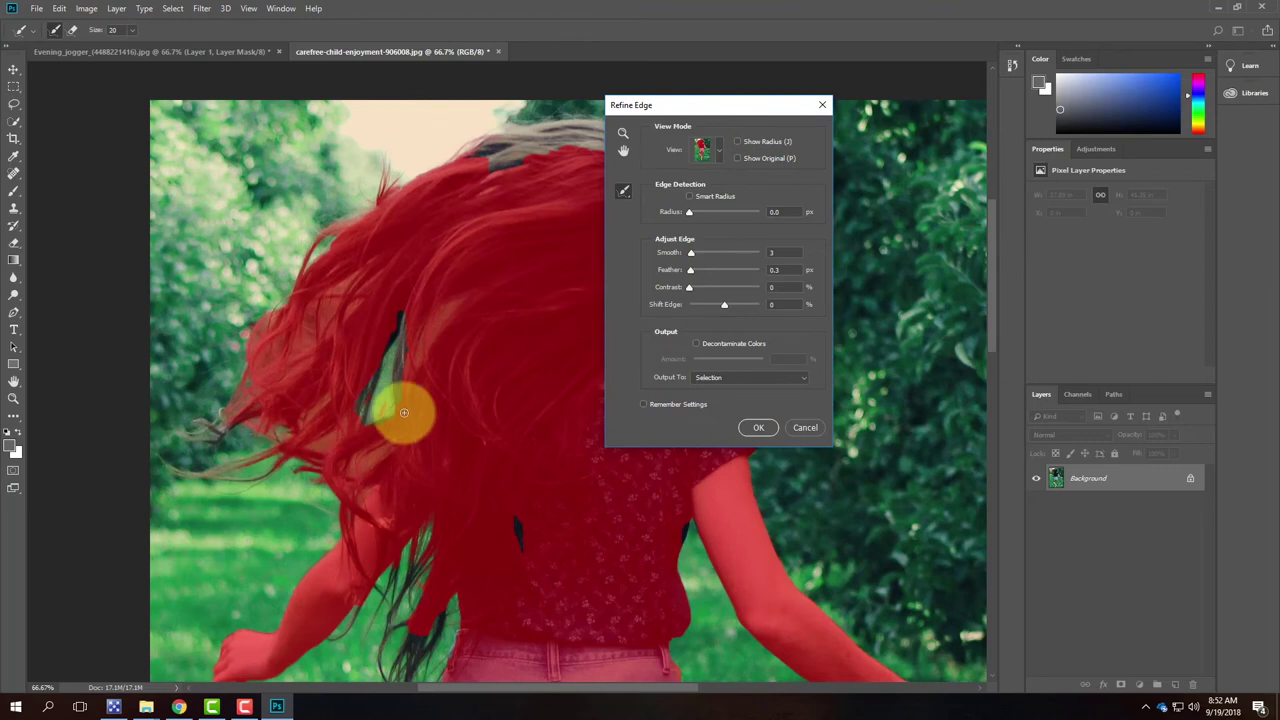
pyautogui.press(']')
pyautogui.press(']')
pyautogui.moveTo(434, 323)
pyautogui.mouseDown()
pyautogui.moveTo(403, 381)
pyautogui.moveTo(463, 312)
pyautogui.moveTo(448, 298)
pyautogui.moveTo(403, 330)
pyautogui.moveTo(378, 373)
pyautogui.moveTo(381, 300)
pyautogui.moveTo(338, 323)
pyautogui.moveTo(385, 265)
pyautogui.moveTo(357, 274)
pyautogui.moveTo(346, 293)
pyautogui.moveTo(383, 277)
pyautogui.moveTo(394, 225)
pyautogui.moveTo(503, 130)
pyautogui.moveTo(532, 119)
pyautogui.moveTo(528, 137)
pyautogui.moveTo(542, 141)
pyautogui.moveTo(518, 173)
pyautogui.moveTo(566, 201)
pyautogui.moveTo(553, 208)
pyautogui.moveTo(571, 177)
pyautogui.mouseUp()
pyautogui.moveTo(571, 177); pyautogui.dragTo(371, 294)
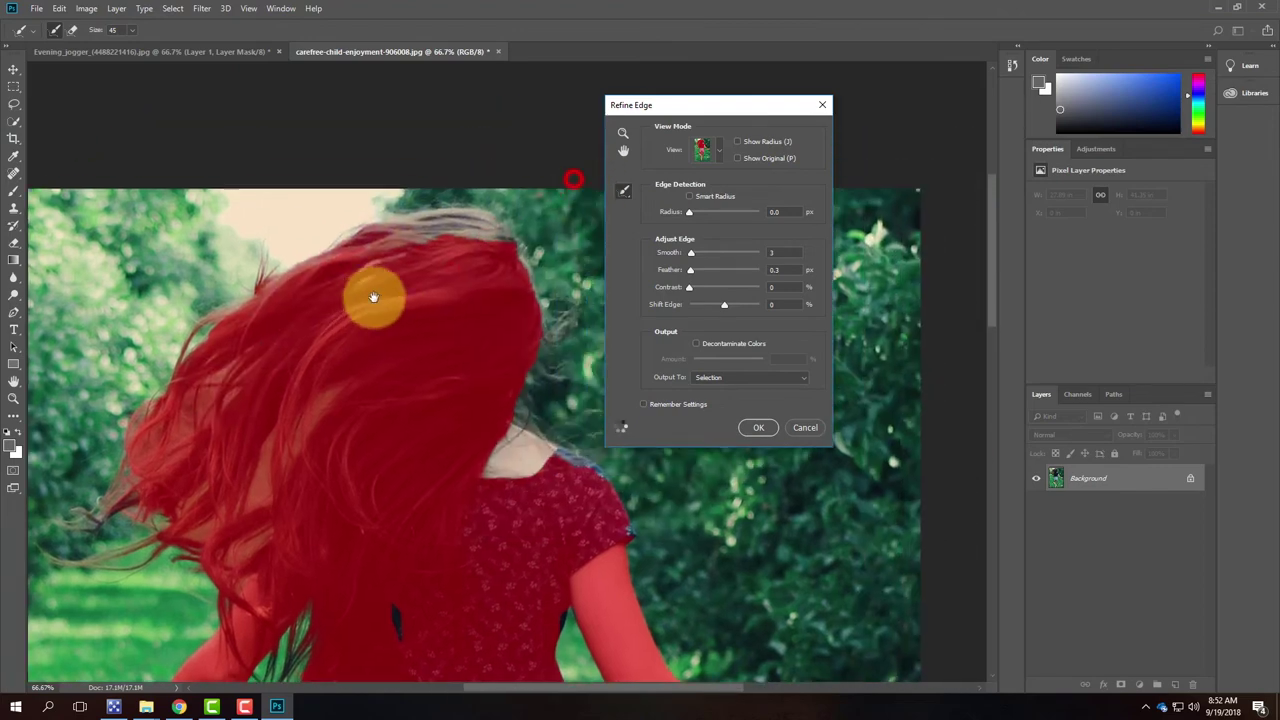
pyautogui.click(349, 253)
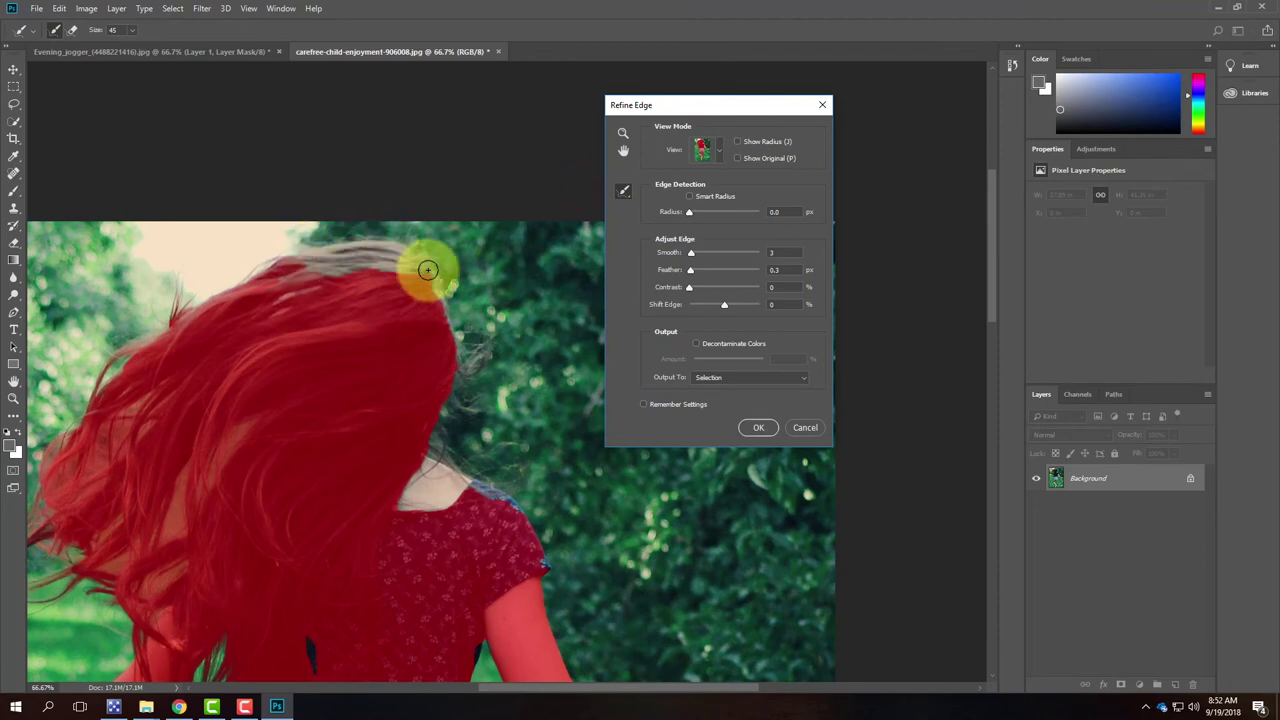
pyautogui.moveTo(440, 300)
pyautogui.mouseDown()
pyautogui.moveTo(478, 305)
pyautogui.moveTo(431, 277)
pyautogui.moveTo(442, 300)
pyautogui.moveTo(434, 272)
pyautogui.moveTo(475, 314)
pyautogui.moveTo(456, 350)
pyautogui.moveTo(453, 412)
pyautogui.moveTo(465, 379)
pyautogui.mouseUp()
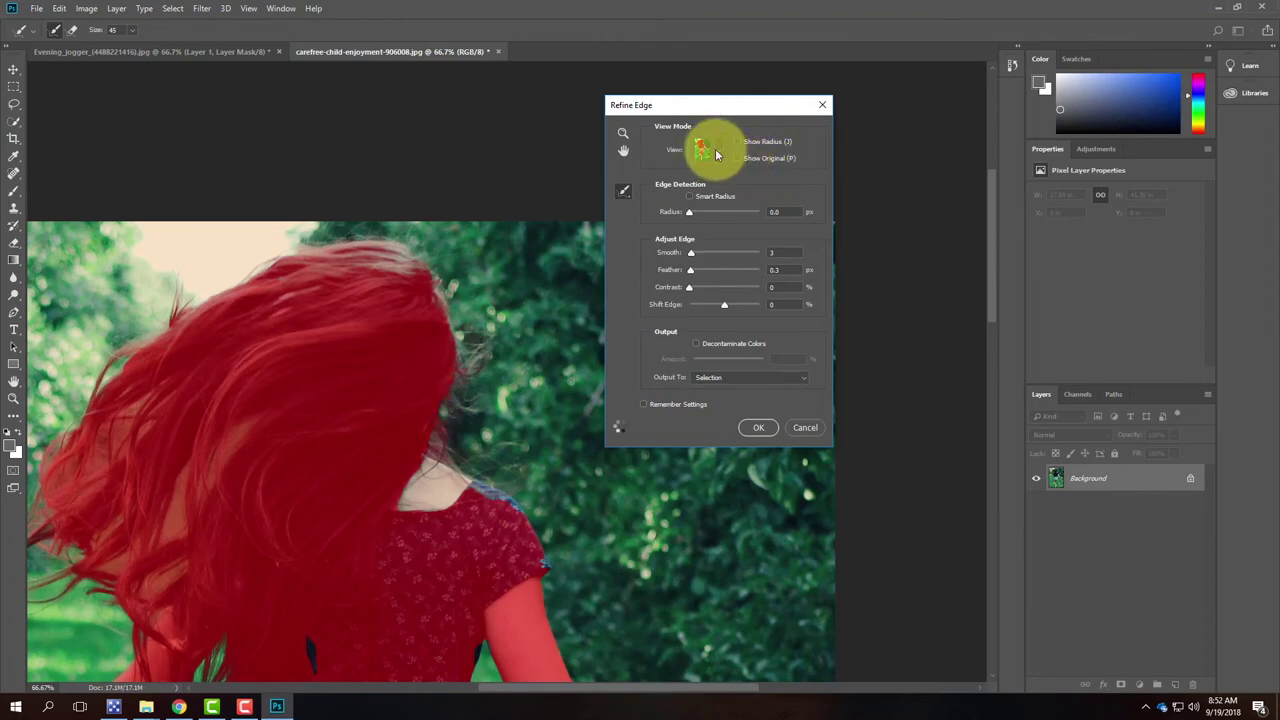
# Check the result in On White and Black & White views, then apply the refined edge
pyautogui.click(711, 149)
pyautogui.click(697, 264)
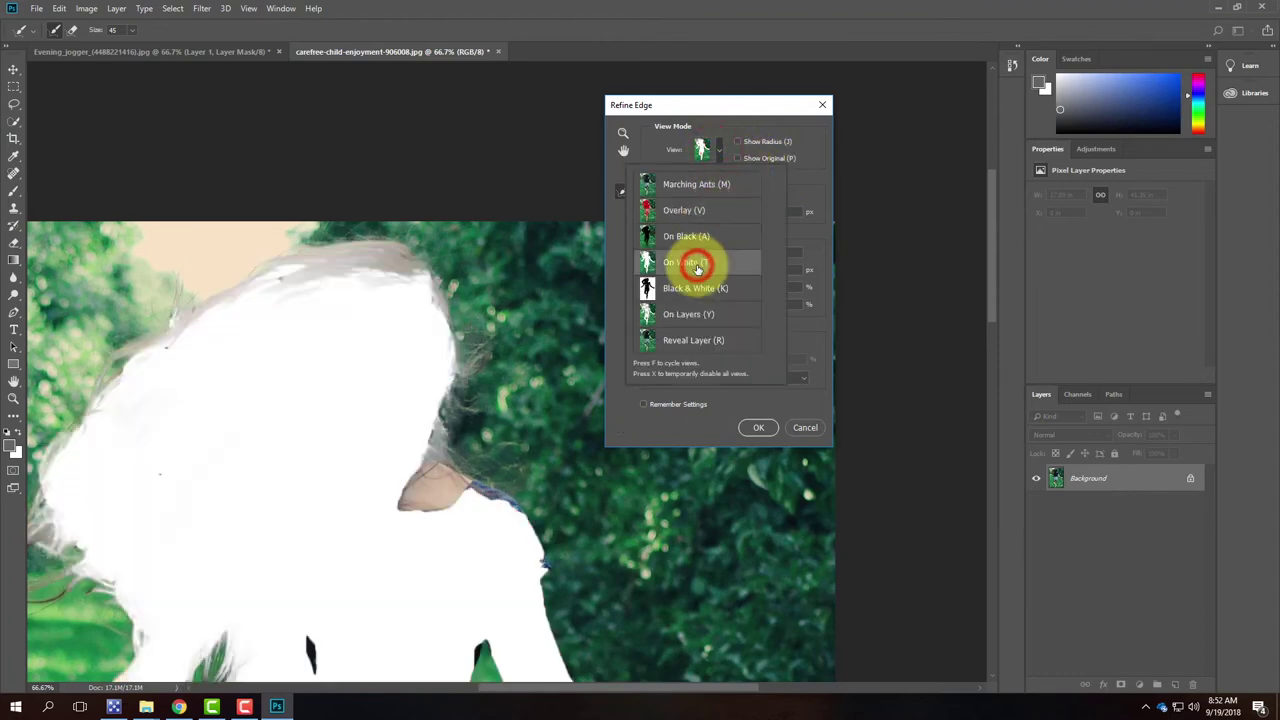
pyautogui.click(702, 289)
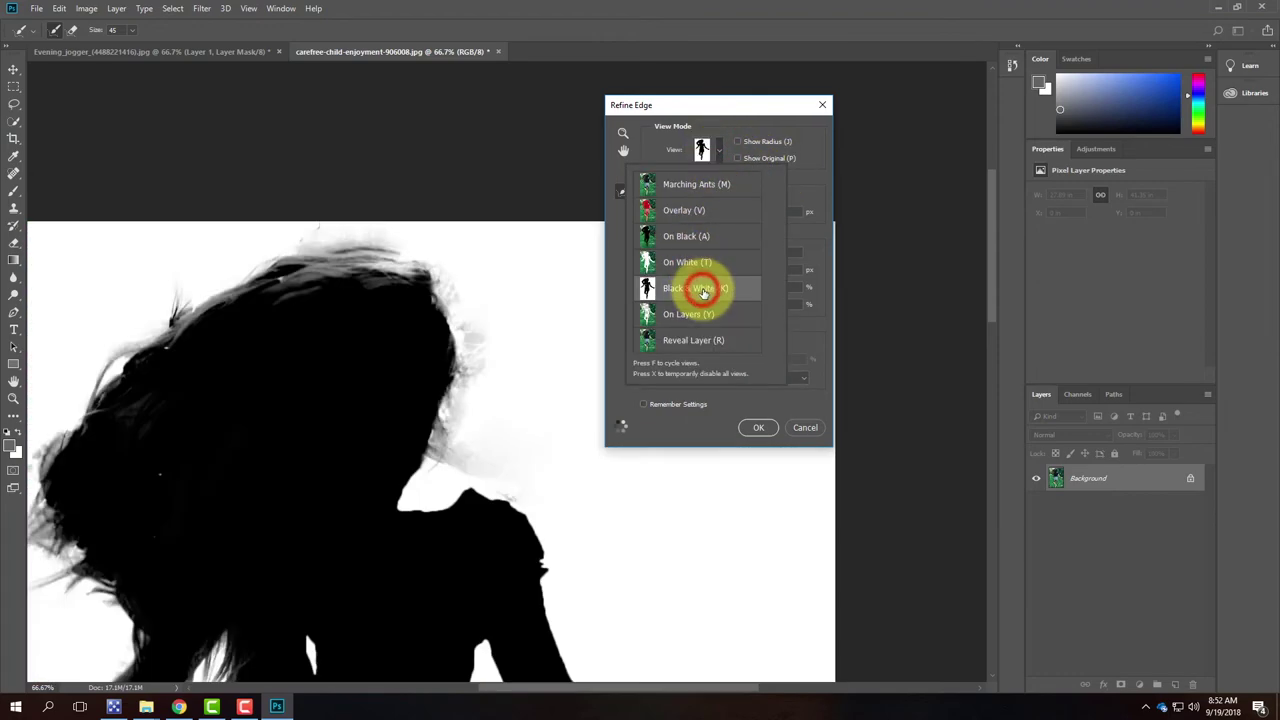
pyautogui.click(762, 427)
pyautogui.click(766, 427)
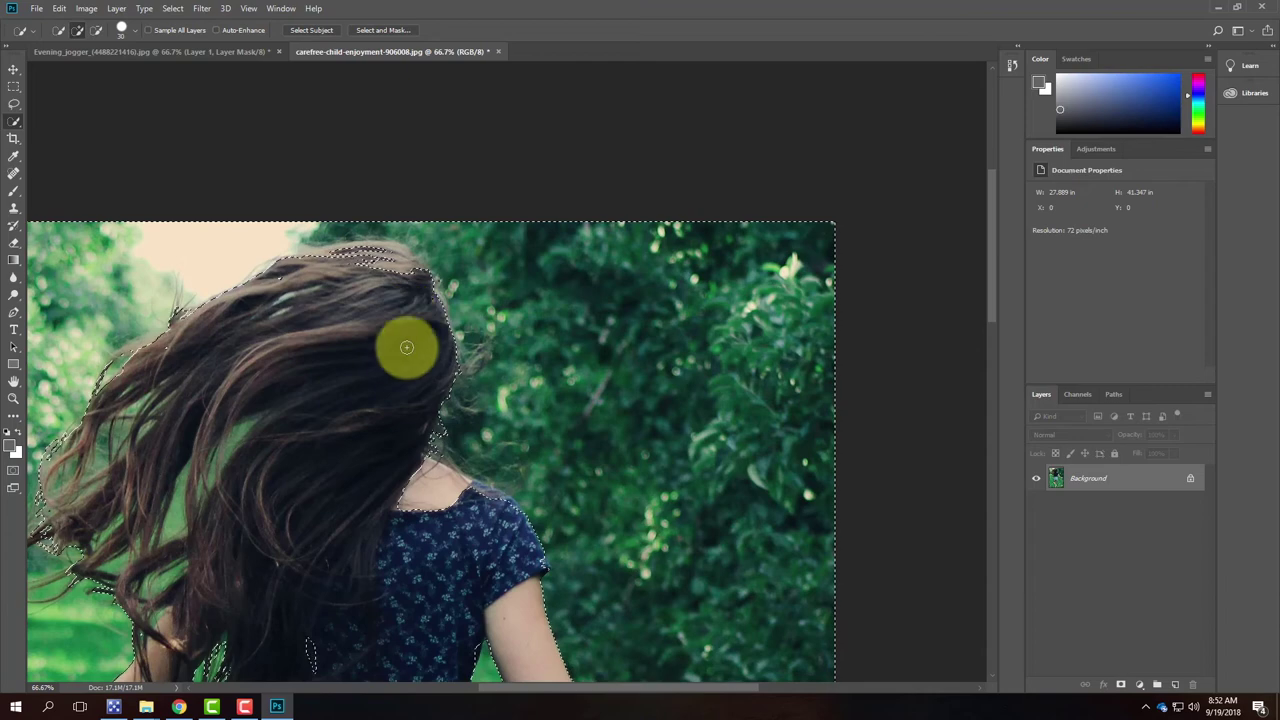
# Subtract the neck and shoulder area, then add the loose left-side hair strands with Quick Selection
pyautogui.moveTo(406, 460); pyautogui.dragTo(394, 461)
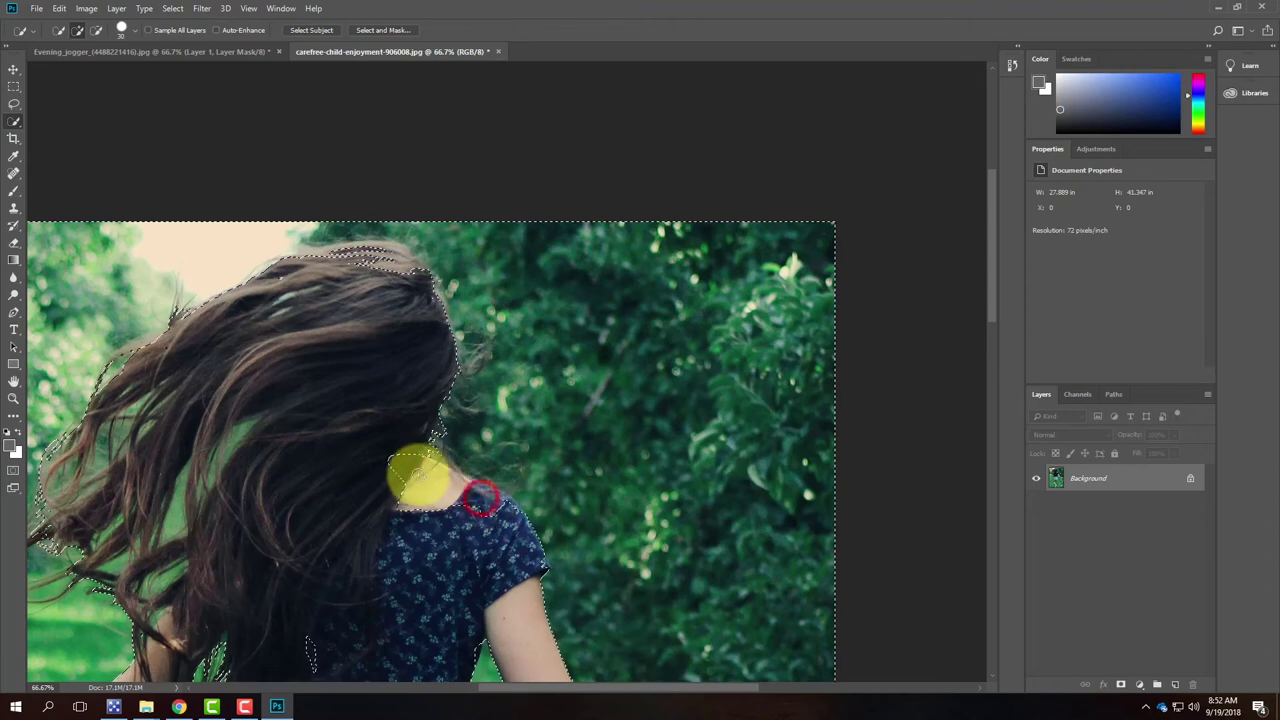
pyautogui.moveTo(410, 489); pyautogui.dragTo(389, 455)
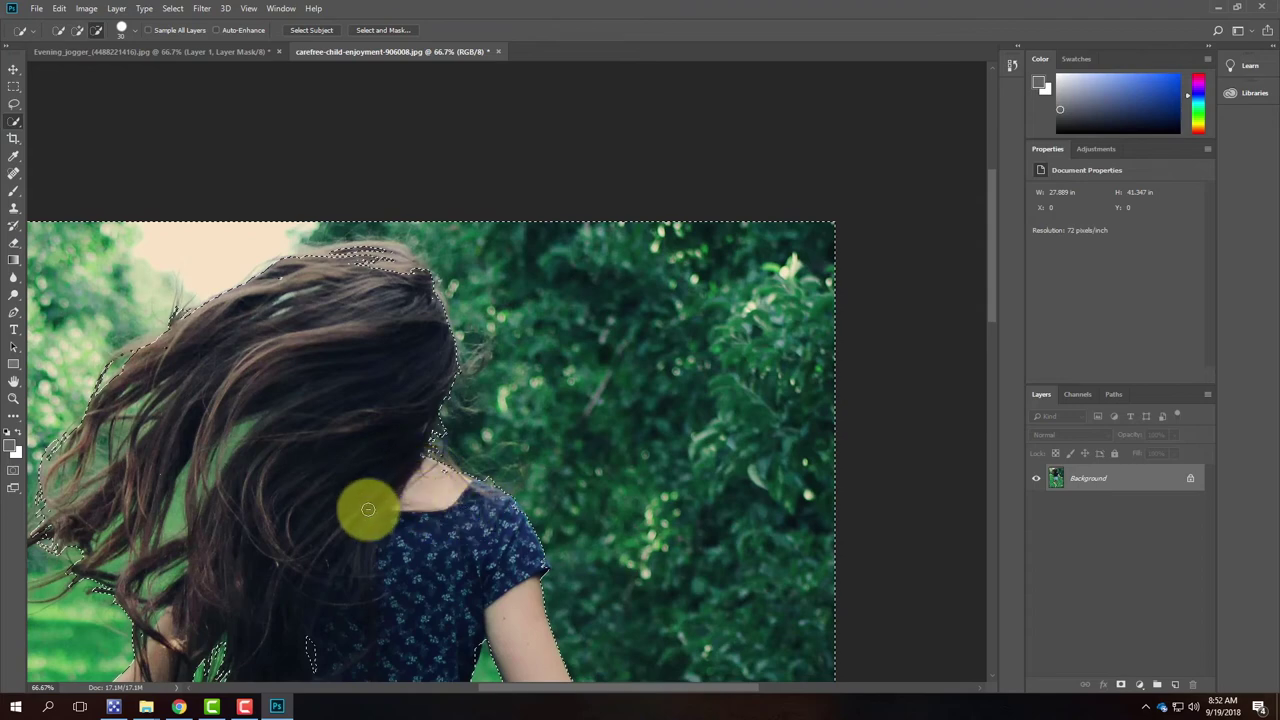
pyautogui.moveTo(239, 429)
pyautogui.mouseDown()
pyautogui.moveTo(221, 454)
pyautogui.moveTo(257, 420)
pyautogui.mouseUp()
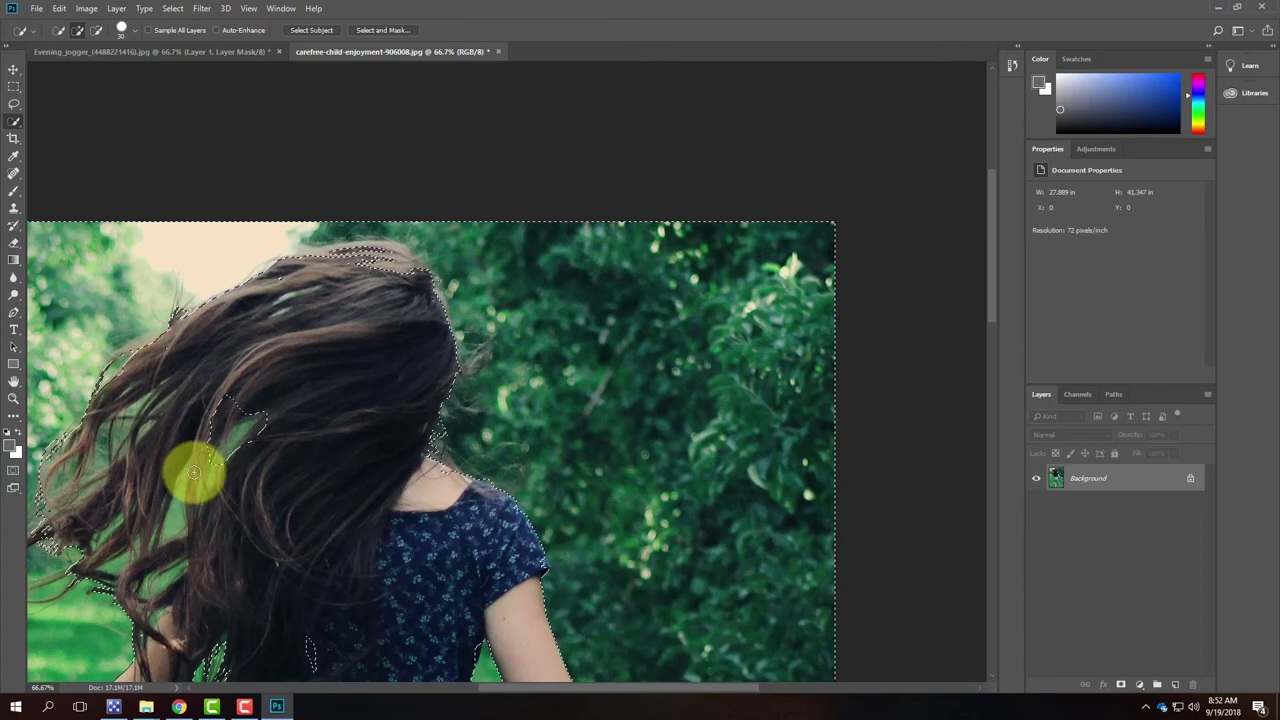
pyautogui.moveTo(186, 481); pyautogui.dragTo(166, 523)
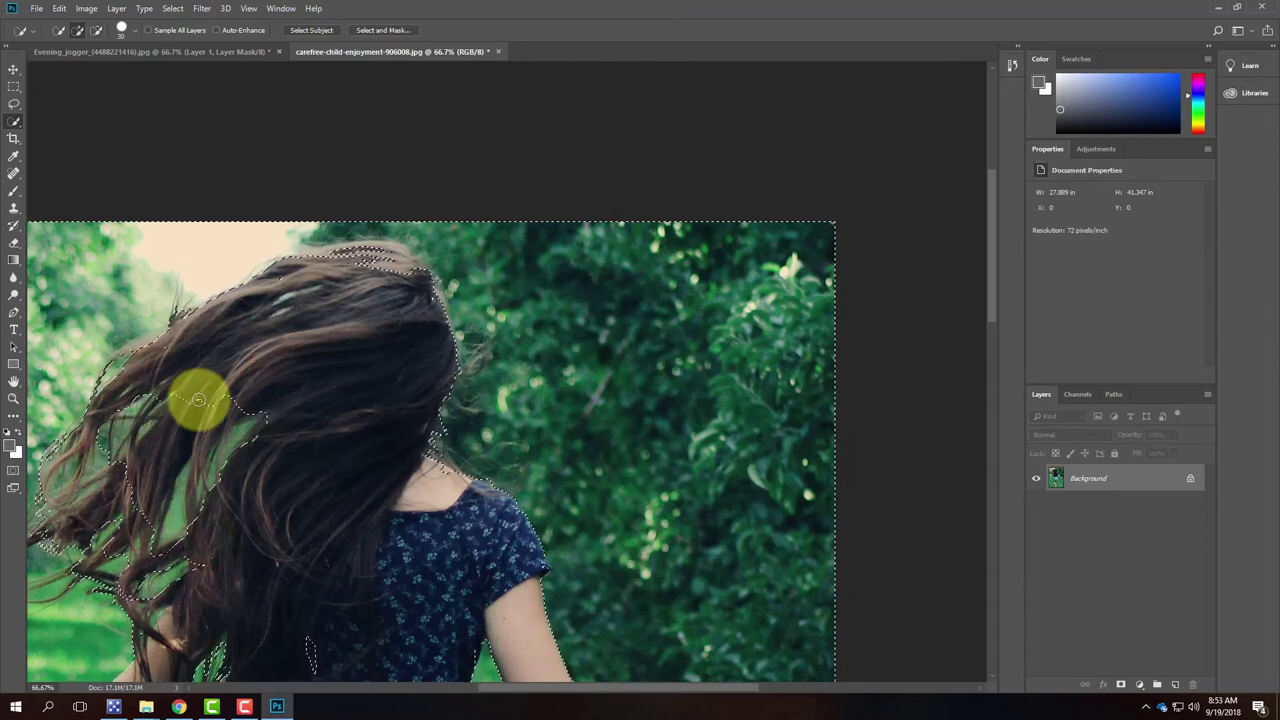
pyautogui.click(69, 466)
pyautogui.click(100, 484)
pyautogui.click(128, 385)
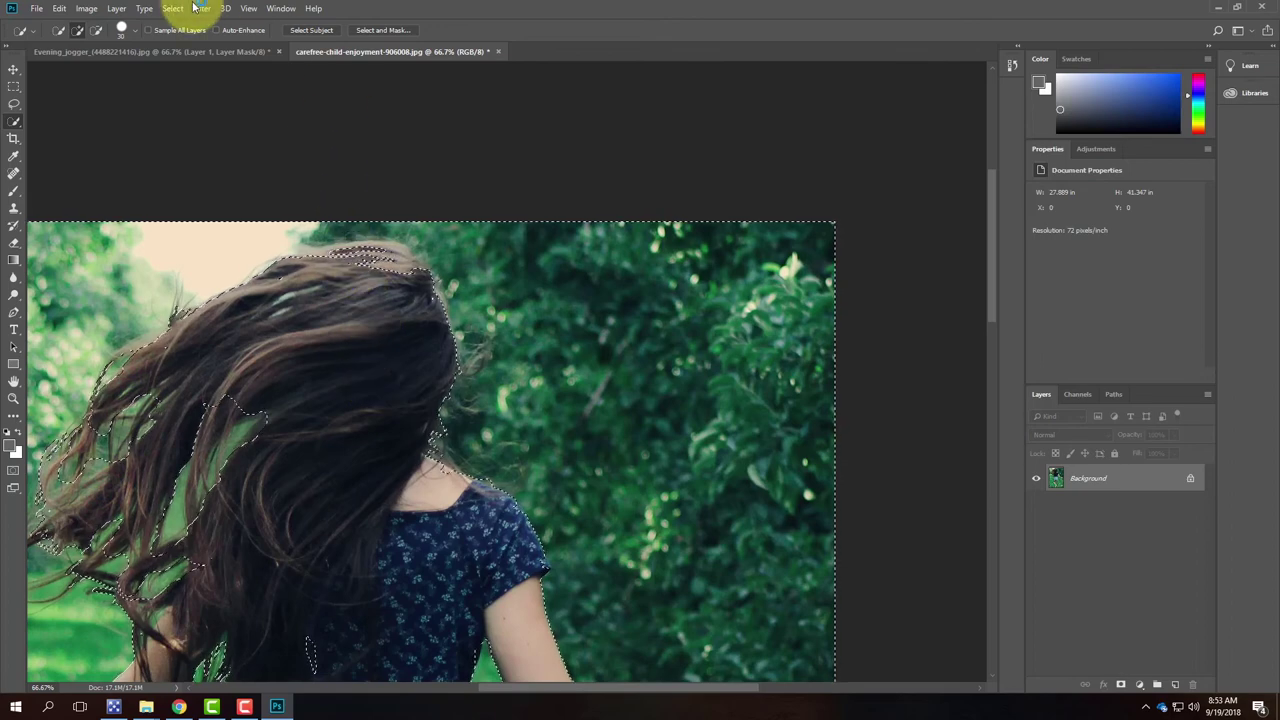
# Reopen Refine Edge with Smooth 3 and Feather .3 px
pyautogui.click(174, 9)
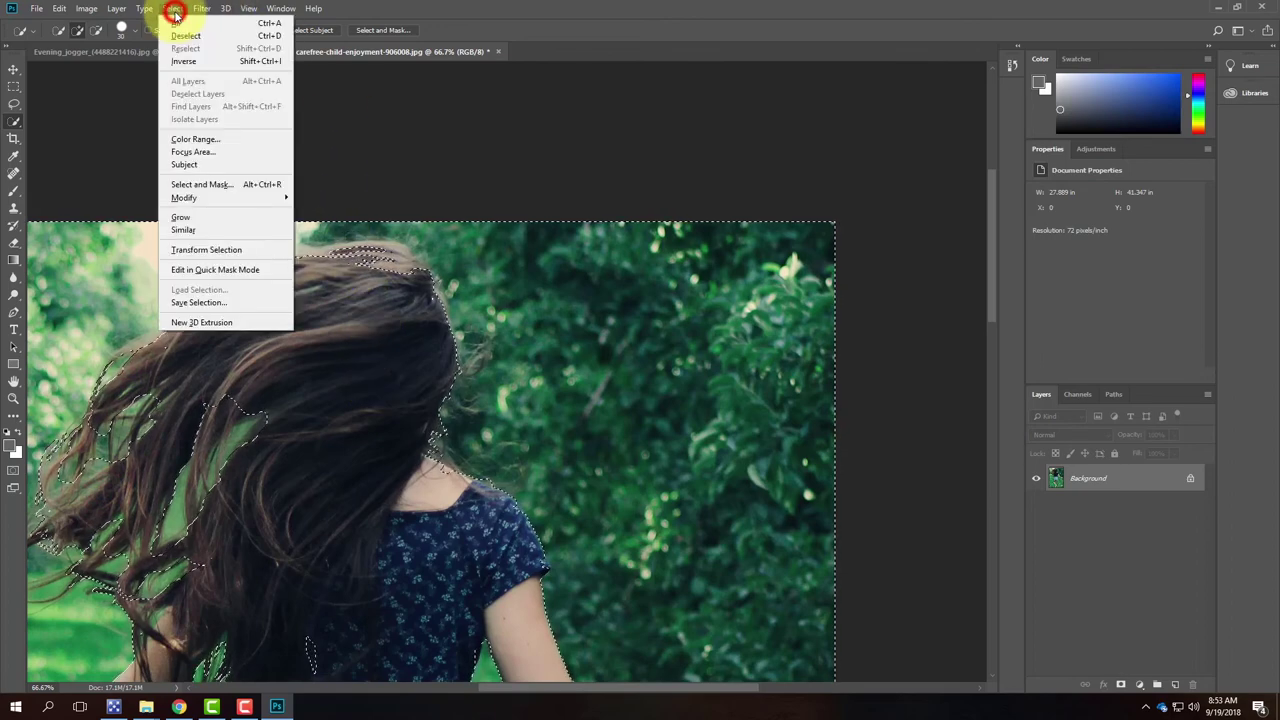
pyautogui.keyDown('shift'); pyautogui.click(202, 186); pyautogui.keyUp('shift')
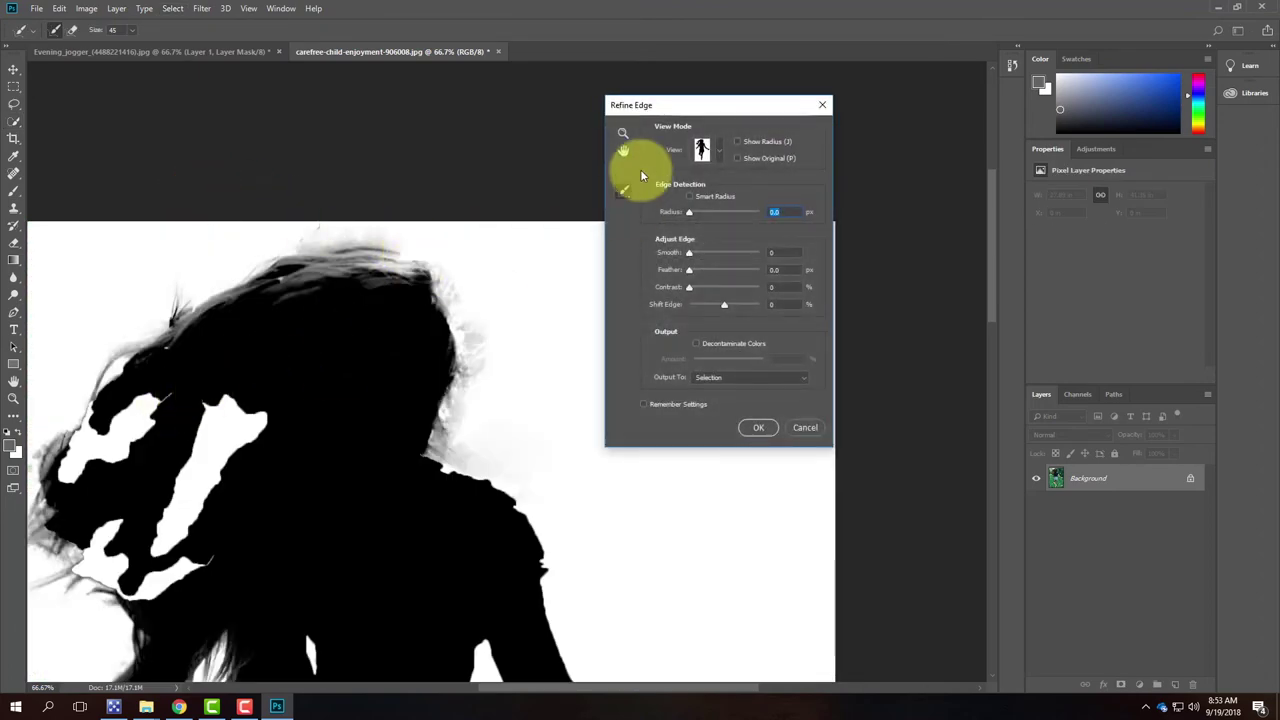
pyautogui.click(788, 253)
pyautogui.write('3')
pyautogui.press('Tab')
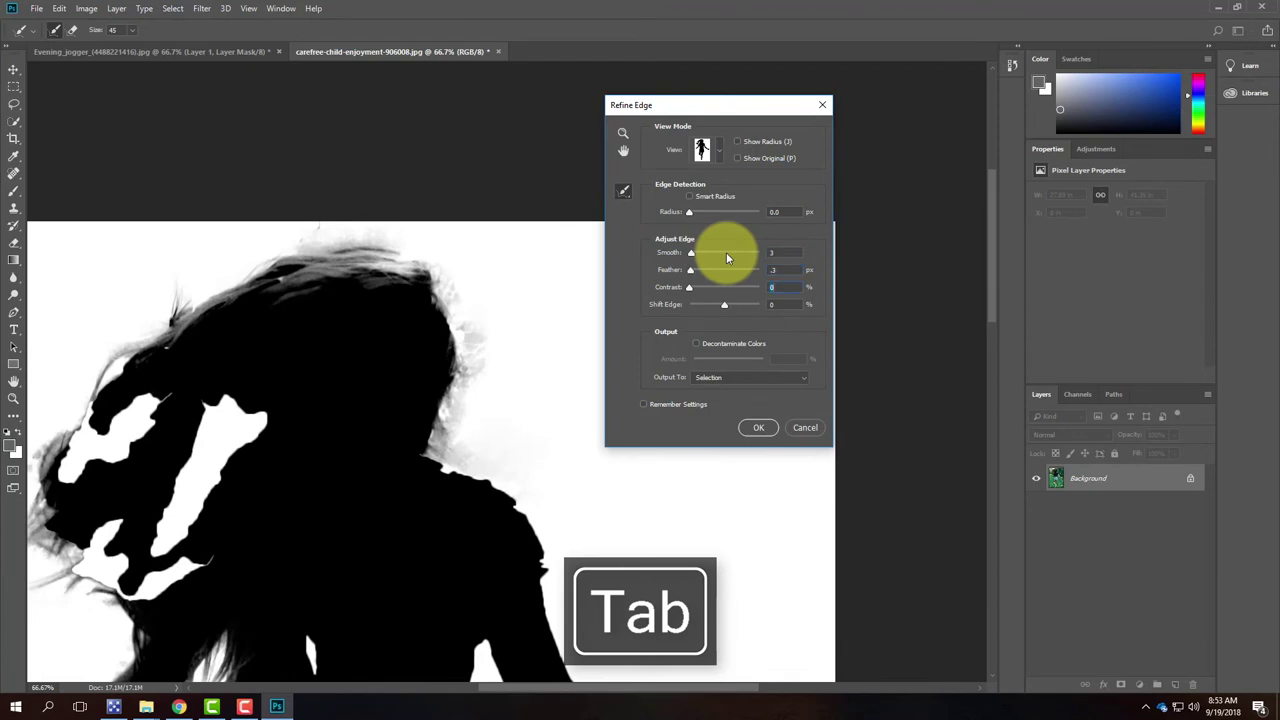
# Brush the left hair strands near the cheek and centre, then apply the refinement
pyautogui.moveTo(206, 400)
pyautogui.mouseDown()
pyautogui.moveTo(172, 448)
pyautogui.moveTo(222, 402)
pyautogui.moveTo(199, 432)
pyautogui.moveTo(236, 431)
pyautogui.moveTo(238, 408)
pyautogui.moveTo(255, 411)
pyautogui.moveTo(220, 462)
pyautogui.mouseUp()
pyautogui.moveTo(217, 462)
pyautogui.mouseDown()
pyautogui.moveTo(196, 515)
pyautogui.moveTo(174, 474)
pyautogui.moveTo(145, 546)
pyautogui.moveTo(175, 528)
pyautogui.moveTo(180, 580)
pyautogui.moveTo(182, 561)
pyautogui.moveTo(199, 563)
pyautogui.moveTo(165, 592)
pyautogui.moveTo(180, 585)
pyautogui.moveTo(152, 584)
pyautogui.moveTo(168, 568)
pyautogui.moveTo(199, 590)
pyautogui.moveTo(124, 588)
pyautogui.moveTo(114, 559)
pyautogui.moveTo(96, 573)
pyautogui.moveTo(72, 565)
pyautogui.moveTo(128, 555)
pyautogui.moveTo(95, 548)
pyautogui.moveTo(114, 528)
pyautogui.moveTo(104, 477)
pyautogui.moveTo(78, 481)
pyautogui.moveTo(100, 462)
pyautogui.moveTo(74, 472)
pyautogui.moveTo(50, 460)
pyautogui.moveTo(102, 423)
pyautogui.moveTo(104, 402)
pyautogui.moveTo(85, 419)
pyautogui.moveTo(141, 401)
pyautogui.moveTo(176, 407)
pyautogui.moveTo(121, 452)
pyautogui.moveTo(152, 446)
pyautogui.moveTo(181, 464)
pyautogui.moveTo(147, 457)
pyautogui.moveTo(155, 411)
pyautogui.moveTo(120, 388)
pyautogui.moveTo(163, 345)
pyautogui.mouseUp()
pyautogui.moveTo(220, 503)
pyautogui.mouseDown()
pyautogui.moveTo(175, 535)
pyautogui.moveTo(219, 499)
pyautogui.moveTo(243, 399)
pyautogui.moveTo(232, 393)
pyautogui.moveTo(155, 575)
pyautogui.moveTo(116, 561)
pyautogui.moveTo(75, 570)
pyautogui.moveTo(189, 575)
pyautogui.moveTo(245, 649)
pyautogui.moveTo(200, 657)
pyautogui.mouseUp()
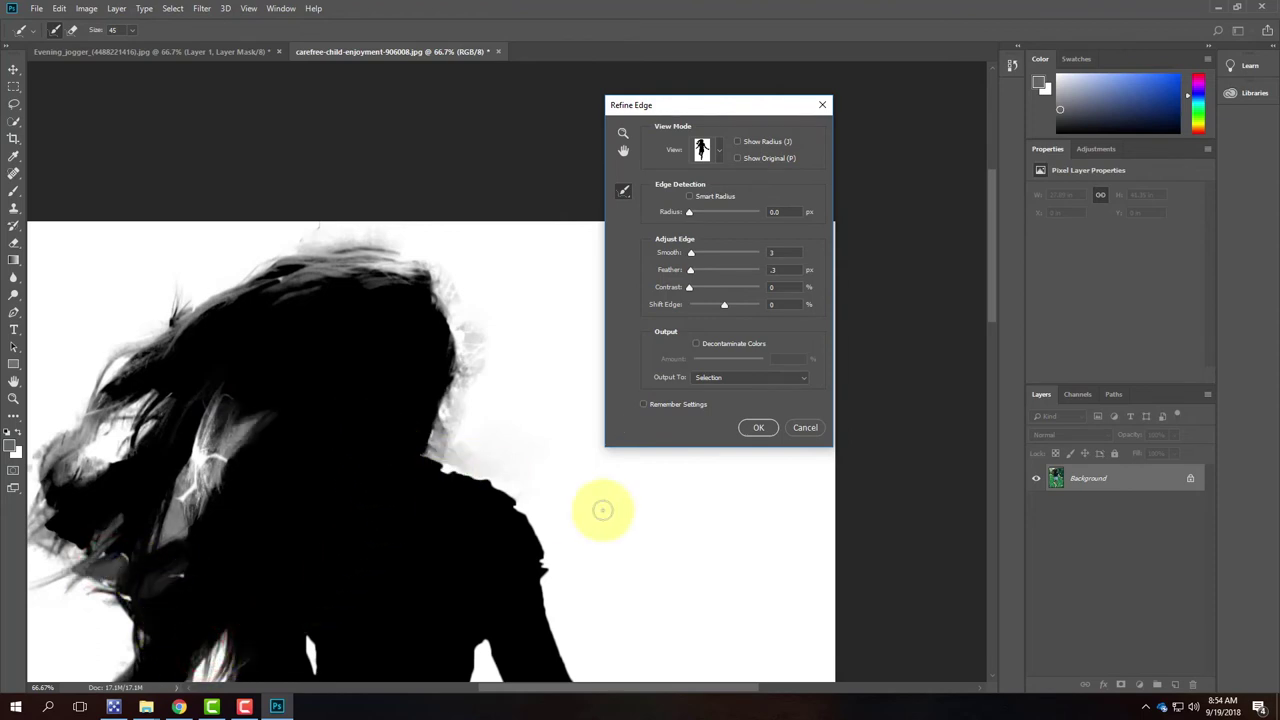
pyautogui.click(760, 428)
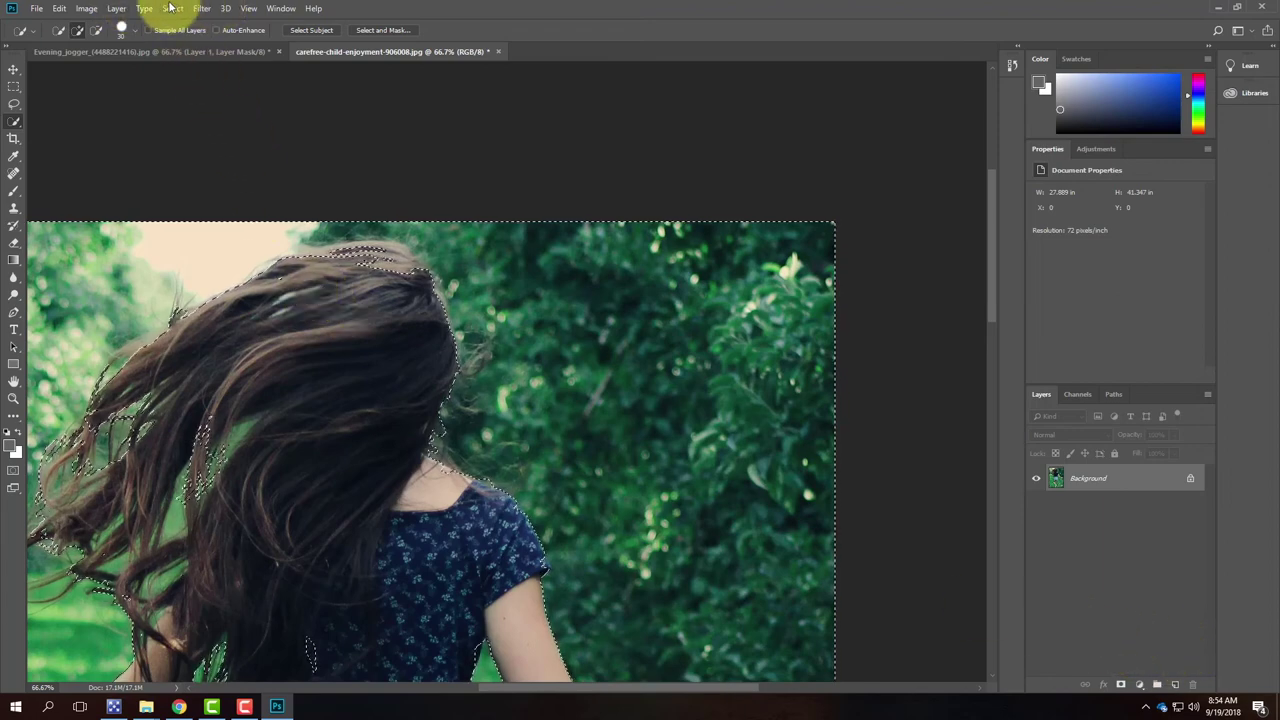
pyautogui.click(171, 8)
# Invert the selection and add a layer mask, turning the photo into masked Layer 0
pyautogui.click(176, 64)
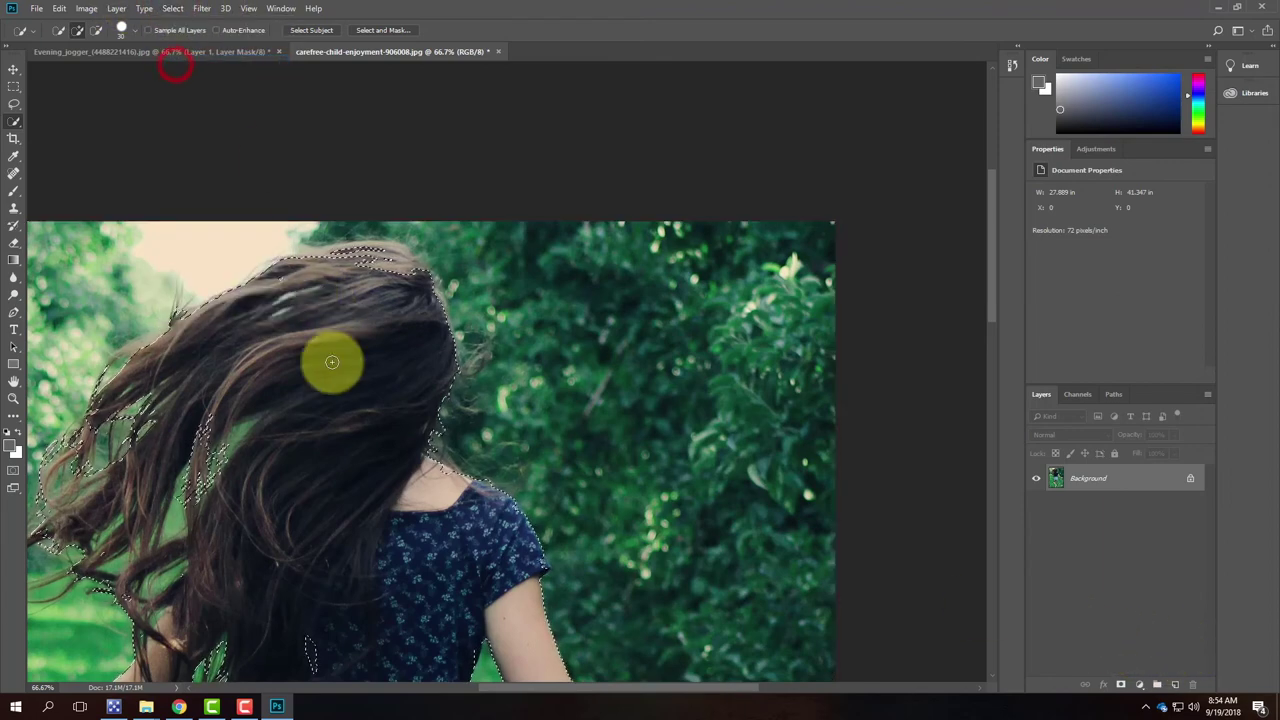
pyautogui.click(1121, 686)
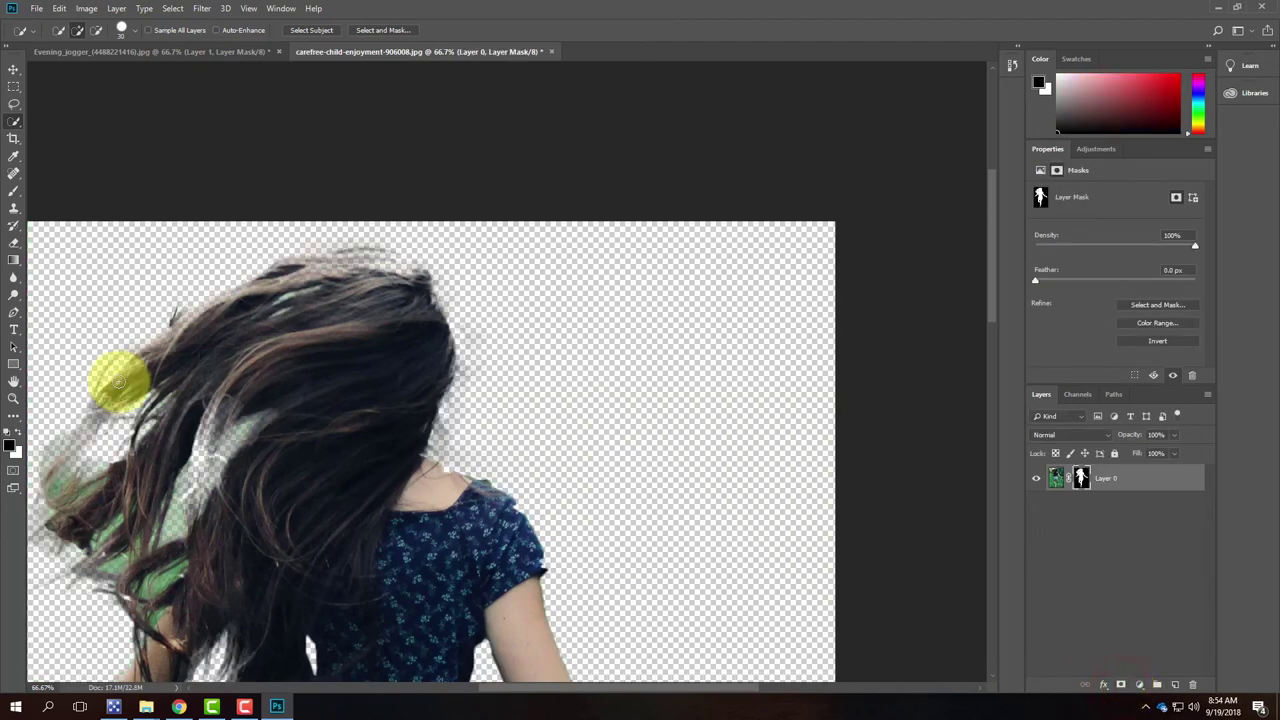
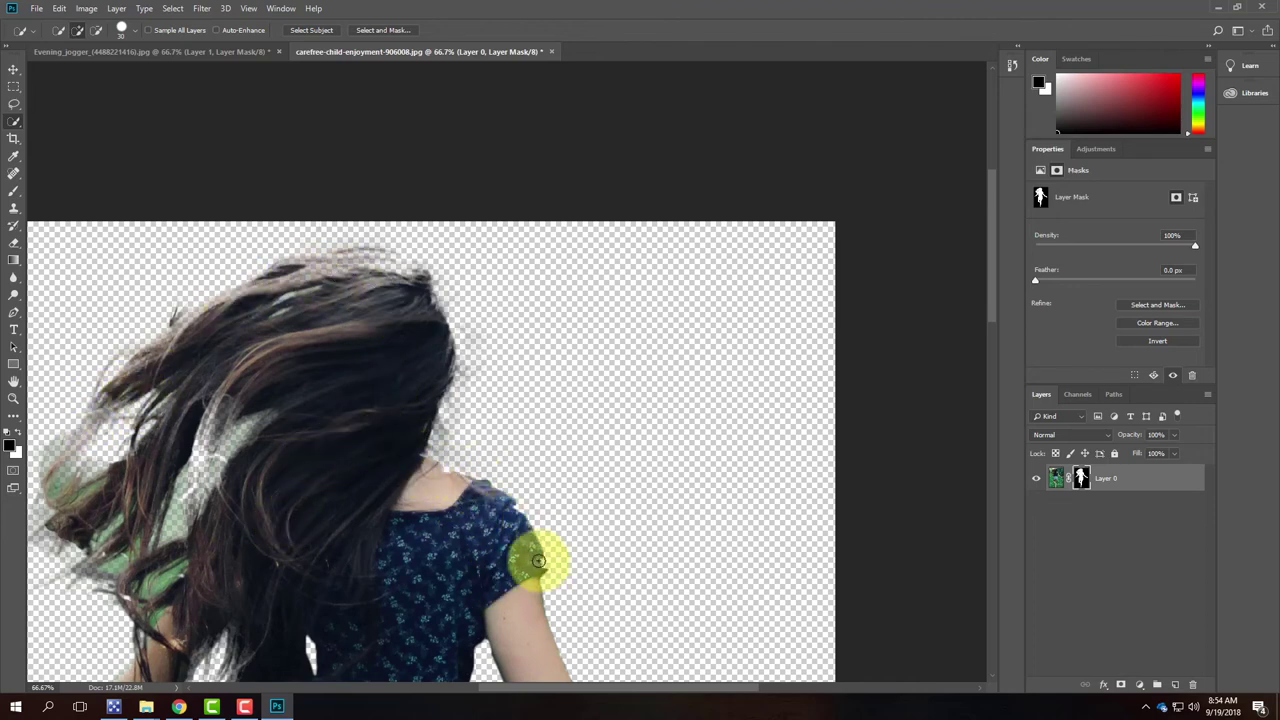
# Check the carefree-child mask, then return to the Evening_jogger document with its grey leg silhouette
pyautogui.scroll(-2, 486, 502)
pyautogui.scroll(-10, 485, 505)
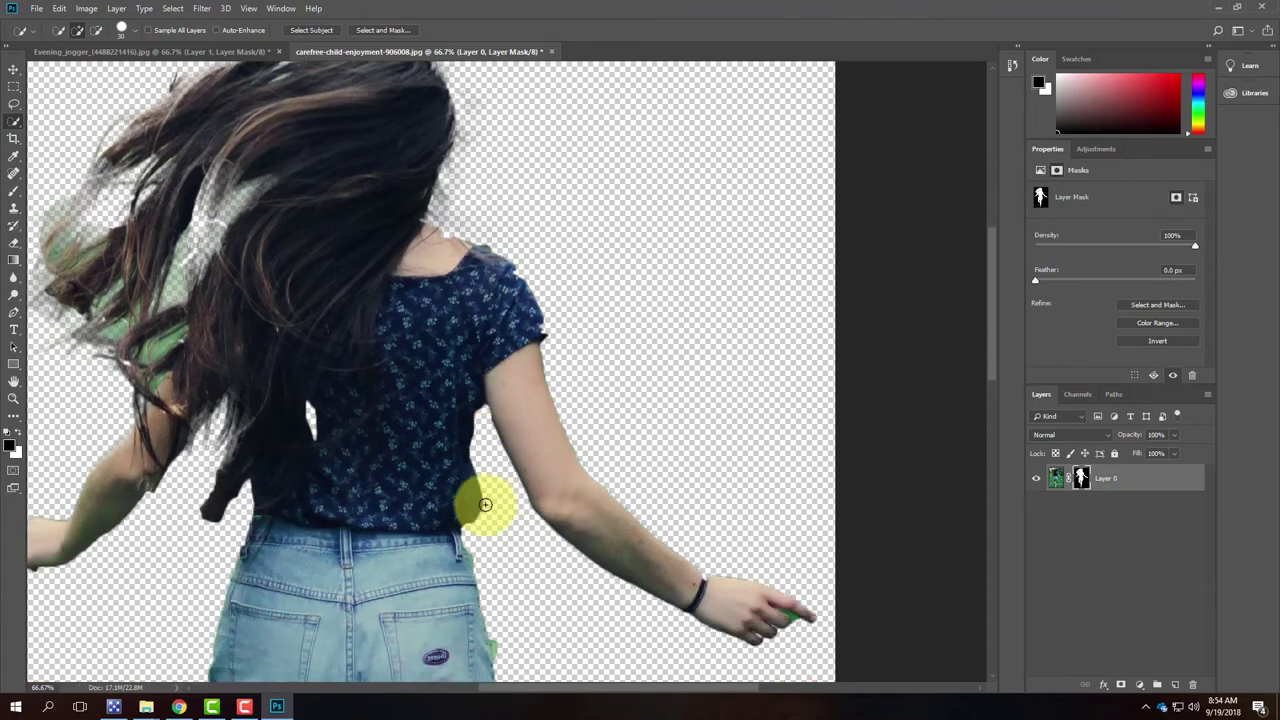
pyautogui.scroll(-1, 460, 552)
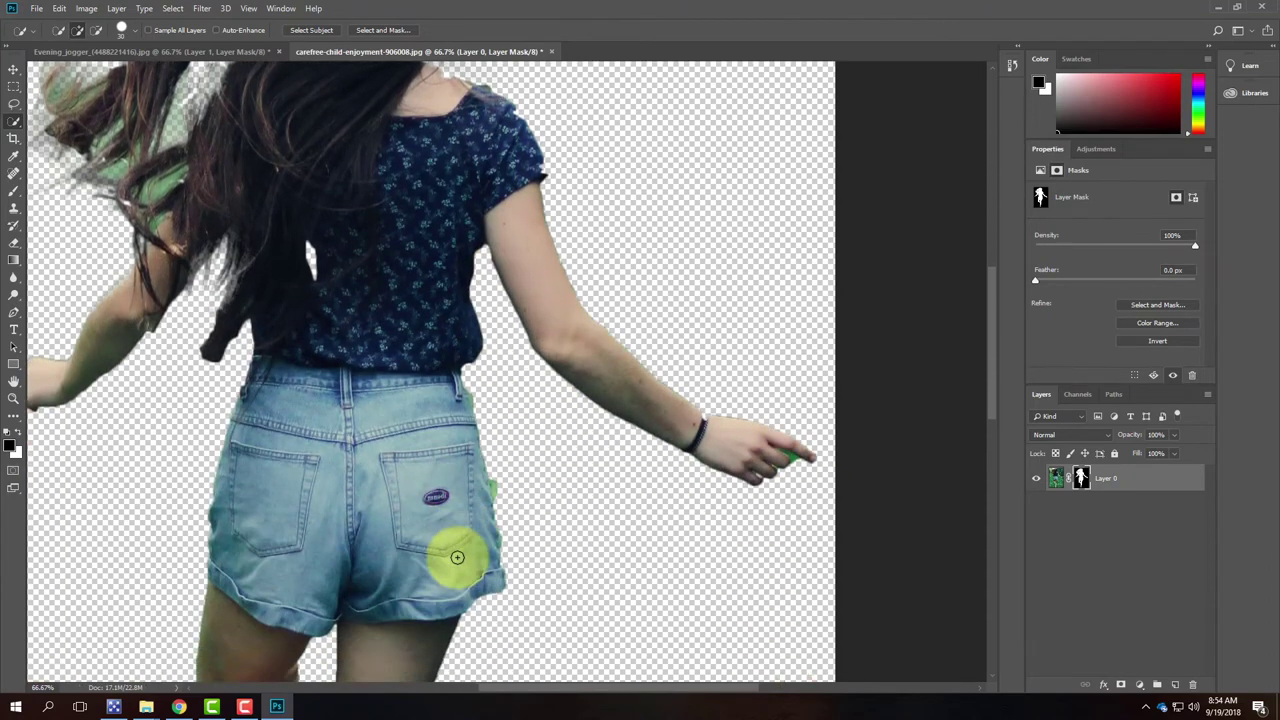
pyautogui.scroll(9, 457, 557)
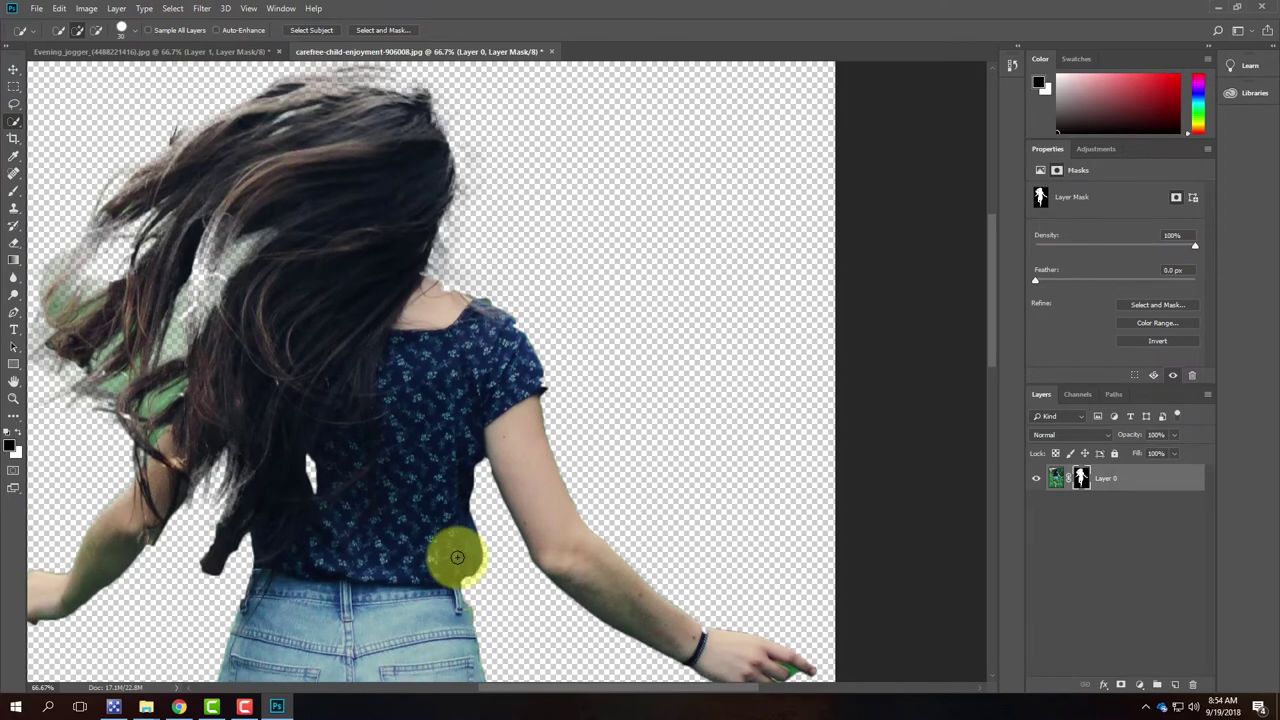
pyautogui.scroll(2, 449, 549)
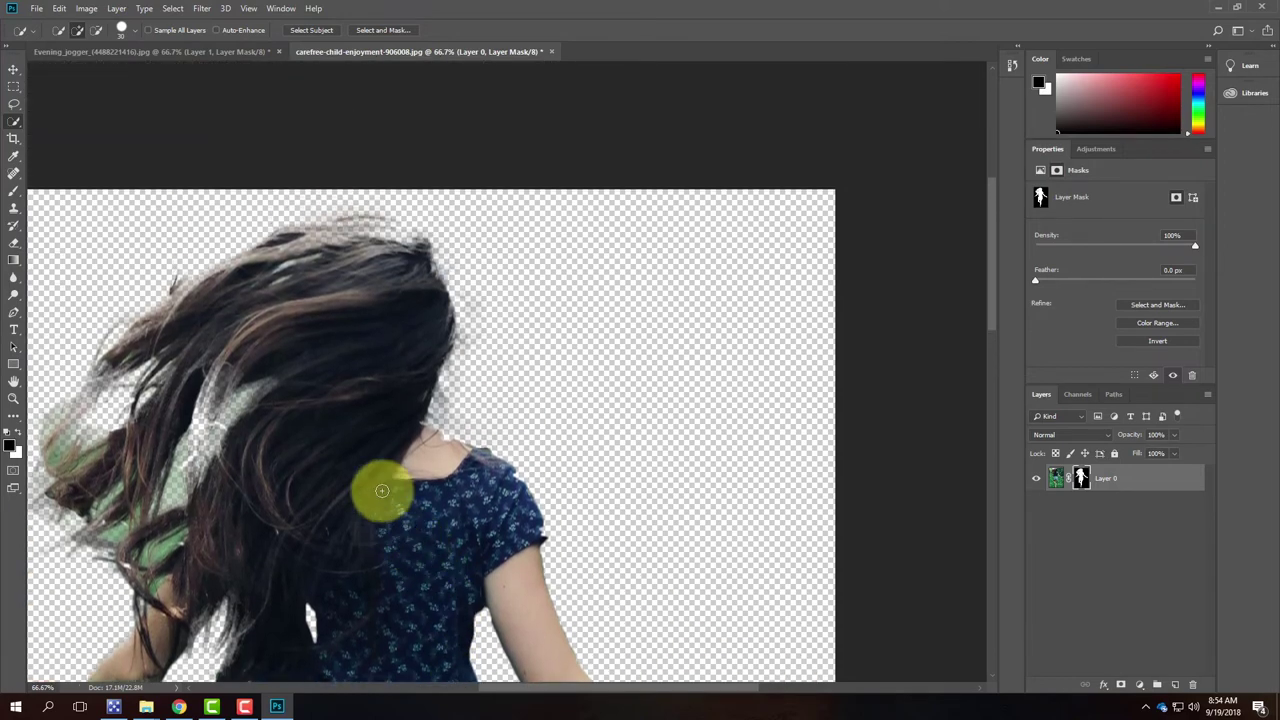
pyautogui.click(236, 50)
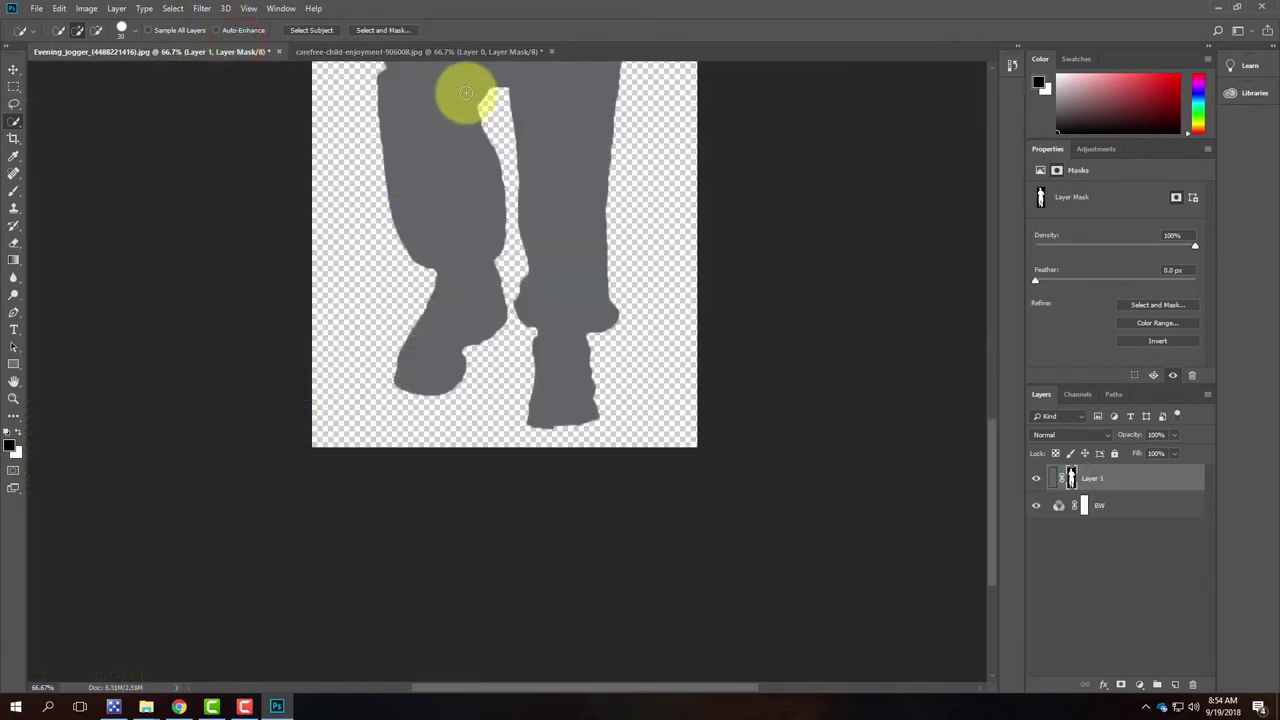
pyautogui.click(476, 54)
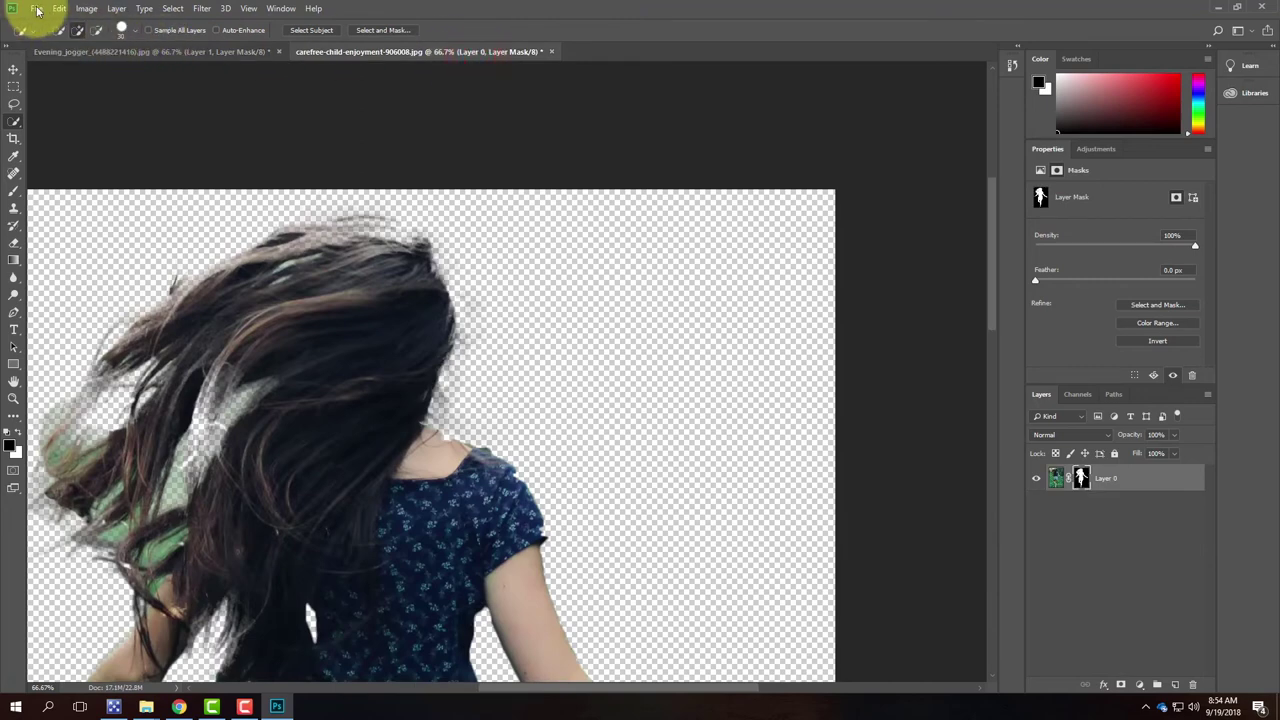
pyautogui.click(242, 48)
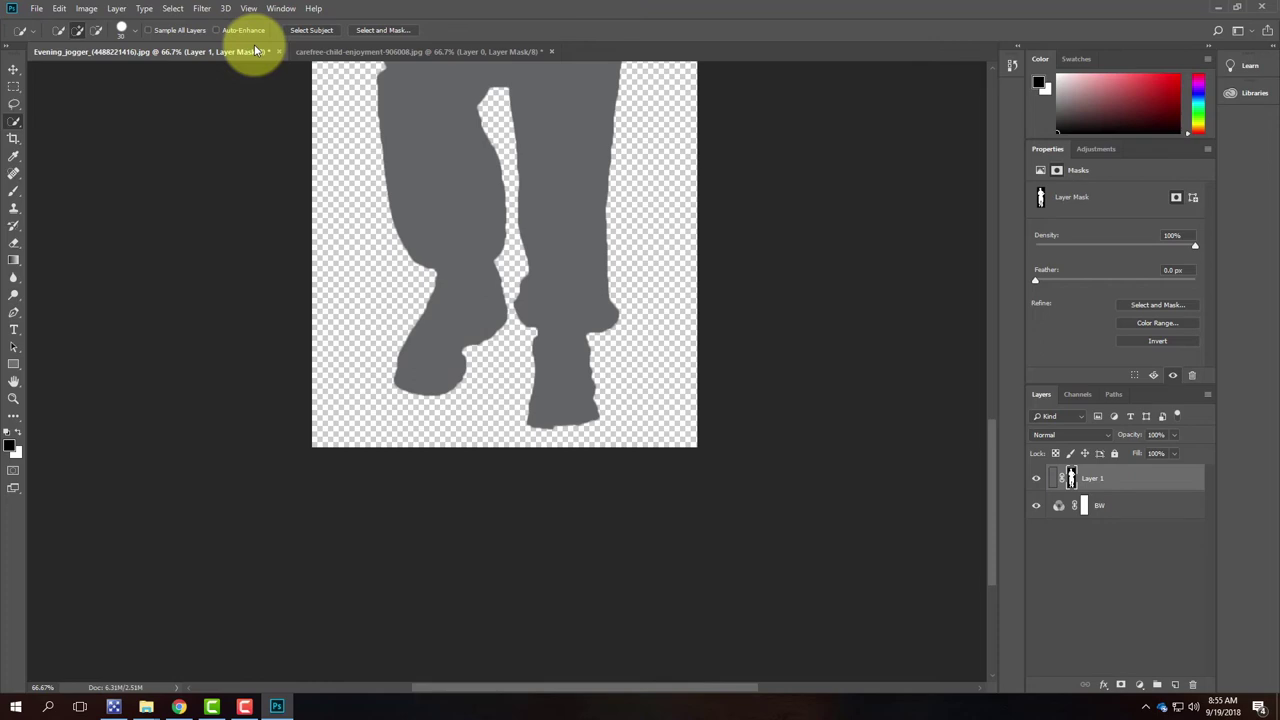
# Bring Chrome forward and show the Collage Images page of the Digital Tools site
pyautogui.click(178, 707)
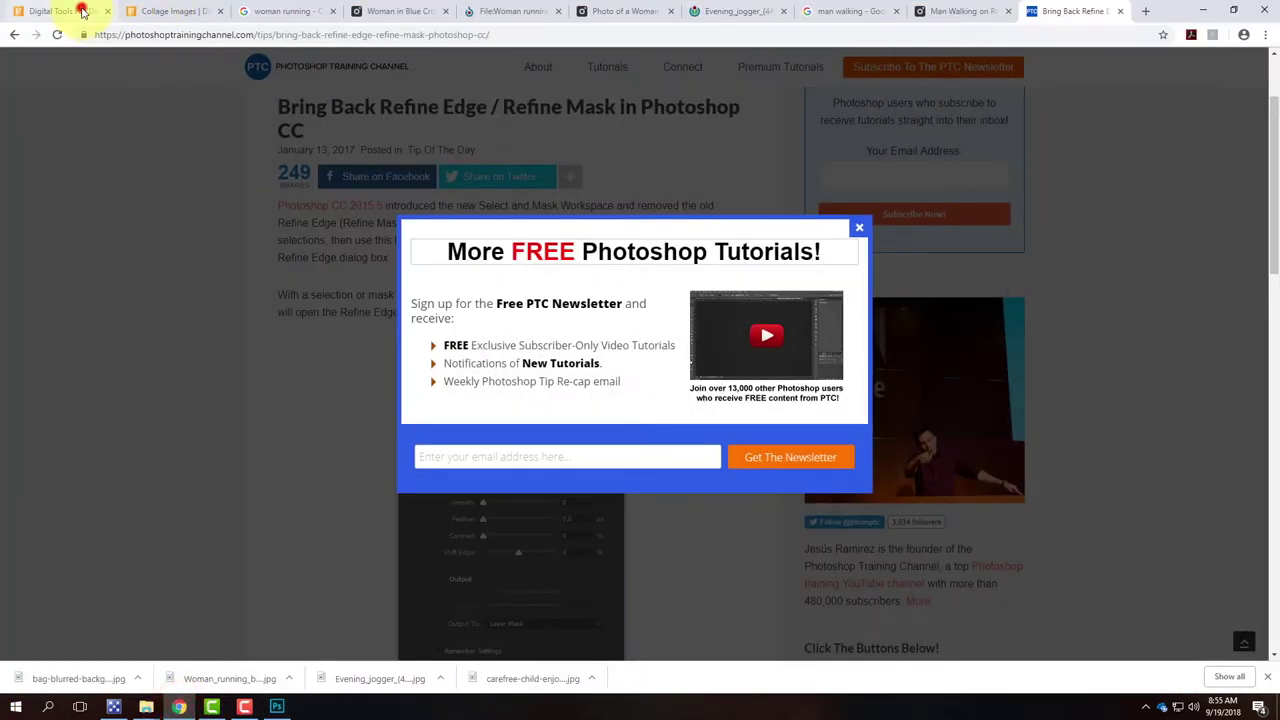
pyautogui.click(82, 12)
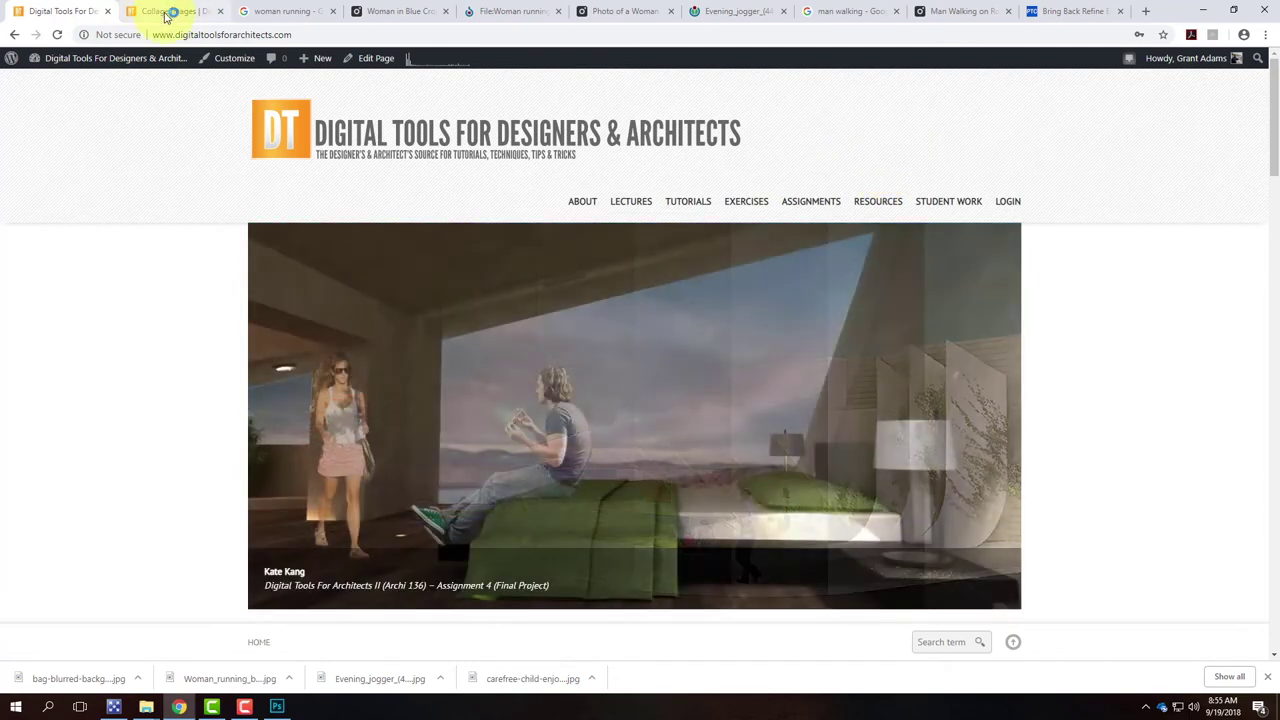
pyautogui.click(167, 14)
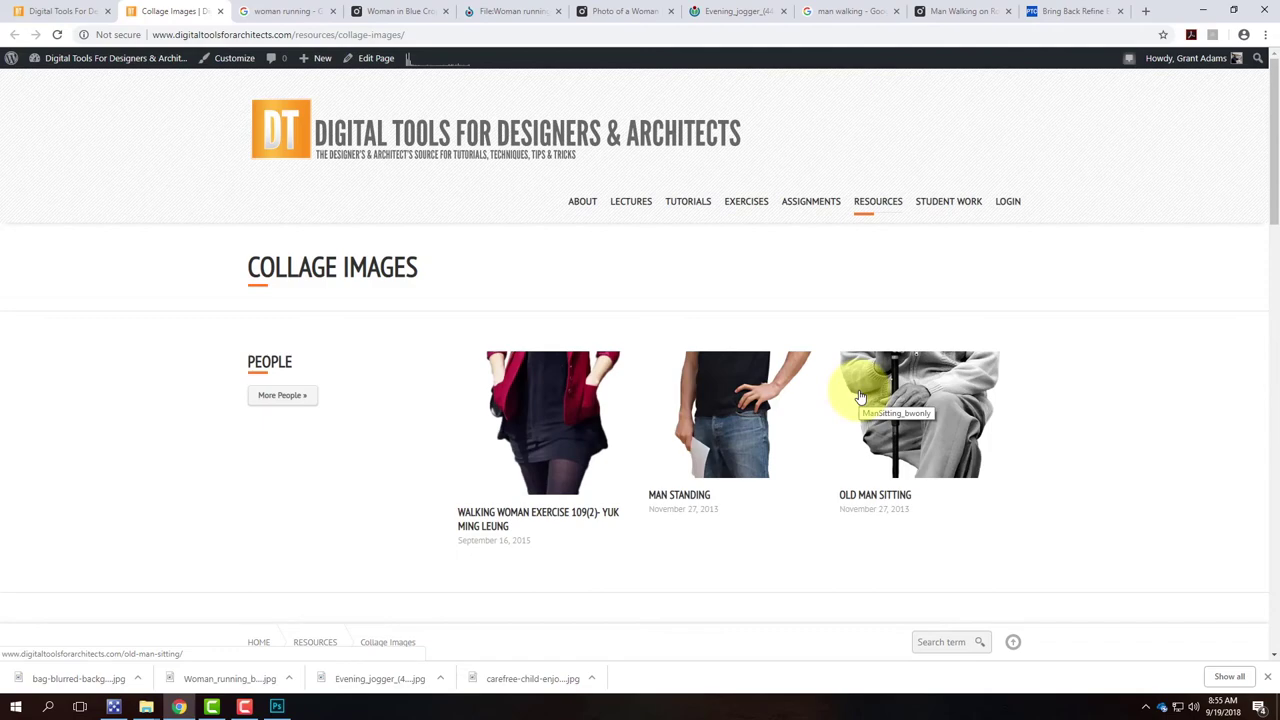
pyautogui.scroll(-7, 830, 428)
pyautogui.scroll(8, 830, 428)
pyautogui.moveTo(878, 204)
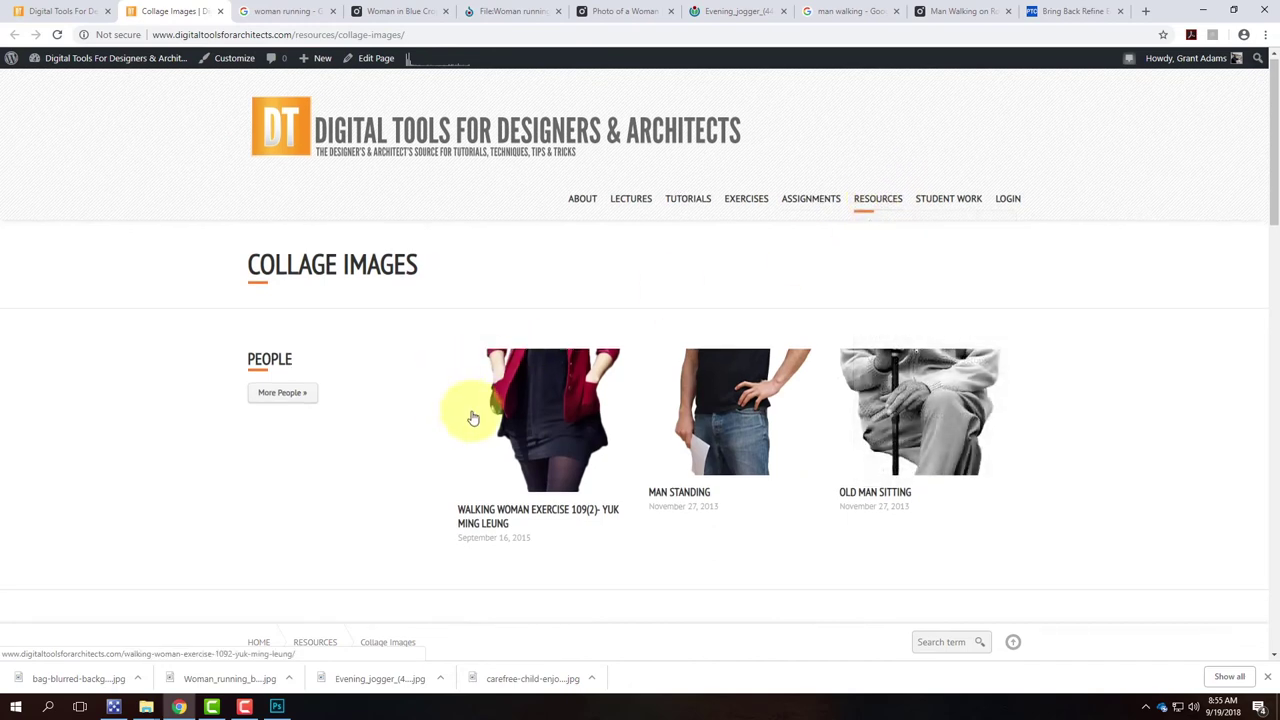
pyautogui.scroll(-3, 471, 417)
pyautogui.scroll(2, 290, 240)
# Go through More People, then More Females, and scroll the Females gallery
pyautogui.click(269, 262)
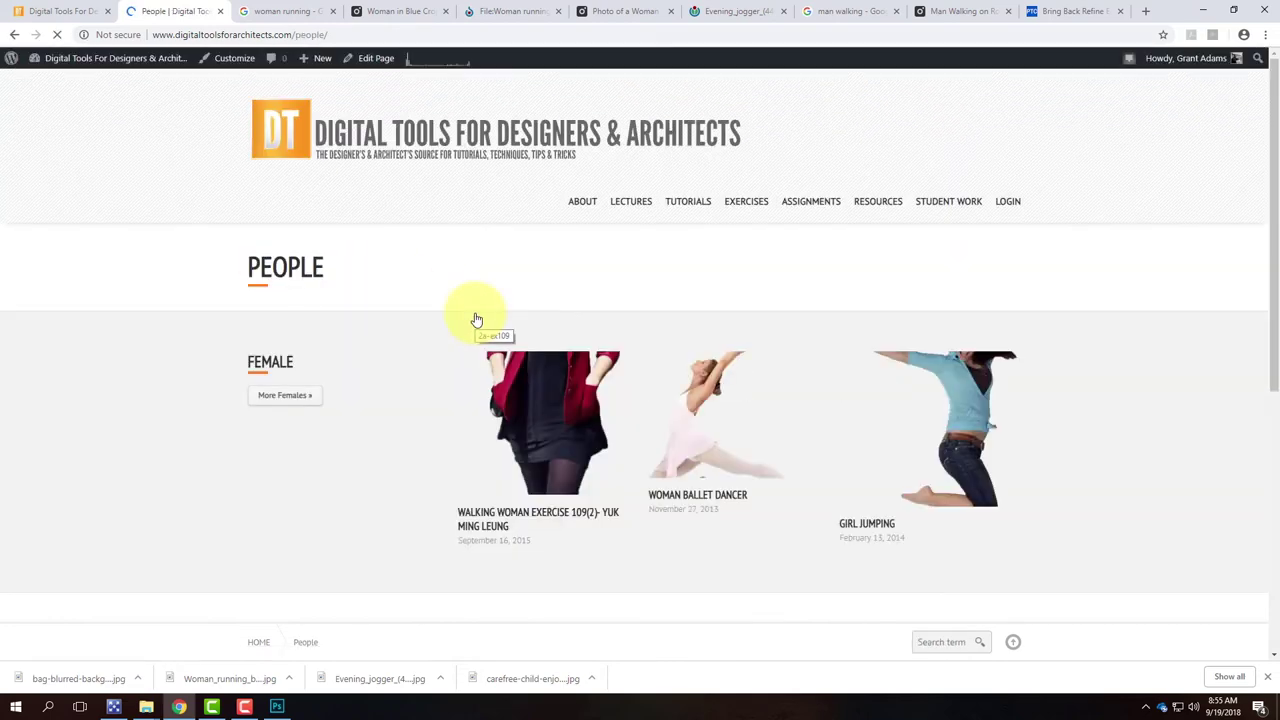
pyautogui.scroll(-4, 475, 318)
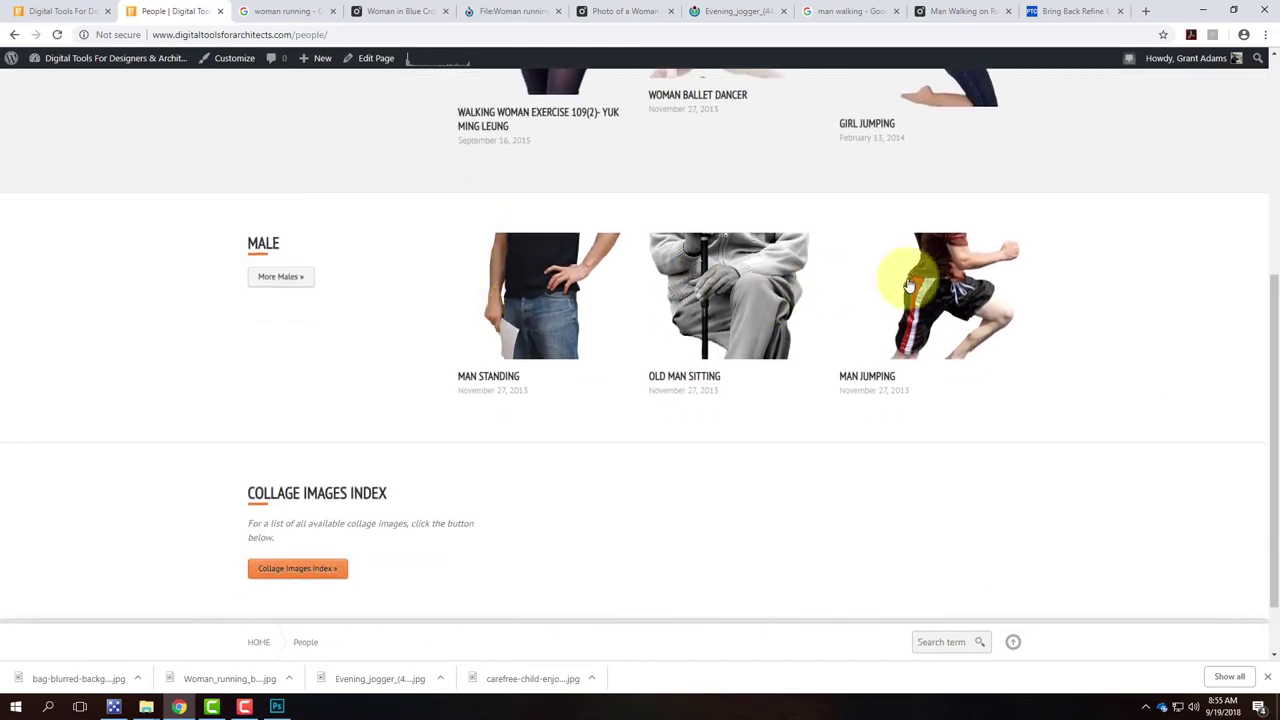
pyautogui.scroll(3, 778, 367)
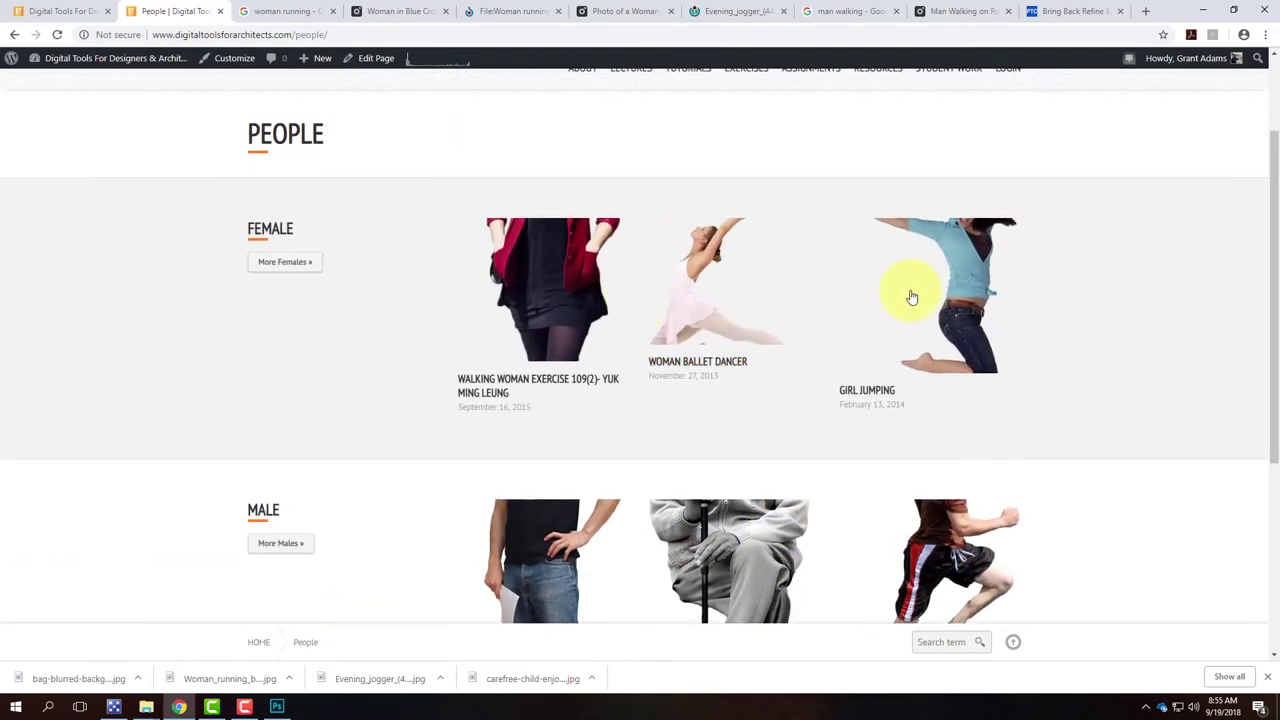
pyautogui.click(287, 262)
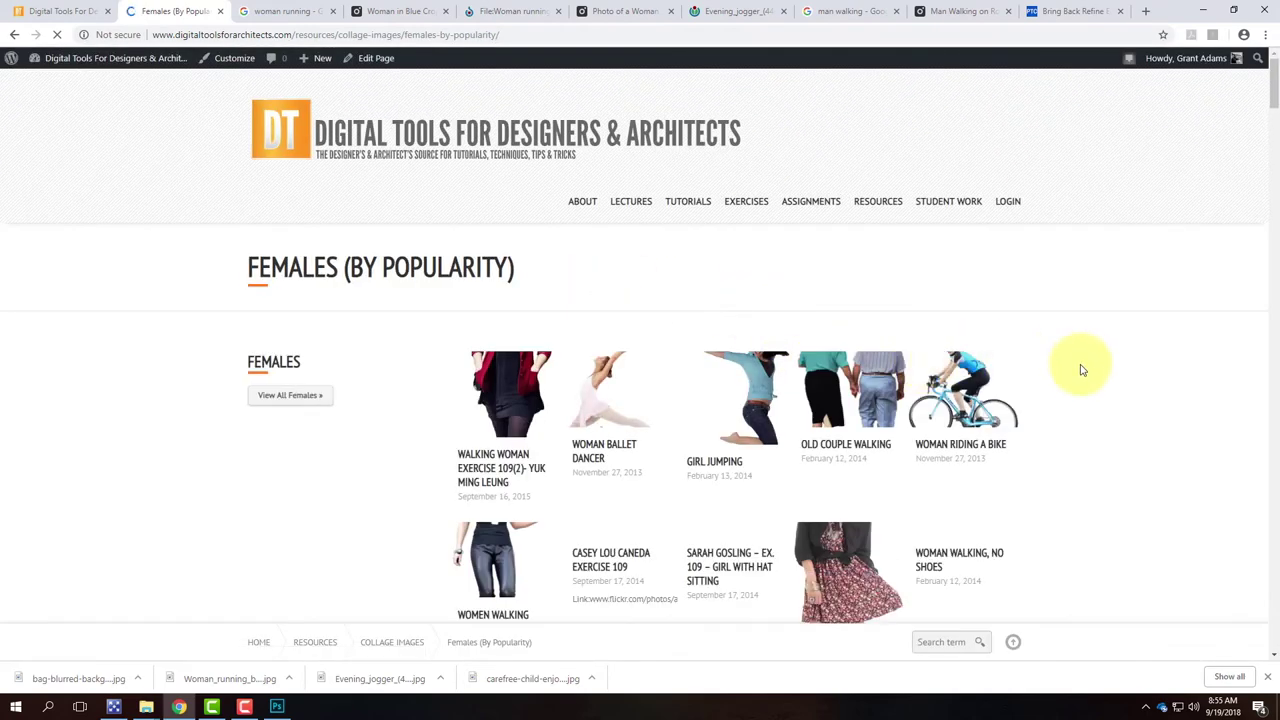
pyautogui.scroll(-4, 1080, 370)
pyautogui.scroll(-6, 1080, 370)
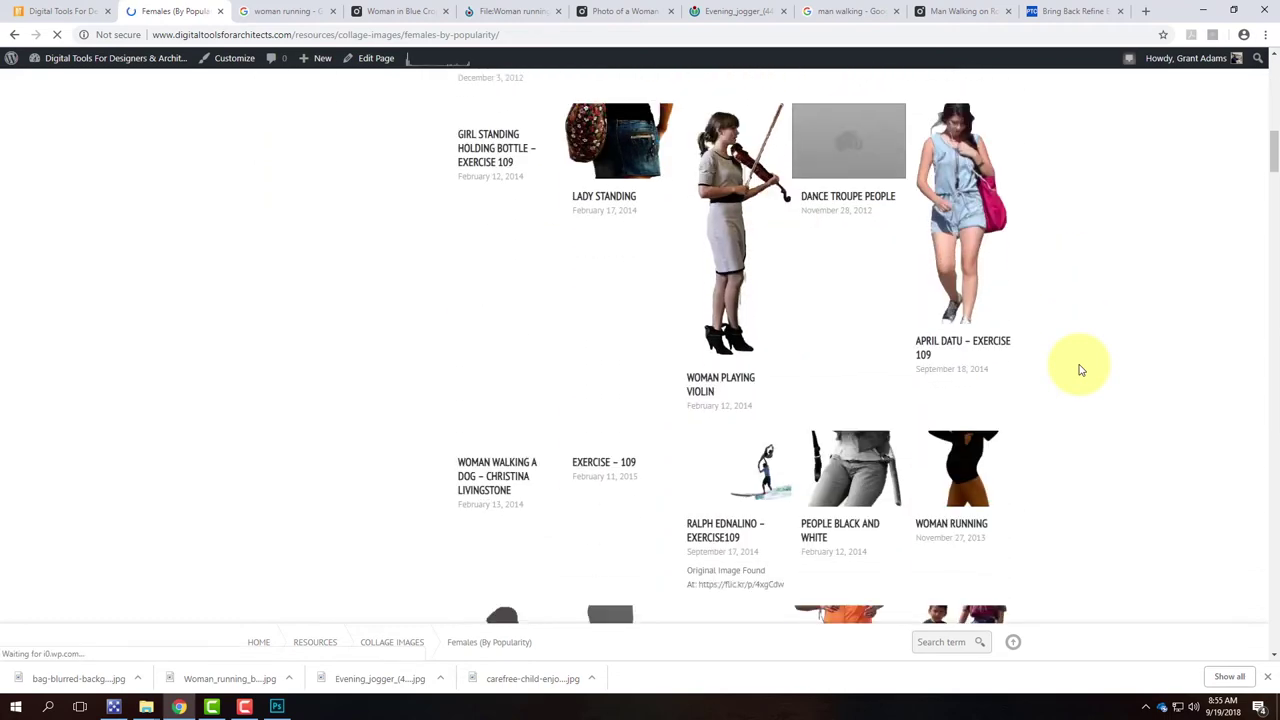
pyautogui.scroll(-5, 1080, 370)
pyautogui.scroll(-4, 1080, 370)
# Open the Girl with Books post and scroll through it
pyautogui.click(629, 193)
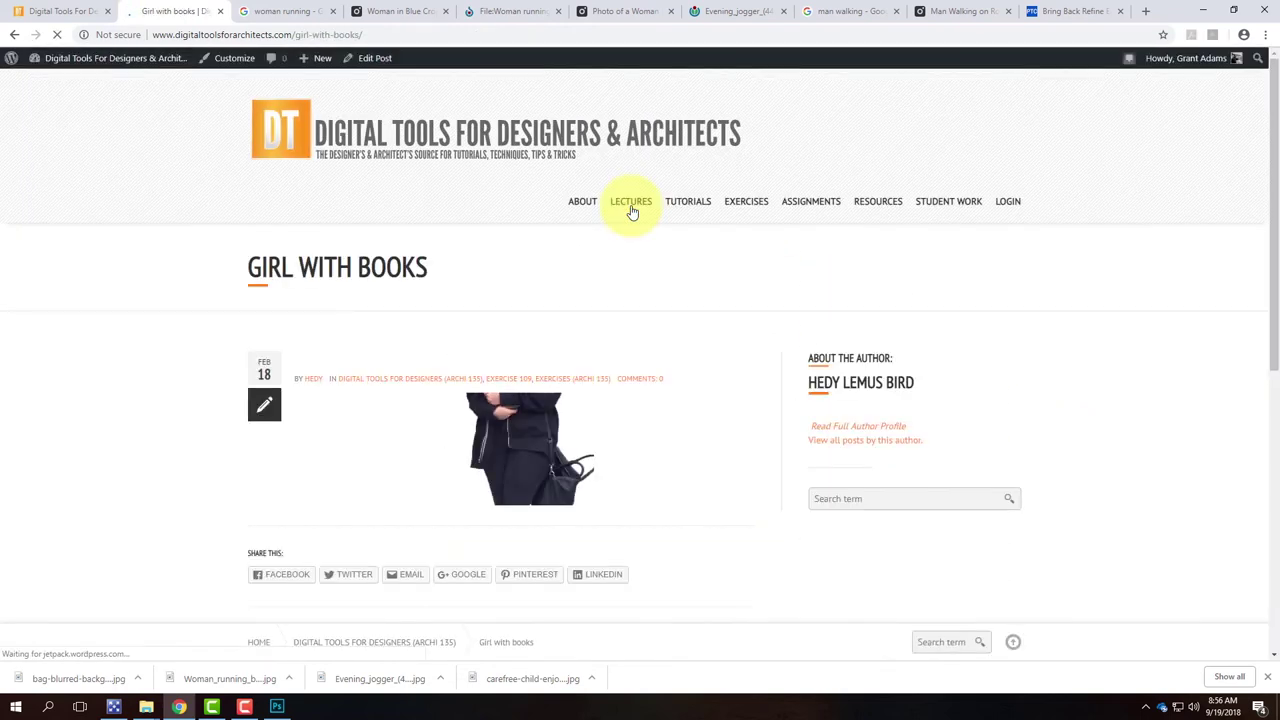
pyautogui.scroll(-4, 632, 212)
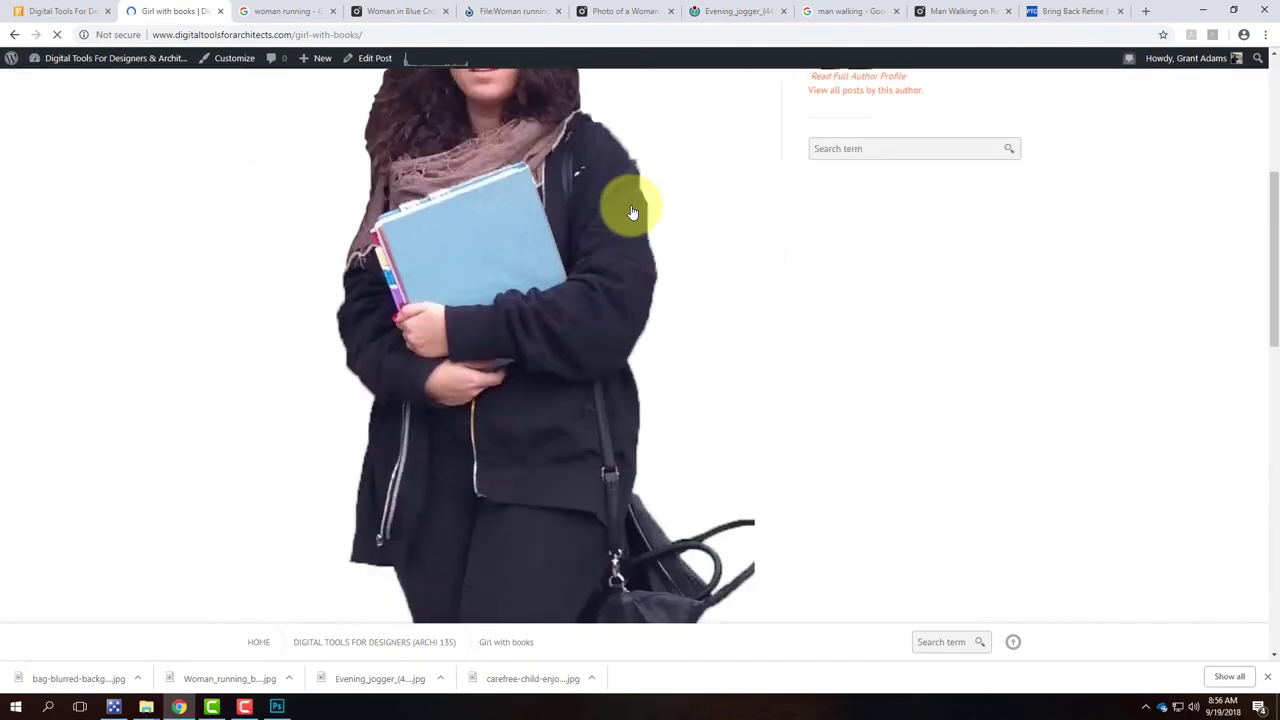
pyautogui.scroll(-10, 632, 212)
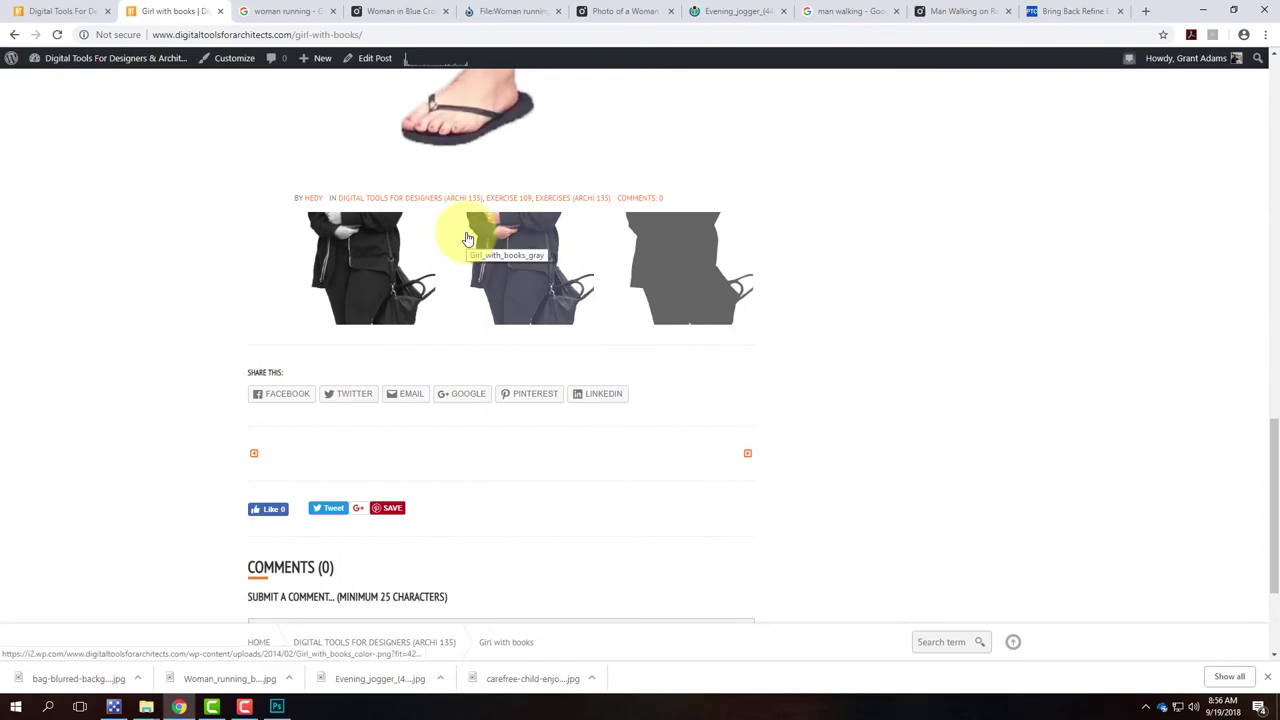
pyautogui.scroll(15, 465, 238)
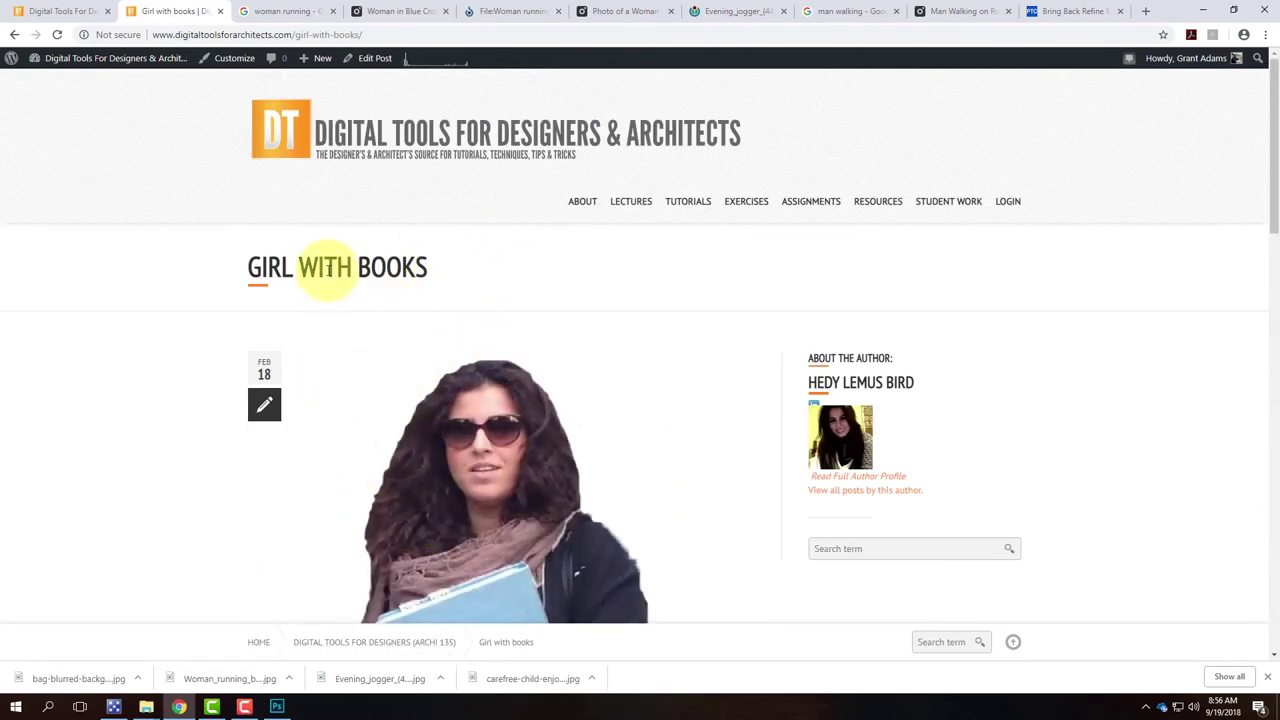
pyautogui.scroll(-1, 297, 252)
pyautogui.scroll(-2, 297, 252)
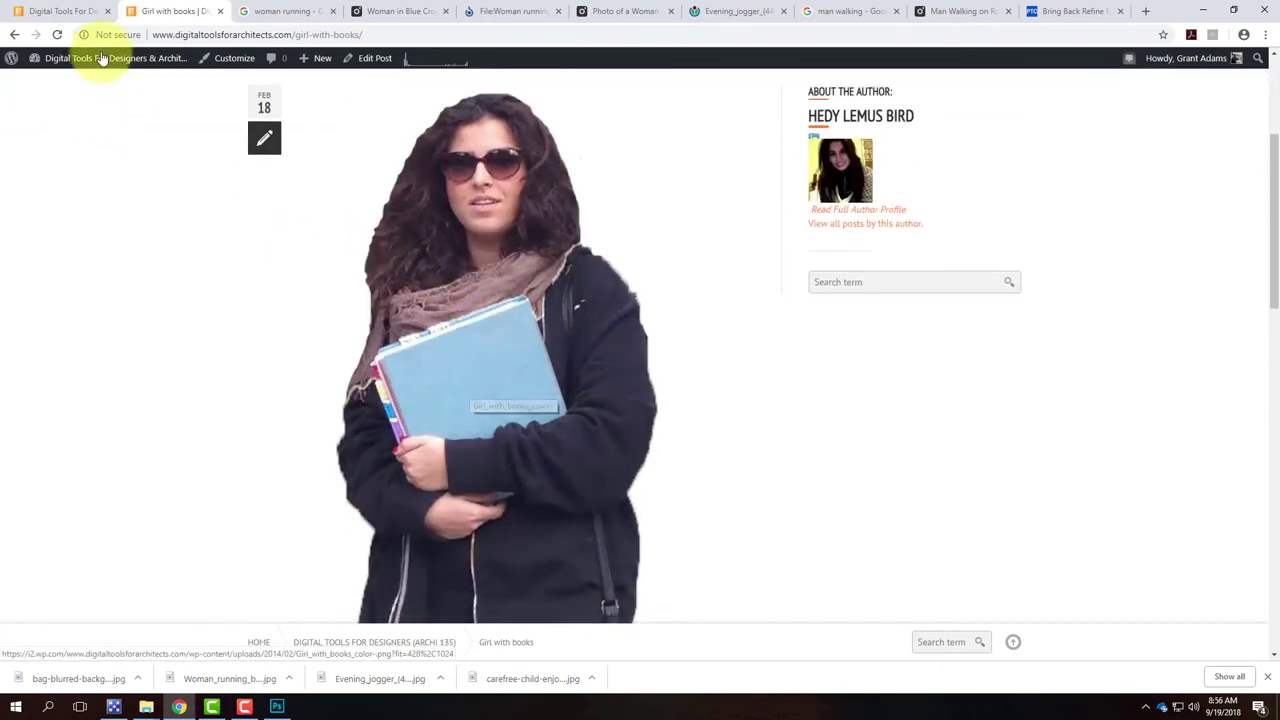
# Return to the Digital Tools home page tab, minimize Chrome, then restore it from the taskbar
pyautogui.click(53, 10)
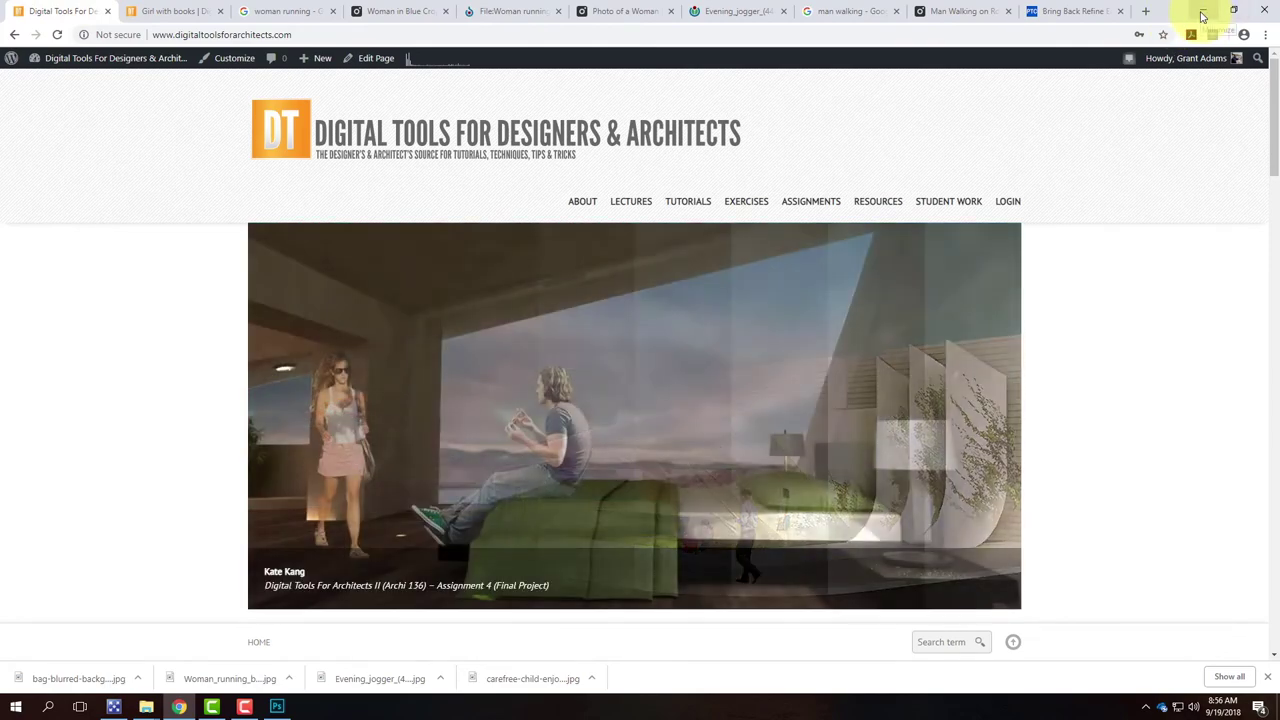
pyautogui.click(1203, 12)
pyautogui.scroll(5, 746, 306)
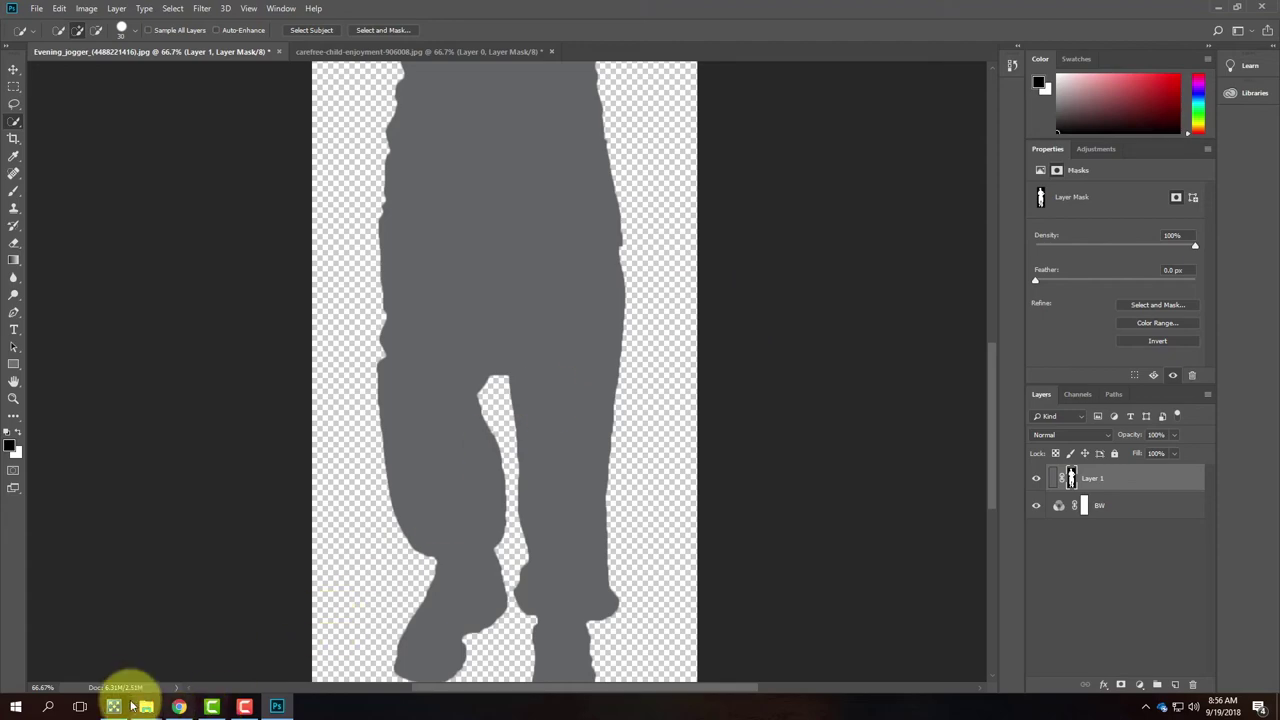
pyautogui.click(190, 708)
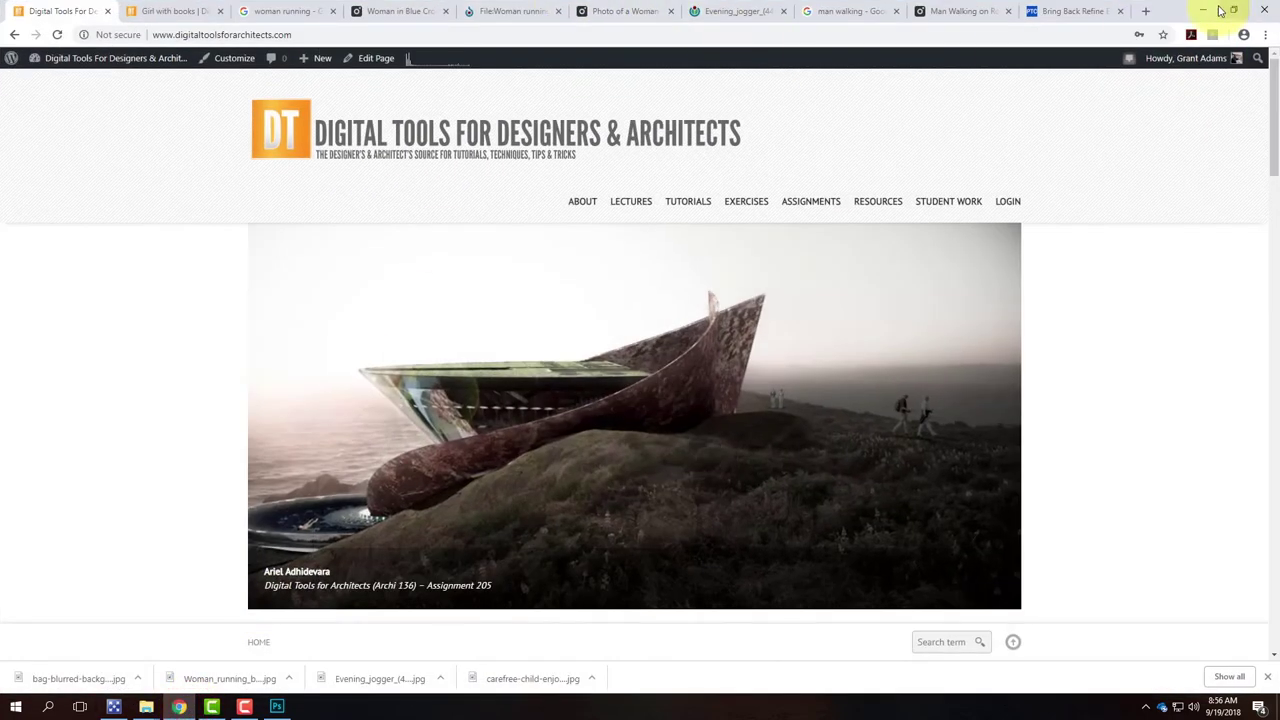
# In a new tab on search.creativecommons.org, search Google Images for 'wood plank siding'
pyautogui.click(1146, 14)
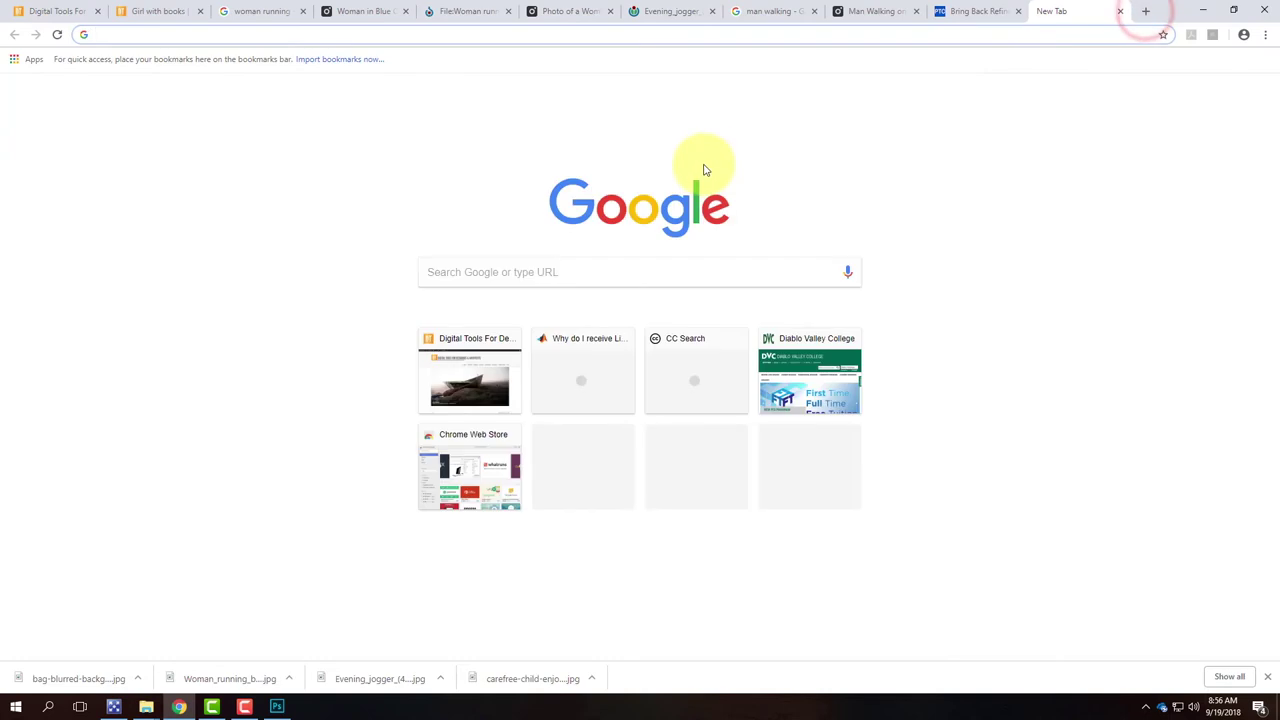
pyautogui.write('search.creativecommons.org')
pyautogui.press('Return')
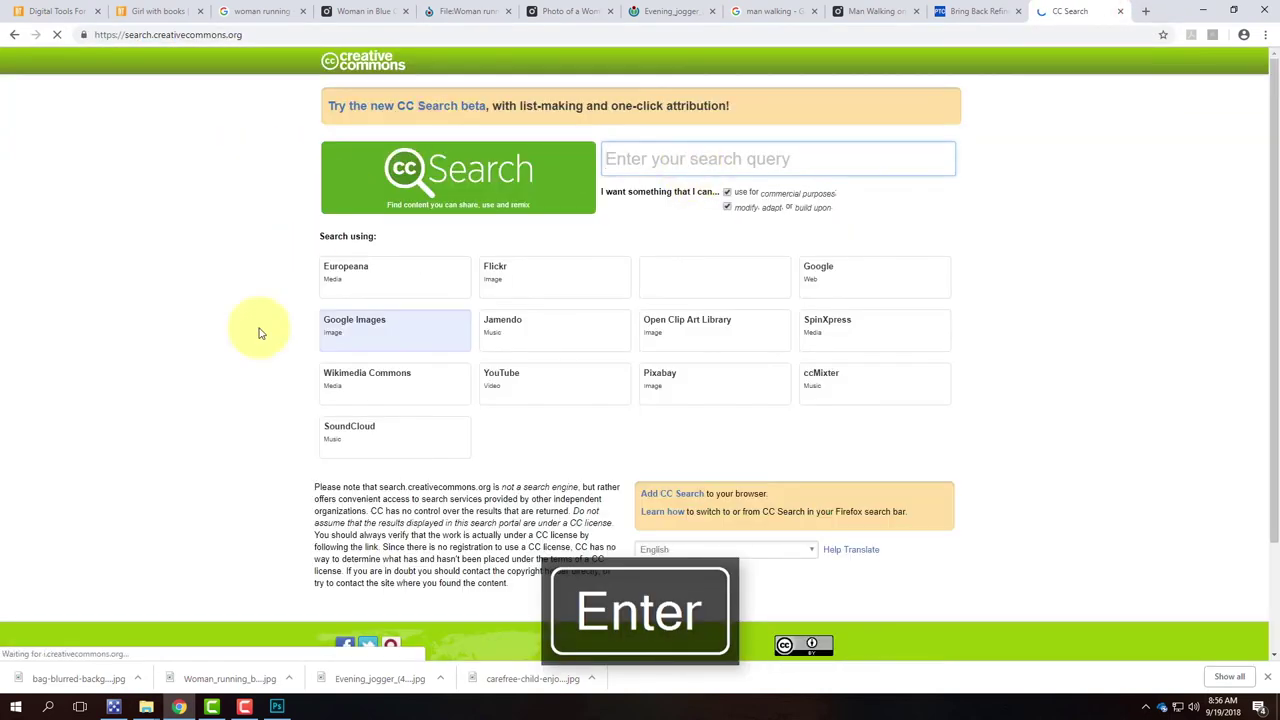
pyautogui.click(619, 160)
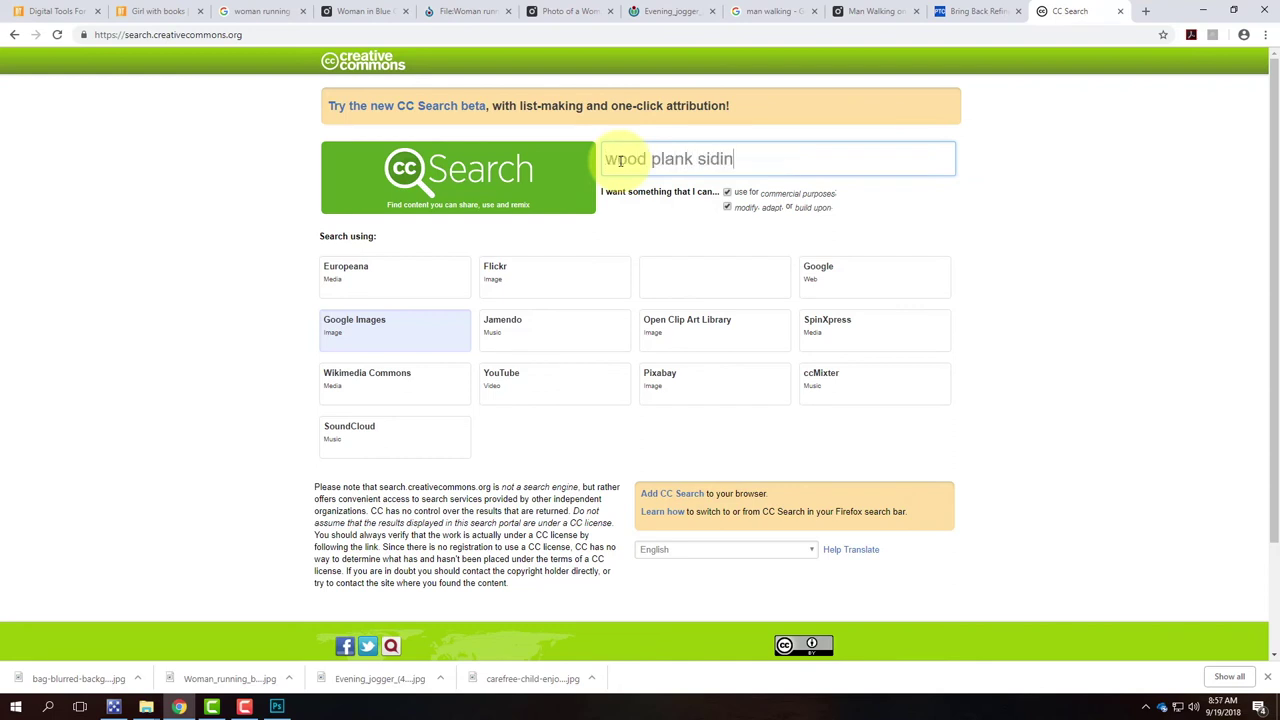
pyautogui.write('g')
pyautogui.press('Return')
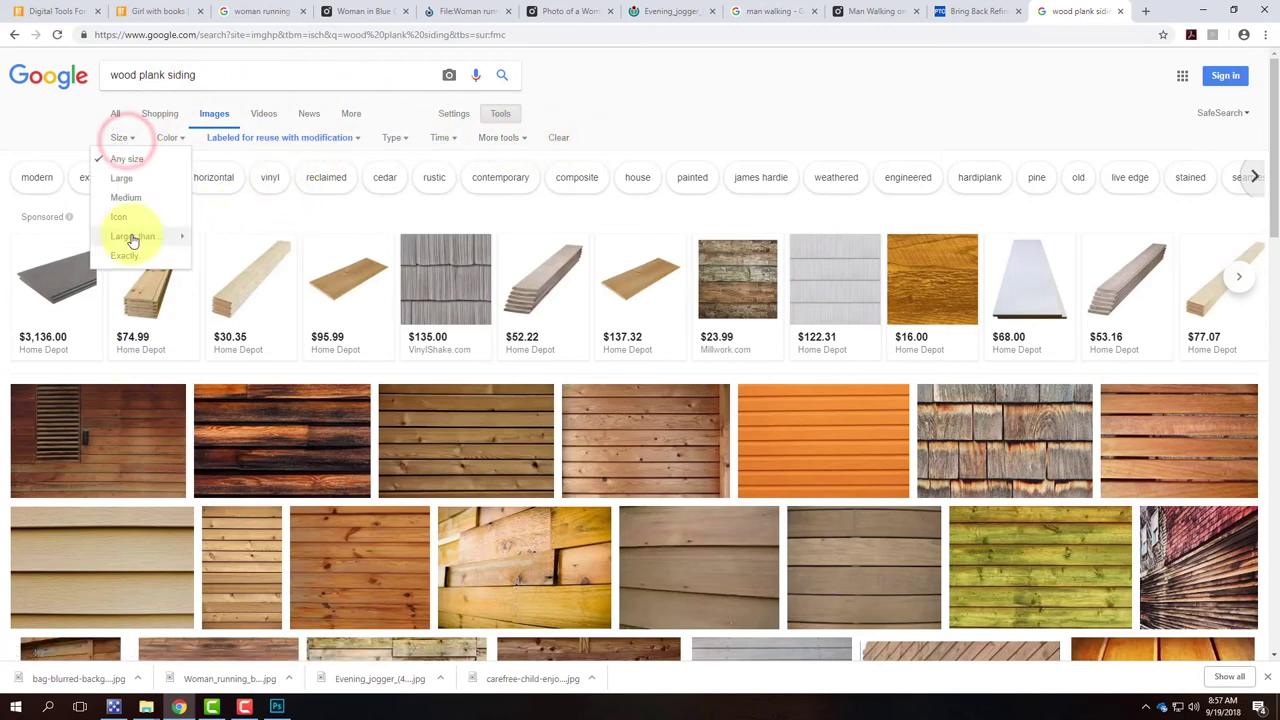
# Limit the wood plank siding results to images larger than 2 MP and browse them
pyautogui.moveTo(135, 236)
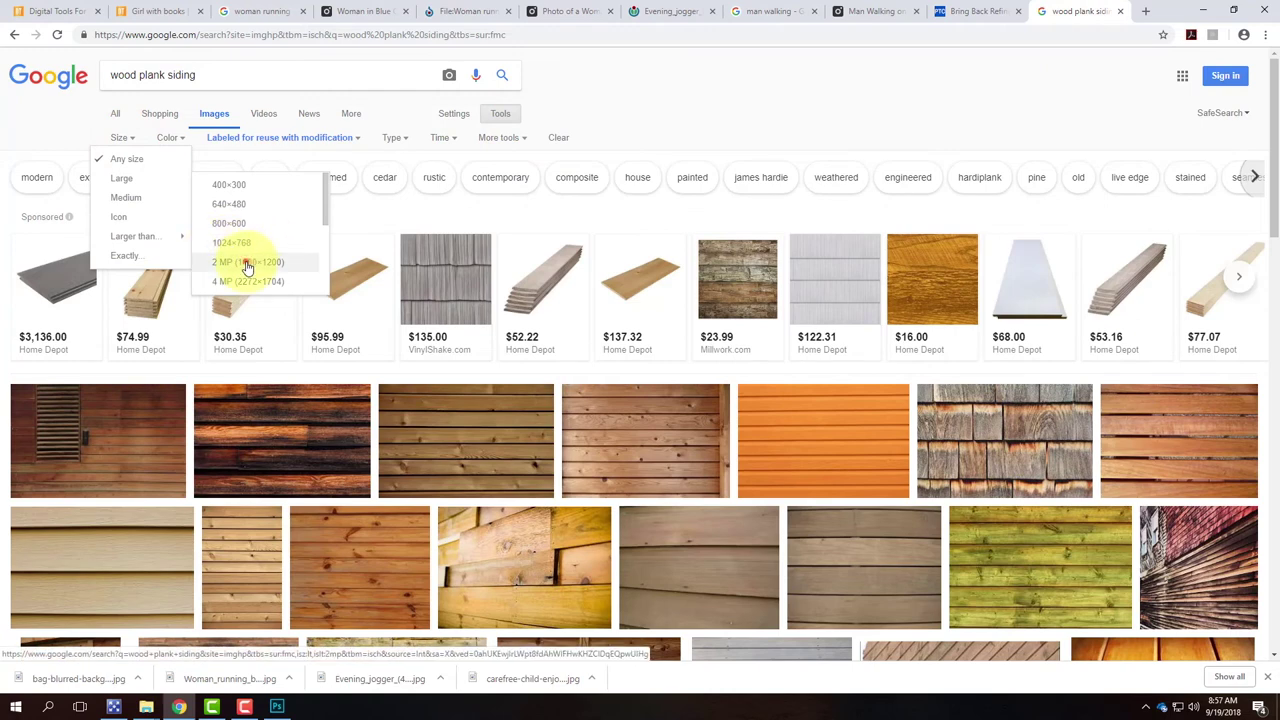
pyautogui.click(247, 263)
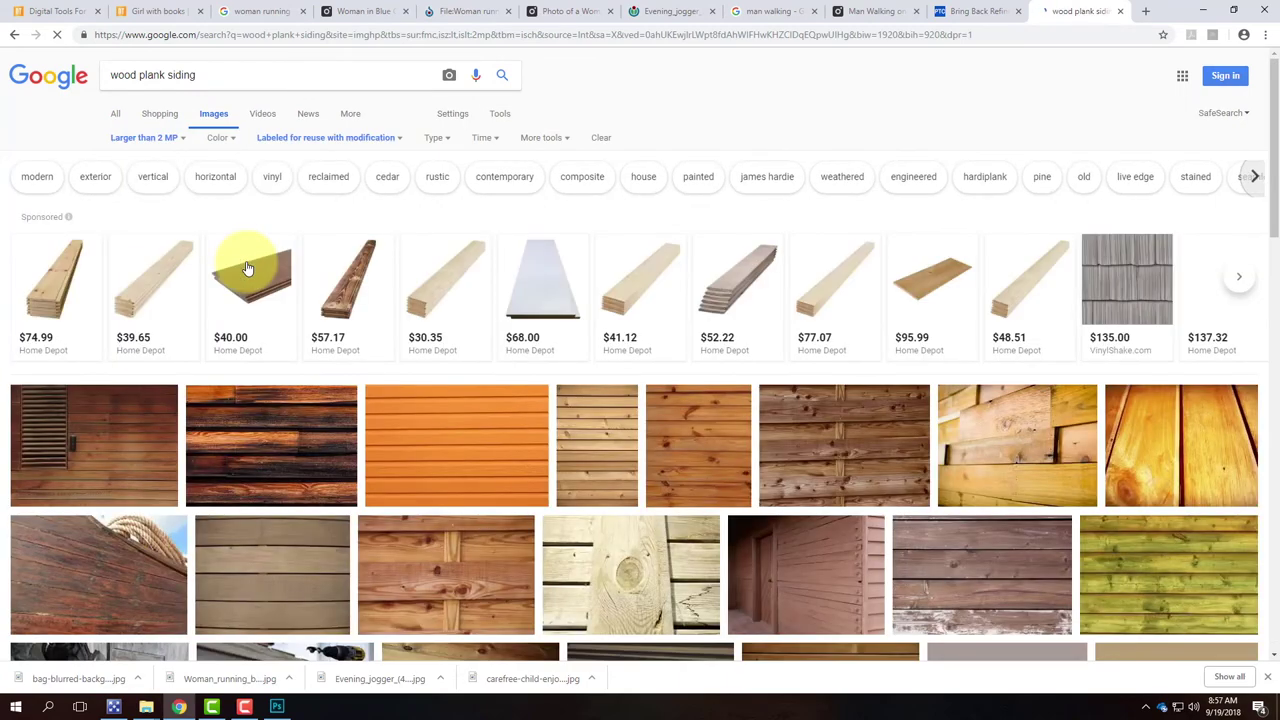
pyautogui.scroll(-2, 335, 268)
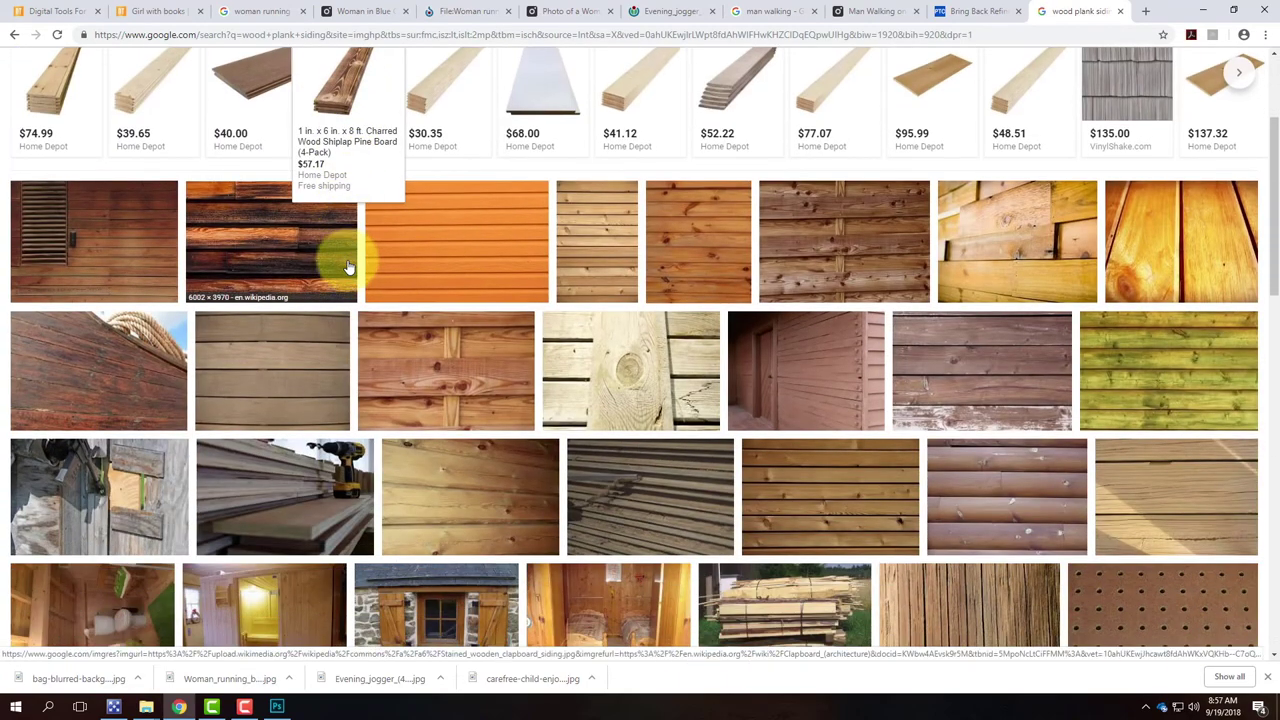
pyautogui.scroll(-4, 348, 266)
pyautogui.scroll(-3, 348, 266)
pyautogui.scroll(-1, 348, 268)
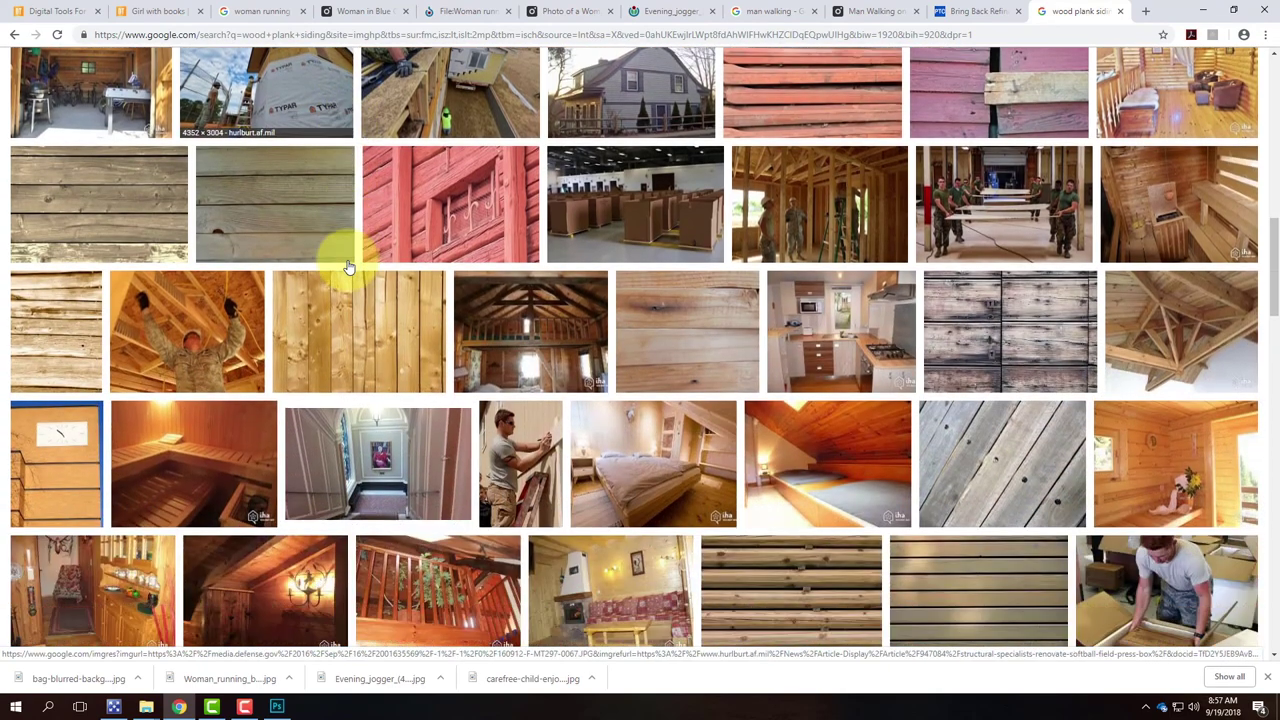
pyautogui.scroll(-1, 106, 209)
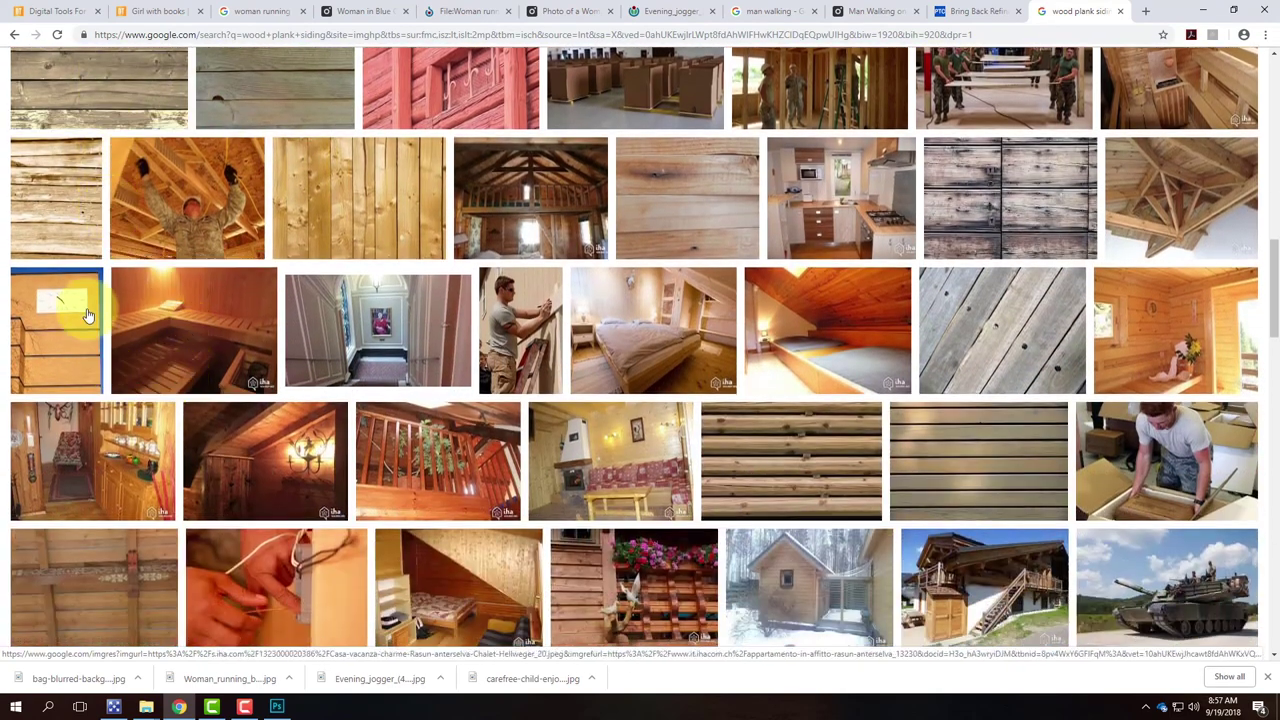
pyautogui.scroll(2, 114, 294)
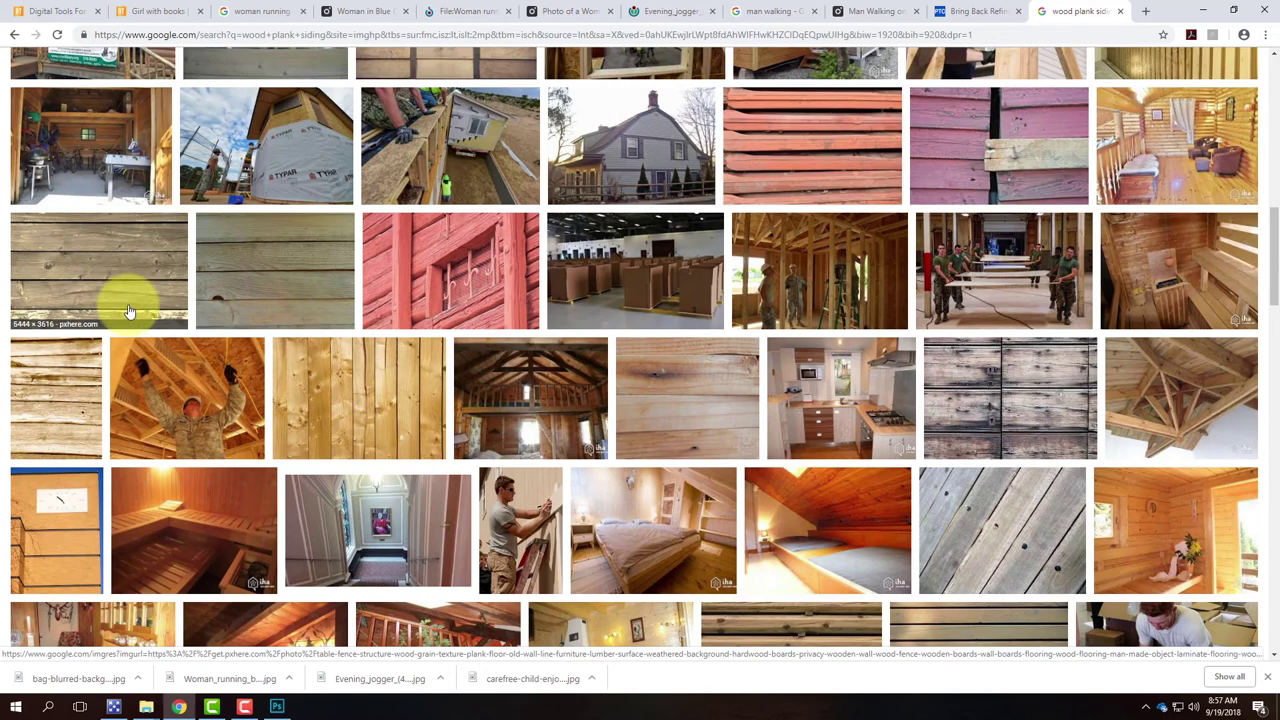
pyautogui.scroll(-5, 128, 312)
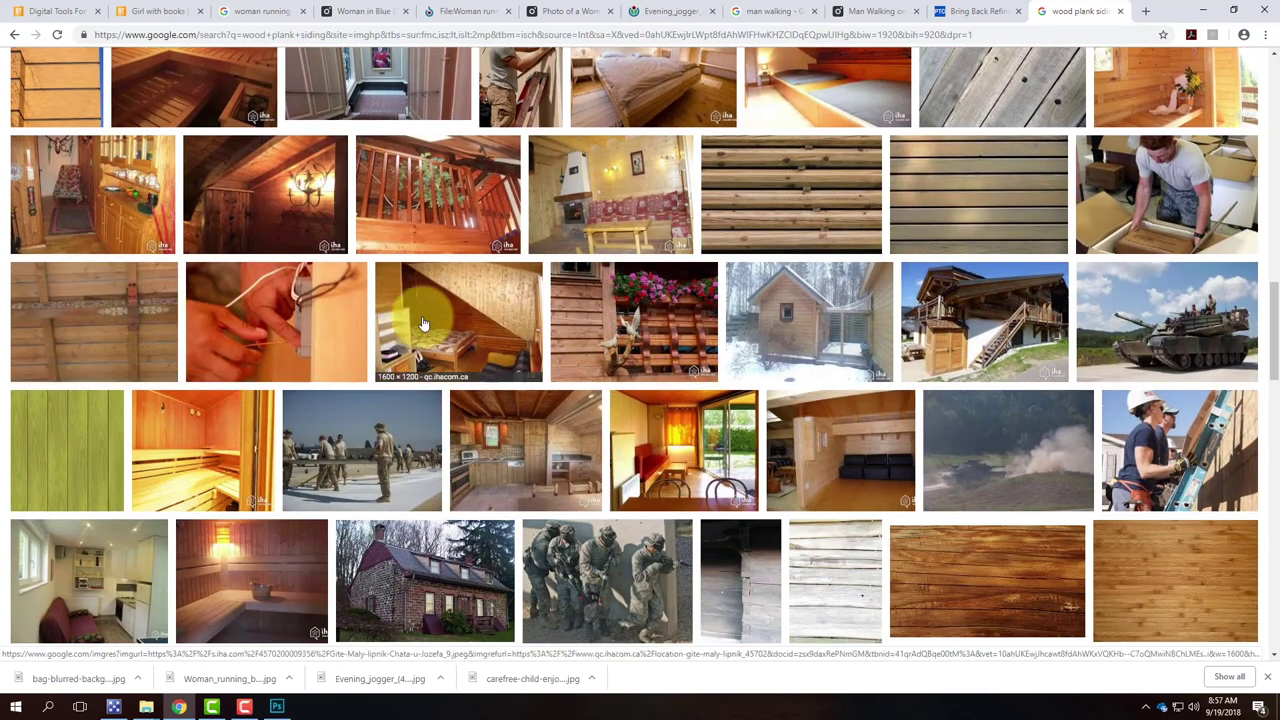
pyautogui.scroll(2, 423, 323)
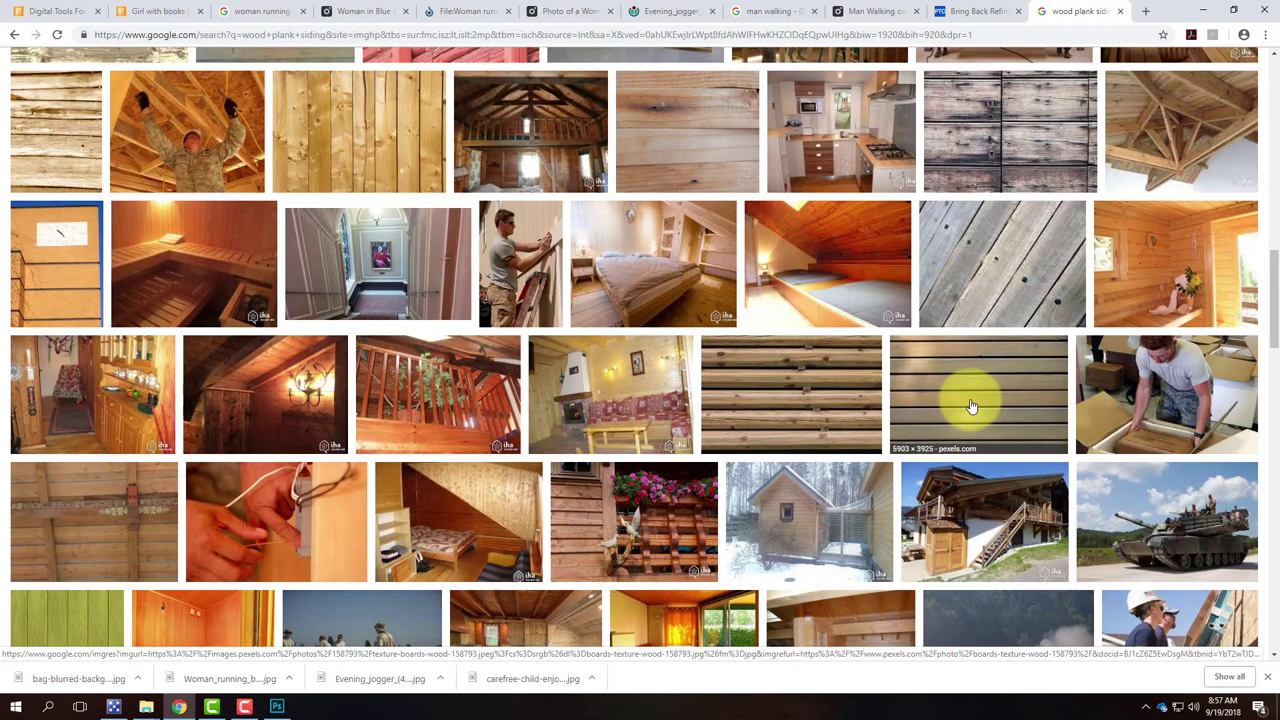
pyautogui.scroll(3, 964, 400)
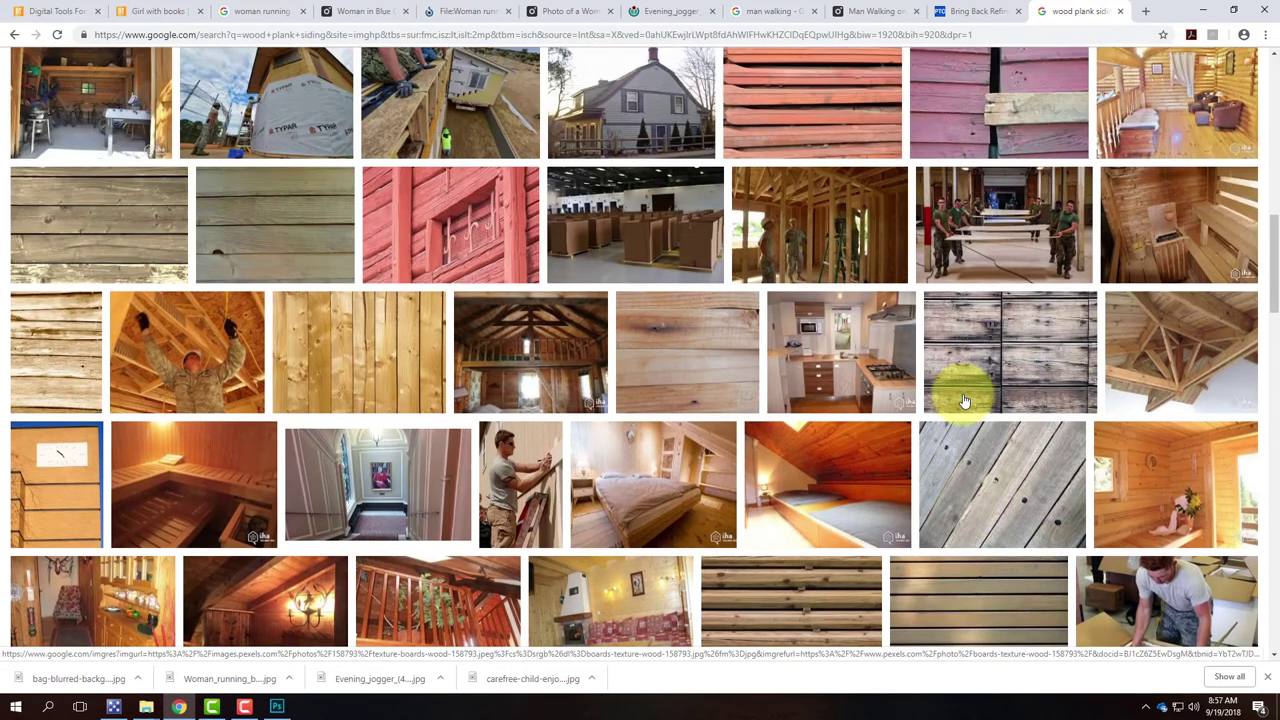
pyautogui.scroll(2, 493, 385)
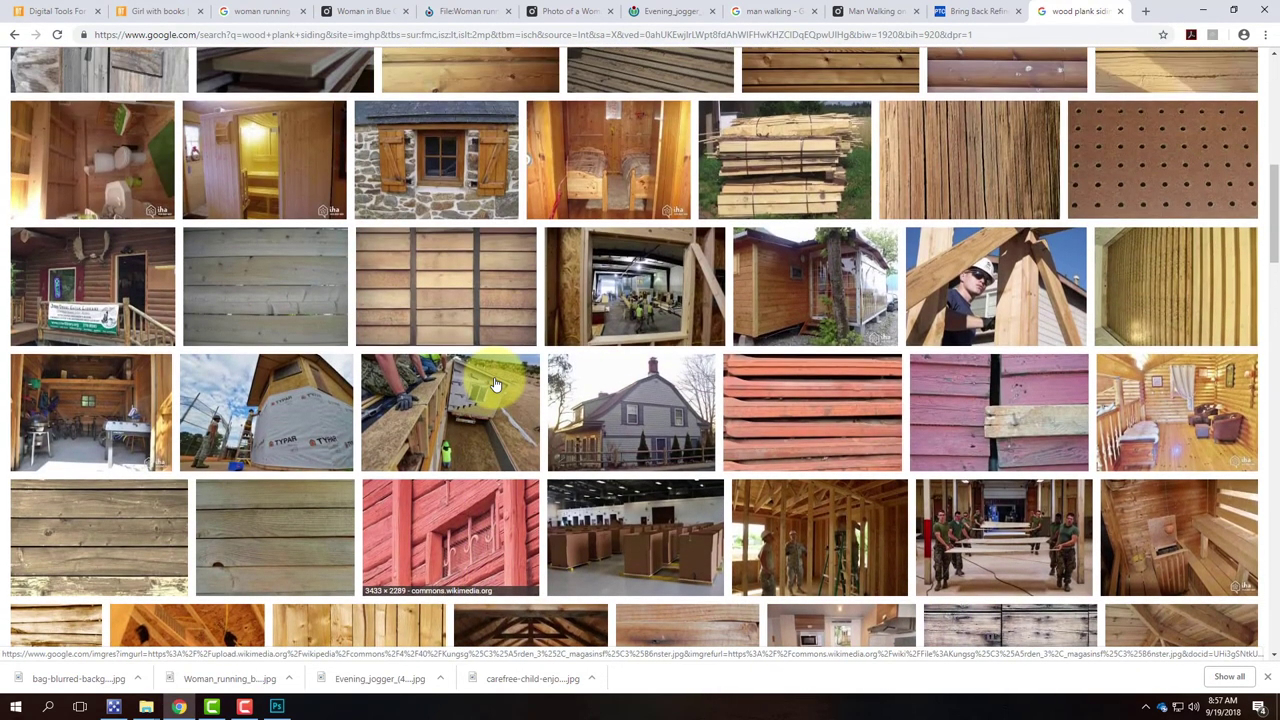
pyautogui.scroll(2, 262, 410)
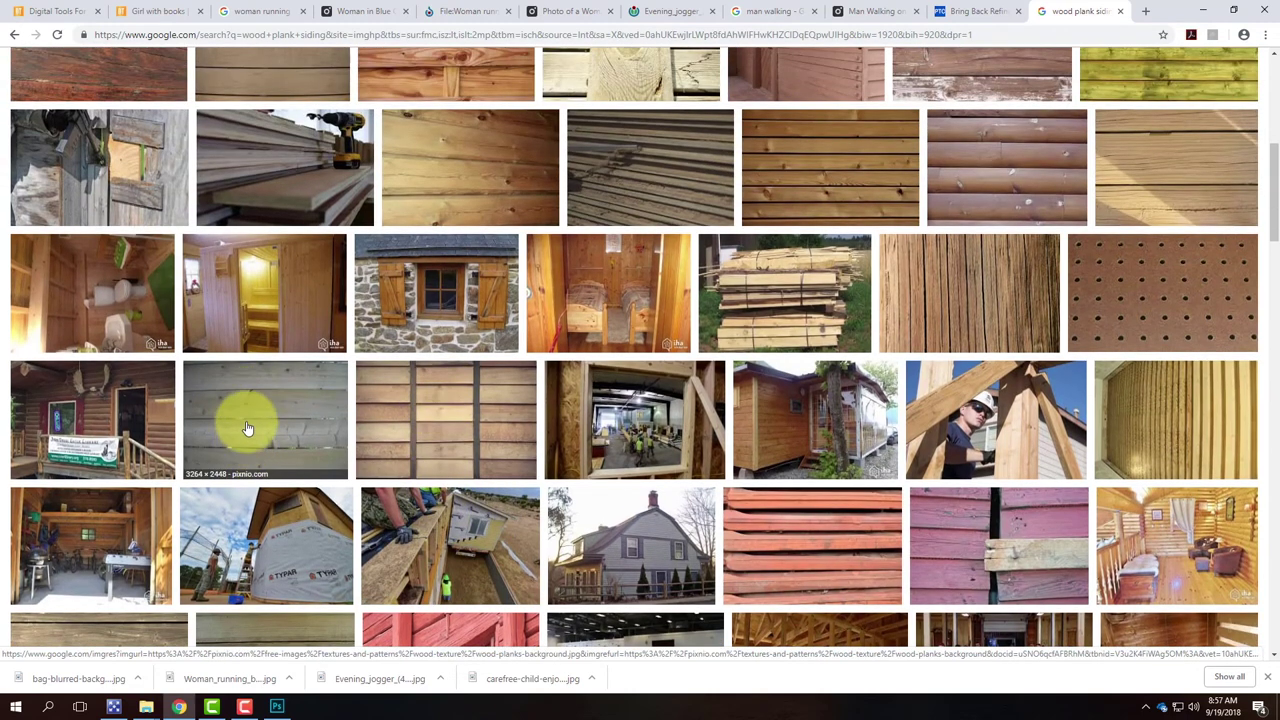
pyautogui.scroll(1, 488, 165)
pyautogui.scroll(1, 488, 165)
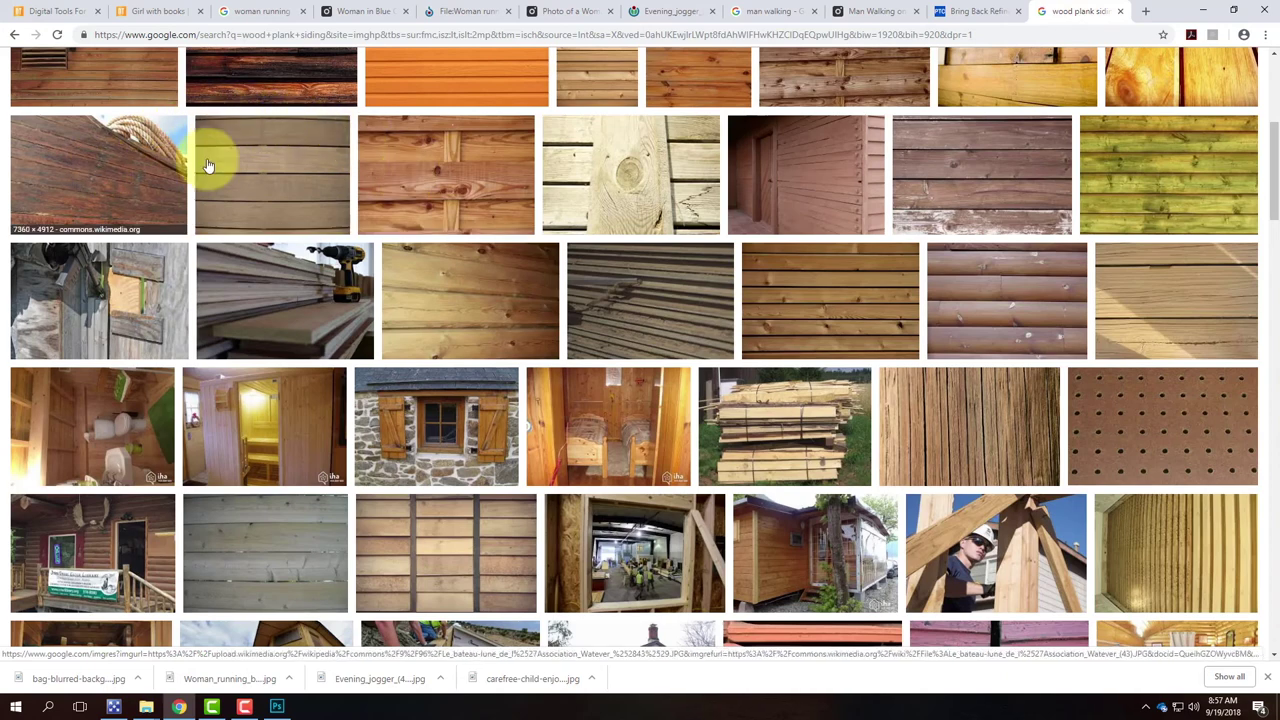
# Open the Pixnio wood texture result in a new tab and scroll further down the results
pyautogui.rightClick(270, 163)
pyautogui.click(307, 175)
pyautogui.scroll(-6, 268, 157)
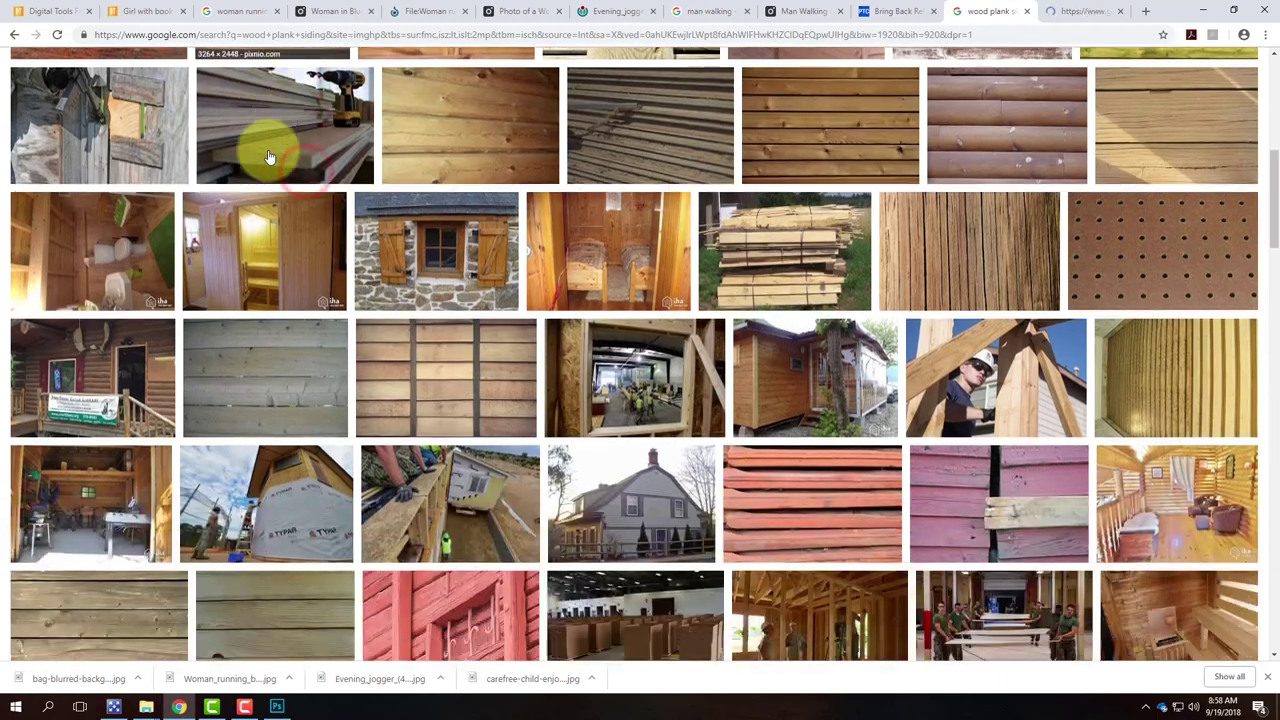
pyautogui.scroll(-2, 267, 157)
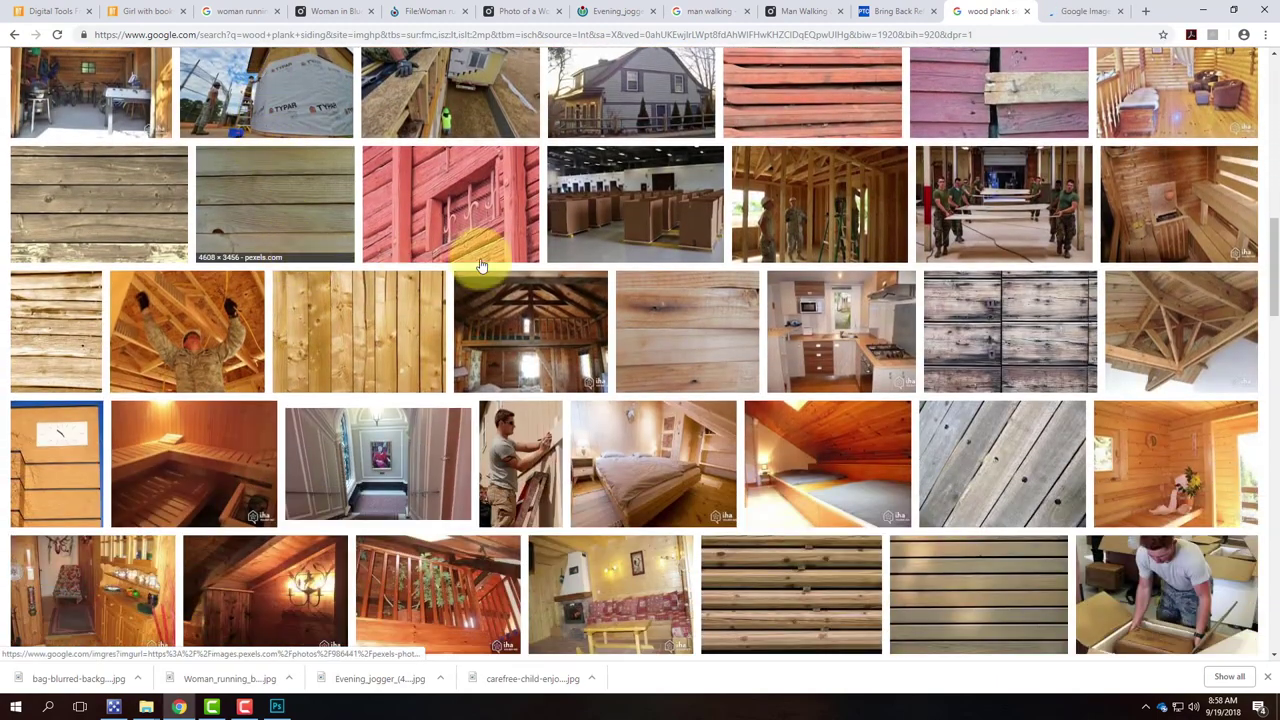
pyautogui.scroll(-1, 720, 260)
pyautogui.scroll(-1, 706, 285)
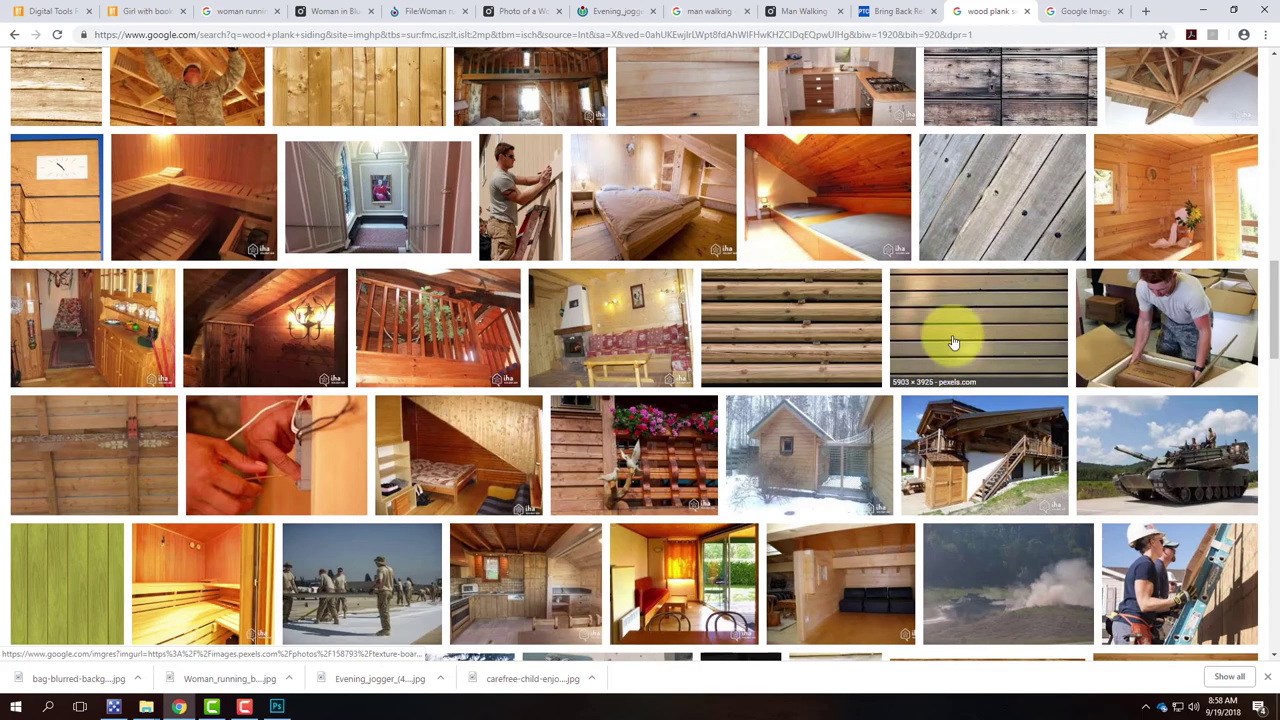
pyautogui.scroll(-5, 921, 314)
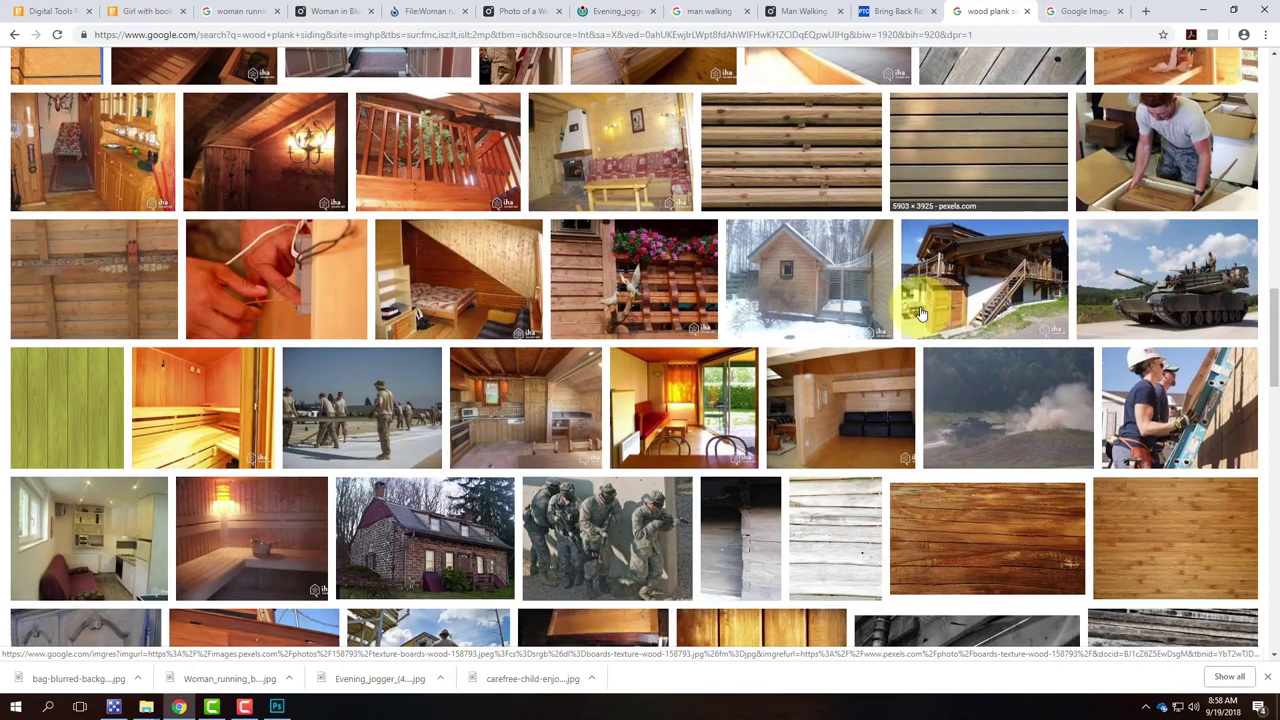
pyautogui.scroll(-2, 921, 314)
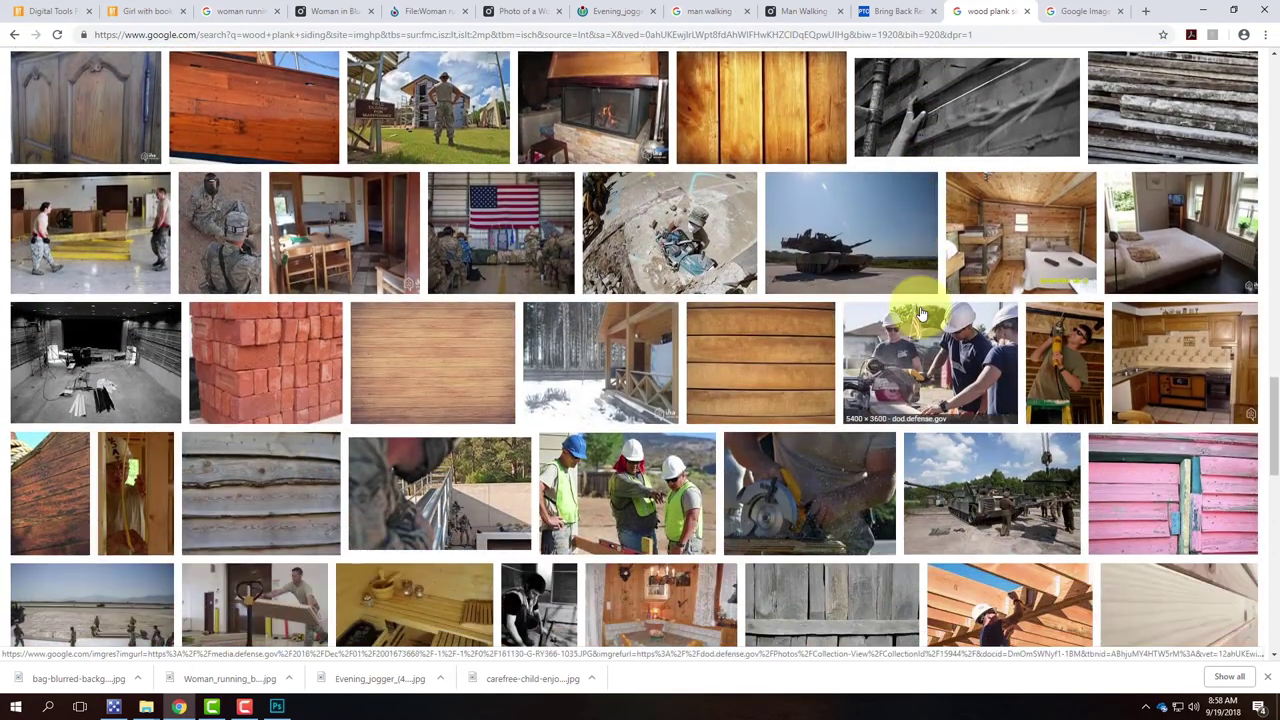
pyautogui.scroll(-3, 921, 314)
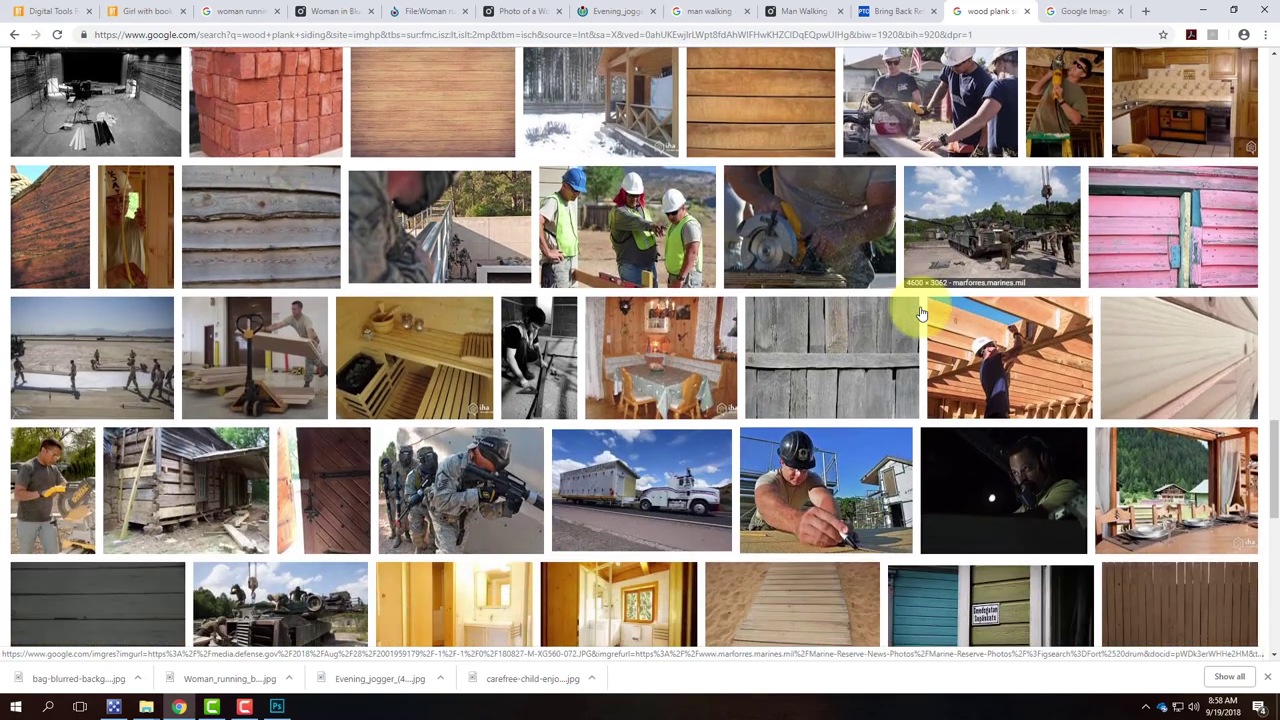
pyautogui.scroll(-4, 921, 314)
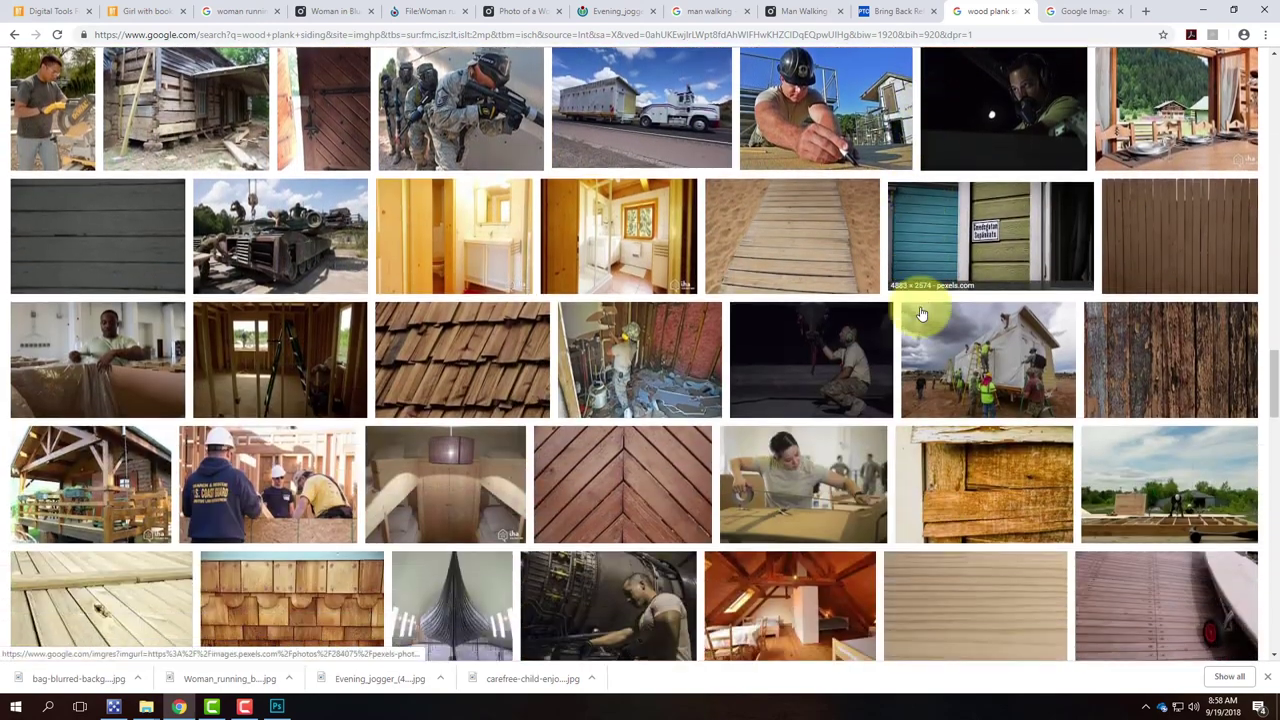
pyautogui.scroll(-5, 921, 311)
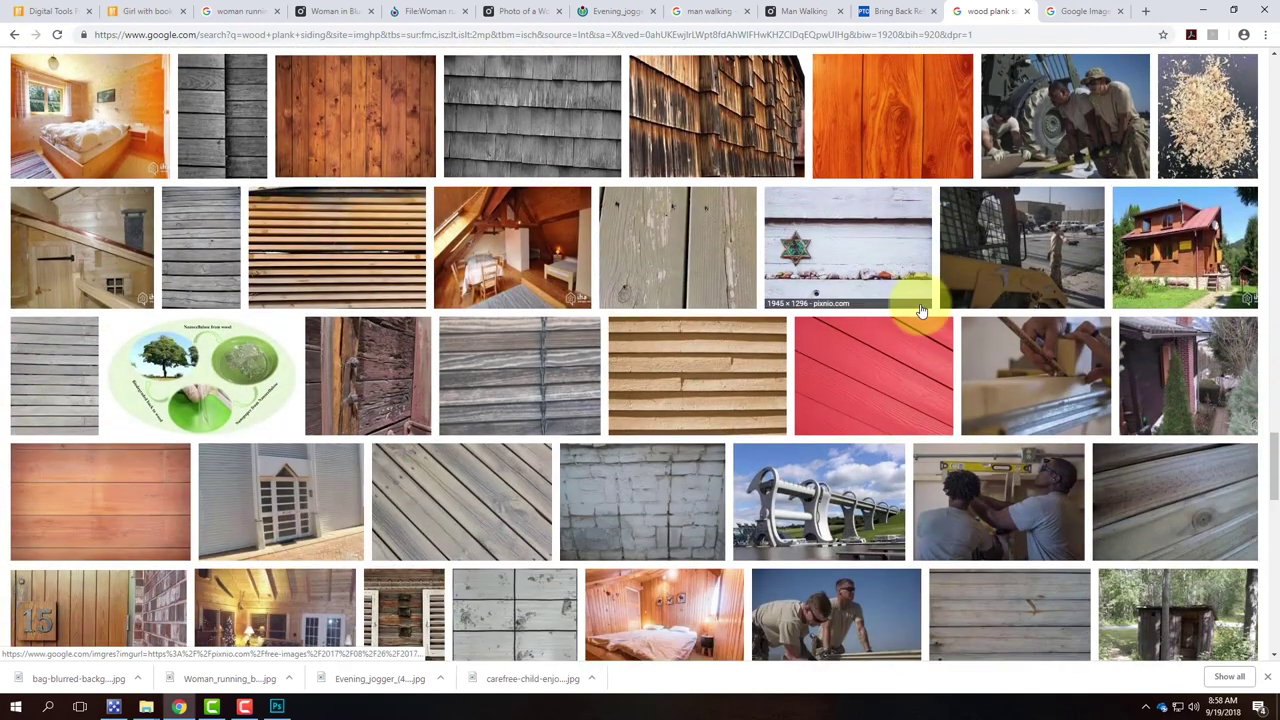
pyautogui.scroll(-3, 921, 311)
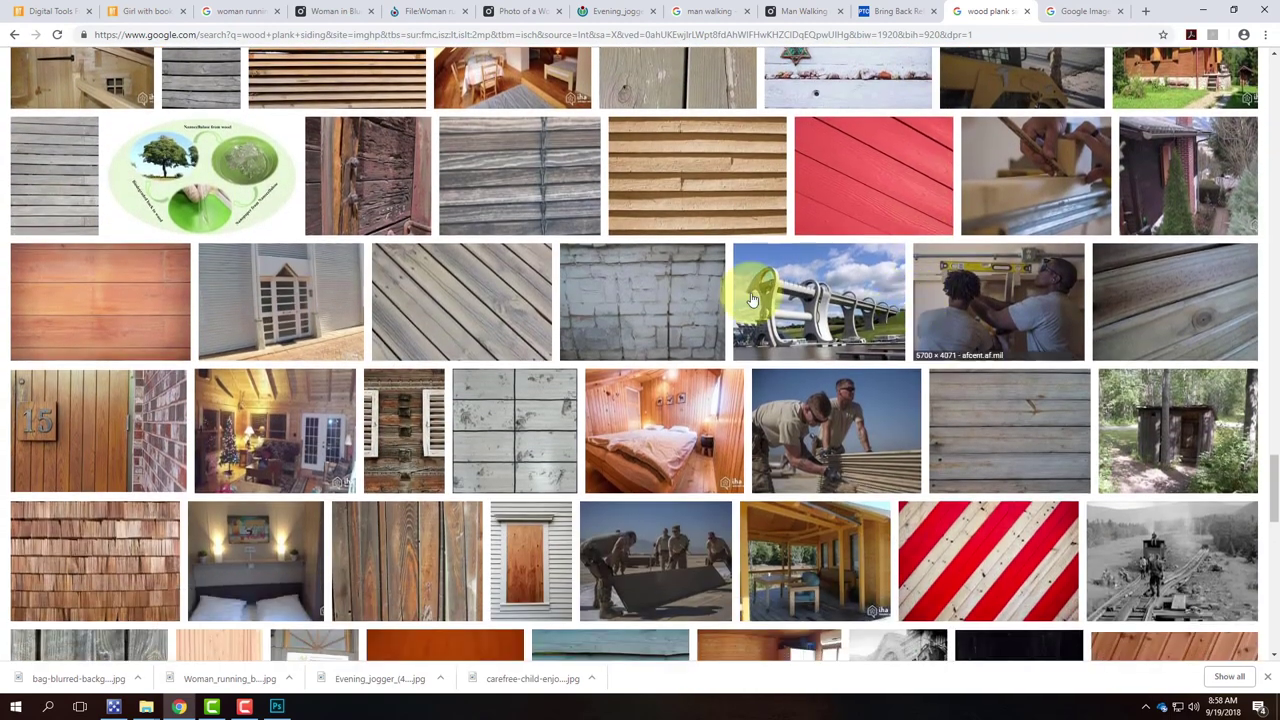
# Preview the grey wood plank photo and open its Pxhere source page in a new tab
pyautogui.rightClick(52, 180)
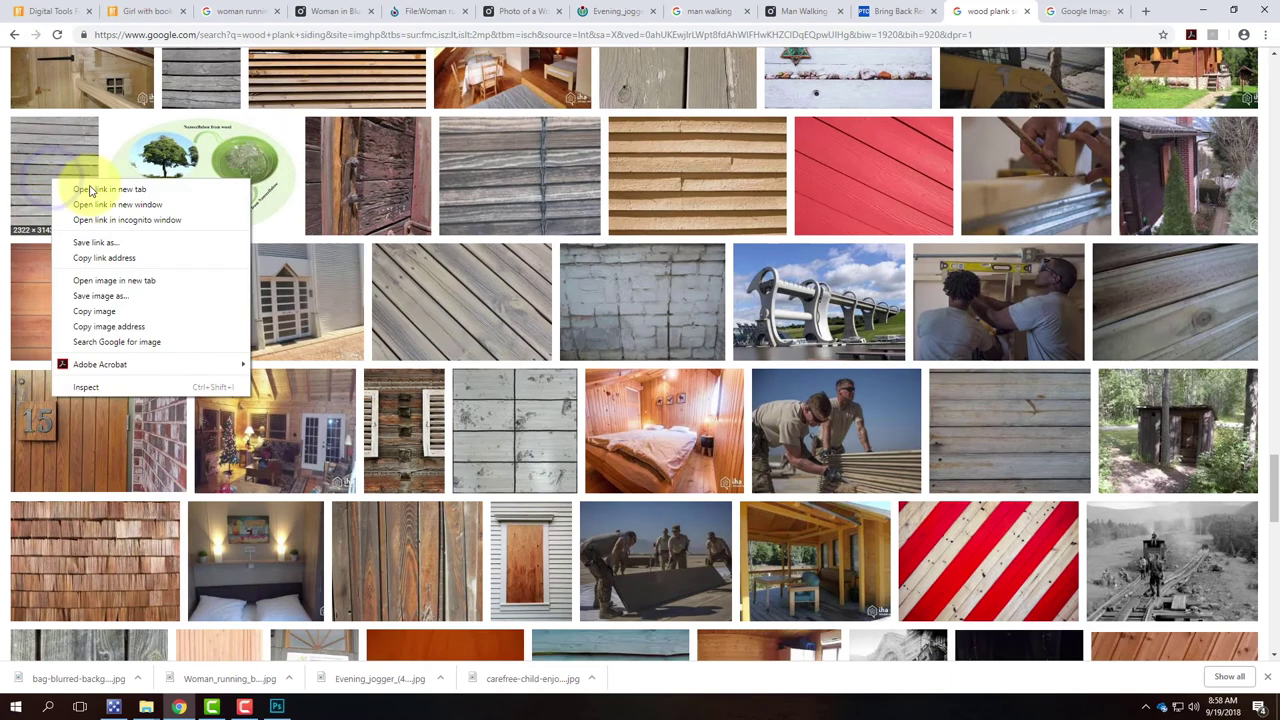
pyautogui.click(46, 152)
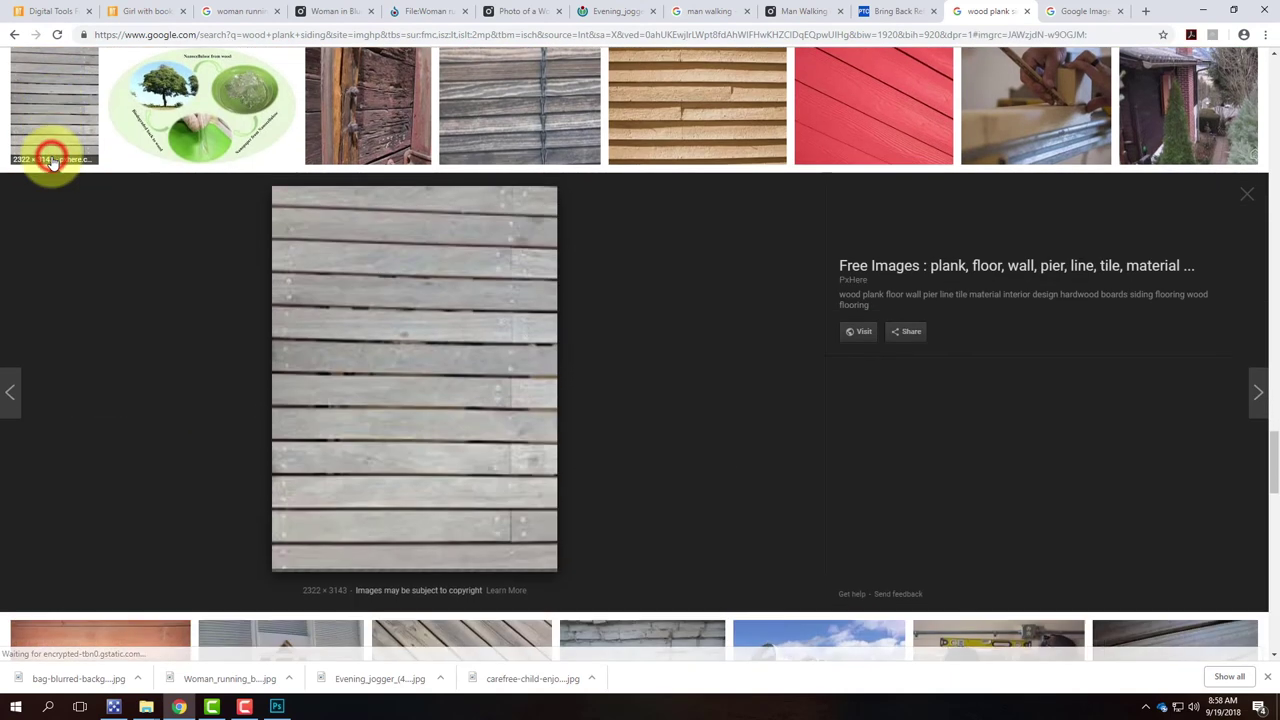
pyautogui.rightClick(867, 338)
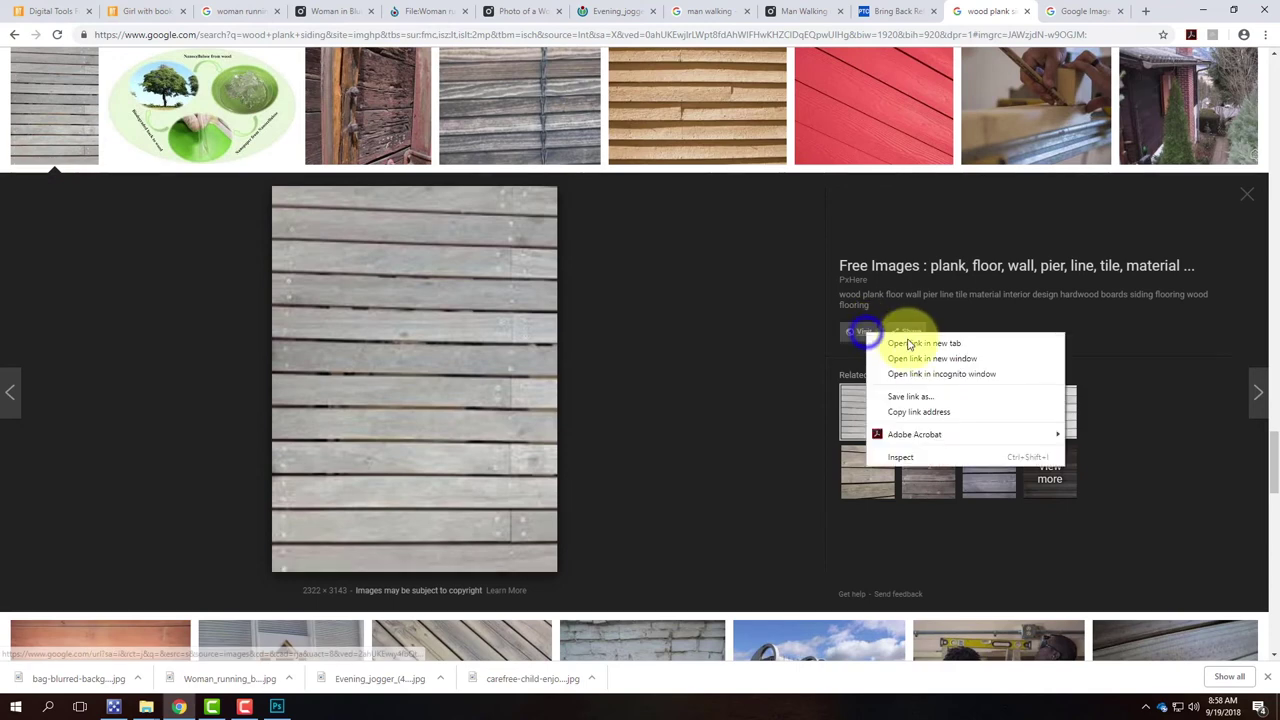
pyautogui.click(907, 344)
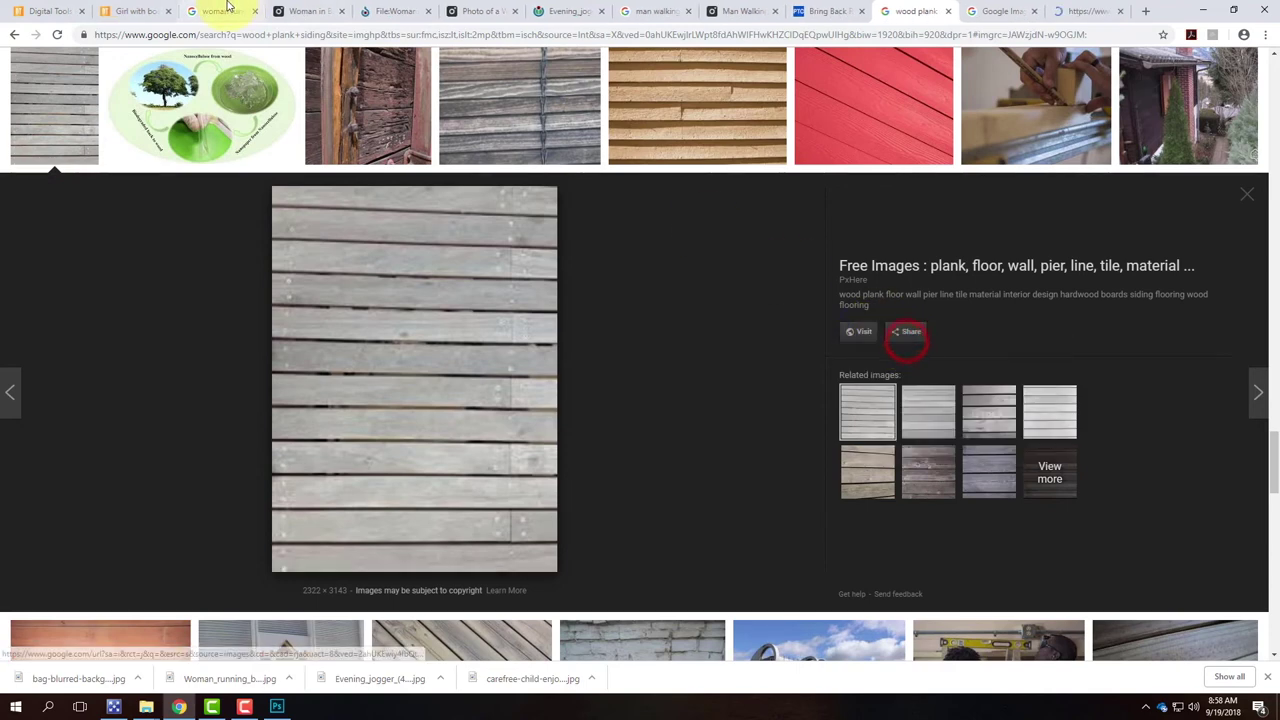
# Go to the Pixnio wood texture page and download the 3264 × 2448 version
pyautogui.click(998, 14)
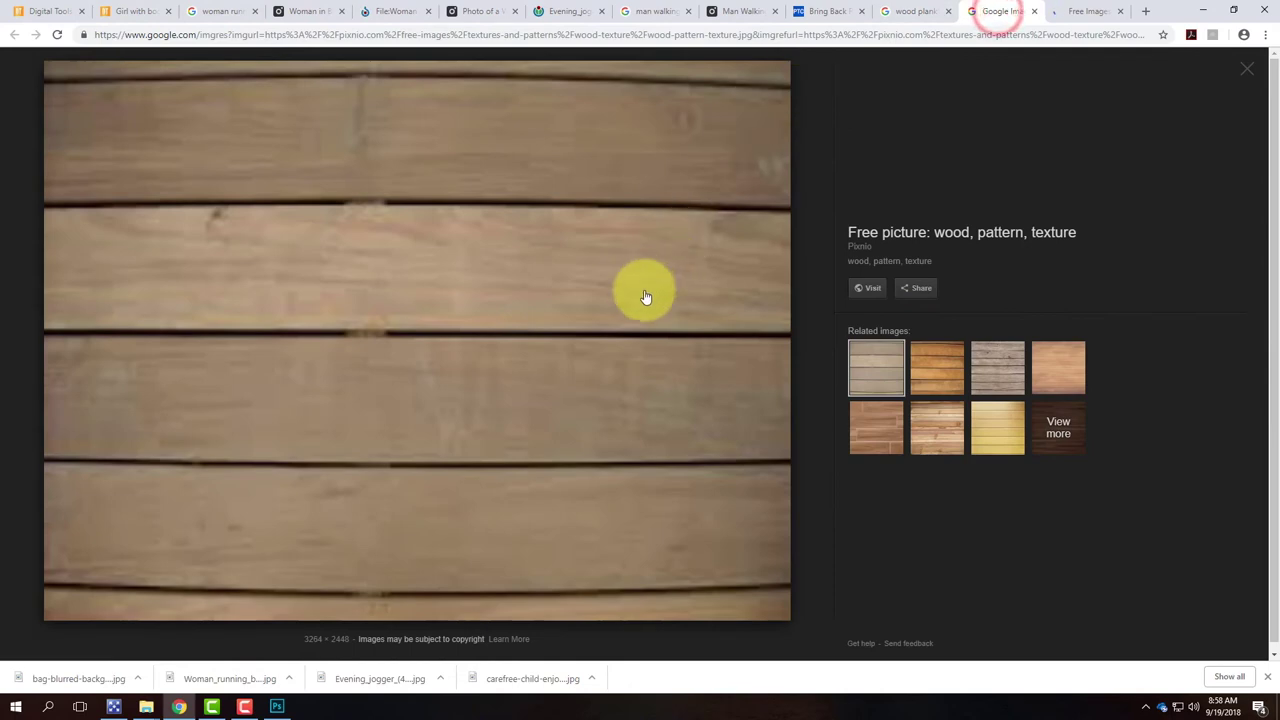
pyautogui.click(870, 289)
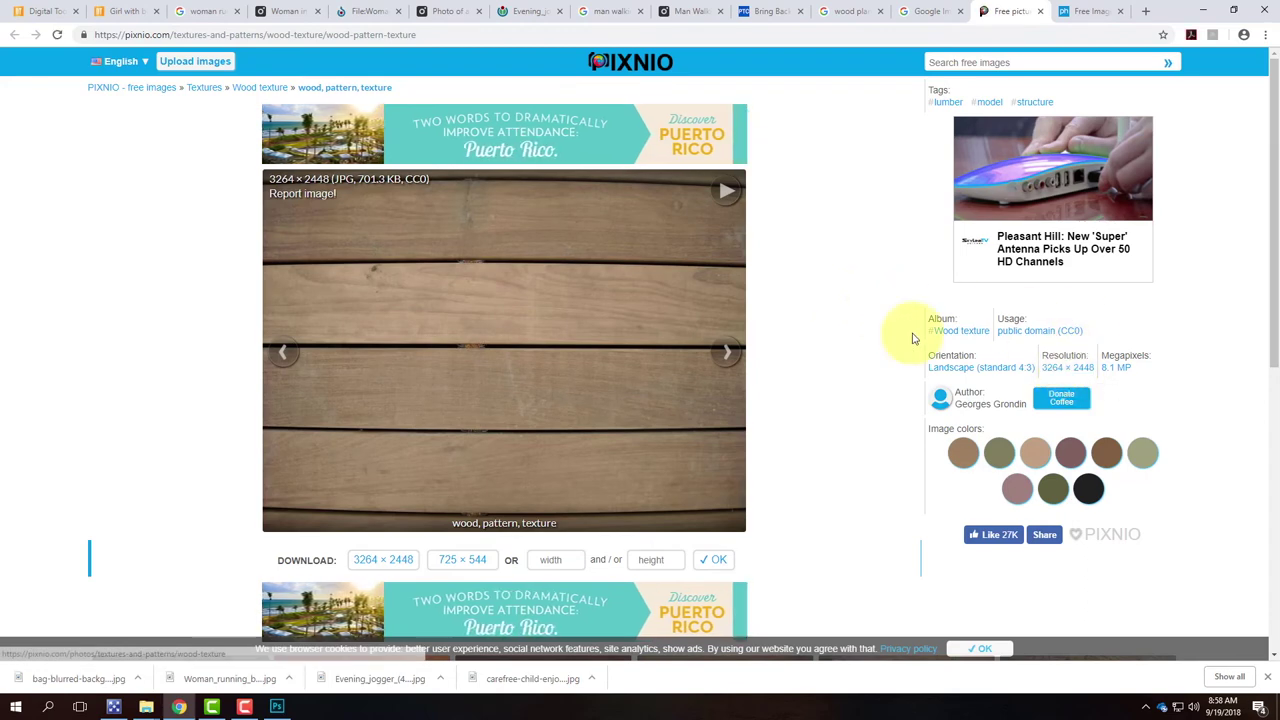
pyautogui.scroll(-1, 914, 337)
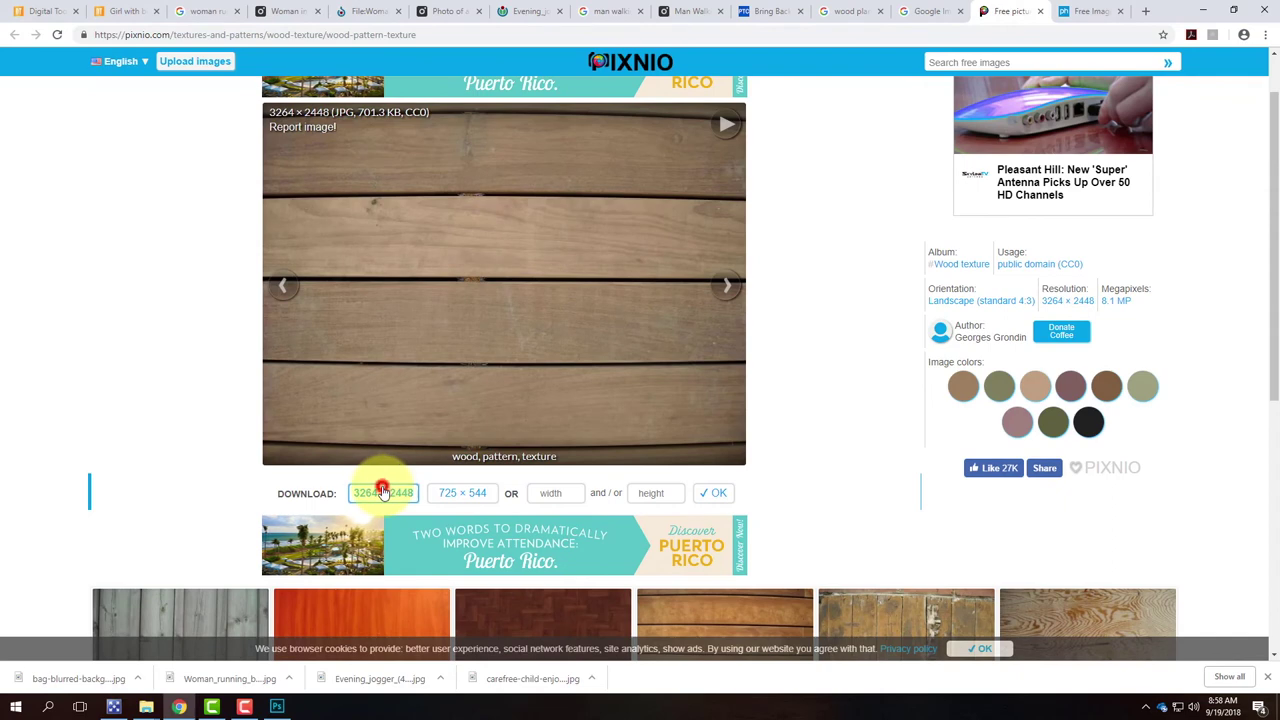
pyautogui.click(382, 491)
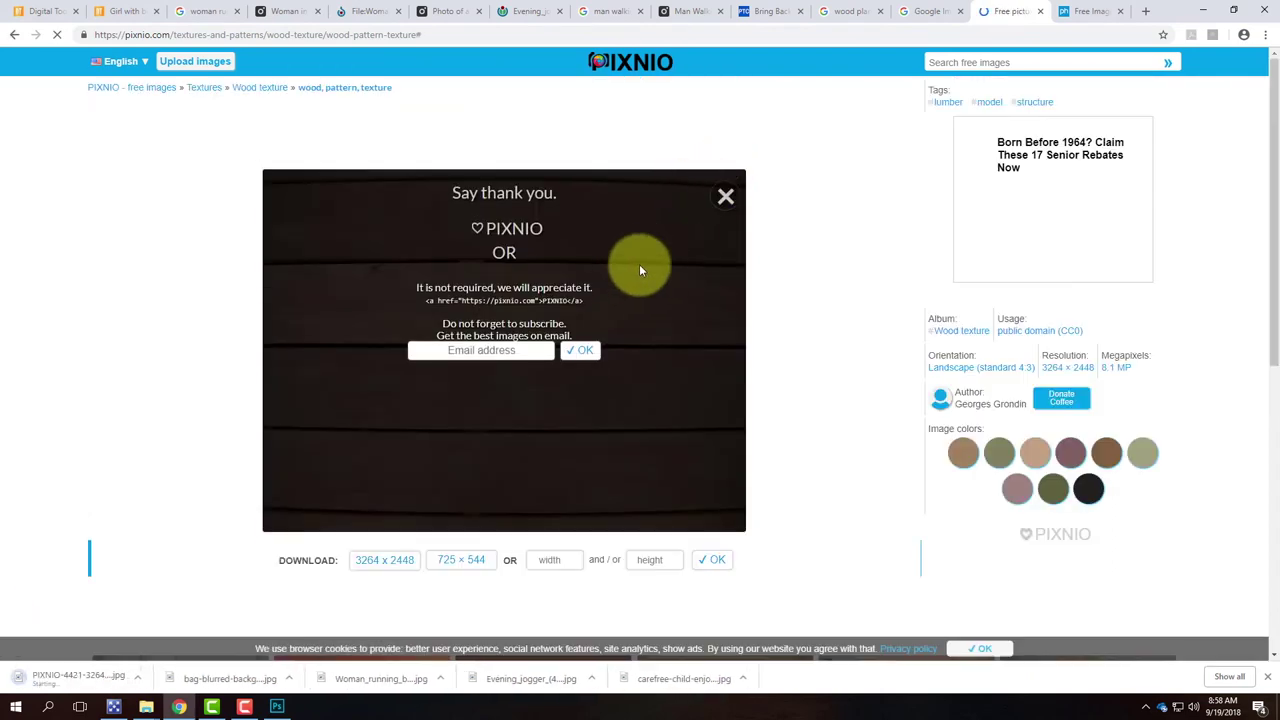
# Show the Pixnio download in its folder, switch to the Pxhere tab, and close Paint
pyautogui.click(107, 675)
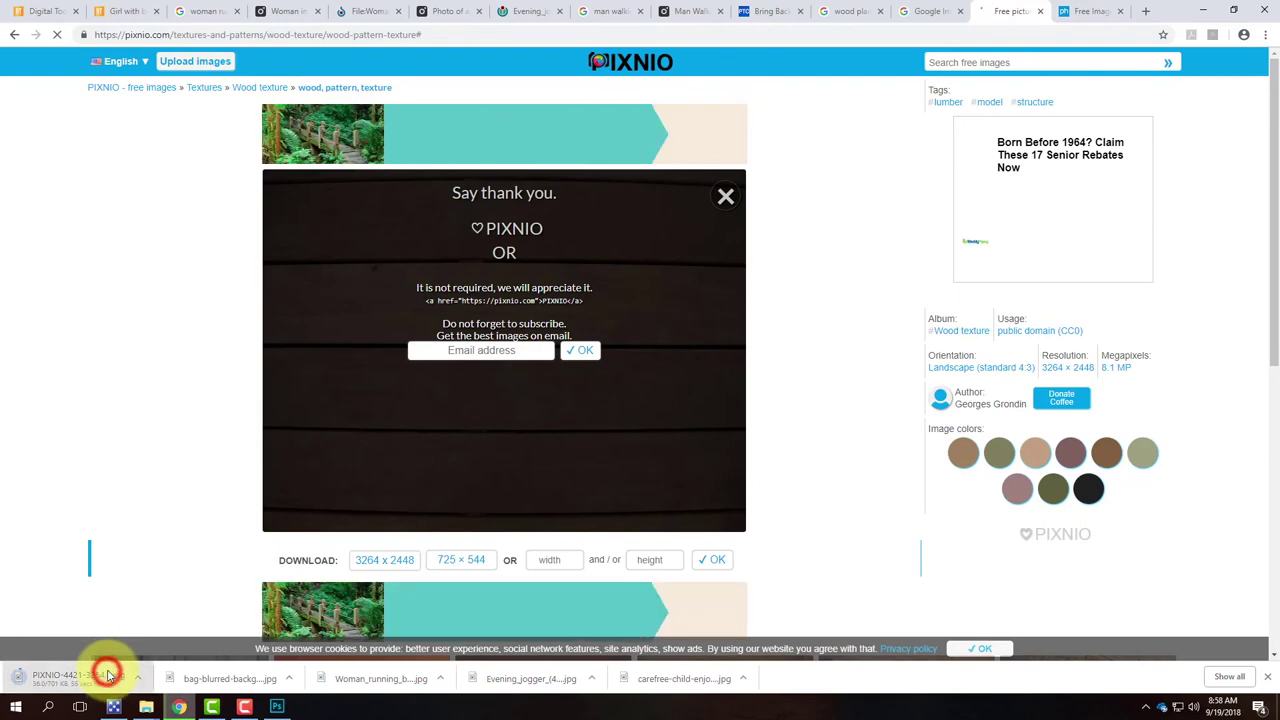
pyautogui.click(137, 677)
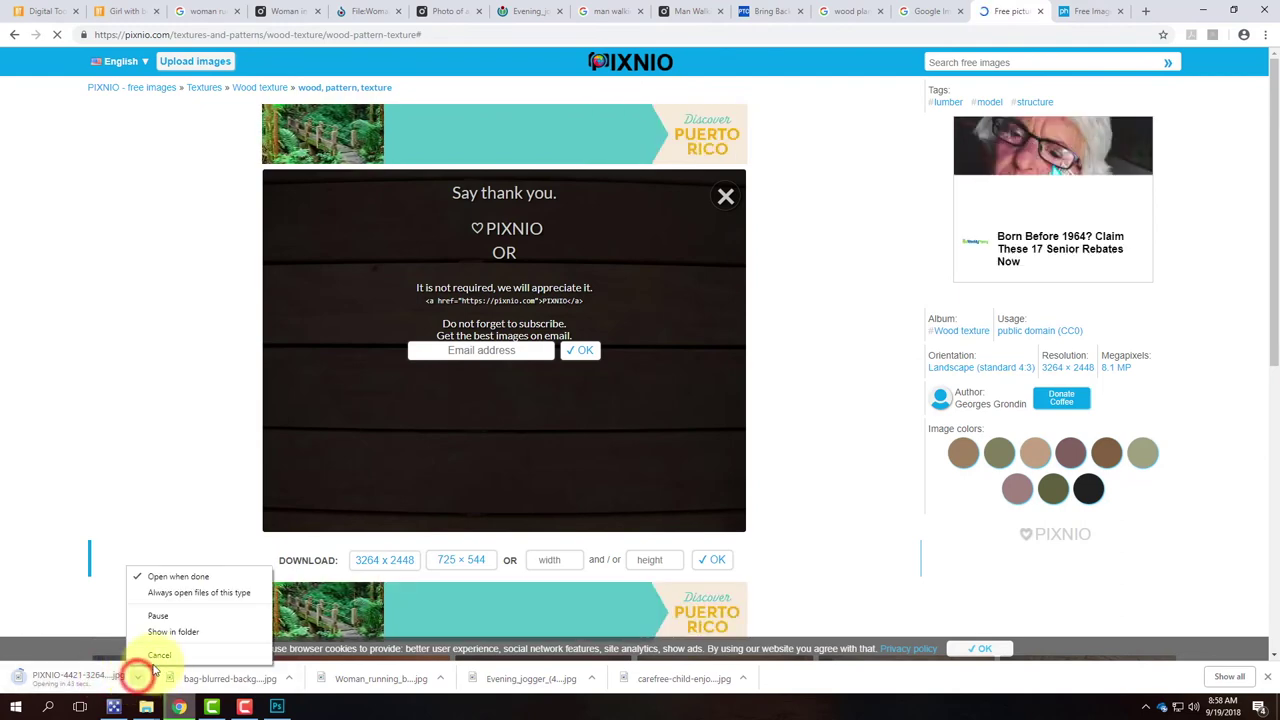
pyautogui.click(175, 632)
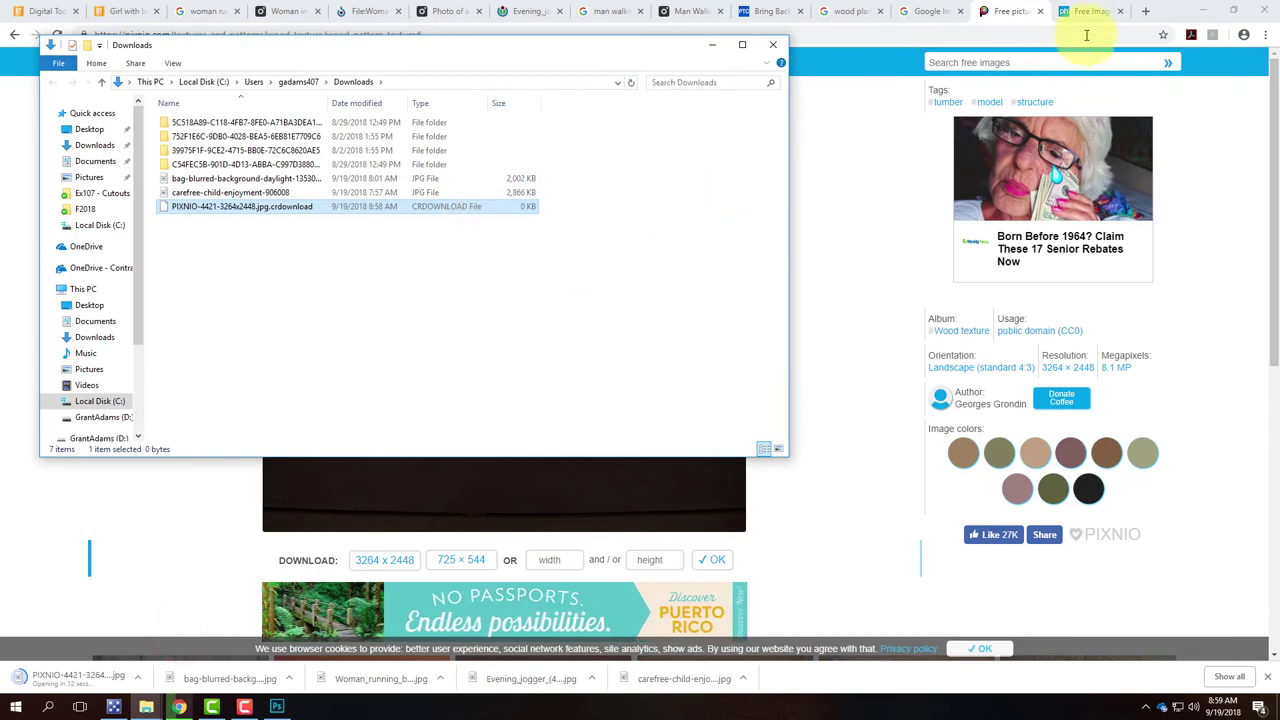
pyautogui.click(1107, 13)
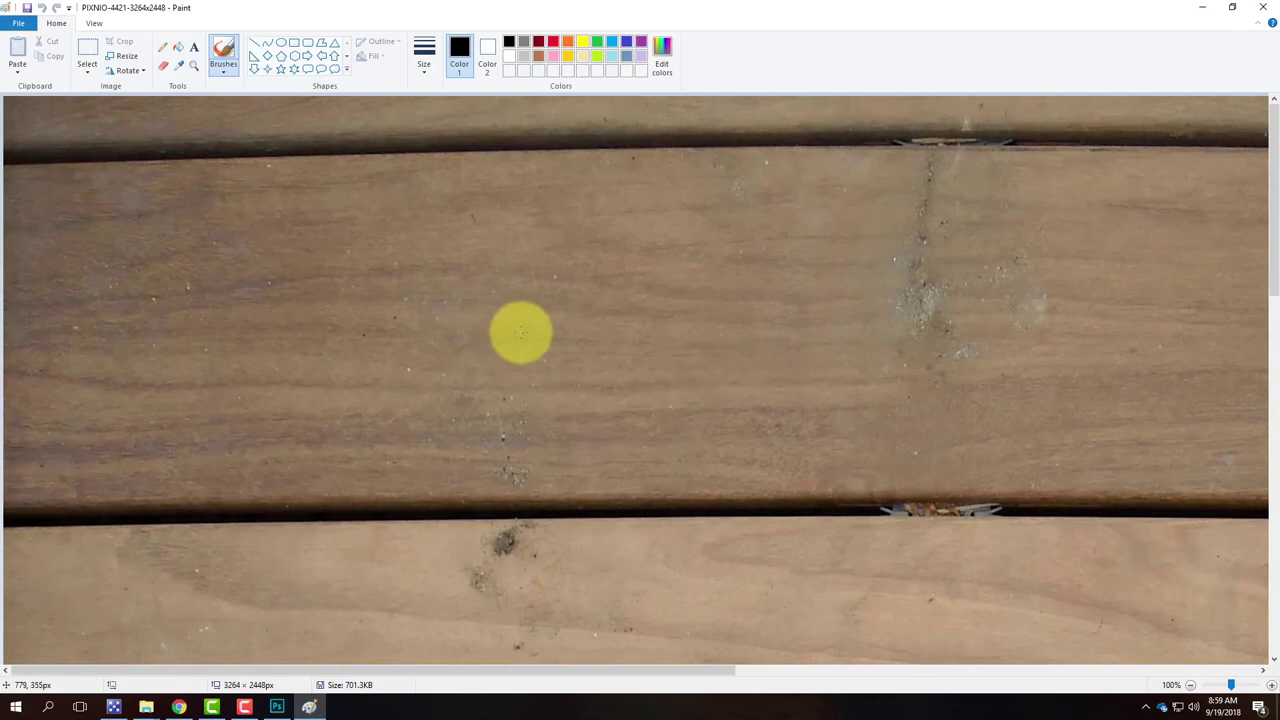
pyautogui.click(1263, 8)
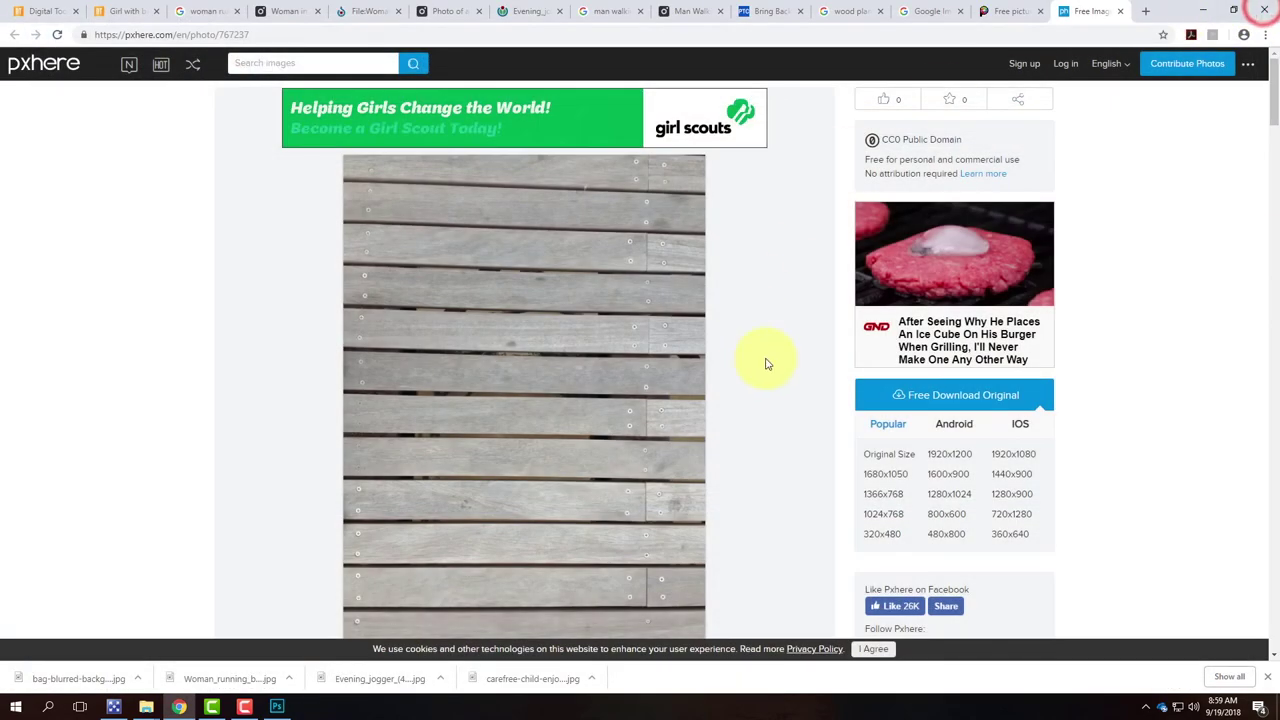
# Try Pxhere's Free Download Original, dismiss the login prompt, and show the existing download in its folder
pyautogui.click(956, 397)
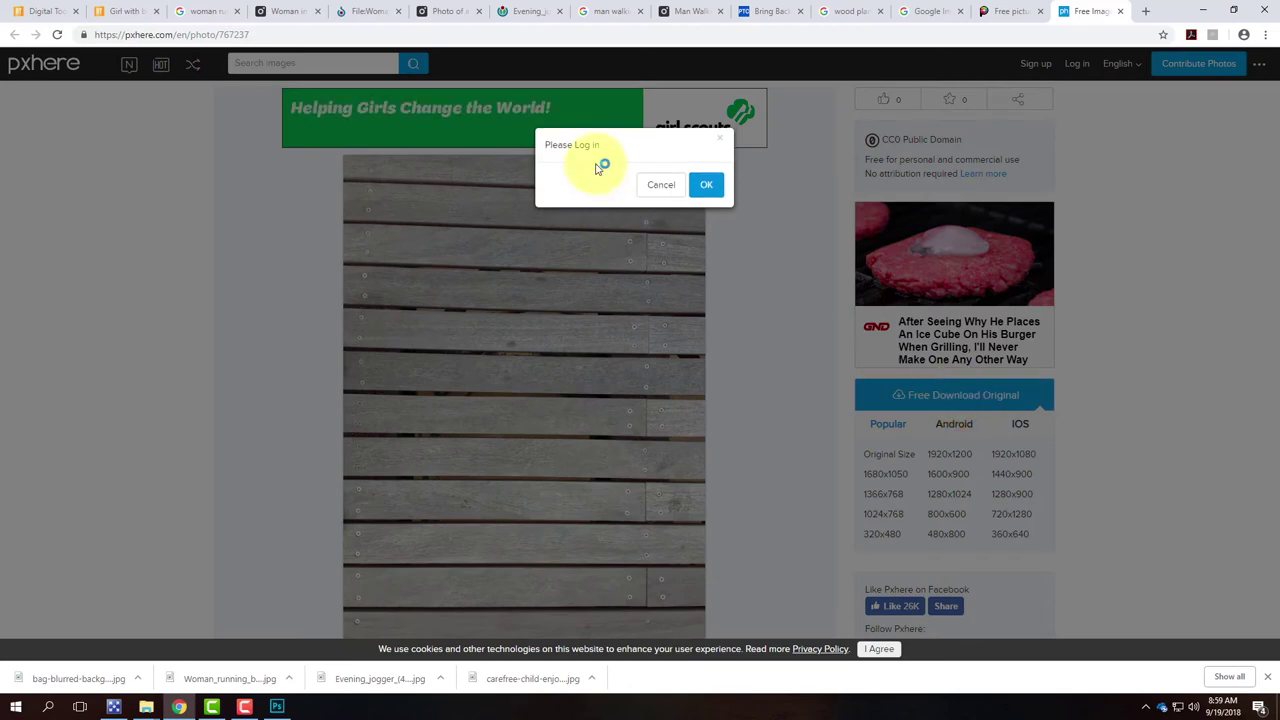
pyautogui.click(725, 141)
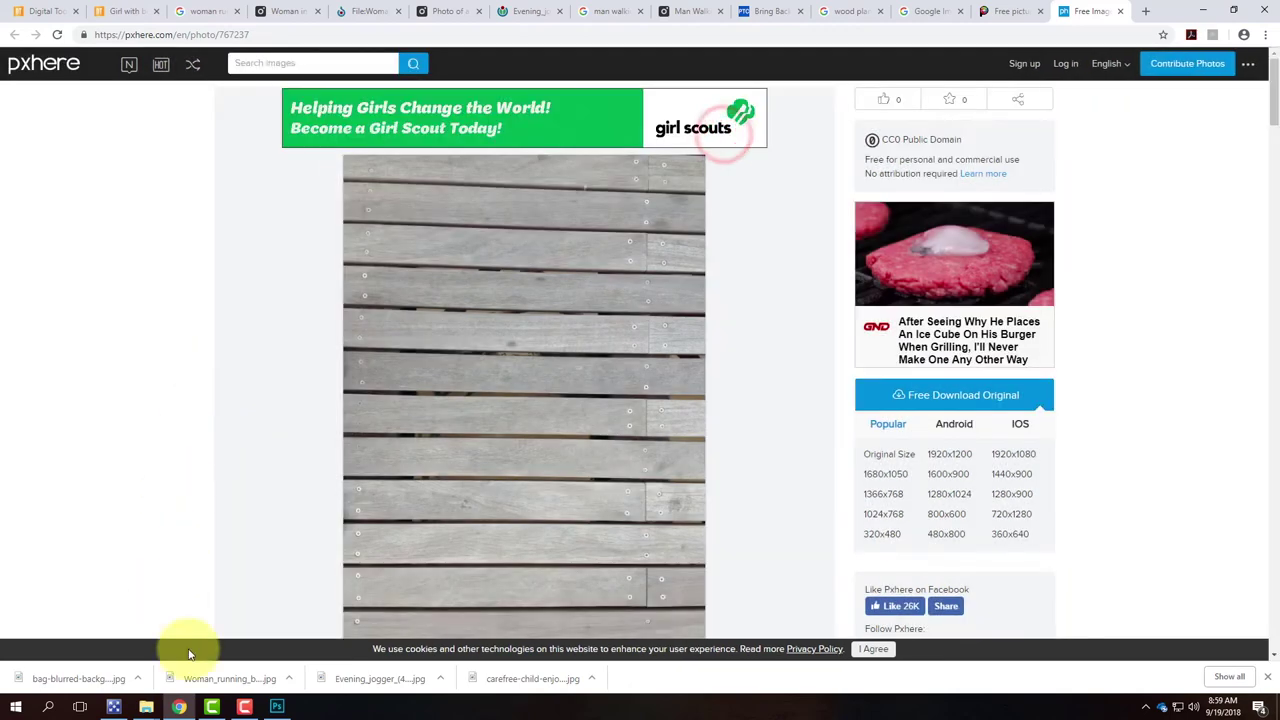
pyautogui.click(180, 708)
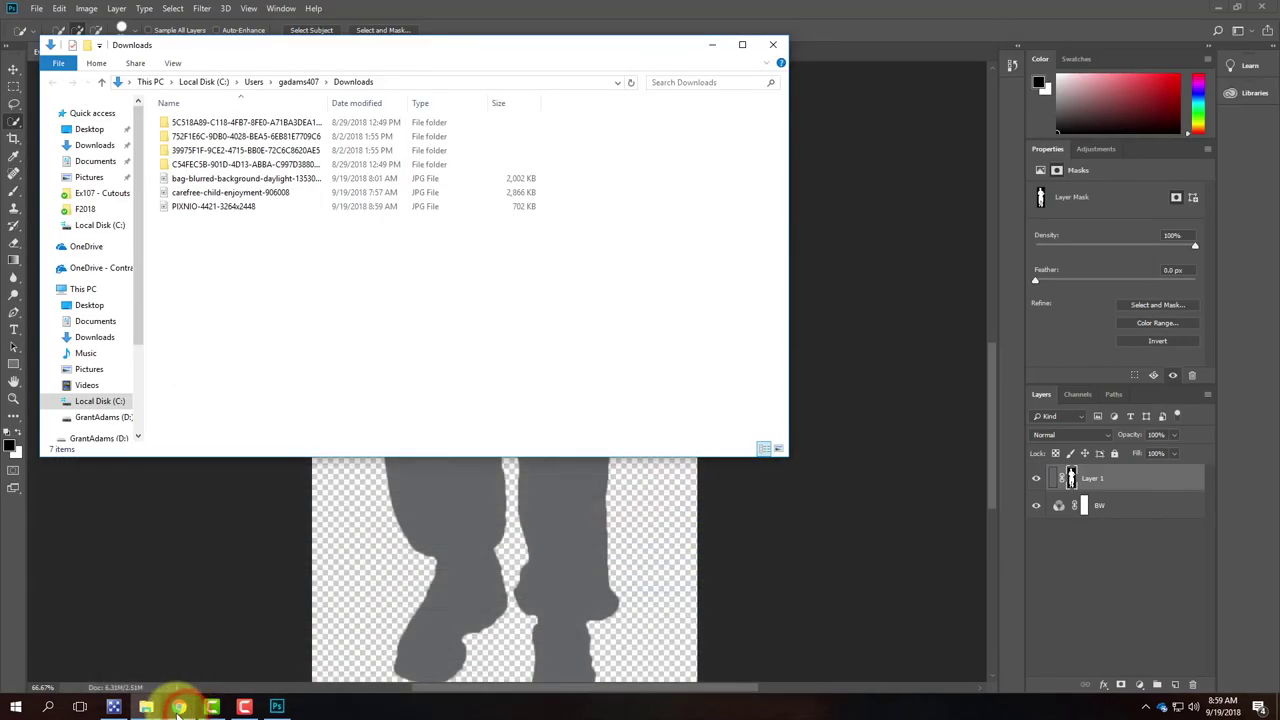
pyautogui.click(178, 704)
pyautogui.click(139, 679)
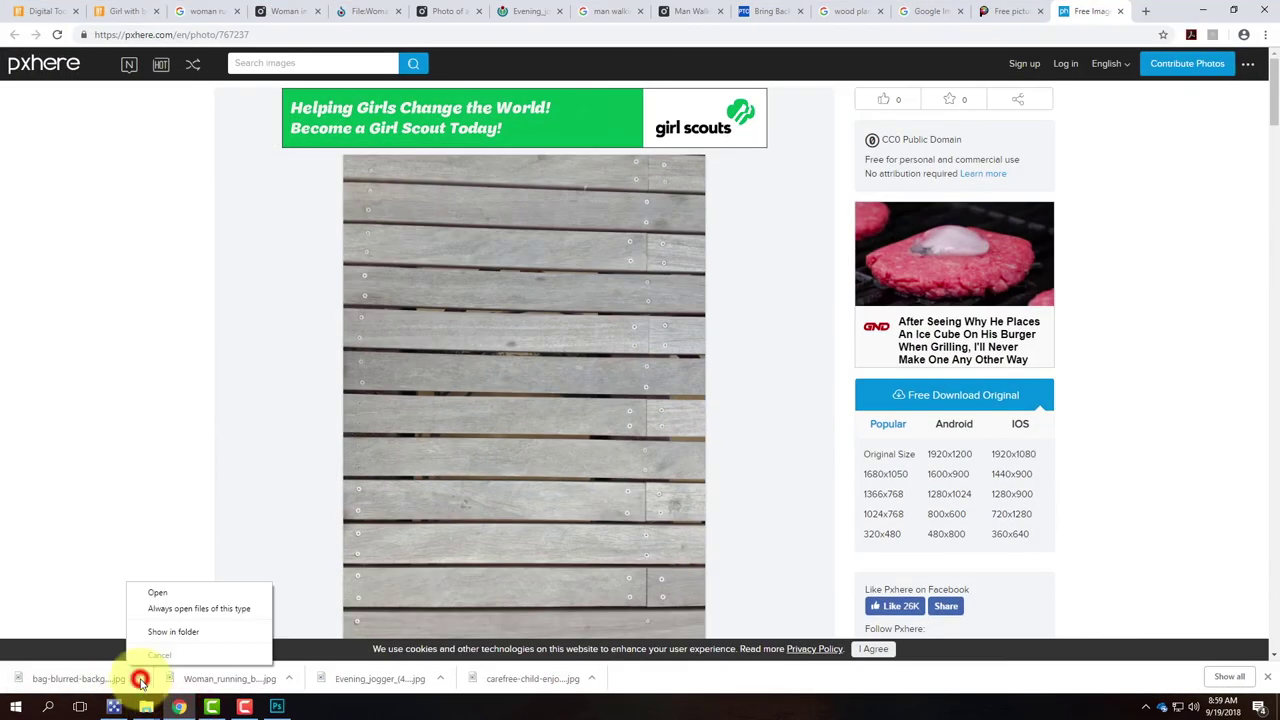
pyautogui.click(180, 634)
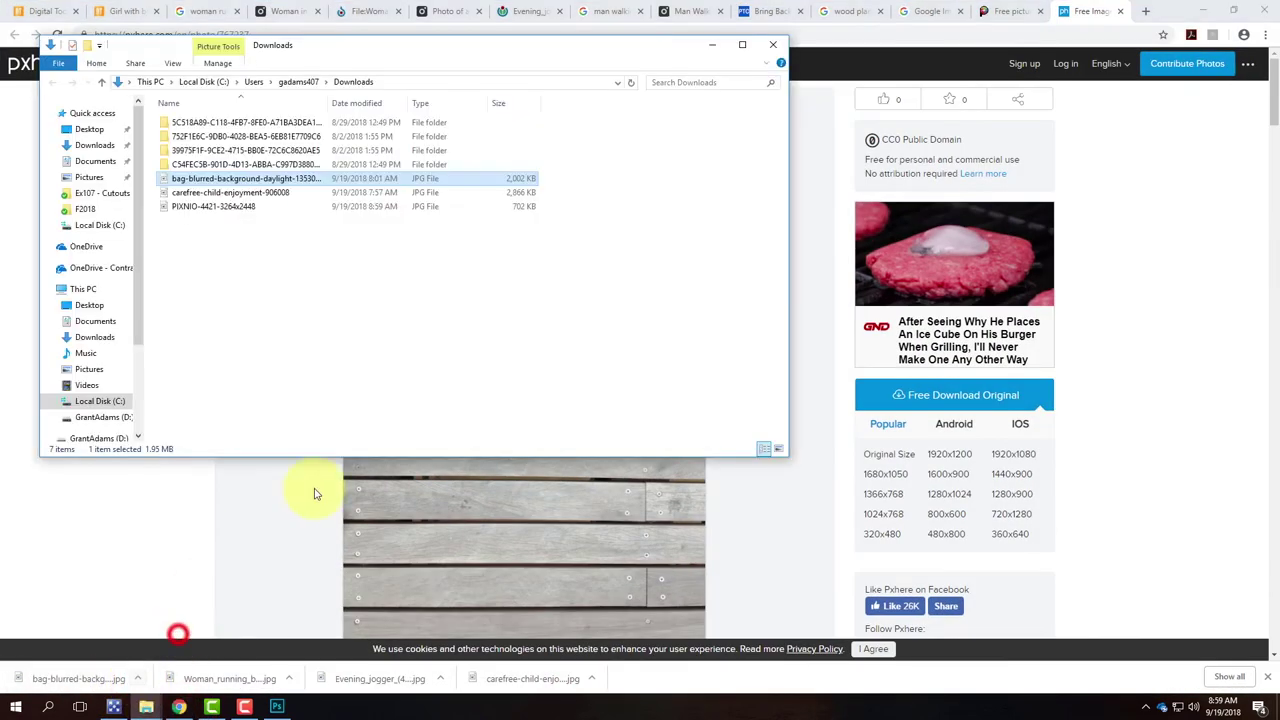
# Copy PIXNIO-4421-3264x2448 and browse to OneDrive > Live Demonstrations > Live - A135 Exercises > Ex107 > Ex107 - Tiling Textures
pyautogui.click(212, 208)
pyautogui.rightClick(212, 208)
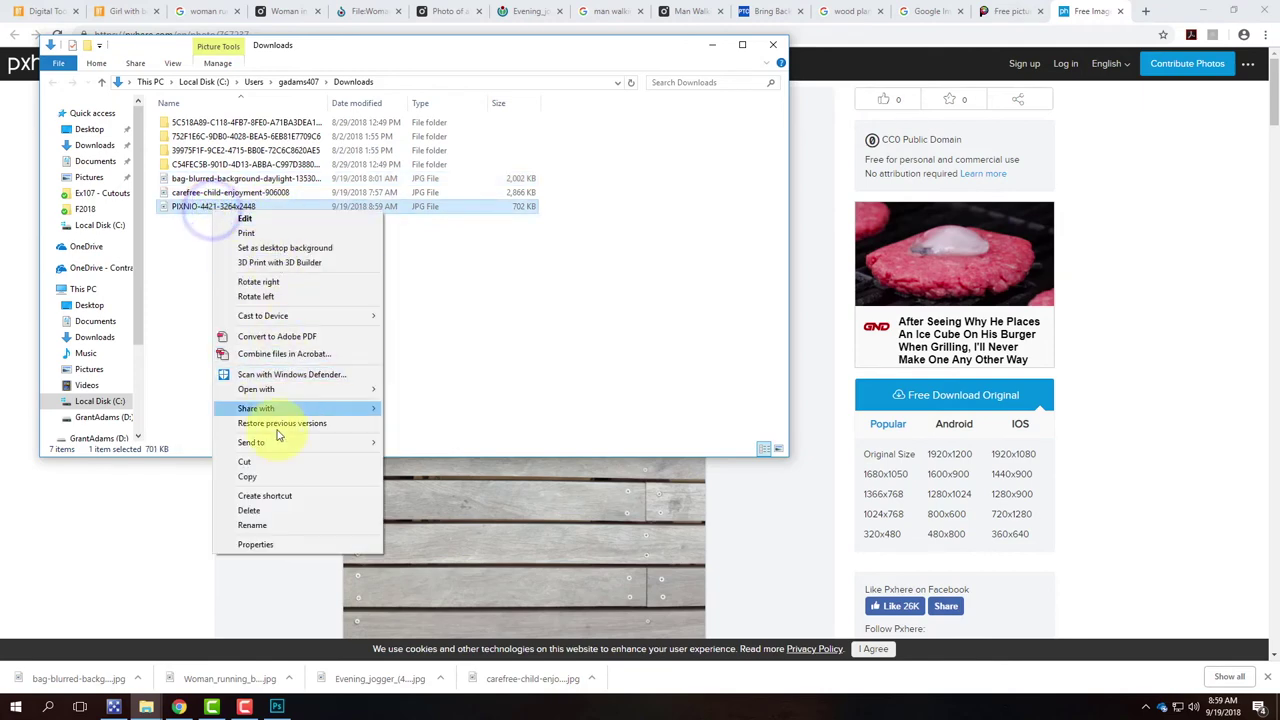
pyautogui.click(269, 475)
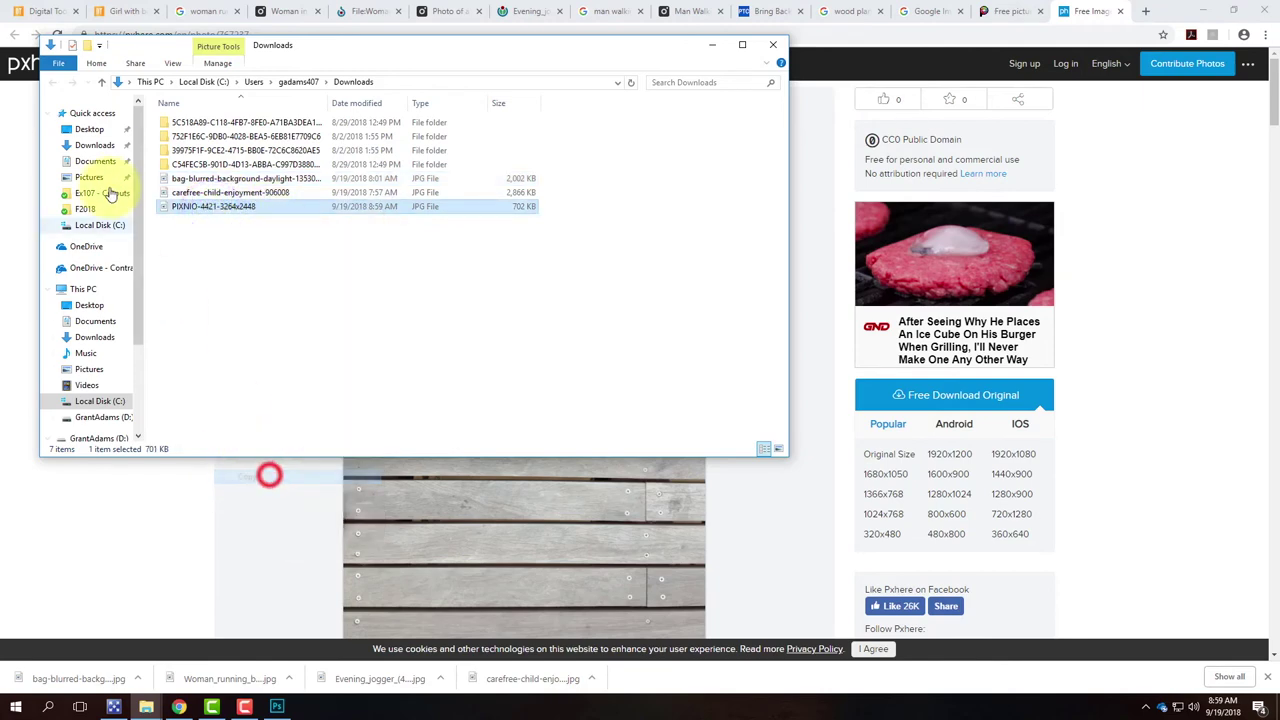
pyautogui.click(103, 270)
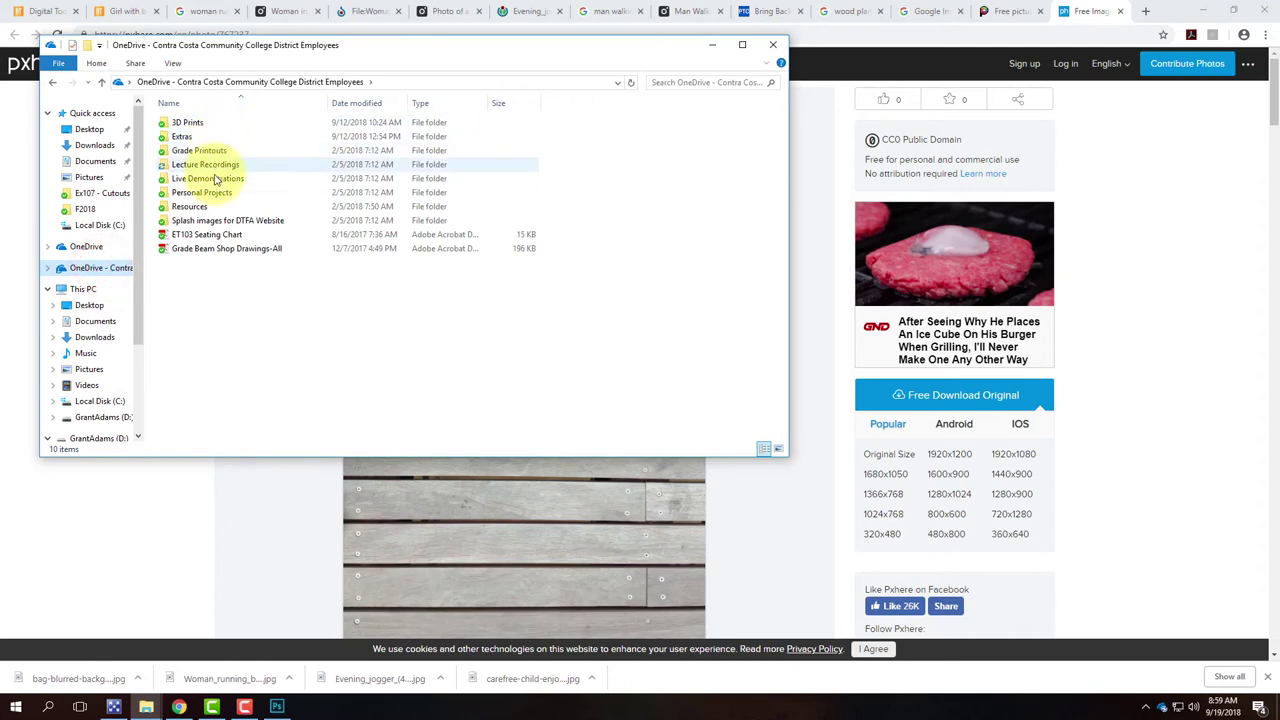
pyautogui.doubleClick(212, 179)
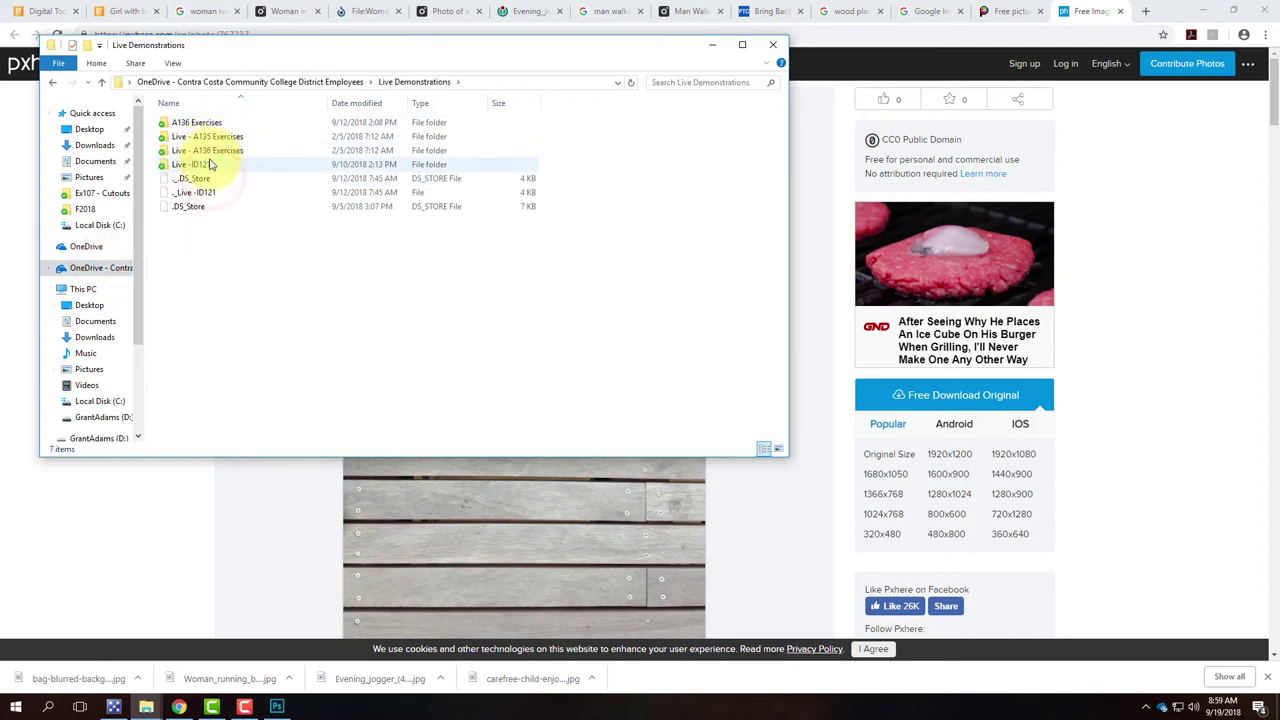
pyautogui.doubleClick(214, 137)
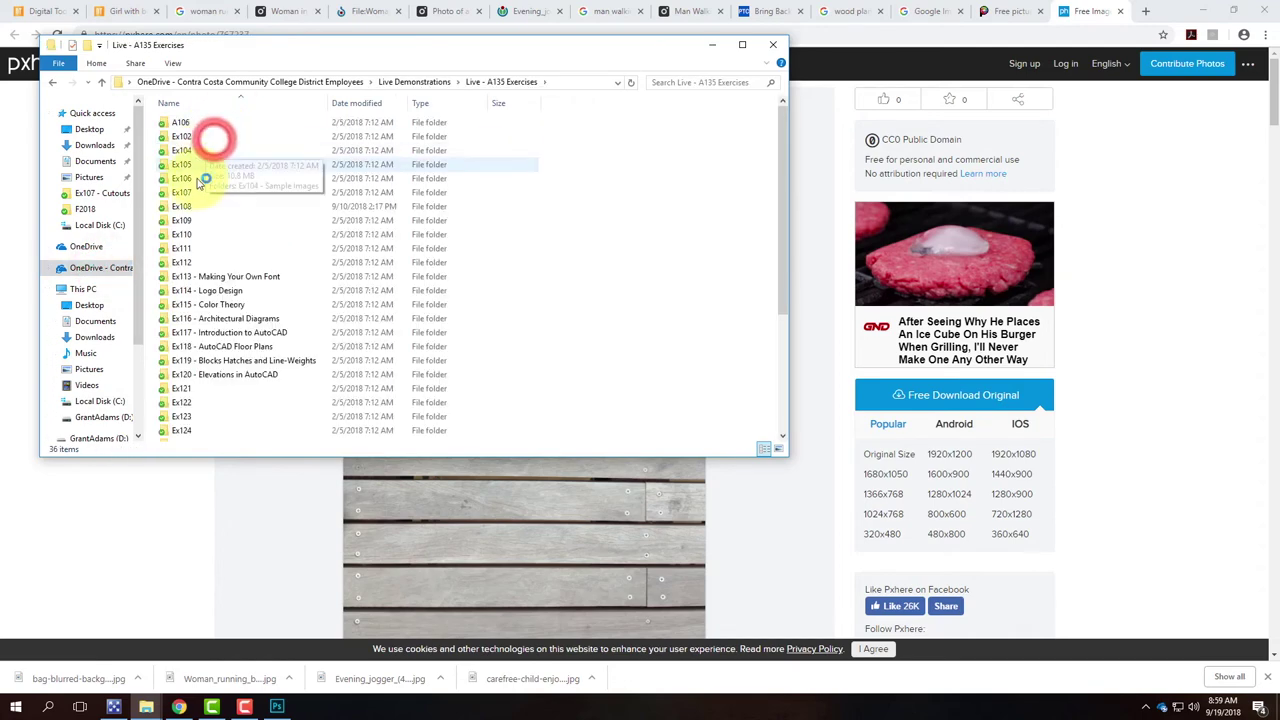
pyautogui.doubleClick(191, 188)
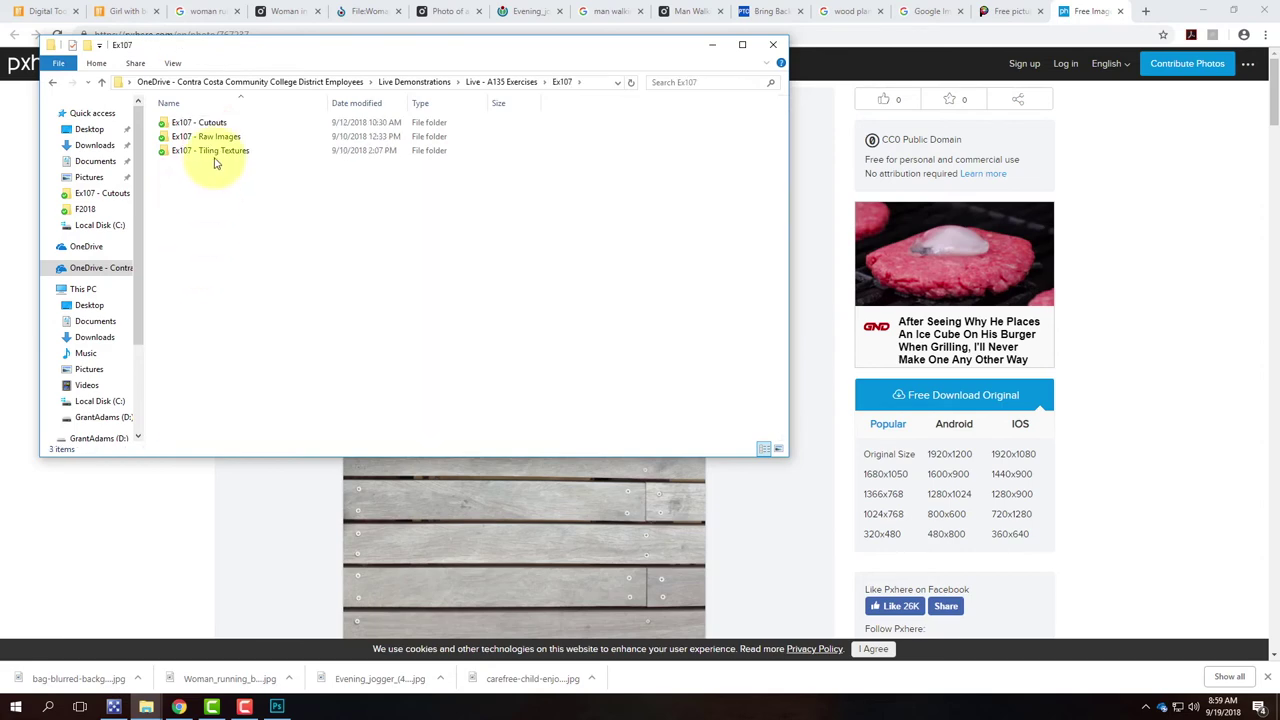
pyautogui.doubleClick(214, 158)
# Paste the wood image into Ex107 - Tiling Textures and switch back to Photoshop
pyautogui.rightClick(346, 266)
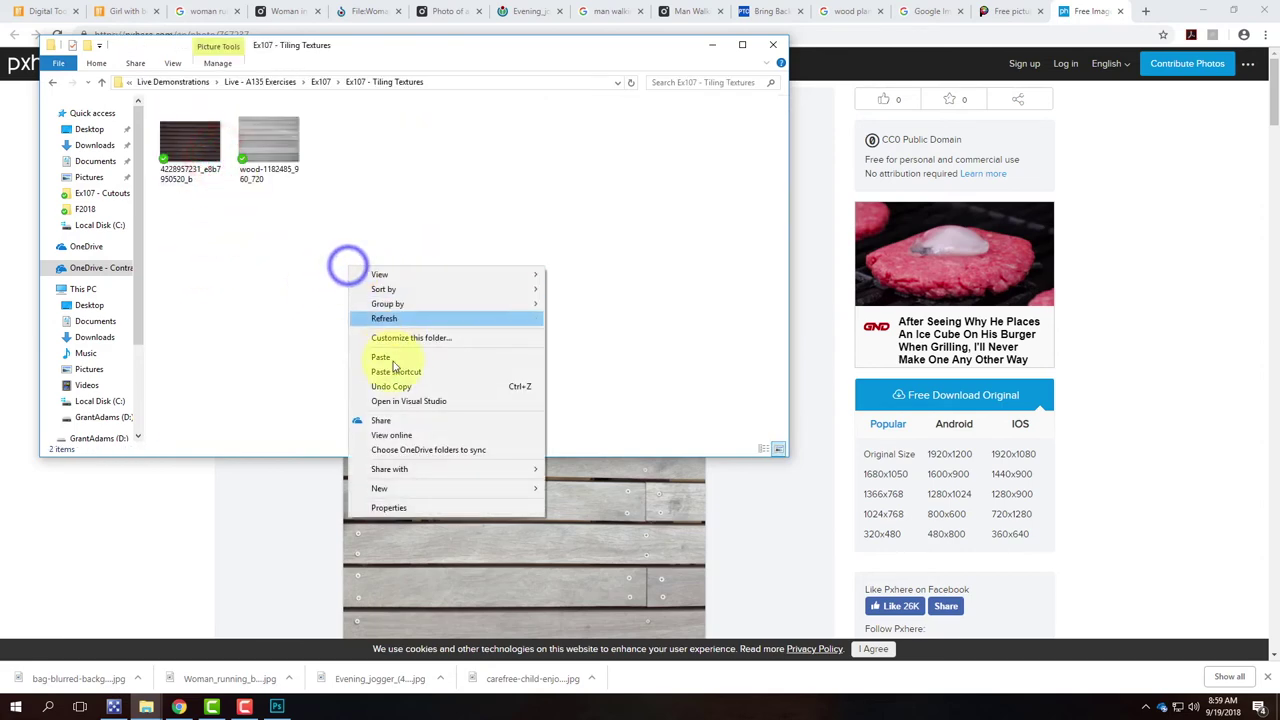
pyautogui.click(403, 362)
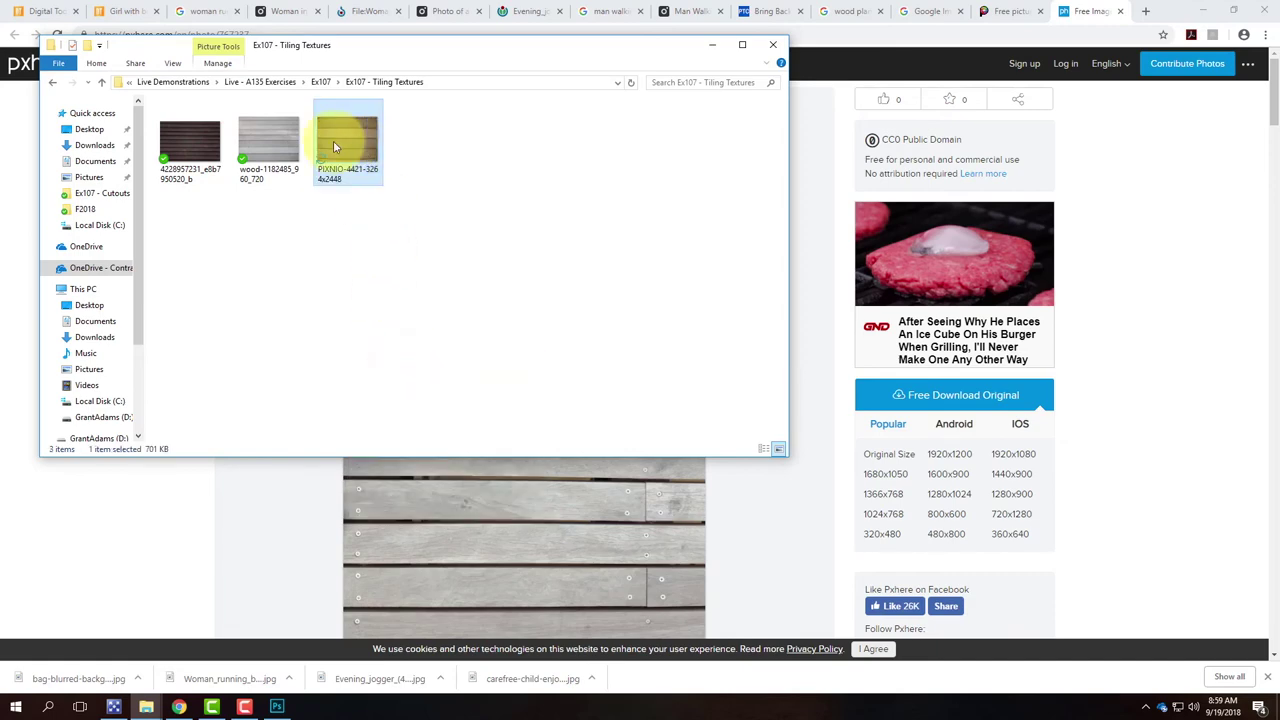
pyautogui.rightClick(354, 142)
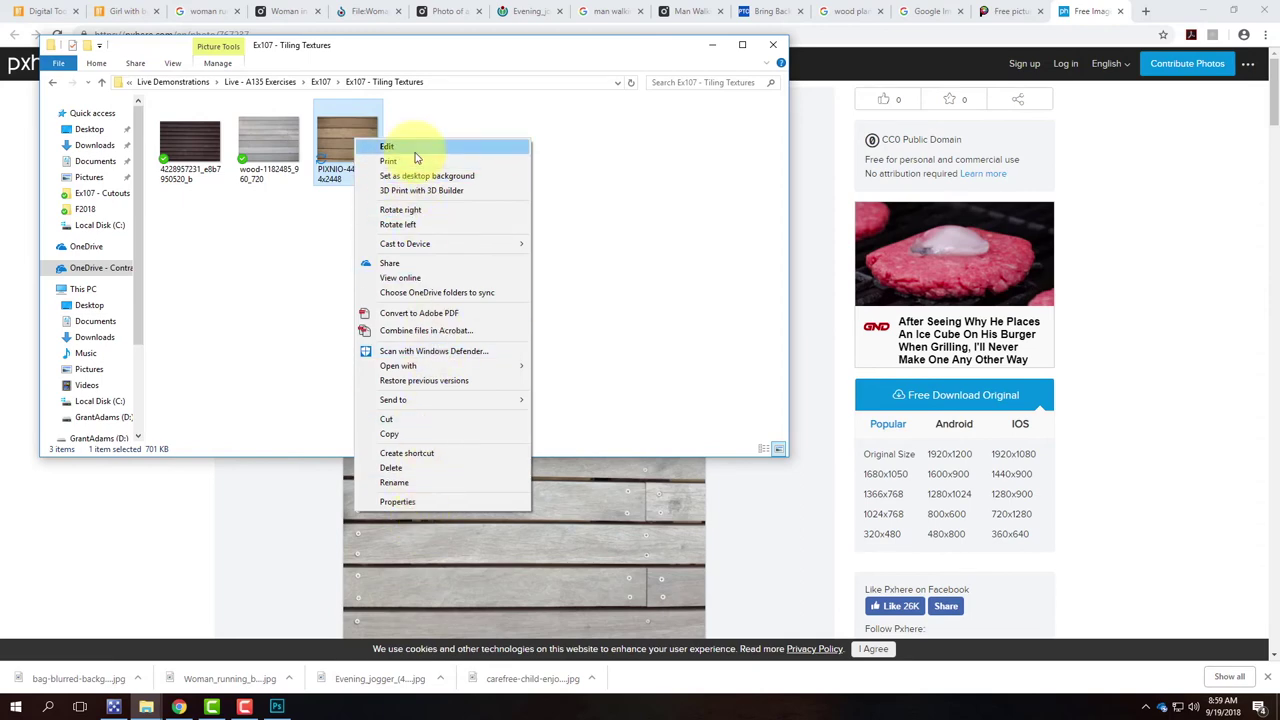
pyautogui.click(309, 254)
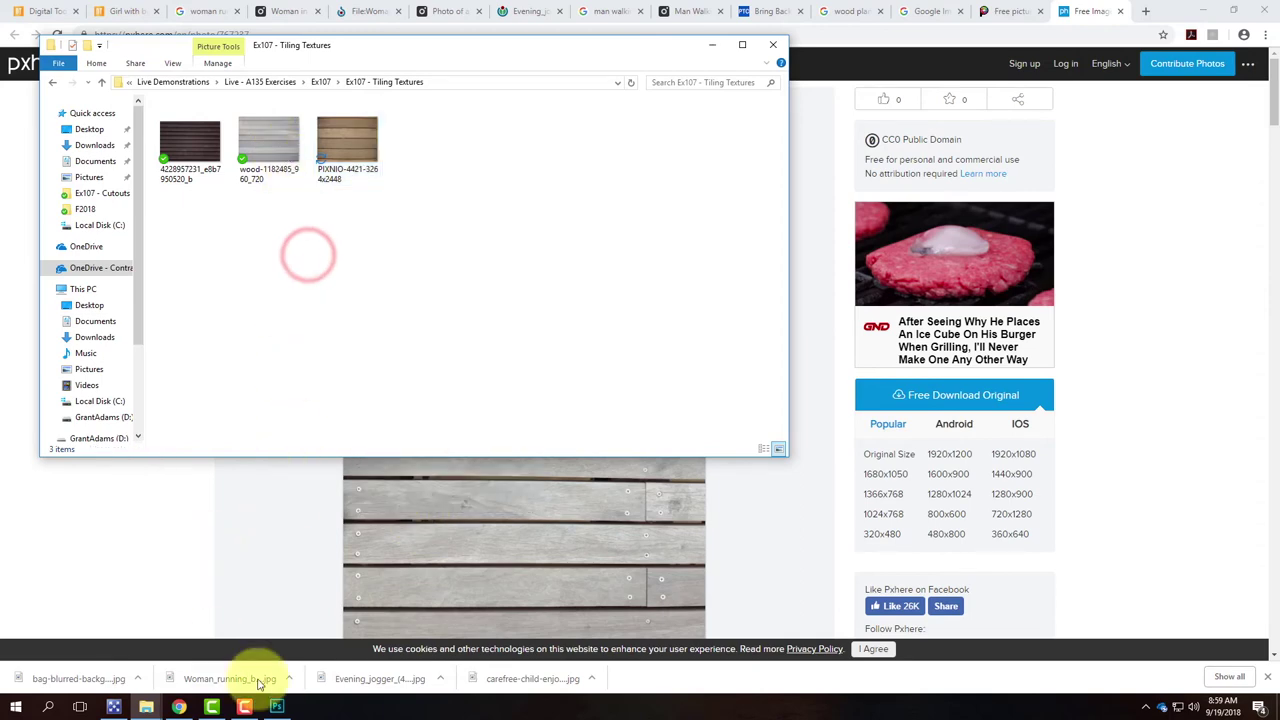
pyautogui.click(278, 707)
pyautogui.click(36, 8)
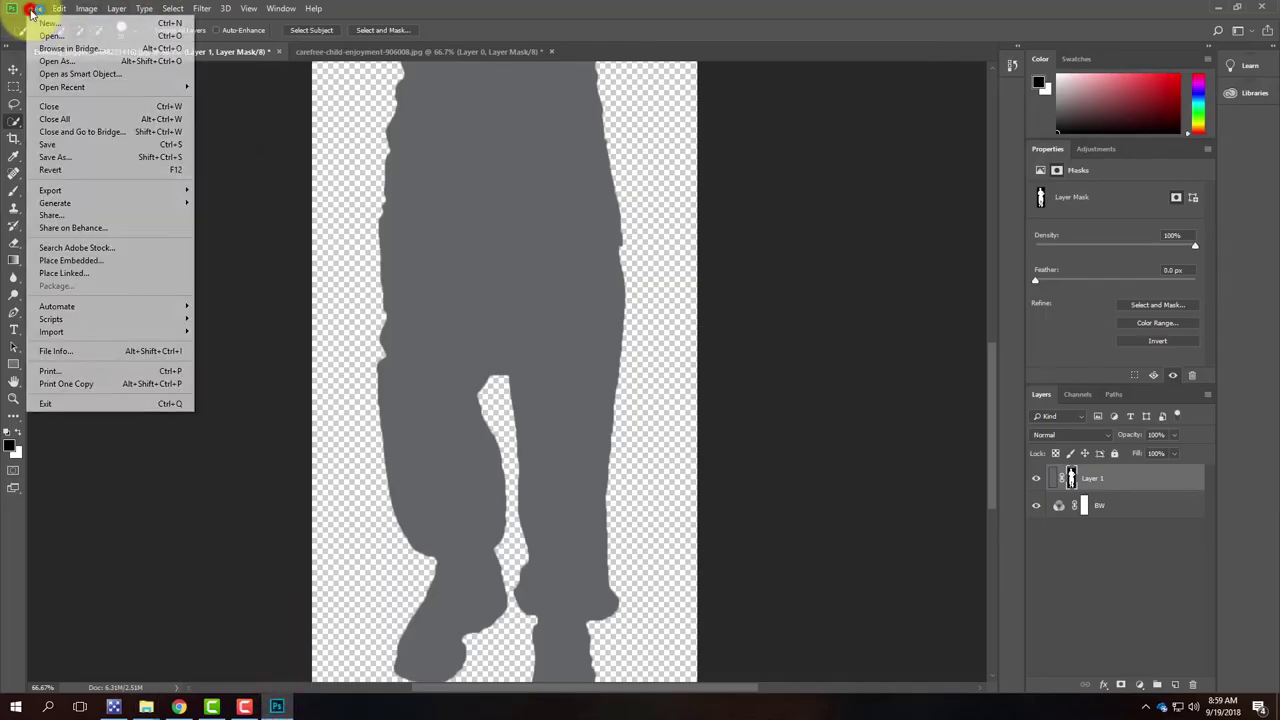
# Open PIXNIO-4421-3264x2448 from Ex107 - Tiling Textures as a new Photoshop document
pyautogui.click(55, 37)
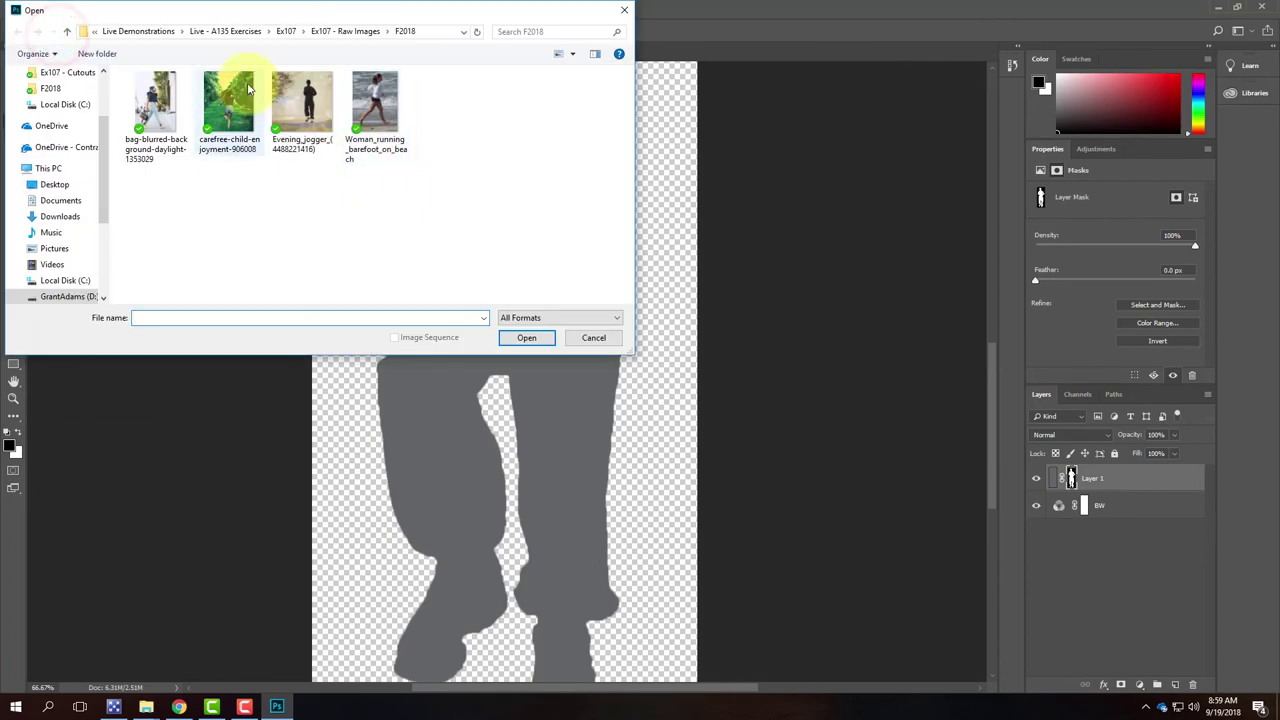
pyautogui.click(287, 33)
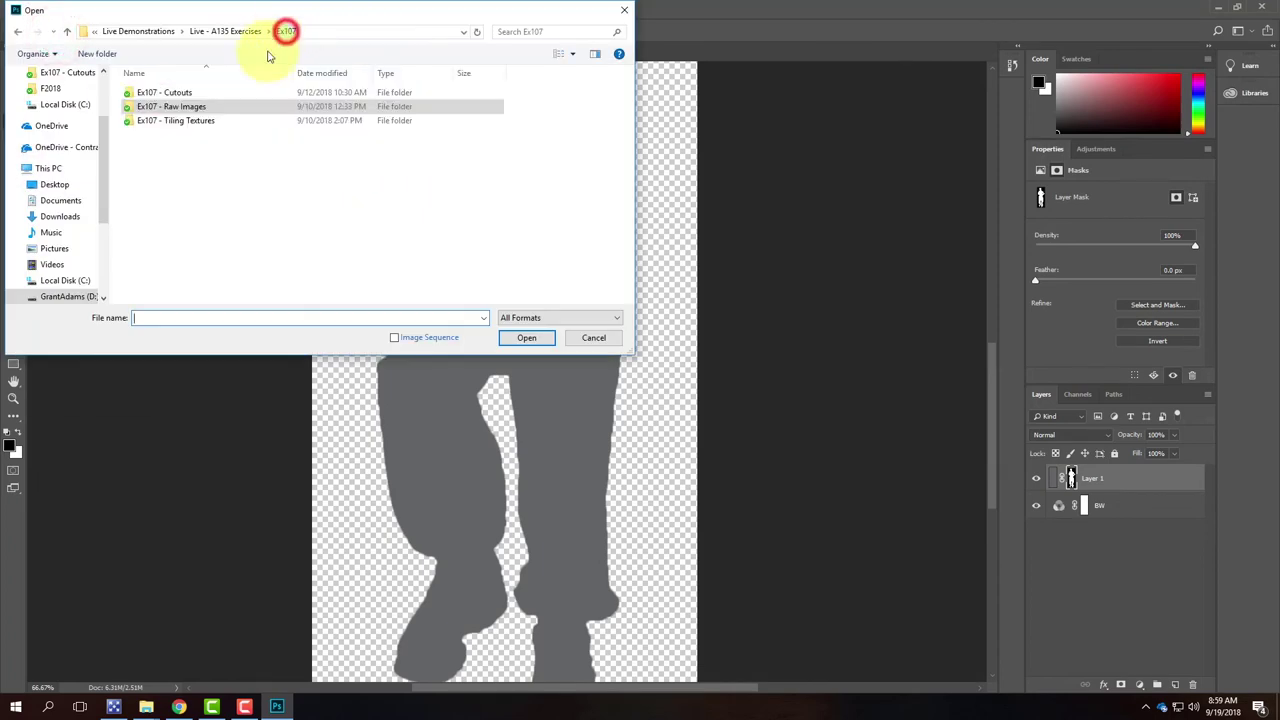
pyautogui.doubleClick(188, 125)
pyautogui.click(229, 93)
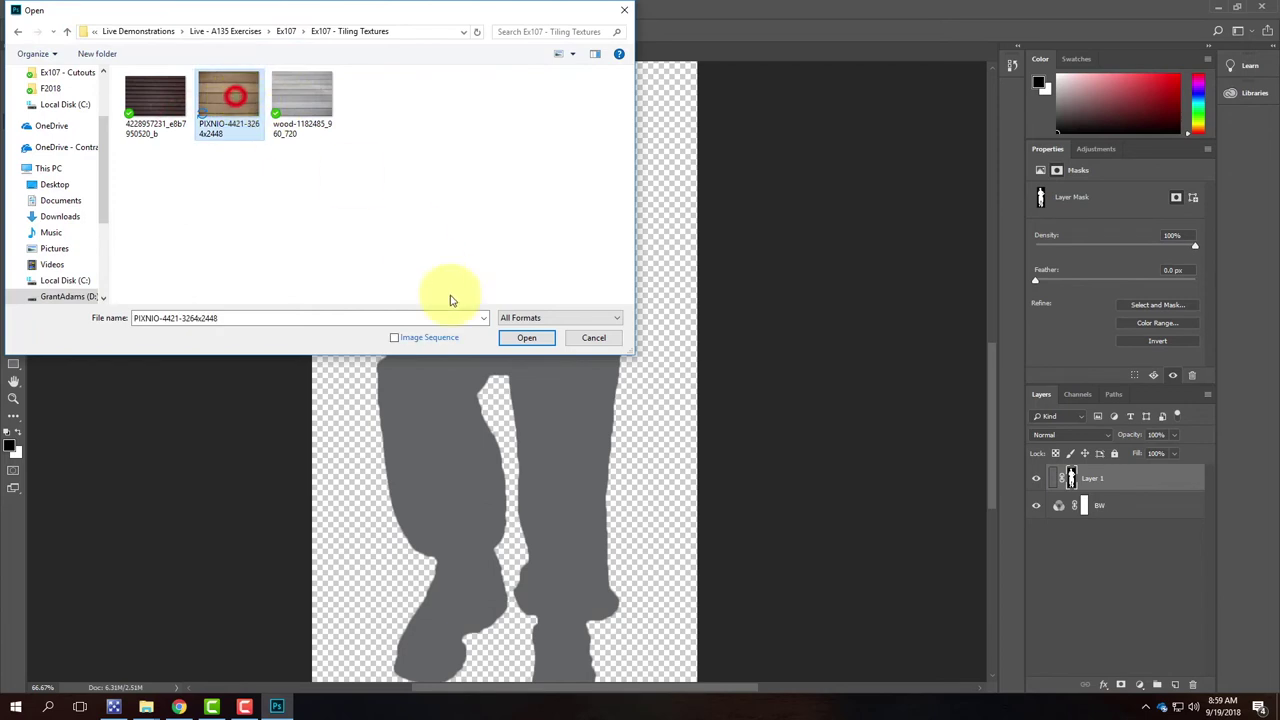
pyautogui.click(527, 338)
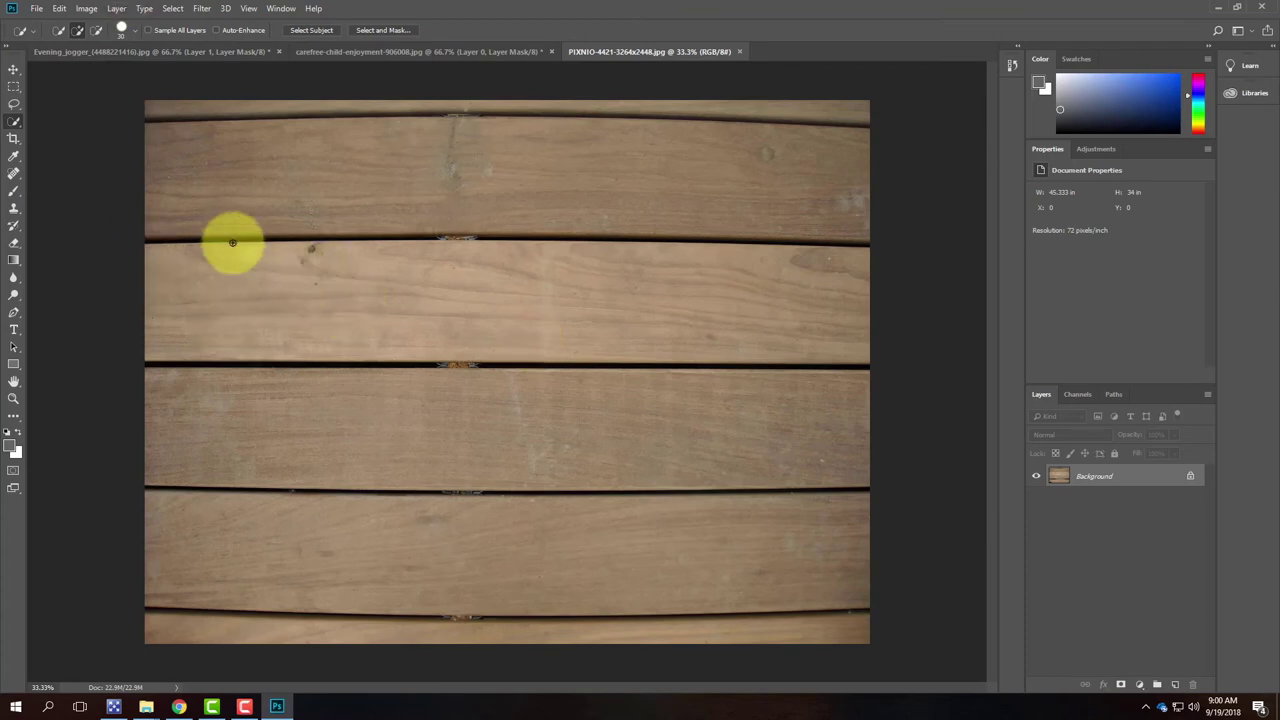
pyautogui.click(88, 8)
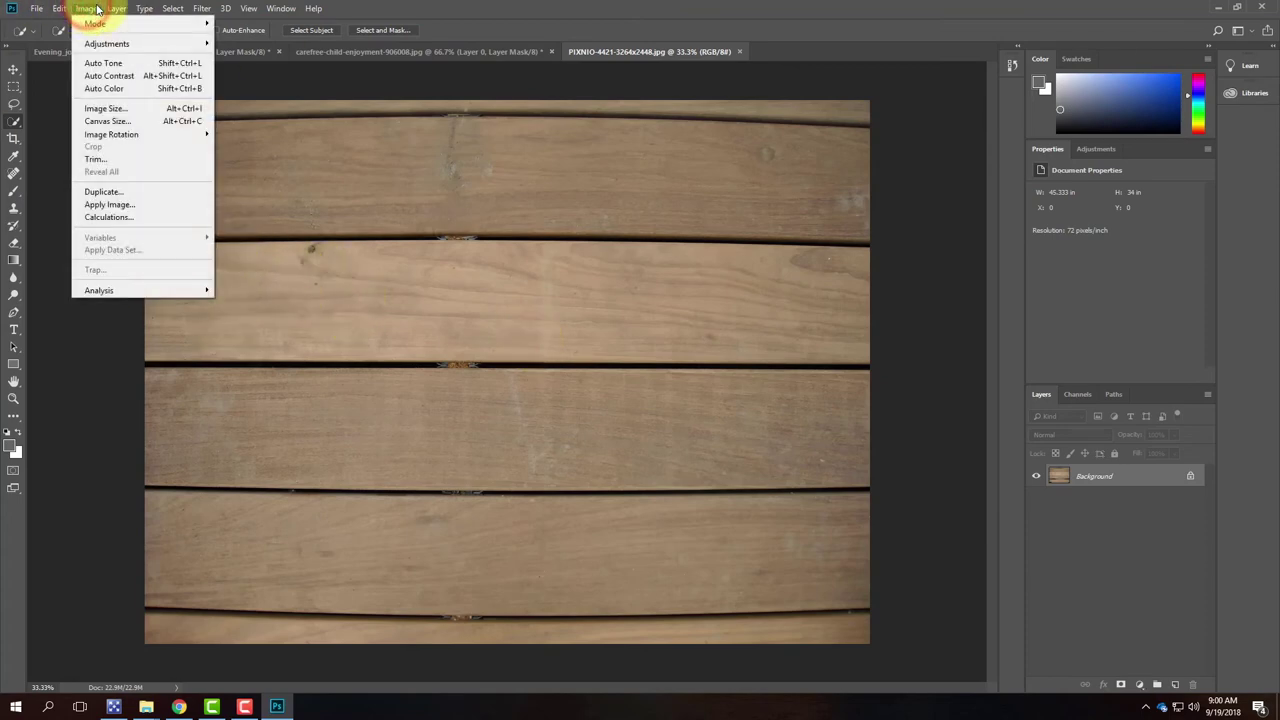
pyautogui.click(97, 9)
pyautogui.click(113, 8)
# Enlarge the canvas to 100 × 100 inches and zoom out to see it
pyautogui.moveTo(87, 8)
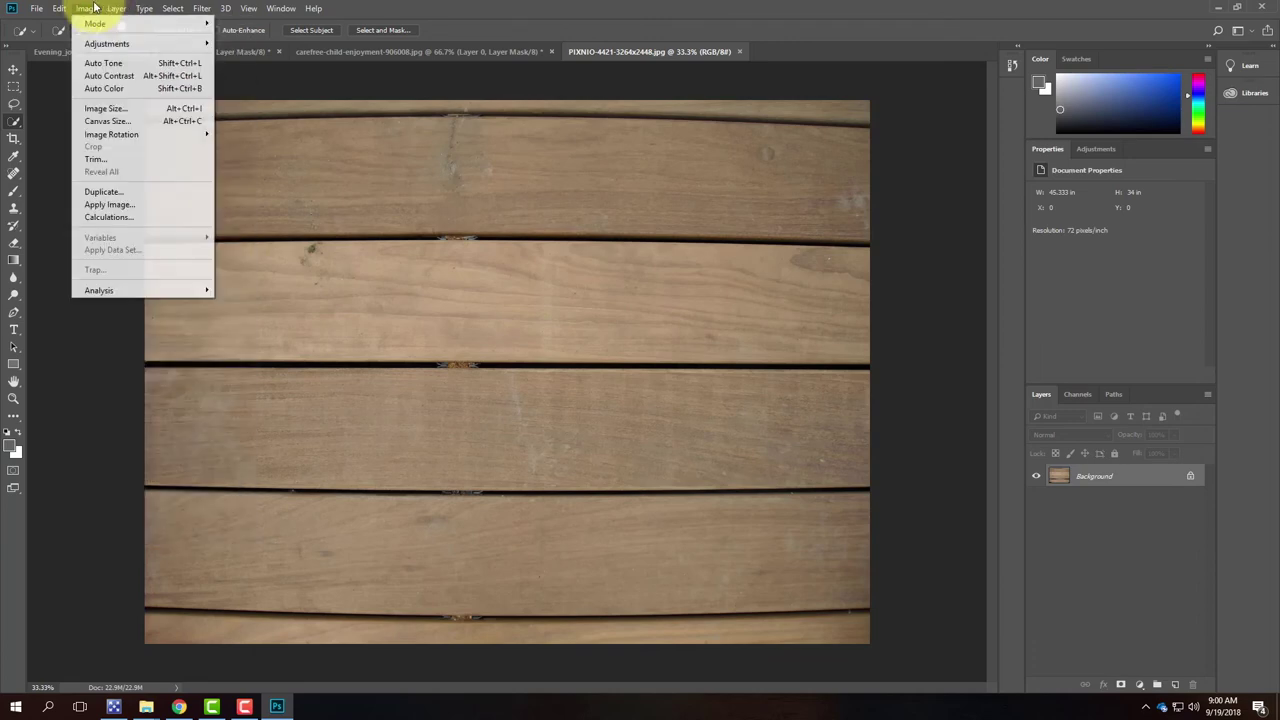
pyautogui.click(108, 121)
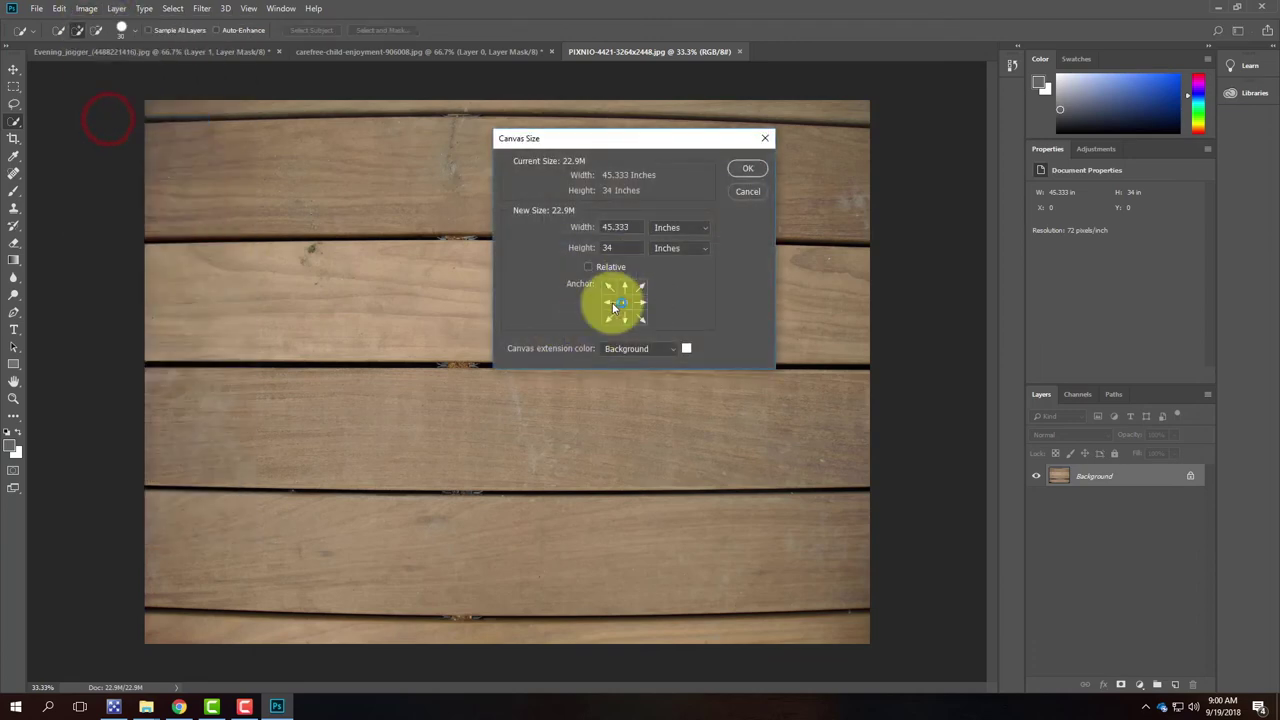
pyautogui.doubleClick(632, 228)
pyautogui.write('100')
pyautogui.press('Tab')
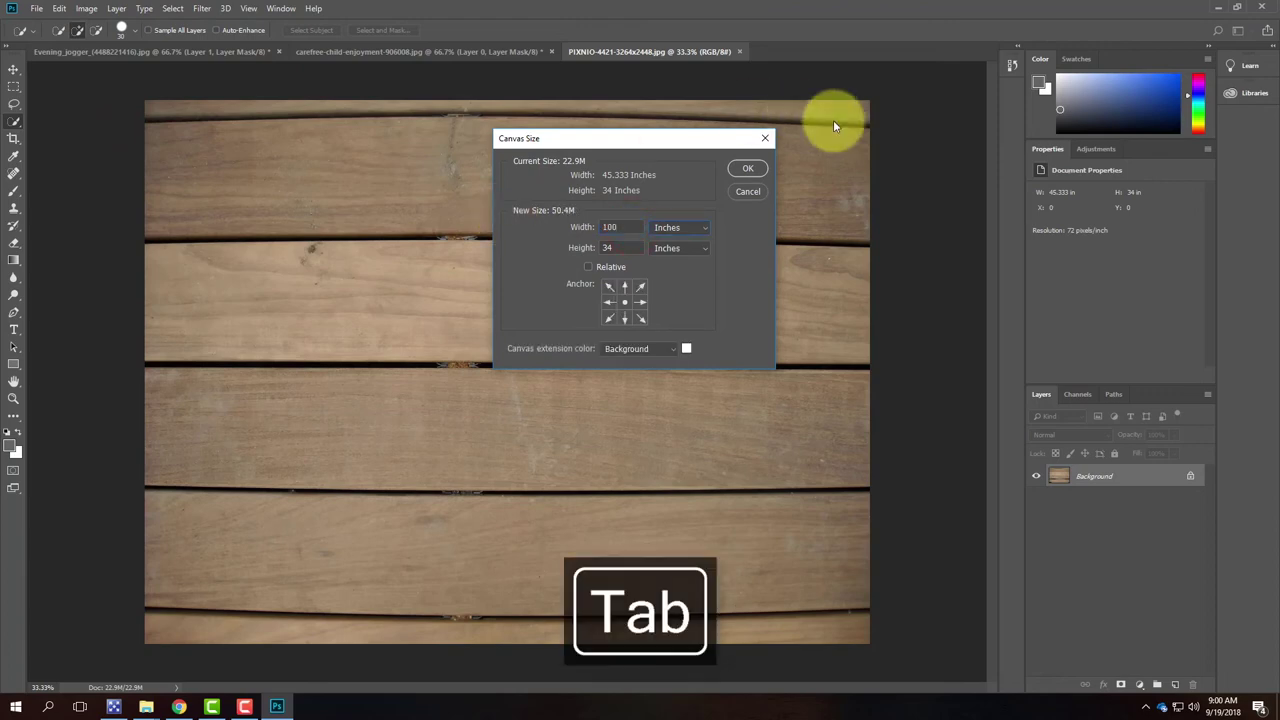
pyautogui.doubleClick(626, 249)
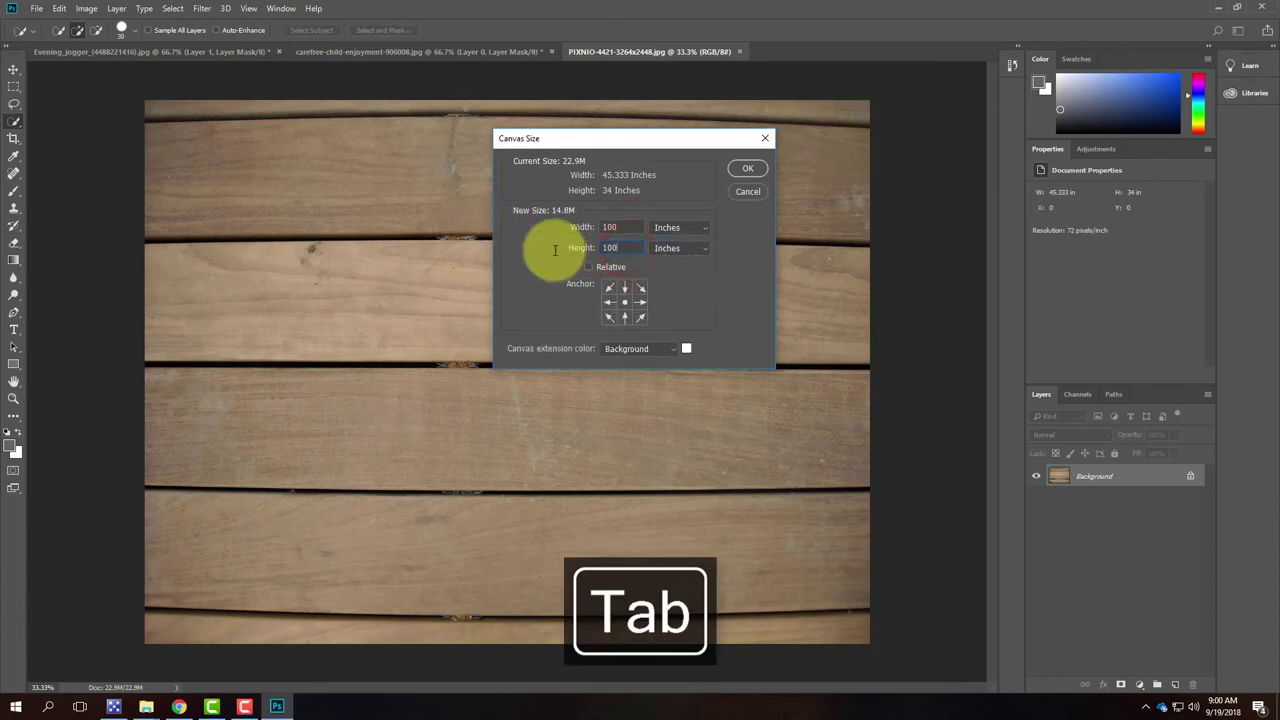
pyautogui.press('Tab')
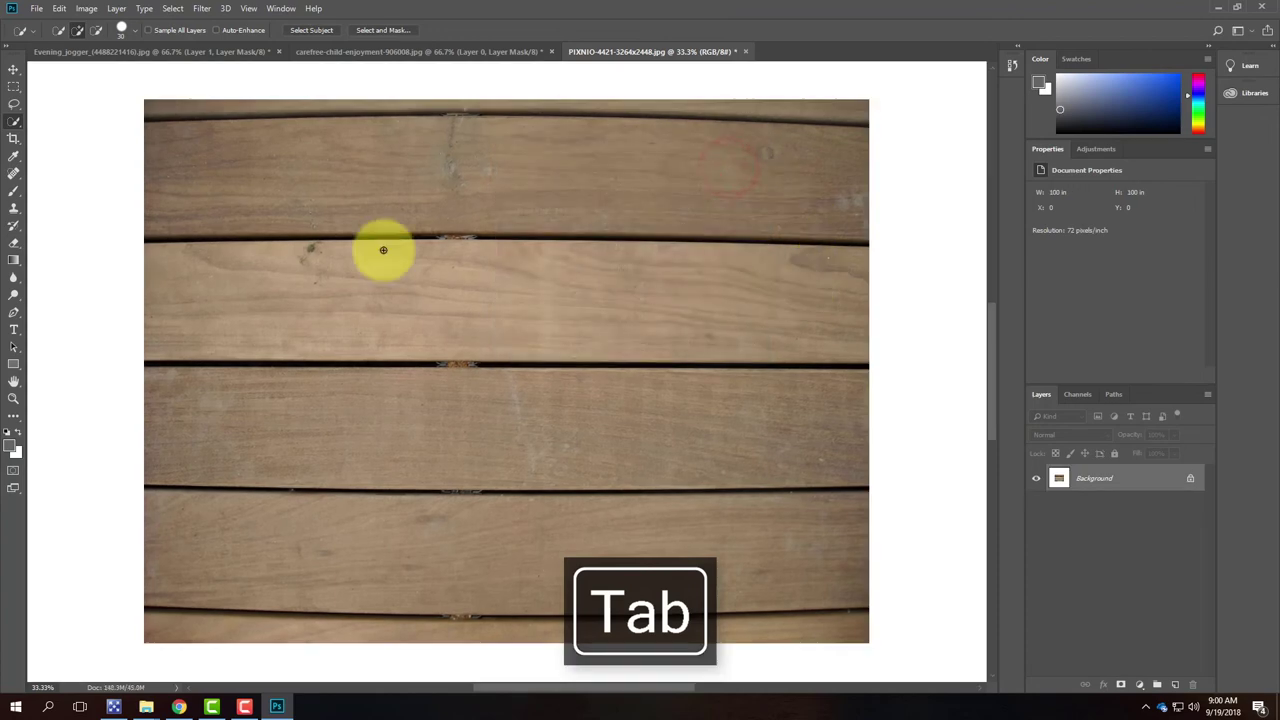
pyautogui.hotkey('ctrl', '-')
pyautogui.hotkey('ctrl', '-')
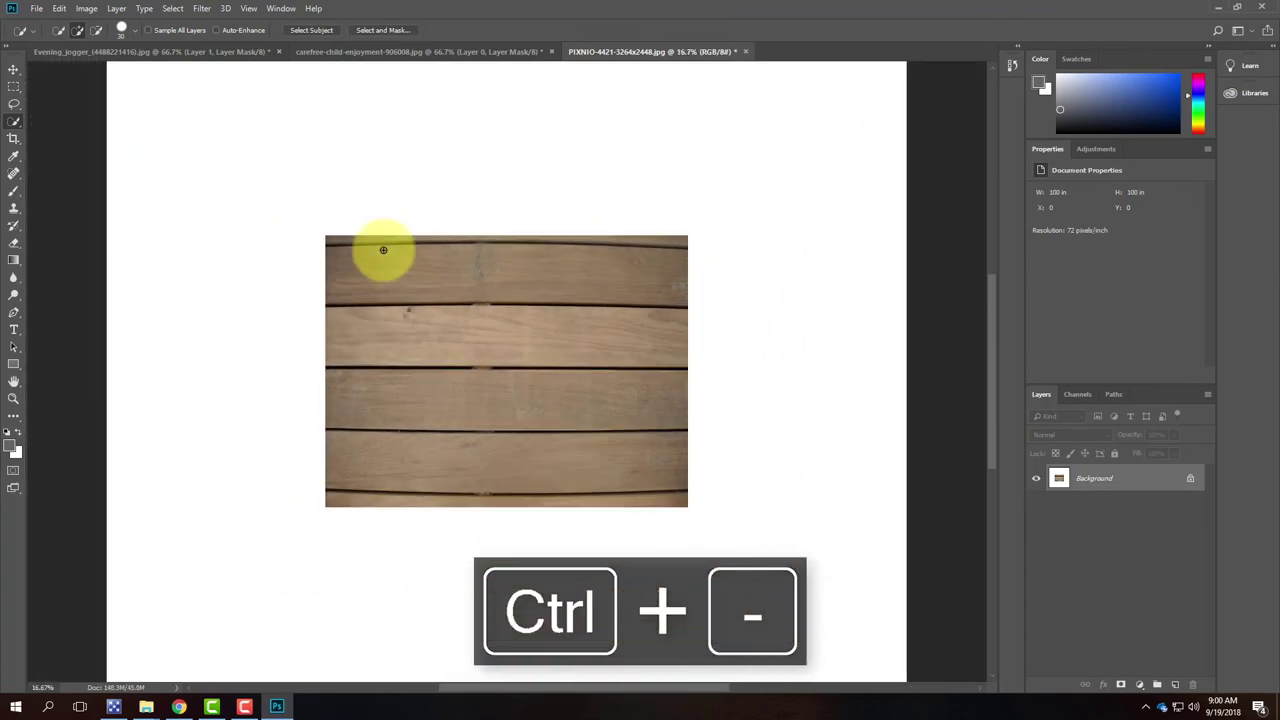
# Undo the canvas enlargement and convert the Background into Layer 0
pyautogui.click(13, 88)
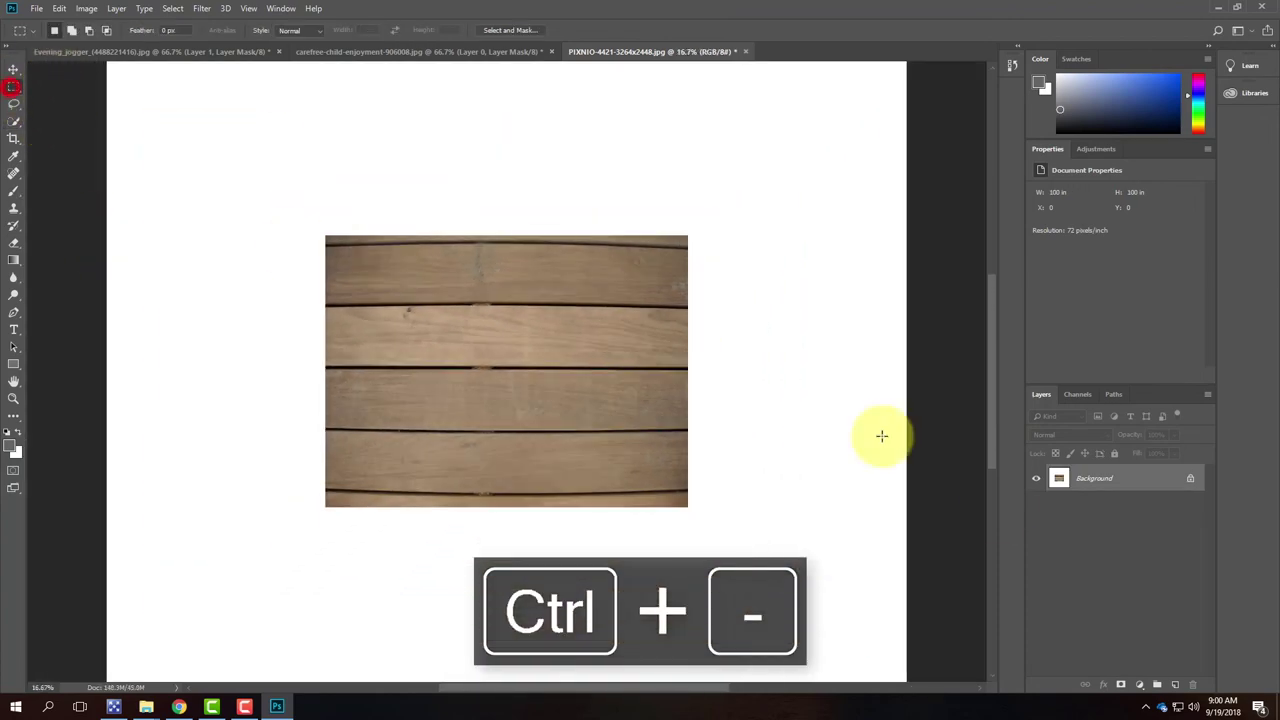
pyautogui.rightClick(1137, 485)
pyautogui.click(1190, 496)
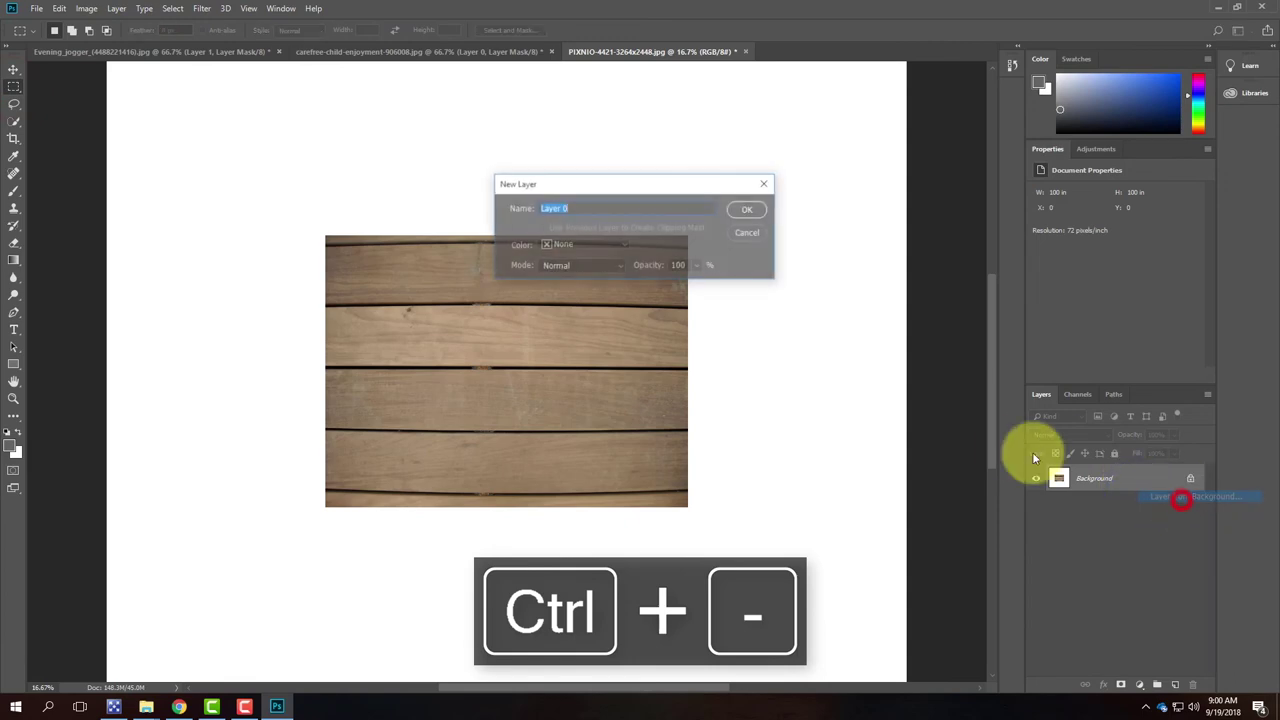
pyautogui.click(748, 233)
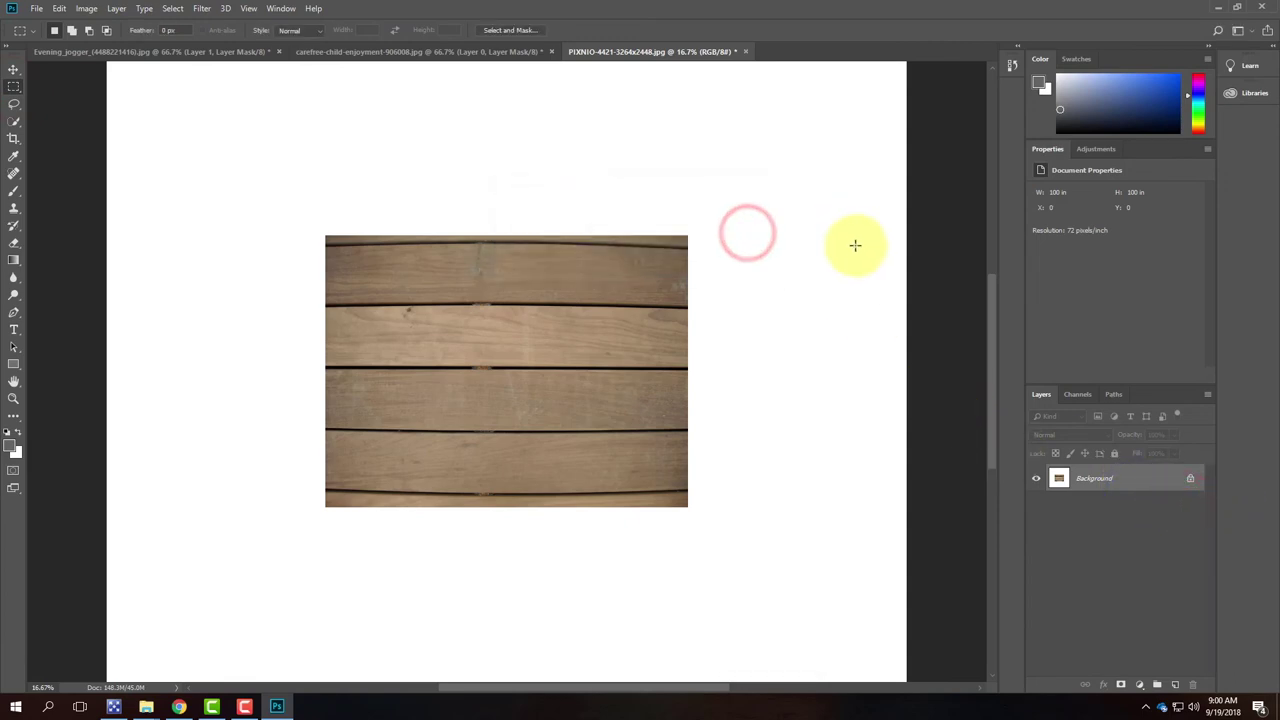
pyautogui.hotkey('ctrl', 'z')
pyautogui.rightClick(1104, 476)
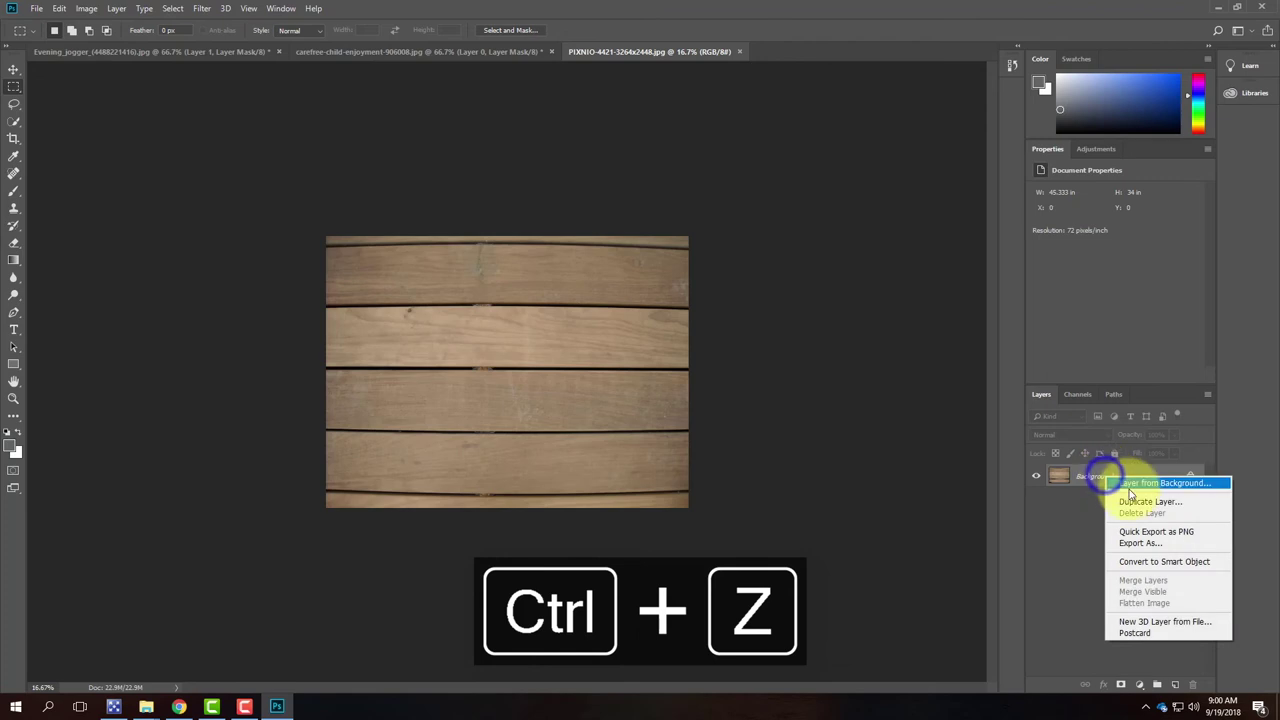
pyautogui.click(1133, 485)
pyautogui.click(749, 208)
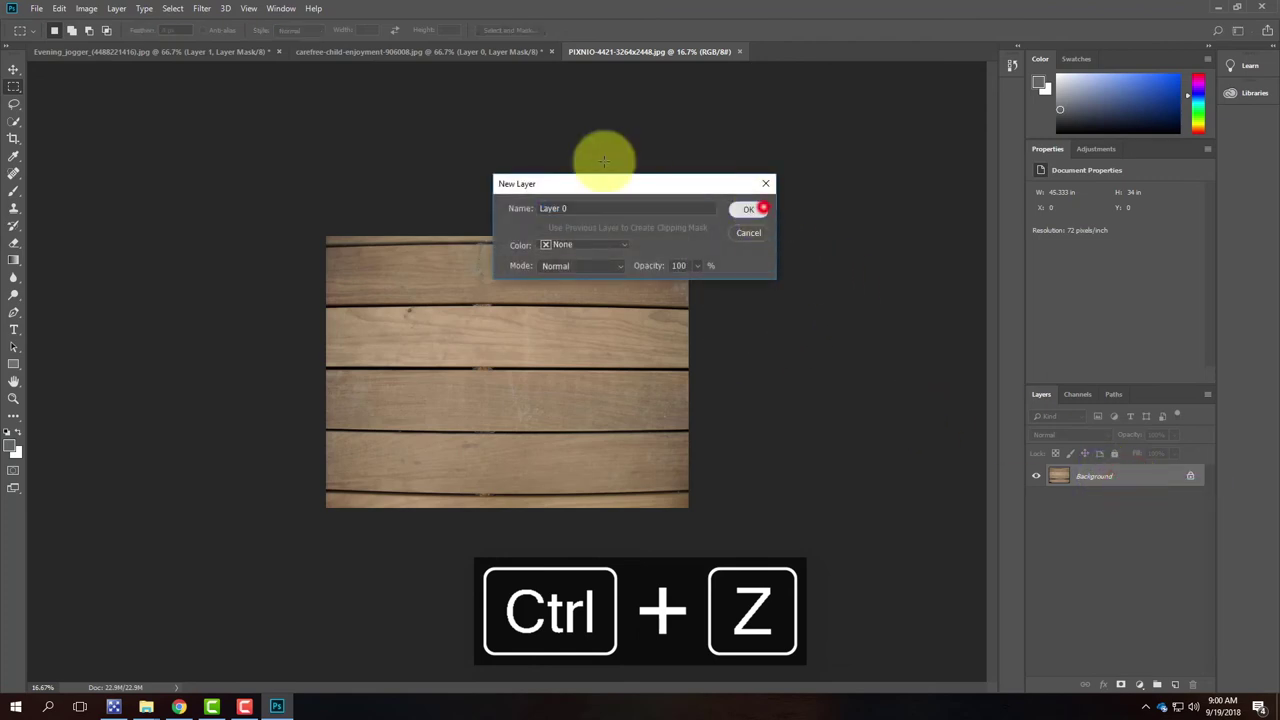
# Resize the canvas to 100 × 100 inches around Layer 0
pyautogui.click(86, 8)
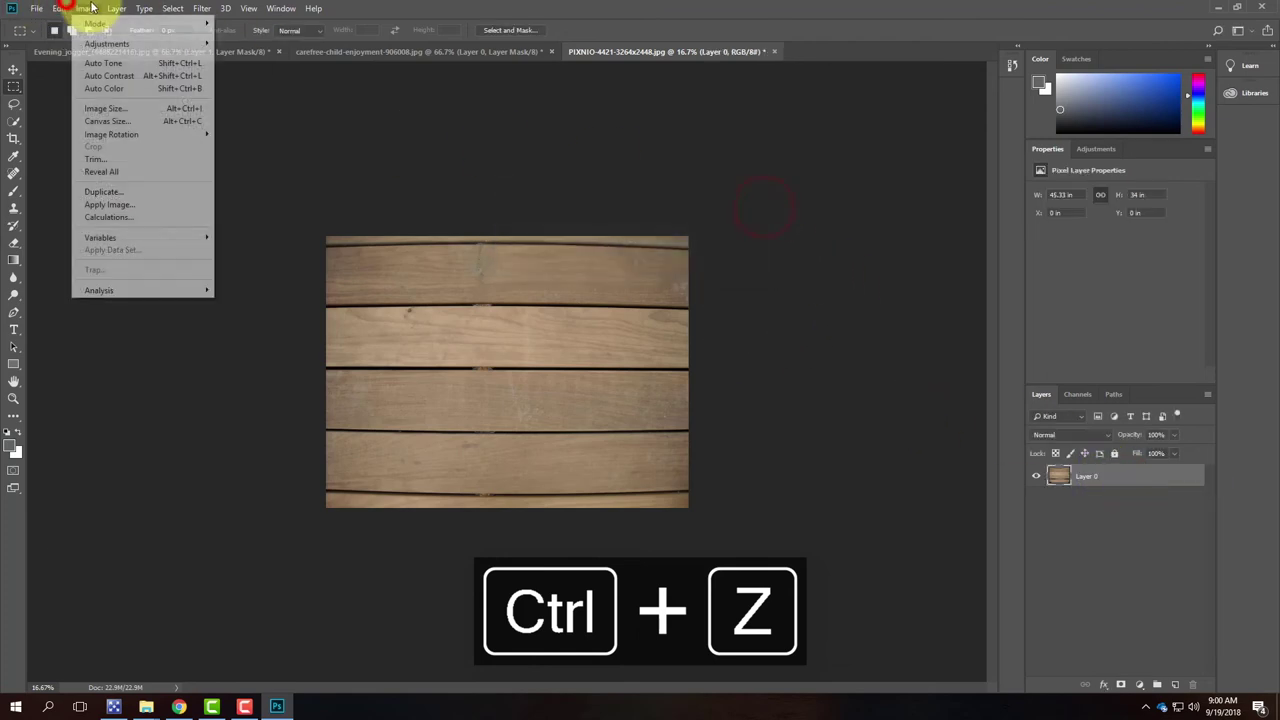
pyautogui.click(112, 124)
pyautogui.click(633, 228)
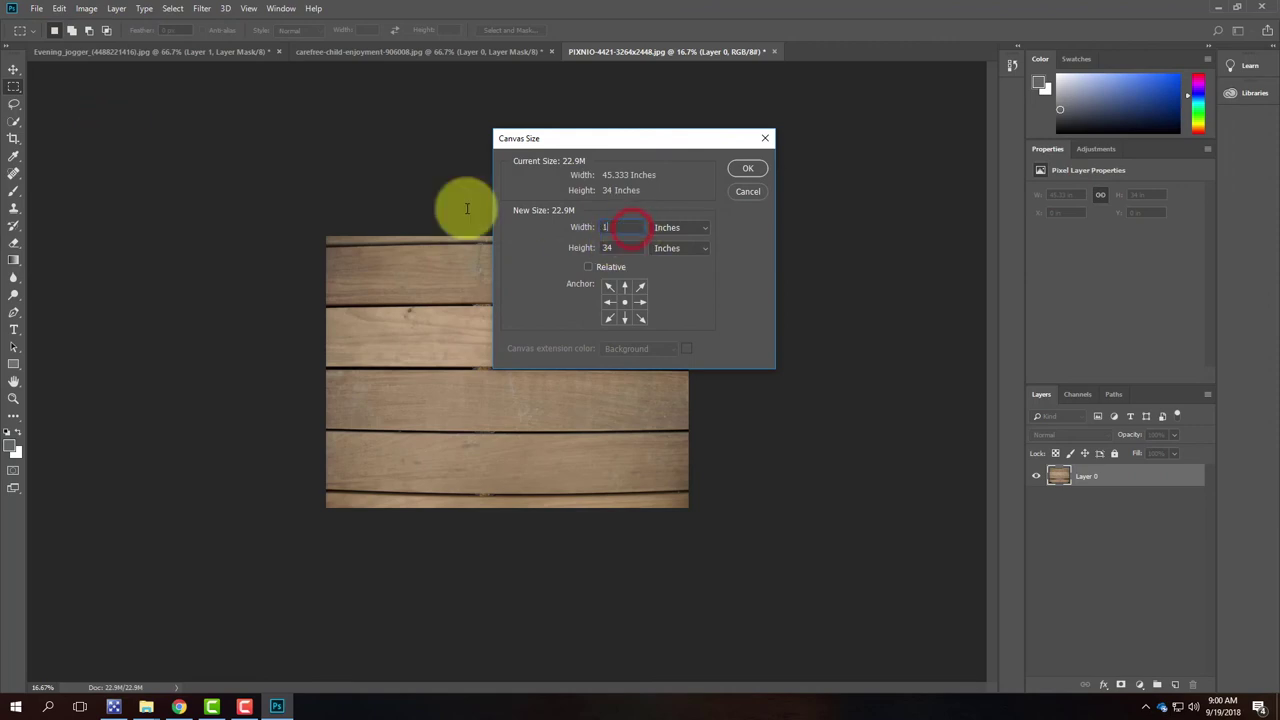
pyautogui.write('100')
pyautogui.press('Tab')
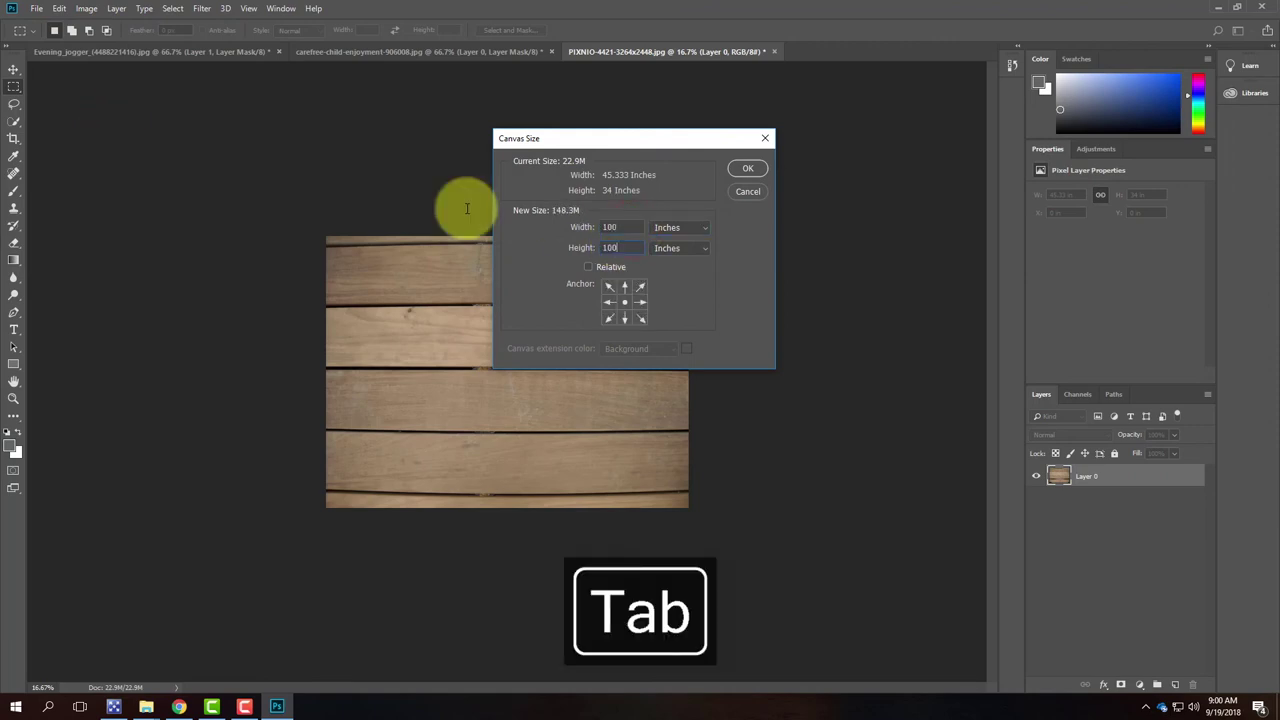
pyautogui.click(749, 172)
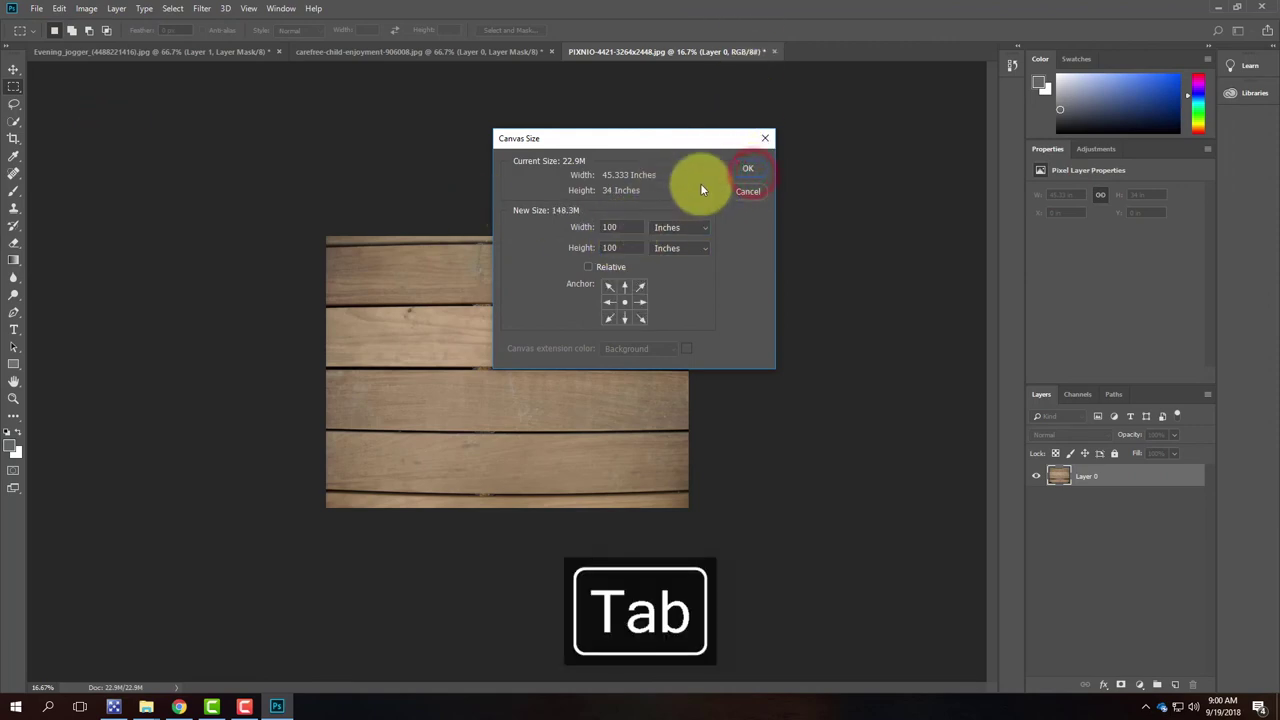
pyautogui.click(762, 165)
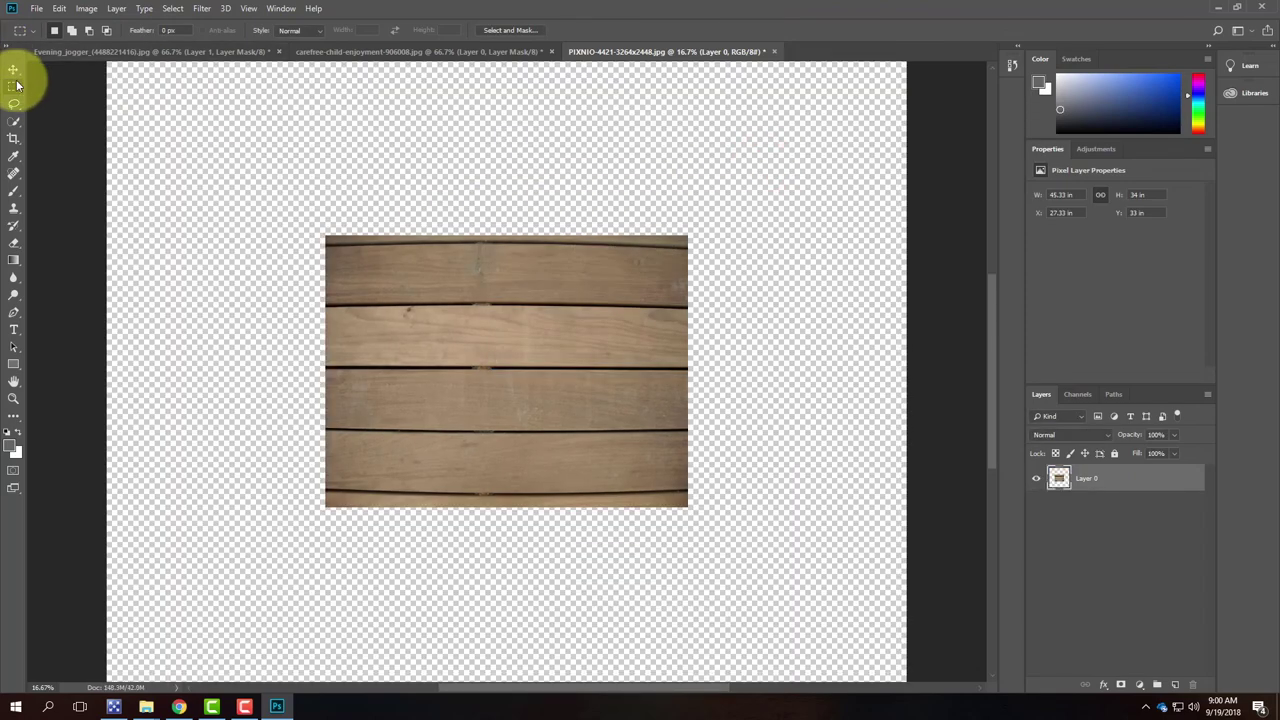
# Copy the wood area merged, paste it as a new layer and place it above the original
pyautogui.moveTo(287, 205); pyautogui.dragTo(789, 584)
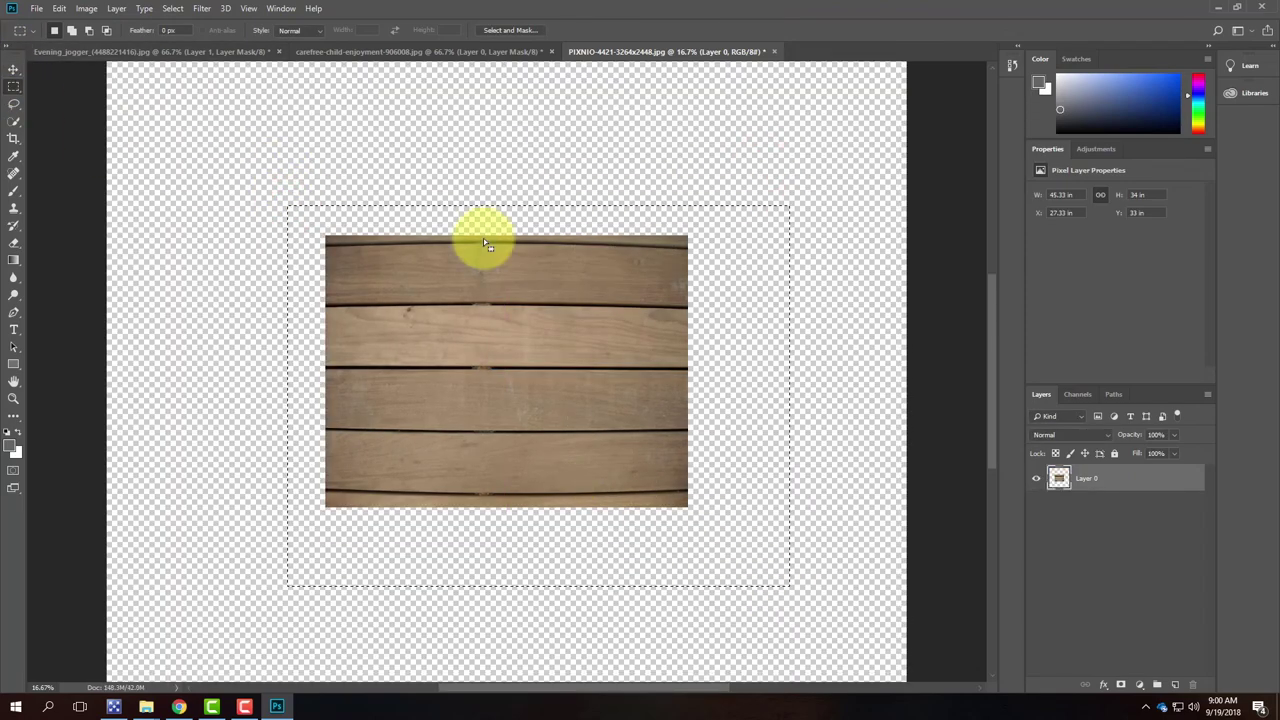
pyautogui.click(86, 8)
pyautogui.moveTo(58, 8)
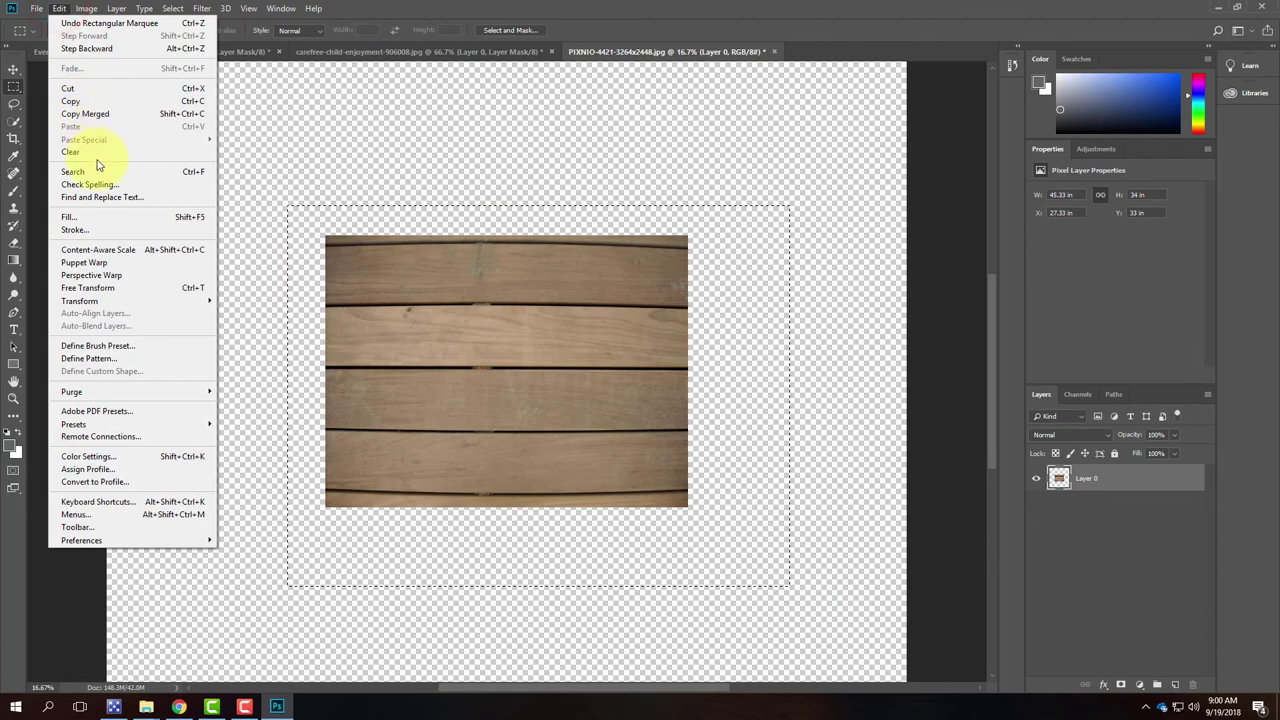
pyautogui.click(88, 113)
pyautogui.click(59, 8)
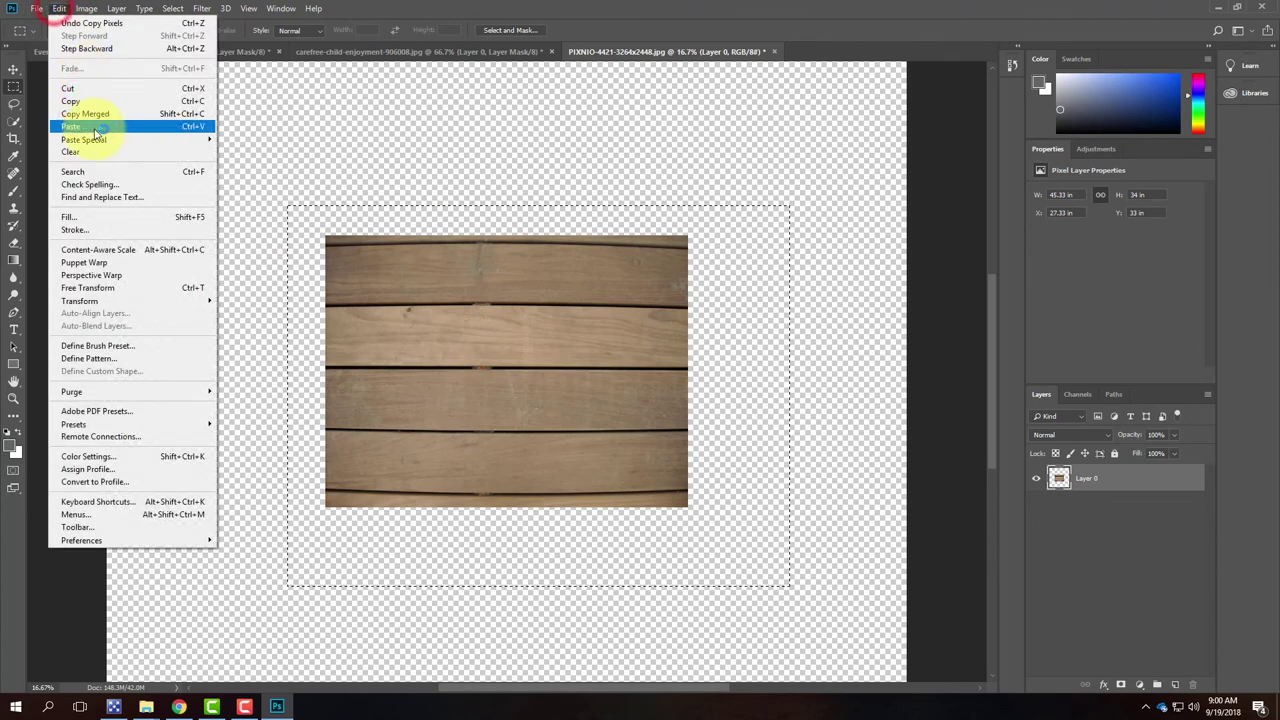
pyautogui.click(93, 127)
pyautogui.click(14, 68)
pyautogui.moveTo(477, 357); pyautogui.dragTo(502, 166)
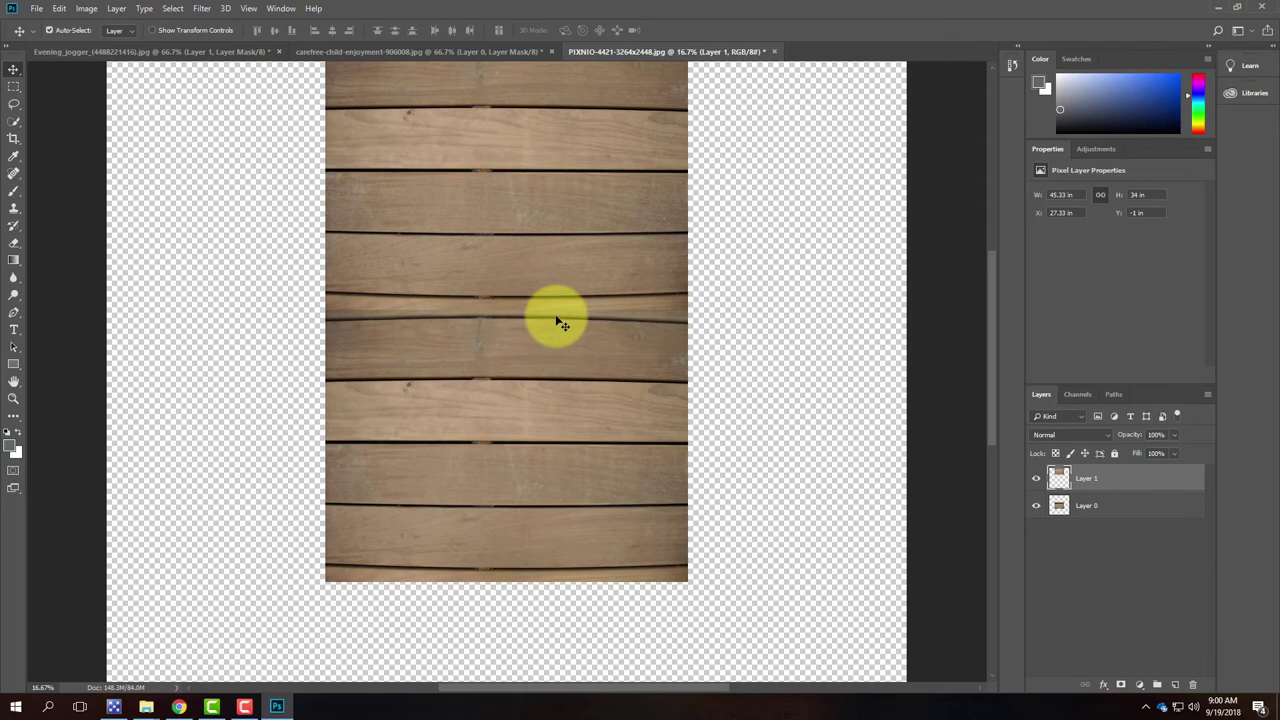
# Paste two more wood copies, positioning them to the right and upper right
pyautogui.hotkey('ctrl', 'v')
pyautogui.moveTo(451, 381); pyautogui.dragTo(812, 455)
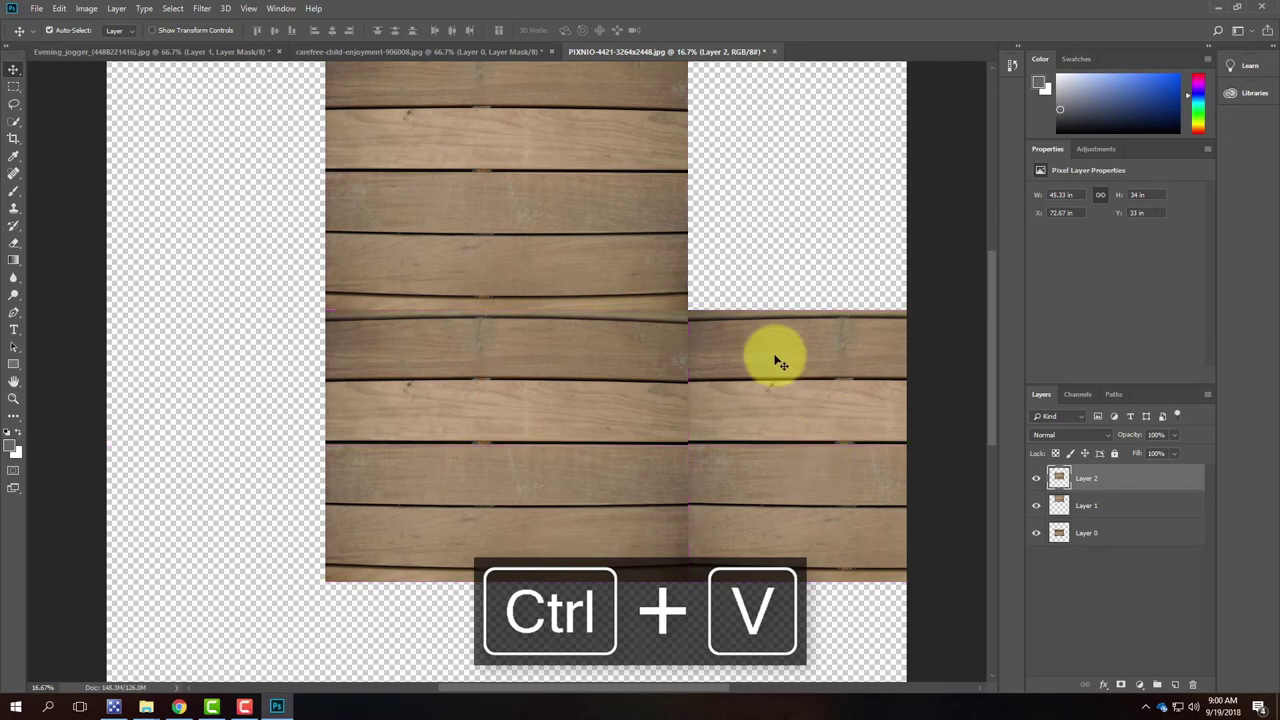
pyautogui.hotkey('ctrl', 'v')
pyautogui.moveTo(560, 440); pyautogui.dragTo(917, 240)
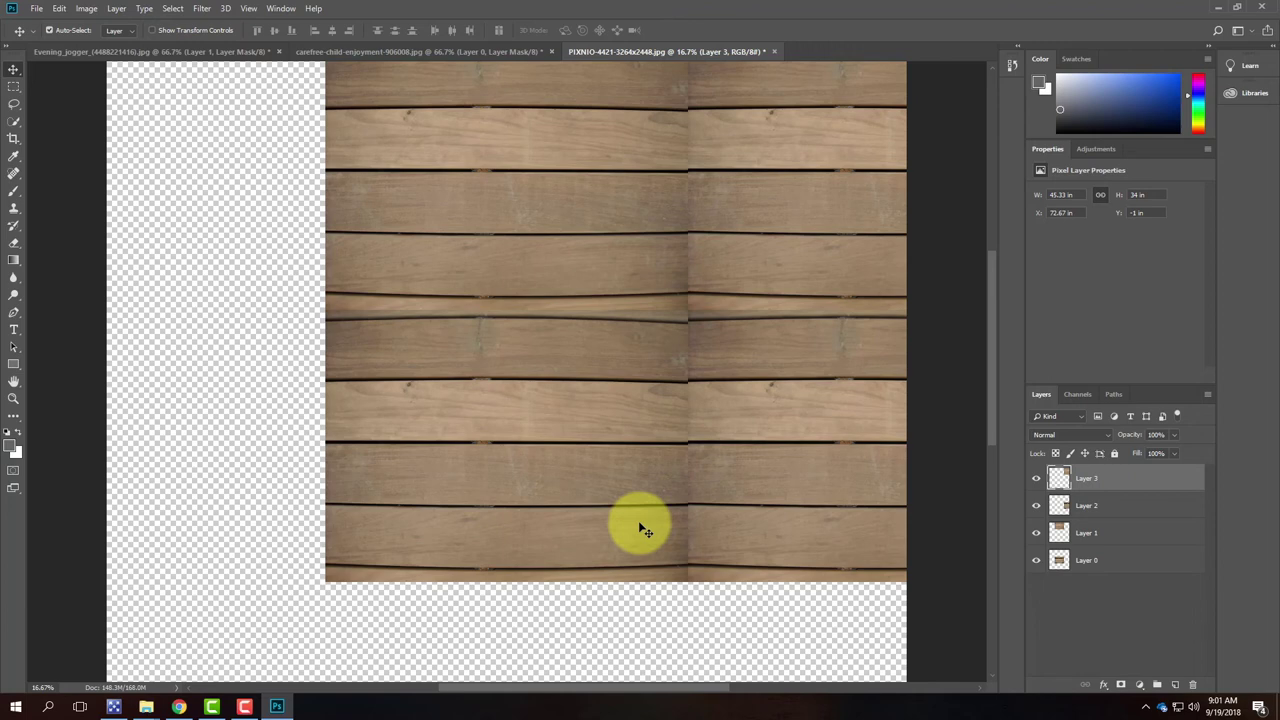
# Undo back to the single wood layer on the original canvas size
pyautogui.hotkey('ctrl', 'z')
pyautogui.hotkey('ctrl', 'z')
pyautogui.hotkey('ctrl', 'z')
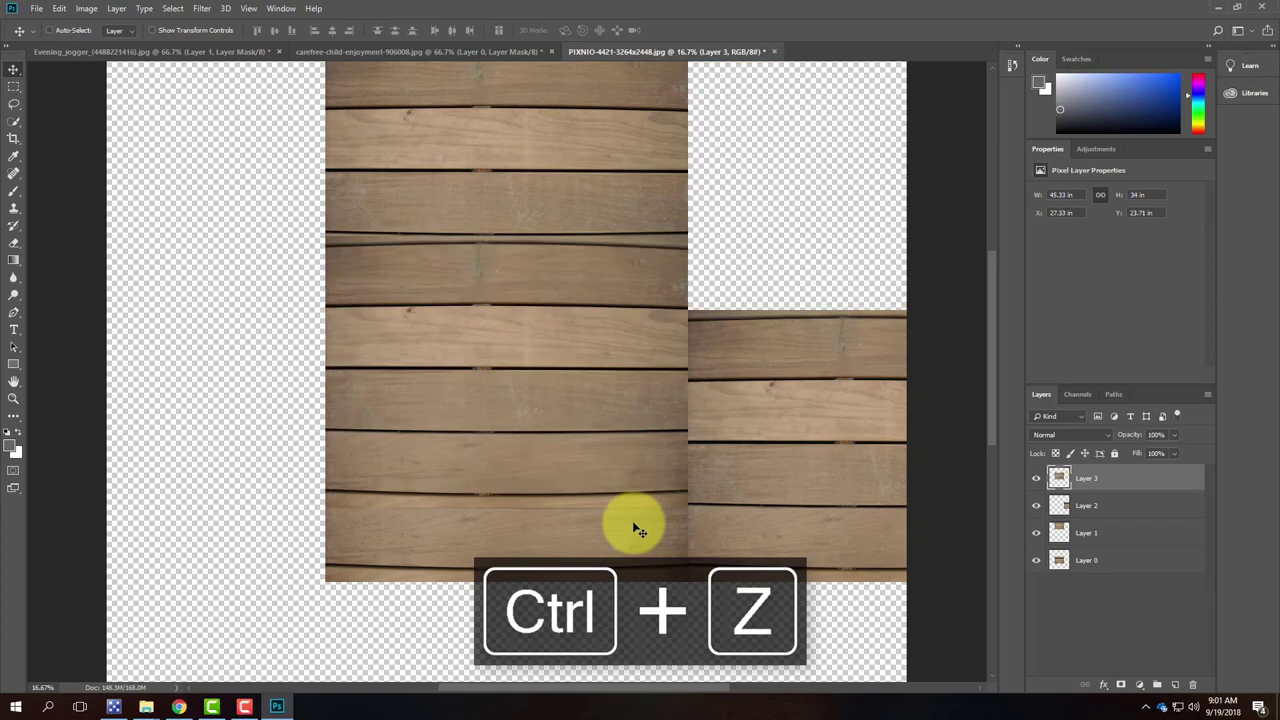
pyautogui.hotkey('ctrl', 'alt', 'z')
pyautogui.hotkey('ctrl', 'alt', 'z')
pyautogui.hotkey('ctrl', 'alt', 'z')
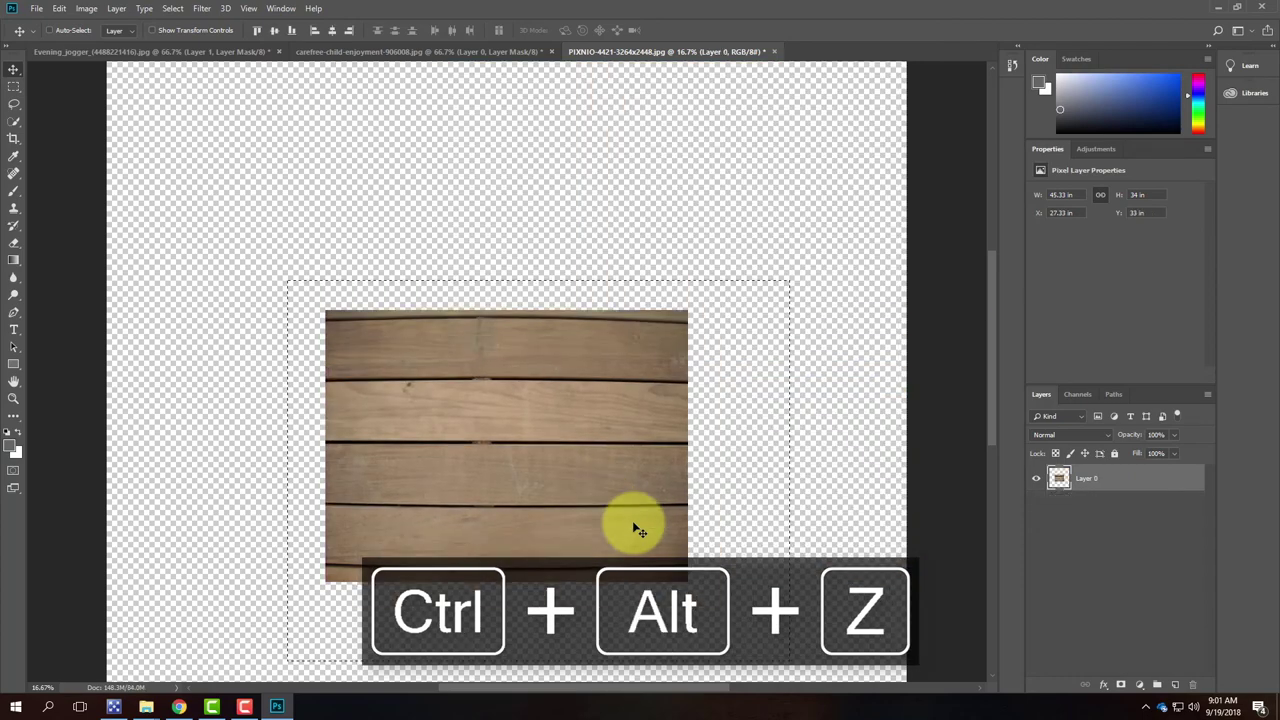
pyautogui.hotkey('ctrl', 'alt', 'z')
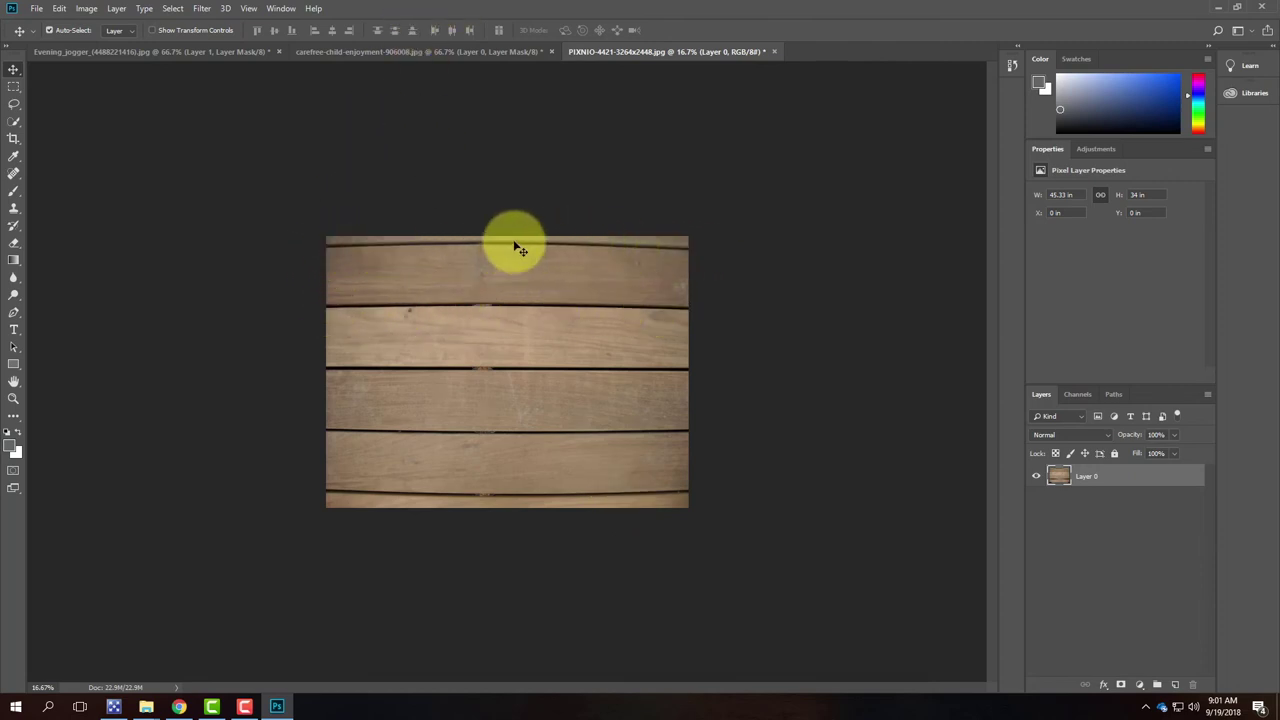
pyautogui.click(57, 9)
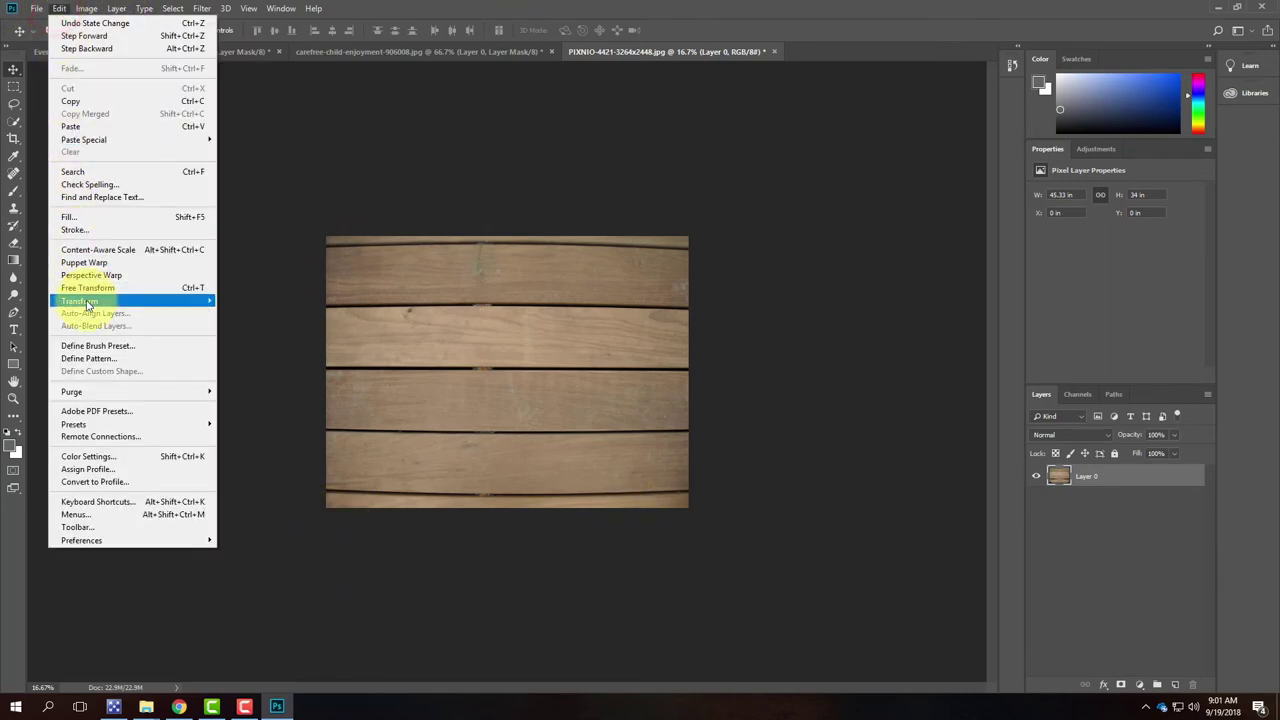
pyautogui.moveTo(120, 300)
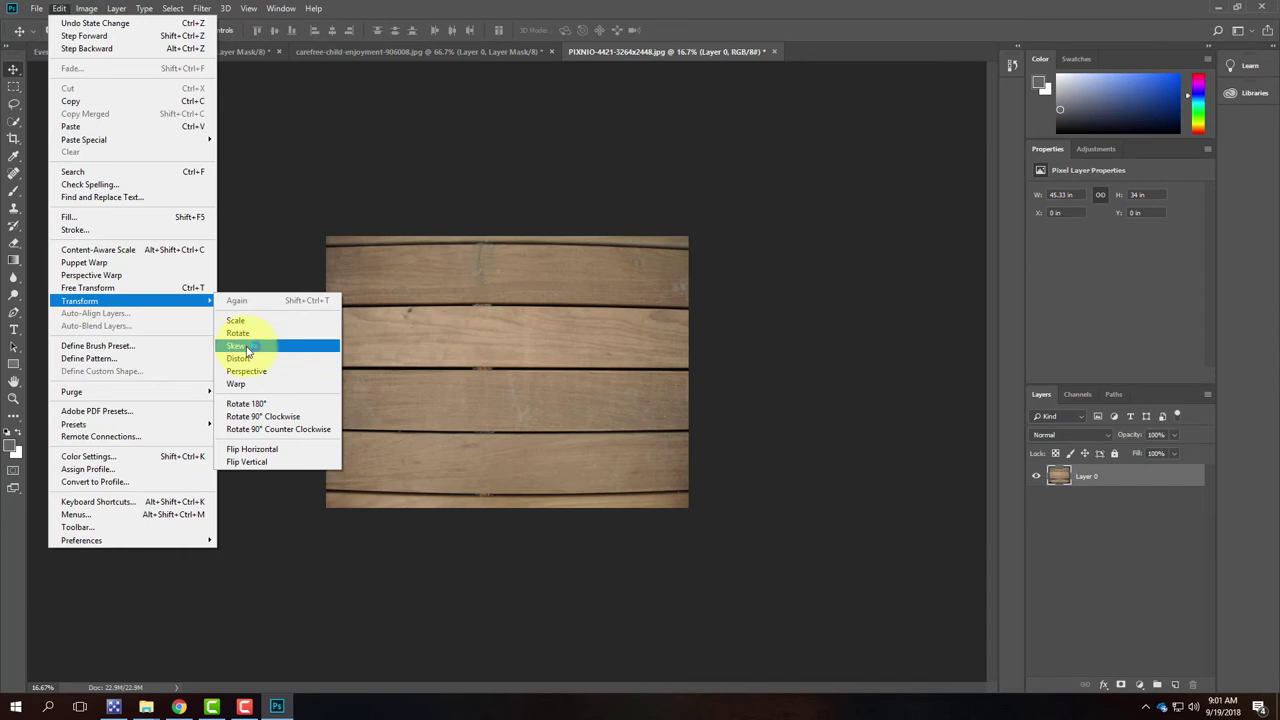
pyautogui.click(242, 346)
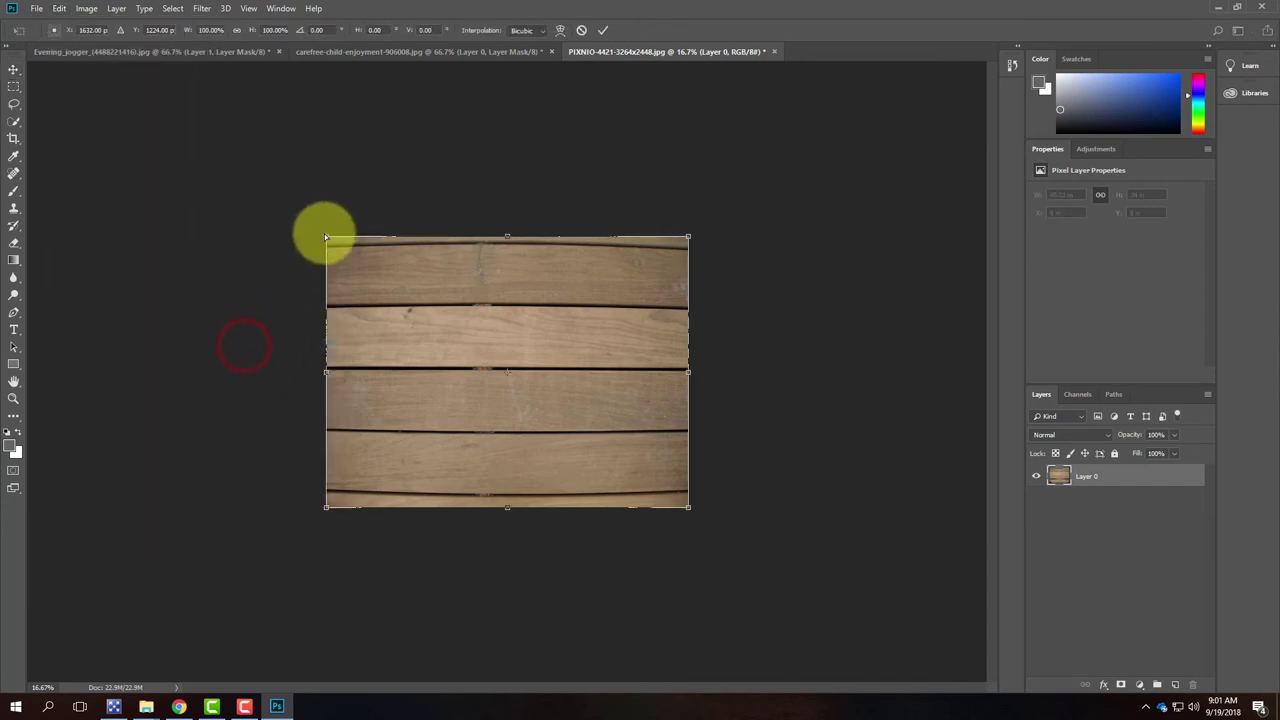
pyautogui.moveTo(326, 240)
pyautogui.mouseDown()
pyautogui.moveTo(329, 217)
pyautogui.moveTo(326, 227)
pyautogui.mouseUp()
pyautogui.moveTo(689, 241); pyautogui.dragTo(689, 214)
pyautogui.moveTo(689, 511)
pyautogui.mouseDown()
pyautogui.moveTo(688, 533)
pyautogui.moveTo(689, 521)
pyautogui.mouseUp()
pyautogui.moveTo(325, 509); pyautogui.dragTo(322, 535)
pyautogui.moveTo(327, 229); pyautogui.dragTo(328, 216)
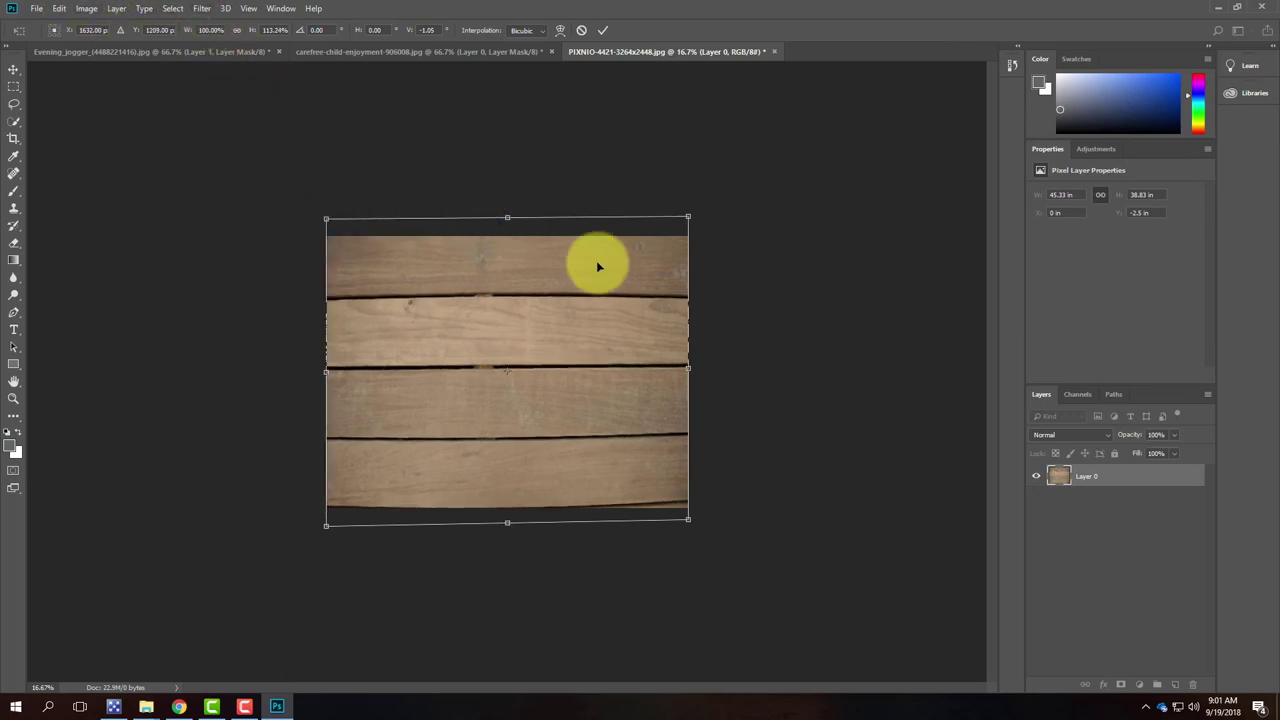
pyautogui.moveTo(687, 215); pyautogui.dragTo(687, 155)
pyautogui.moveTo(327, 216); pyautogui.dragTo(325, 156)
pyautogui.moveTo(323, 527); pyautogui.dragTo(326, 545)
pyautogui.click(86, 9)
pyautogui.hotkey('ctrl', 'alt', 'z')
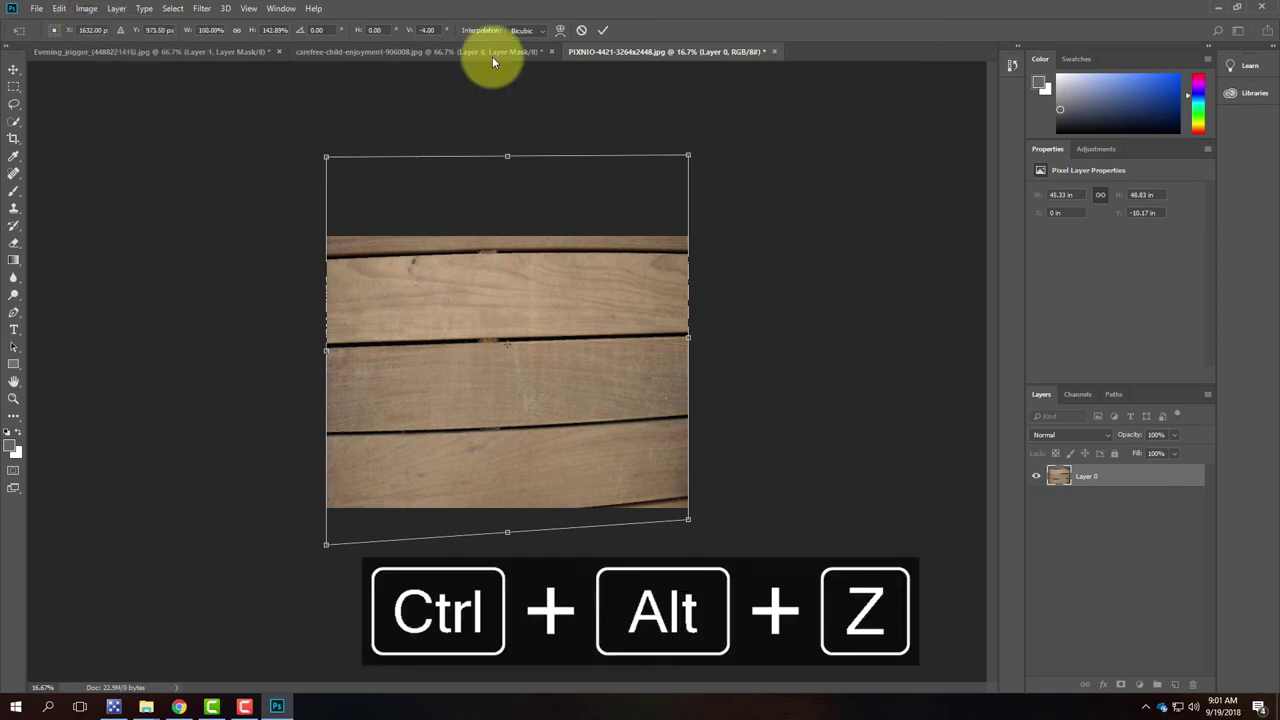
pyautogui.click(581, 30)
pyautogui.click(60, 9)
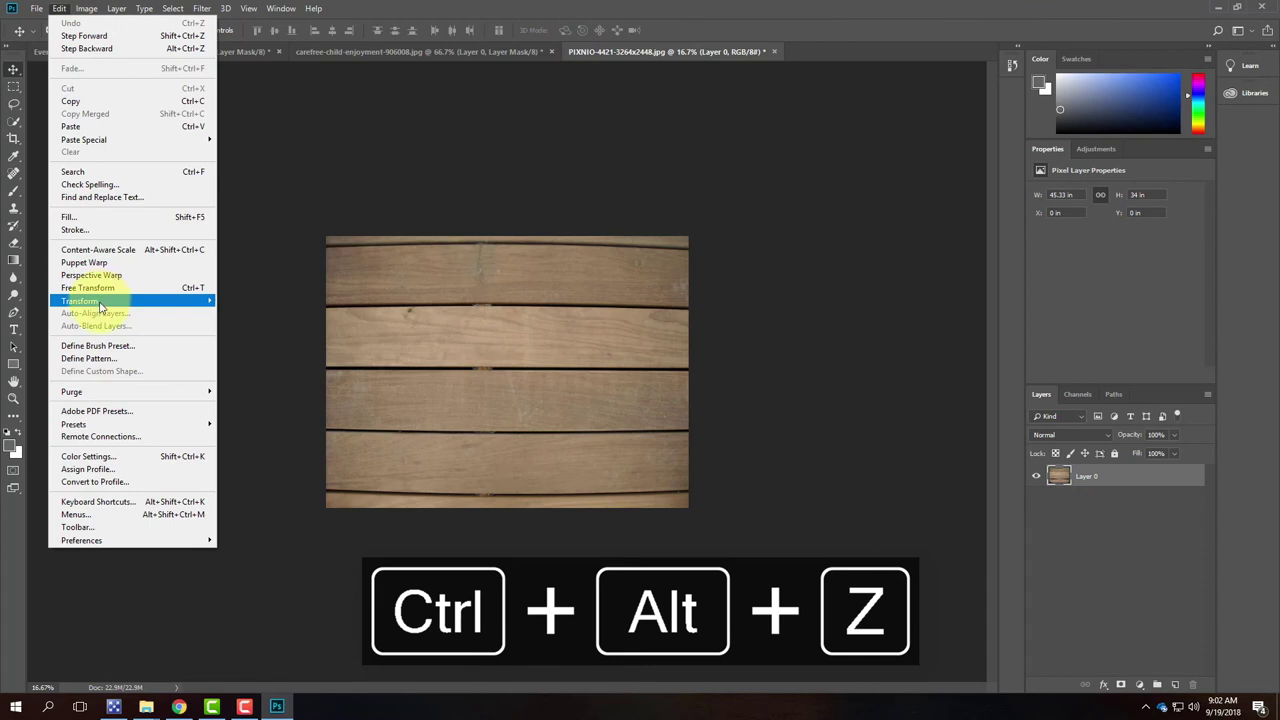
# Warp the wood image, pulling the top corners up and the bottom corners down
pyautogui.moveTo(150, 301)
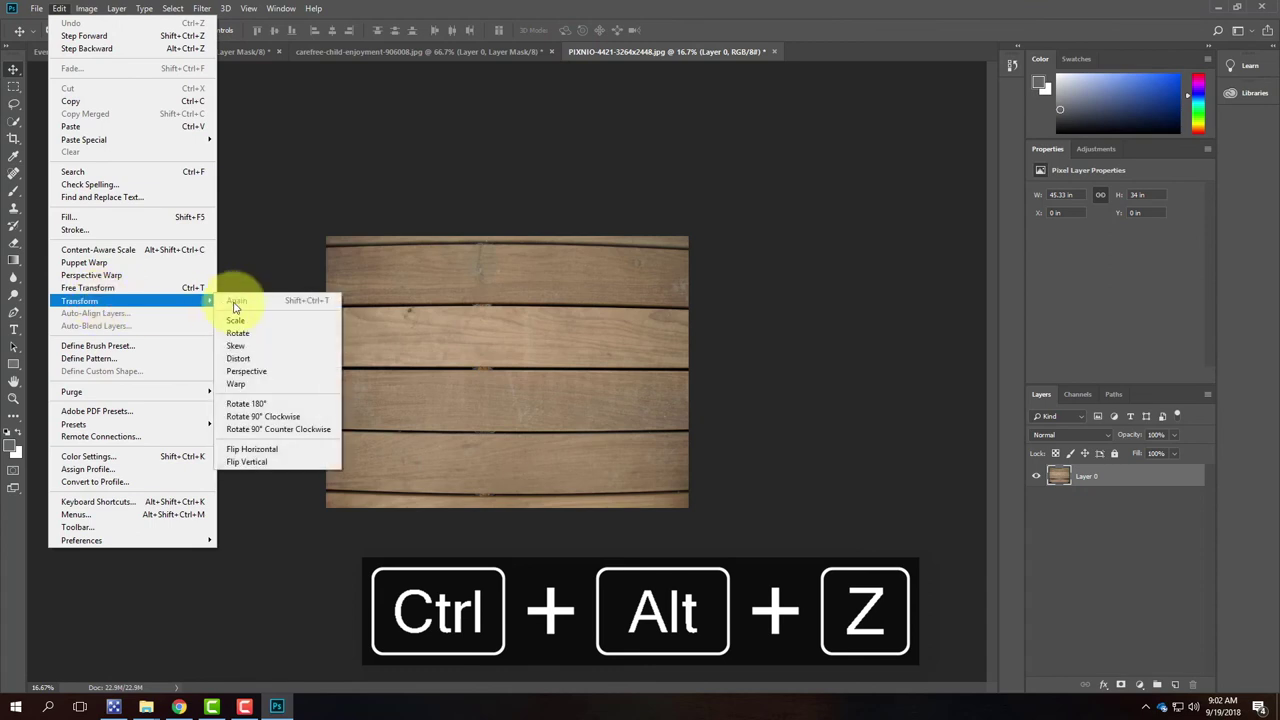
pyautogui.click(274, 389)
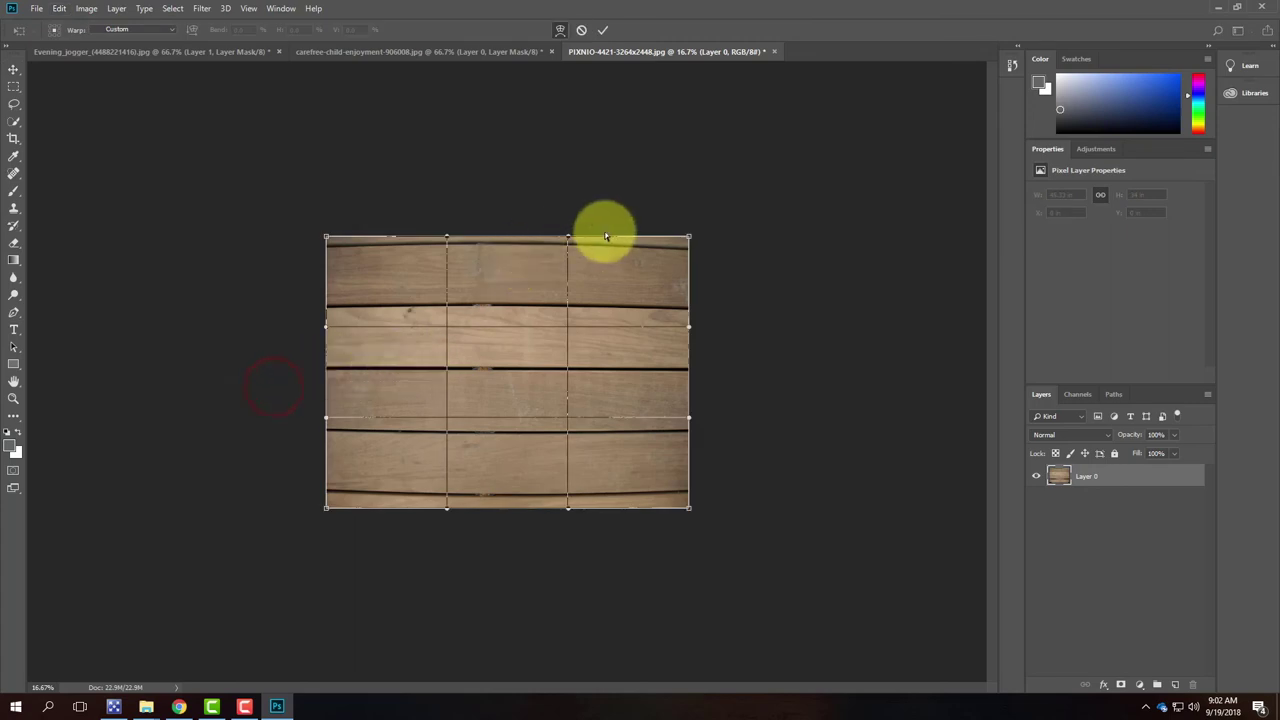
pyautogui.moveTo(689, 237); pyautogui.dragTo(689, 226)
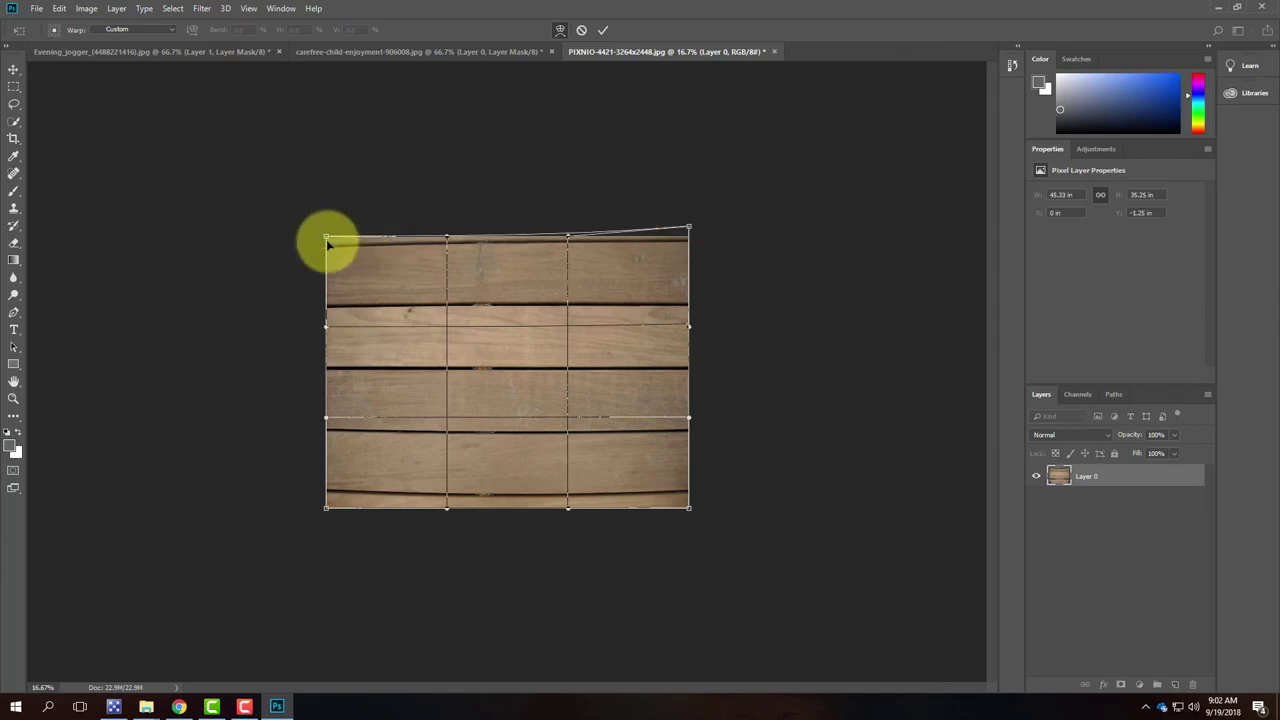
pyautogui.moveTo(322, 237); pyautogui.dragTo(325, 234)
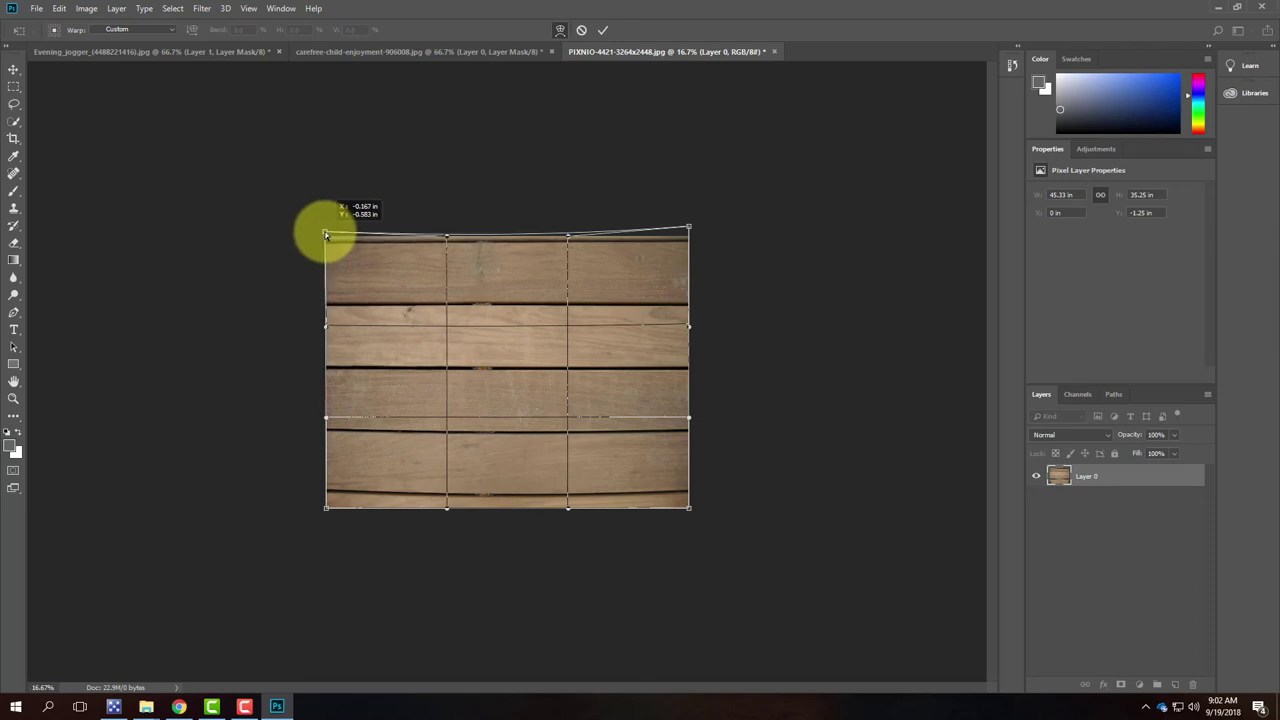
pyautogui.moveTo(688, 508); pyautogui.dragTo(687, 516)
pyautogui.moveTo(327, 511); pyautogui.dragTo(325, 515)
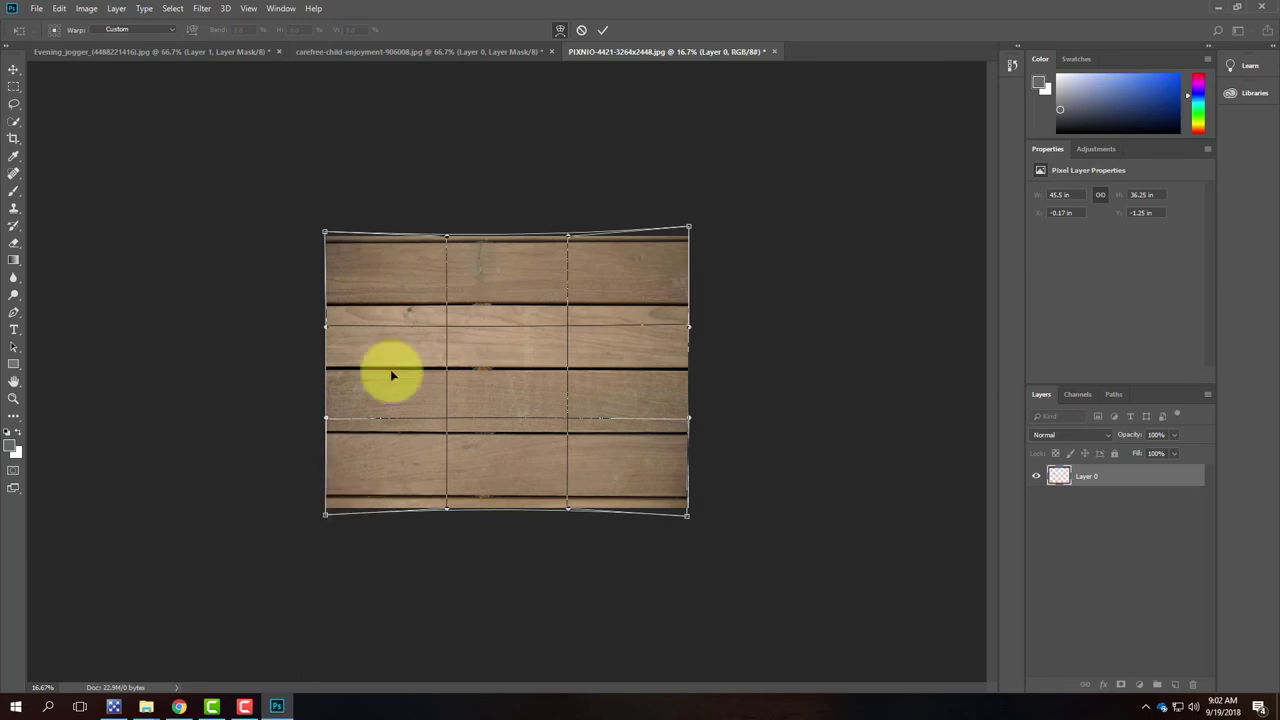
pyautogui.click(120, 8)
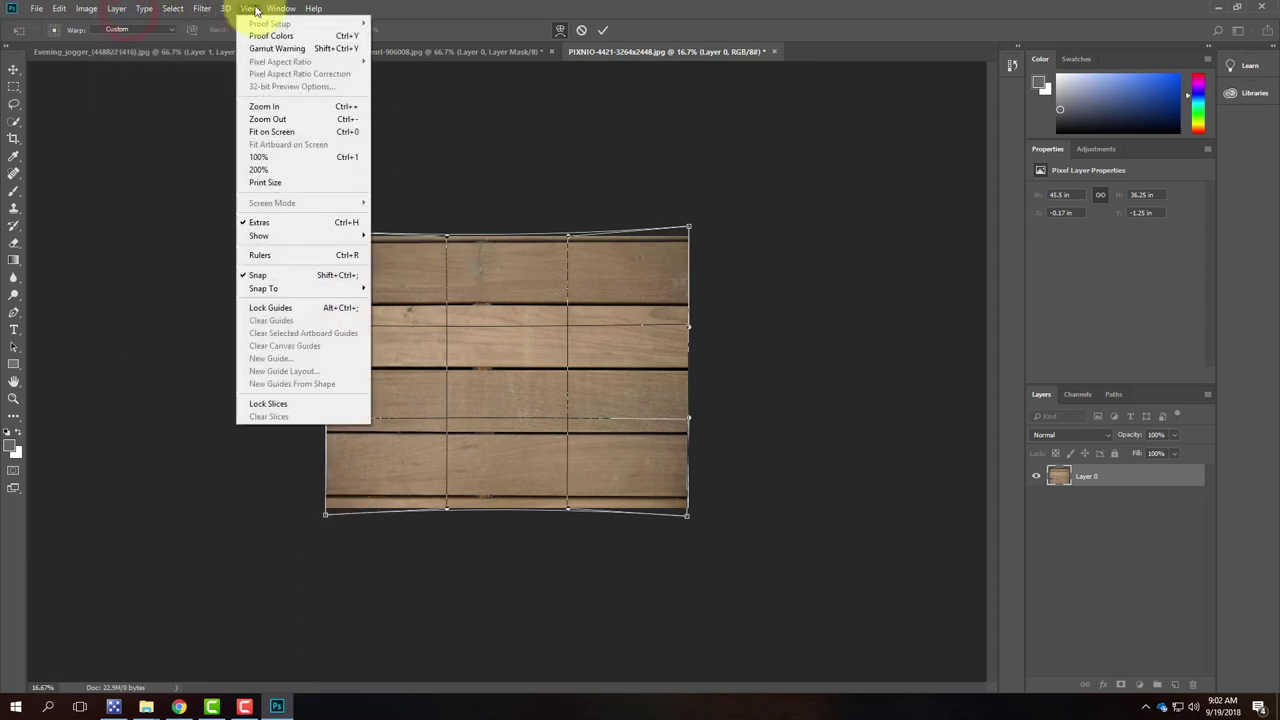
# Show rulers and add guides at 8.25, 24.667 and 16.875 in, adjusting the bottom-left warp corner
pyautogui.click(300, 253)
pyautogui.moveTo(518, 65); pyautogui.dragTo(723, 309)
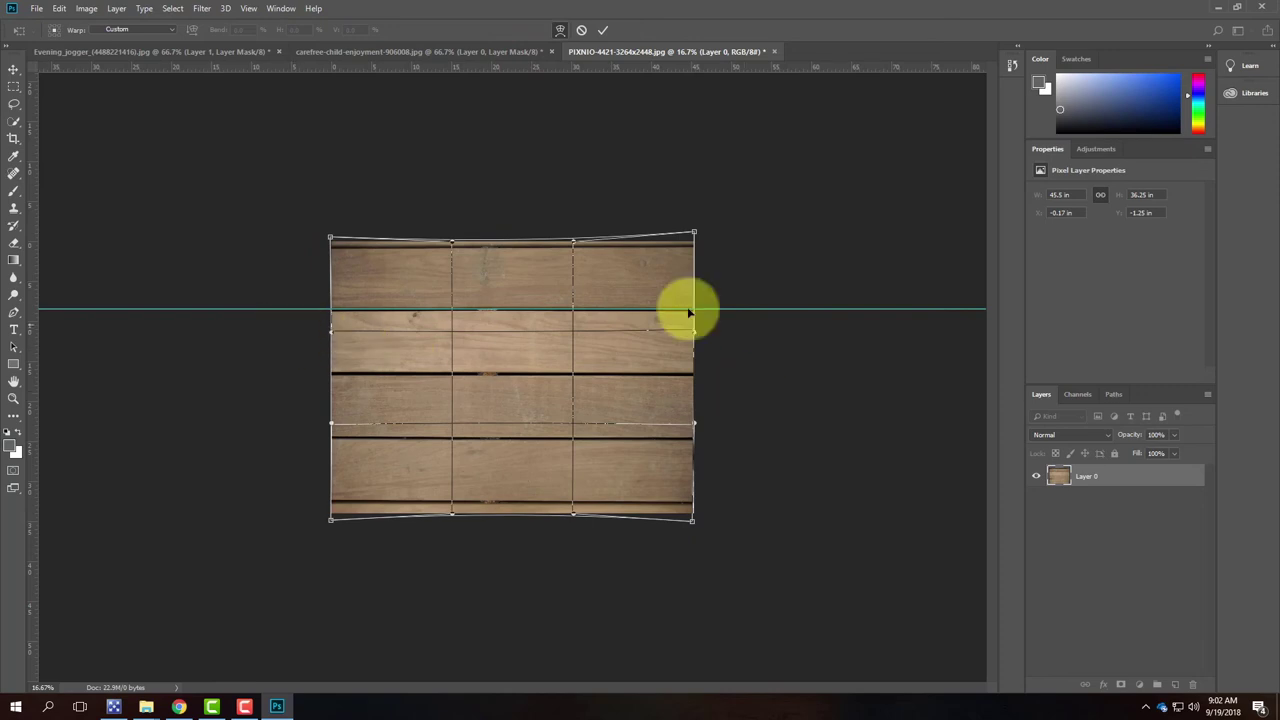
pyautogui.moveTo(505, 65); pyautogui.dragTo(515, 502)
pyautogui.moveTo(332, 521); pyautogui.dragTo(332, 521)
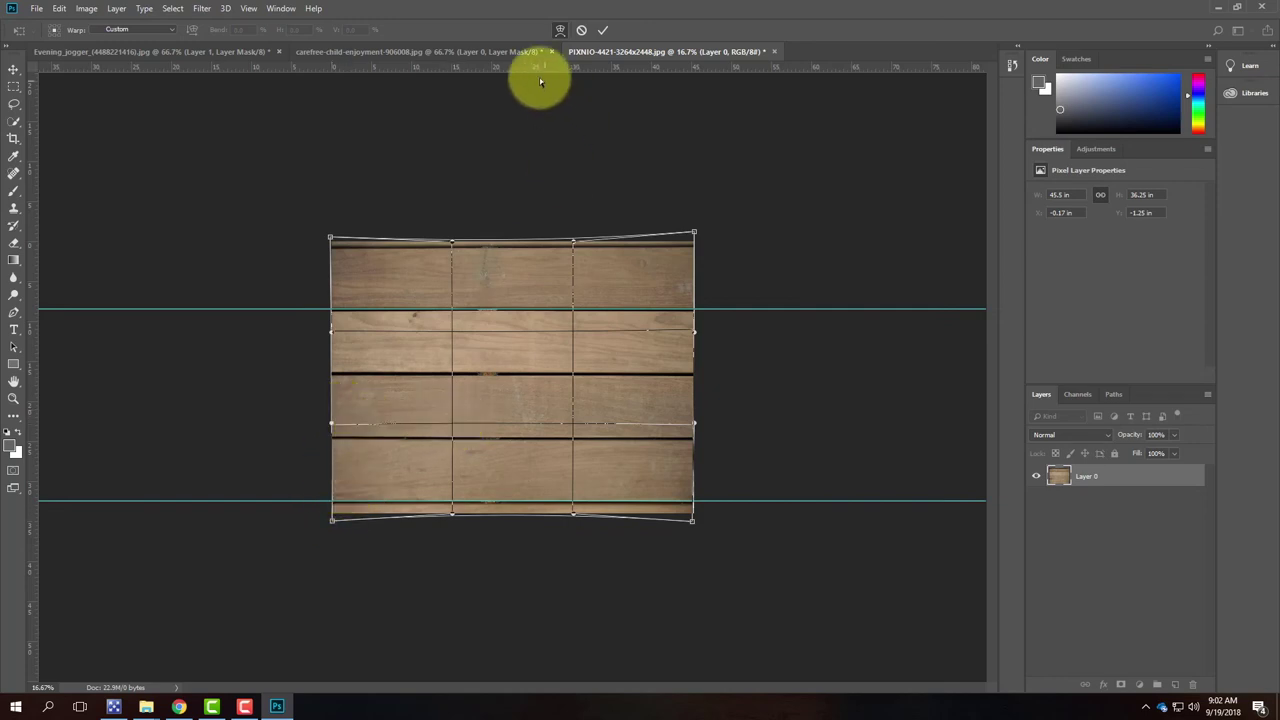
pyautogui.moveTo(535, 66); pyautogui.dragTo(567, 377)
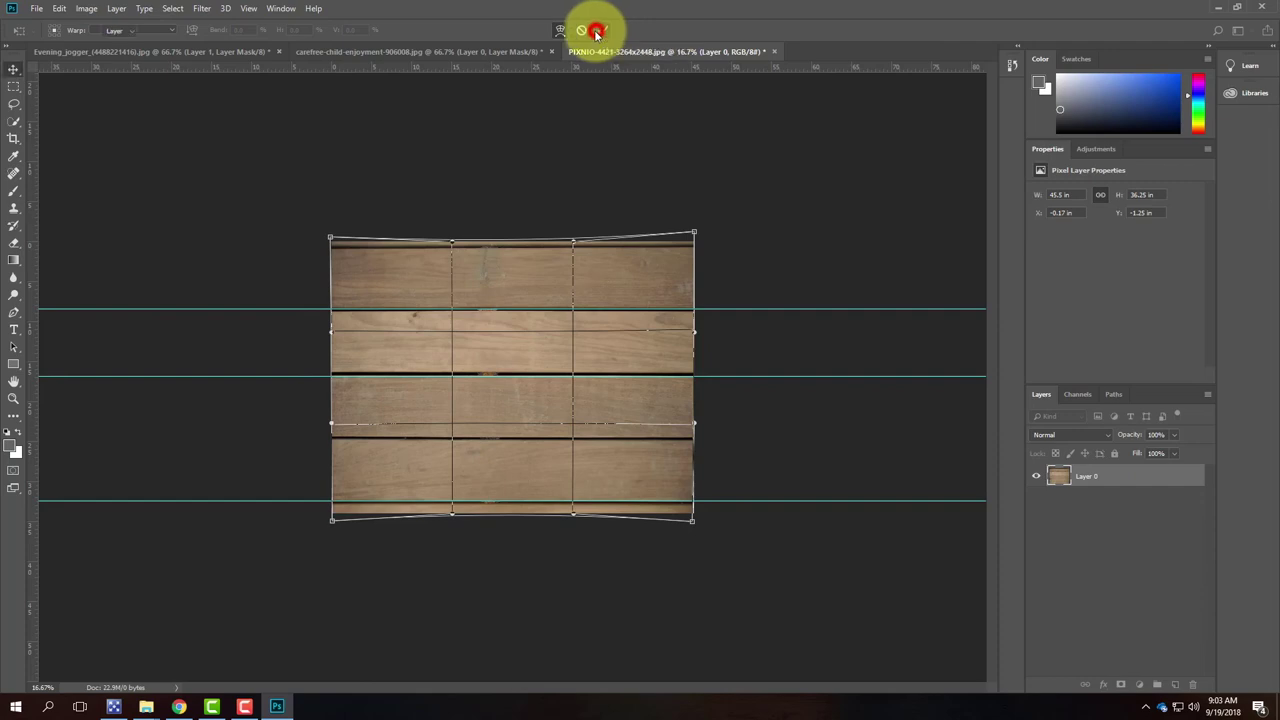
# Commit the warp on the planks and hide the rulers
pyautogui.click(596, 31)
pyautogui.click(204, 8)
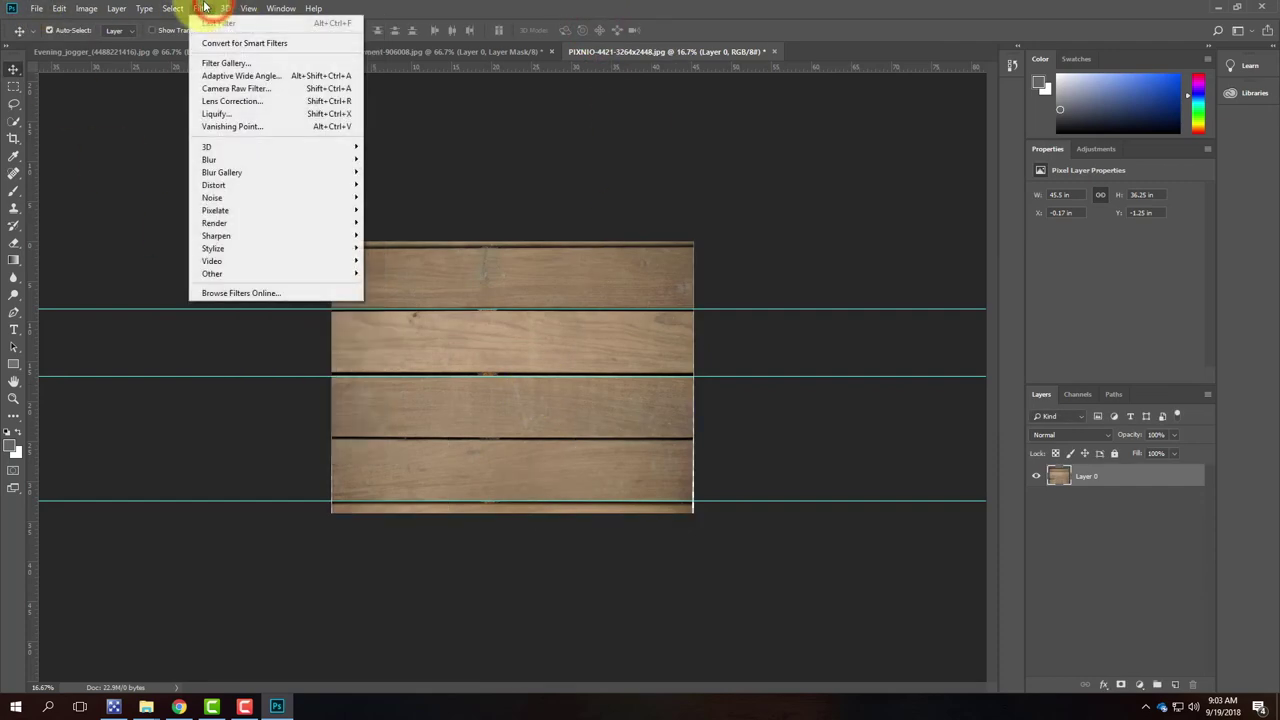
pyautogui.moveTo(172, 8)
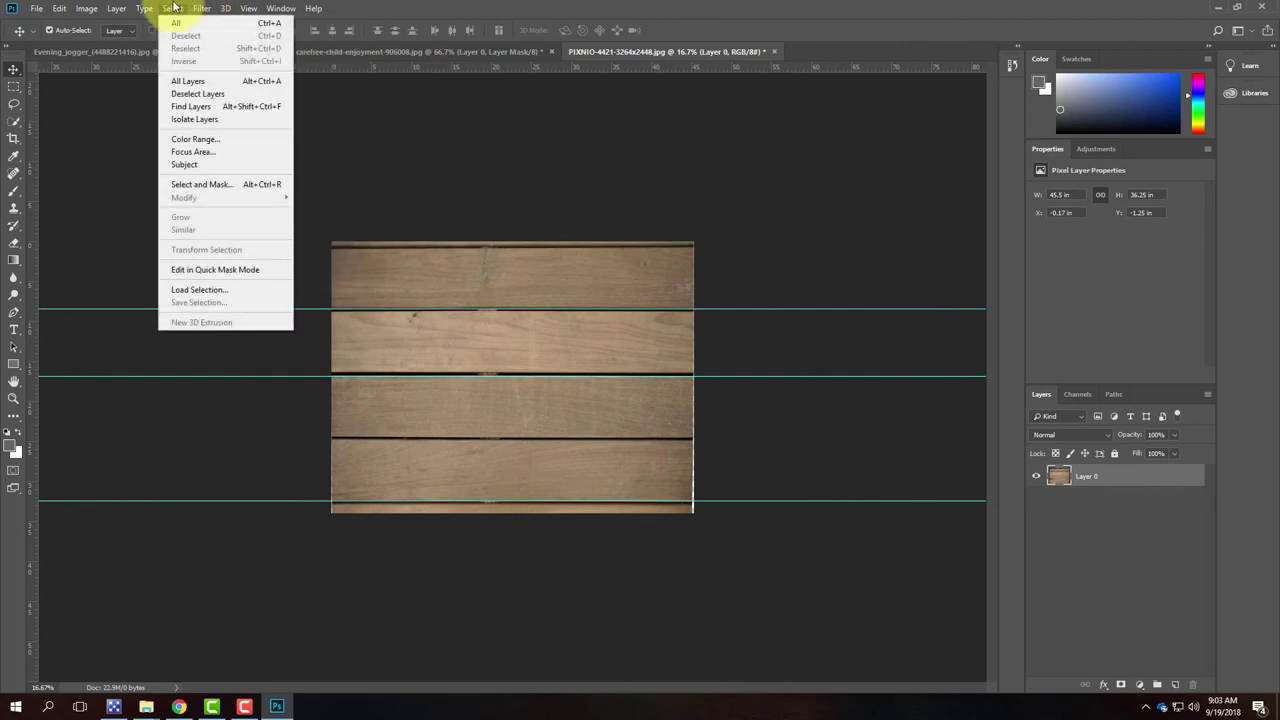
pyautogui.moveTo(250, 8)
pyautogui.moveTo(268, 226)
pyautogui.click(277, 256)
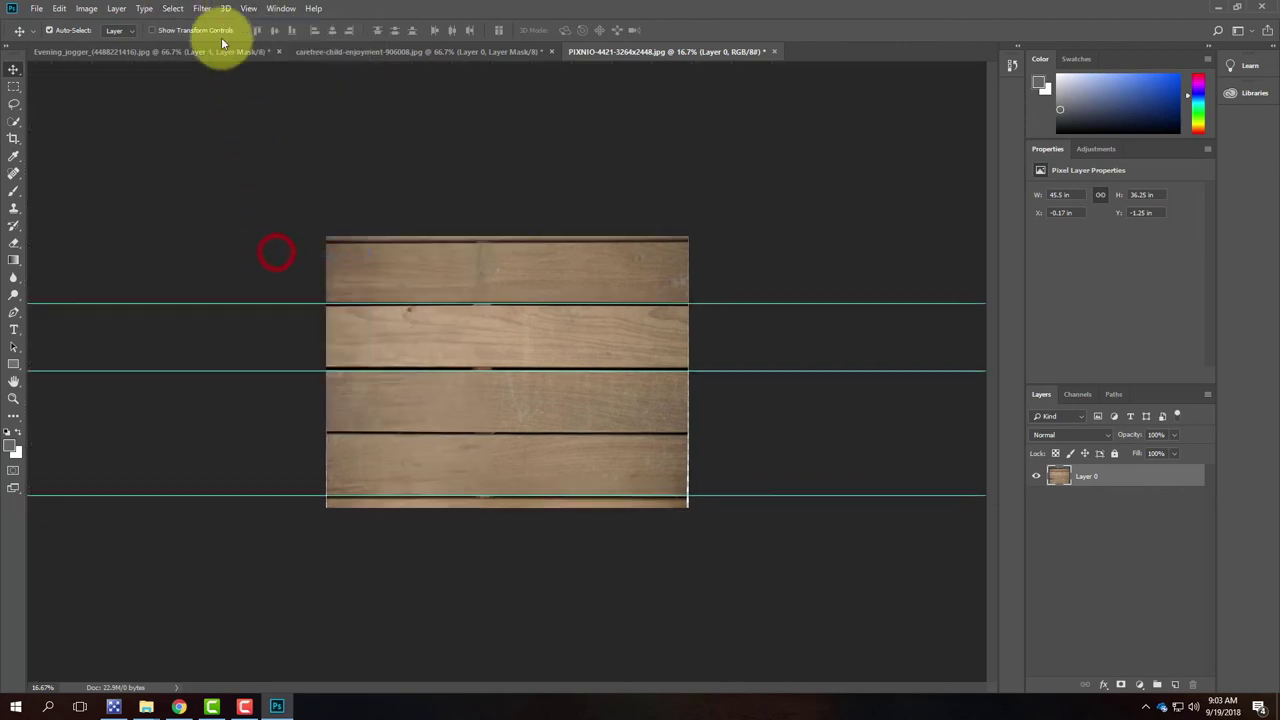
# Clear all guide lines from the canvas
pyautogui.click(202, 8)
pyautogui.moveTo(248, 8)
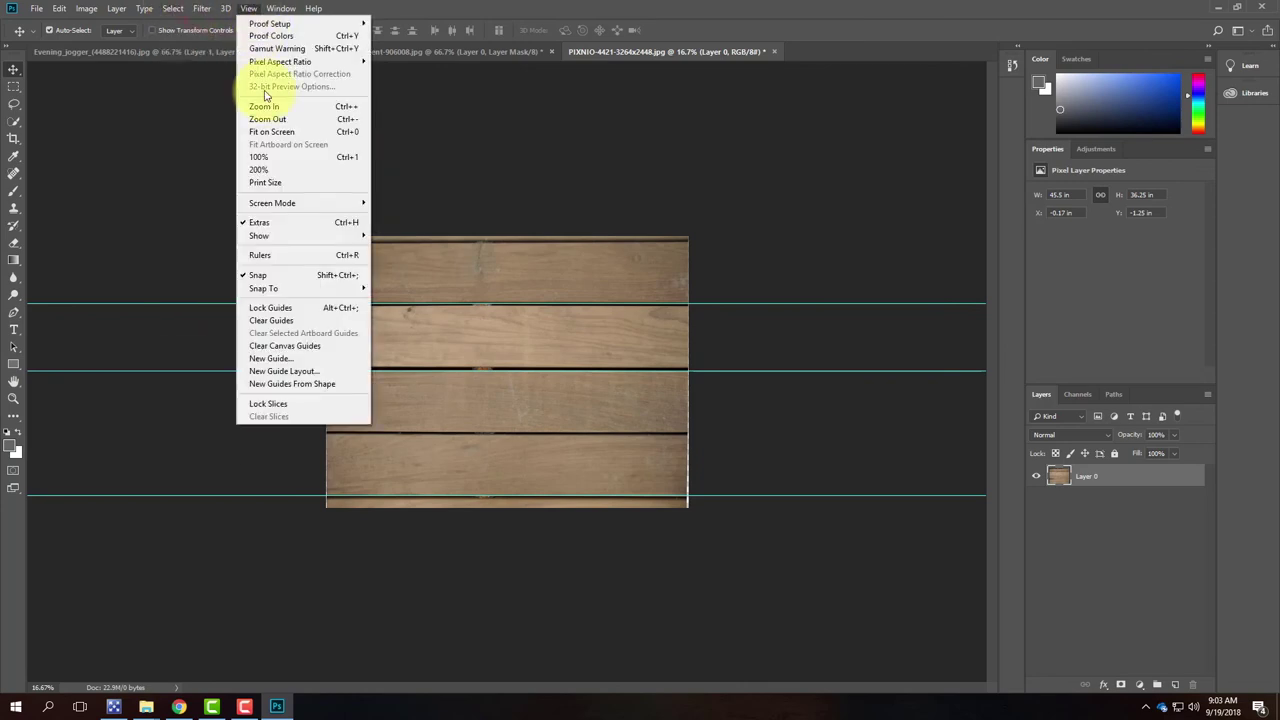
pyautogui.click(292, 319)
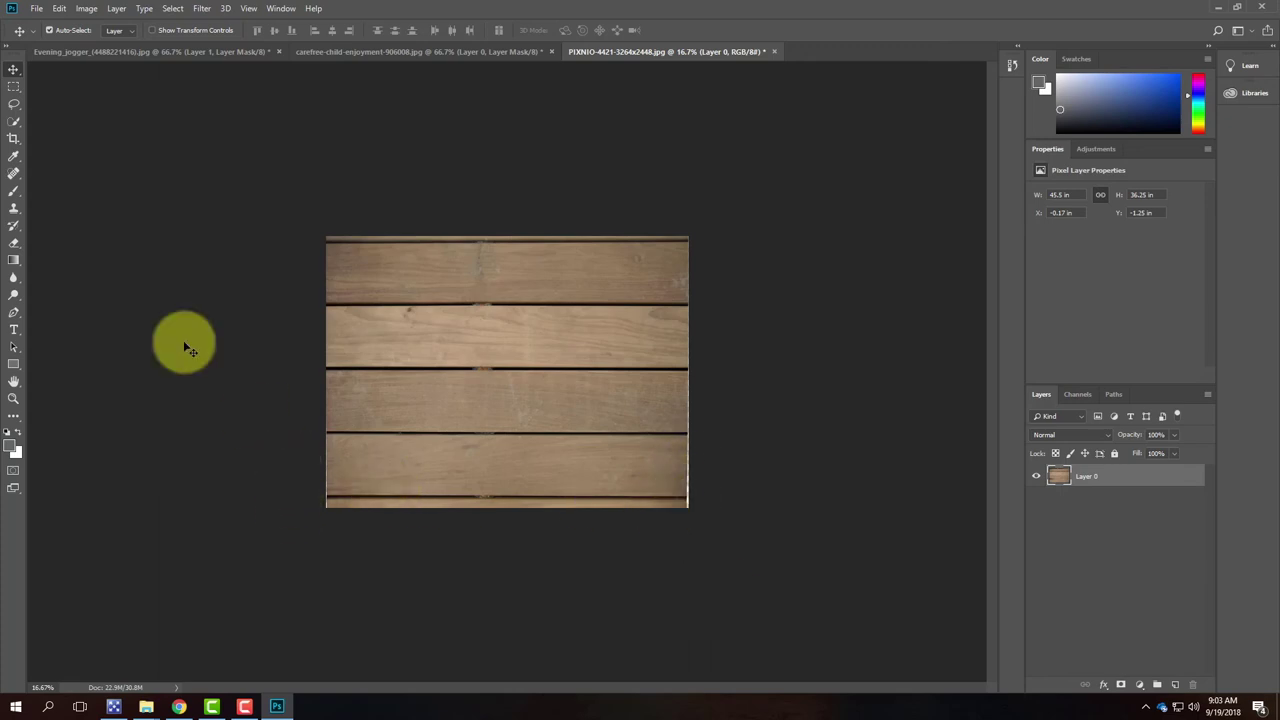
# Crop all four edges inward to 43.5 in wide, trimming the ragged top and bottom strips
pyautogui.click(12, 139)
pyautogui.moveTo(321, 368); pyautogui.dragTo(333, 371)
pyautogui.moveTo(329, 371); pyautogui.dragTo(331, 371)
pyautogui.moveTo(686, 374); pyautogui.dragTo(681, 374)
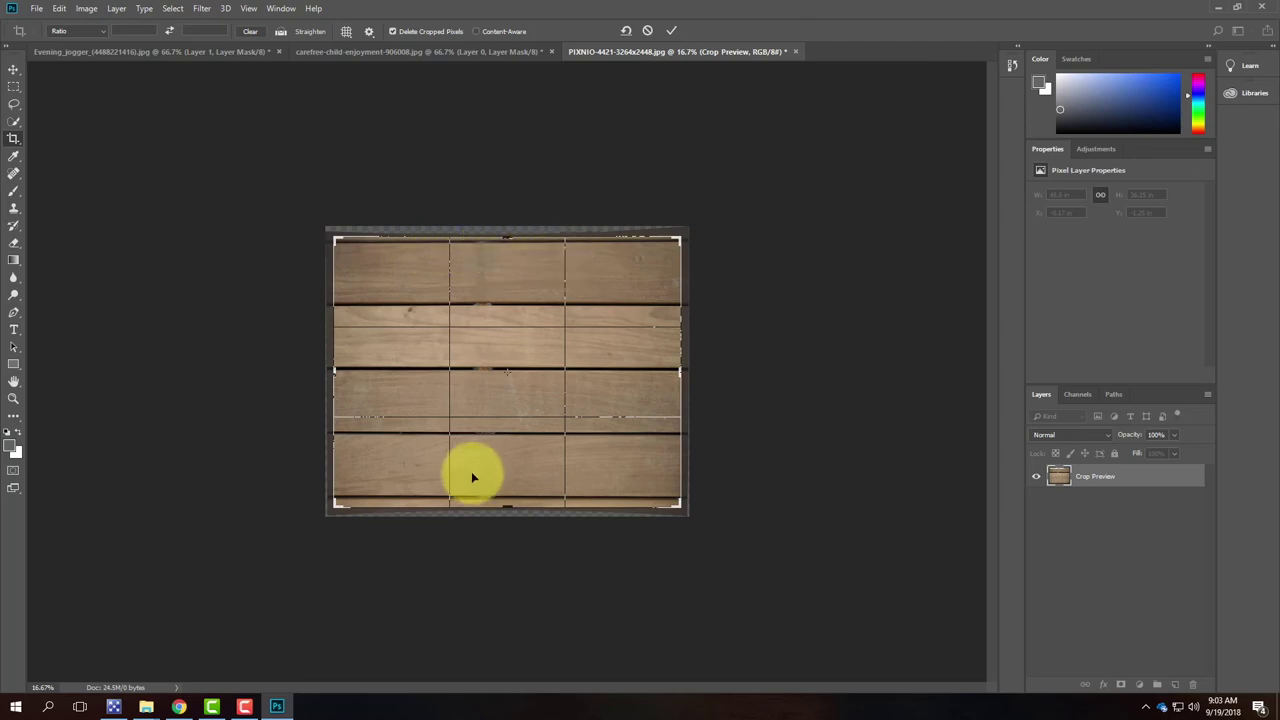
pyautogui.moveTo(508, 508); pyautogui.dragTo(508, 488)
pyautogui.moveTo(506, 257); pyautogui.dragTo(507, 272)
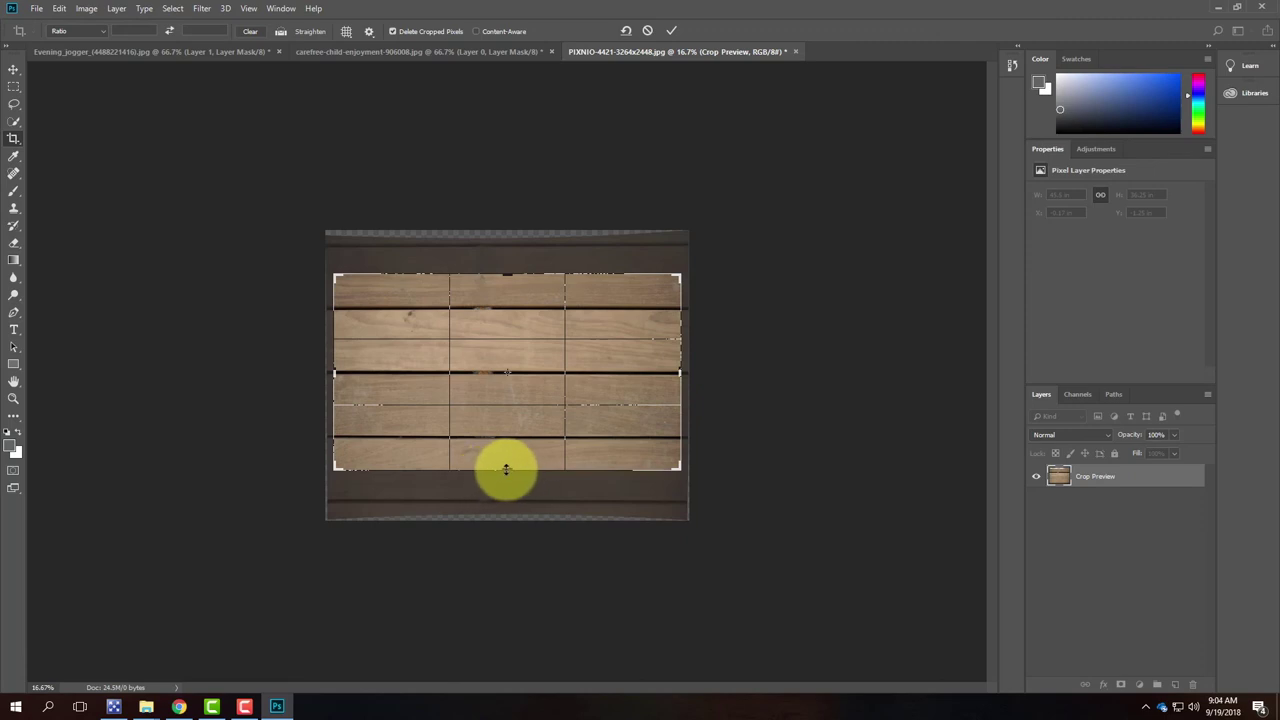
pyautogui.click(676, 31)
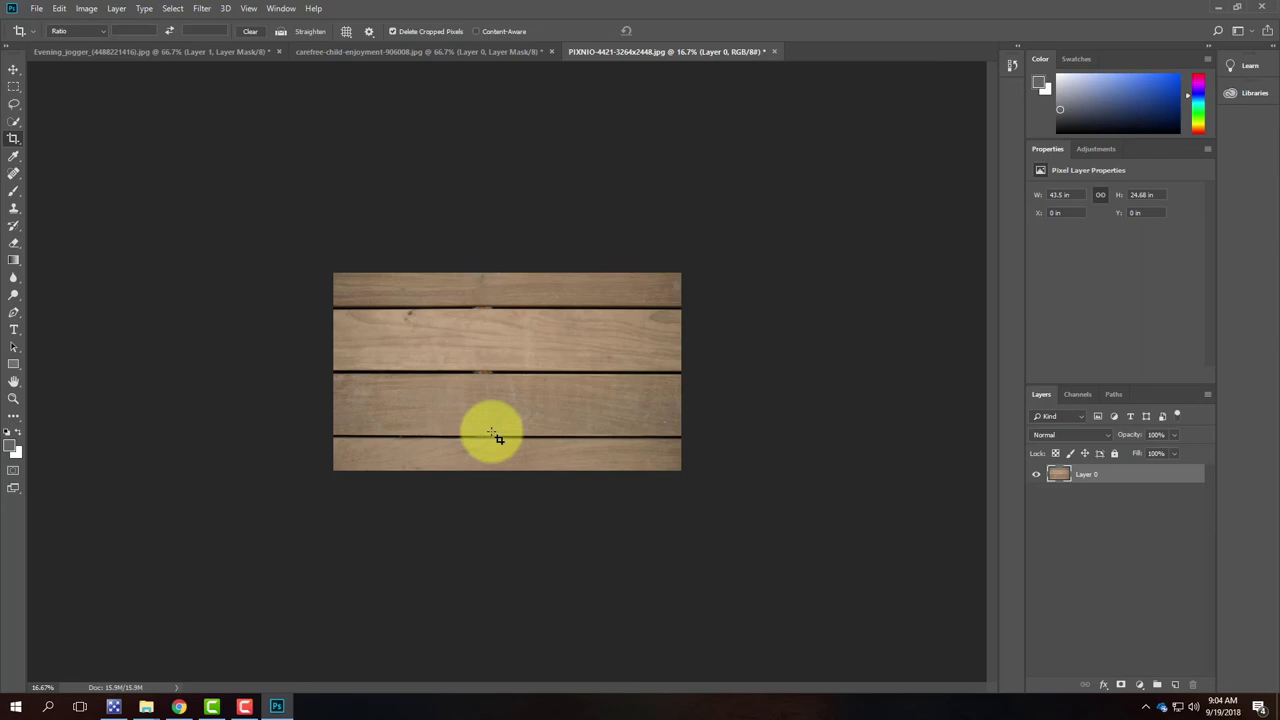
pyautogui.click(204, 8)
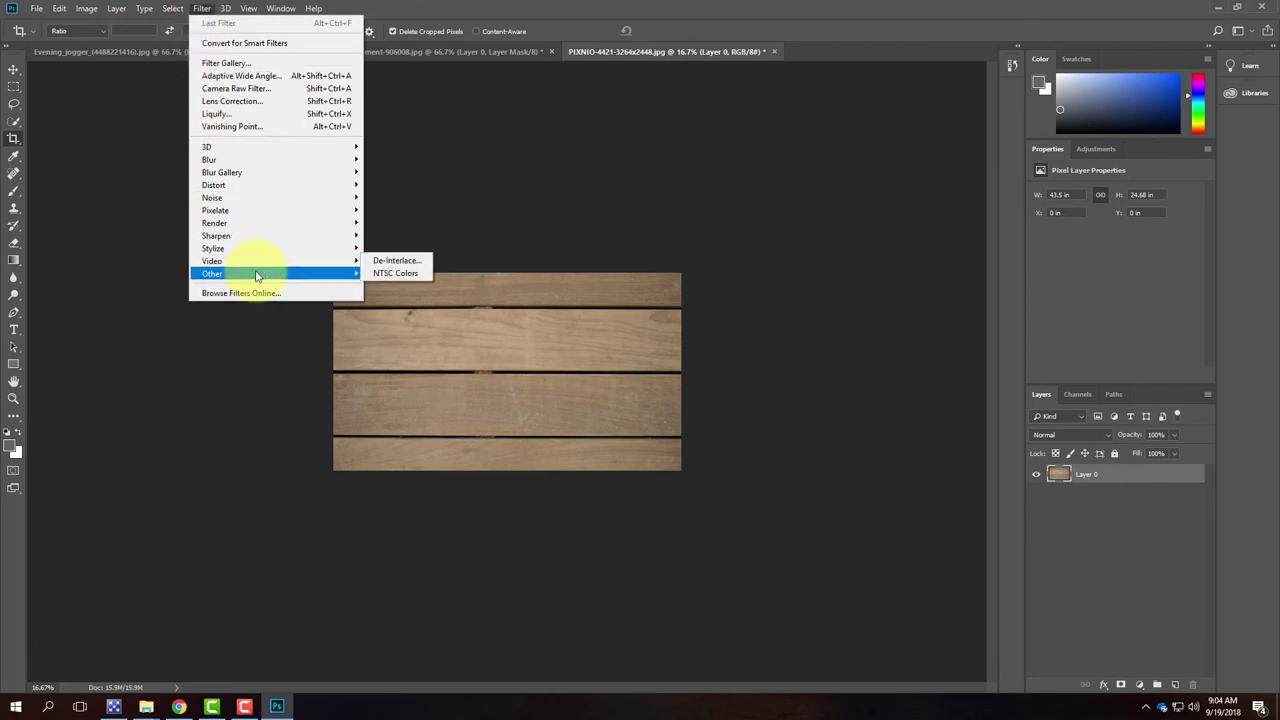
# Apply the Offset filter with +1499 px horizontal and +1085 px vertical, wrap around
pyautogui.moveTo(257, 275)
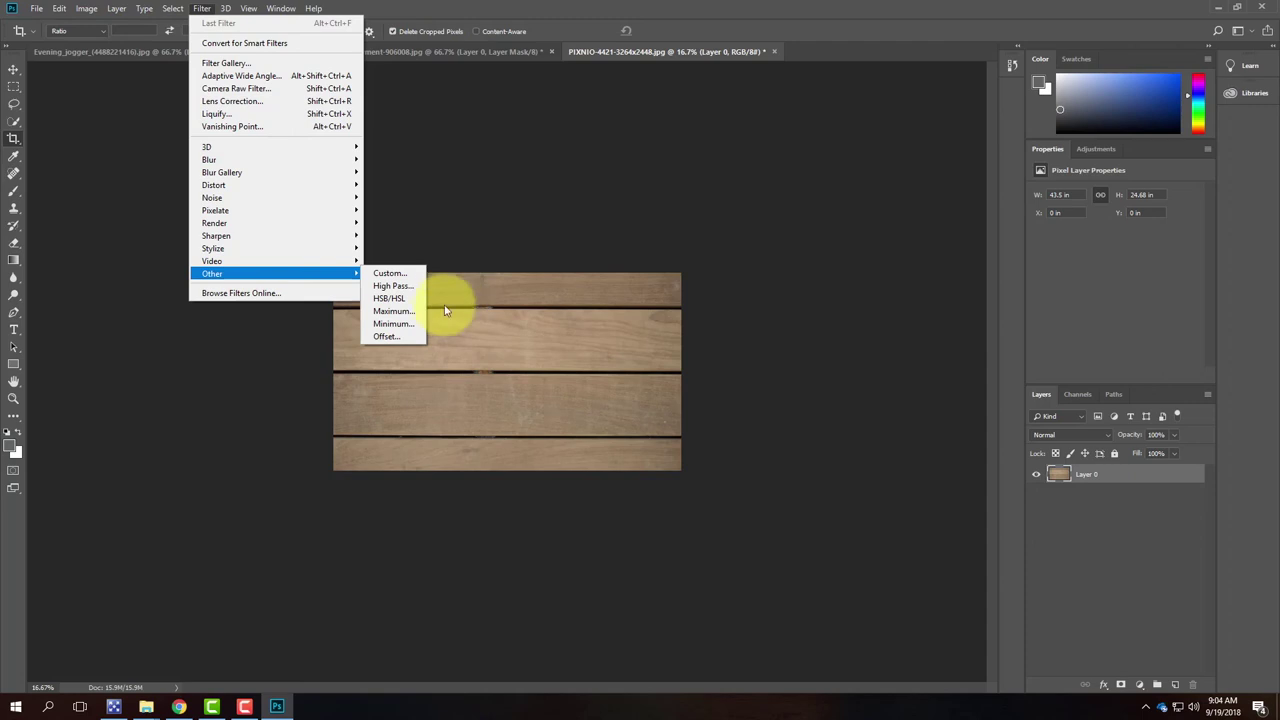
pyautogui.click(392, 336)
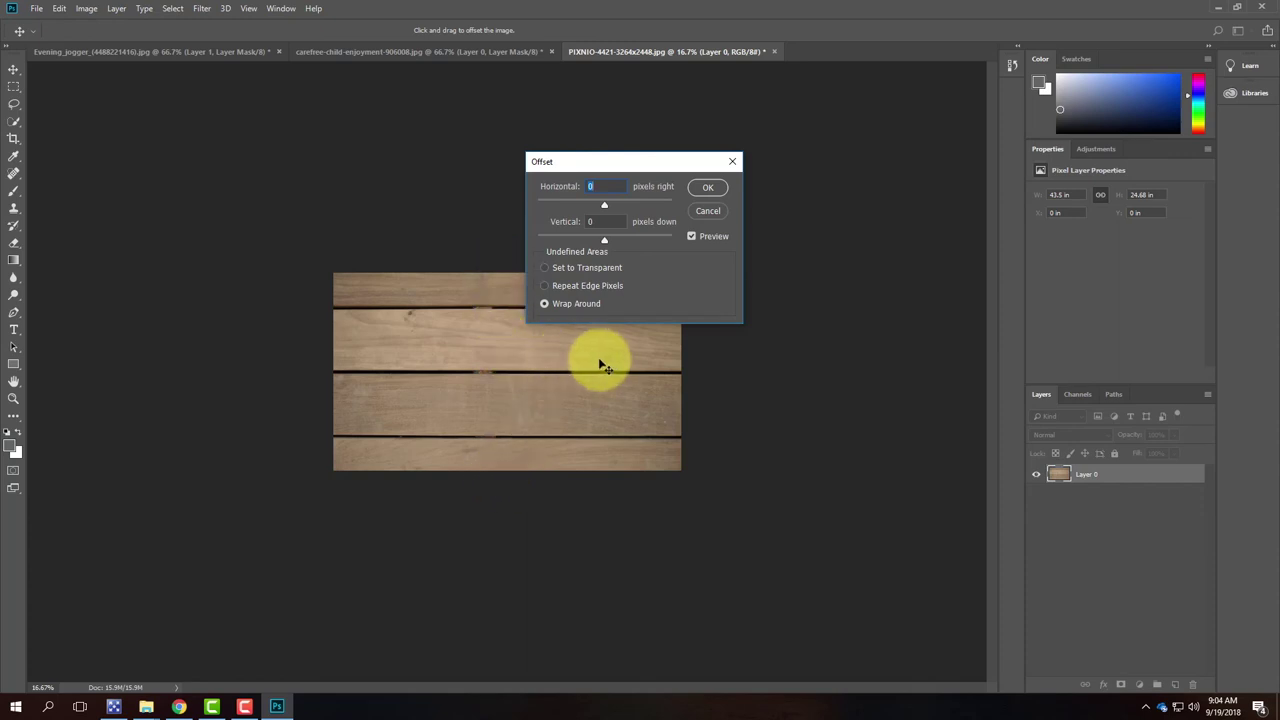
pyautogui.moveTo(610, 210); pyautogui.dragTo(622, 208)
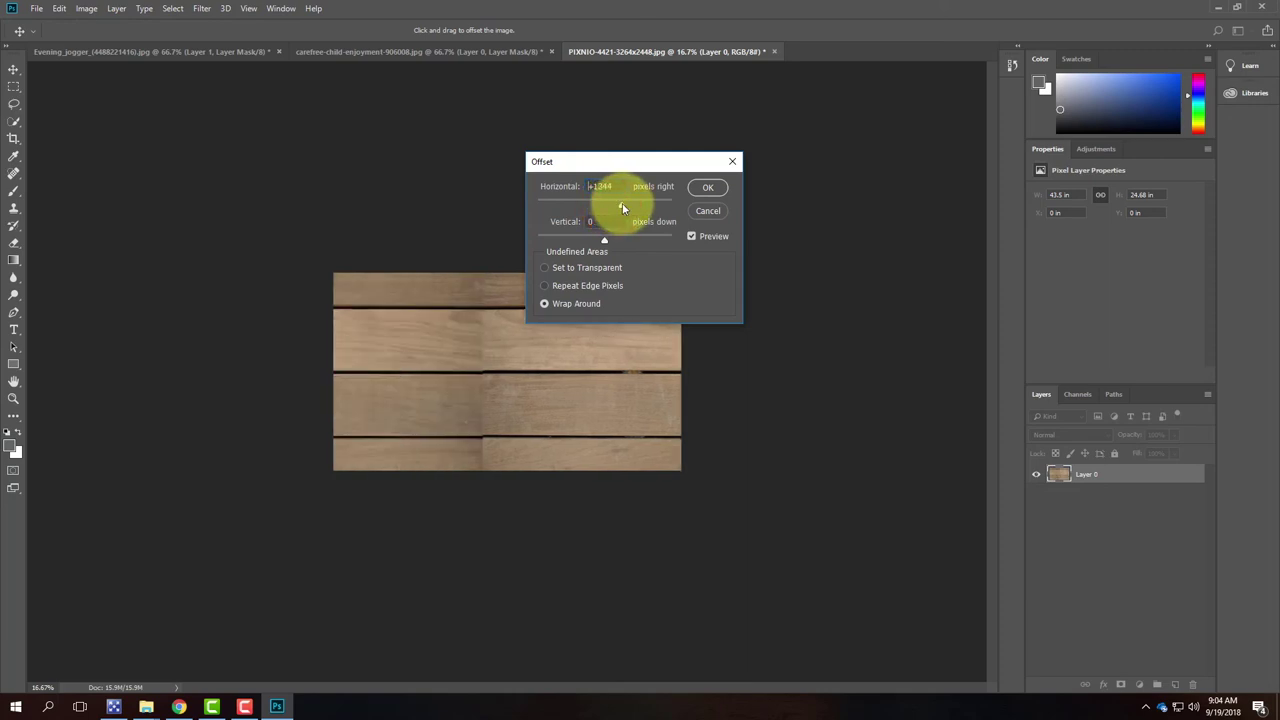
pyautogui.moveTo(623, 207); pyautogui.dragTo(624, 203)
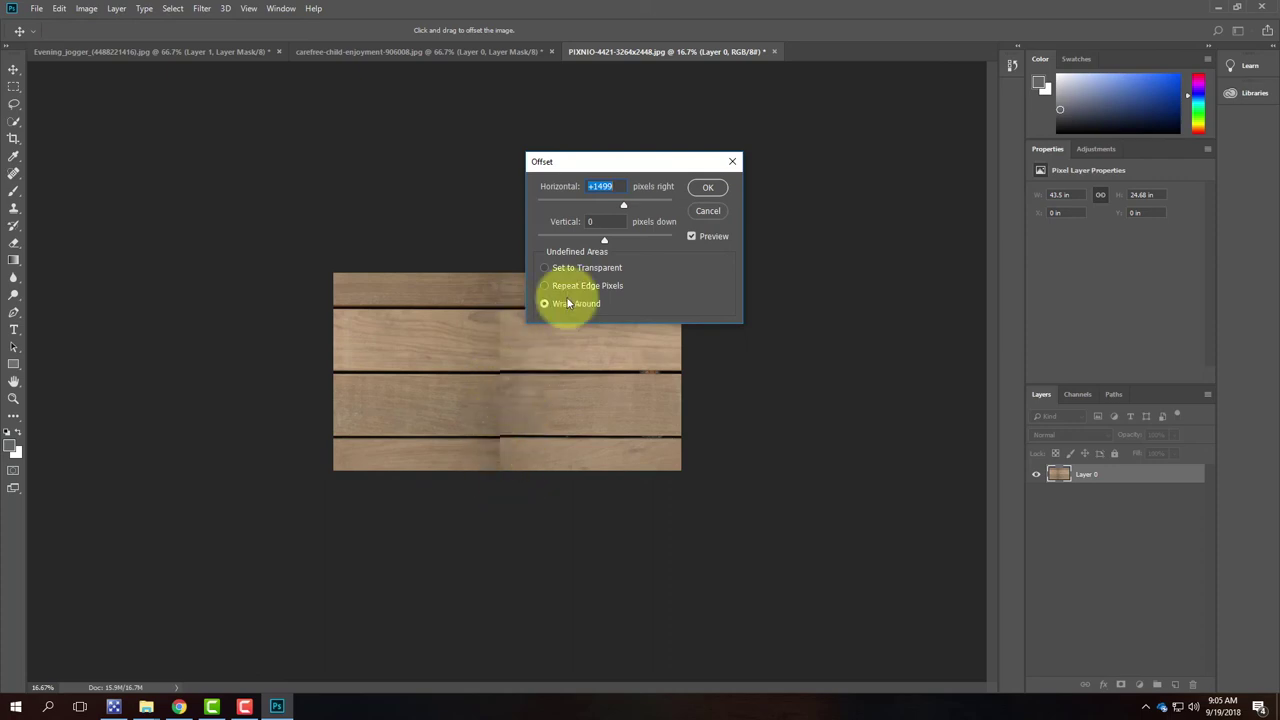
pyautogui.moveTo(605, 243); pyautogui.dragTo(623, 243)
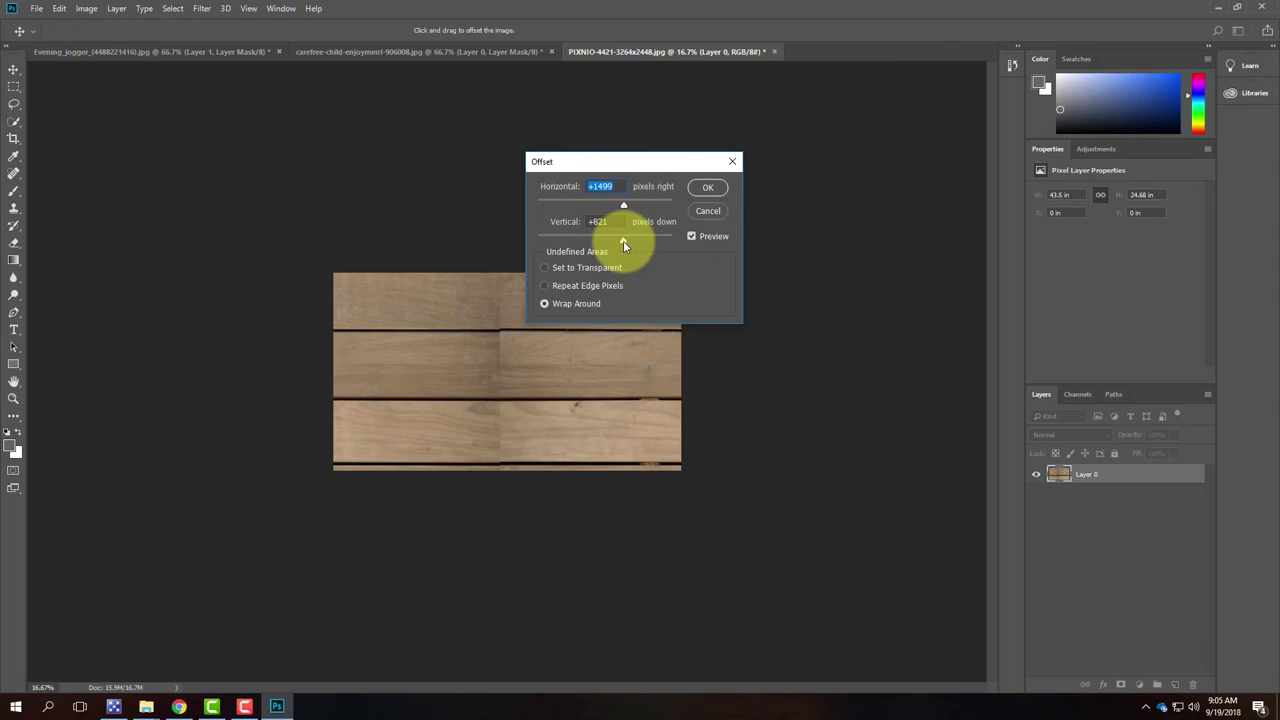
pyautogui.moveTo(623, 243); pyautogui.dragTo(629, 242)
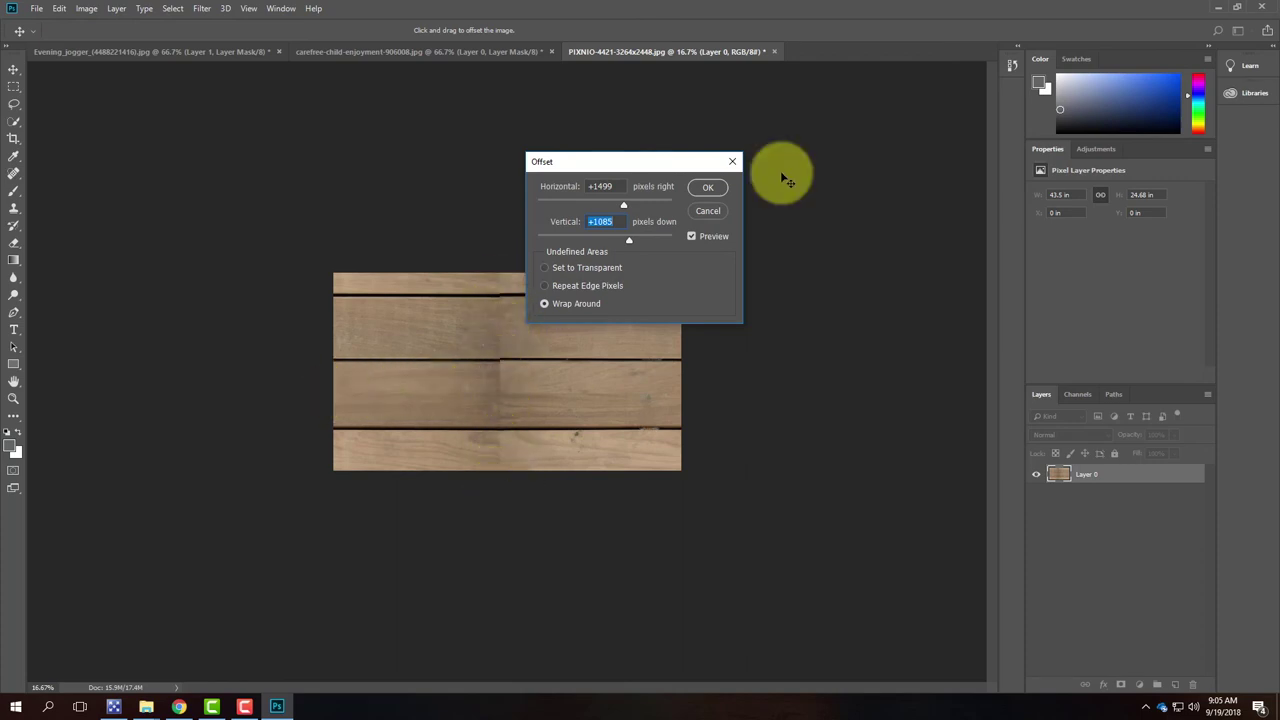
pyautogui.click(707, 187)
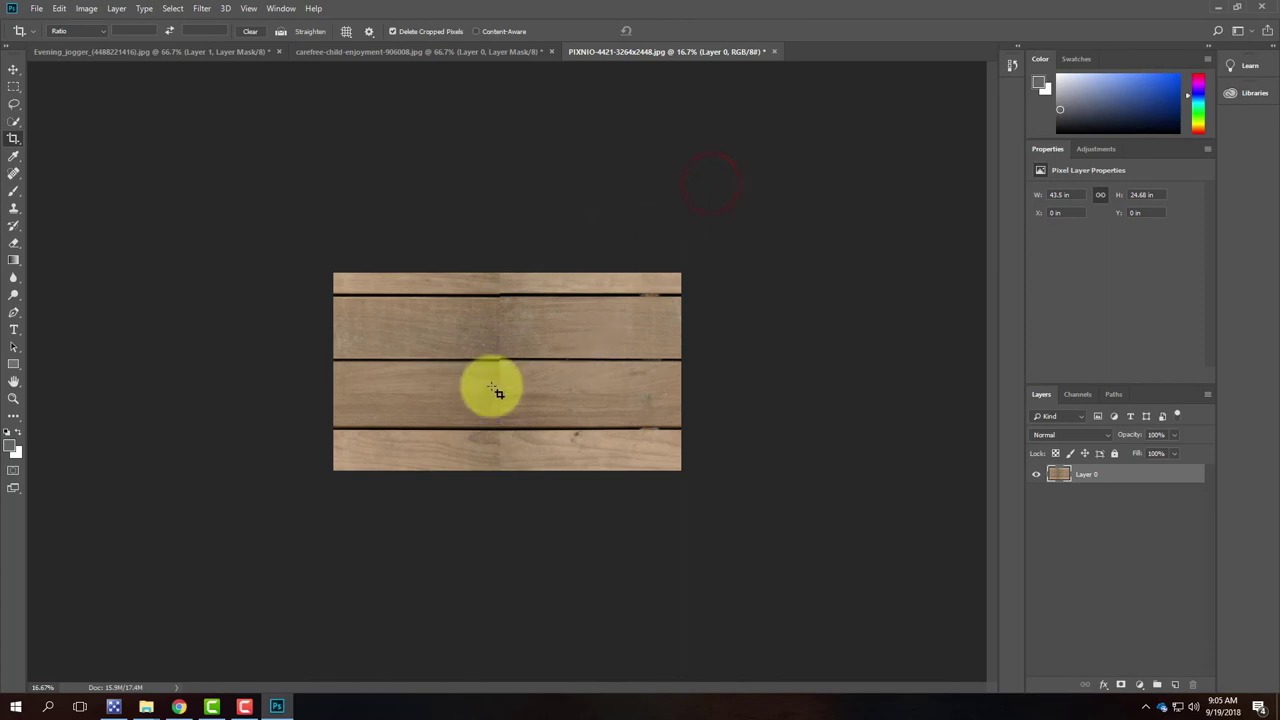
# Zoom the planks to 50% and select the Clone Stamp tool
pyautogui.hotkey('ctrl', '=')
pyautogui.hotkey('ctrl', '=')
pyautogui.hotkey('ctrl', '=')
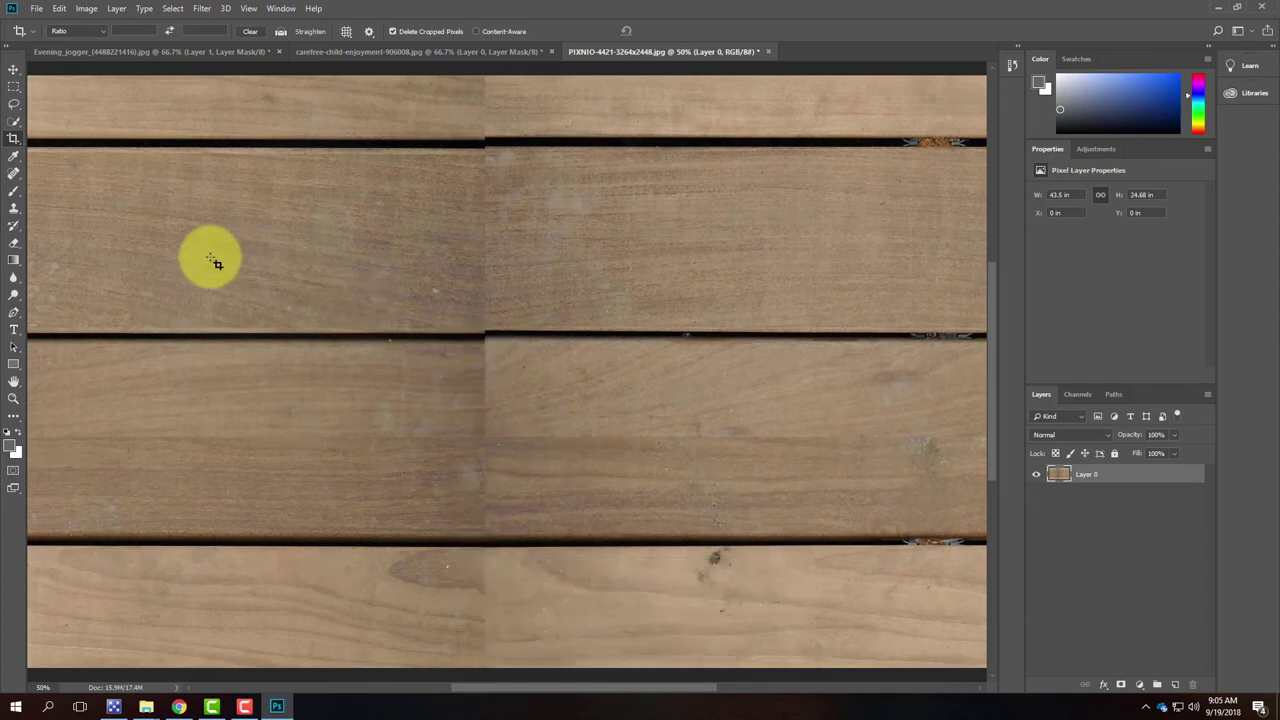
pyautogui.scroll(1, 450, 290)
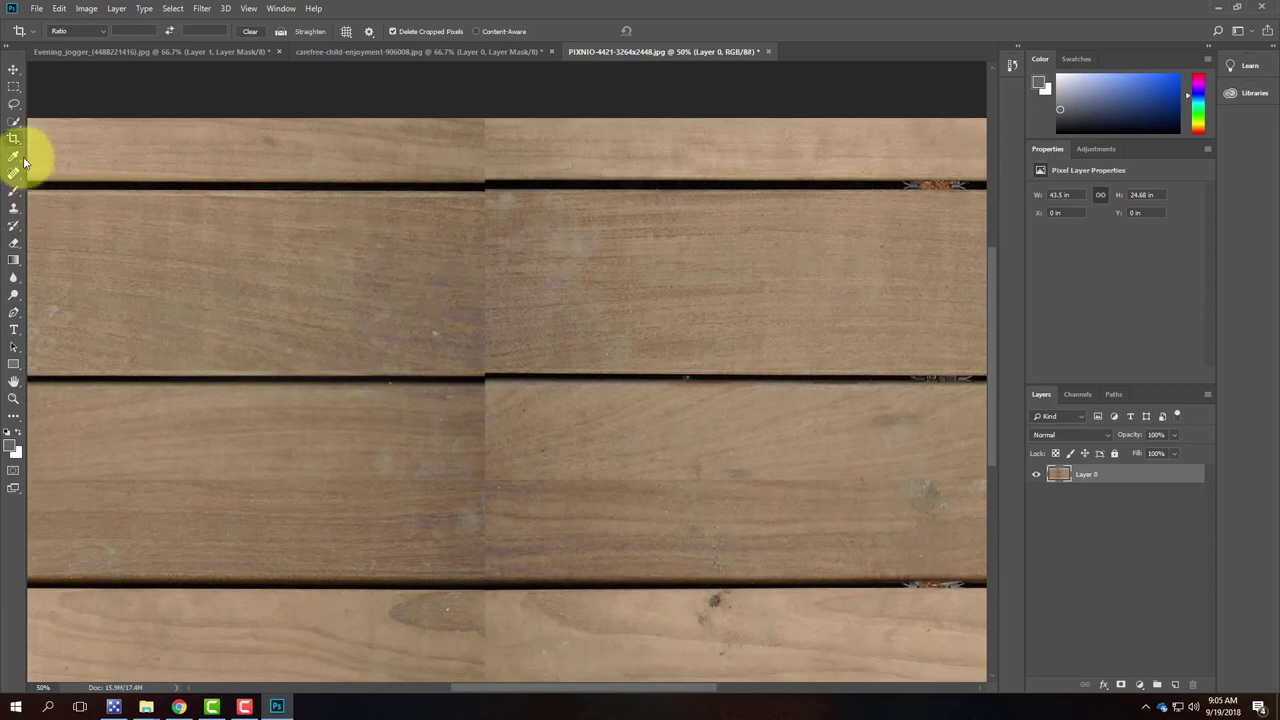
pyautogui.click(14, 210)
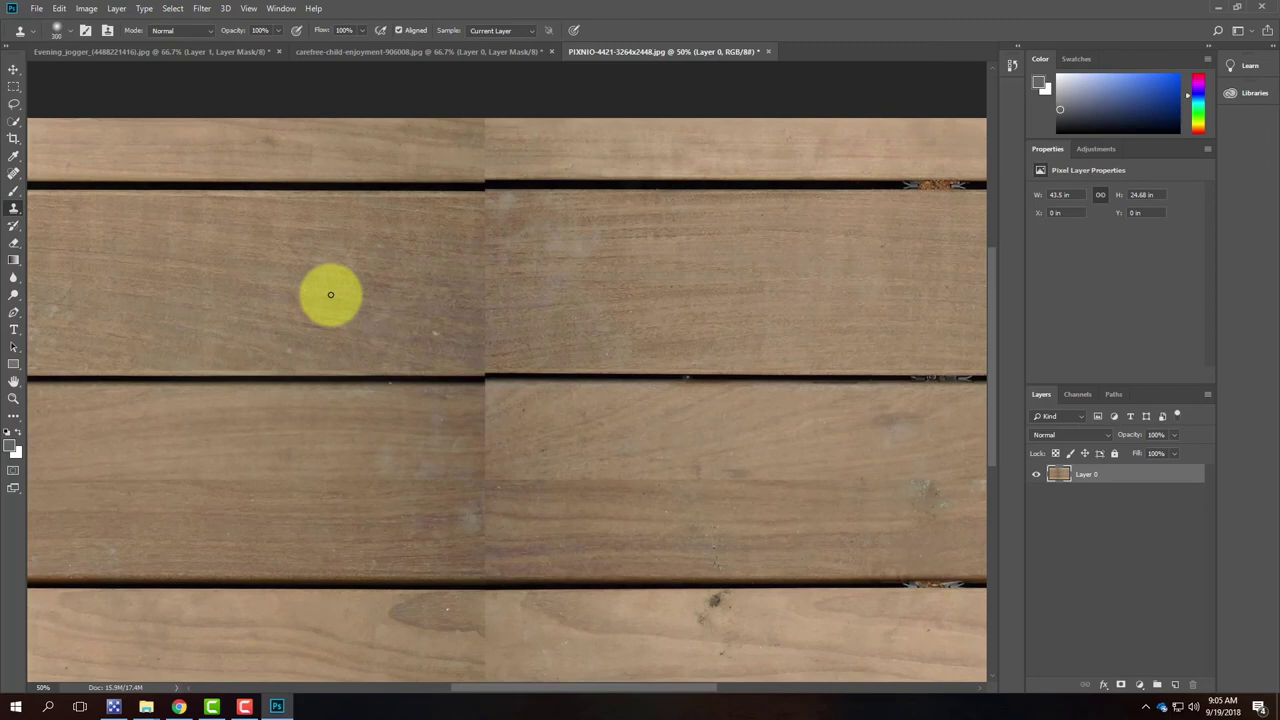
# Shrink the Clone Stamp brush and set a clone source point on the plank
pyautogui.press('[')
pyautogui.press('[')
pyautogui.press('[')
pyautogui.press('[')
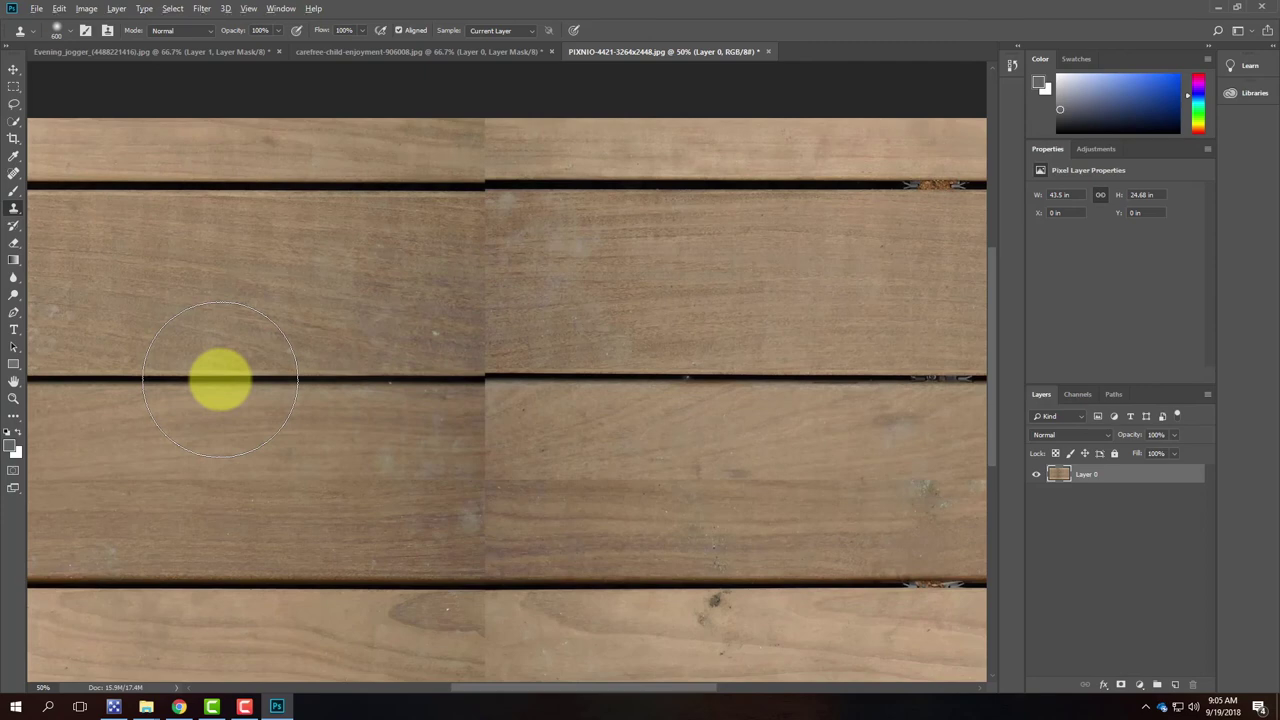
pyautogui.keyDown('alt'); pyautogui.click(220, 379); pyautogui.keyUp('alt')
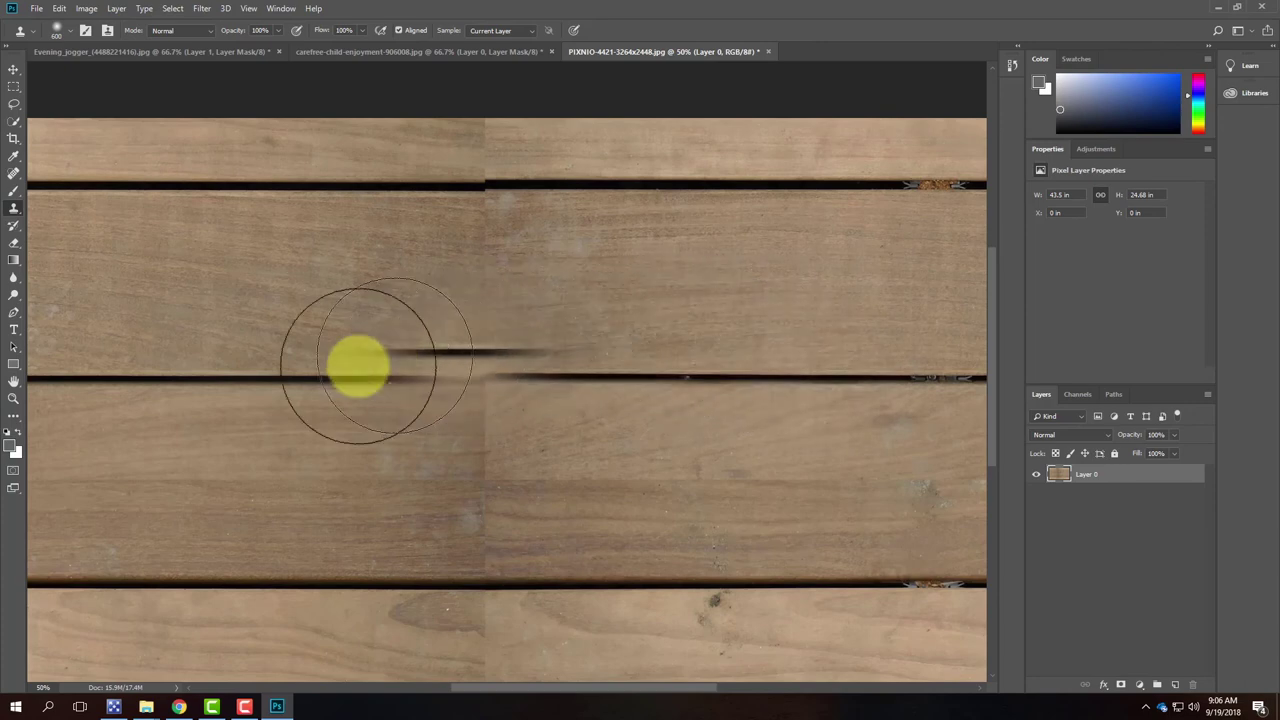
pyautogui.press('Escape')
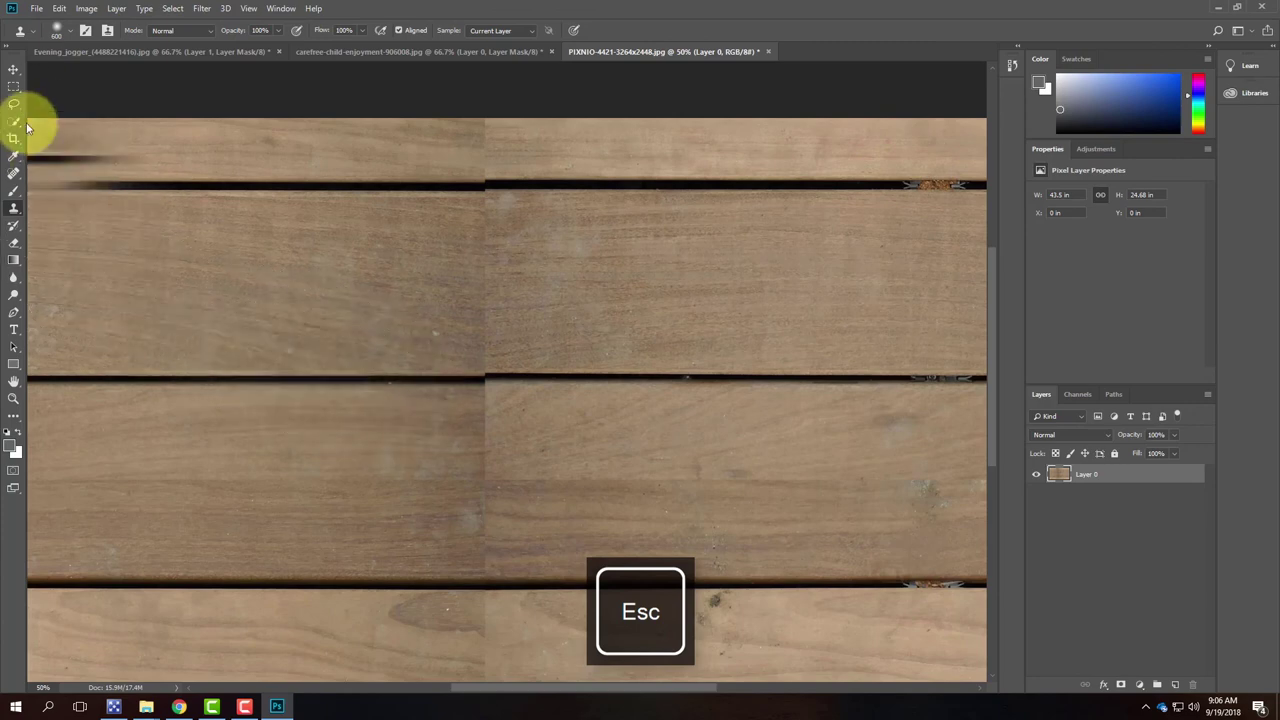
pyautogui.click(13, 87)
pyautogui.scroll(-3, 632, 457)
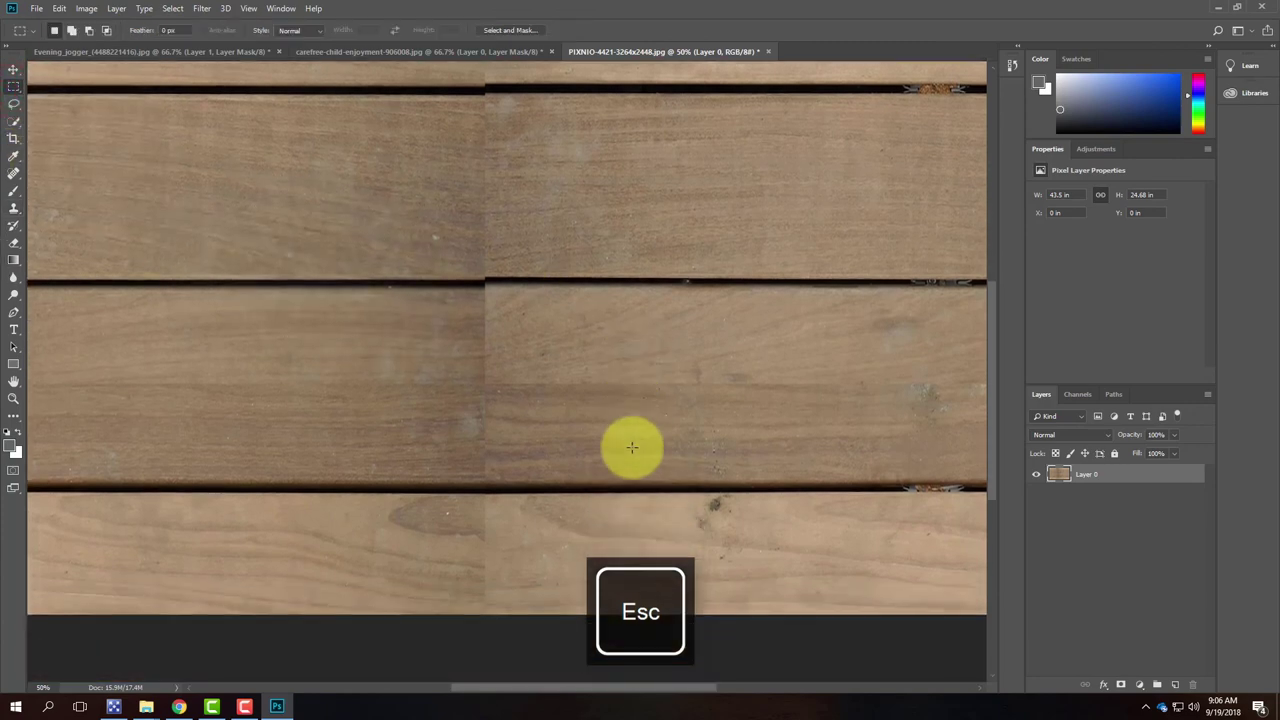
pyautogui.scroll(4, 632, 455)
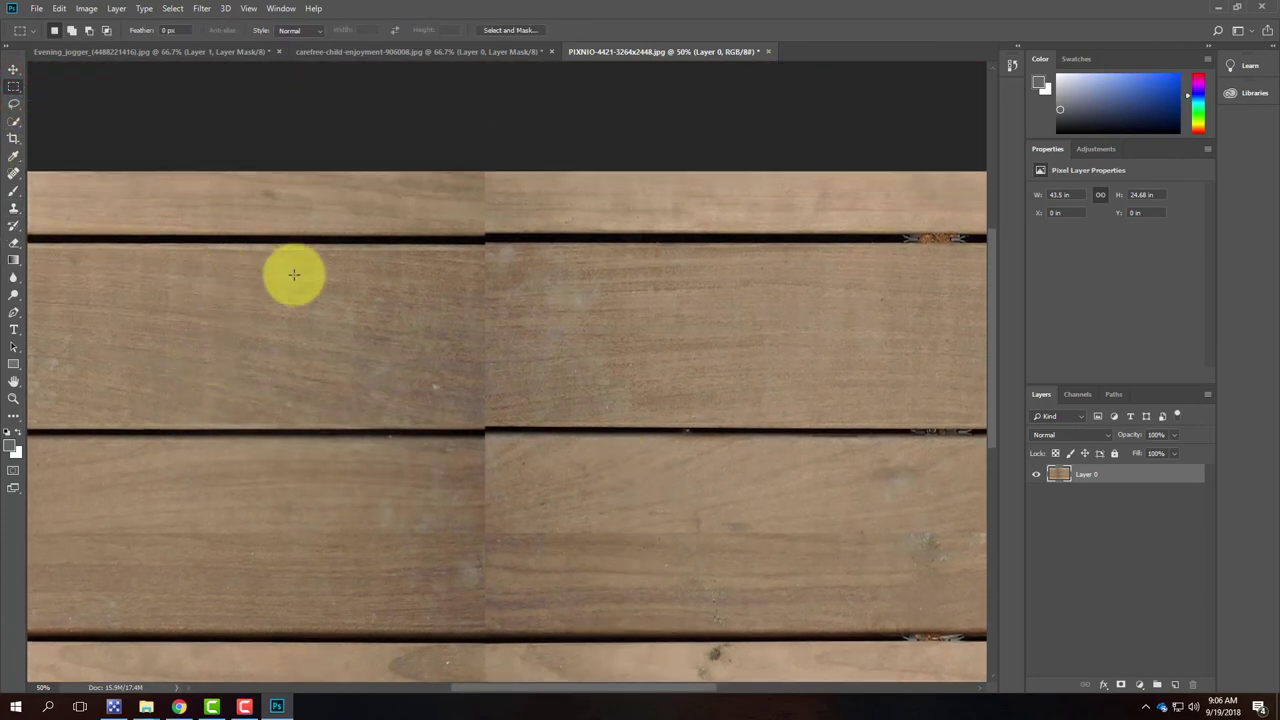
pyautogui.click(14, 210)
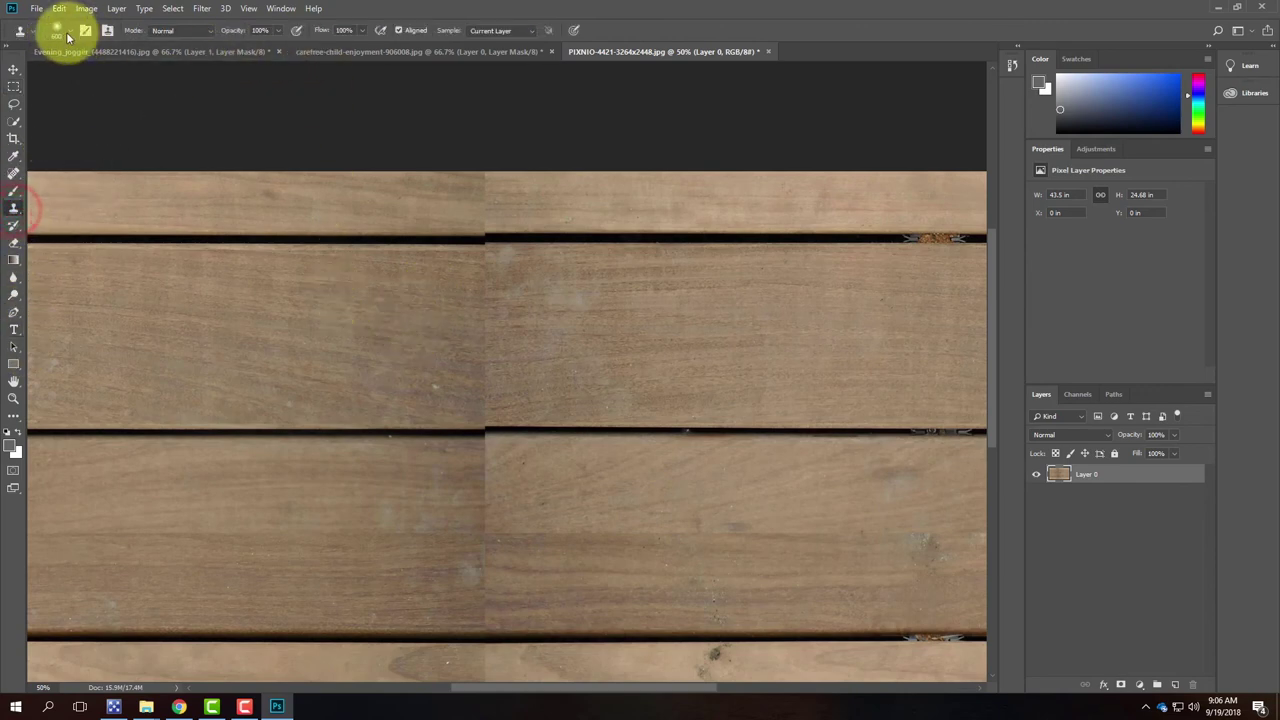
pyautogui.click(57, 30)
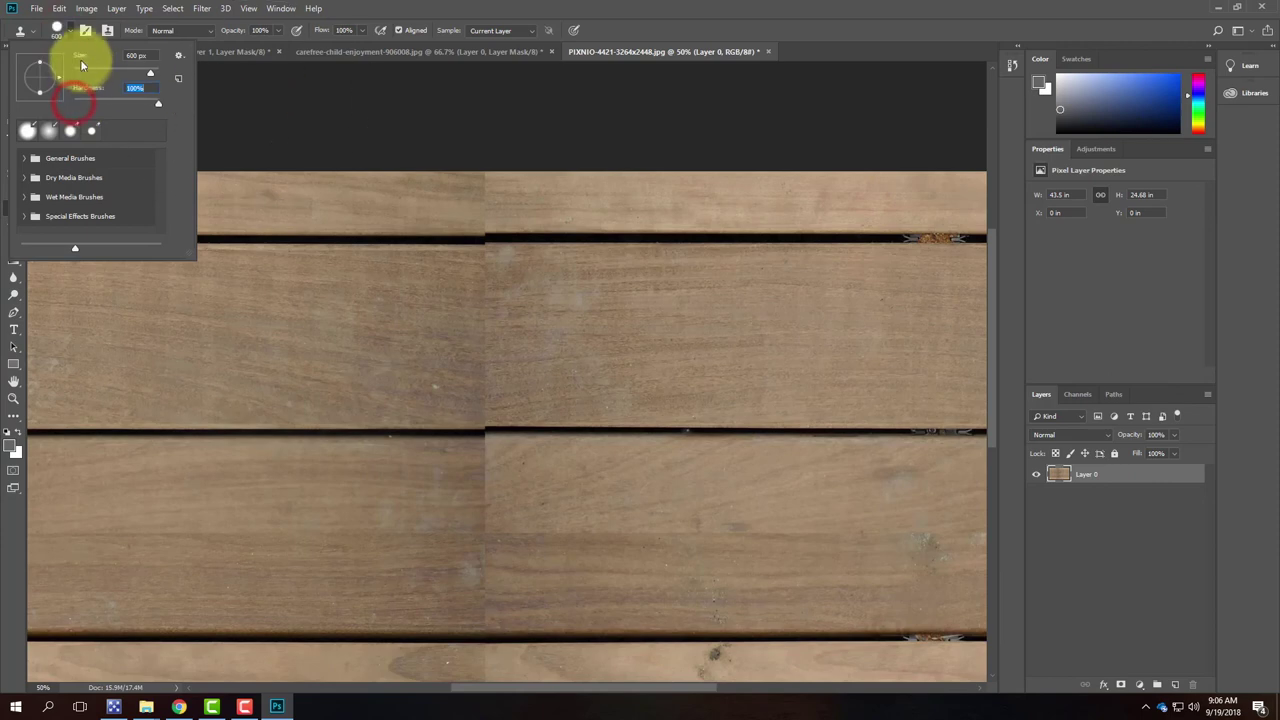
pyautogui.click(70, 30)
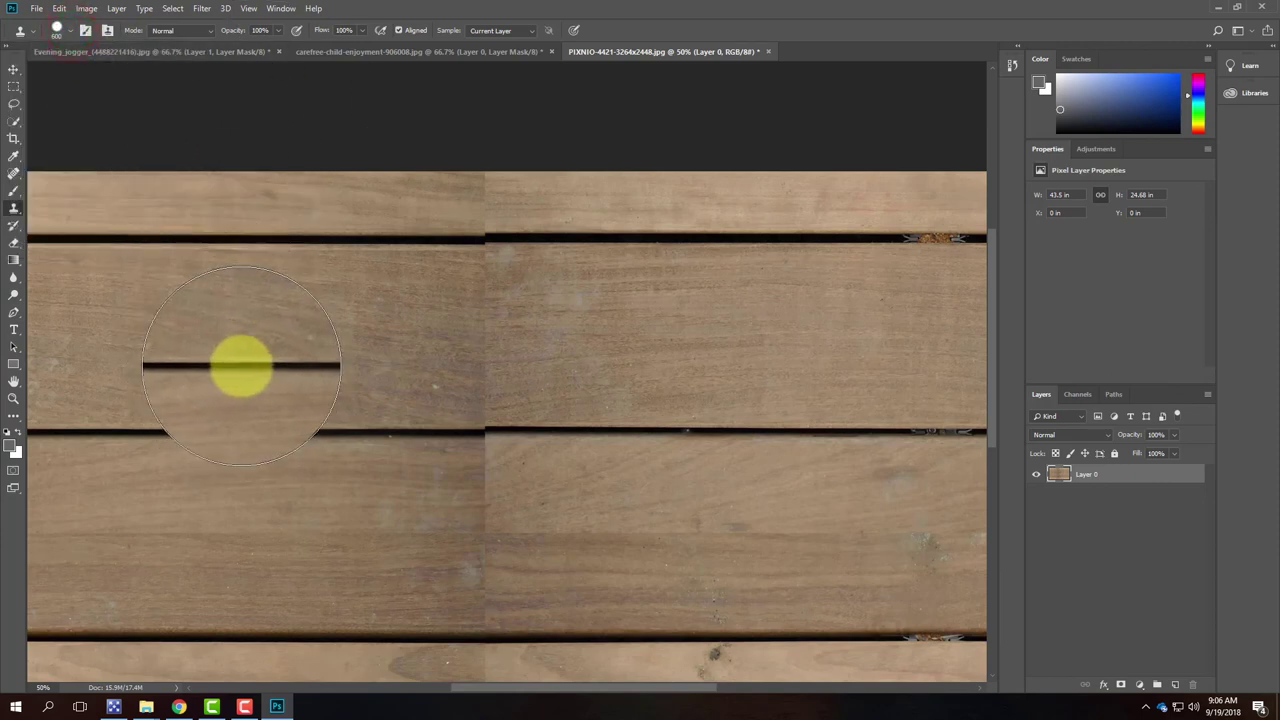
# With a smaller brush, clone the dark gap line across the seam, then undo the stray strokes
pyautogui.press('[')
pyautogui.press('[')
pyautogui.press('[')
pyautogui.press('[')
pyautogui.press('[')
pyautogui.press('[')
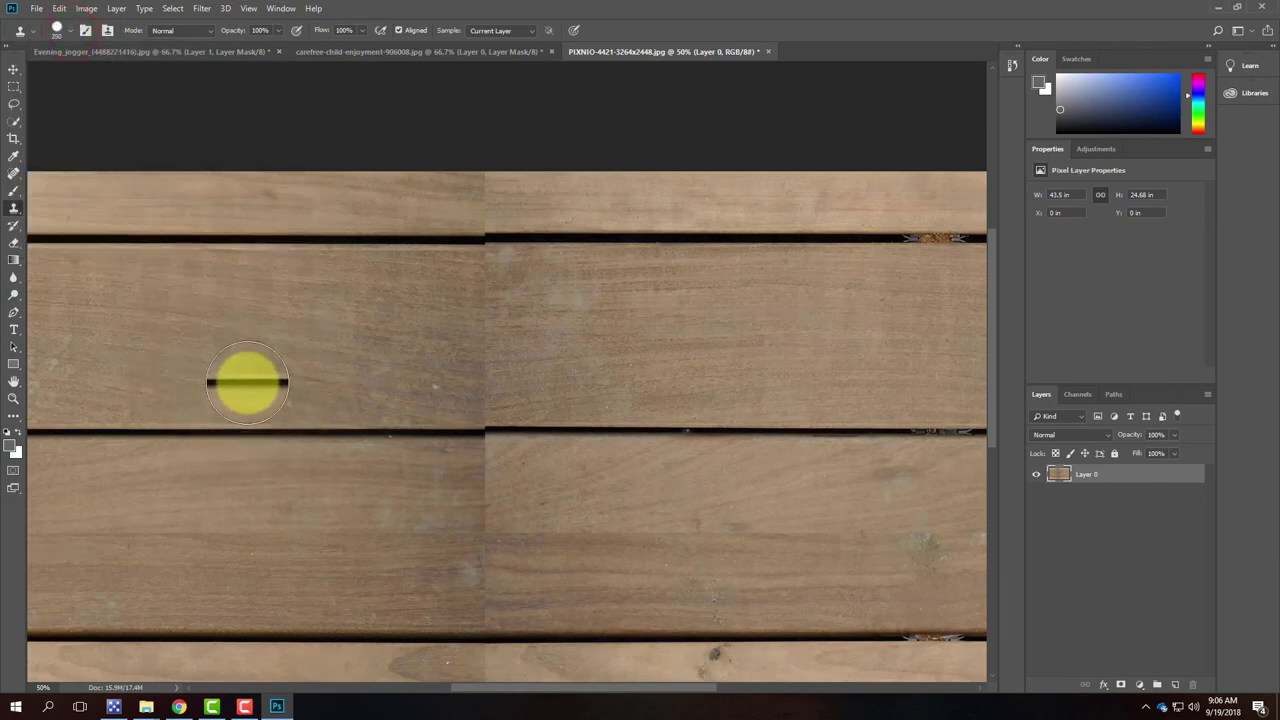
pyautogui.keyDown('alt'); pyautogui.click(286, 429); pyautogui.keyUp('alt')
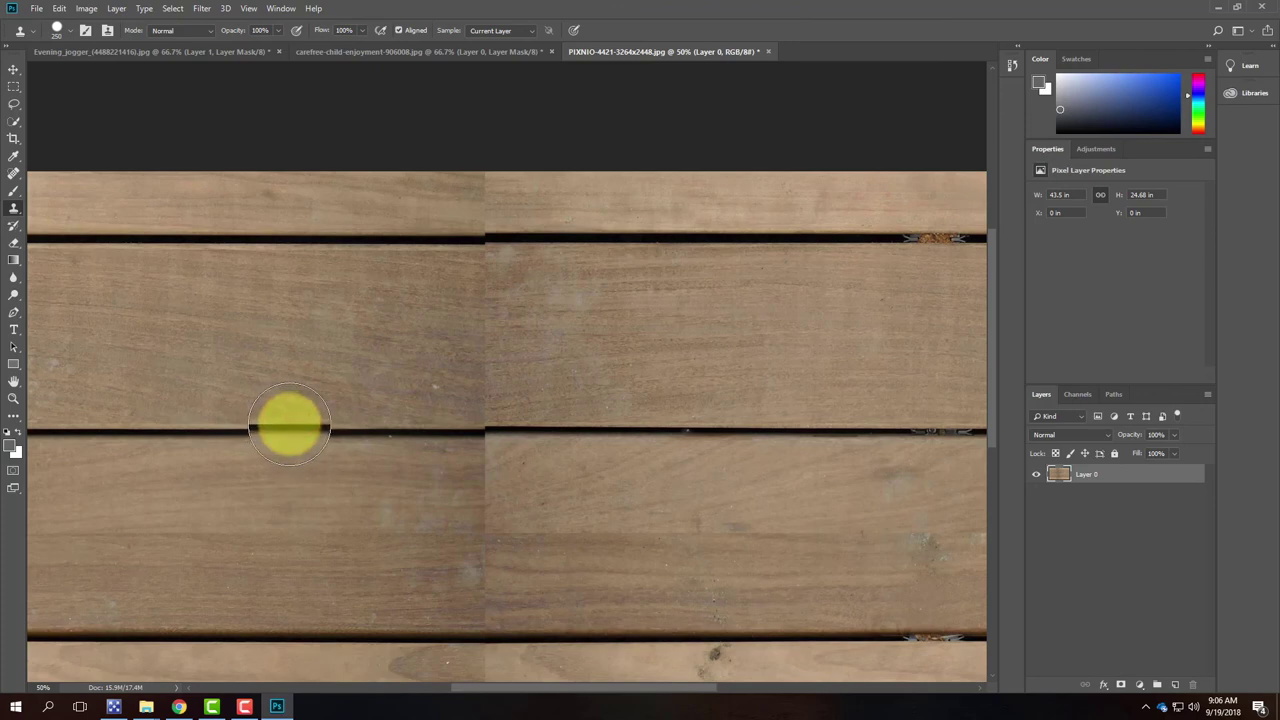
pyautogui.moveTo(272, 390); pyautogui.dragTo(366, 377)
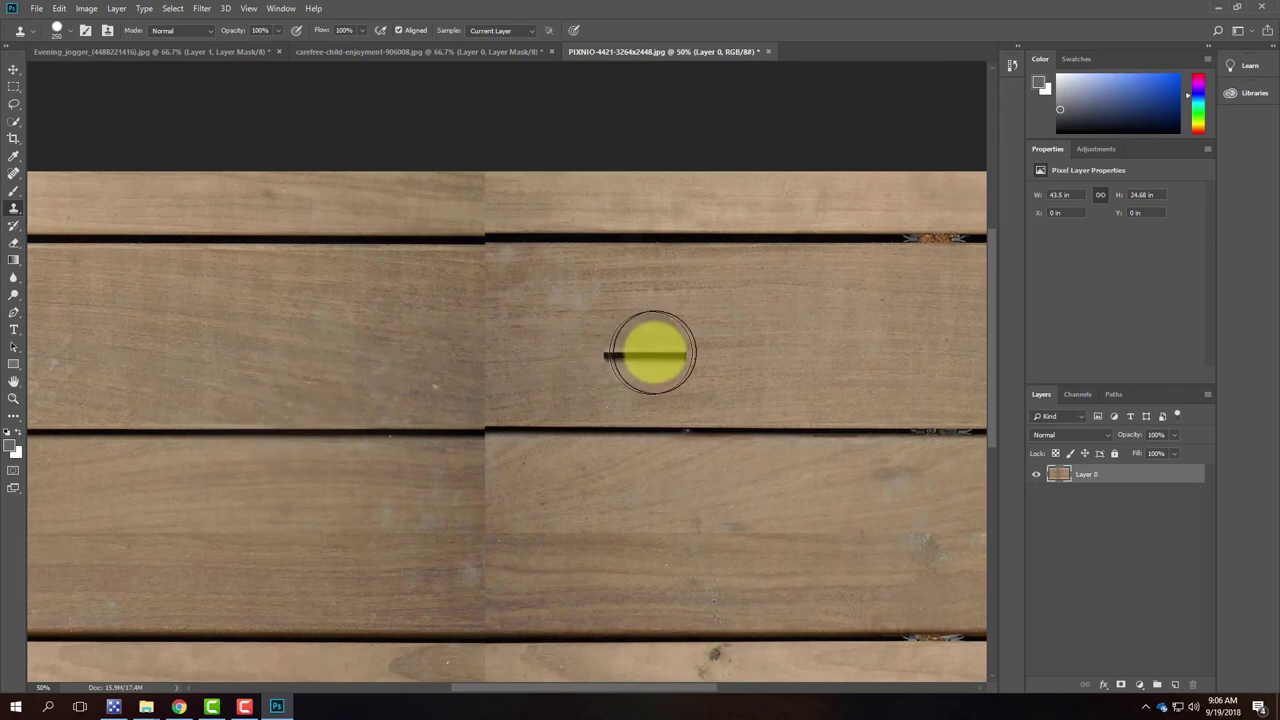
pyautogui.moveTo(654, 352); pyautogui.dragTo(679, 567)
pyautogui.hotkey('ctrl', 'z')
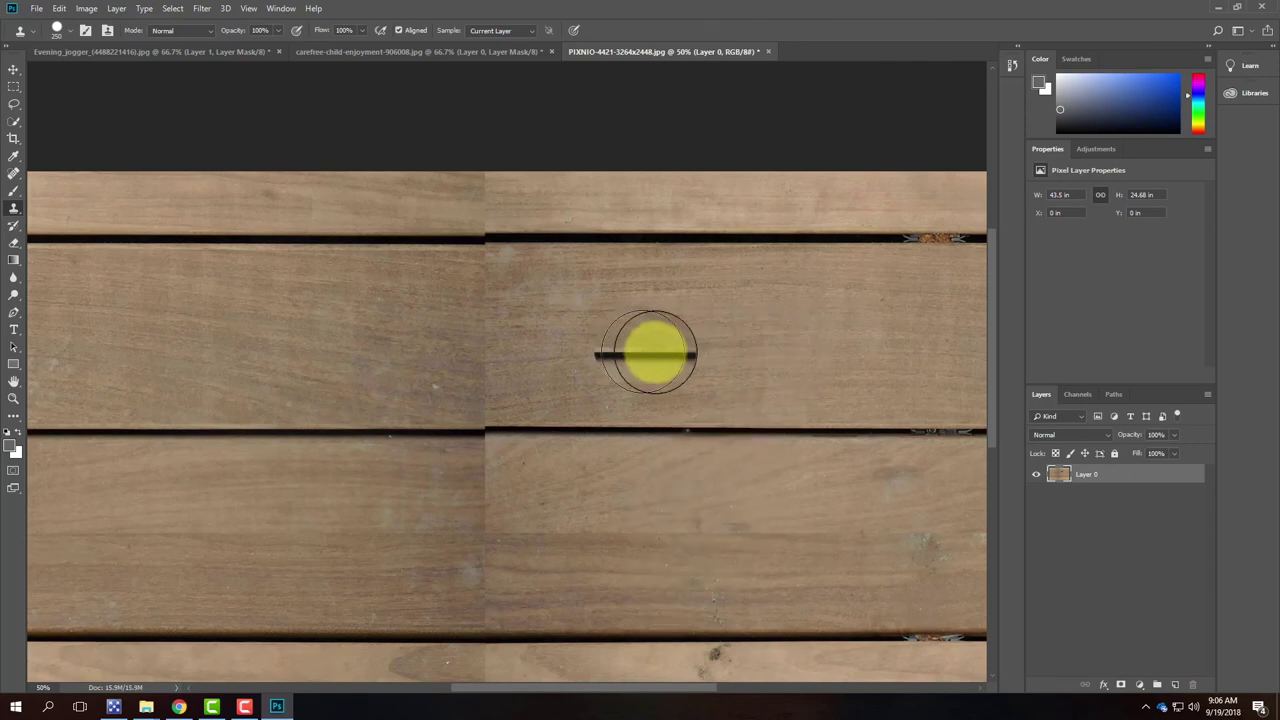
pyautogui.moveTo(712, 347)
pyautogui.mouseDown()
pyautogui.moveTo(540, 337)
pyautogui.moveTo(611, 374)
pyautogui.mouseUp()
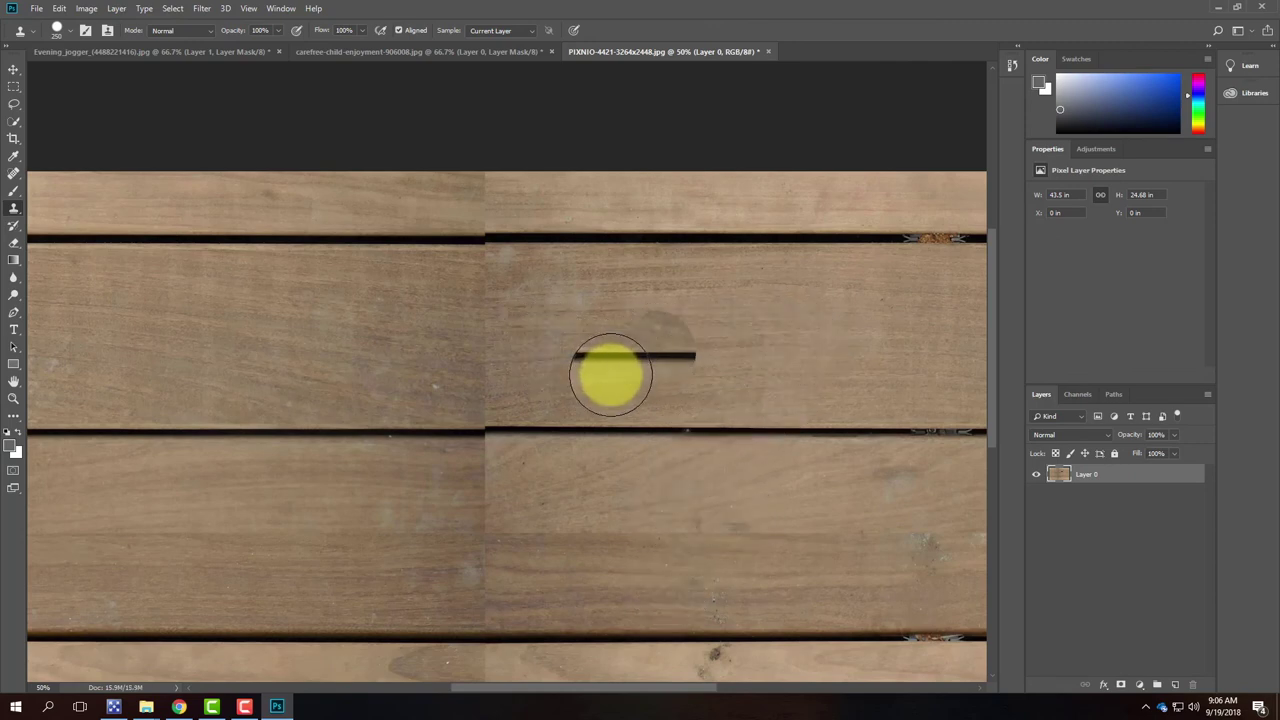
pyautogui.hotkey('ctrl', 'z')
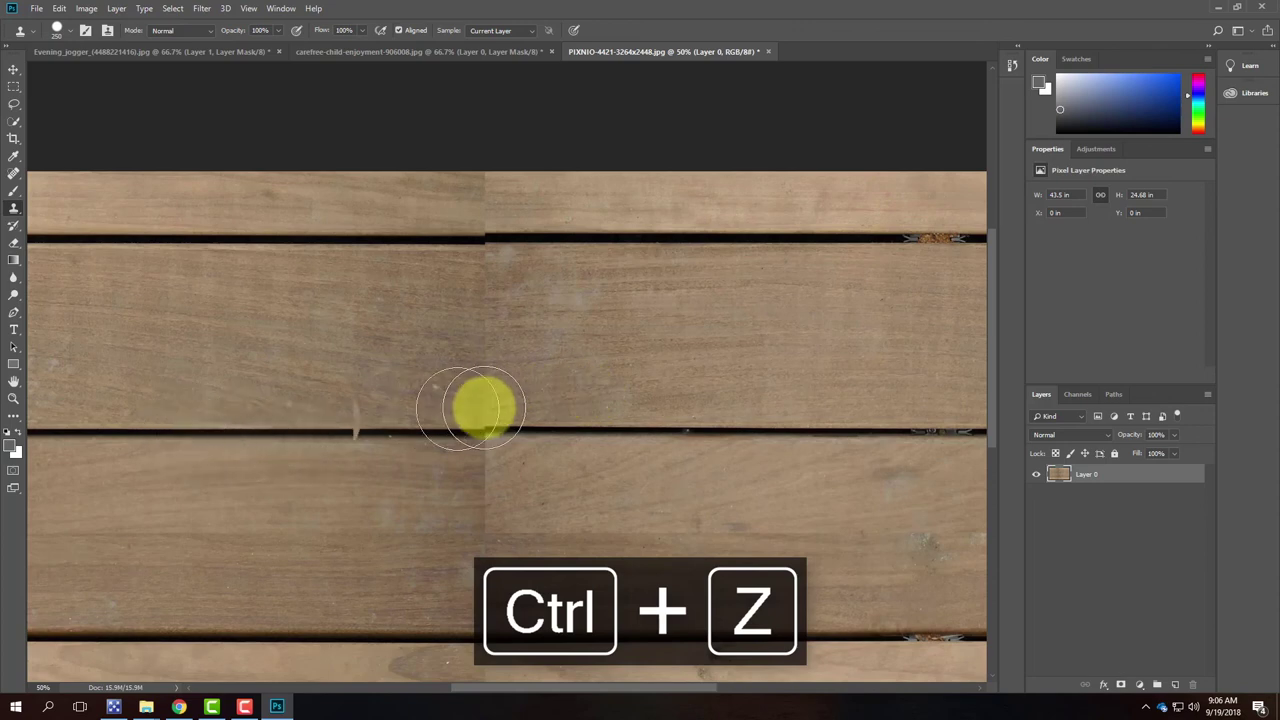
pyautogui.hotkey('ctrl', 'z')
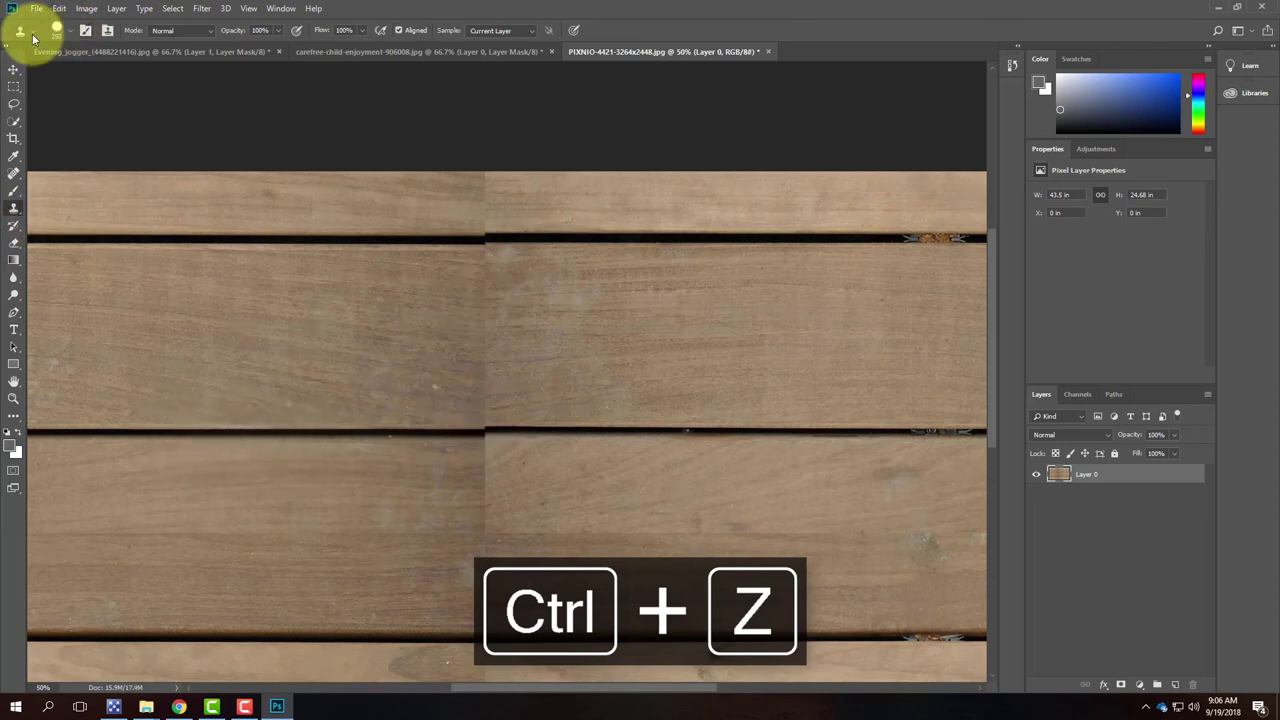
# Lower the Clone Stamp brush hardness to about 31%
pyautogui.click(62, 30)
pyautogui.click(110, 100)
pyautogui.moveTo(108, 102); pyautogui.dragTo(100, 104)
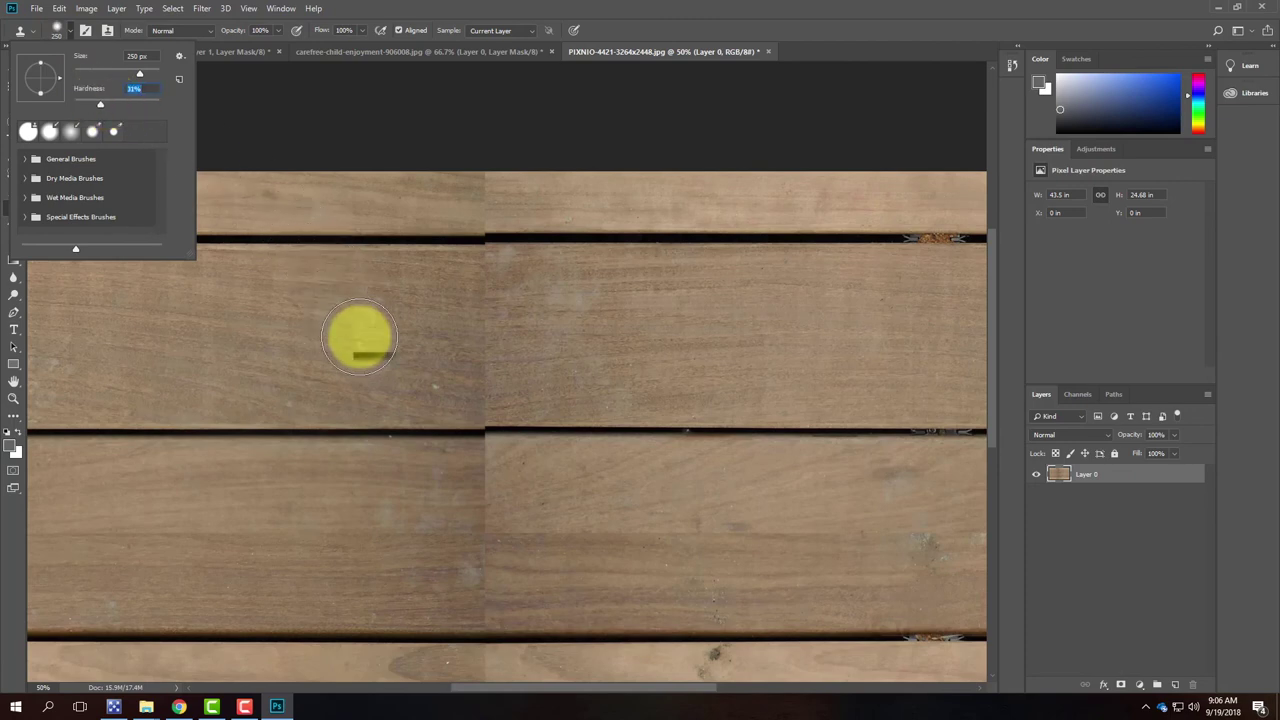
pyautogui.click(68, 33)
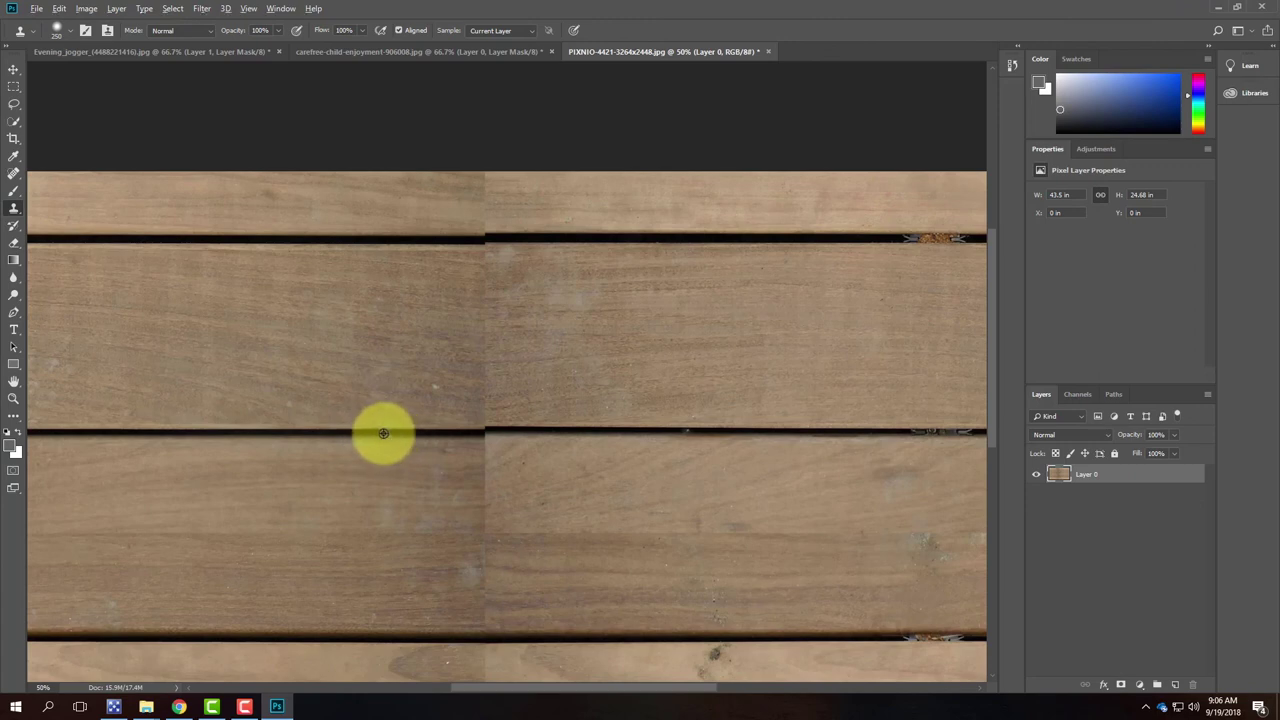
# Clone wood across the vertical seam along the middle and top plank gap lines
pyautogui.keyDown('alt'); pyautogui.click(384, 431); pyautogui.keyUp('alt')
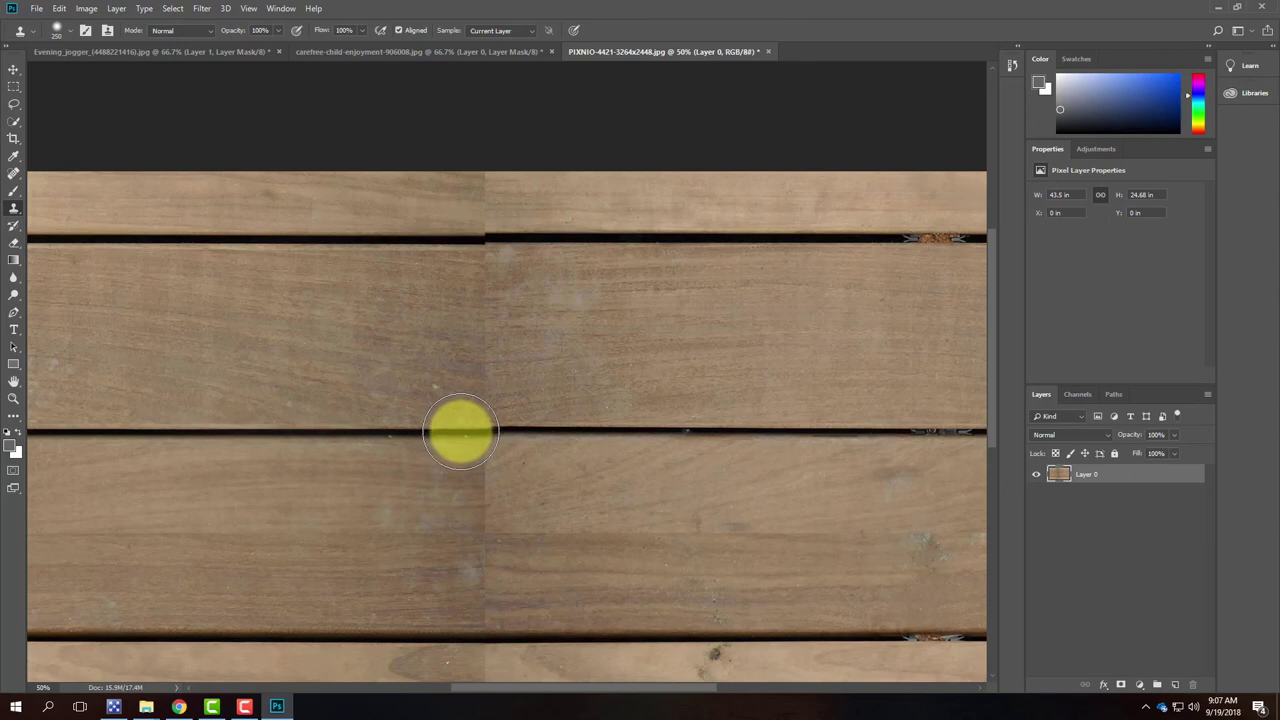
pyautogui.click(457, 431)
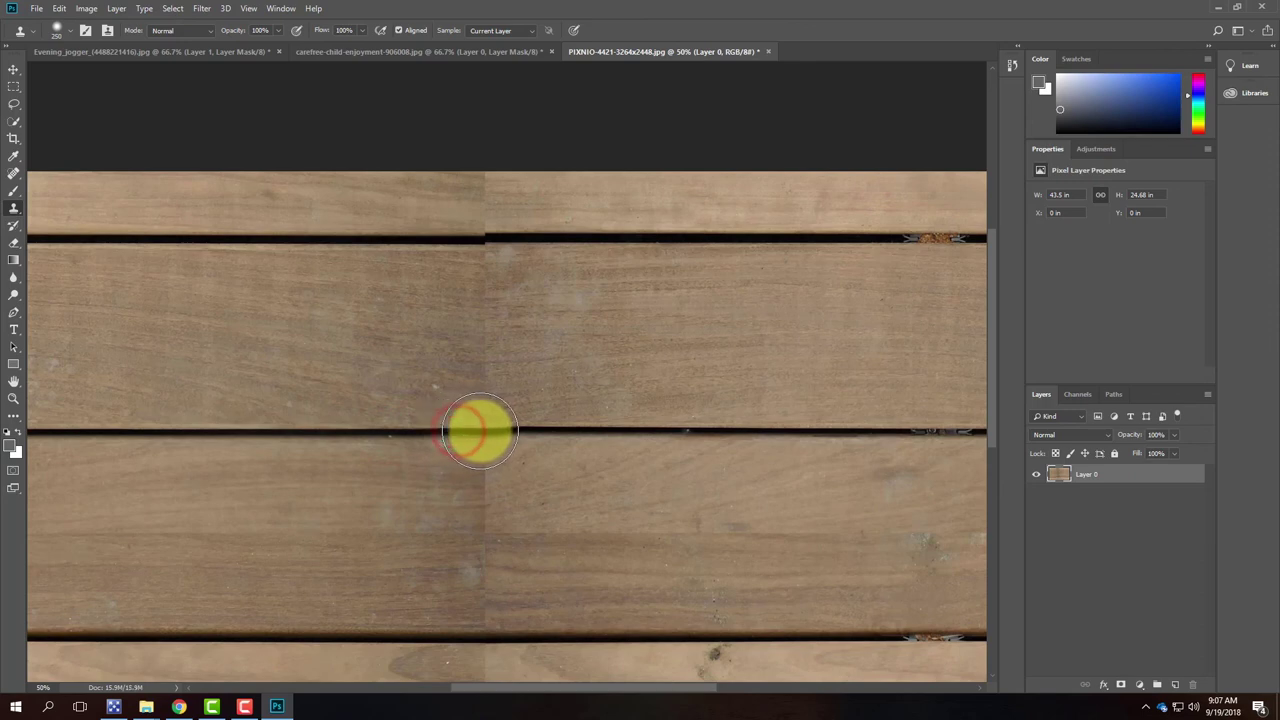
pyautogui.click(483, 431)
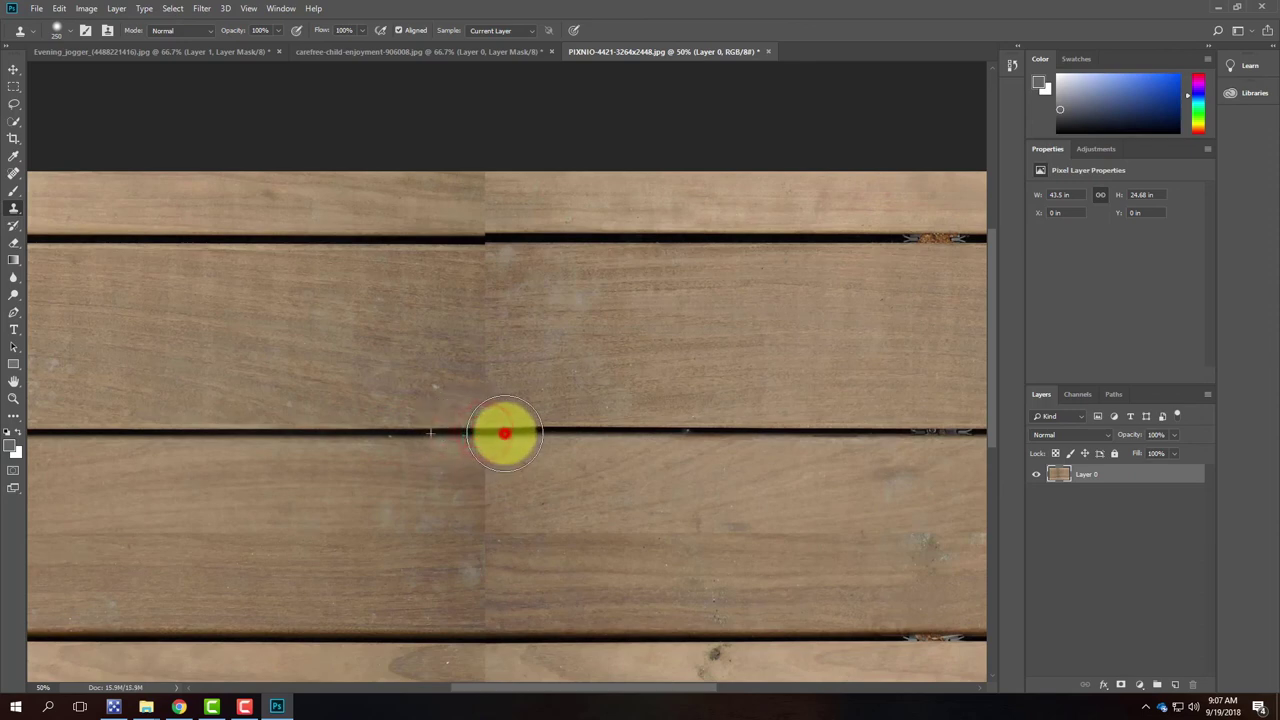
pyautogui.click(505, 432)
pyautogui.click(526, 432)
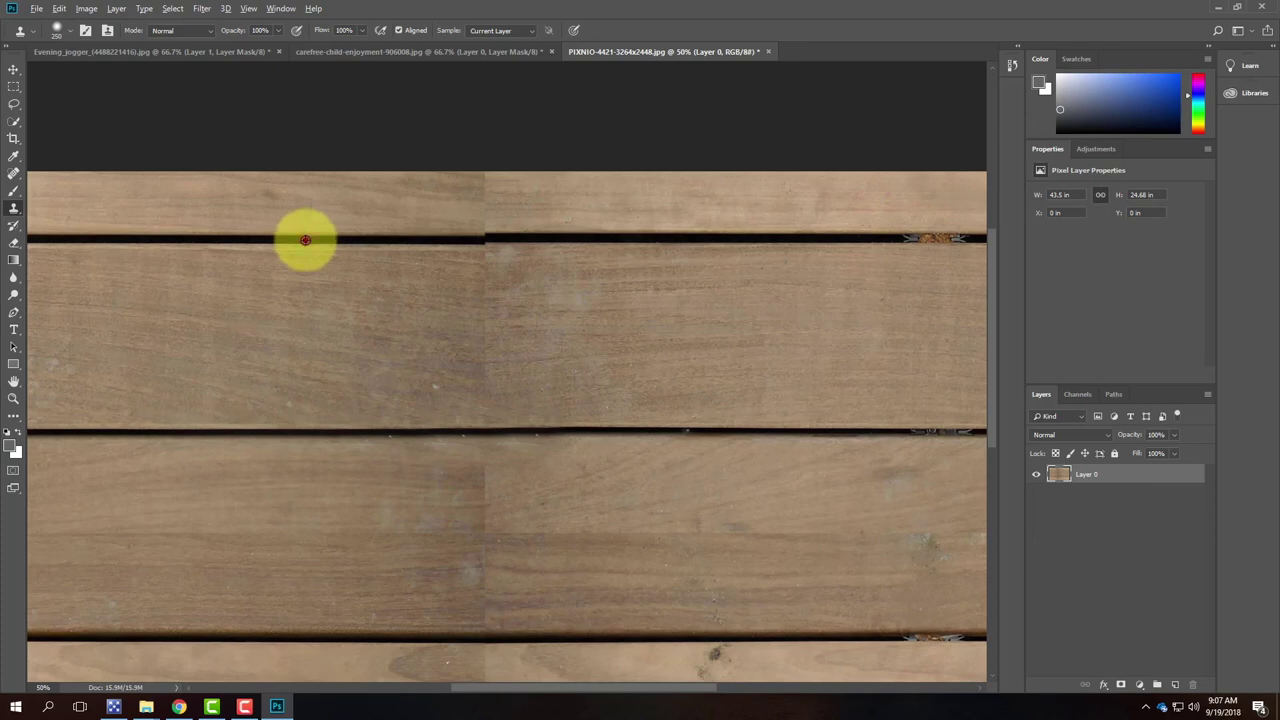
pyautogui.keyDown('alt'); pyautogui.click(305, 240); pyautogui.keyUp('alt')
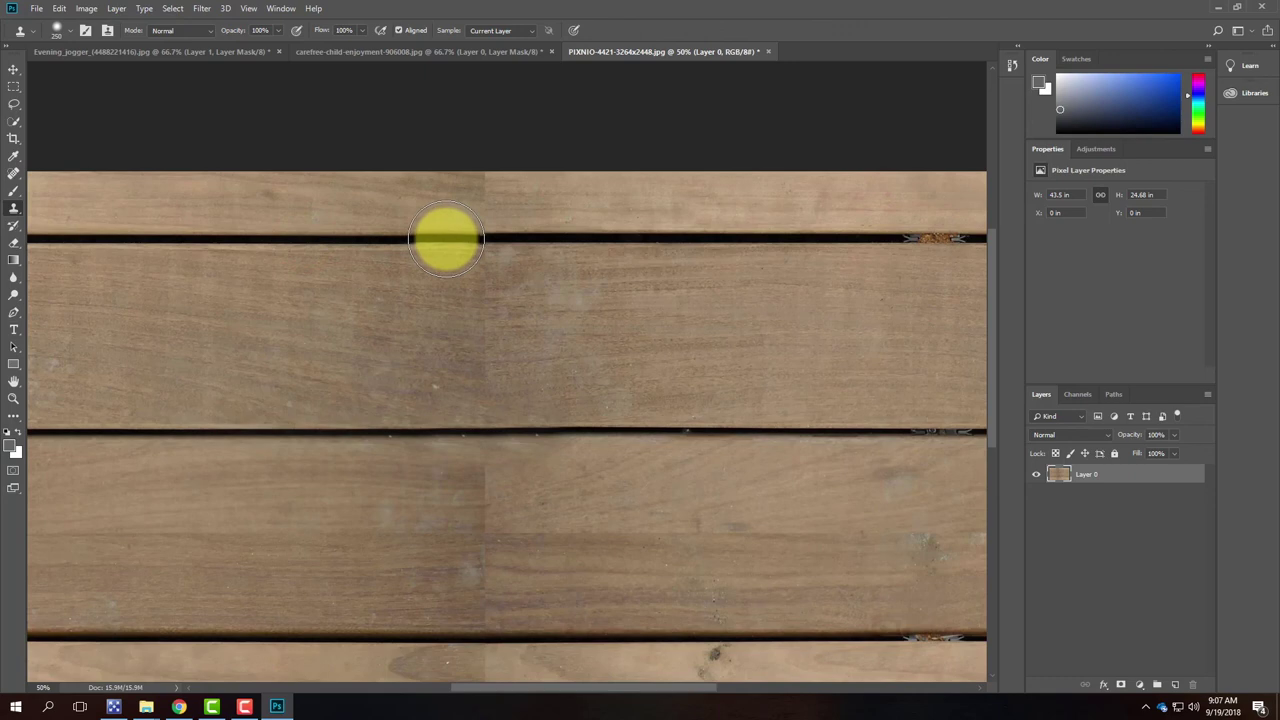
pyautogui.click(445, 240)
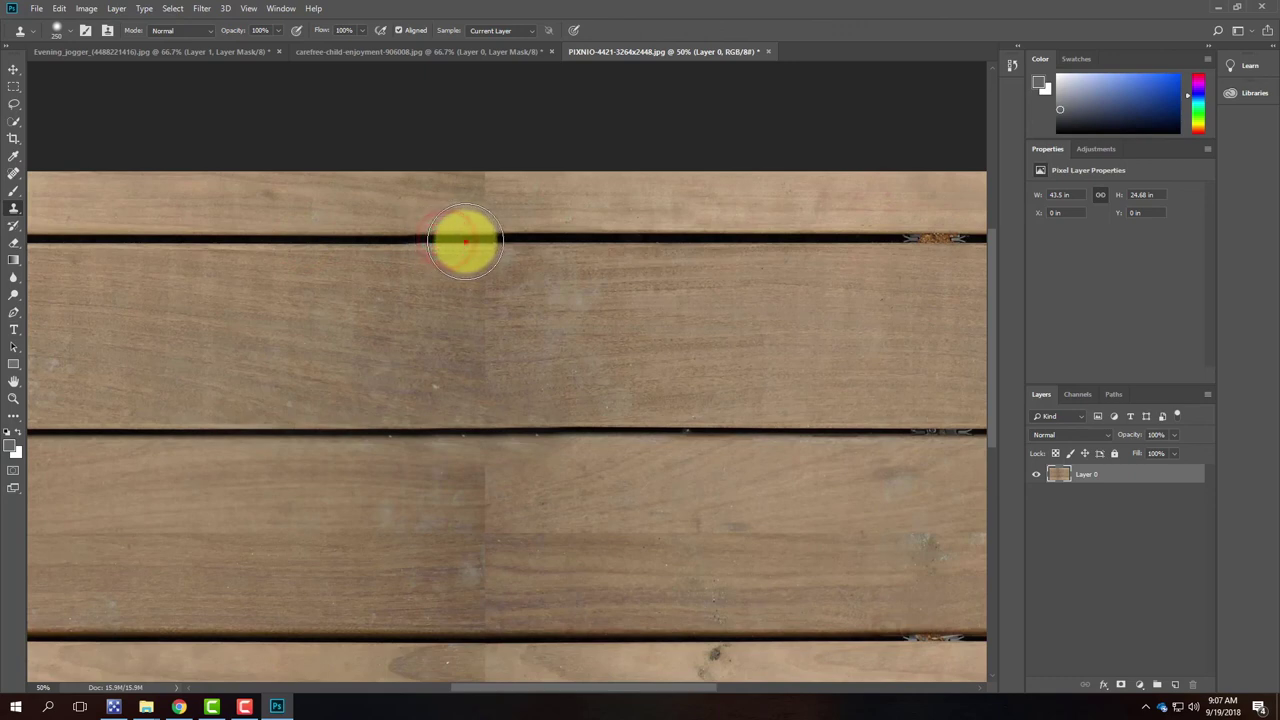
pyautogui.click(465, 240)
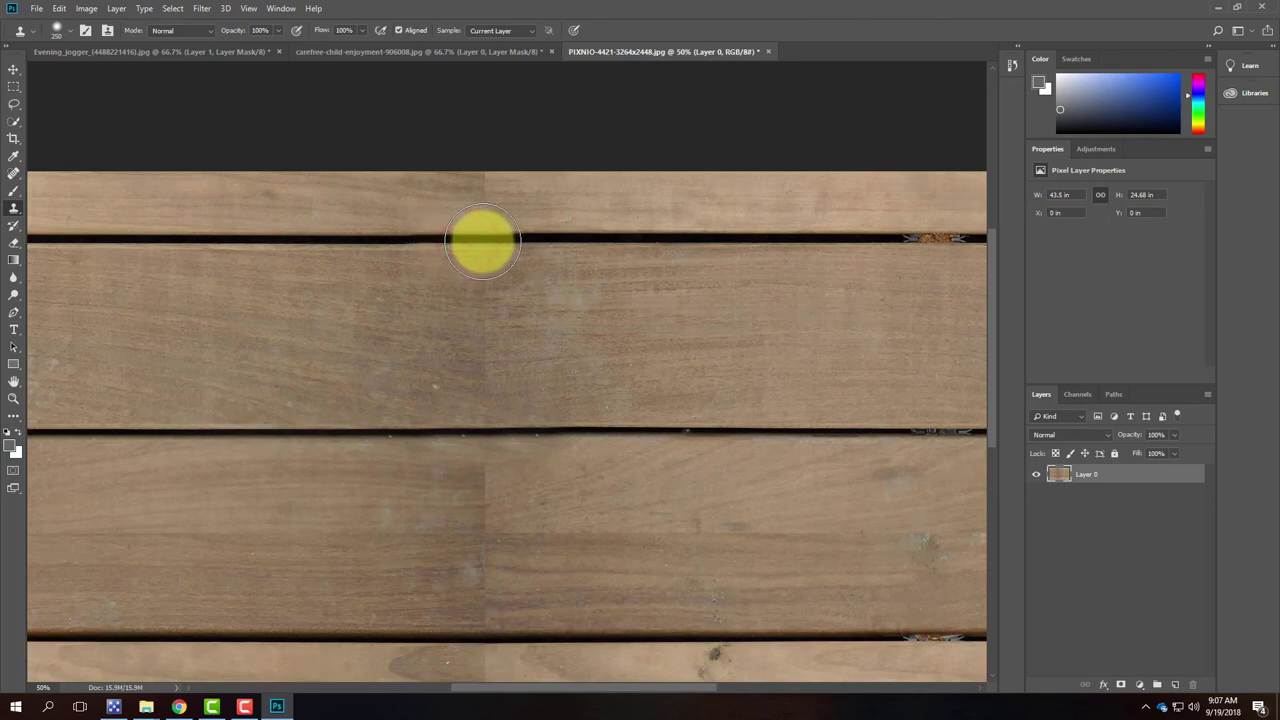
pyautogui.click(482, 240)
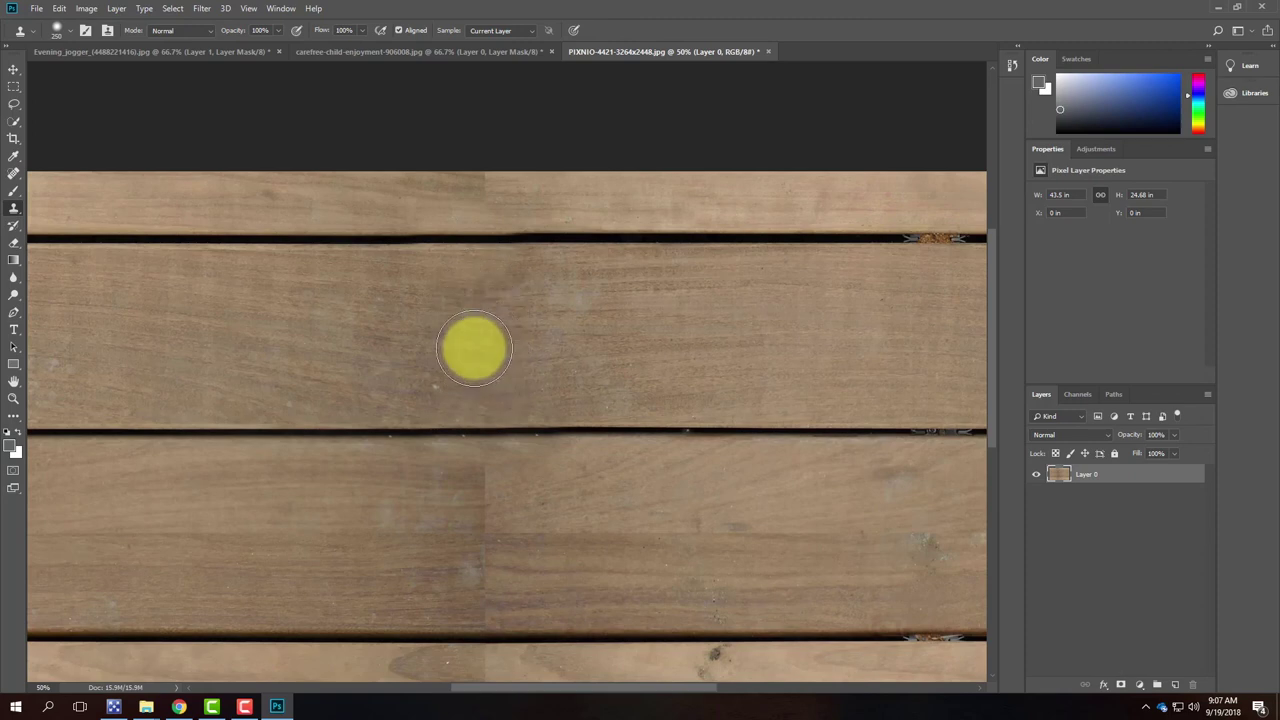
# Clone sampled wood over the vertical seam on the second plank
pyautogui.click(400, 294)
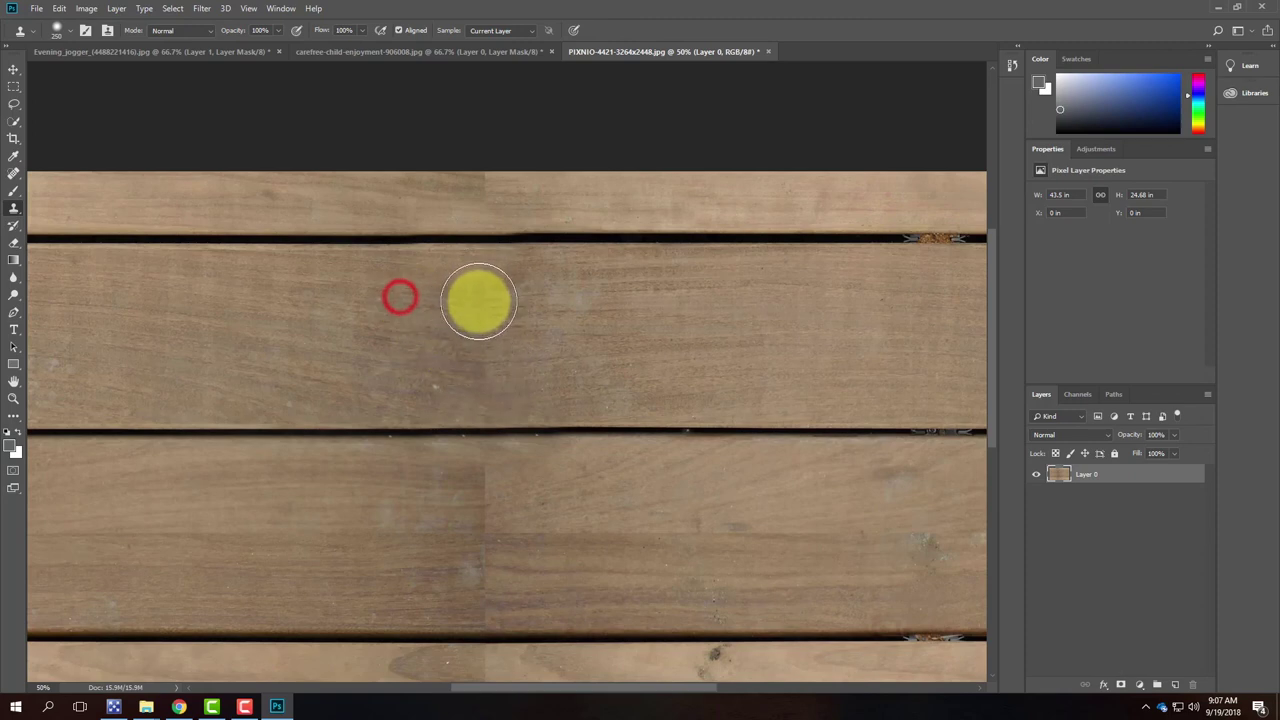
pyautogui.click(482, 296)
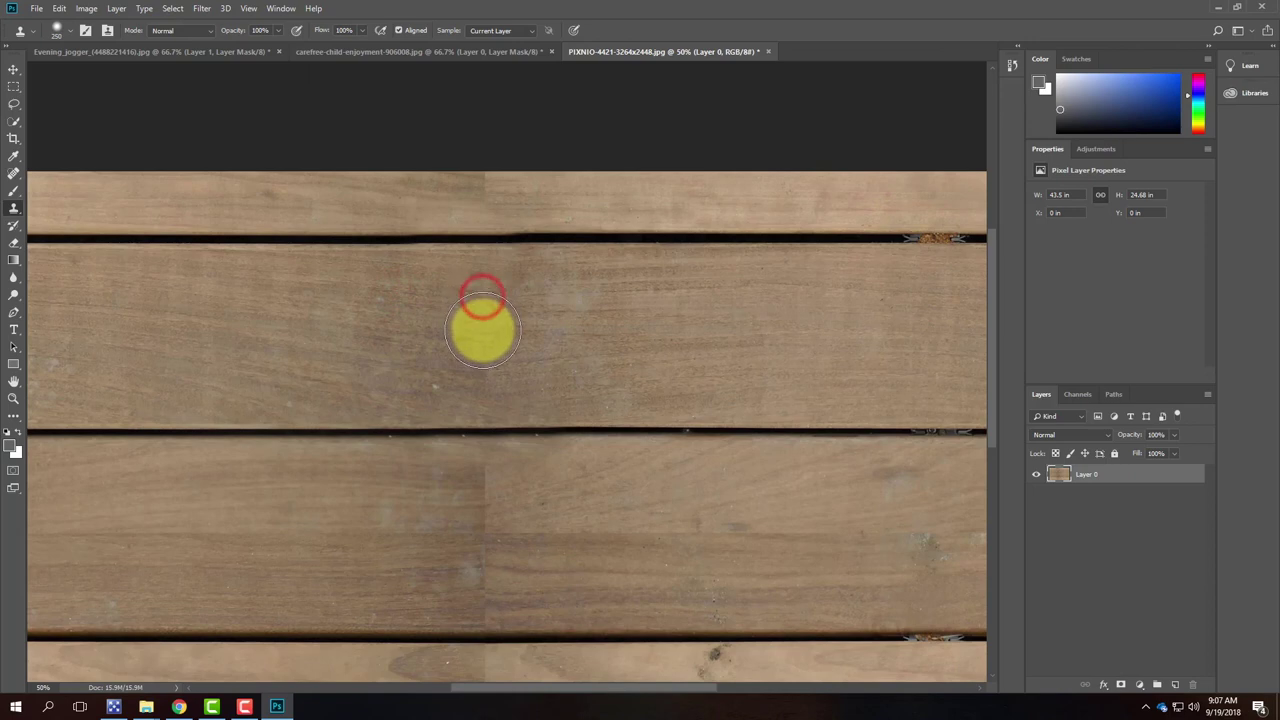
pyautogui.click(482, 330)
pyautogui.click(620, 314)
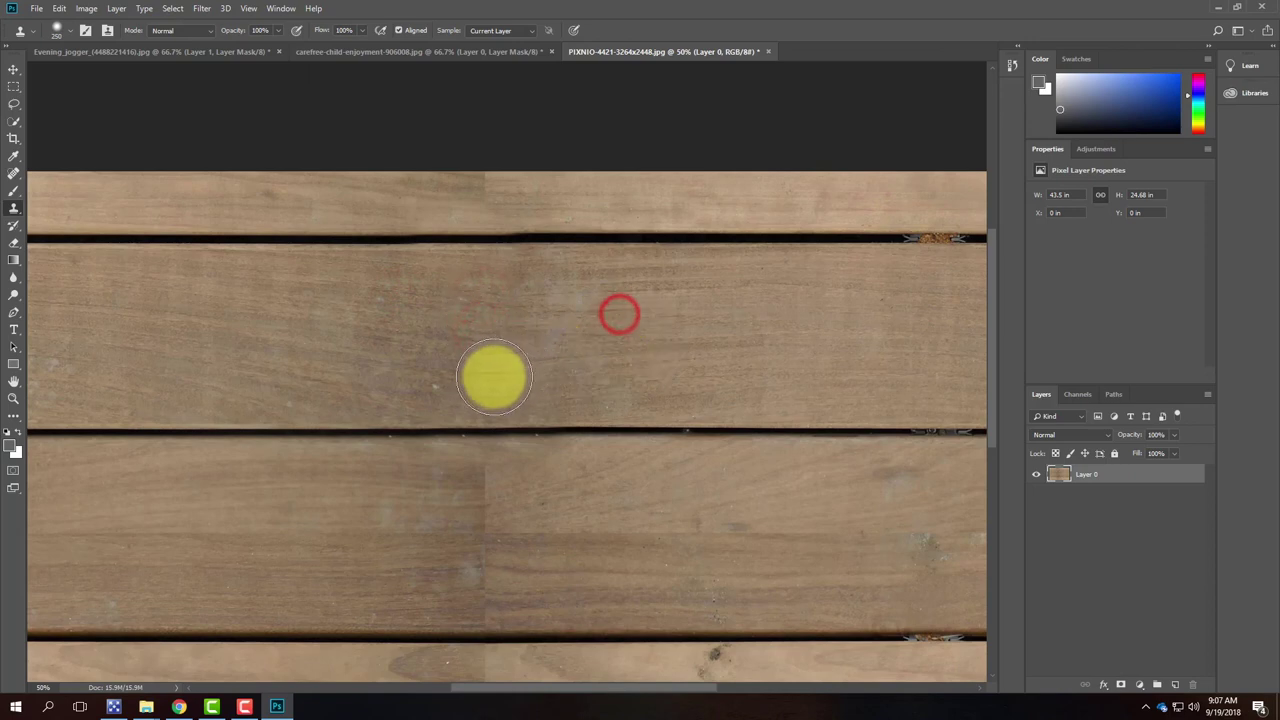
pyautogui.keyDown('alt'); pyautogui.click(391, 357); pyautogui.keyUp('alt')
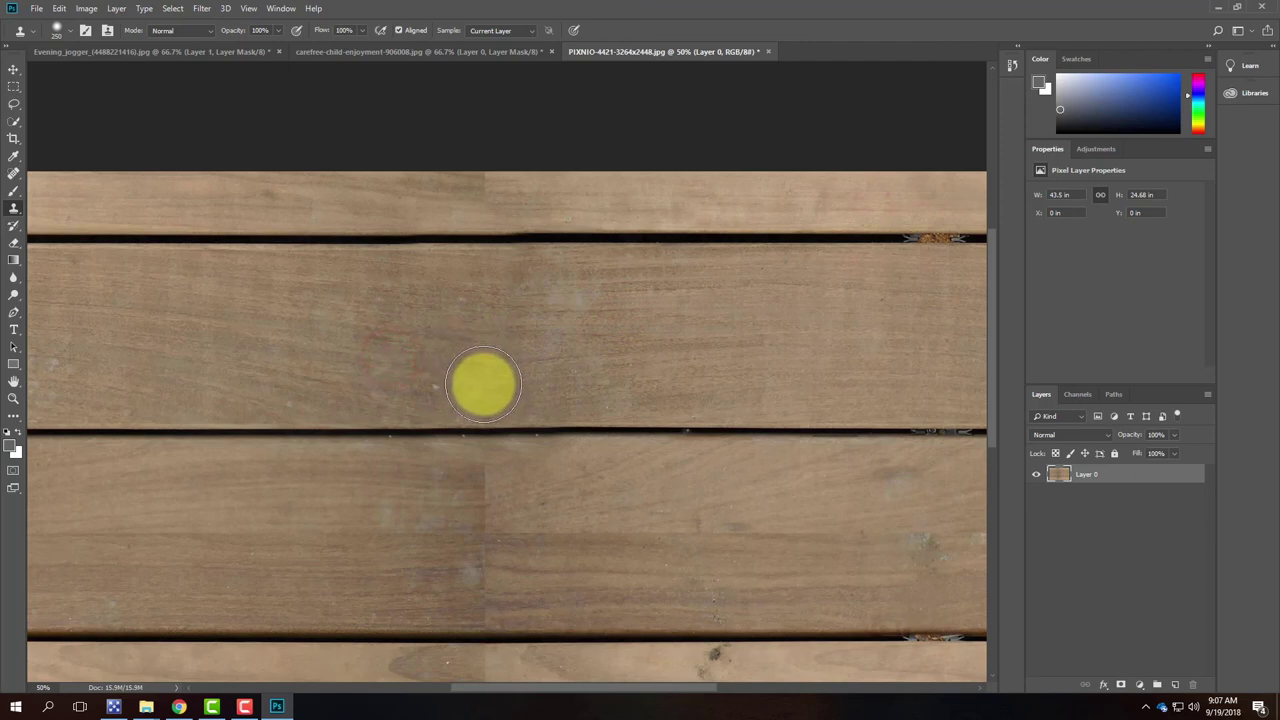
pyautogui.click(483, 385)
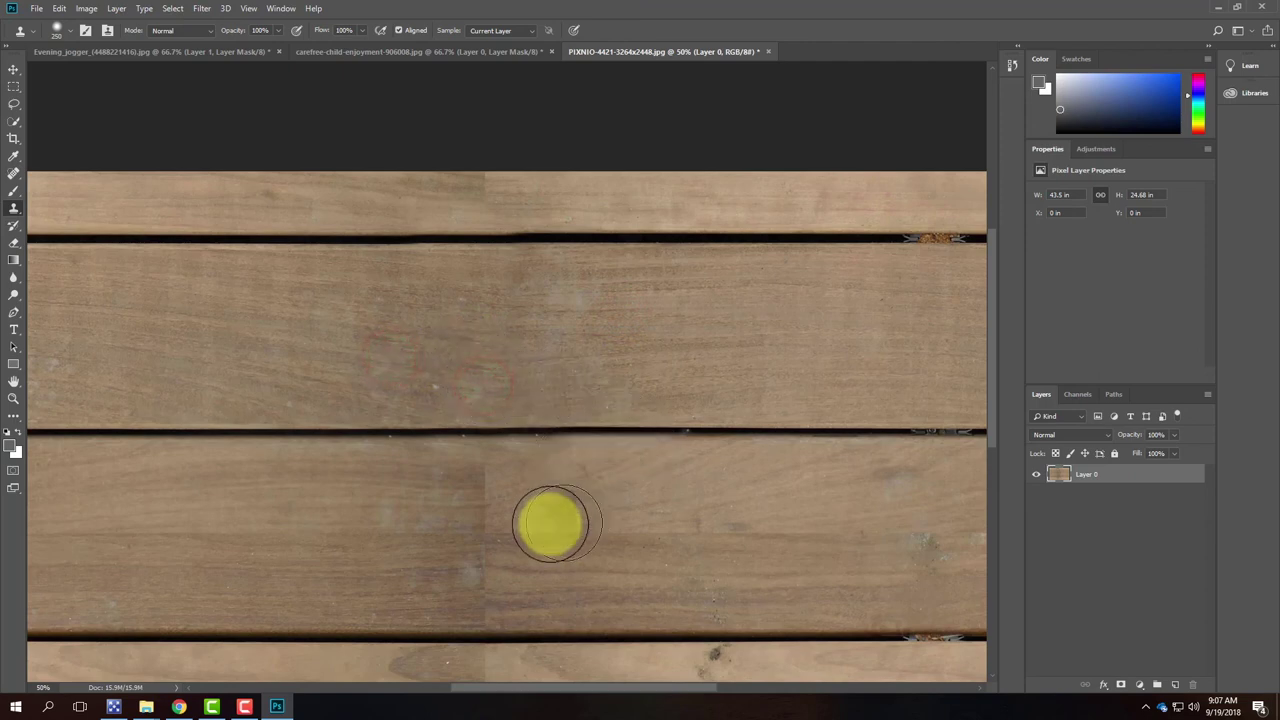
# Sample and clone wood to blend the seam across the third plank
pyautogui.keyDown('alt'); pyautogui.click(390, 482); pyautogui.keyUp('alt')
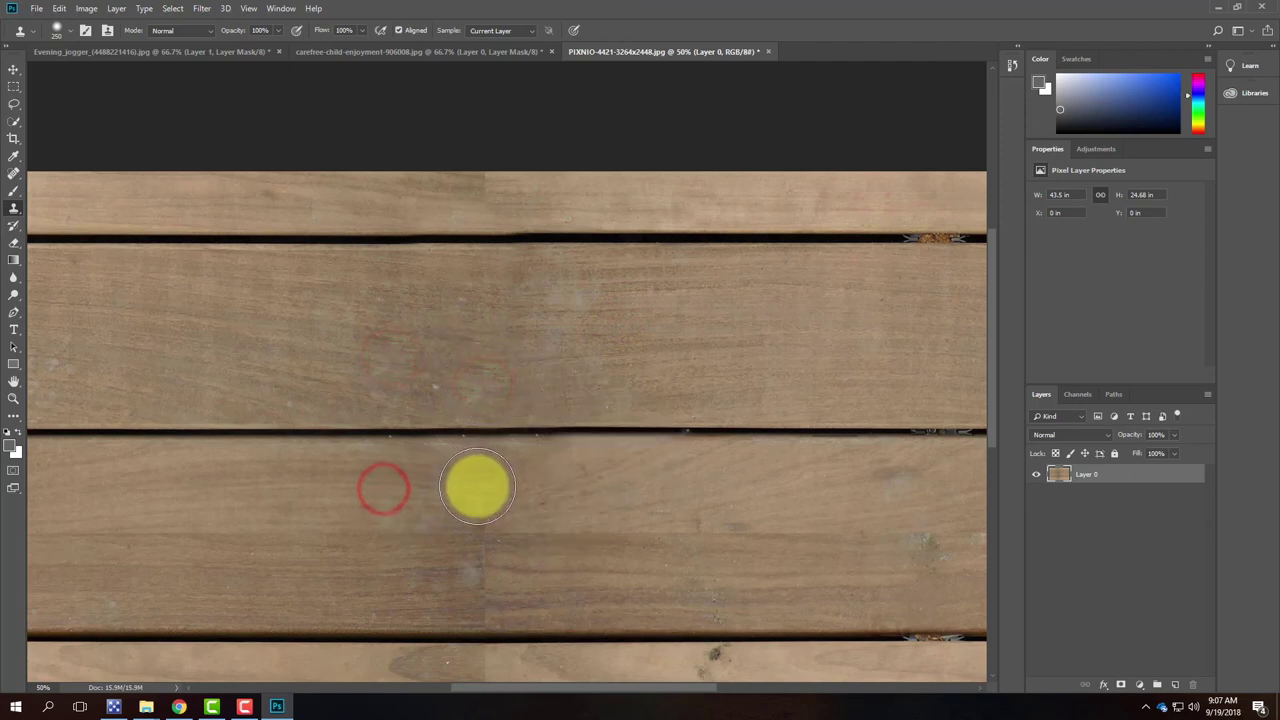
pyautogui.click(482, 488)
pyautogui.click(483, 523)
pyautogui.scroll(-2, 516, 482)
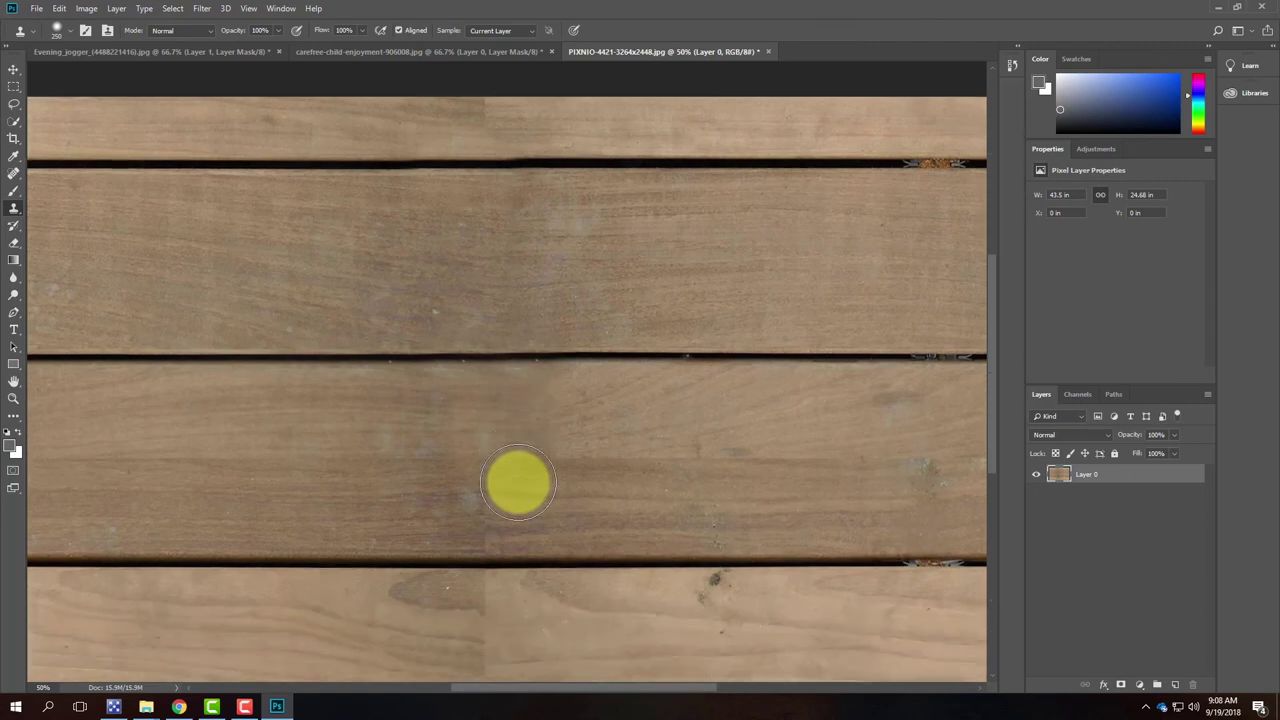
pyautogui.keyDown('alt'); pyautogui.click(391, 497); pyautogui.keyUp('alt')
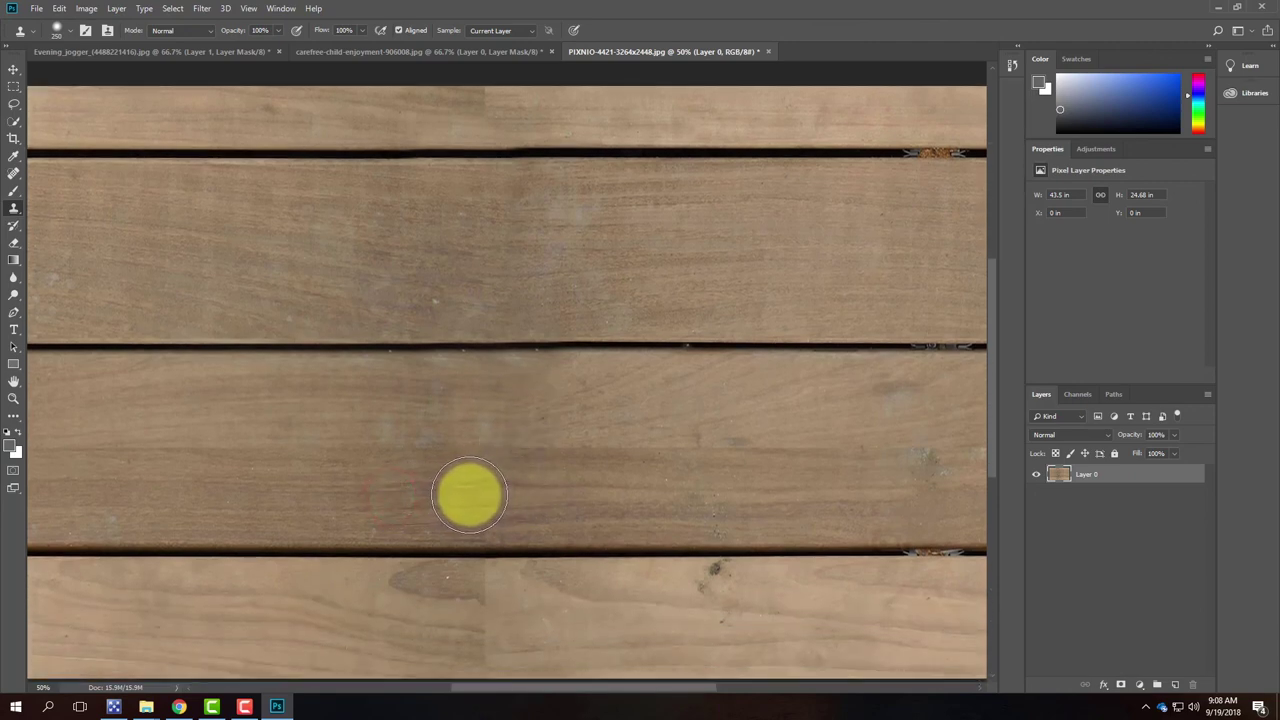
pyautogui.click(469, 494)
pyautogui.click(243, 486)
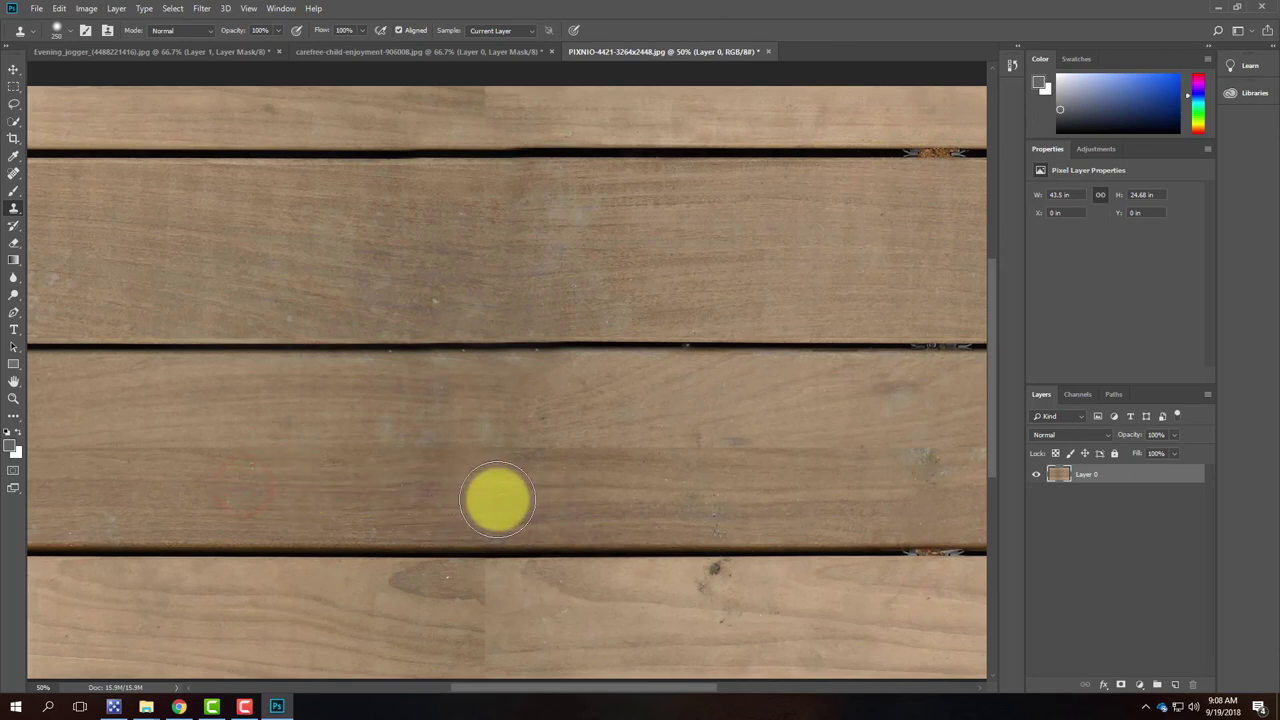
pyautogui.click(497, 499)
pyautogui.click(489, 506)
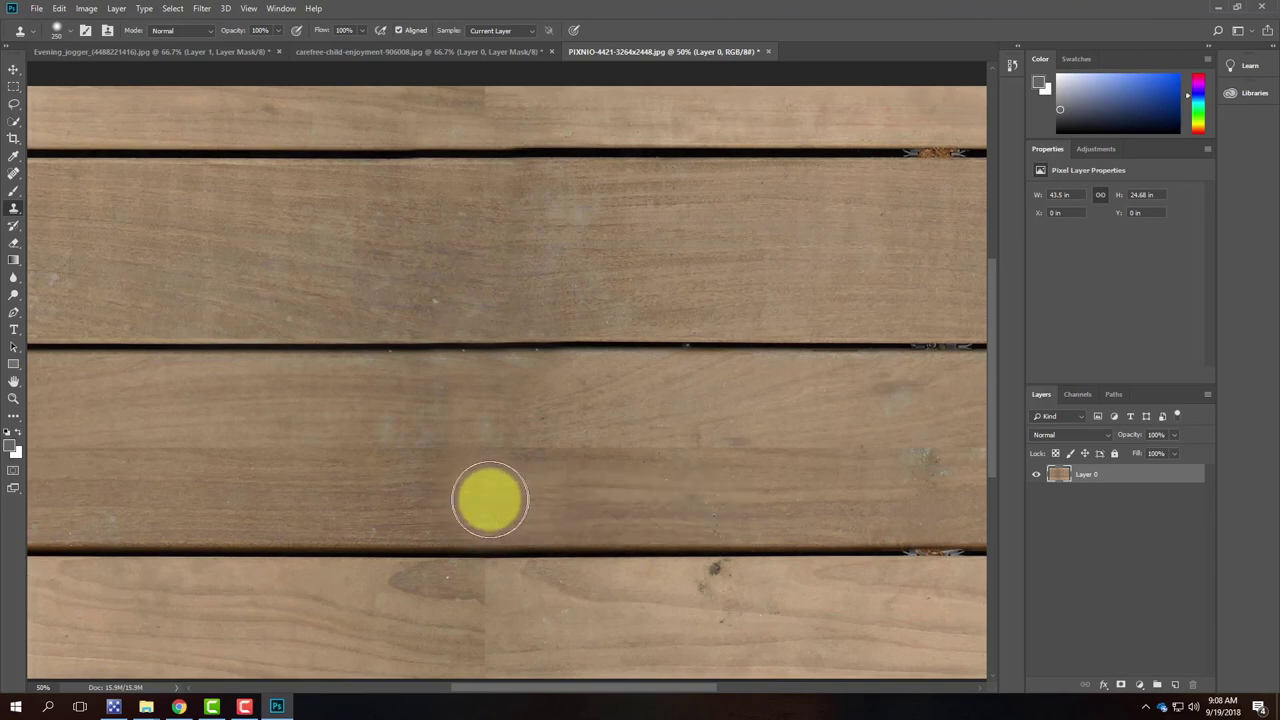
# Paint cloned wood over the right-hand seam on the third plank and touch it up
pyautogui.click(134, 460)
pyautogui.hscroll(-5, 300, 466)
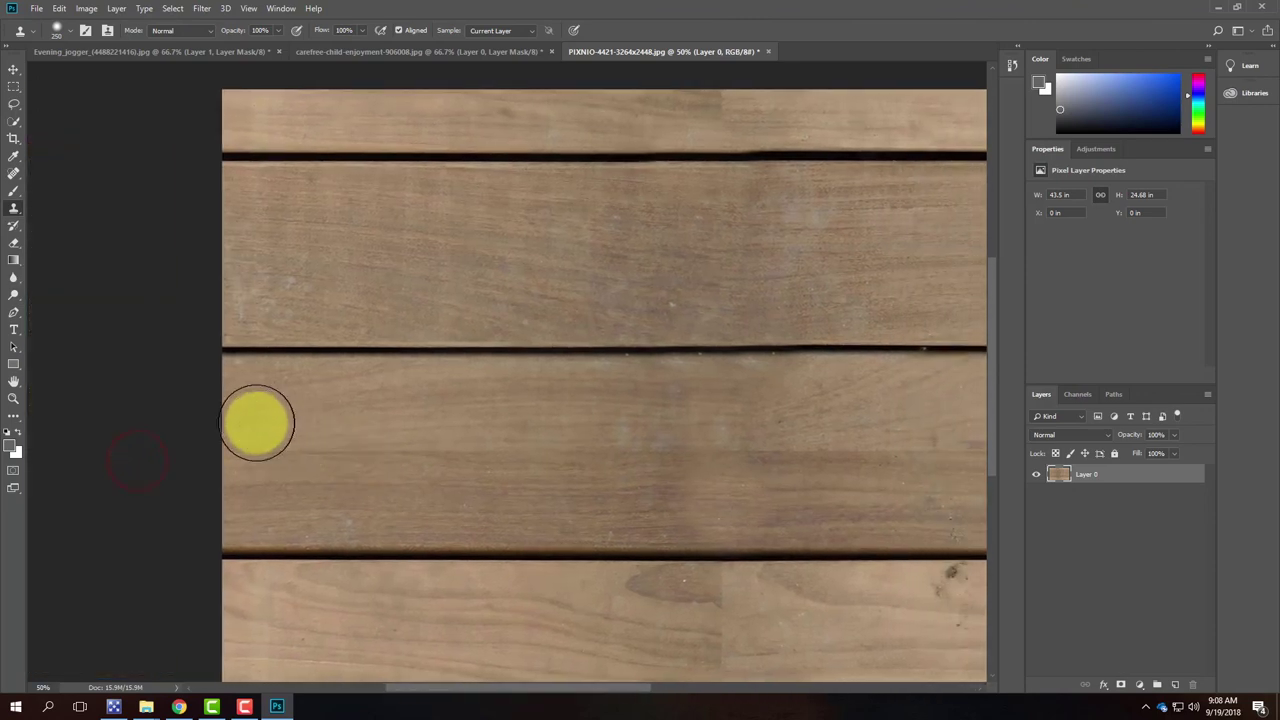
pyautogui.keyDown('alt'); pyautogui.click(284, 411); pyautogui.keyUp('alt')
pyautogui.moveTo(270, 436)
pyautogui.mouseDown()
pyautogui.moveTo(814, 443)
pyautogui.moveTo(284, 444)
pyautogui.moveTo(630, 448)
pyautogui.mouseUp()
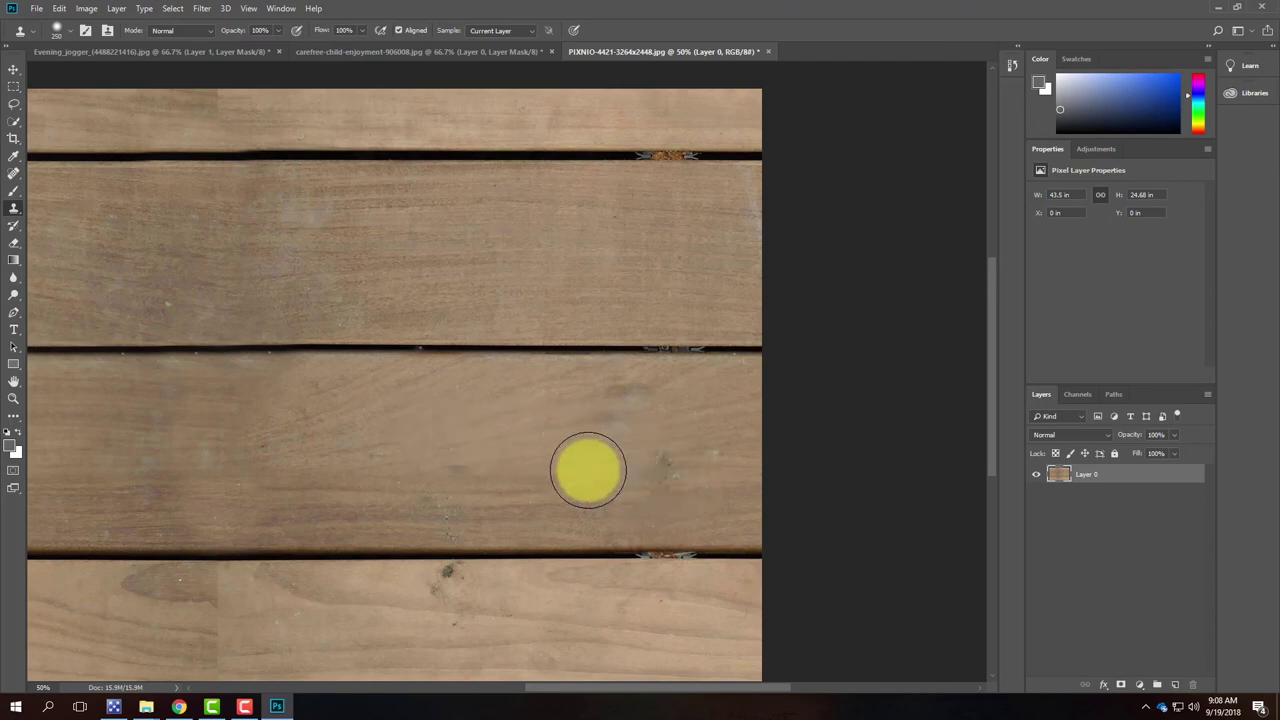
pyautogui.click(503, 424)
pyautogui.click(657, 460)
pyautogui.click(689, 460)
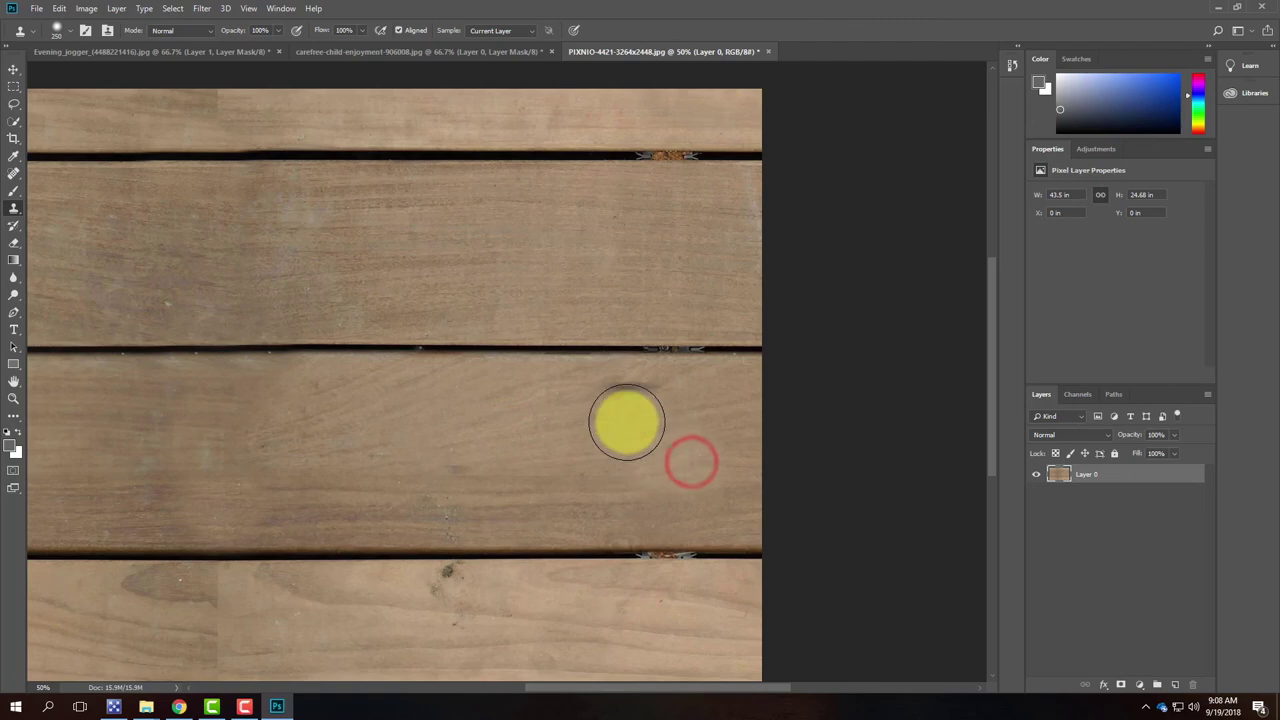
pyautogui.click(517, 459)
pyautogui.click(629, 416)
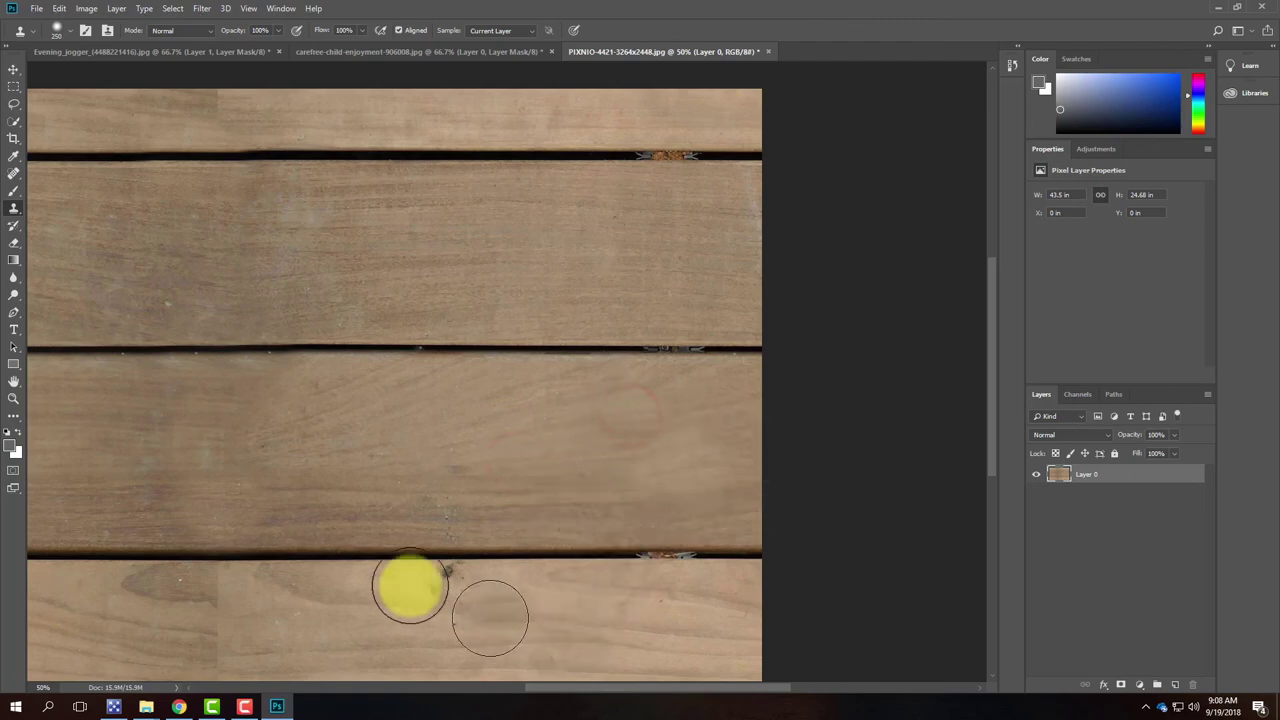
# Clone wood over the seam and edge of the bottom plank
pyautogui.moveTo(289, 465); pyautogui.dragTo(446, 320)
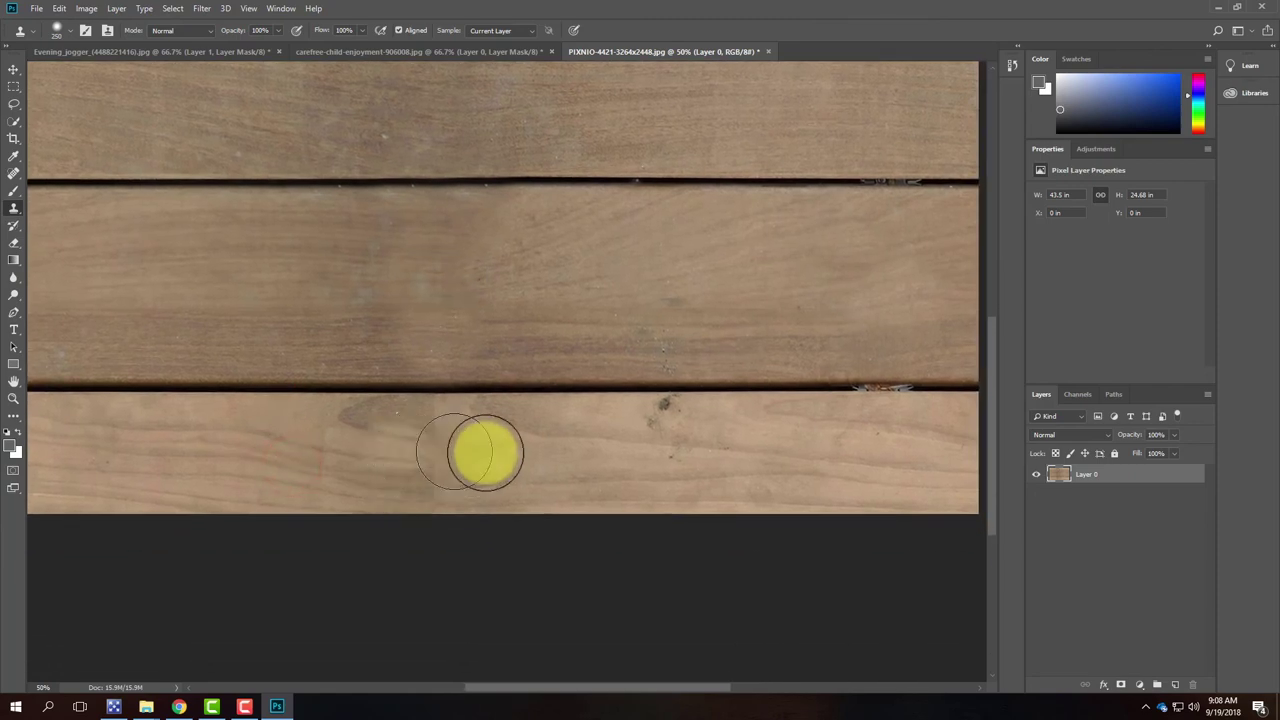
pyautogui.keyDown('alt'); pyautogui.click(296, 448); pyautogui.keyUp('alt')
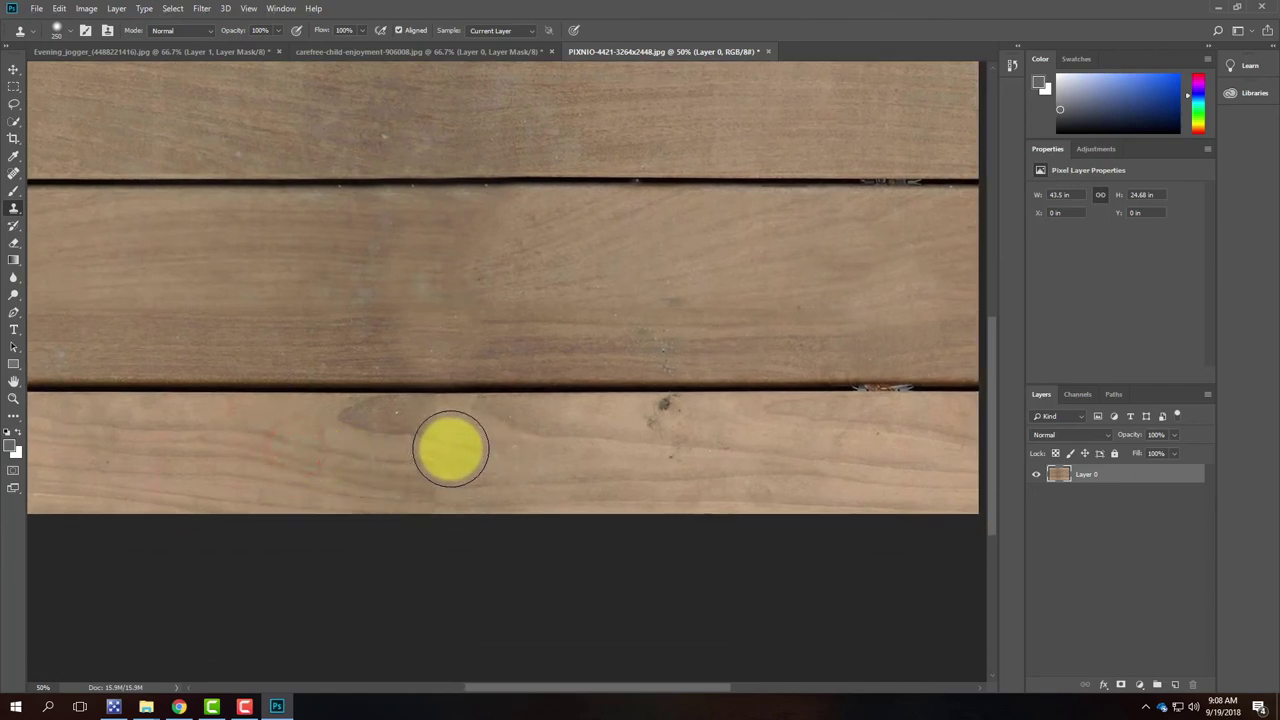
pyautogui.click(452, 446)
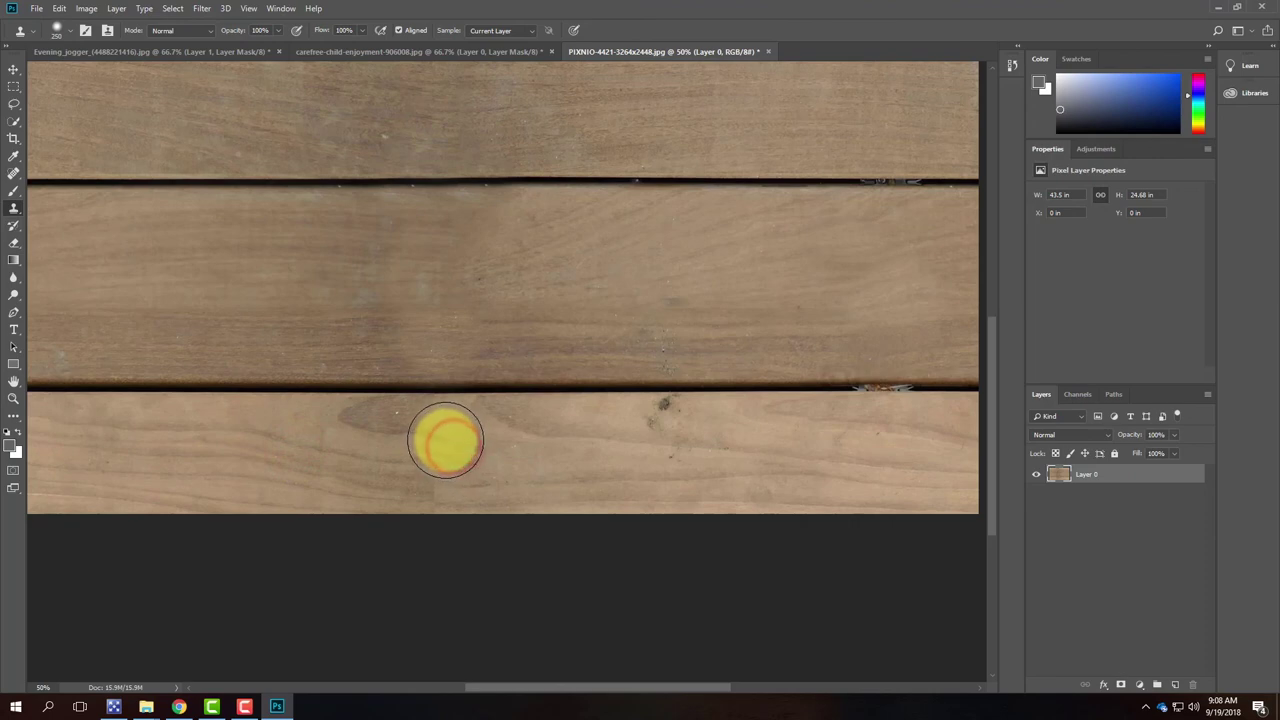
pyautogui.click(445, 440)
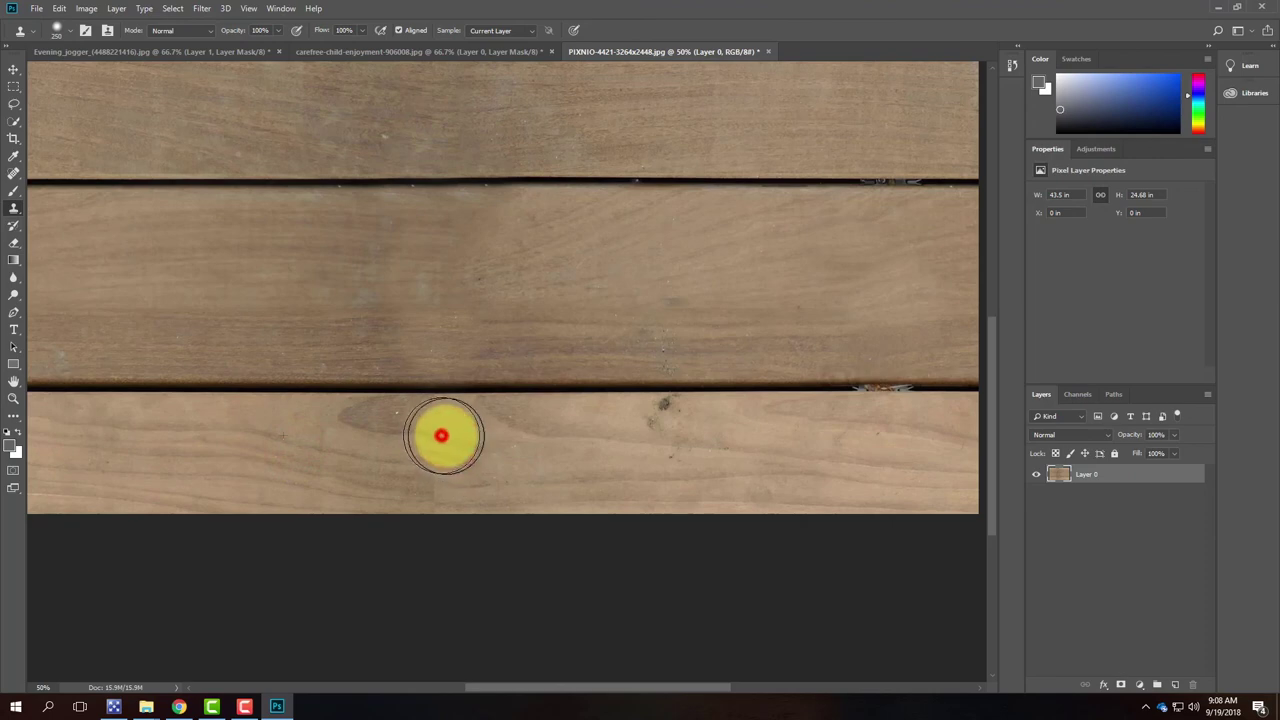
pyautogui.click(441, 435)
pyautogui.click(335, 469)
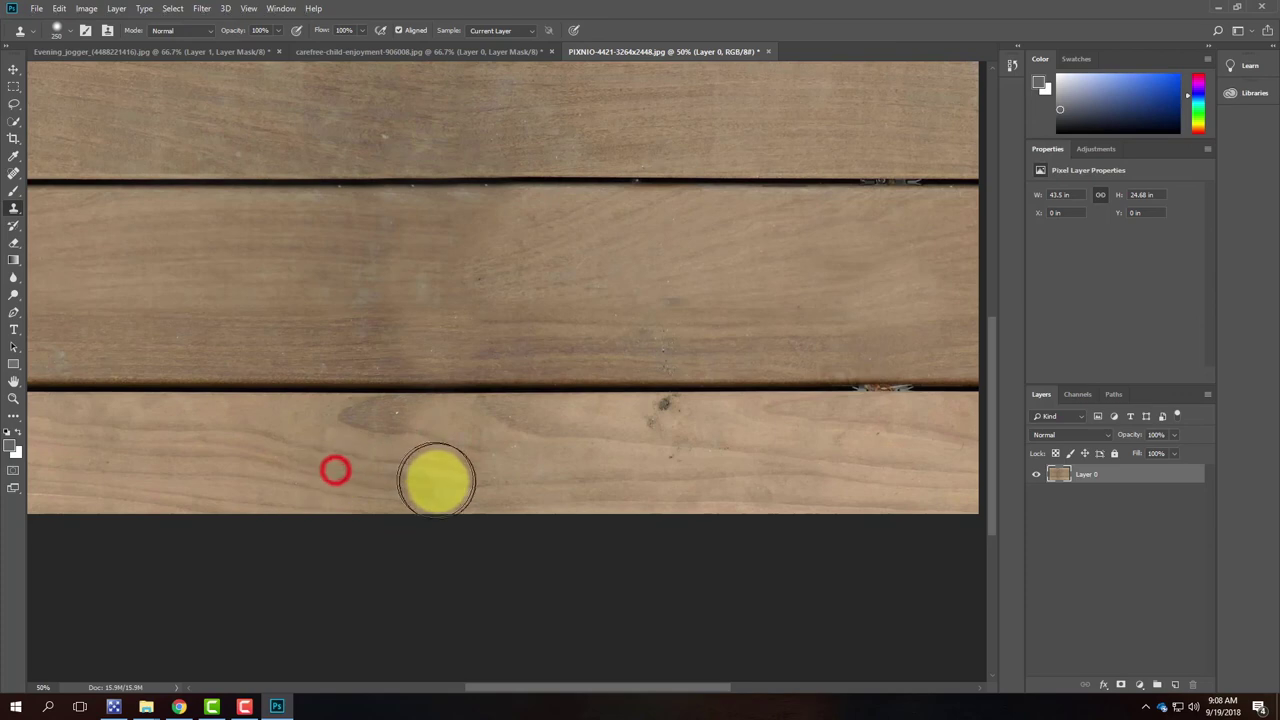
pyautogui.click(447, 472)
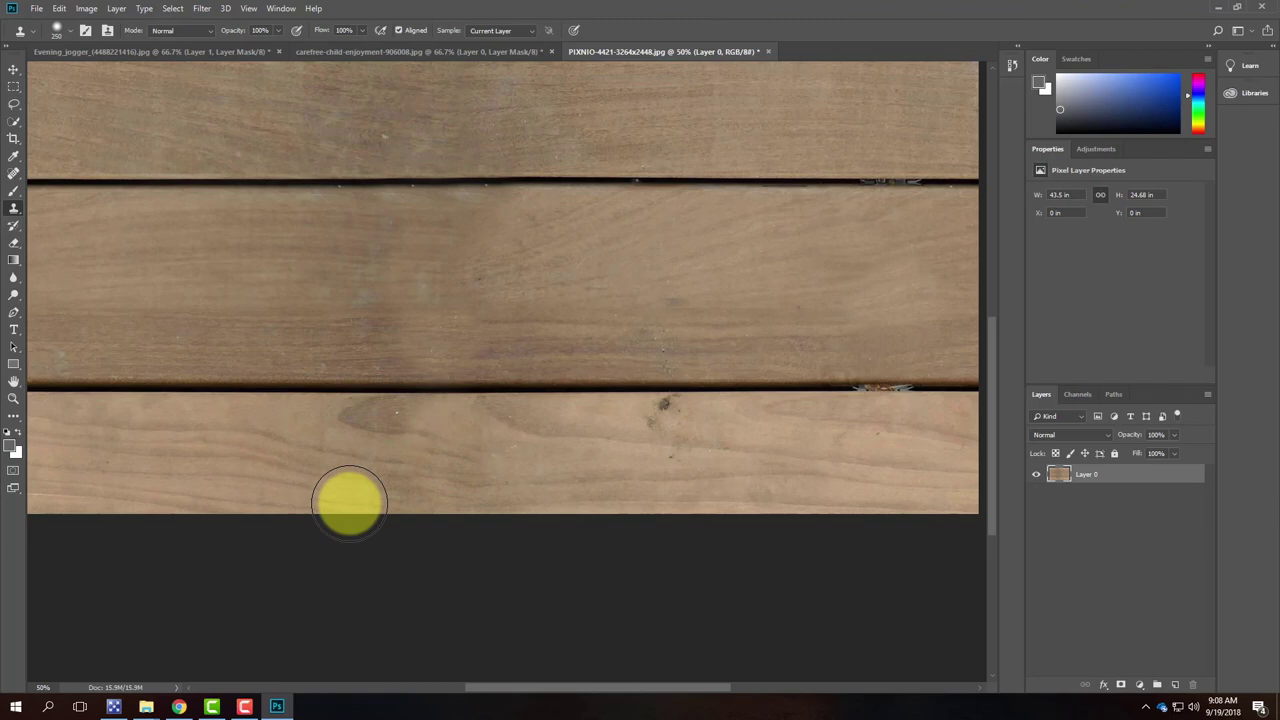
# With a smaller brush, patch the top plank edge with sampled wood, then fit the image on screen
pyautogui.scroll(5, 349, 480)
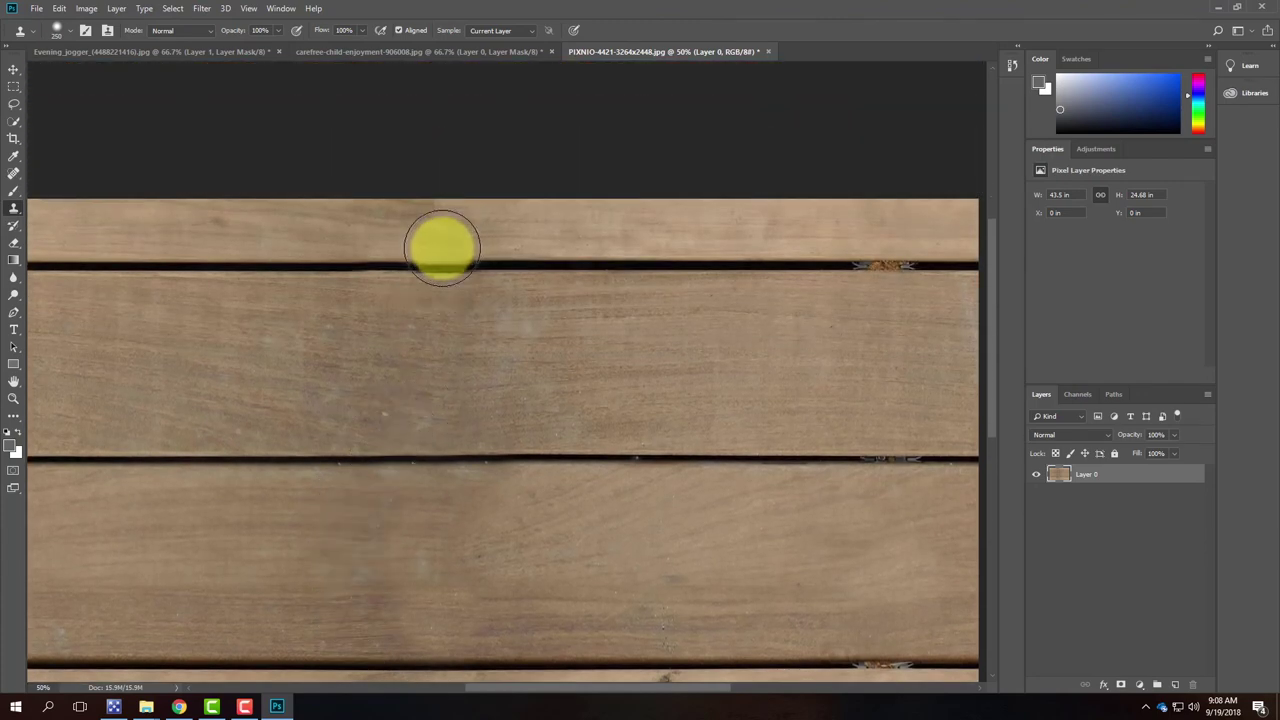
pyautogui.press('[')
pyautogui.press('[')
pyautogui.press('[')
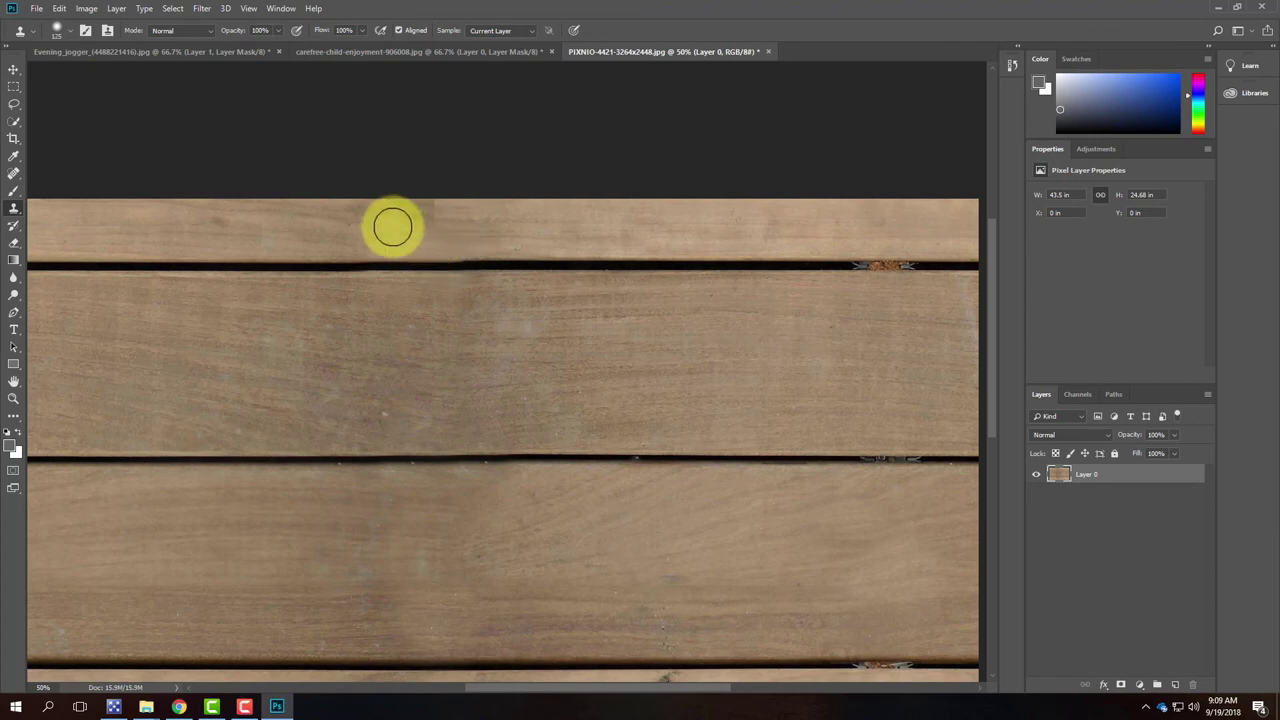
pyautogui.keyDown('alt'); pyautogui.click(355, 224); pyautogui.keyUp('alt')
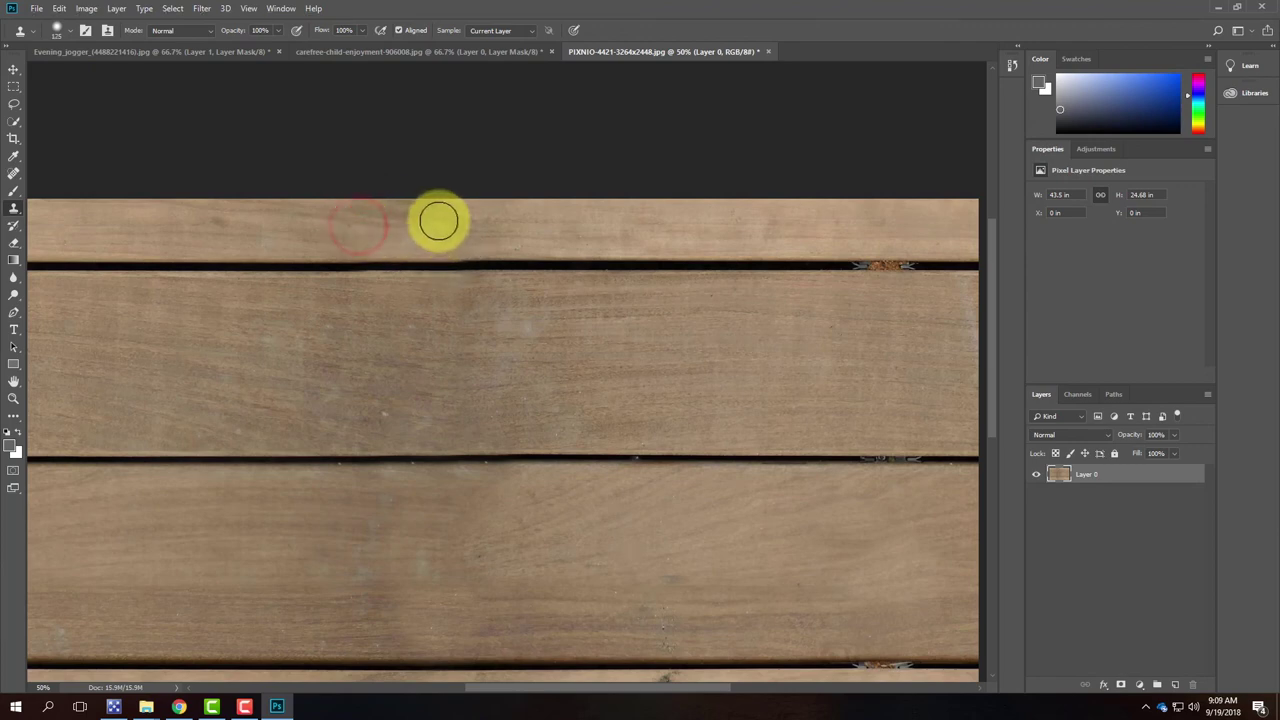
pyautogui.moveTo(437, 220); pyautogui.dragTo(443, 231)
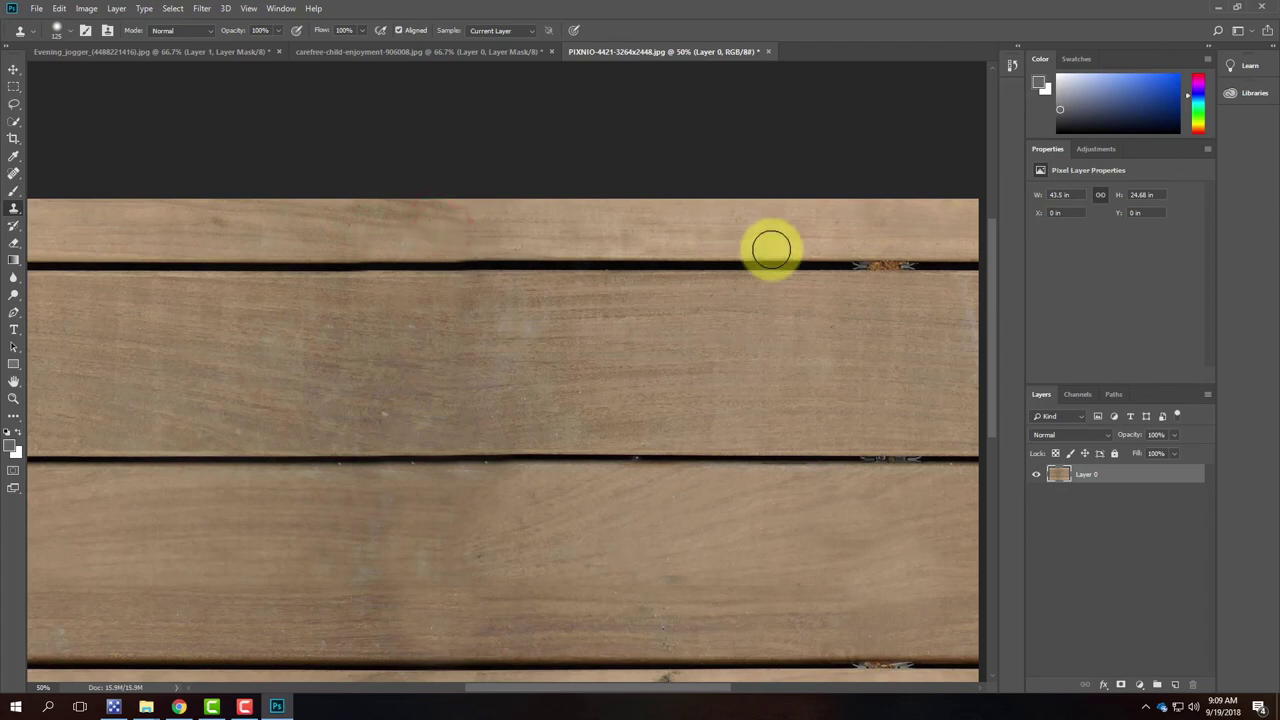
pyautogui.hotkey('ctrl', '0')
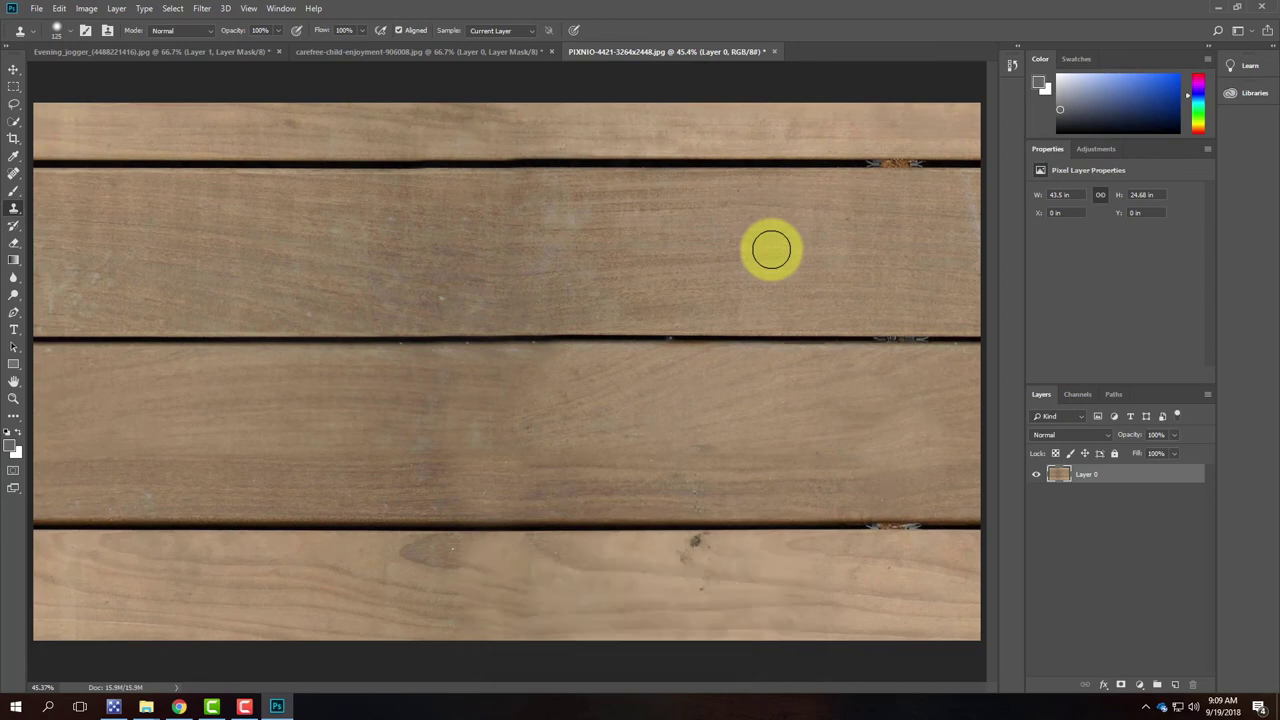
# Export the 3132 × 1777 texture as a 100% JPG named 'Wood Plank Tiling' in Ex107 - Tiling Textures
pyautogui.click(37, 9)
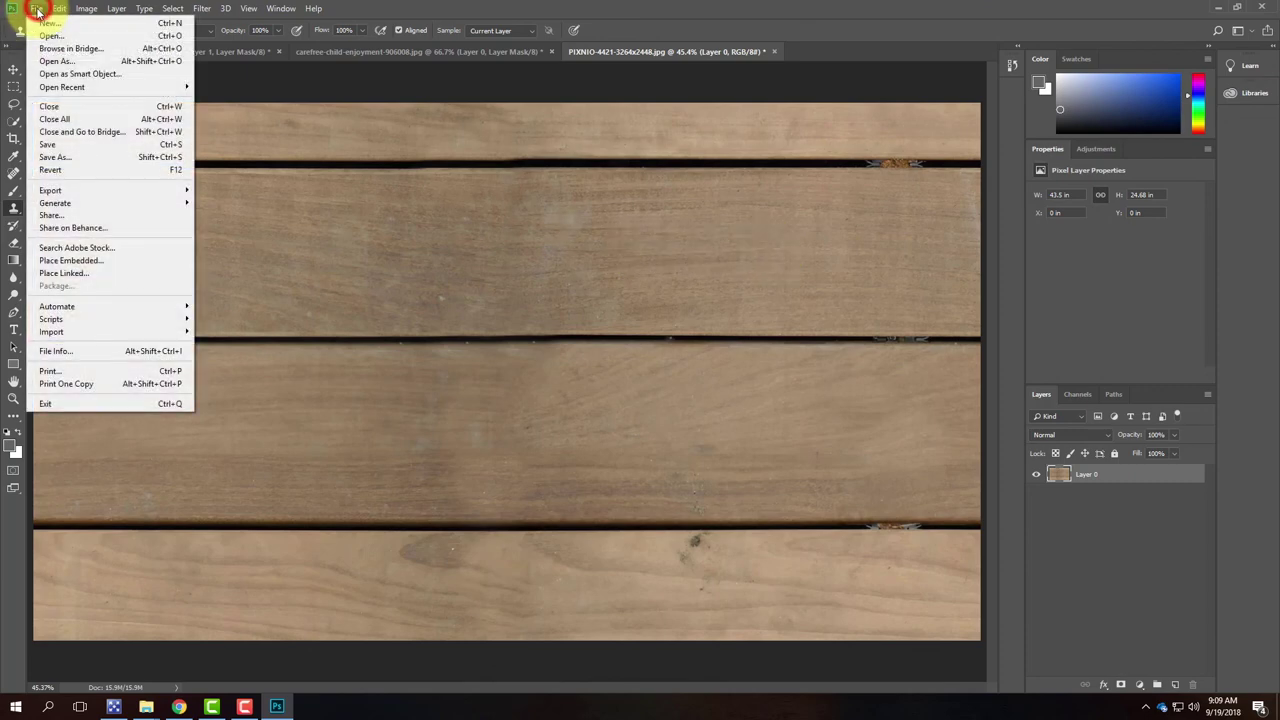
pyautogui.click(68, 147)
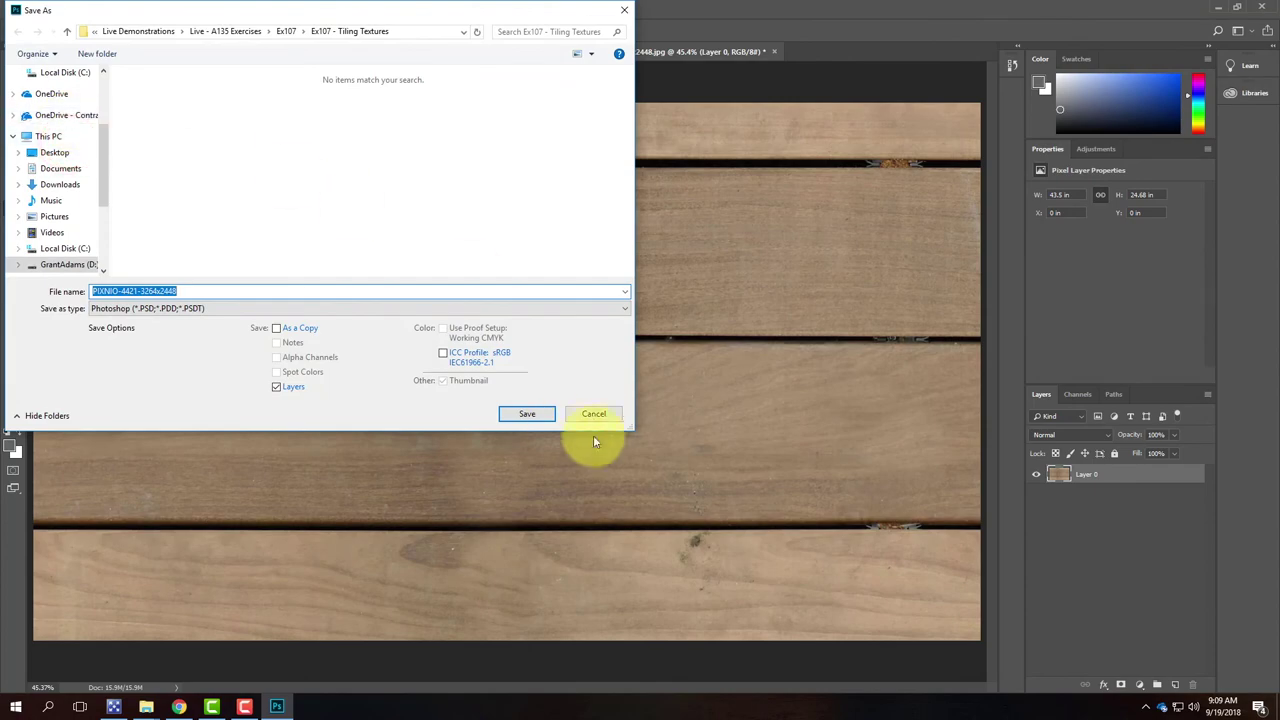
pyautogui.click(602, 416)
pyautogui.click(37, 9)
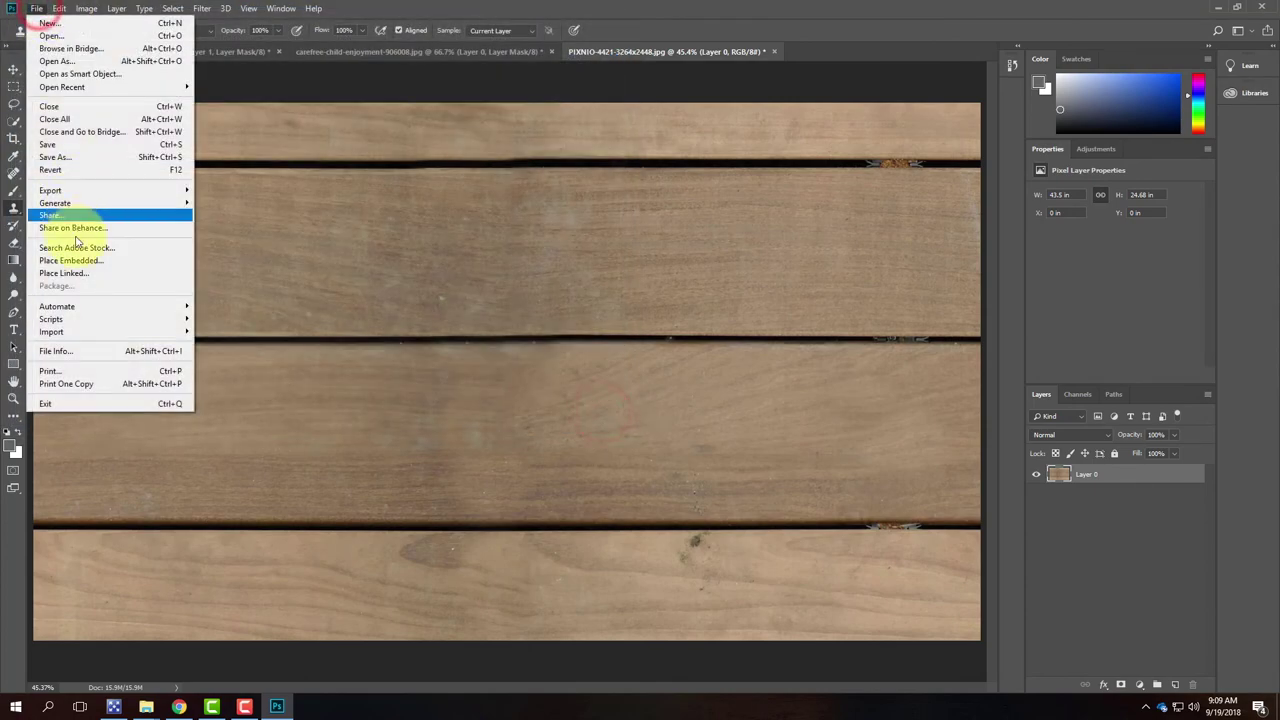
pyautogui.moveTo(78, 191)
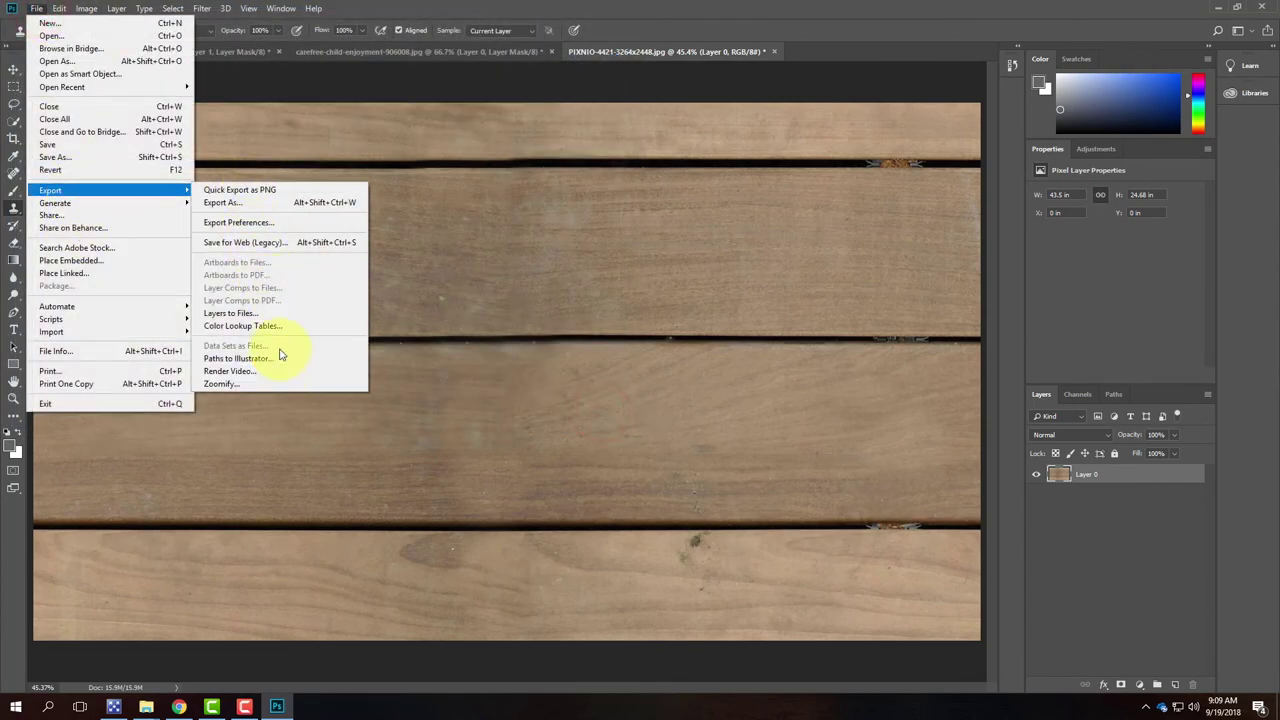
pyautogui.click(268, 202)
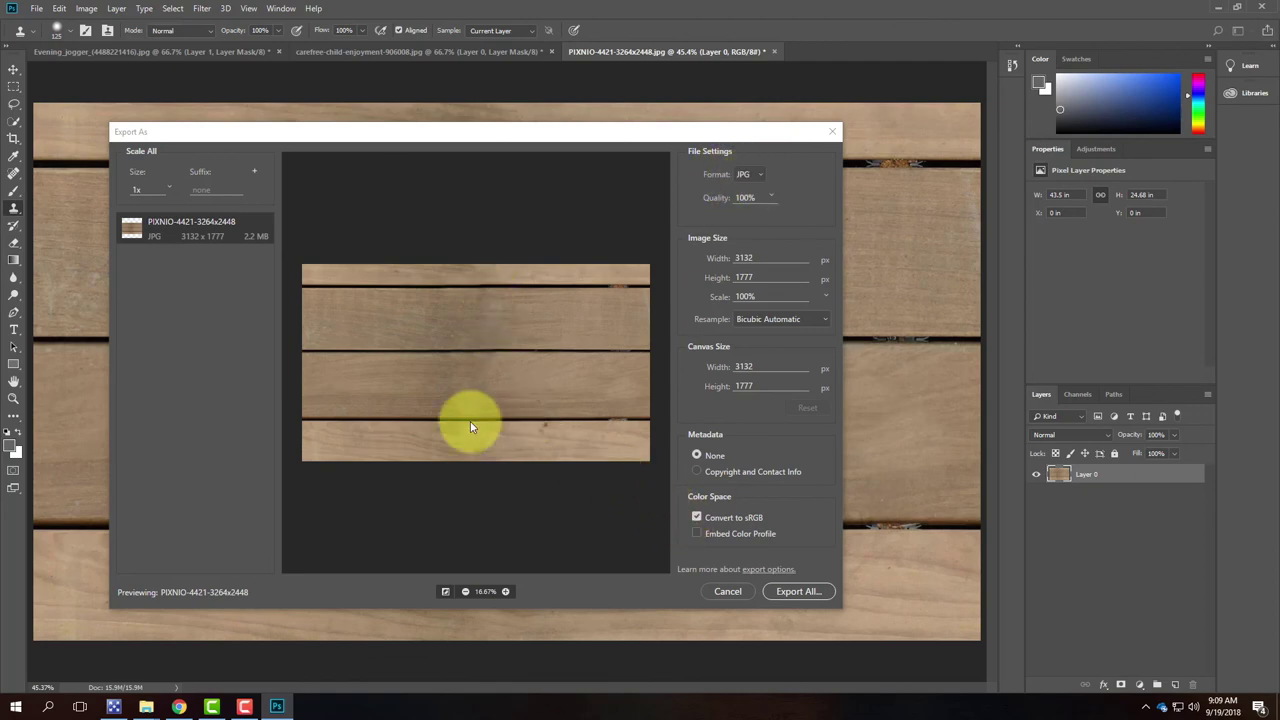
pyautogui.click(799, 594)
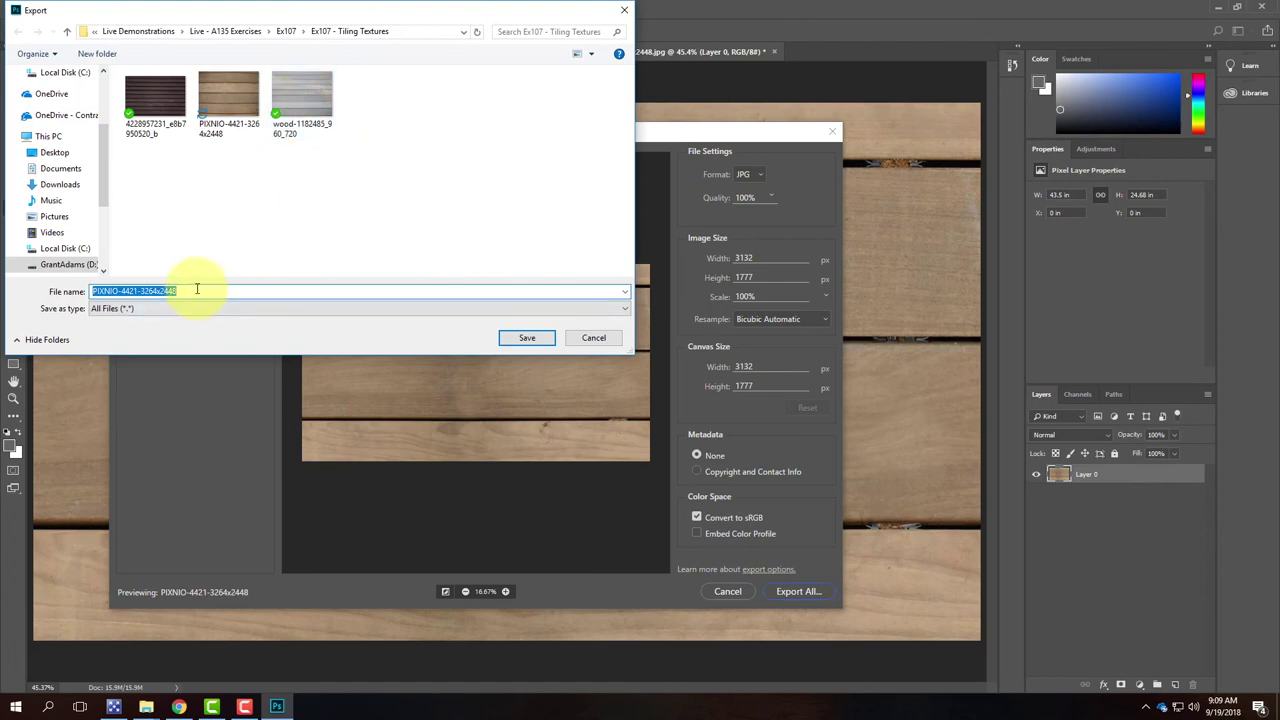
pyautogui.write('w')
pyautogui.press('Escape')
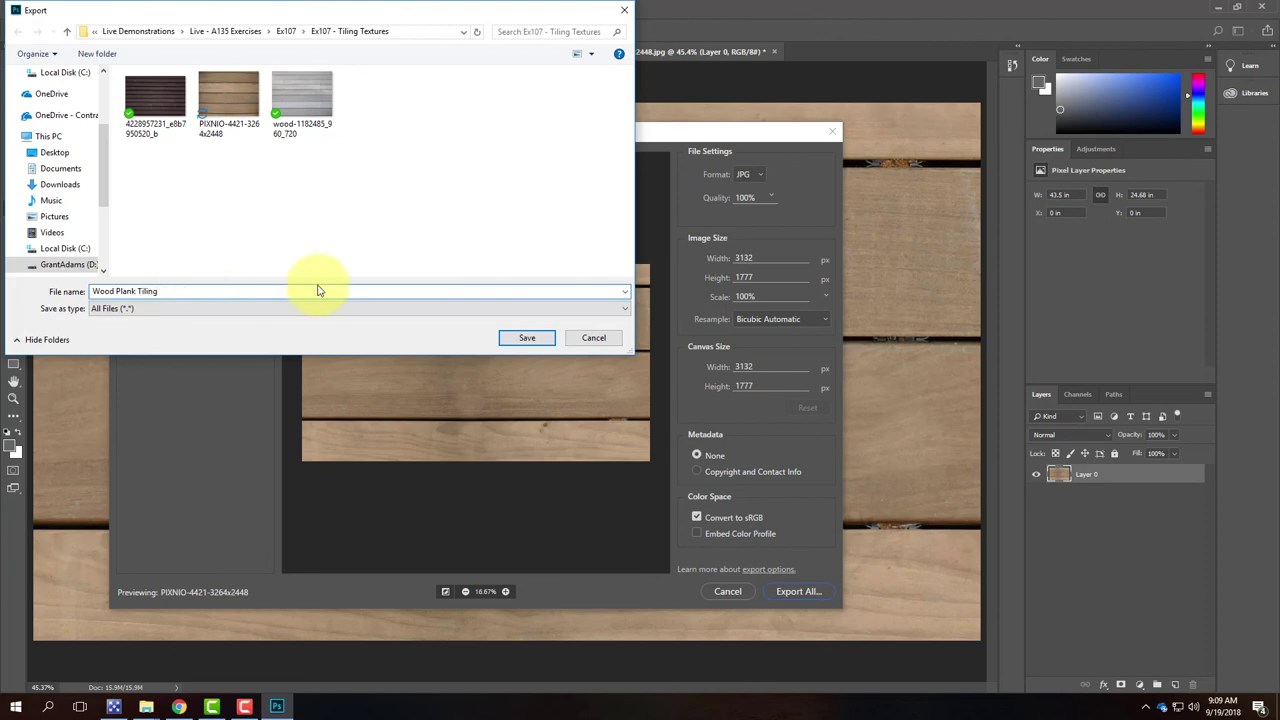
pyautogui.click(525, 337)
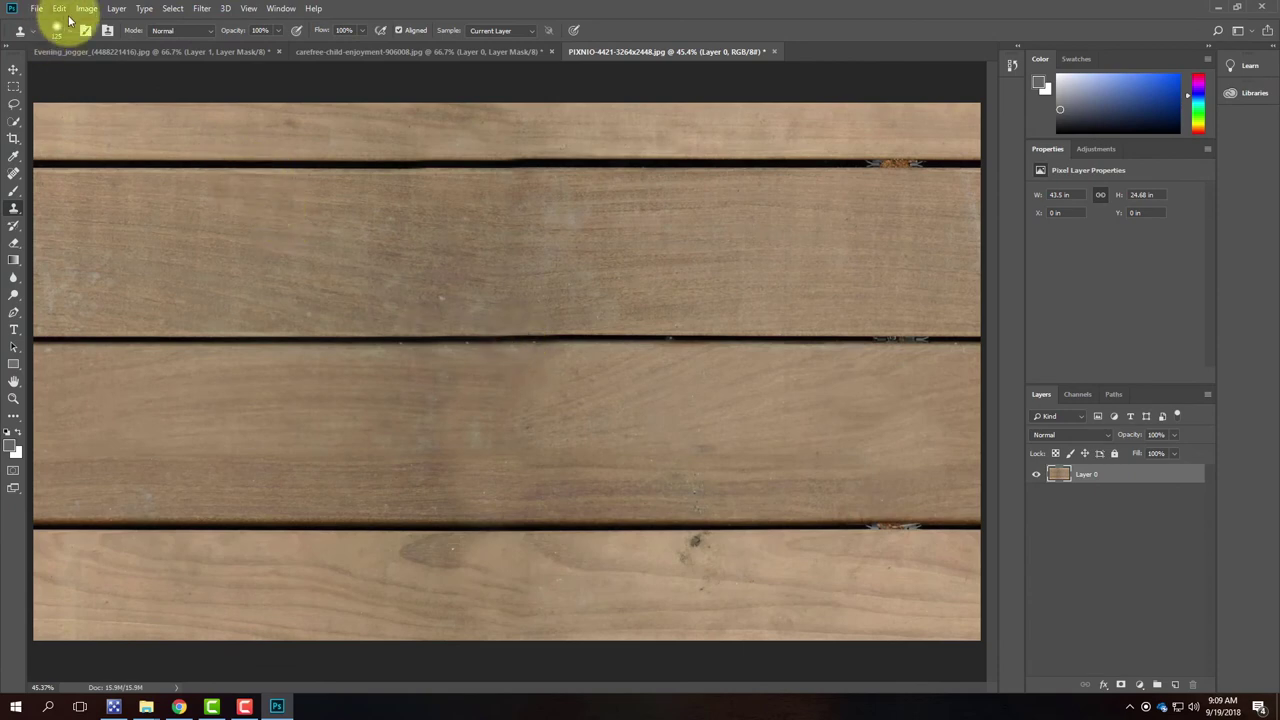
# Set the canvas width and height to 100 inches, leaving the tile centred amid transparency
pyautogui.click(114, 8)
pyautogui.moveTo(172, 8)
pyautogui.moveTo(124, 8)
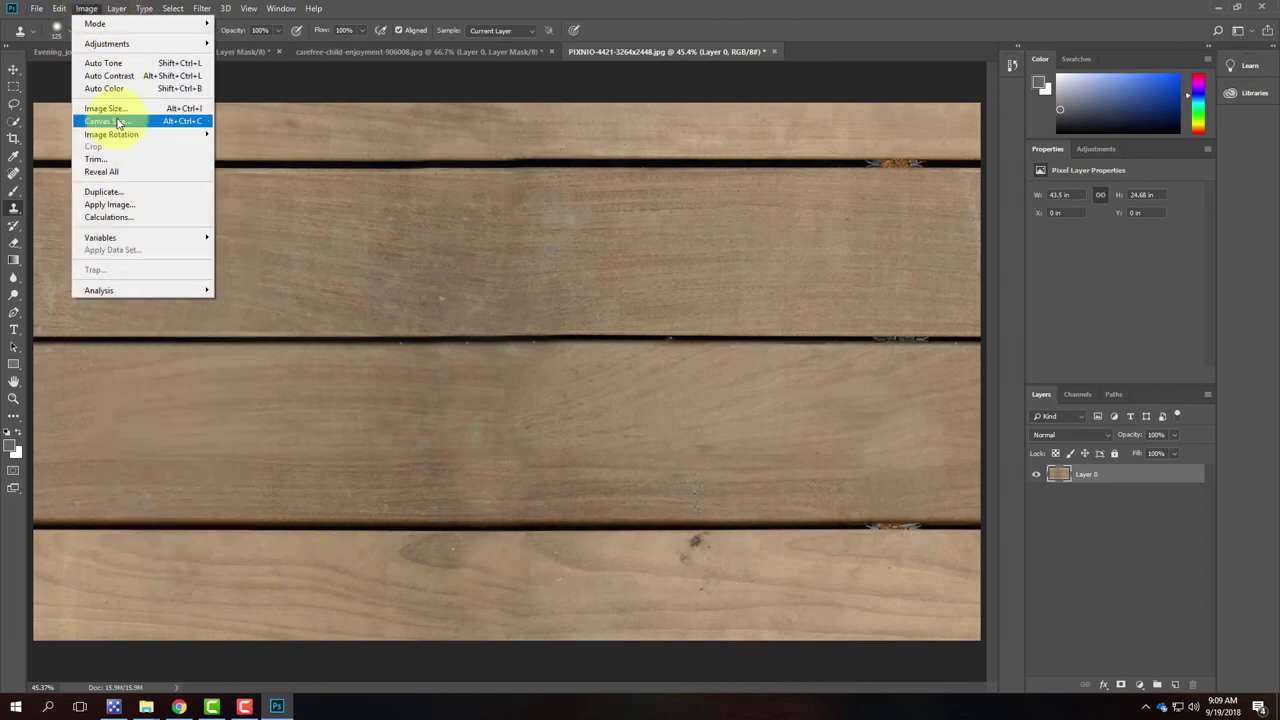
pyautogui.click(119, 122)
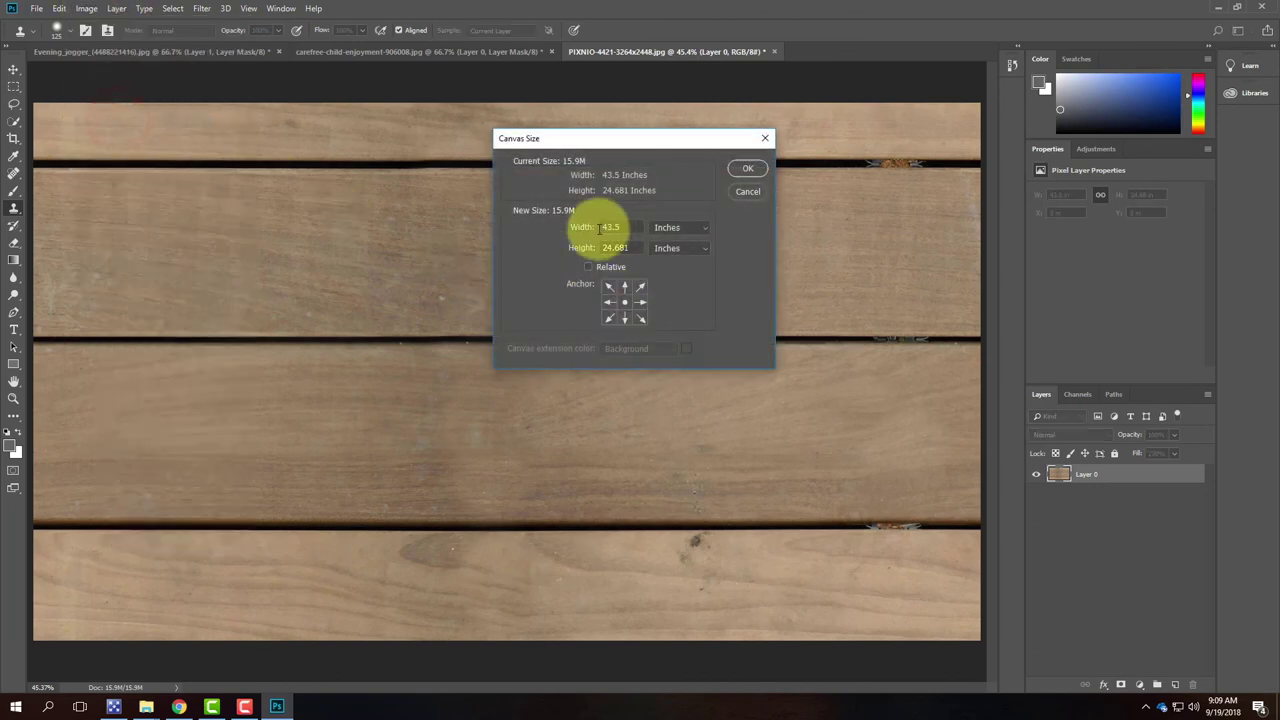
pyautogui.moveTo(628, 226); pyautogui.dragTo(542, 218)
pyautogui.write('10')
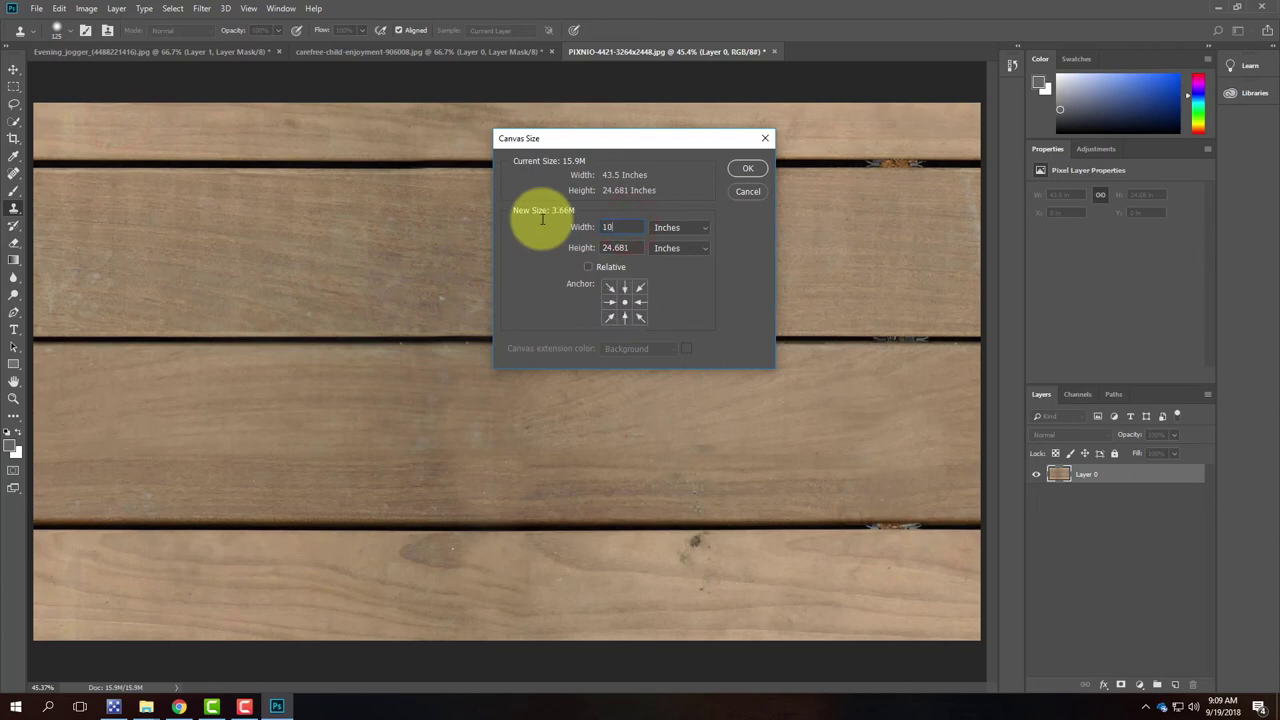
pyautogui.write('0')
pyautogui.press('Tab')
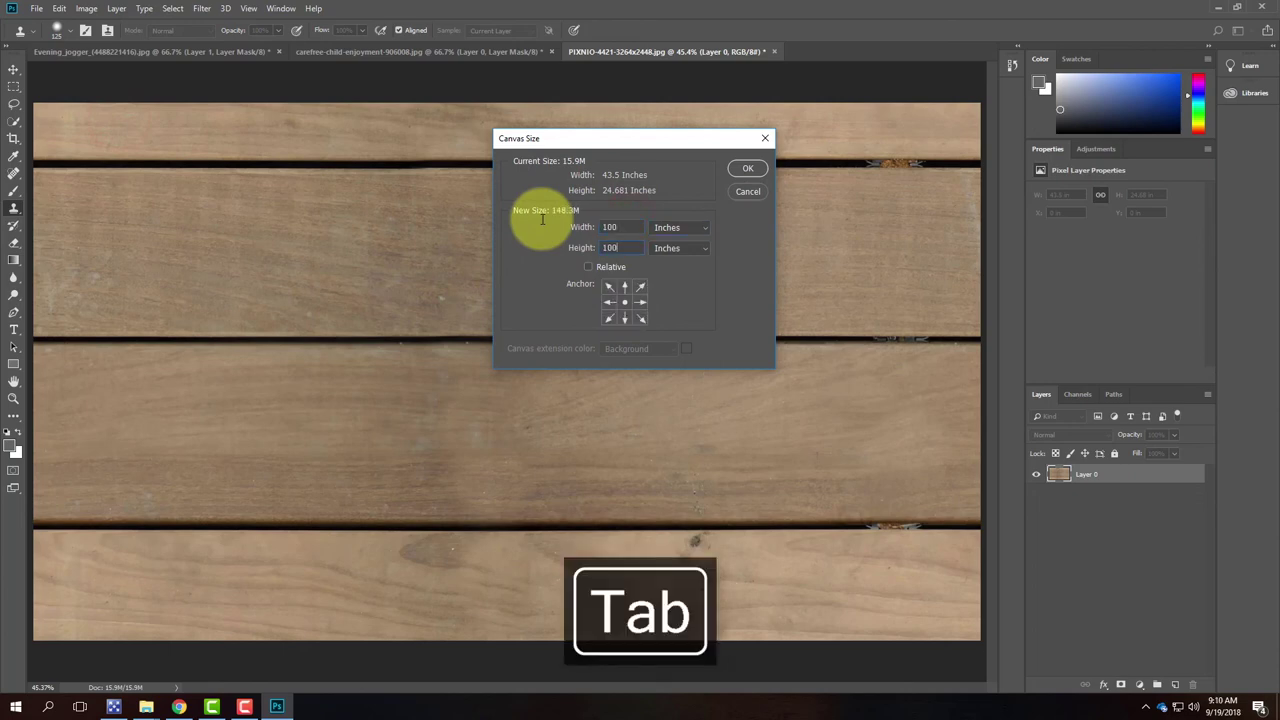
pyautogui.click(748, 168)
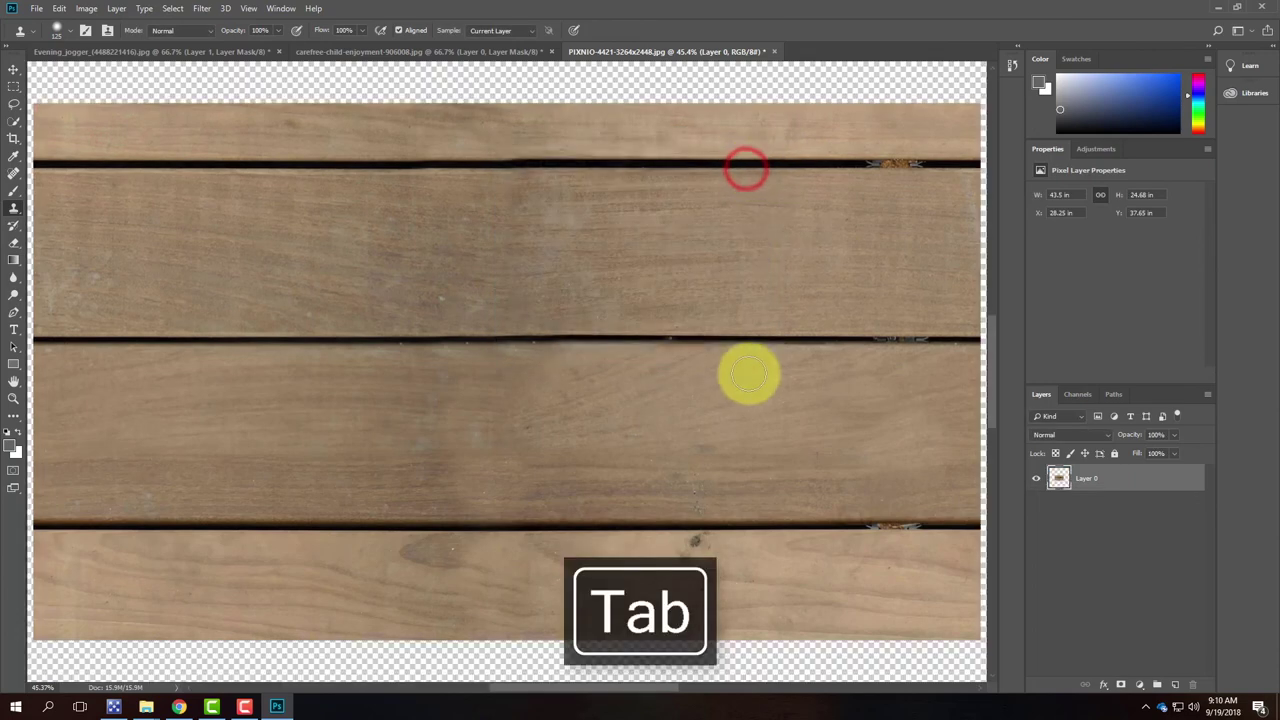
# Select the plank image and paste a first copy directly above the original
pyautogui.hotkey('ctrl', '-')
pyautogui.hotkey('ctrl', '-')
pyautogui.hotkey('ctrl', '-')
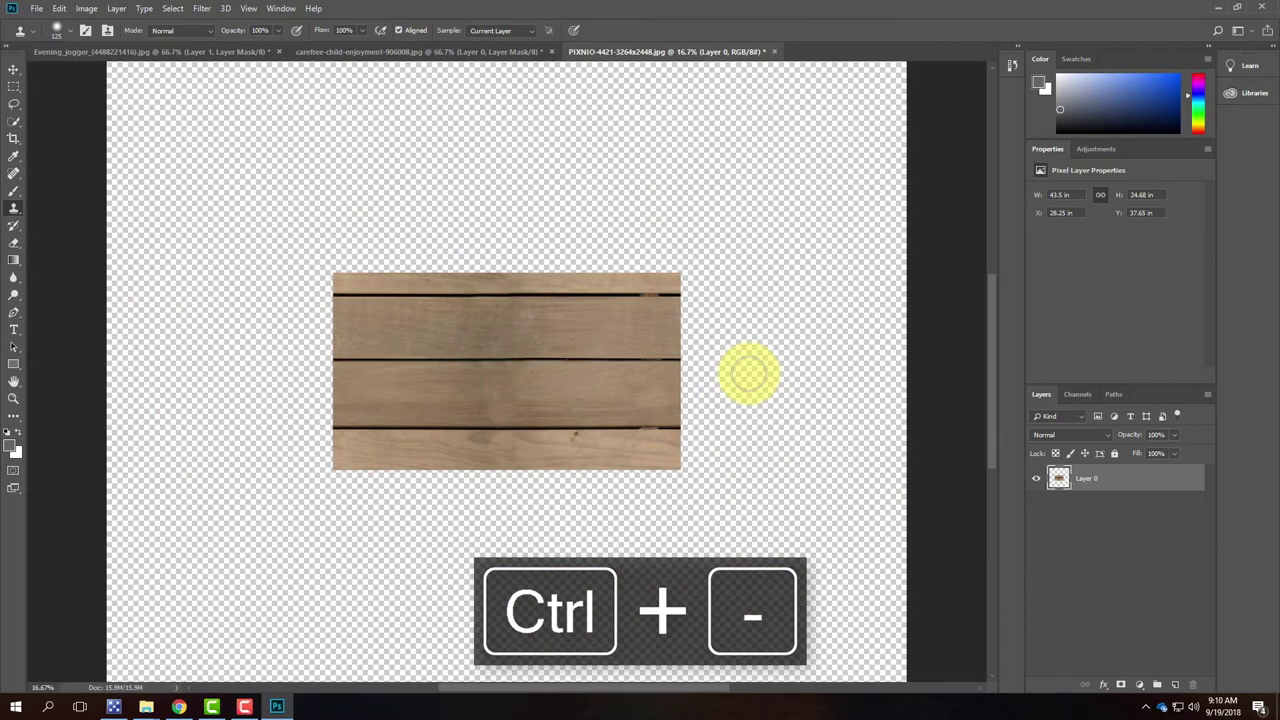
pyautogui.click(14, 86)
pyautogui.moveTo(240, 236); pyautogui.dragTo(716, 545)
pyautogui.hotkey('ctrl', 'v')
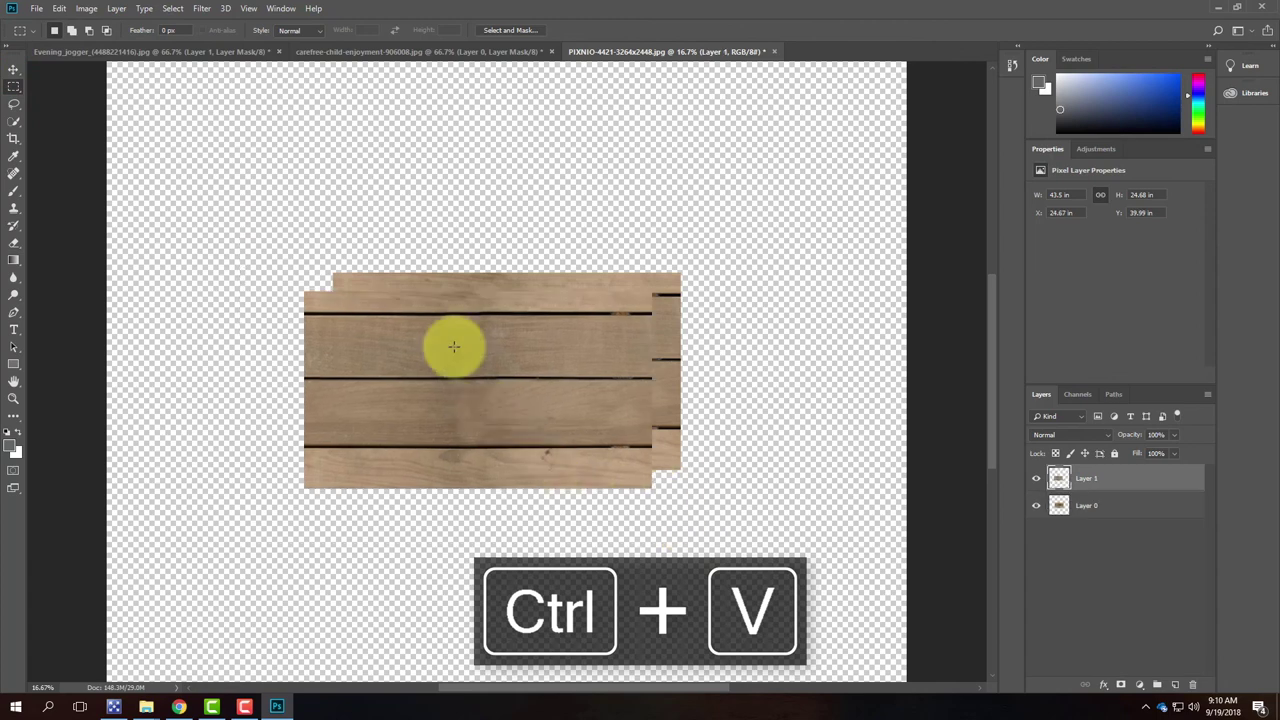
pyautogui.click(14, 70)
pyautogui.moveTo(417, 423); pyautogui.dragTo(458, 196)
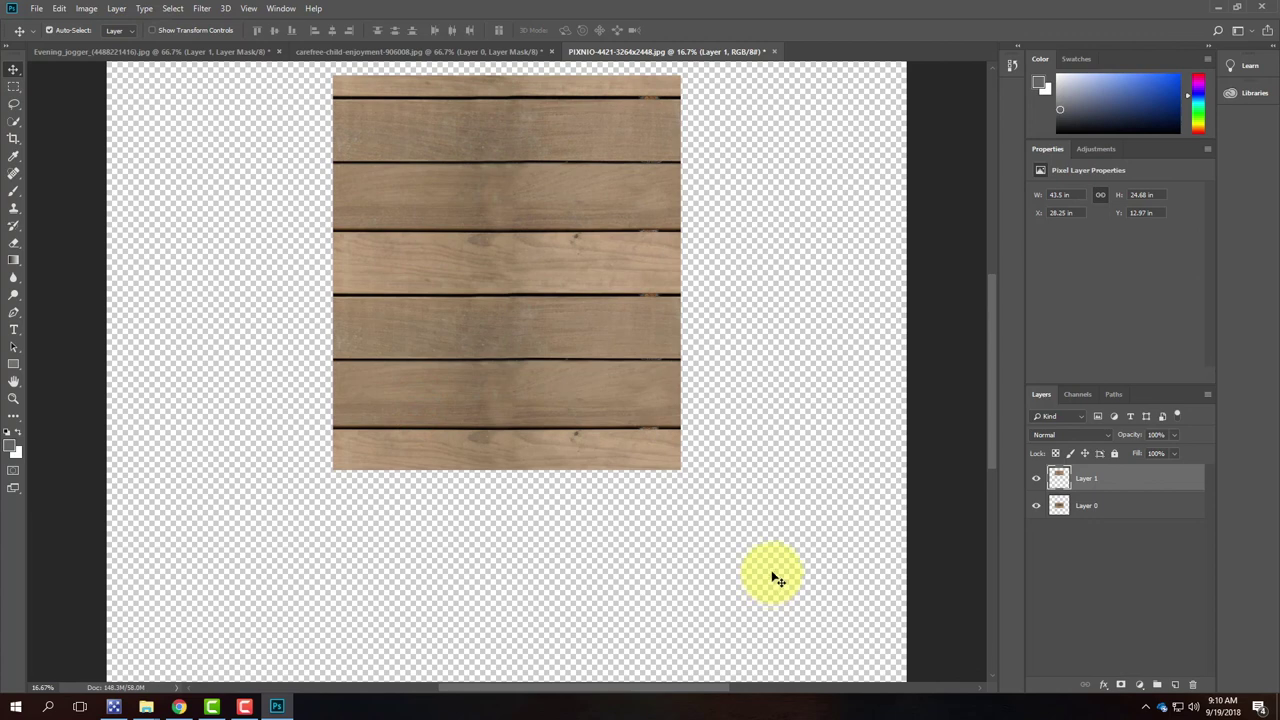
# Paste two more plank copies, one at the canvas top and one right of the lower planks
pyautogui.scroll(5, 728, 571)
pyautogui.hotkey('ctrl', 'v')
pyautogui.moveTo(565, 490); pyautogui.dragTo(539, 217)
pyautogui.scroll(-2, 770, 530)
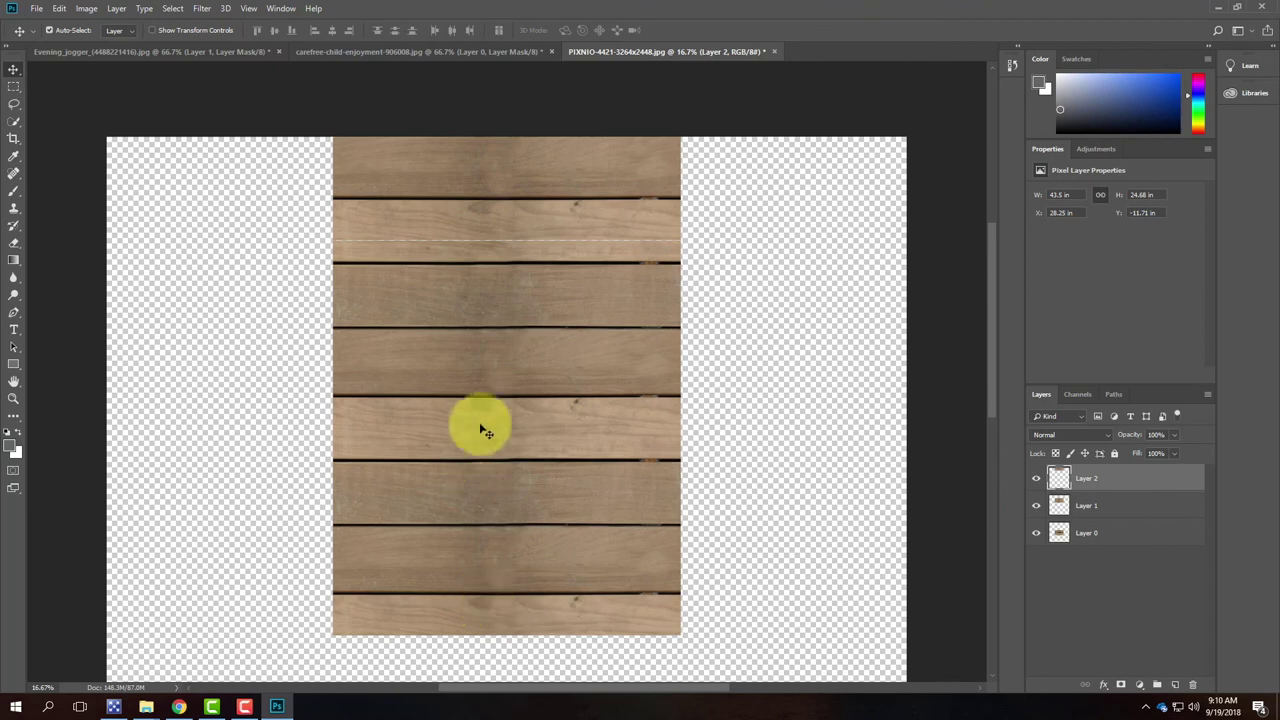
pyautogui.moveTo(553, 190); pyautogui.dragTo(551, 186)
pyautogui.hotkey('ctrl', 'v')
pyautogui.moveTo(478, 420); pyautogui.dragTo(822, 540)
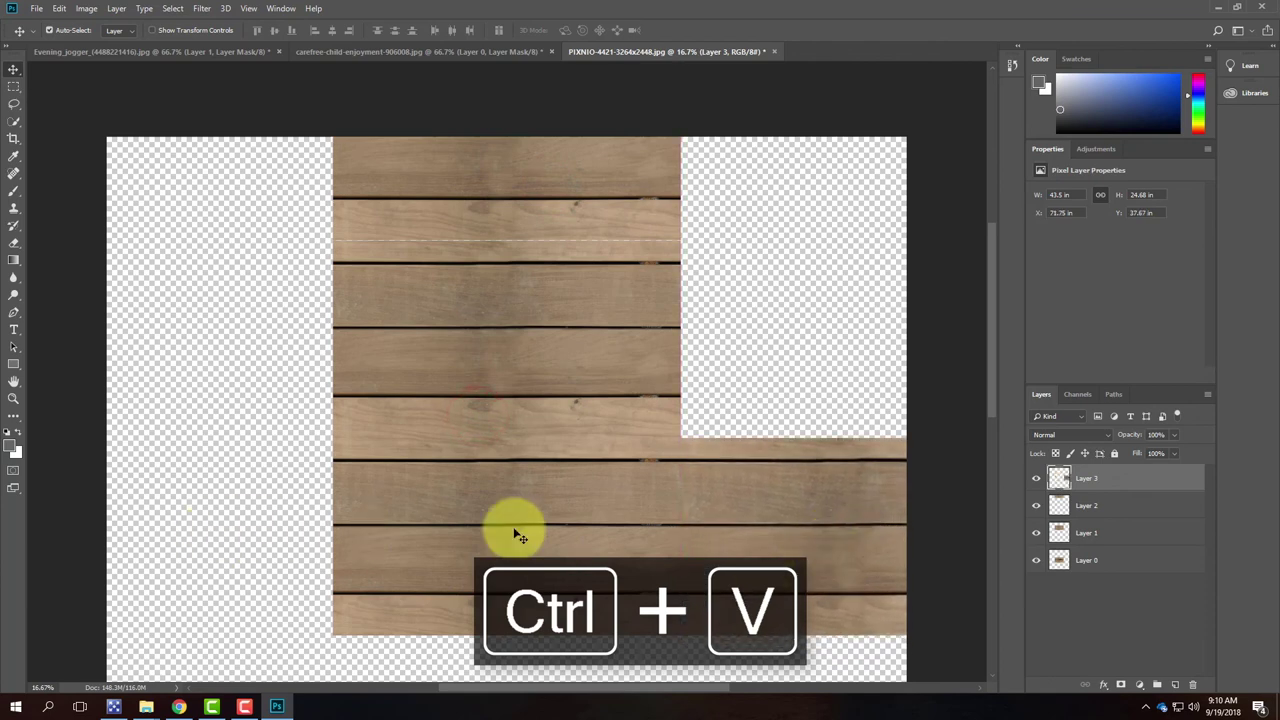
# Paste four more copies into the upper-right, top-right corner, left and lower-left areas
pyautogui.hotkey('ctrl', 'v')
pyautogui.moveTo(503, 438); pyautogui.dragTo(852, 371)
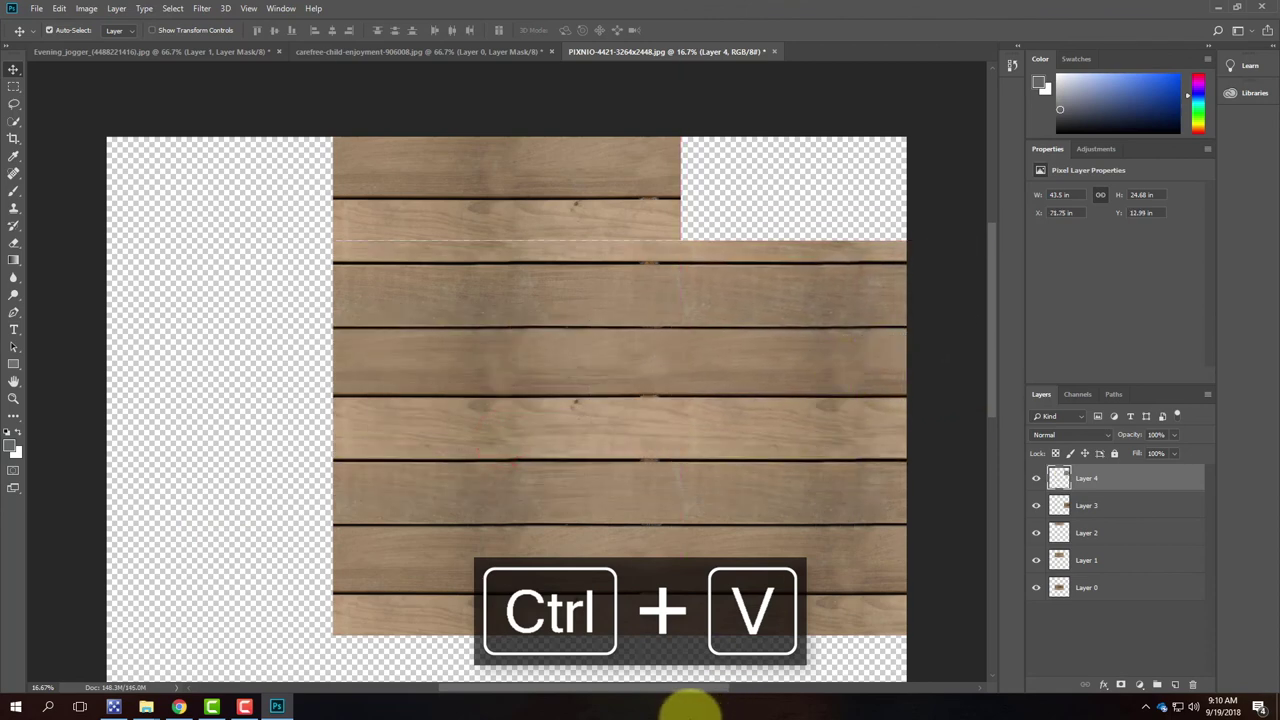
pyautogui.hotkey('ctrl', 'v')
pyautogui.moveTo(459, 465); pyautogui.dragTo(801, 199)
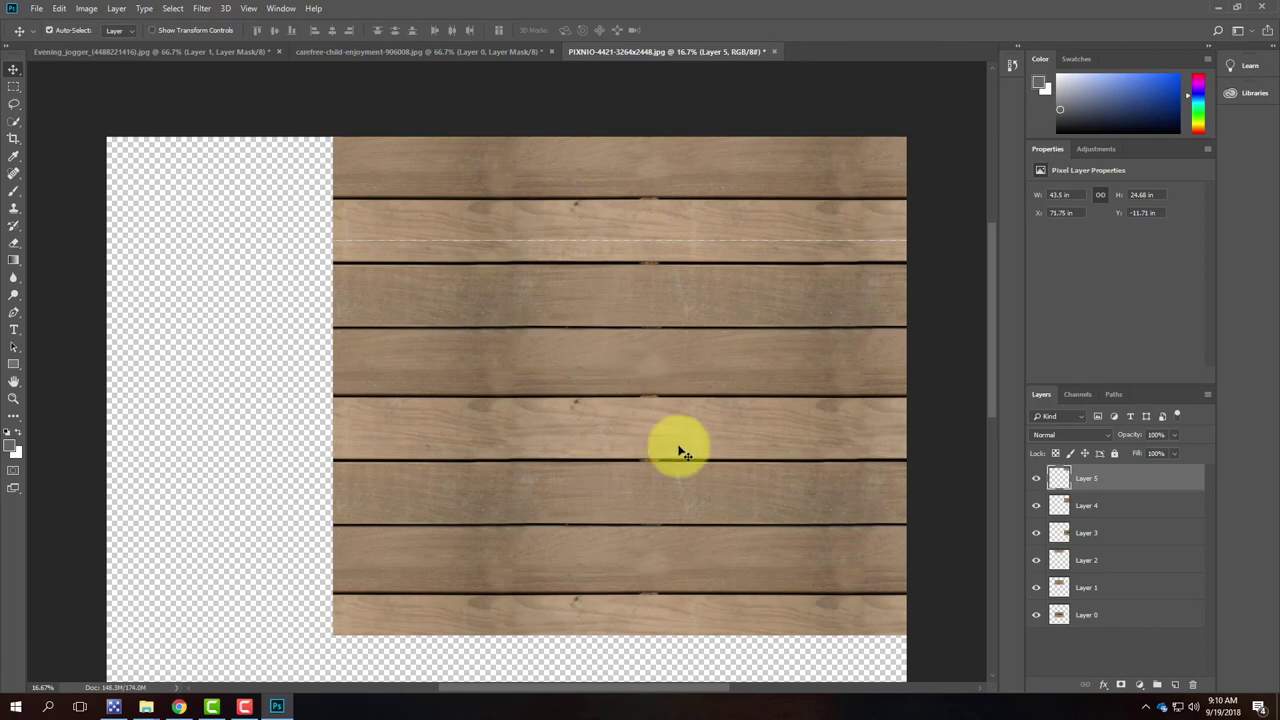
pyautogui.hotkey('ctrl', 'v')
pyautogui.moveTo(553, 388); pyautogui.dragTo(212, 310)
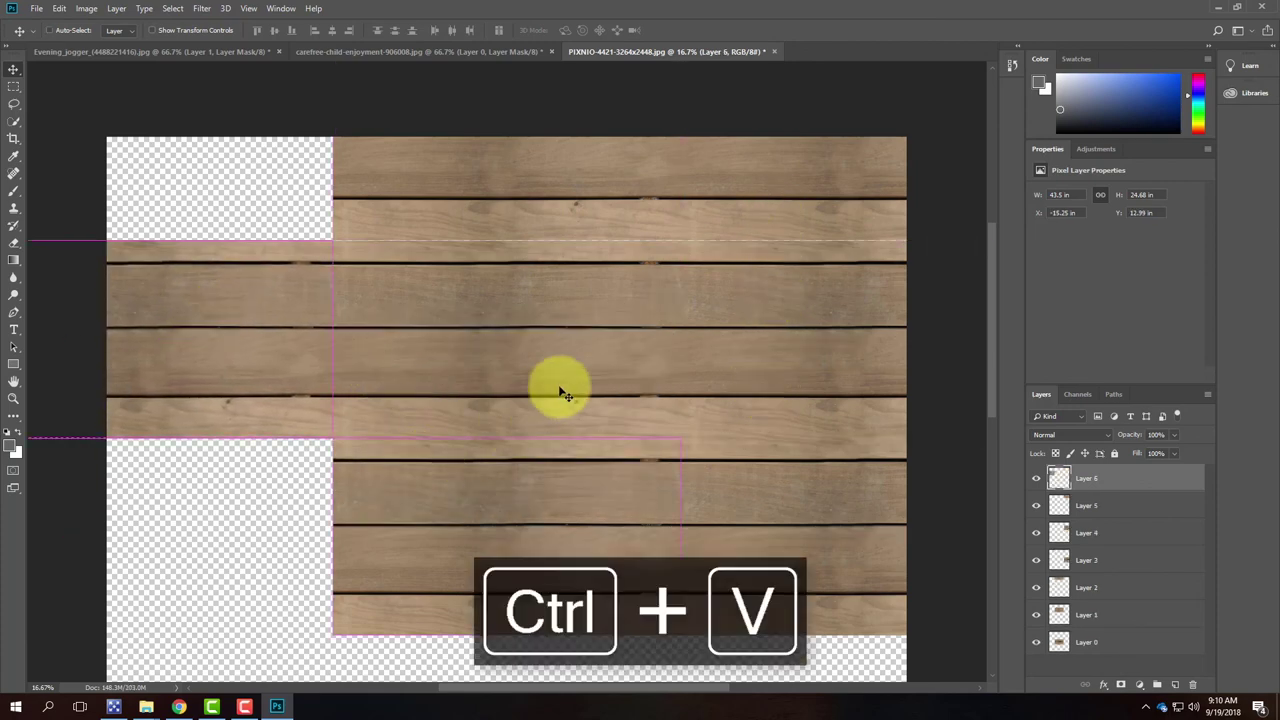
pyautogui.hotkey('ctrl', 'v')
pyautogui.moveTo(480, 380); pyautogui.dragTo(129, 514)
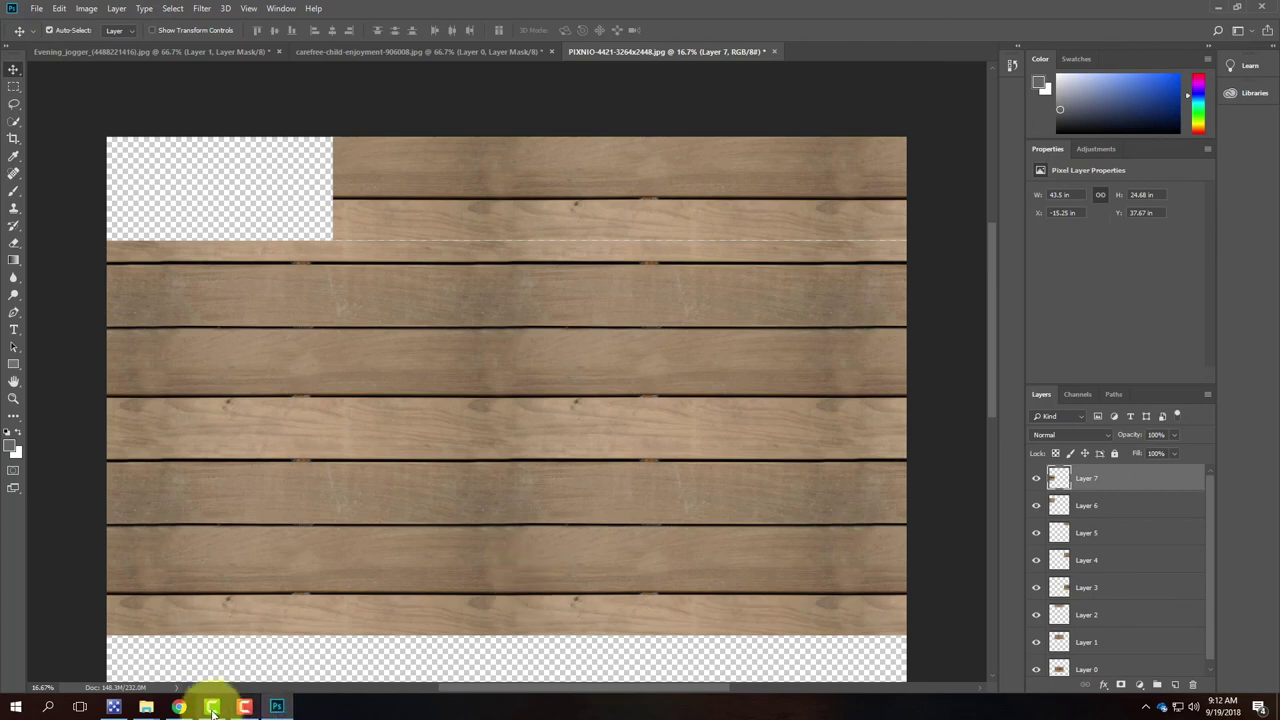
# Fit Layer 7 into the empty lower-left gap against the neighbouring plank tiles
pyautogui.moveTo(245, 707)
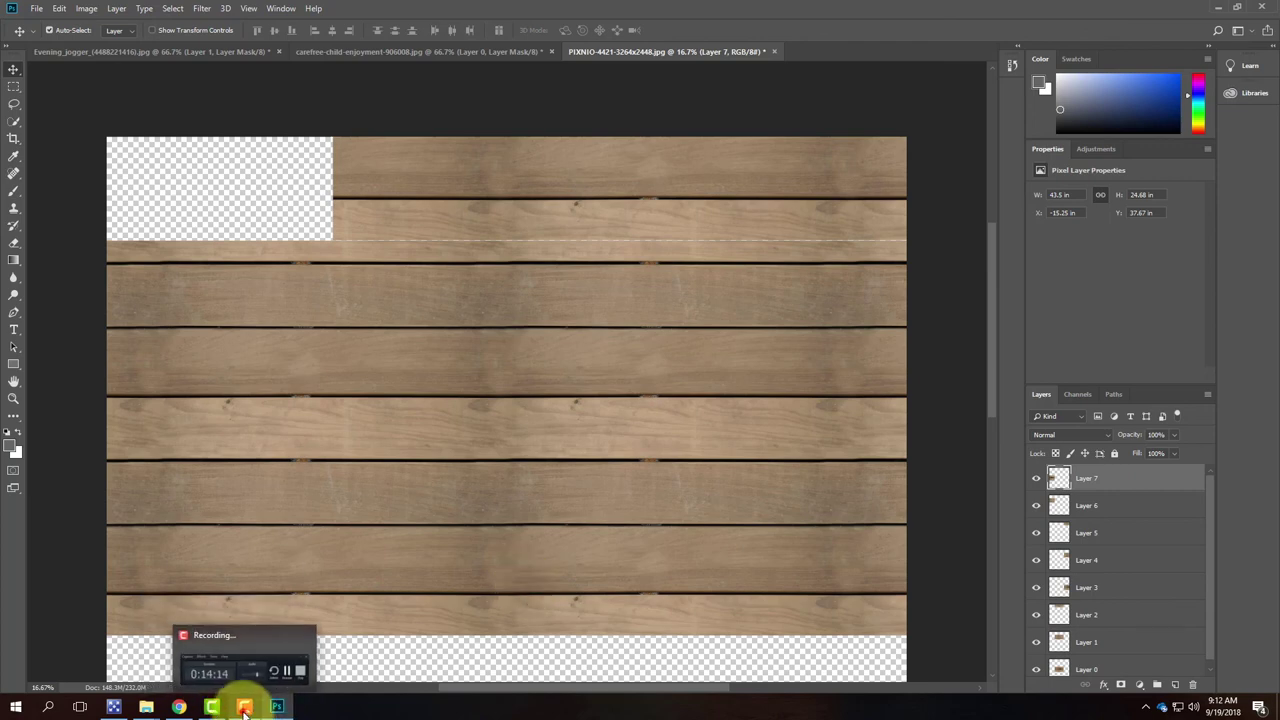